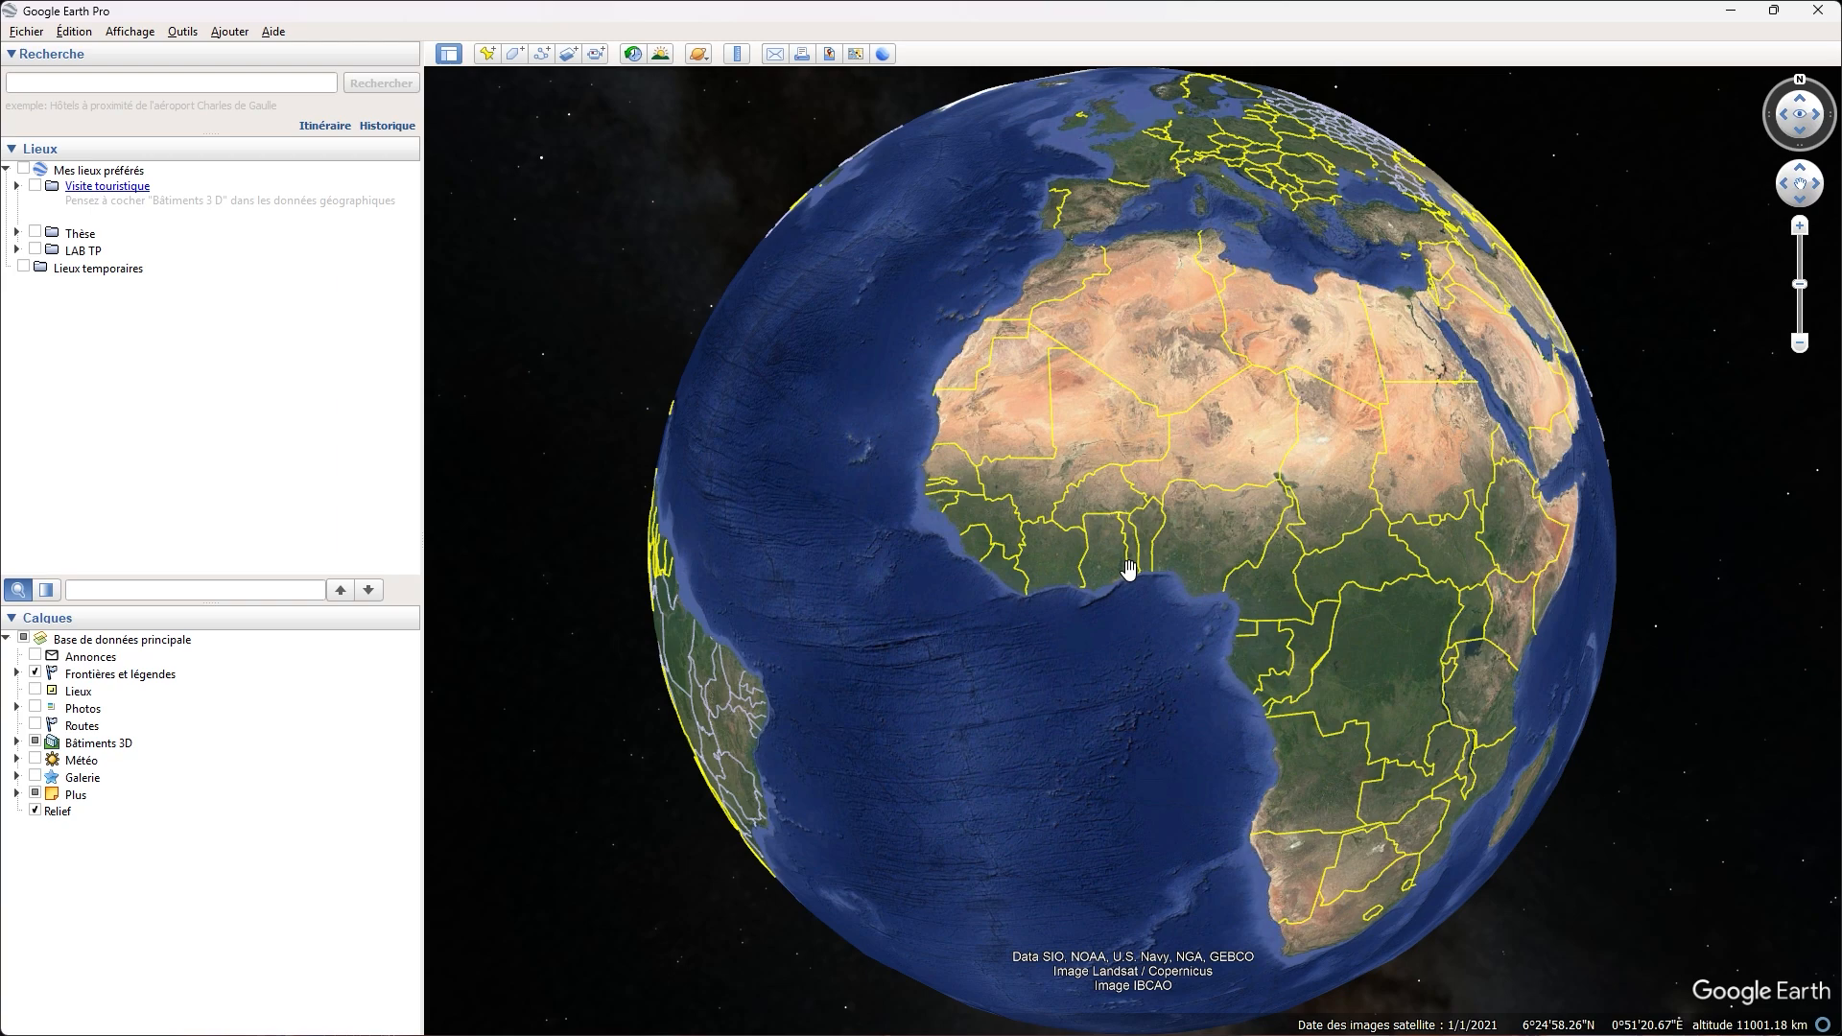
Step: Locate the road junctions in the centre of Tsévié, Togo, close enough to distinguish individual streets
scroll(1128, 569, up, 5)
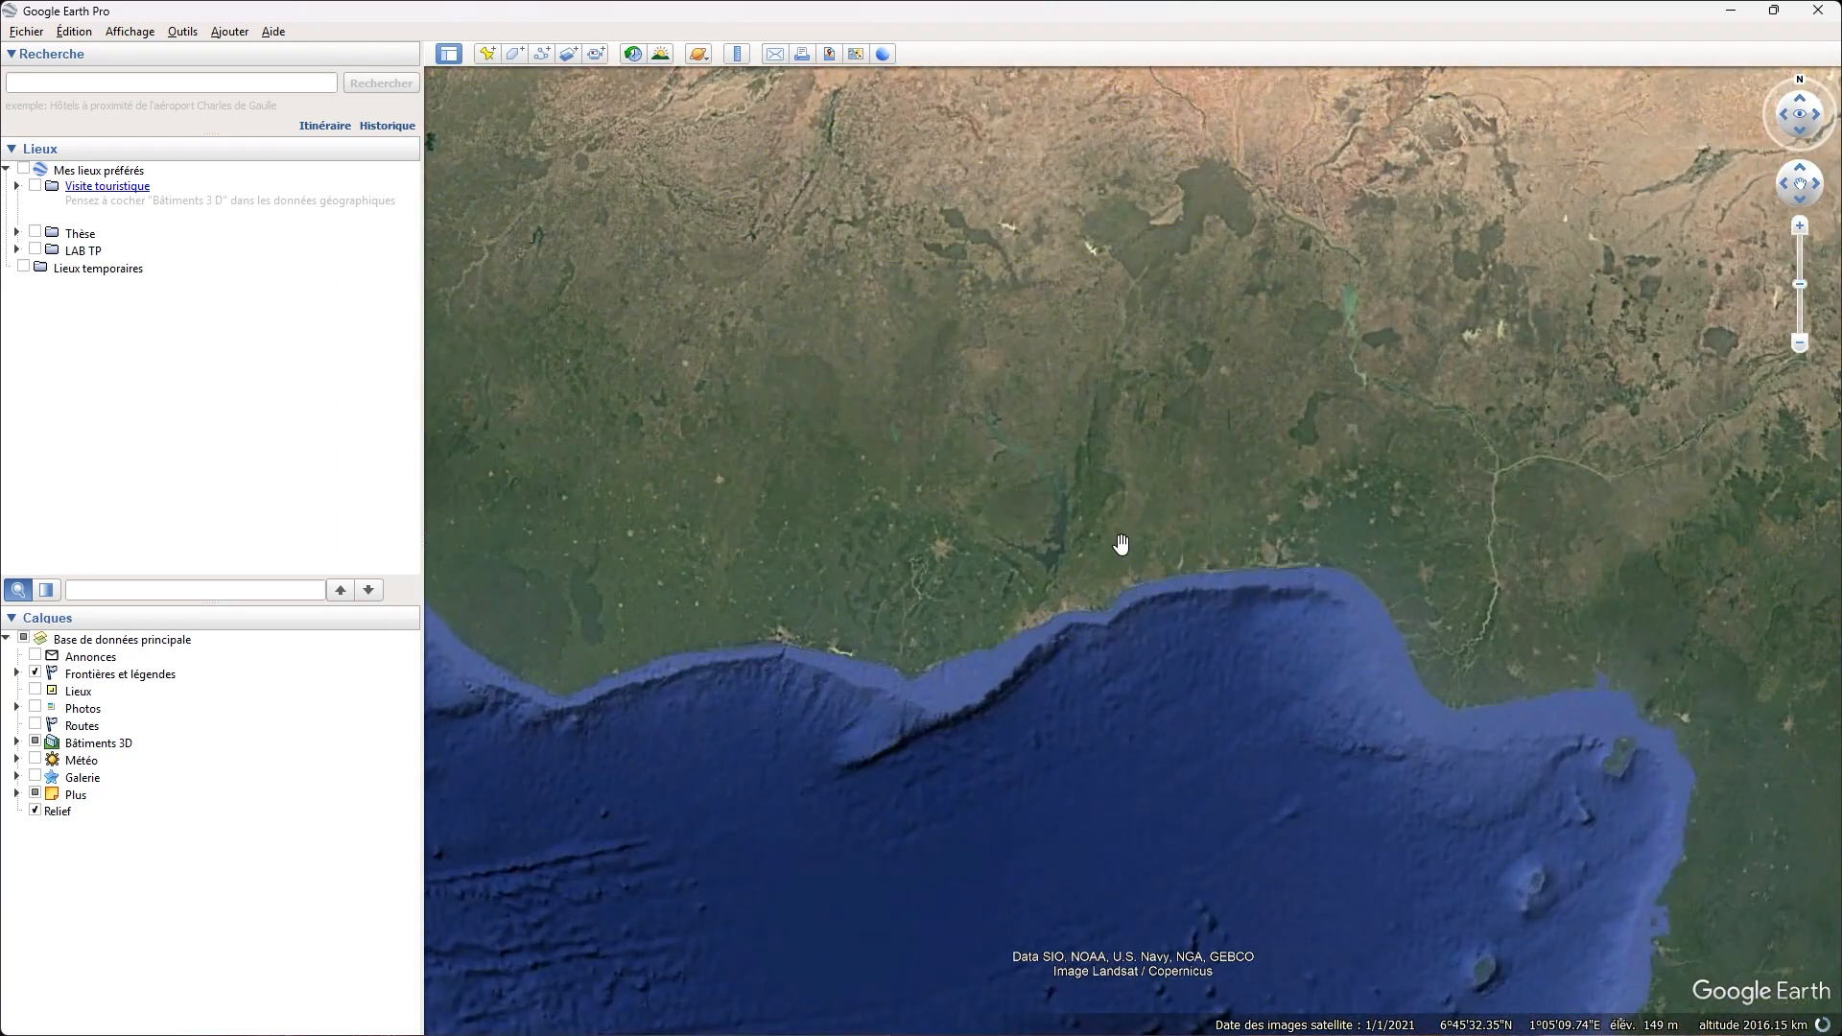
scroll(1121, 544, up, 3)
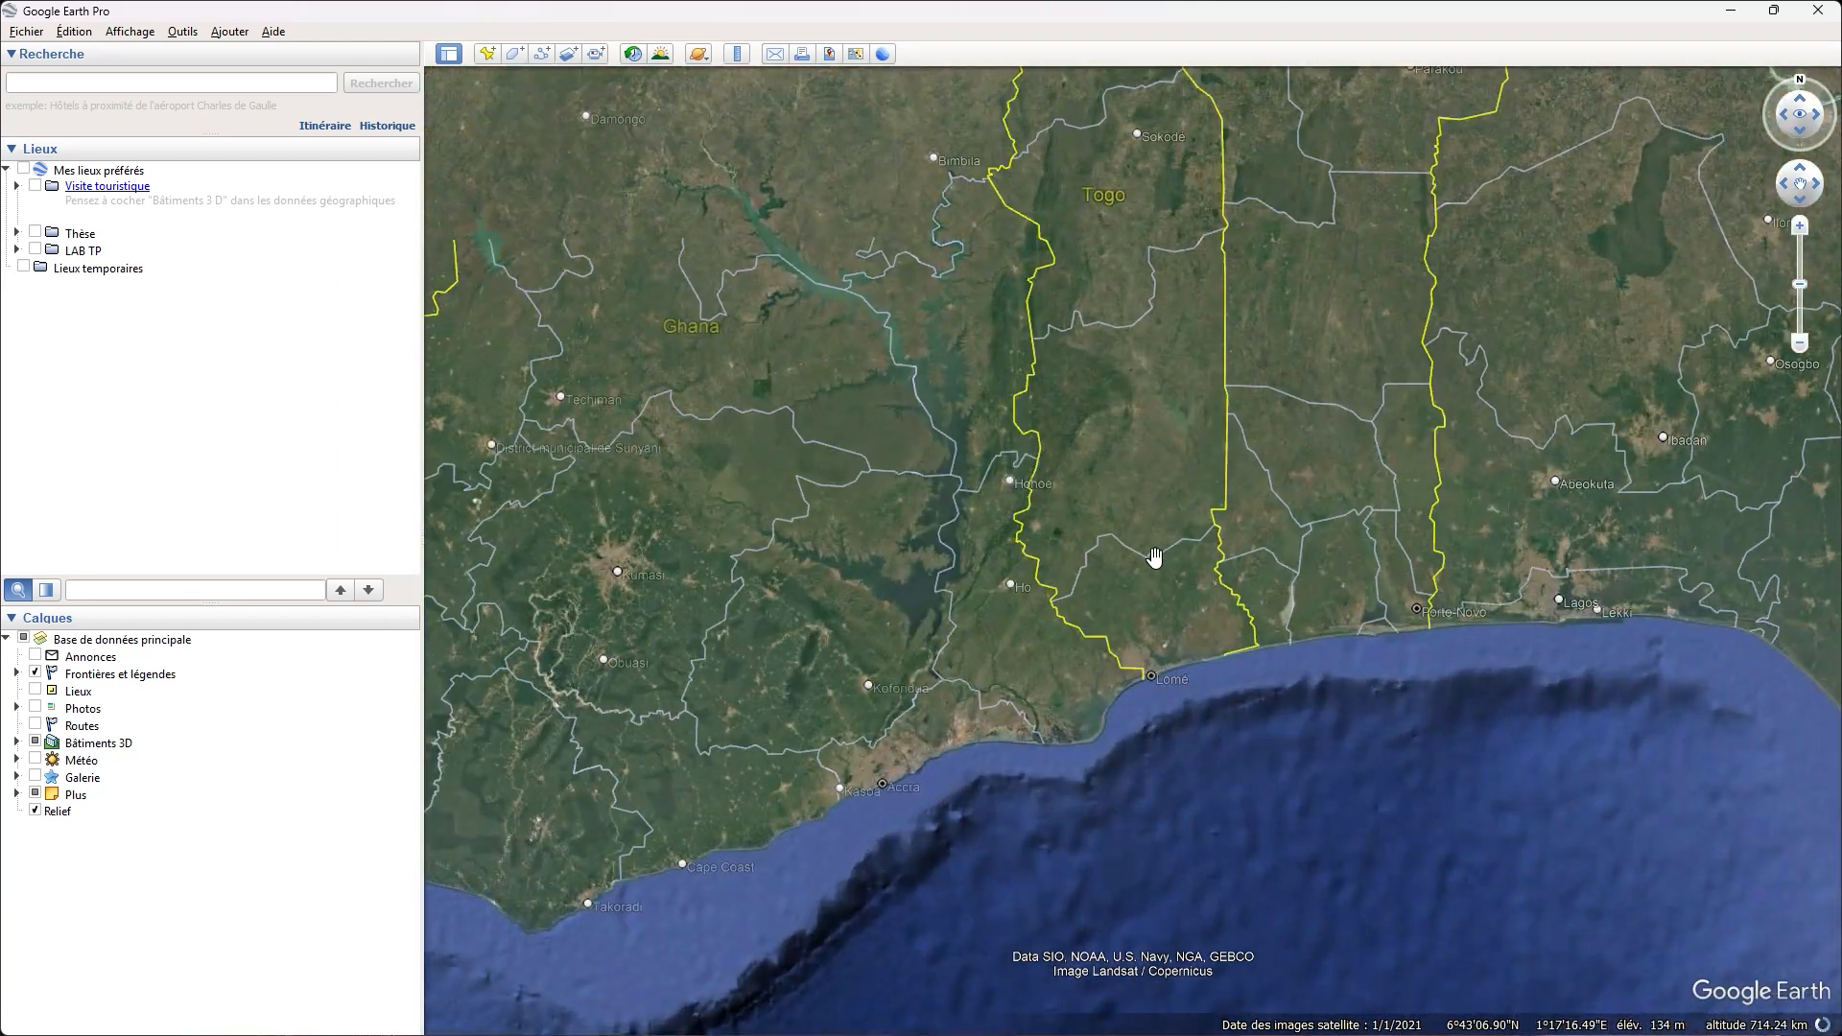
scroll(1151, 595, up, 3)
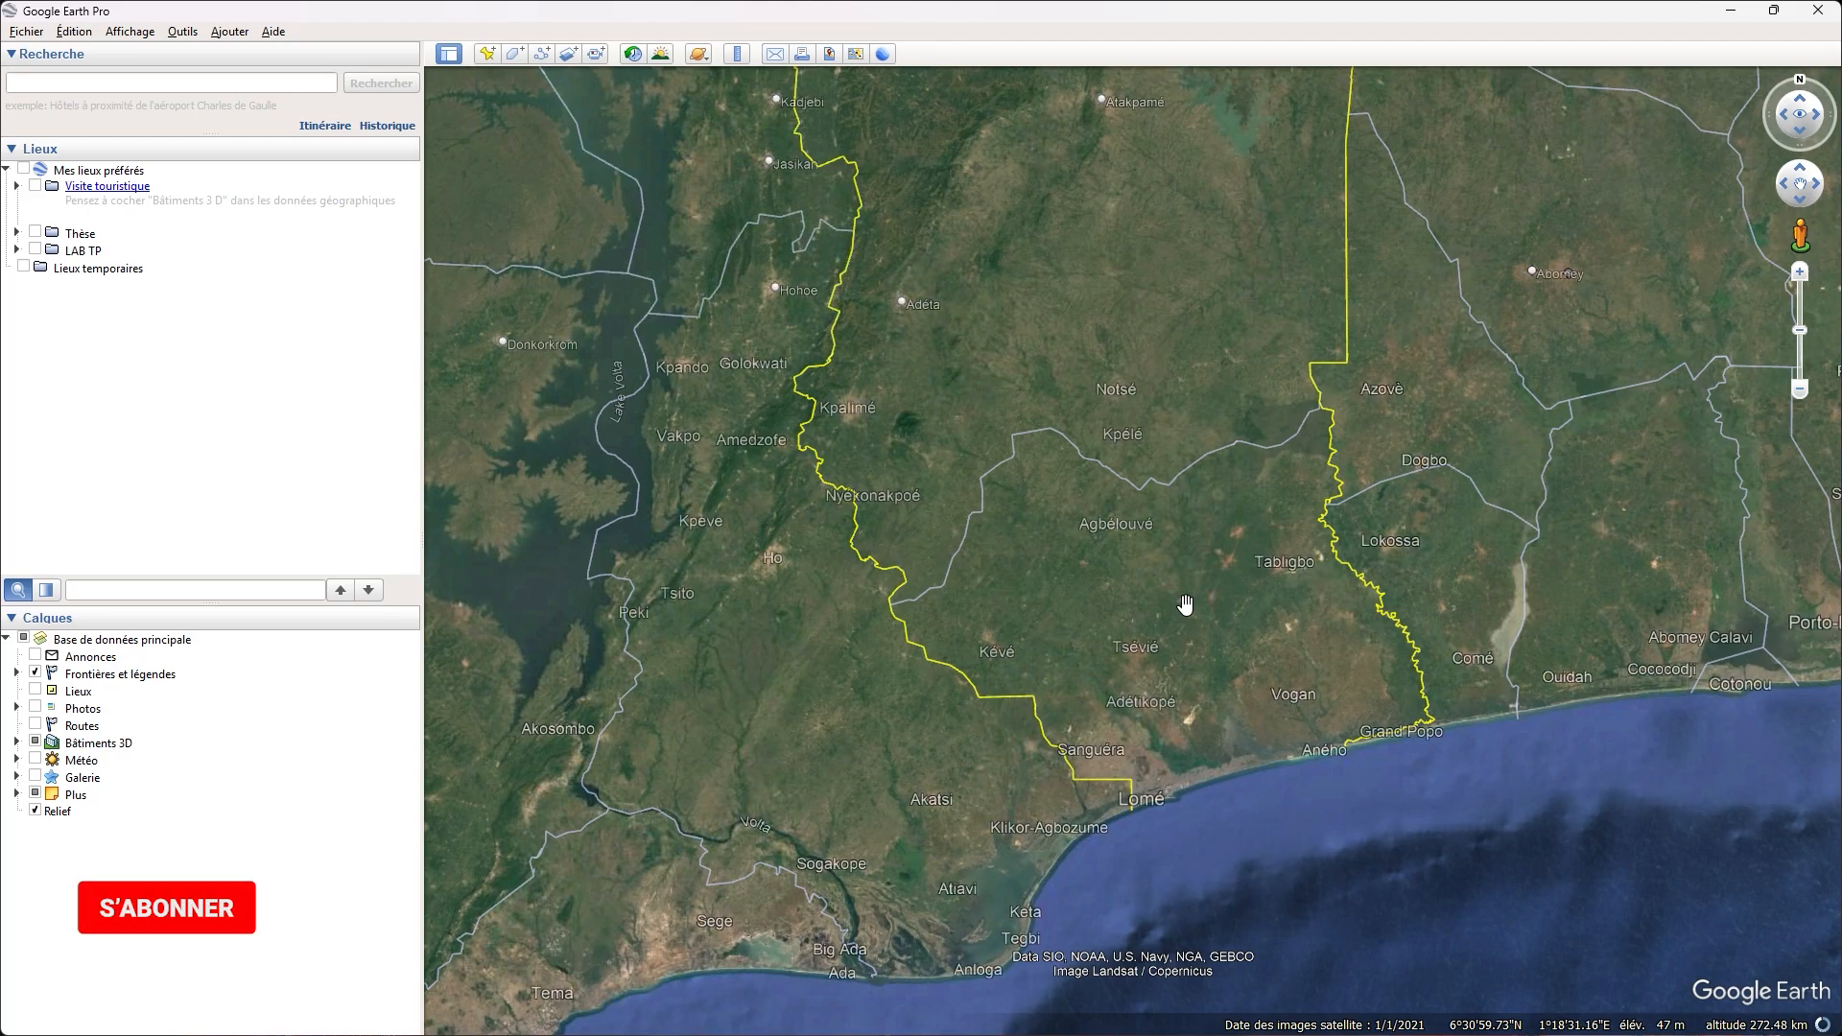
scroll(1101, 609, up, 8)
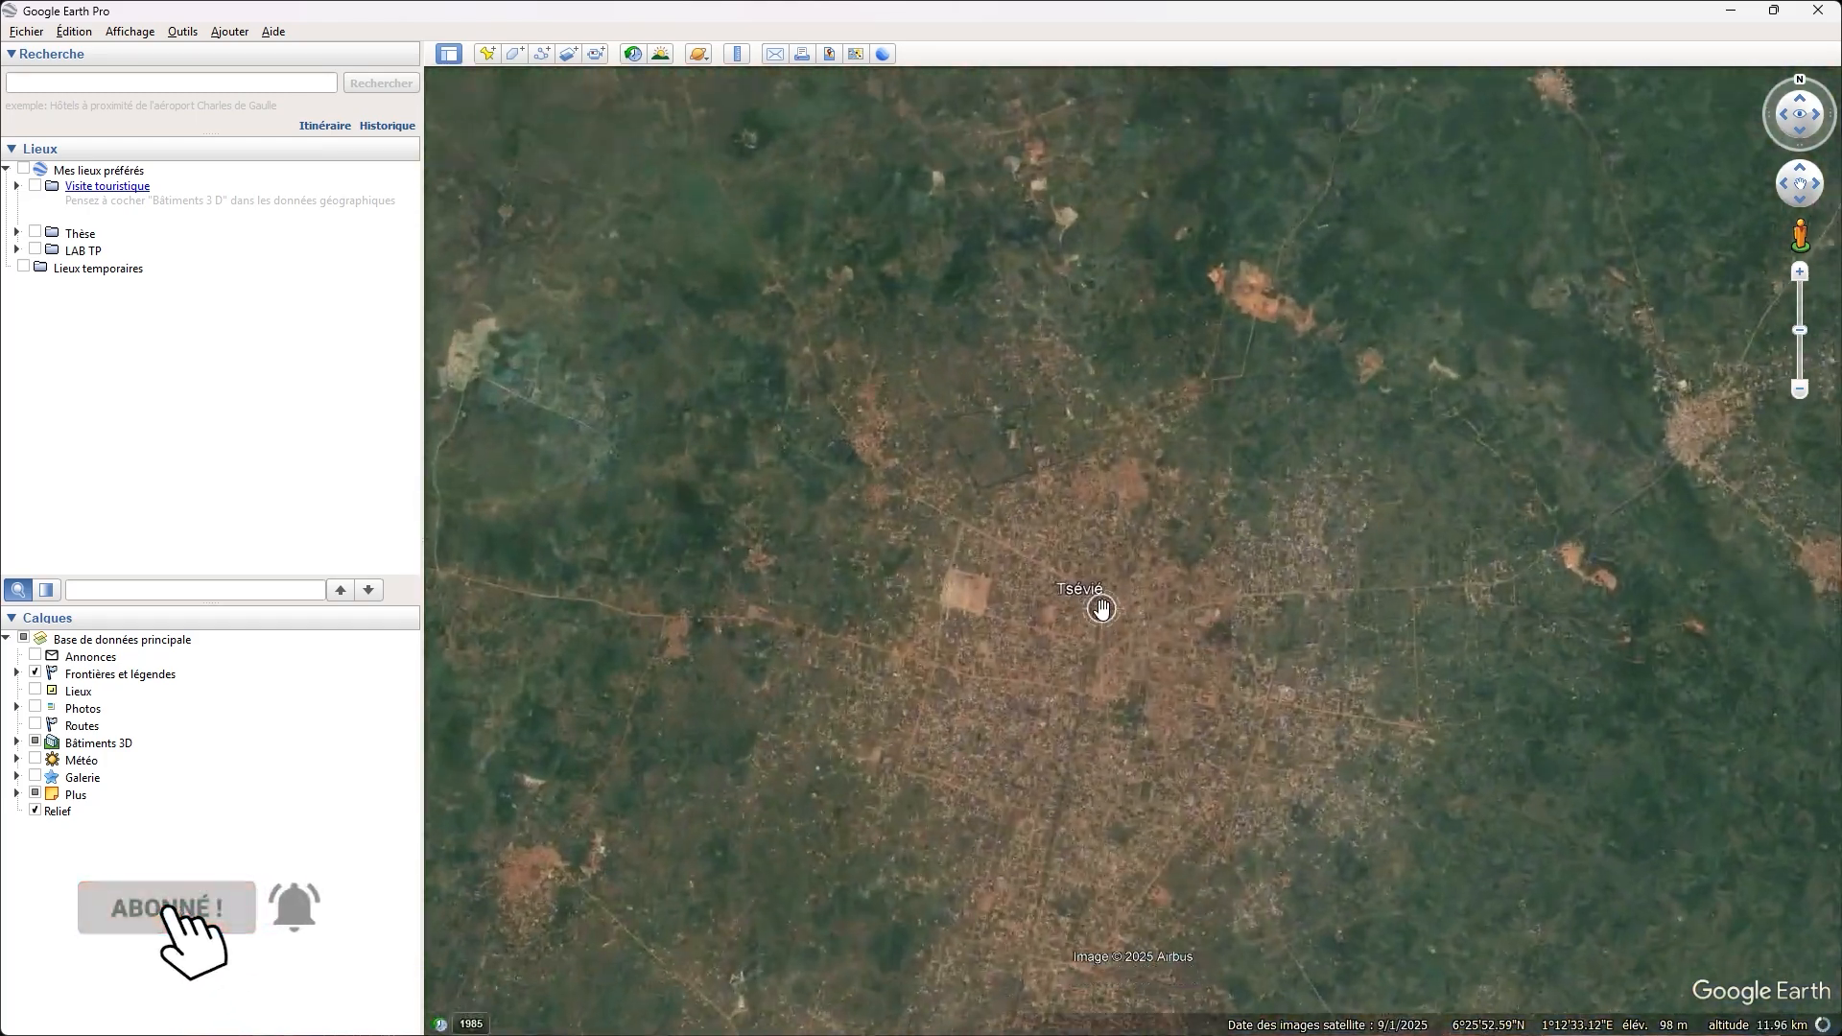
scroll(1151, 557, up, 4)
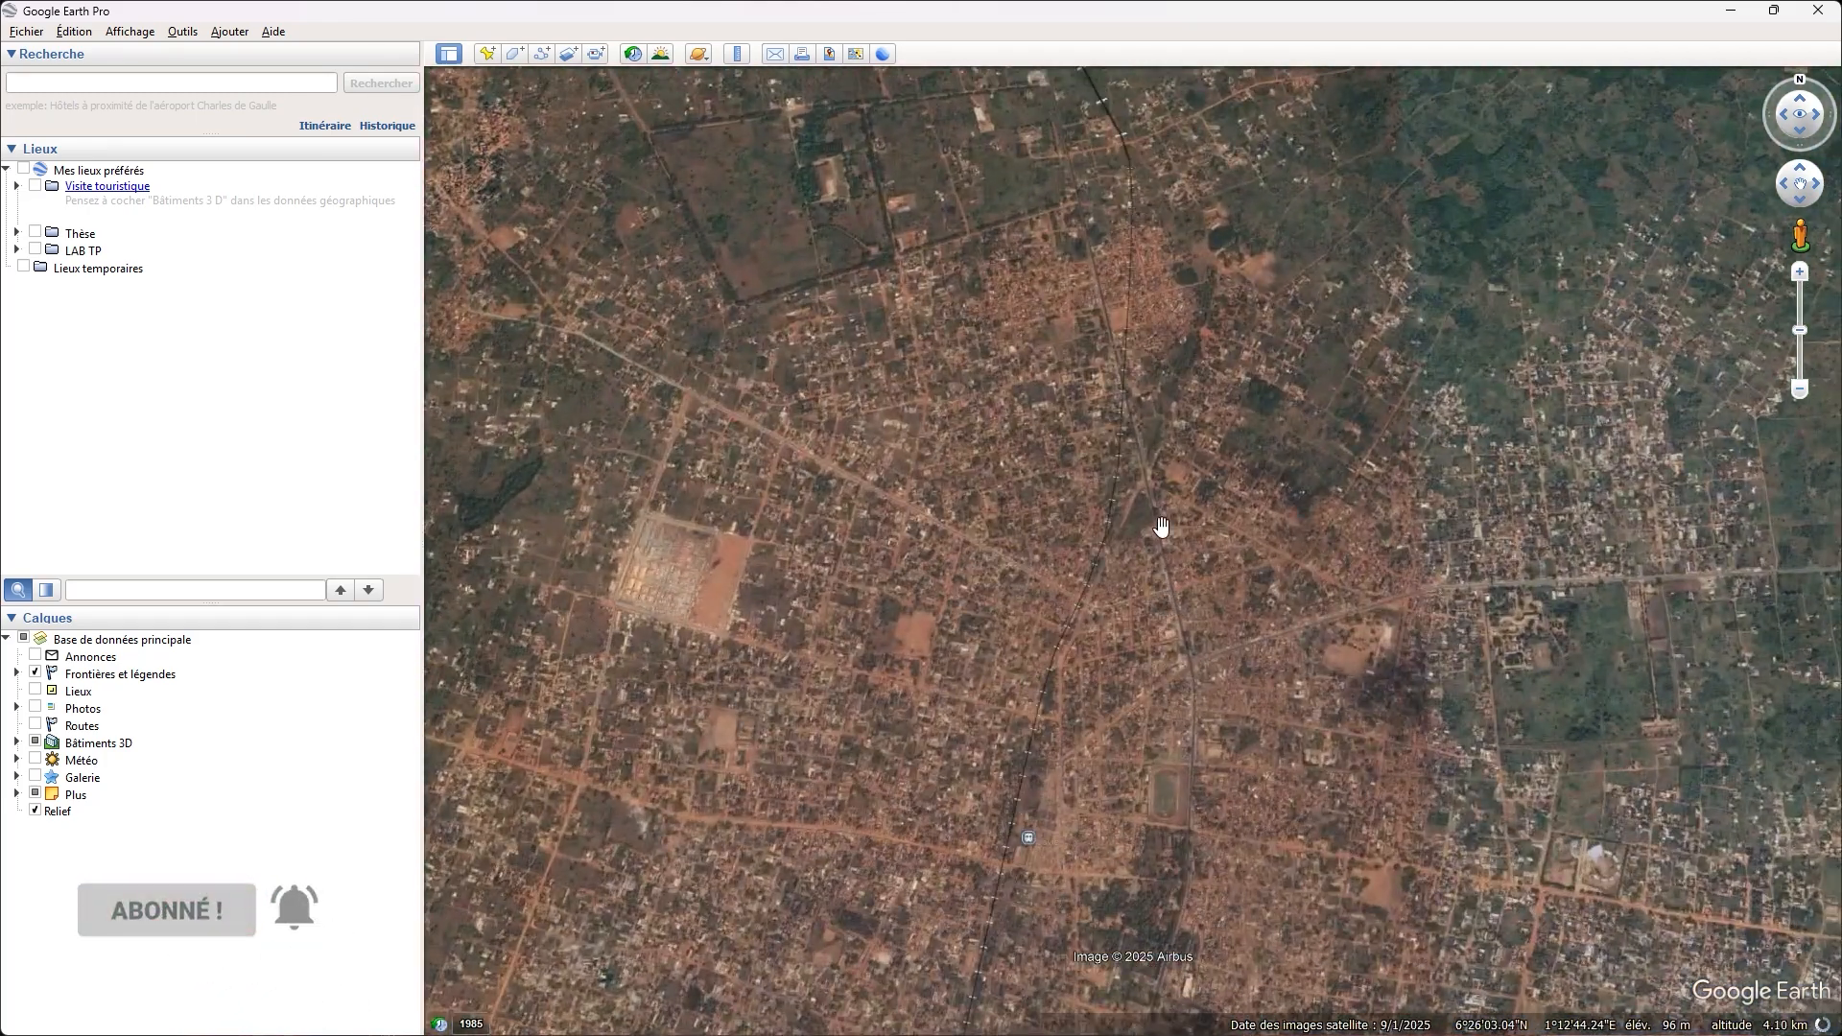
scroll(1161, 527, up, 3)
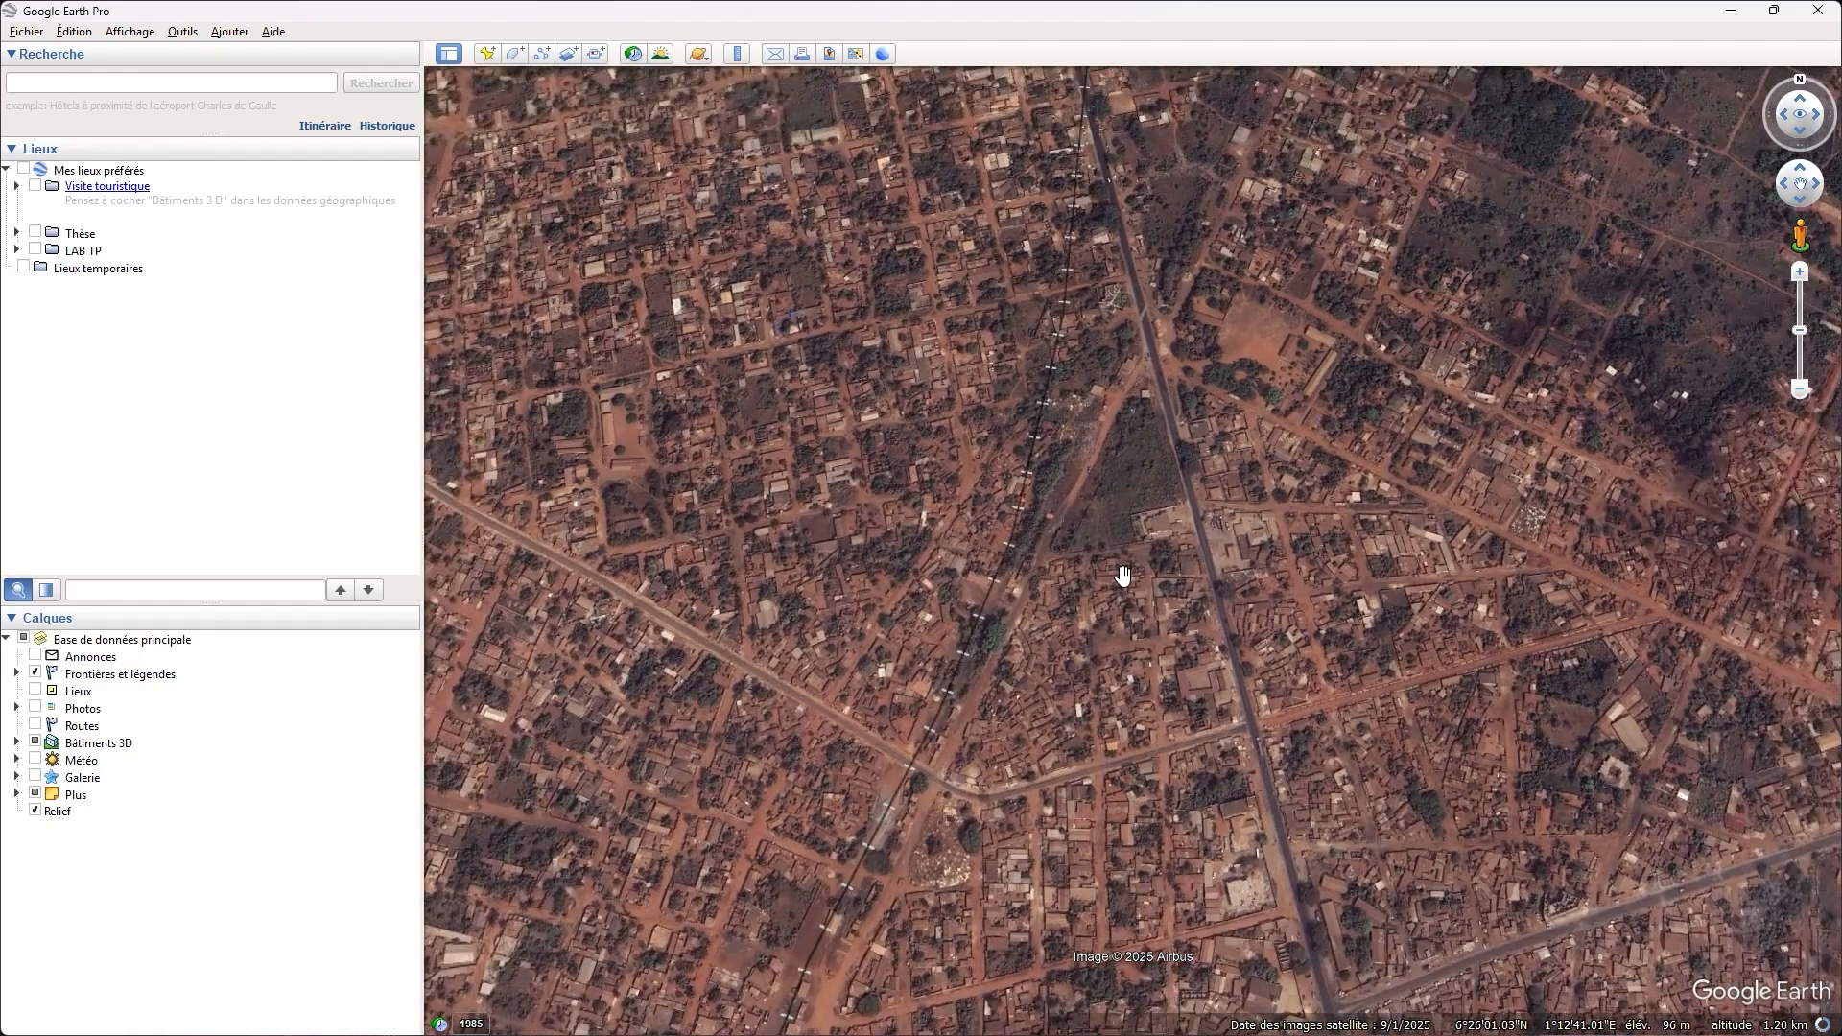
scroll(1122, 573, up, 1)
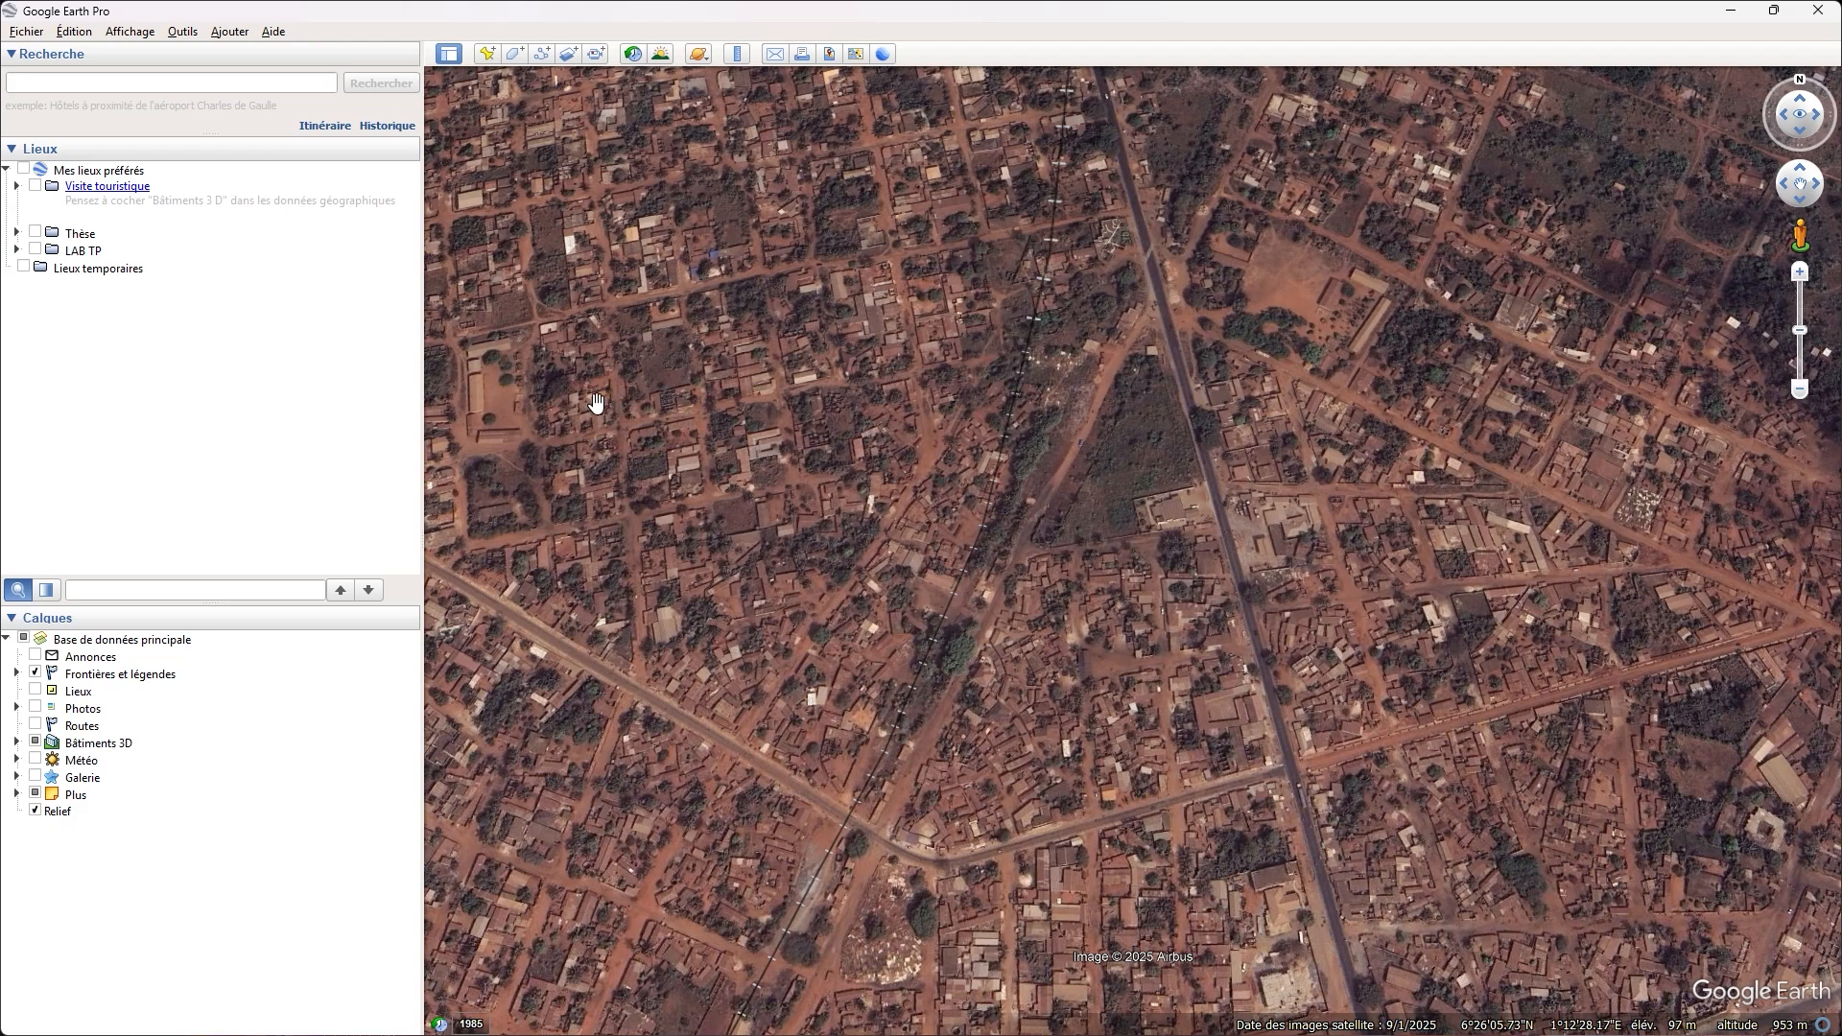
Step: Create a folder named Repères under Mes lieux préférés
click(259, 174)
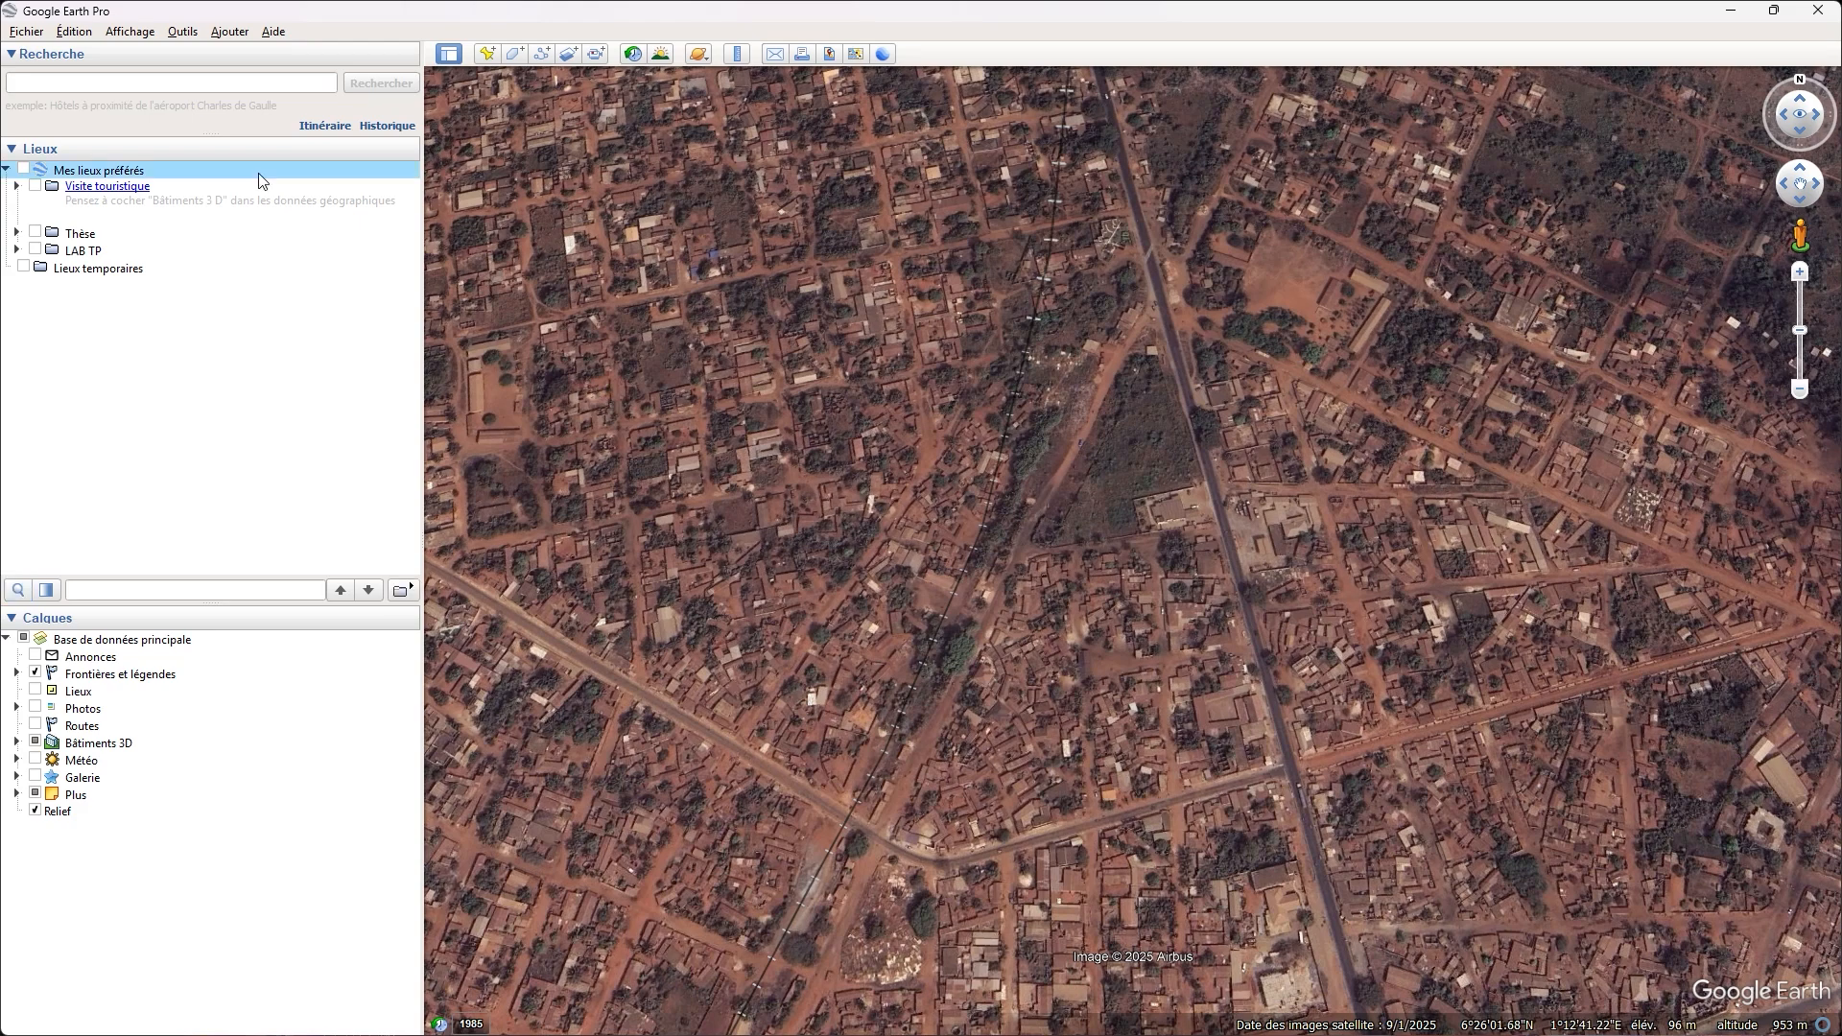
right_click(261, 180)
mouse_move(451, 195)
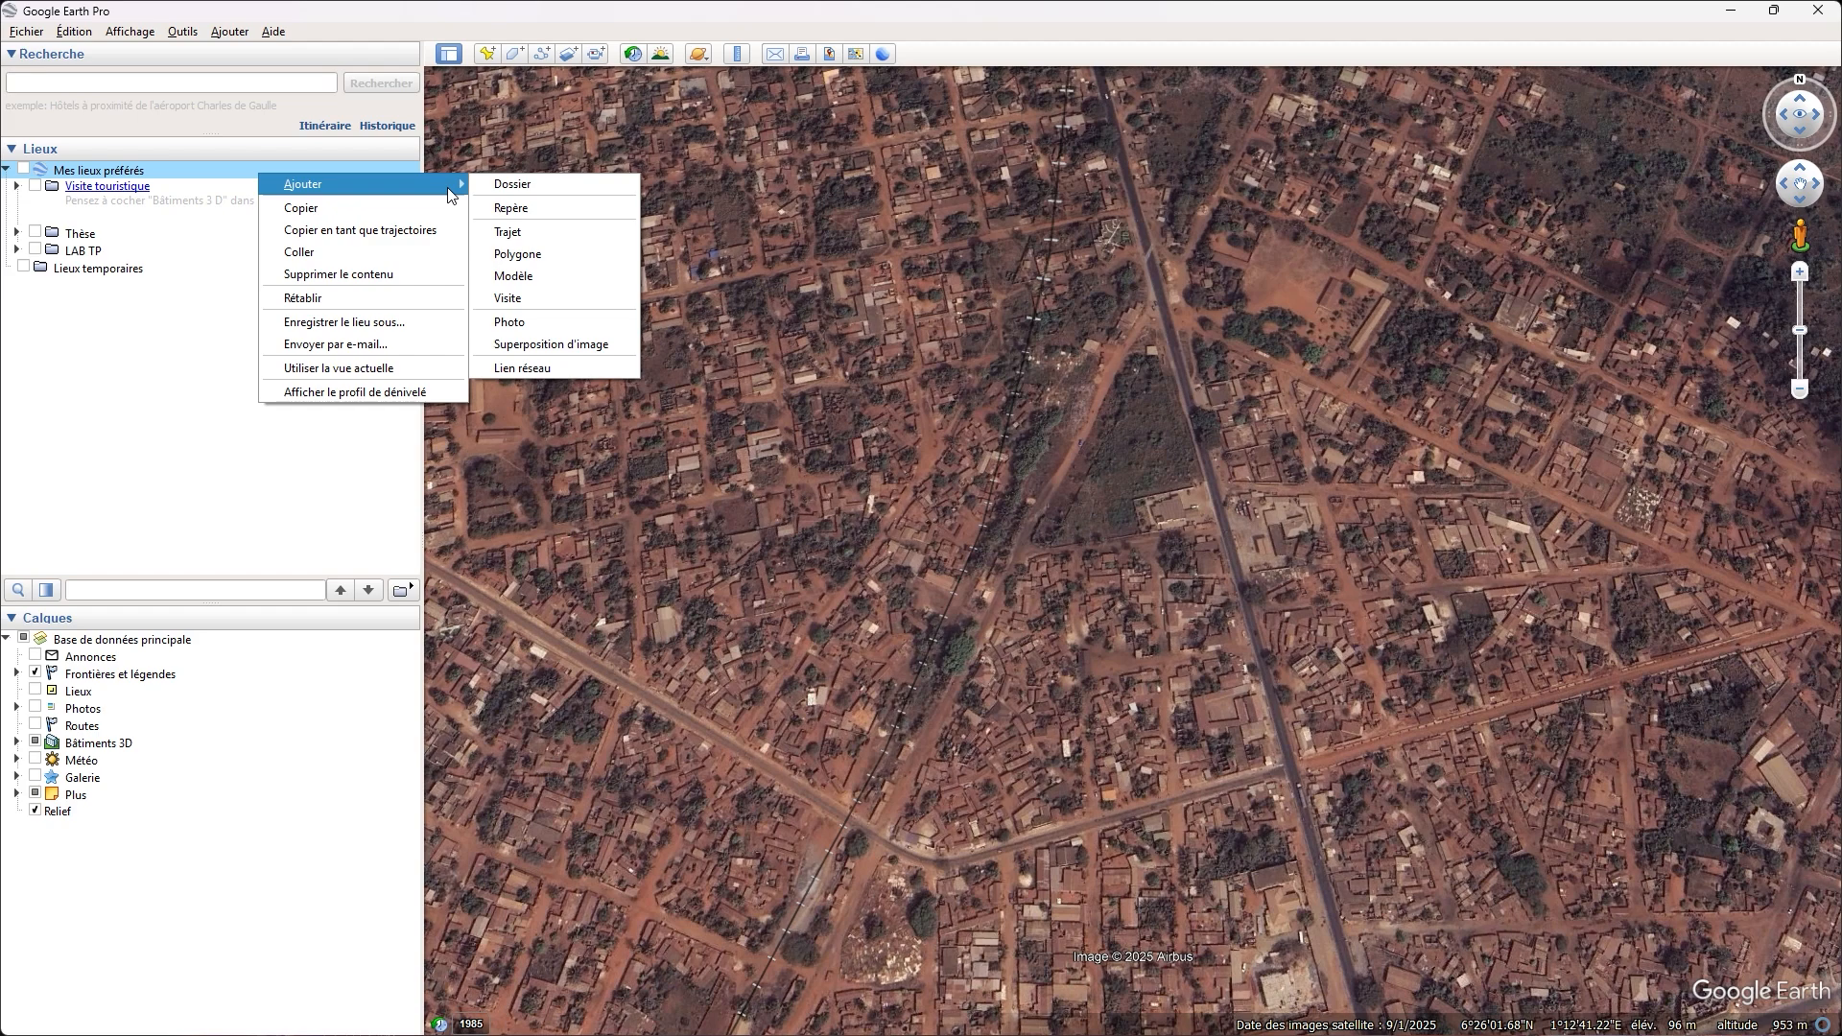
click(563, 192)
text(Repères)
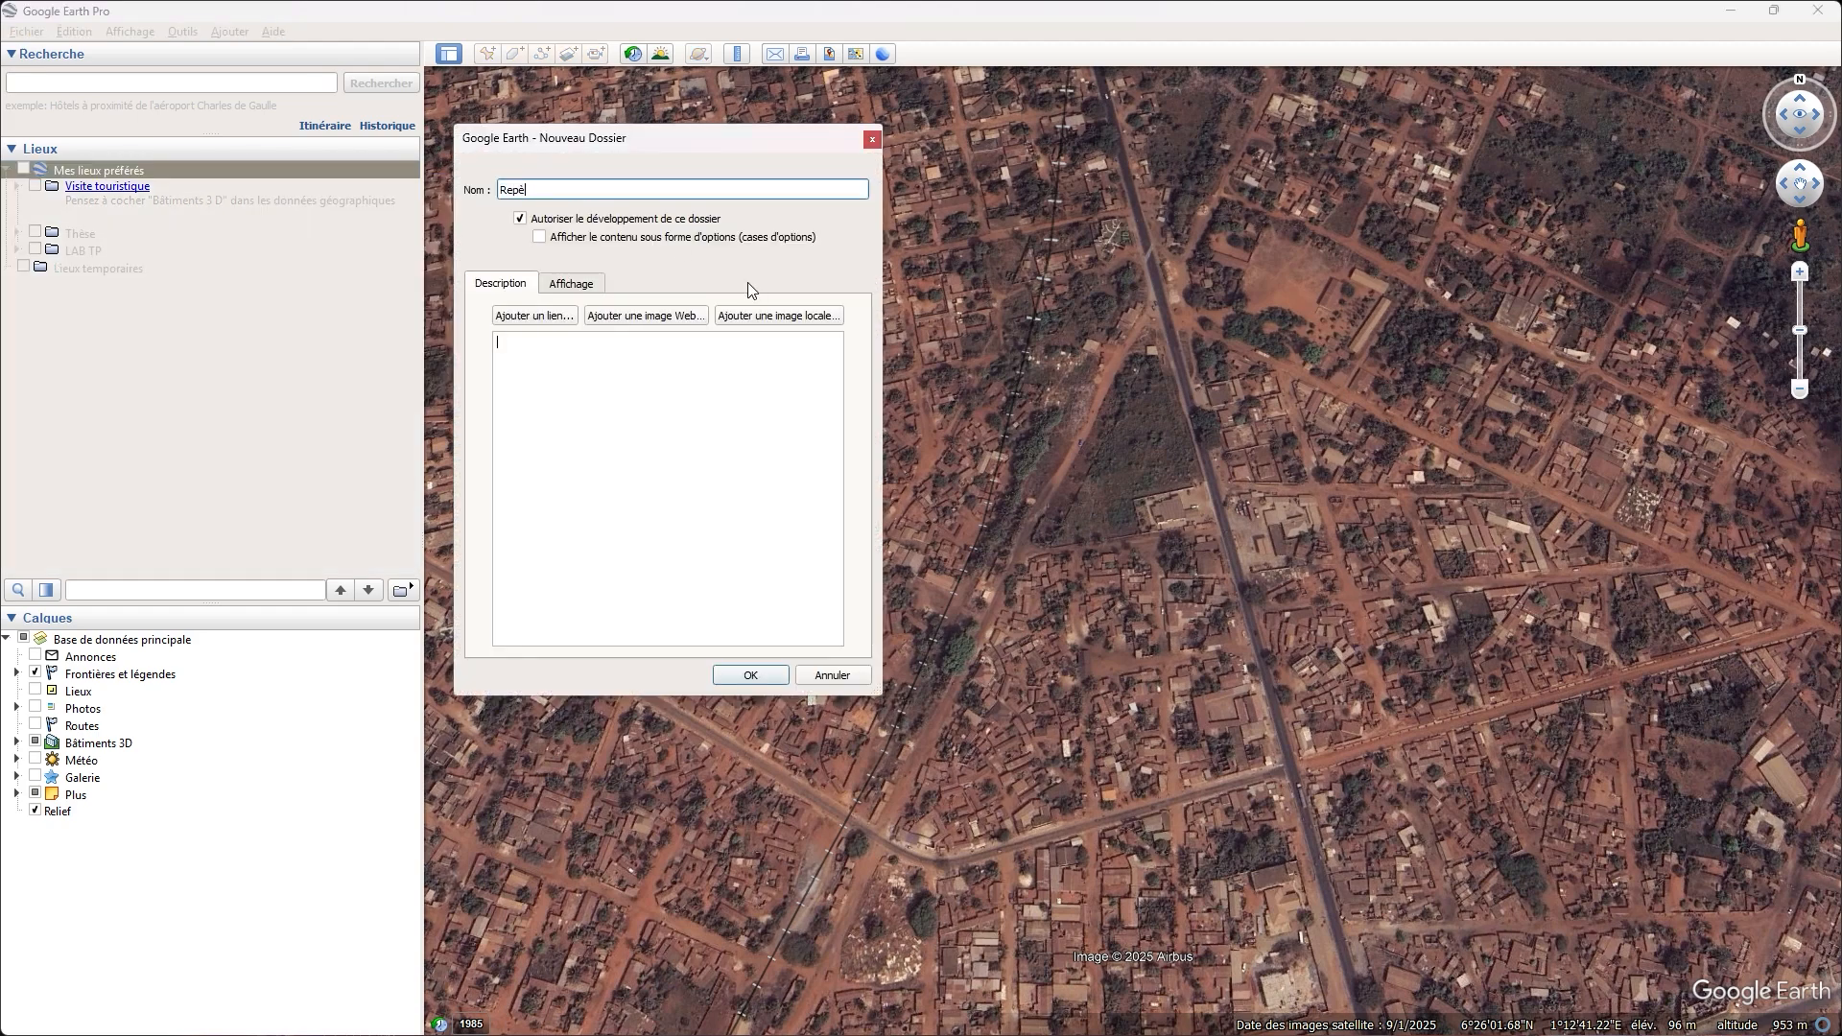
click(766, 675)
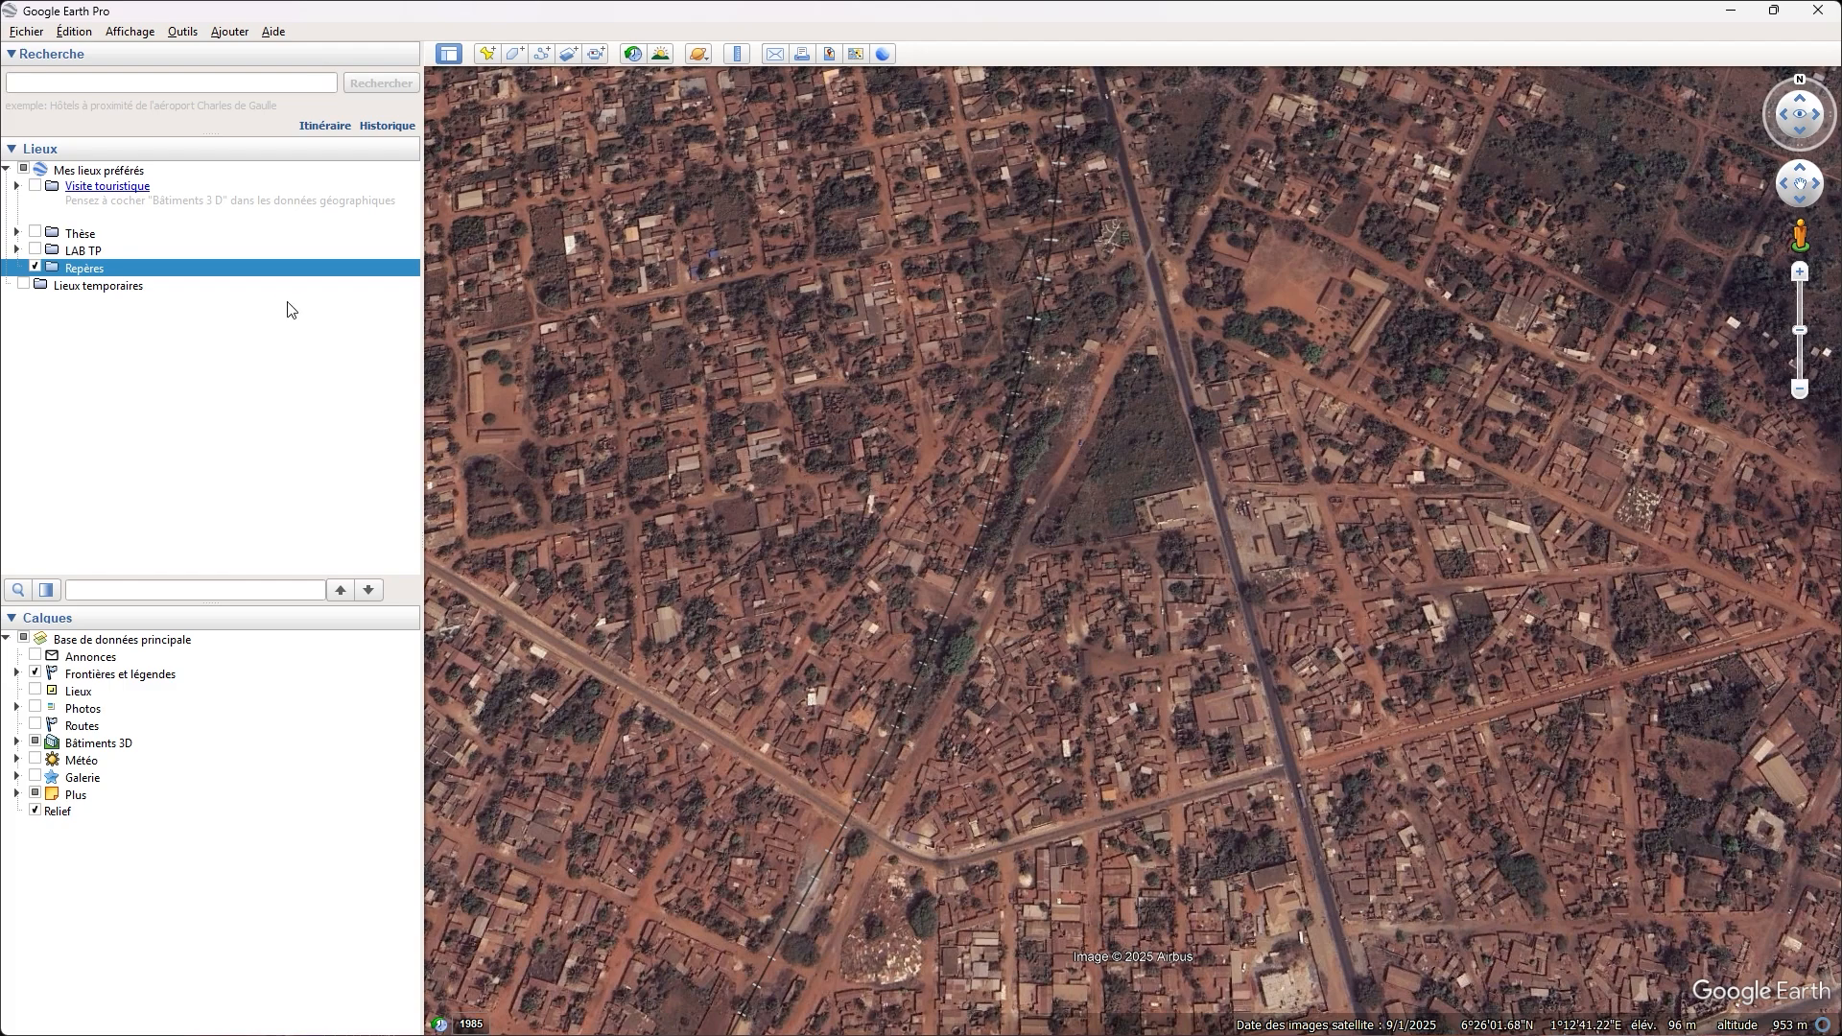
Step: Add placemark P1 to the Repères folder with the red circle marker icon, at the northern road fork, about 6°26'8.66"N, 1°12'41.83"E
right_click(292, 273)
mouse_move(431, 282)
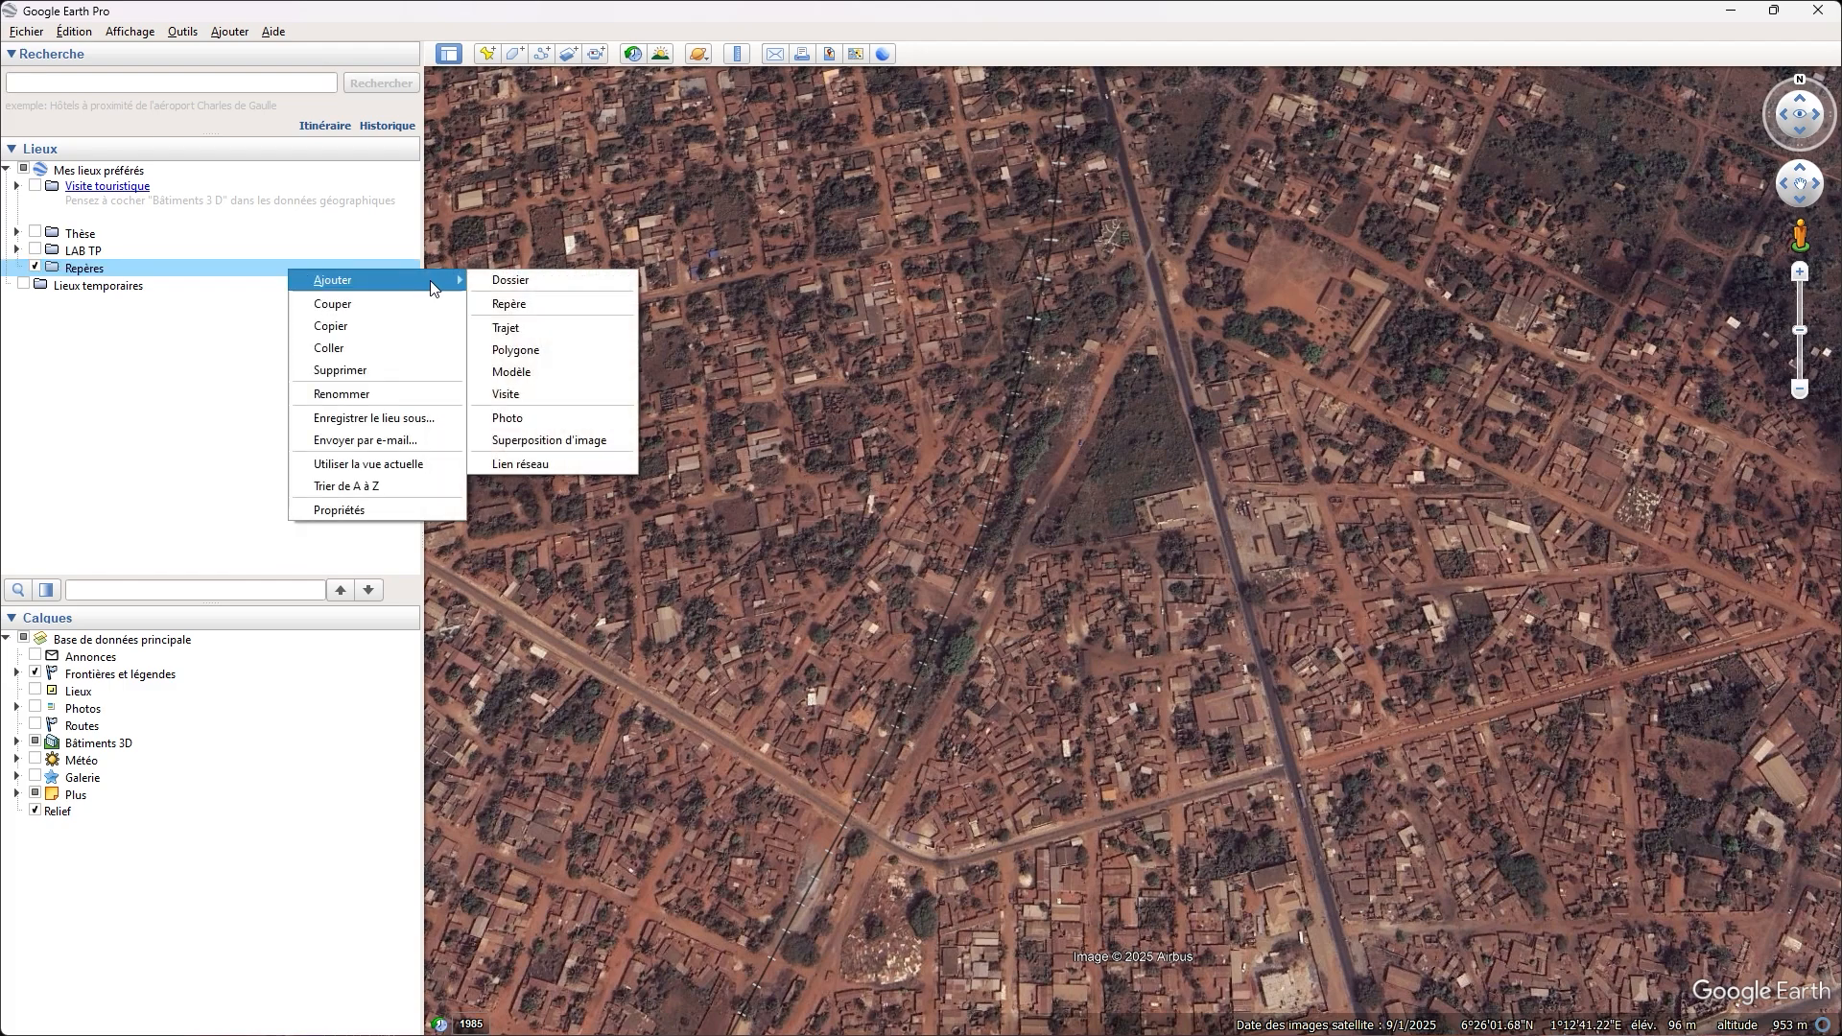
click(570, 303)
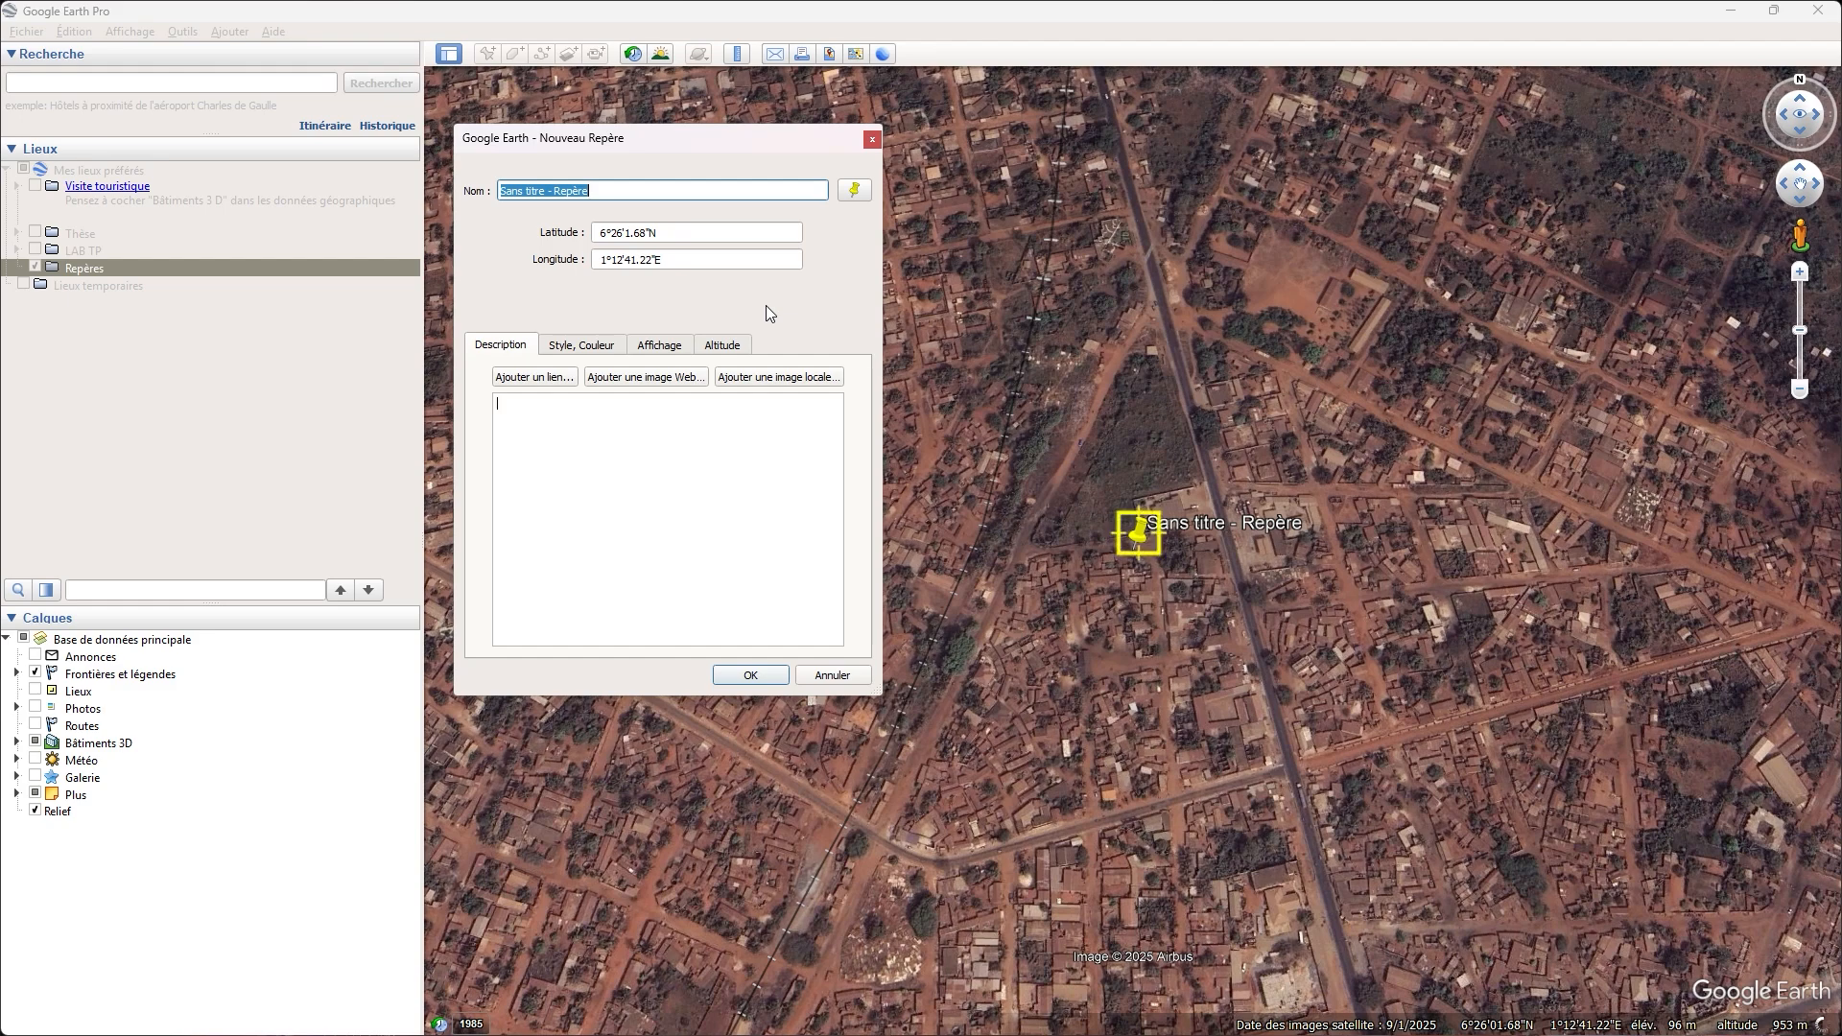
text(P1)
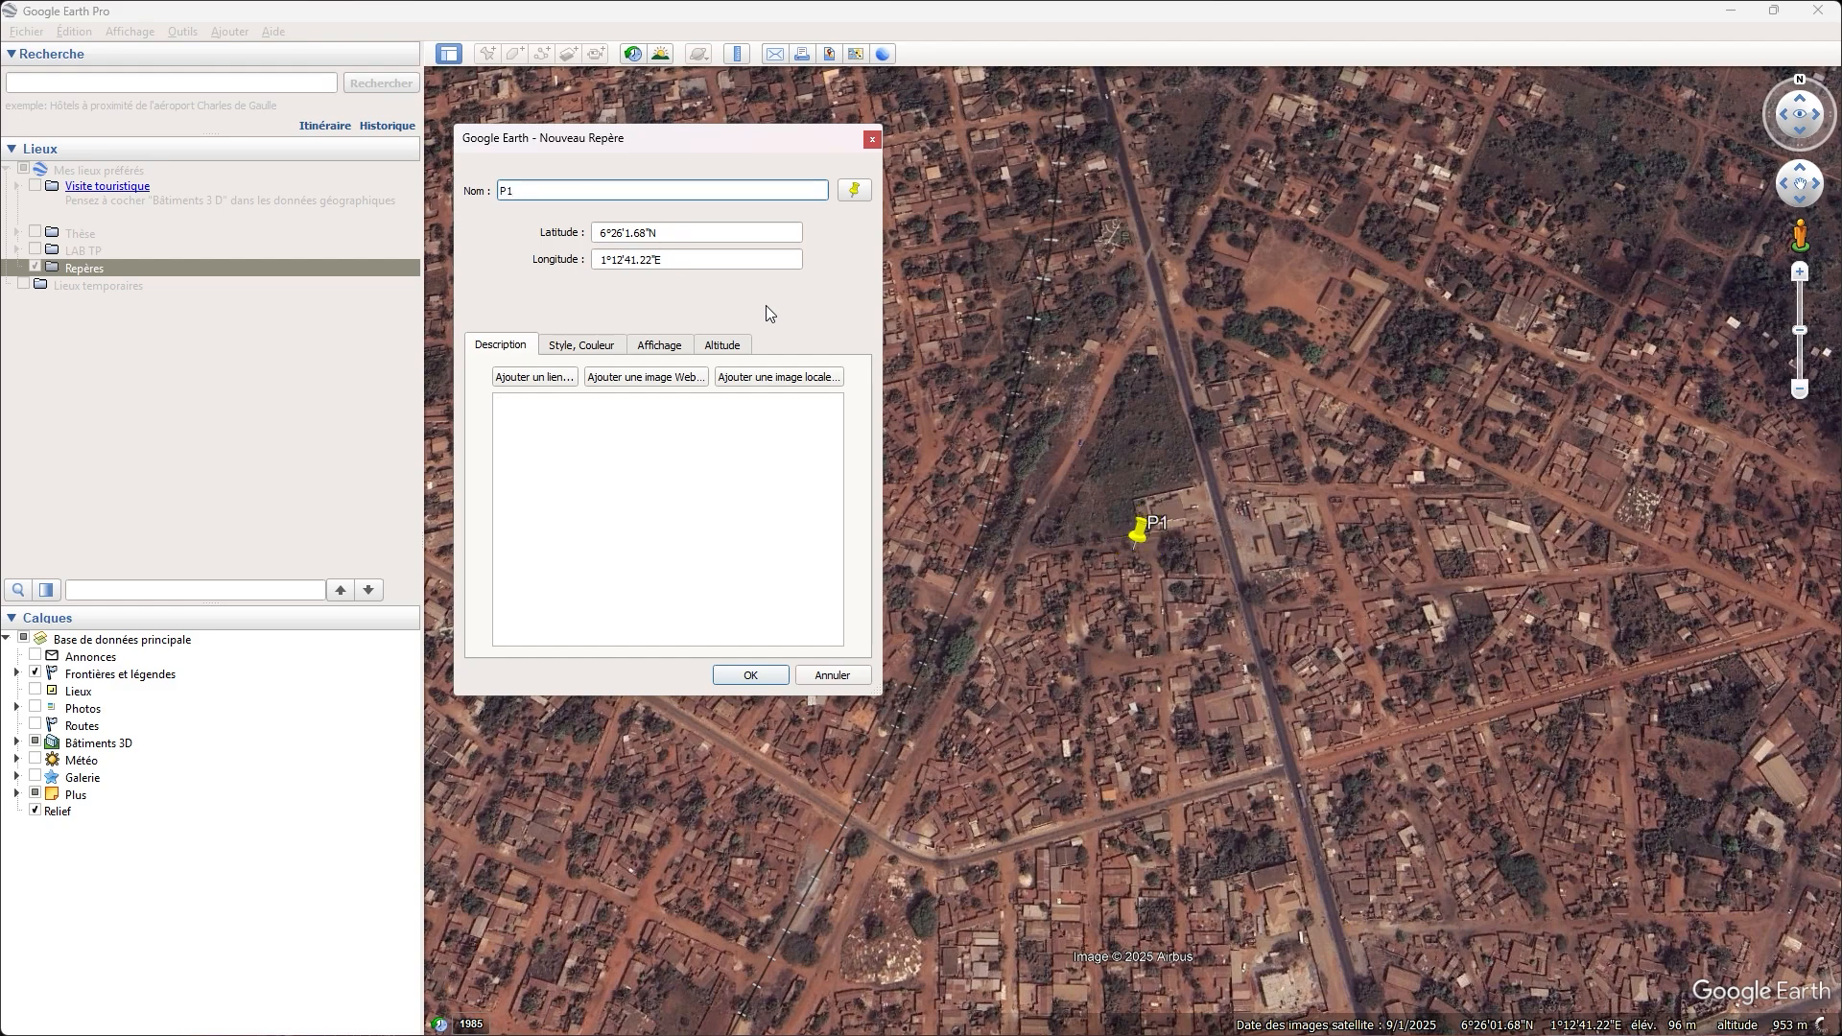
click(854, 189)
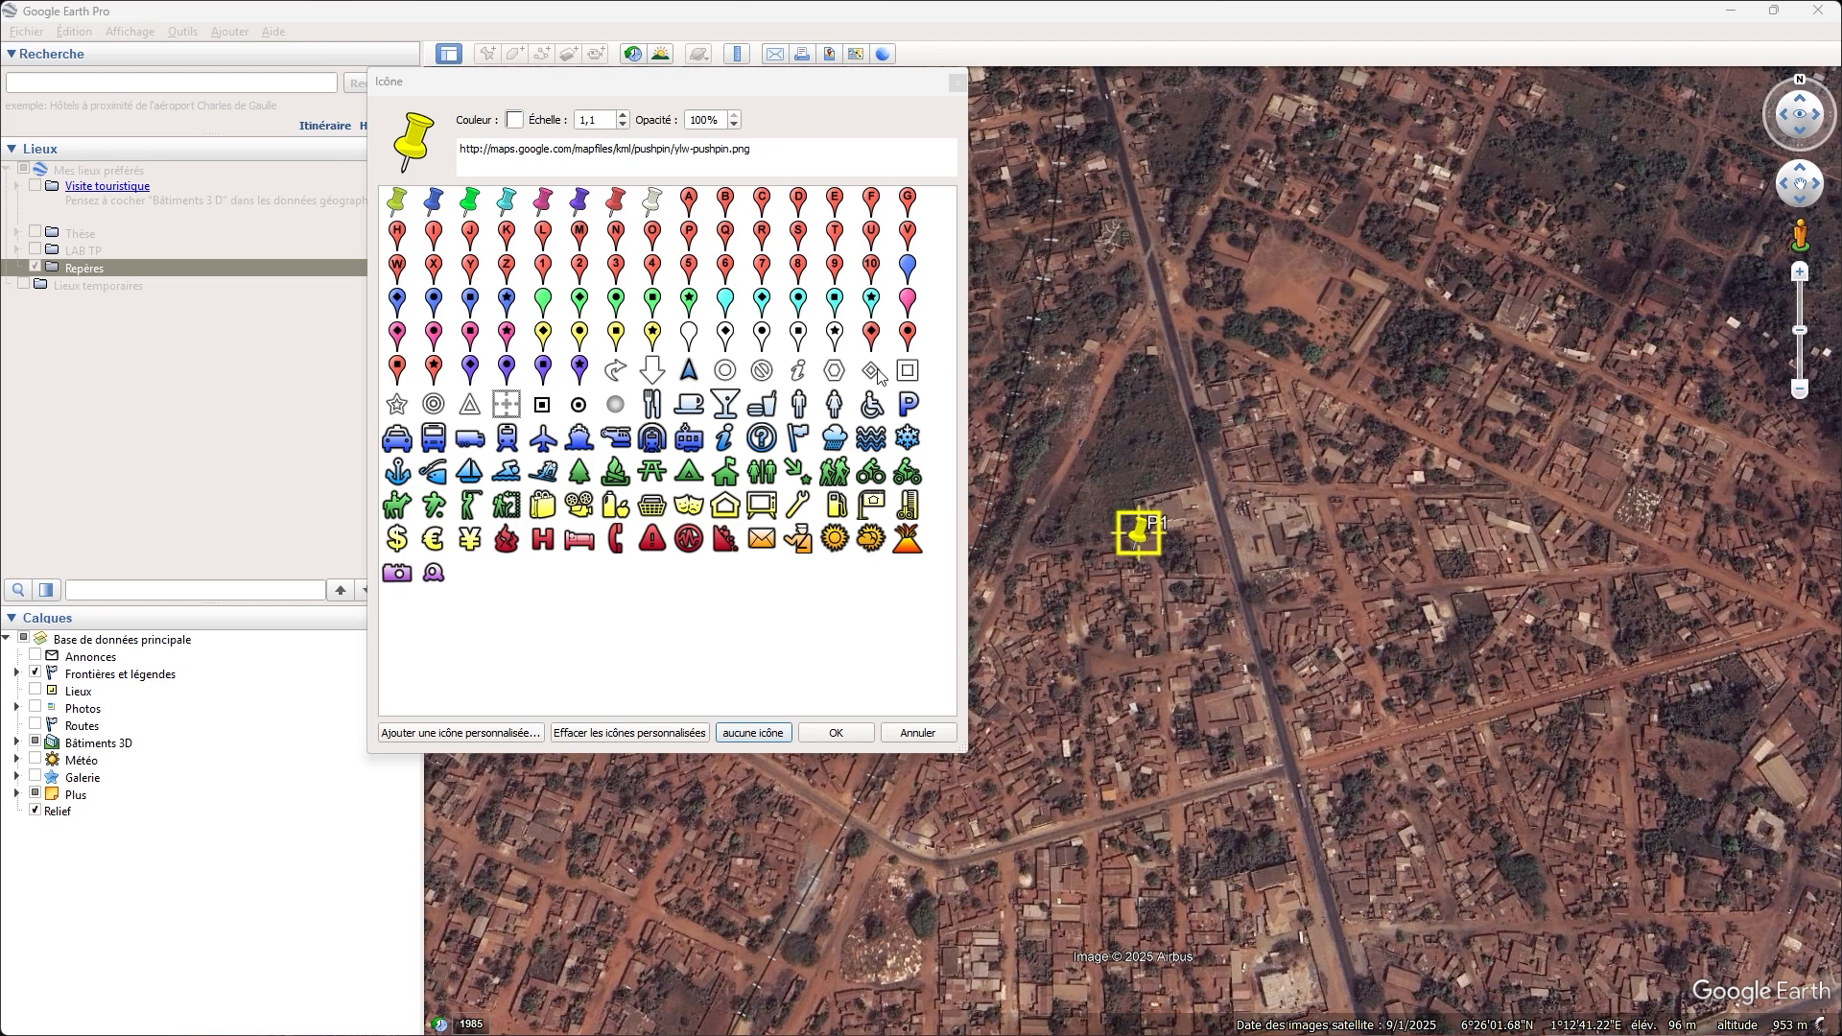
click(907, 335)
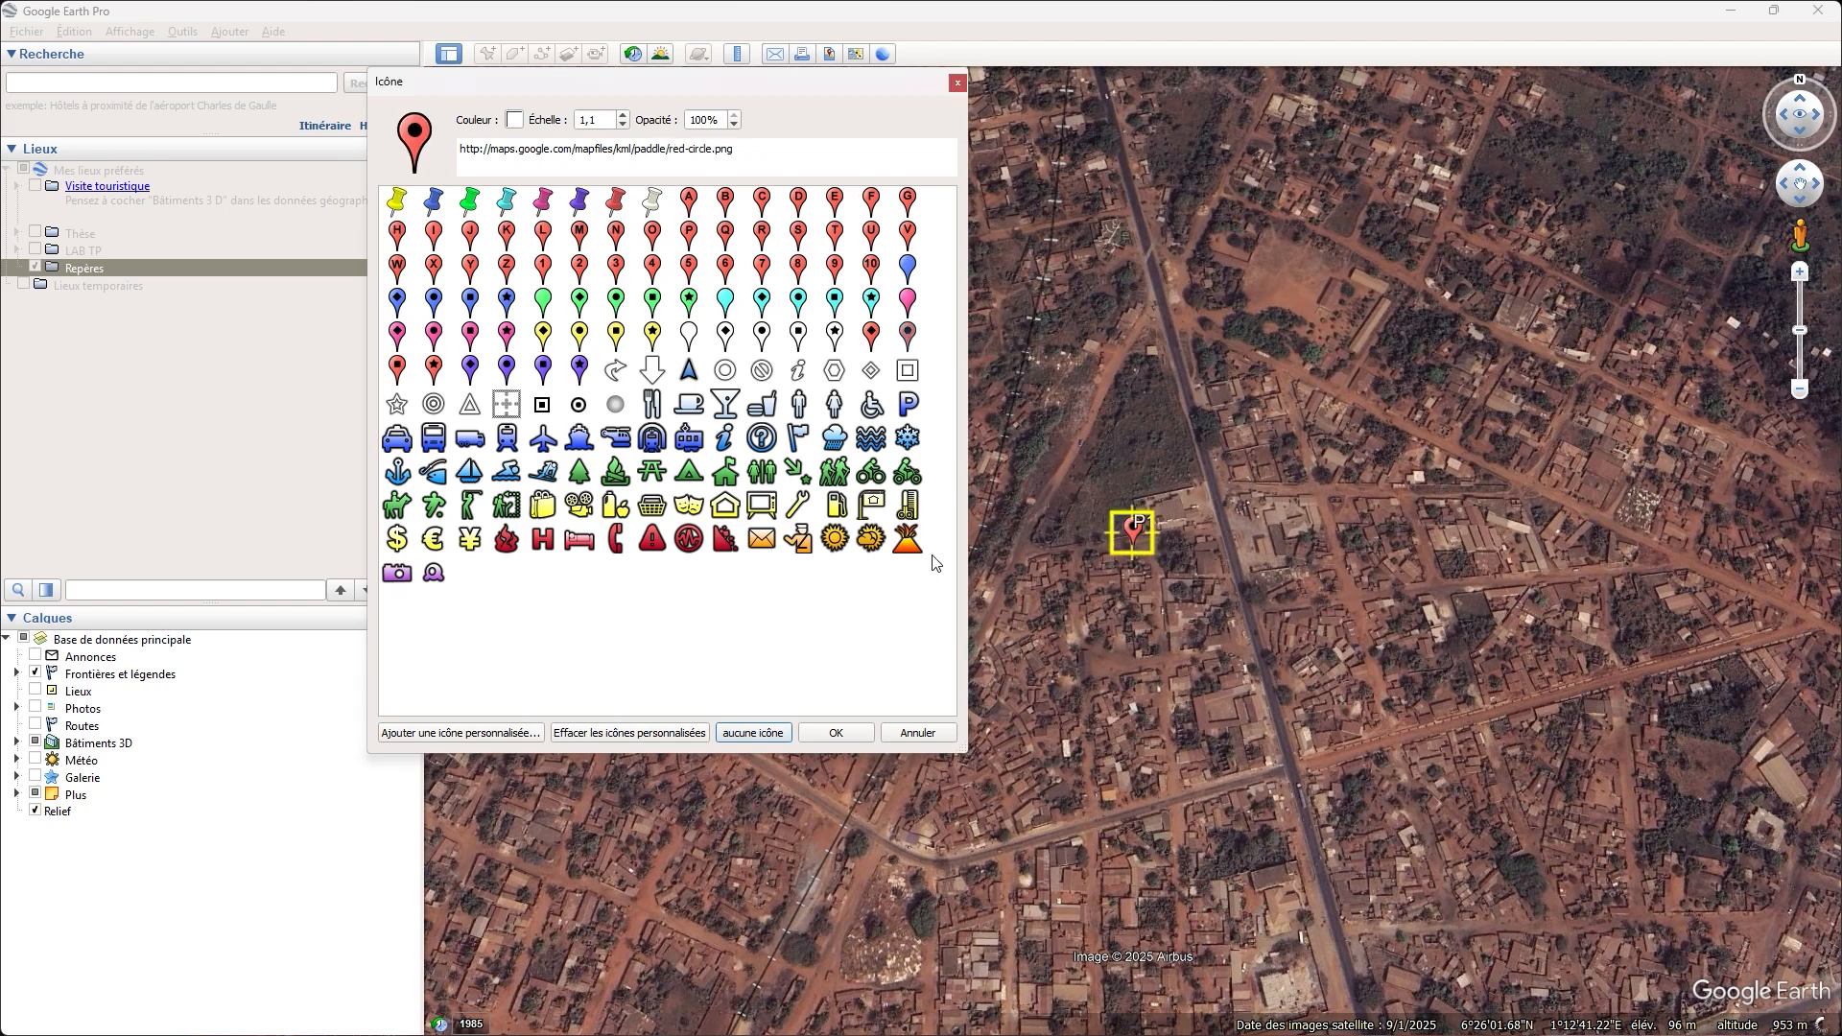
click(852, 734)
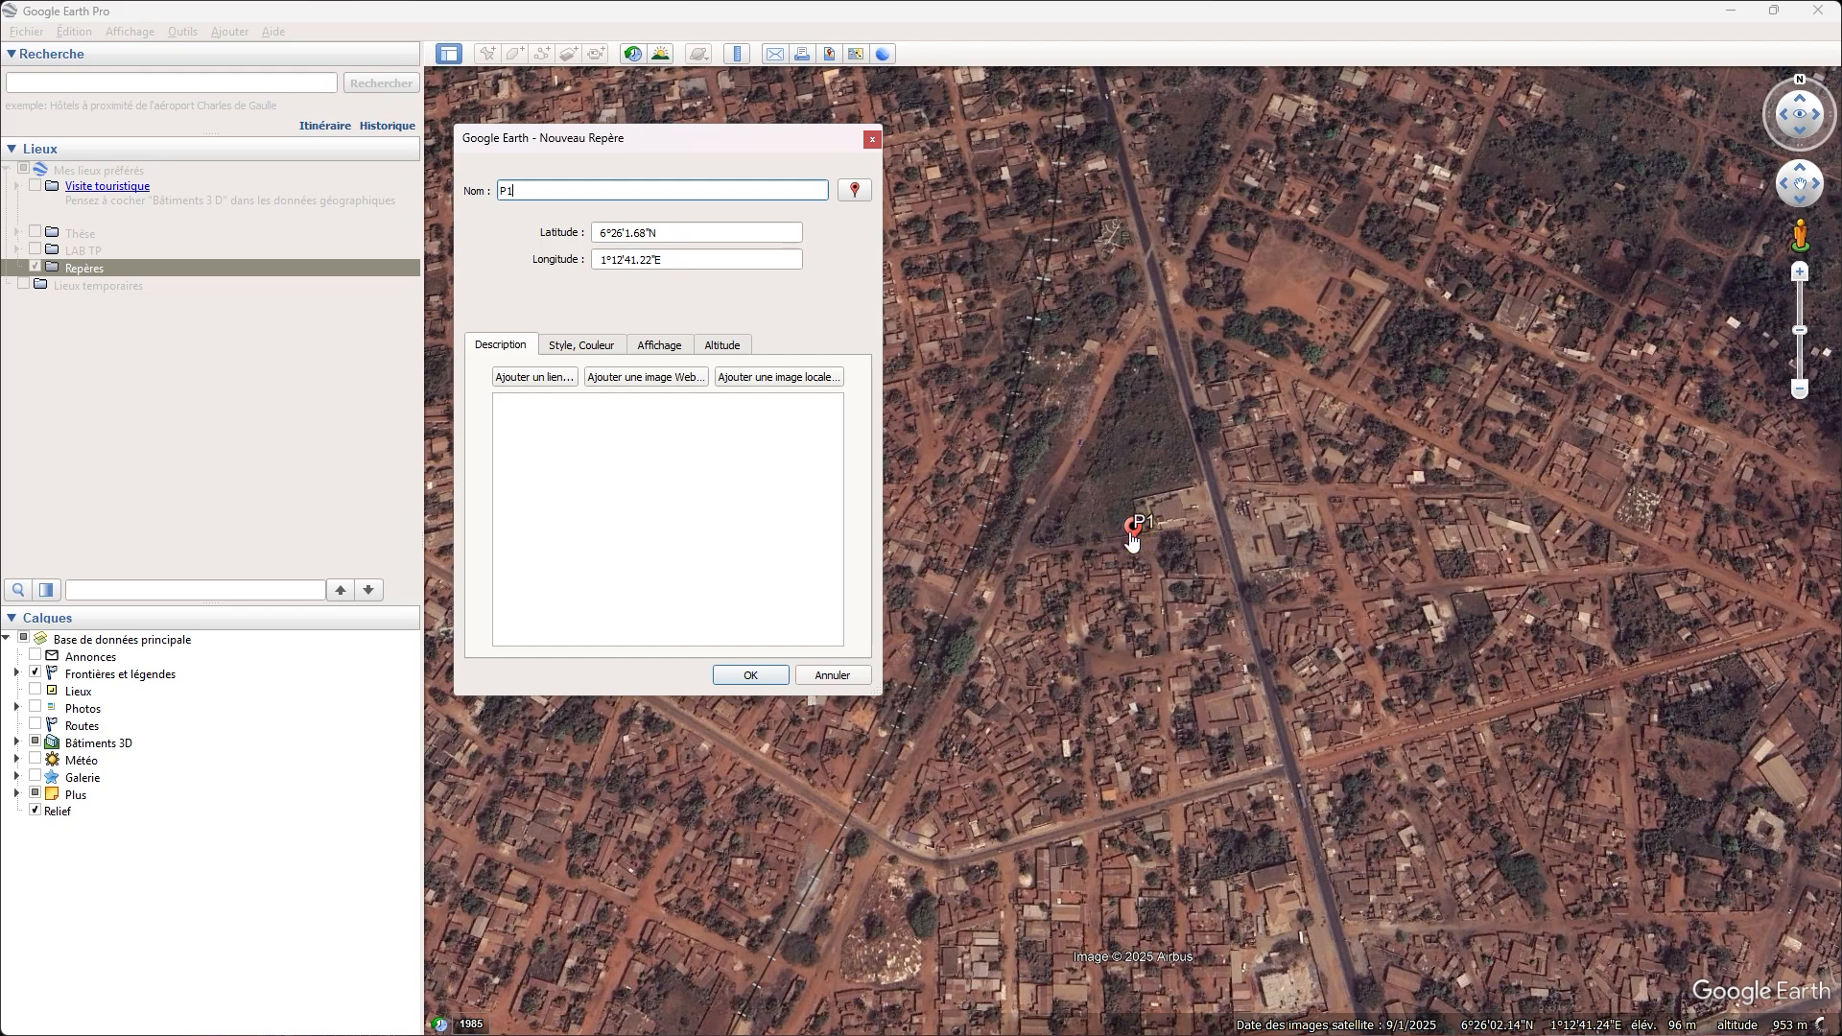
drag(1132, 540, 1159, 307)
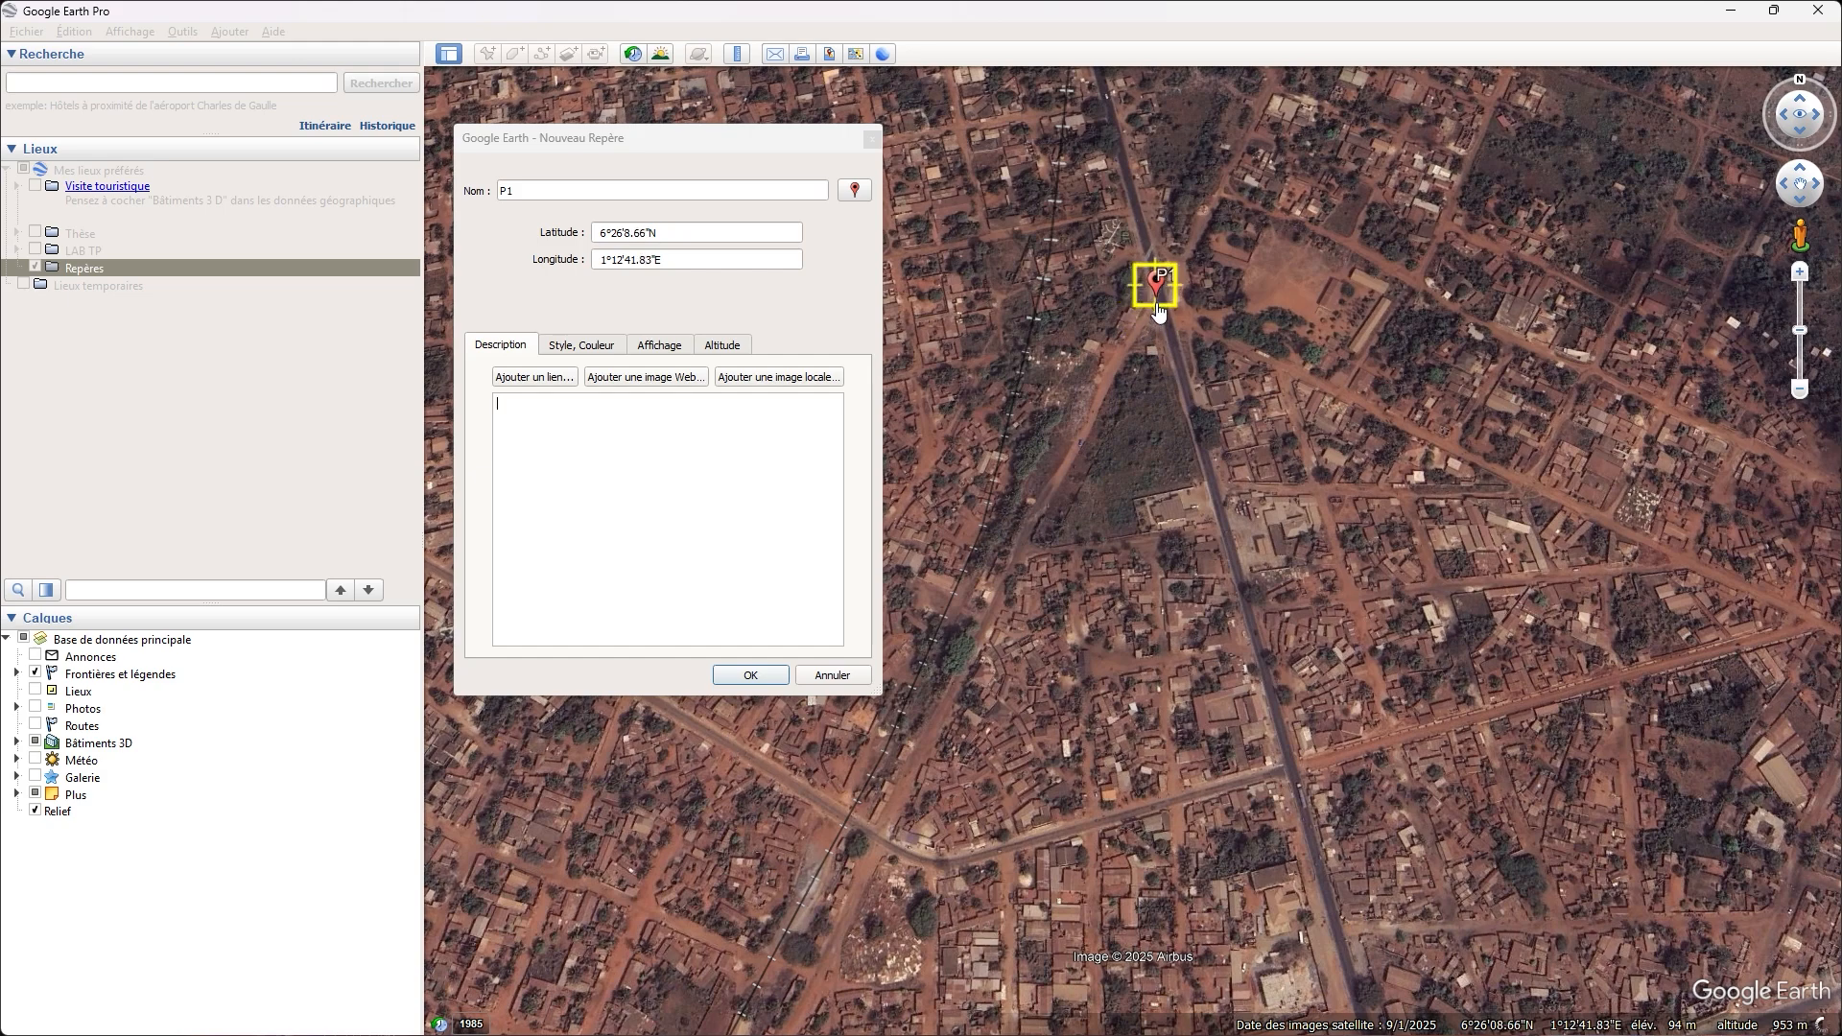
click(753, 674)
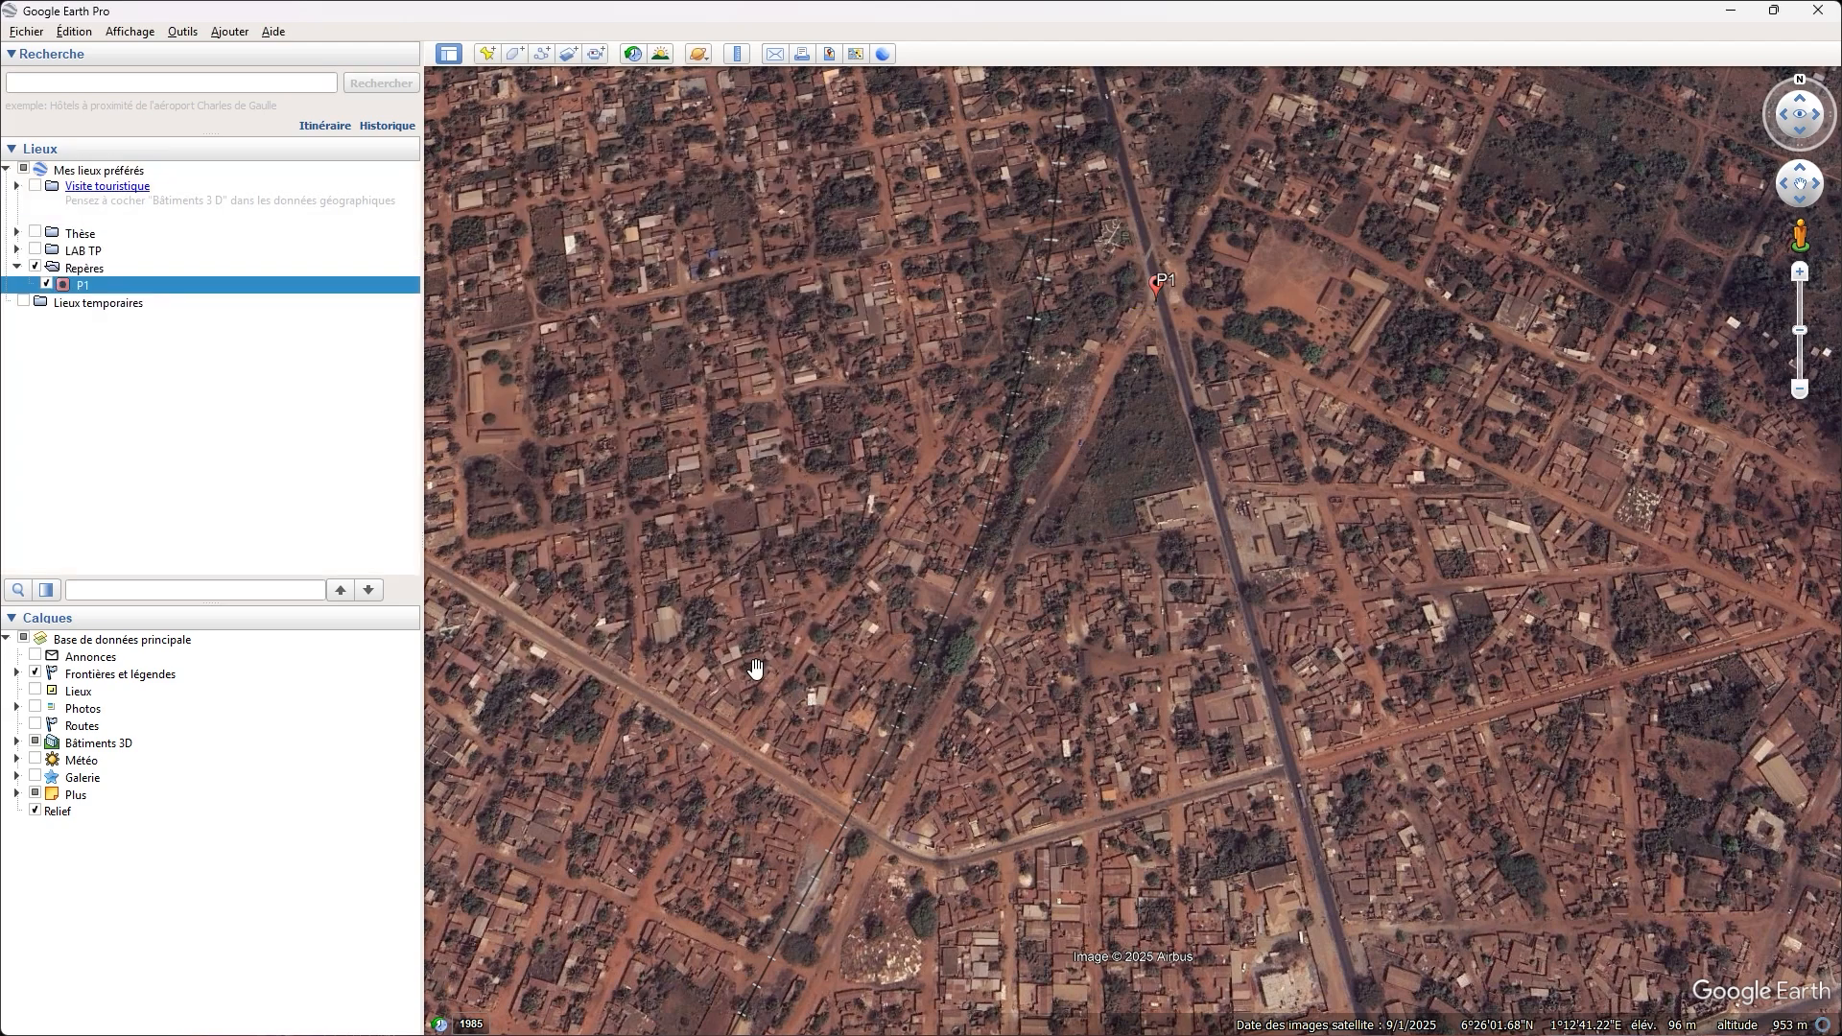
Step: Add a placemark named P2 to the Repères folder at the main road's crossing with the side road south-east of P1
click(141, 271)
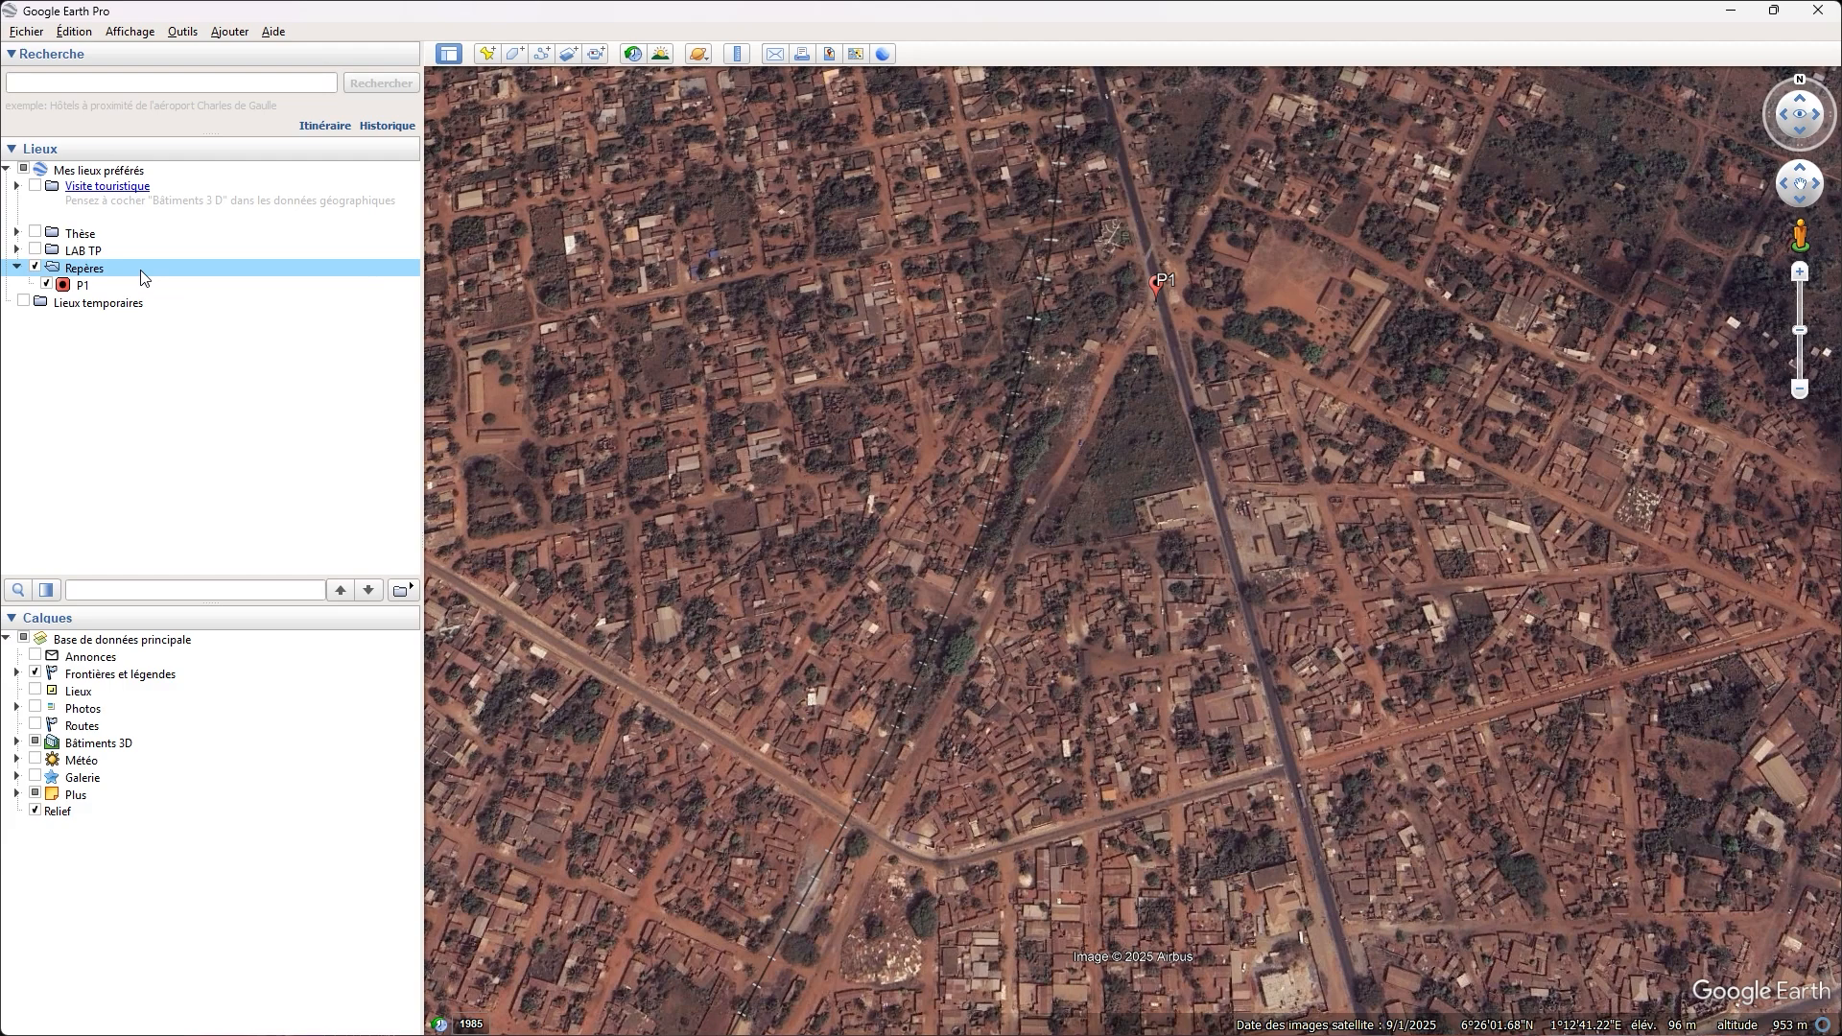
right_click(144, 277)
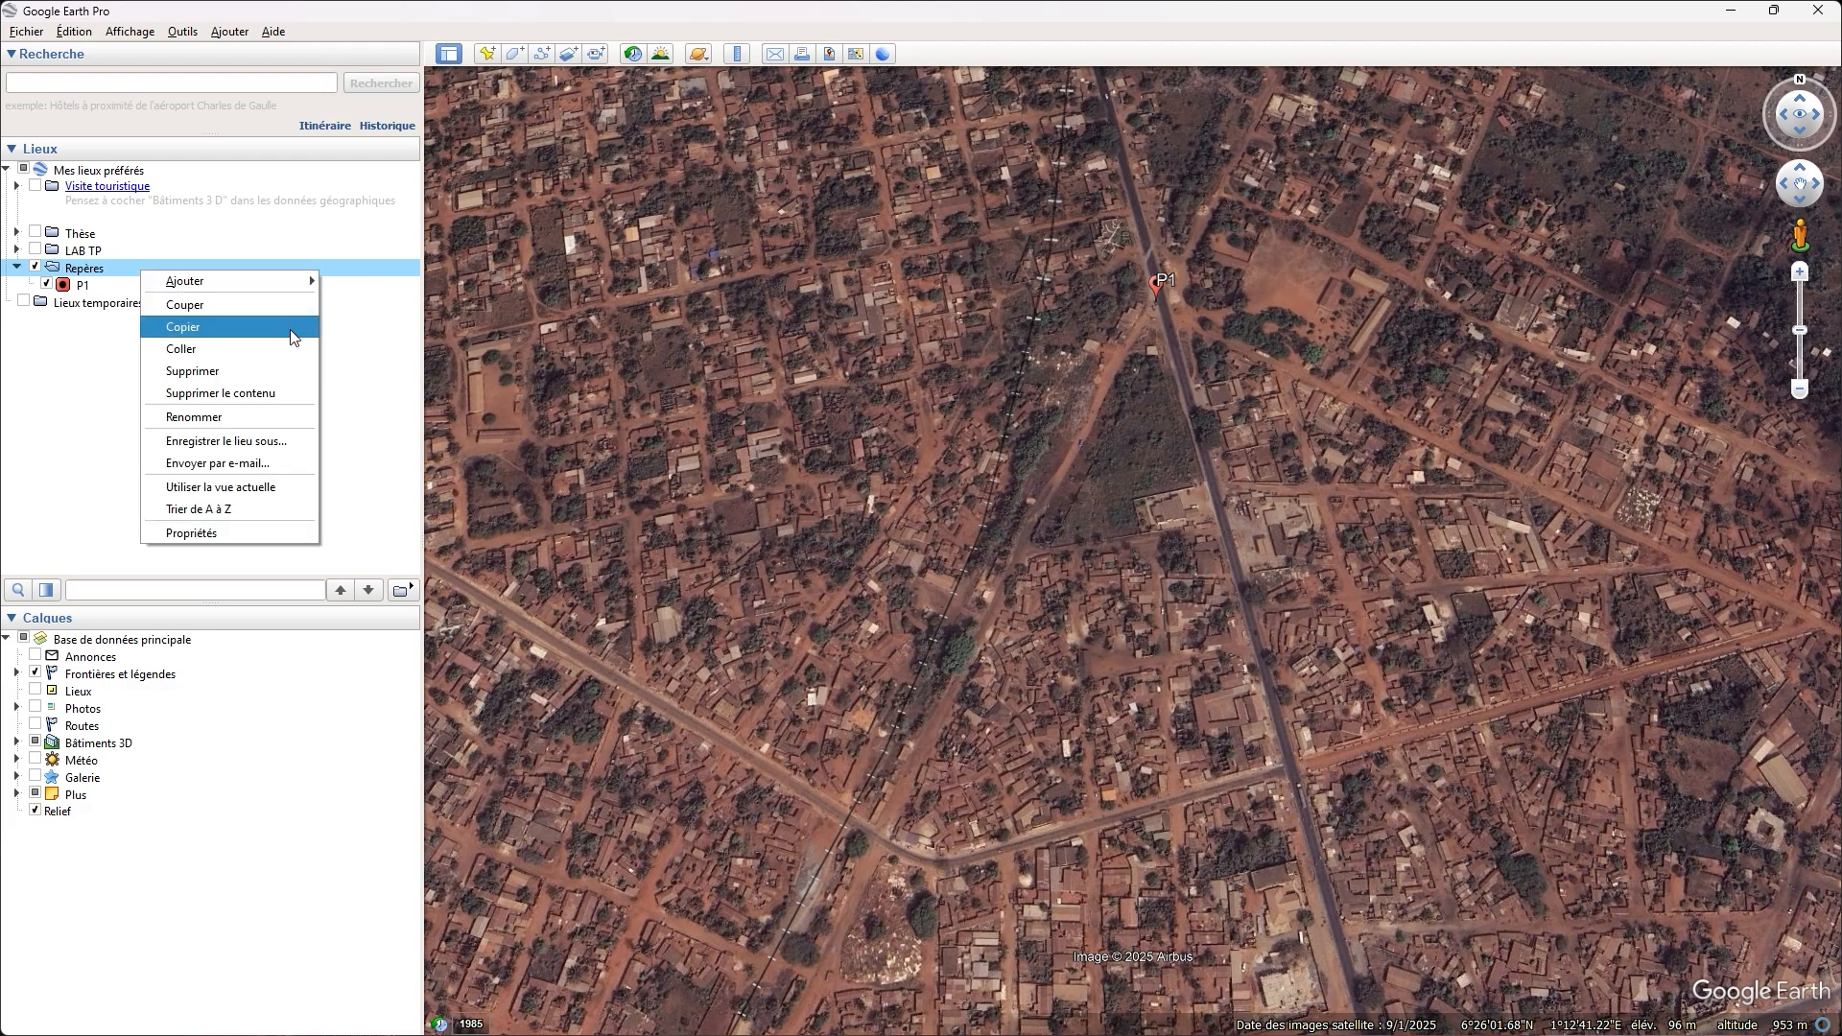
mouse_move(278, 280)
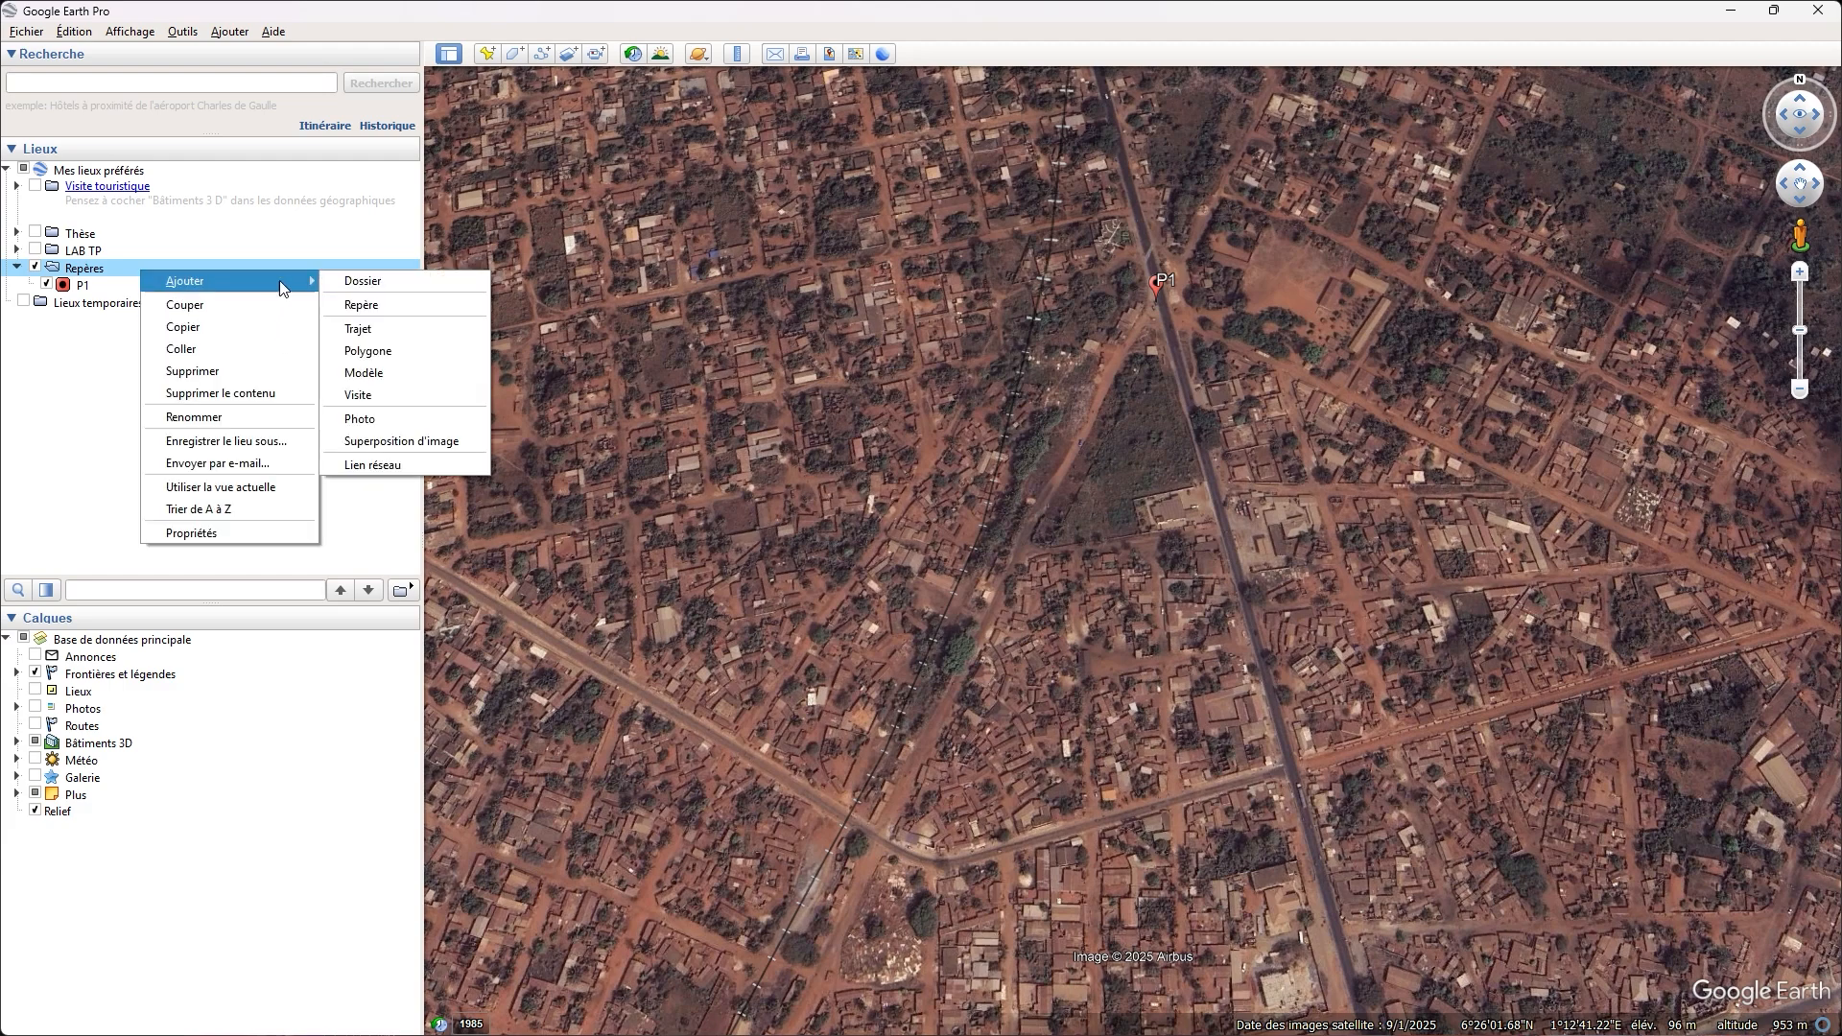
click(445, 305)
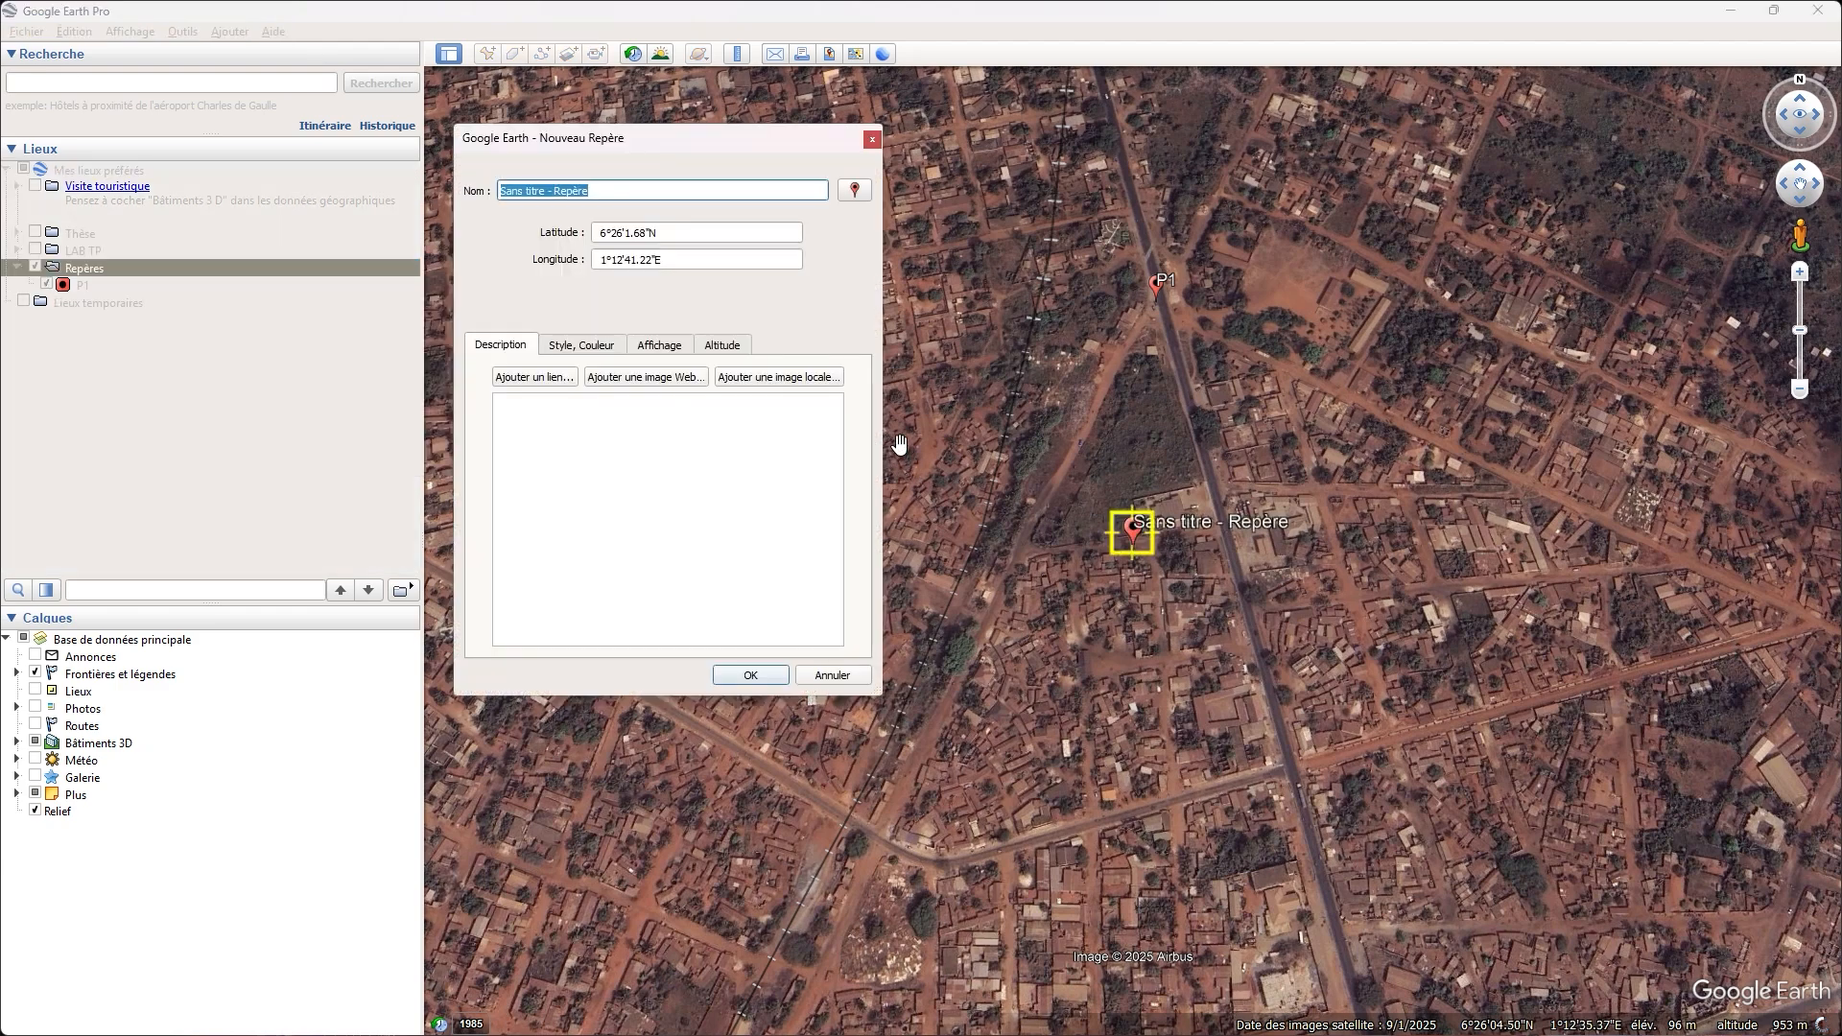
text(P)
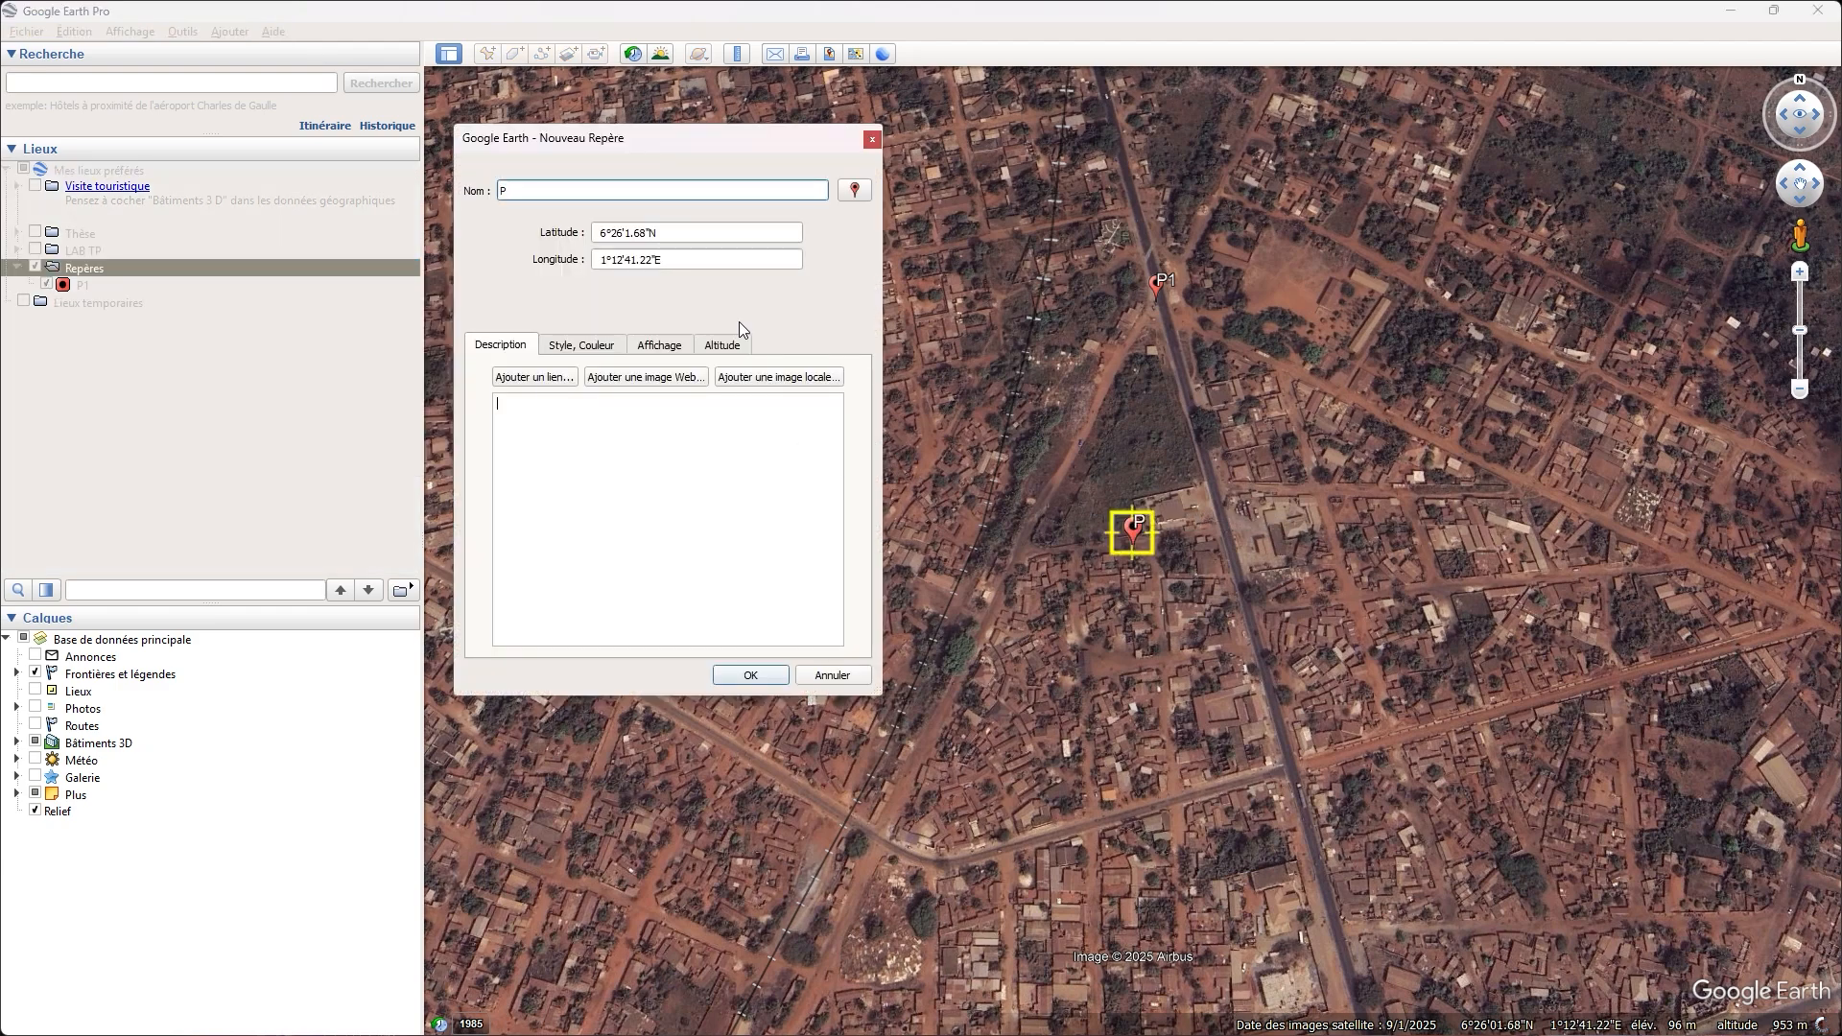
text(2)
key(Tab)
drag(1140, 545, 1295, 774)
click(751, 675)
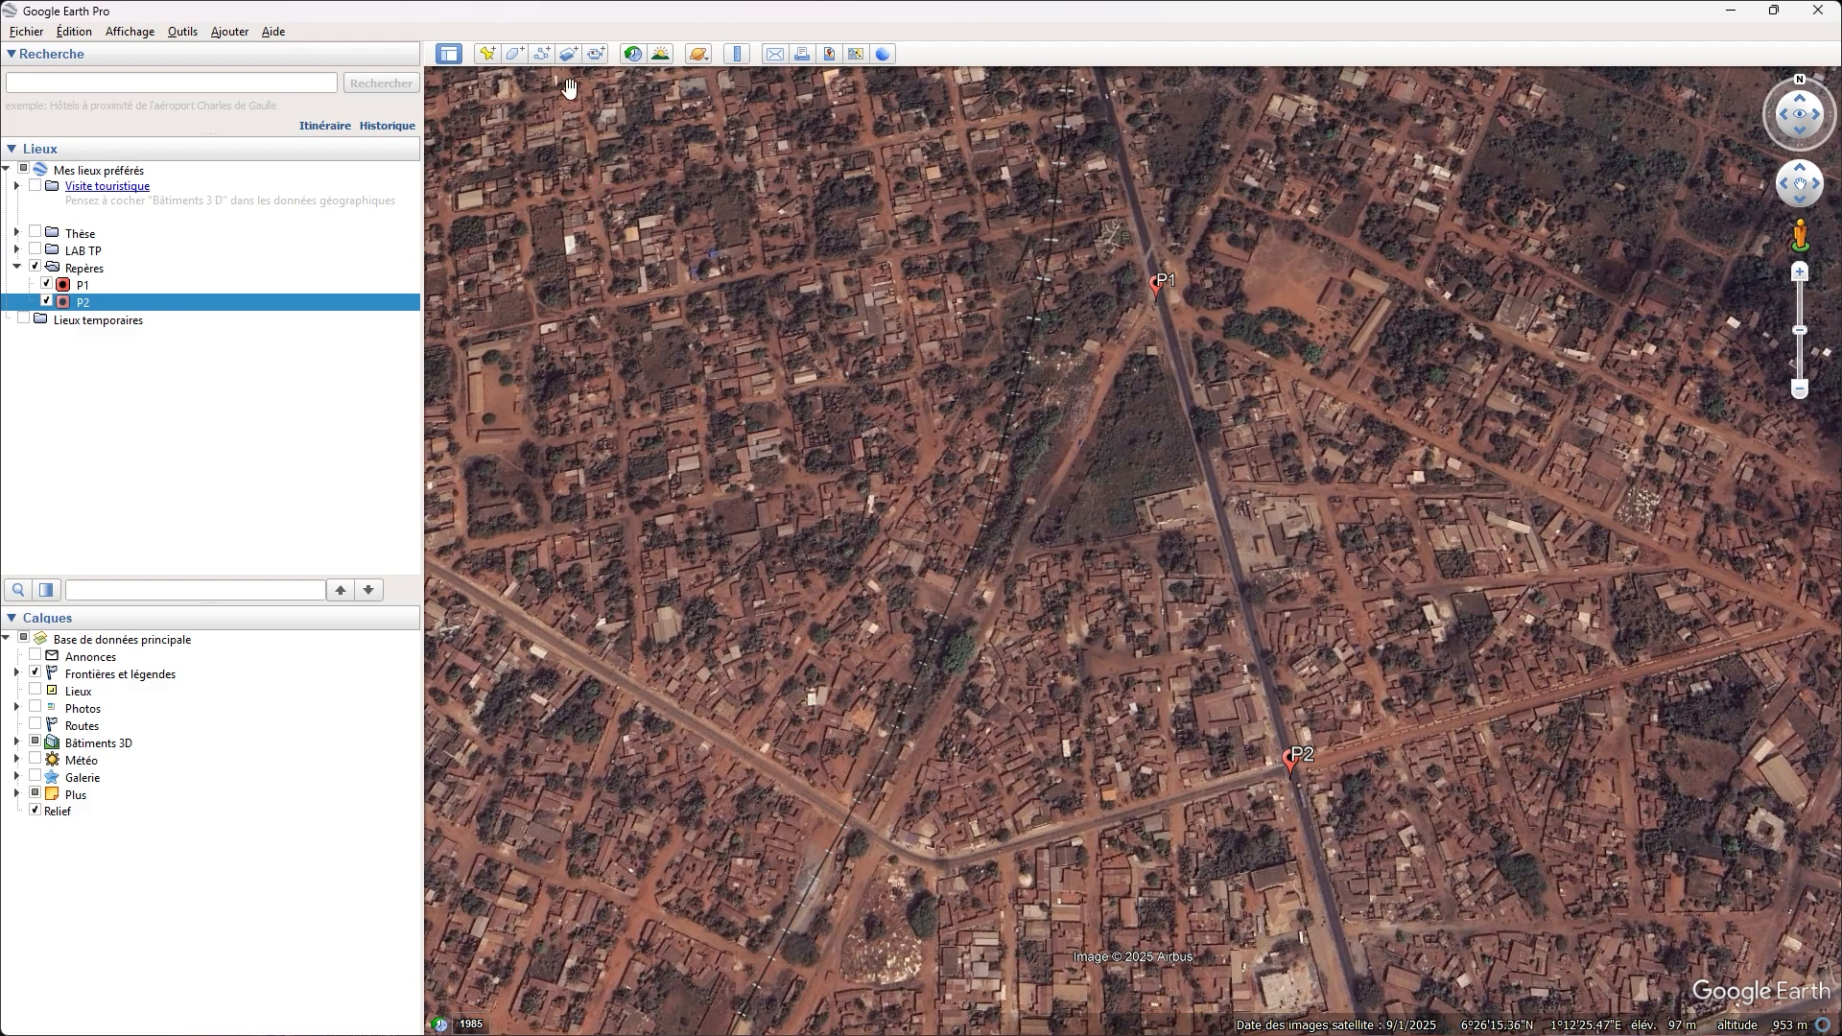
Step: Add a placemark named P3 at the road junction west of P2, at about 6°25'54.71"N, 1°12'35.69"E
click(485, 59)
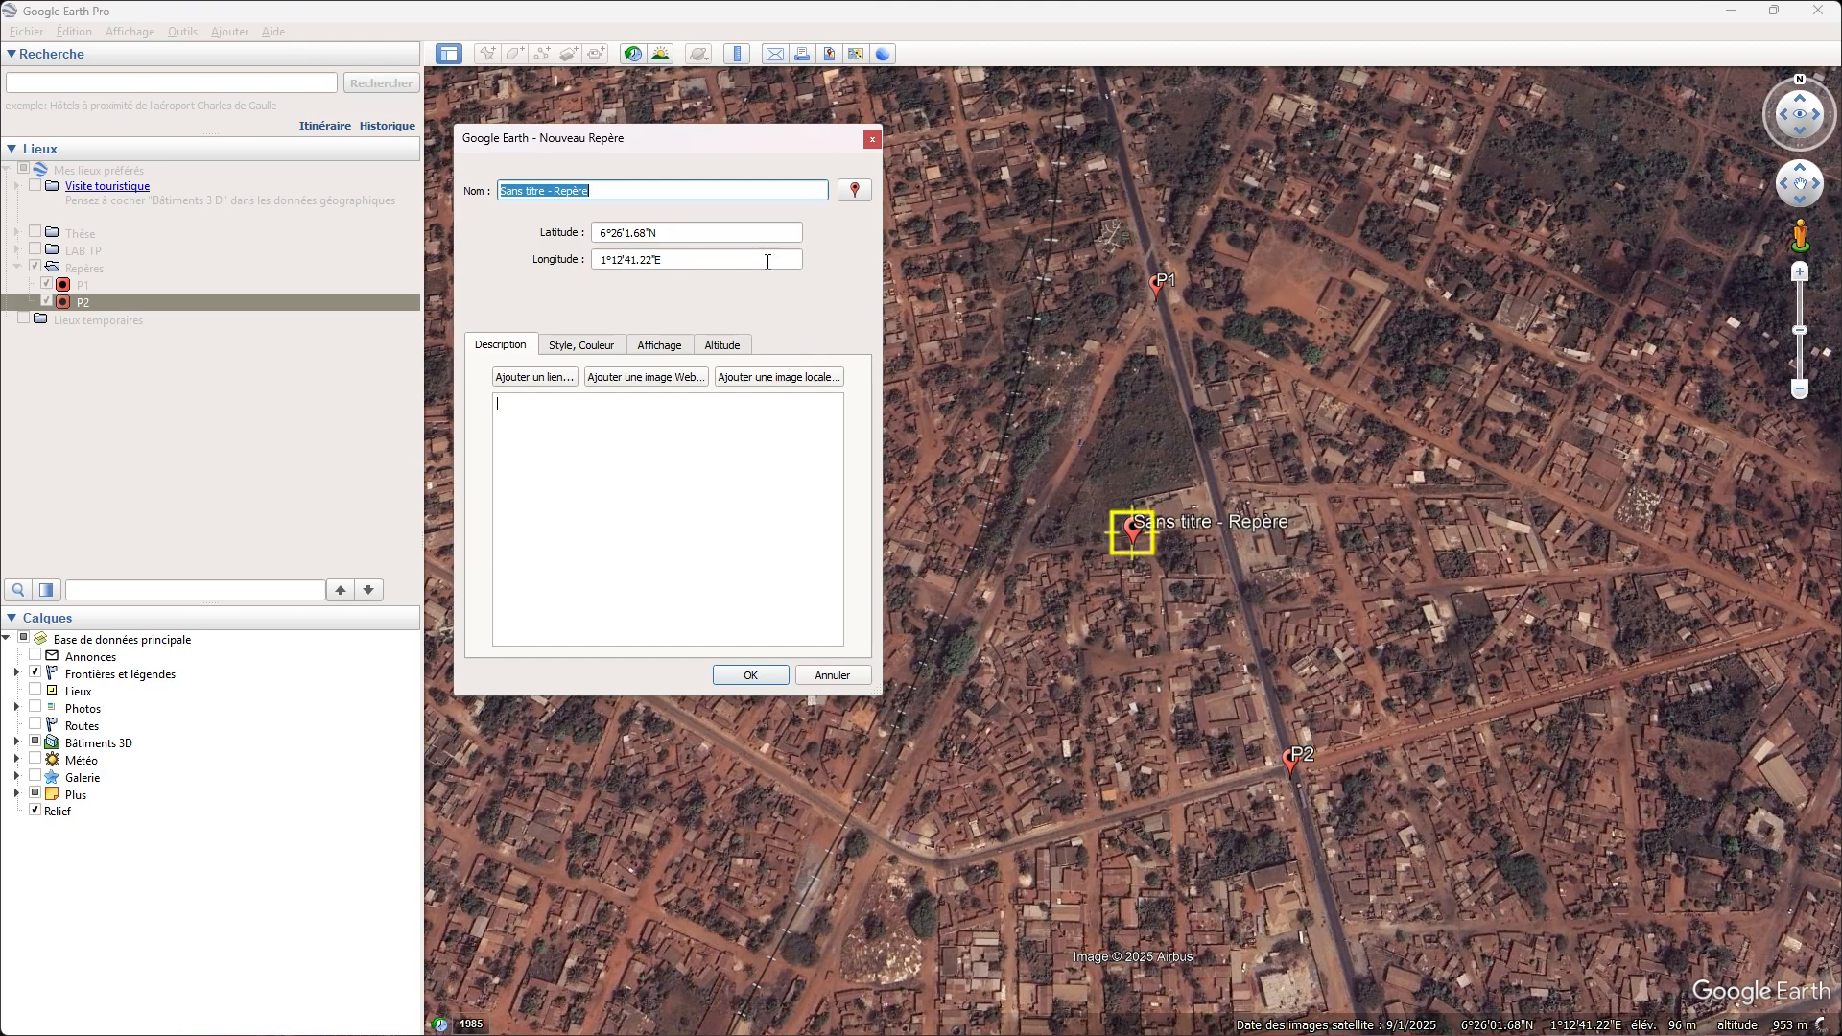
text(P3)
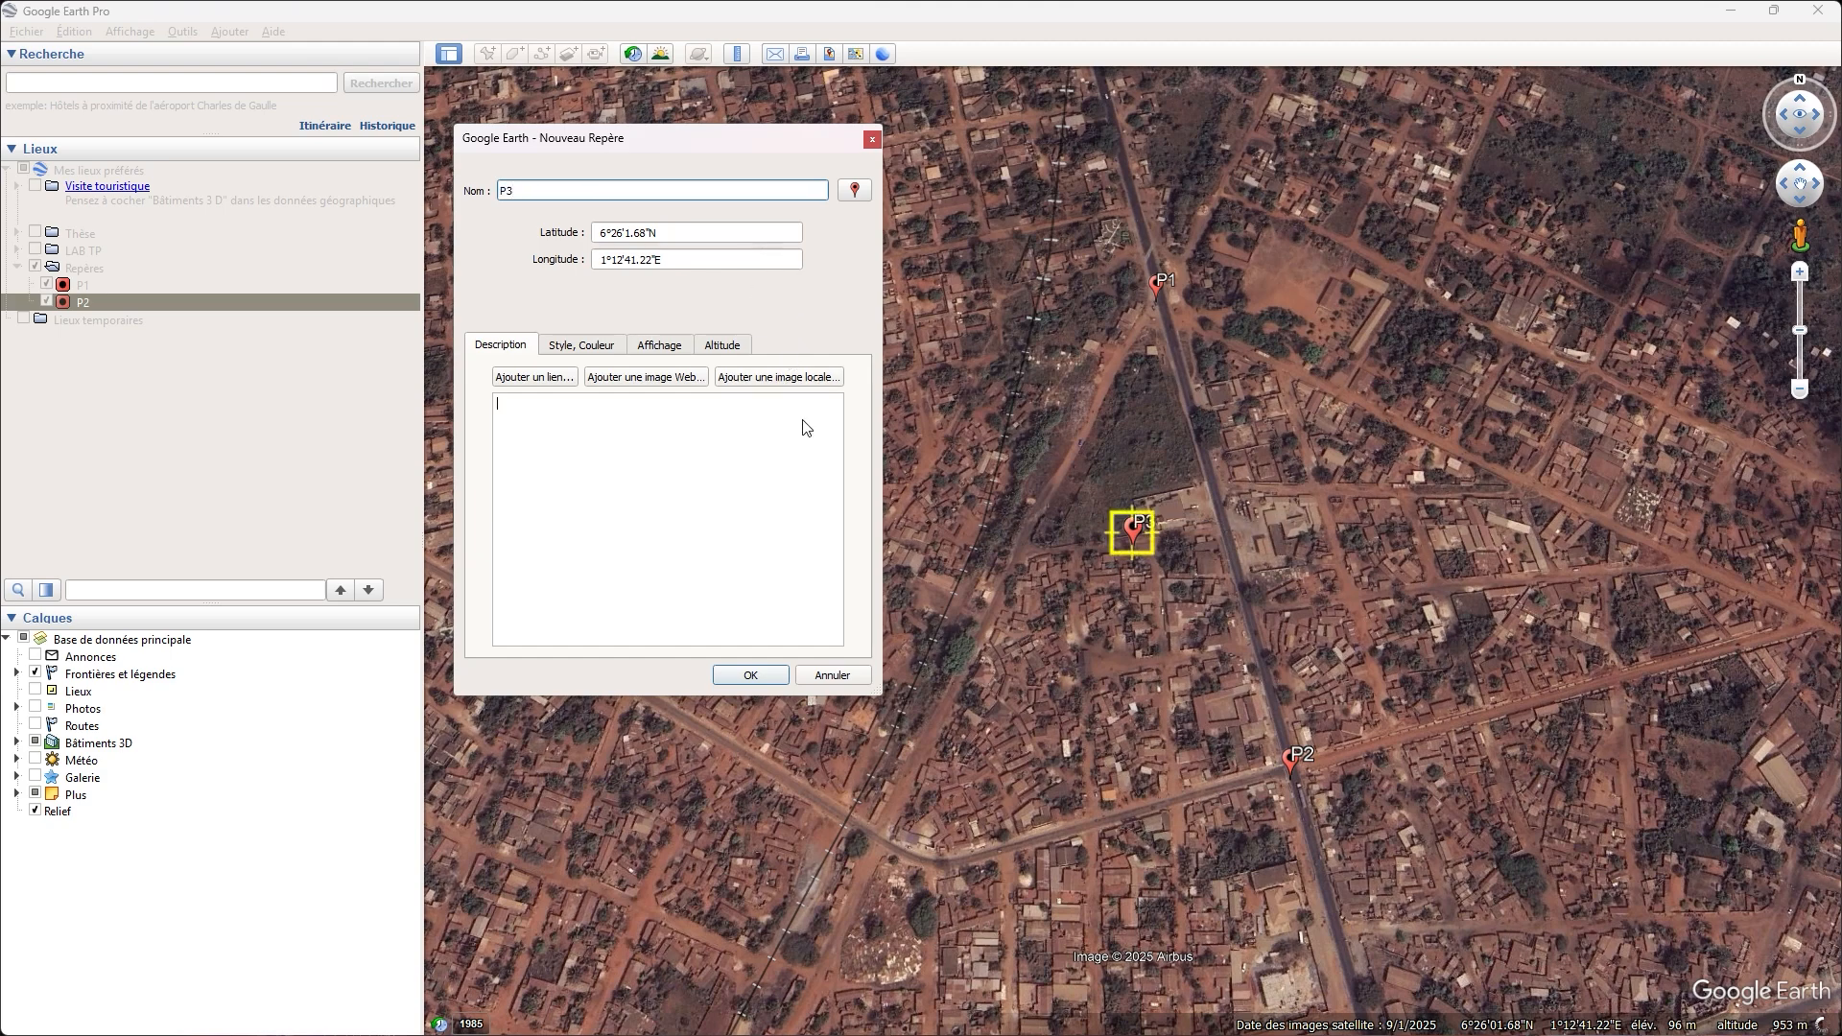
drag(1134, 534, 882, 854)
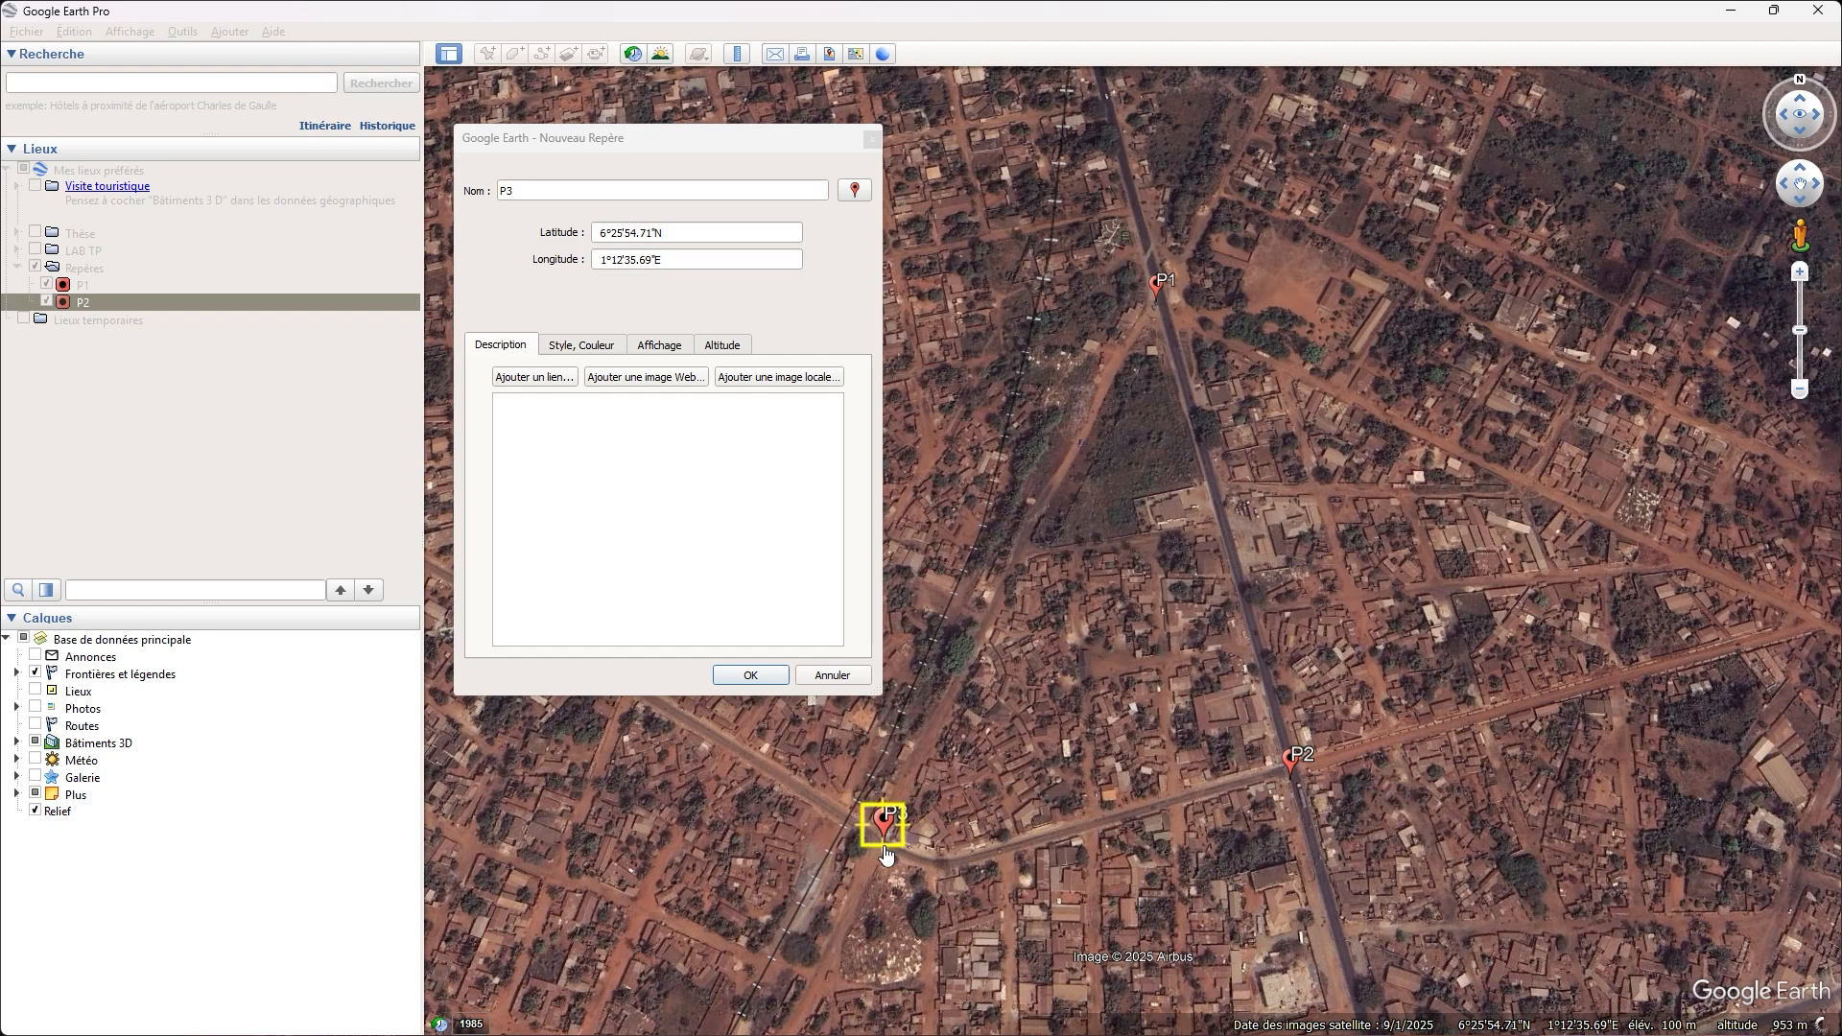
click(741, 674)
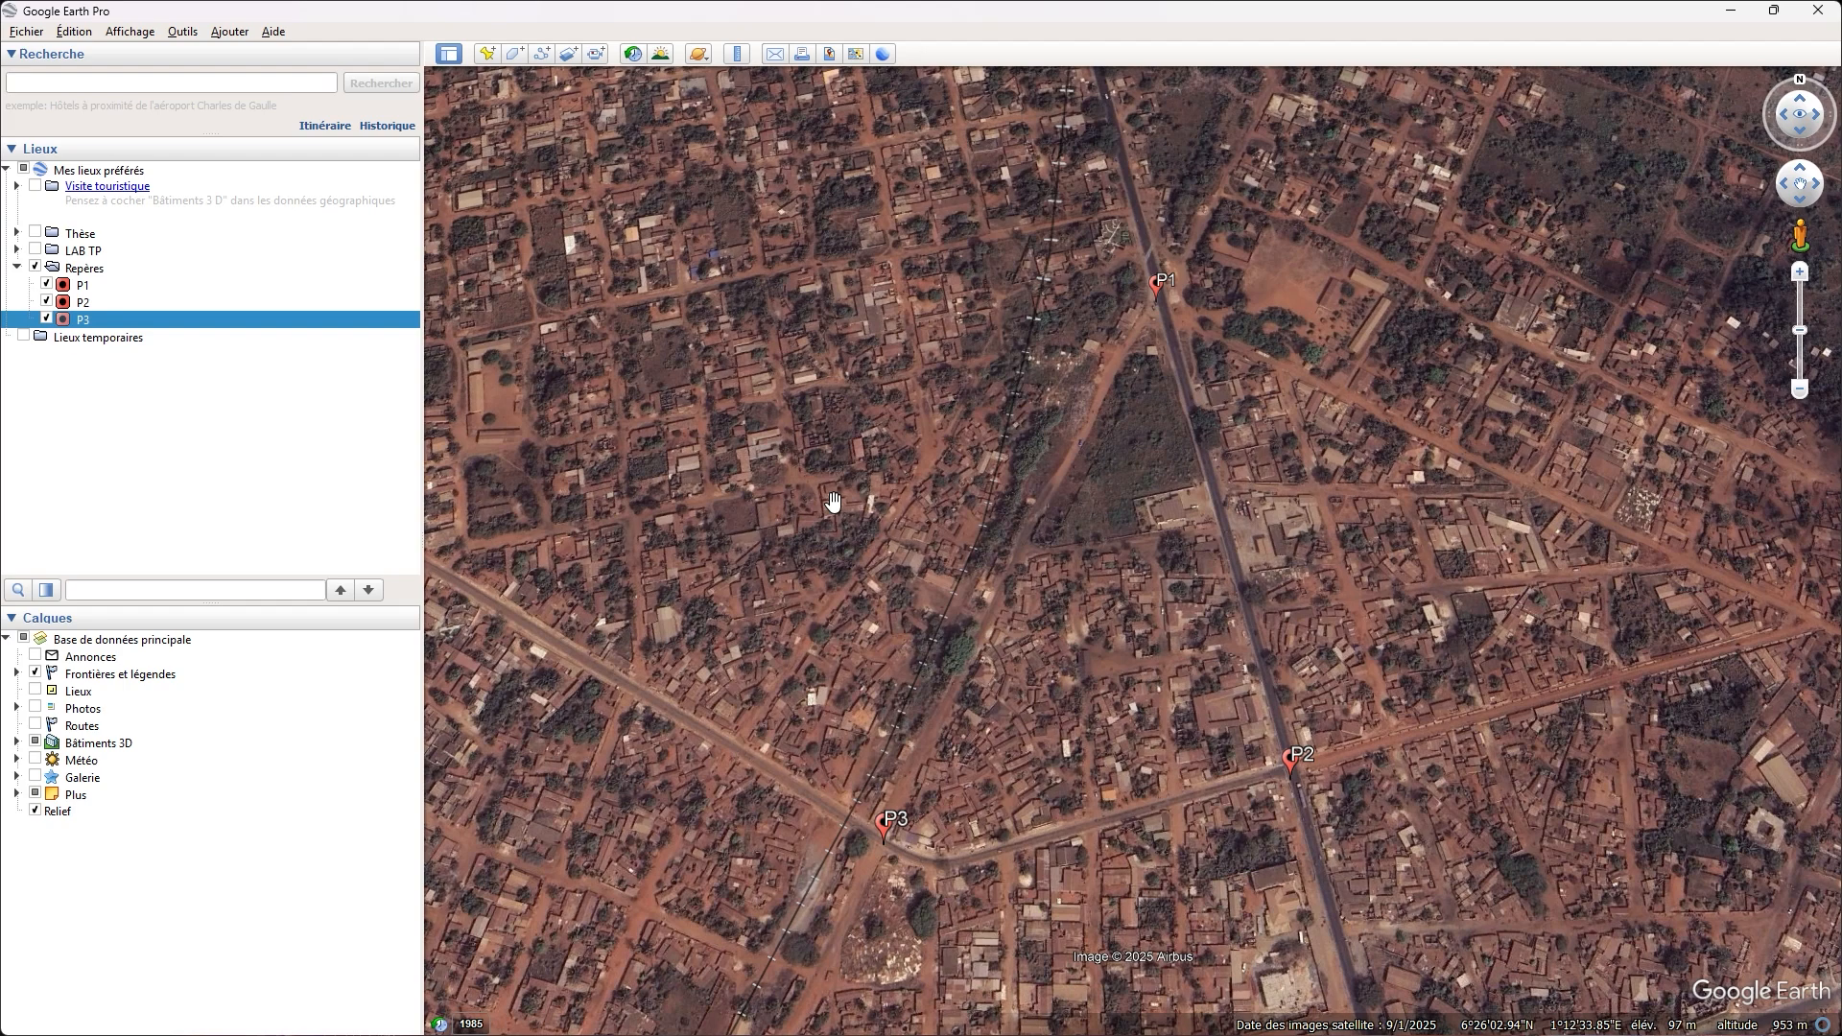
Step: Save the Repères folder with its placemarks as the KMZ file Repères.kmz
right_click(131, 275)
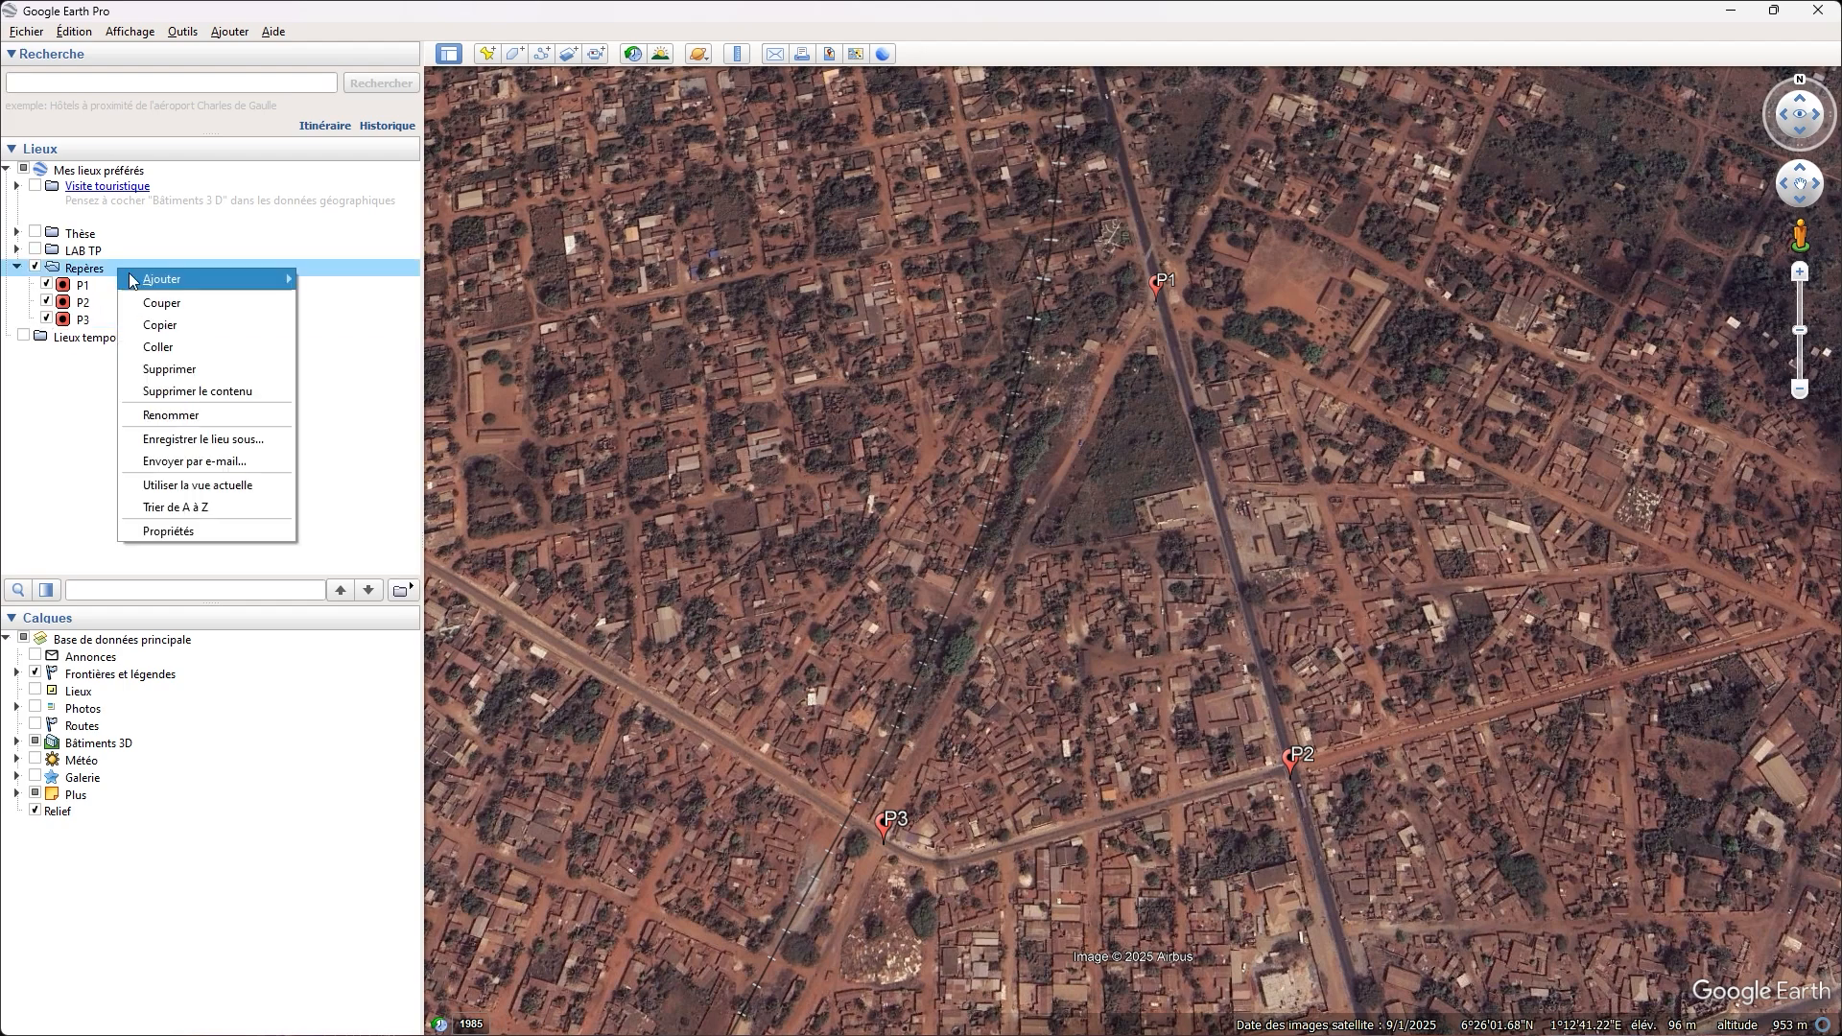
click(249, 440)
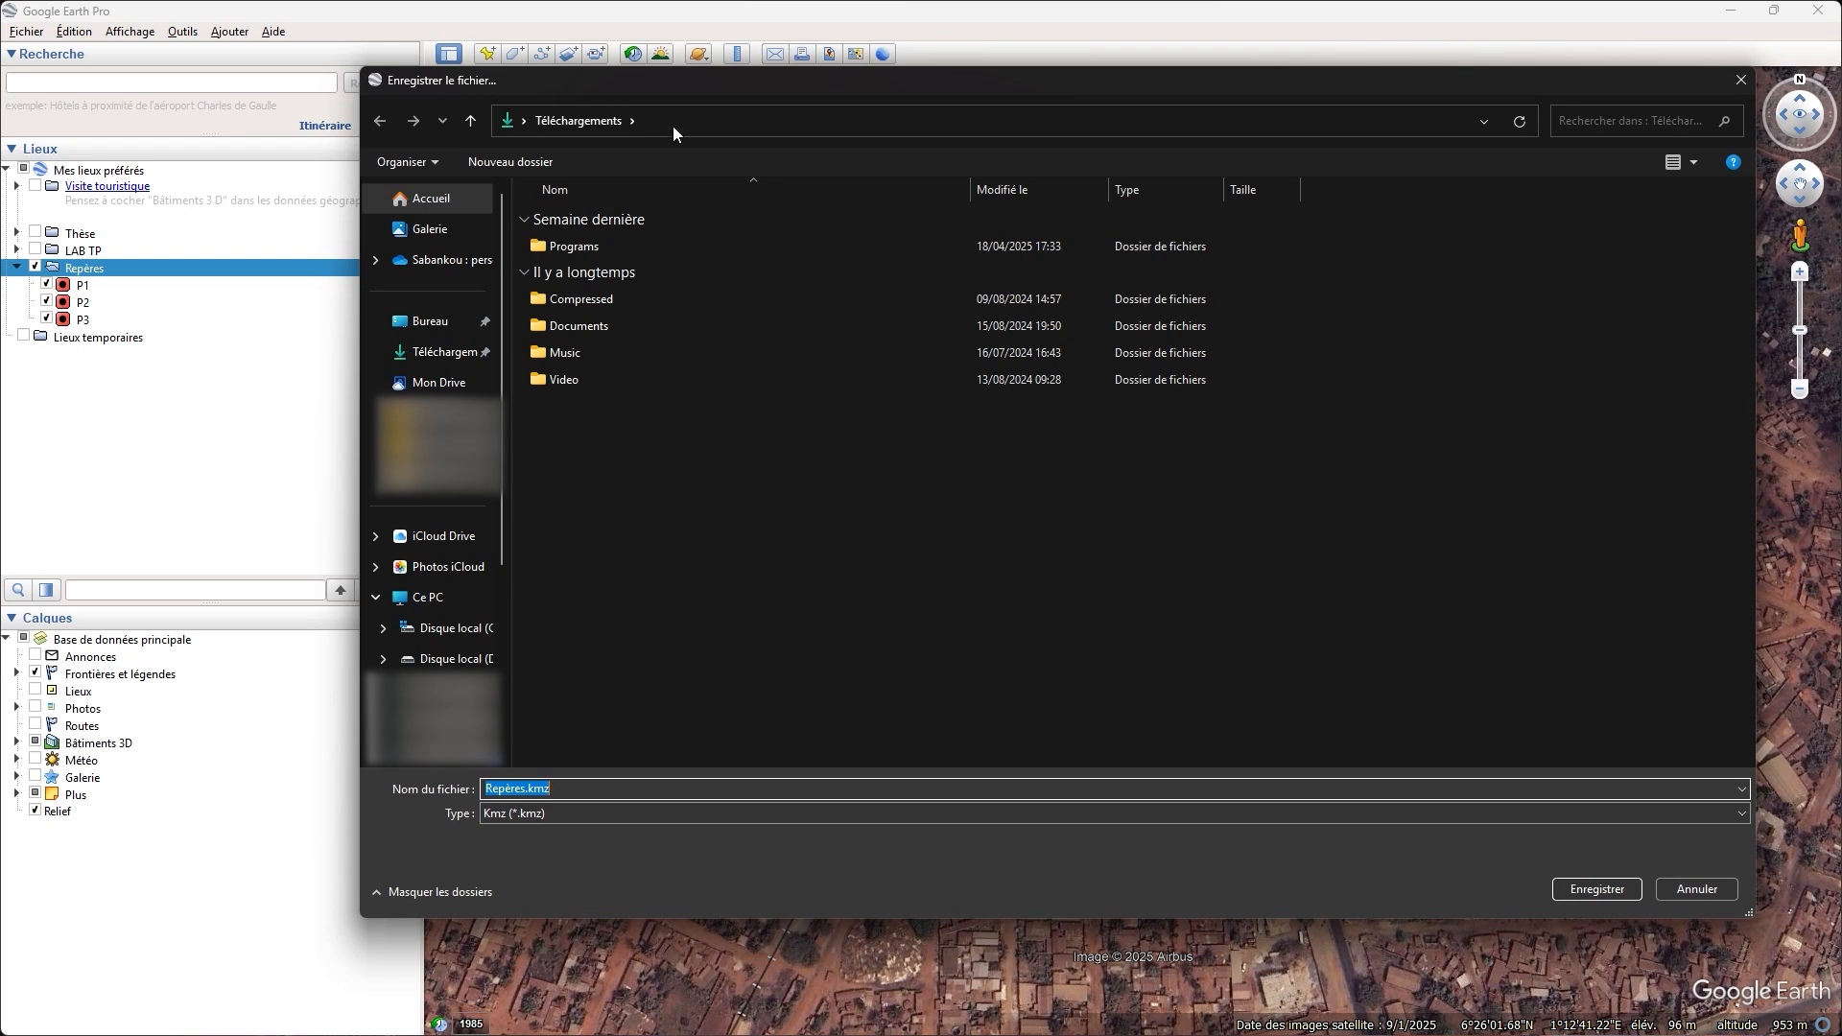
click(588, 788)
click(1598, 889)
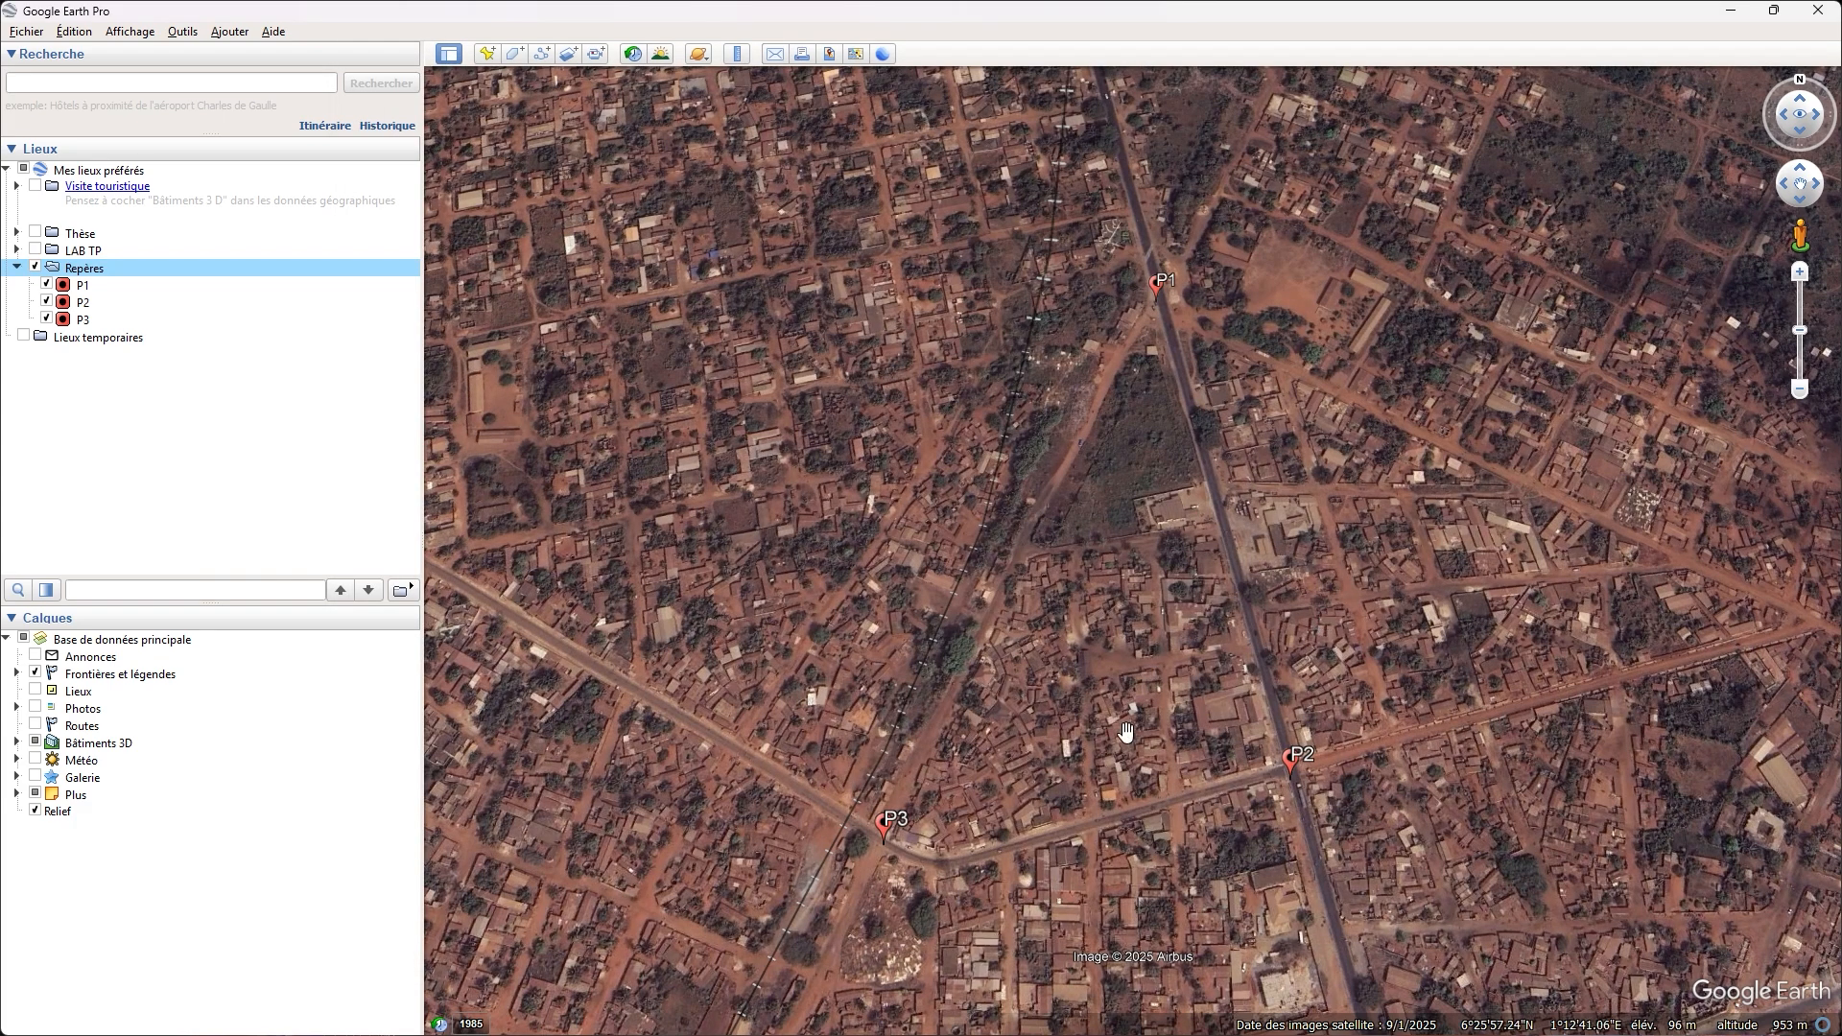
Step: Switch to ArcCatalog and add a folder connection to the Downloads (Téléchargements) folder
key(super)
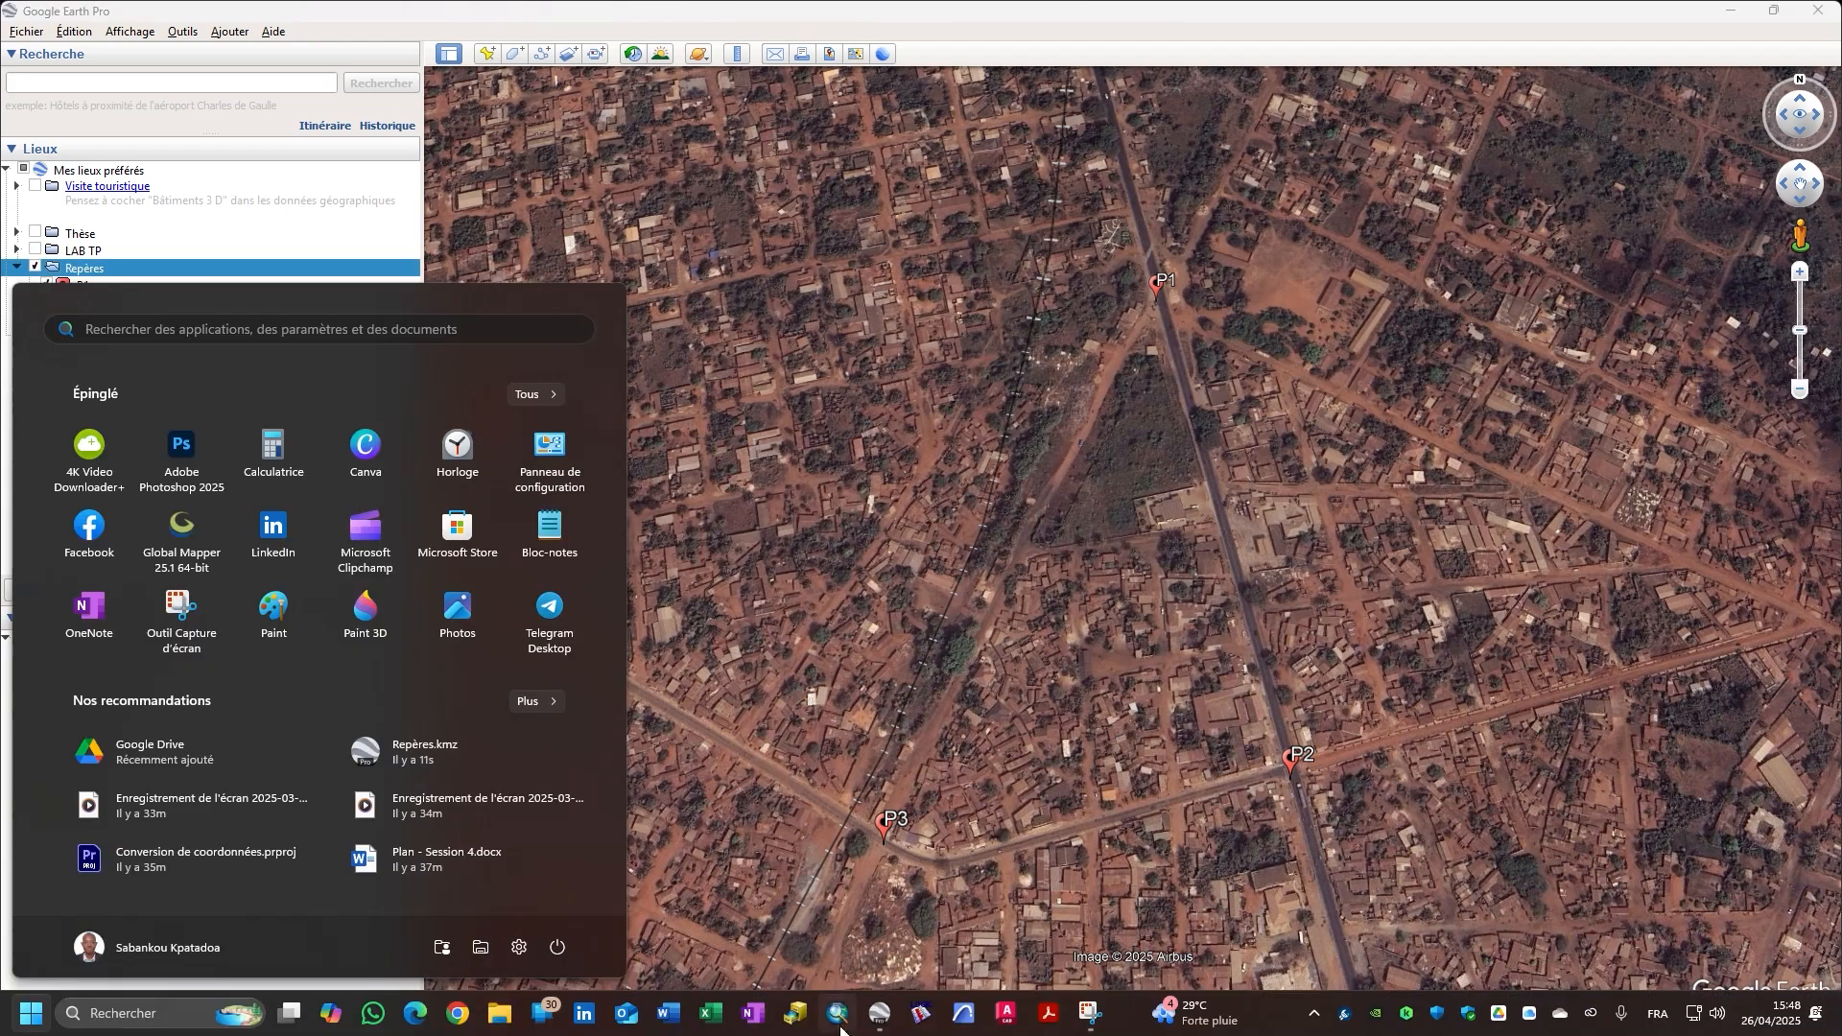
click(802, 1013)
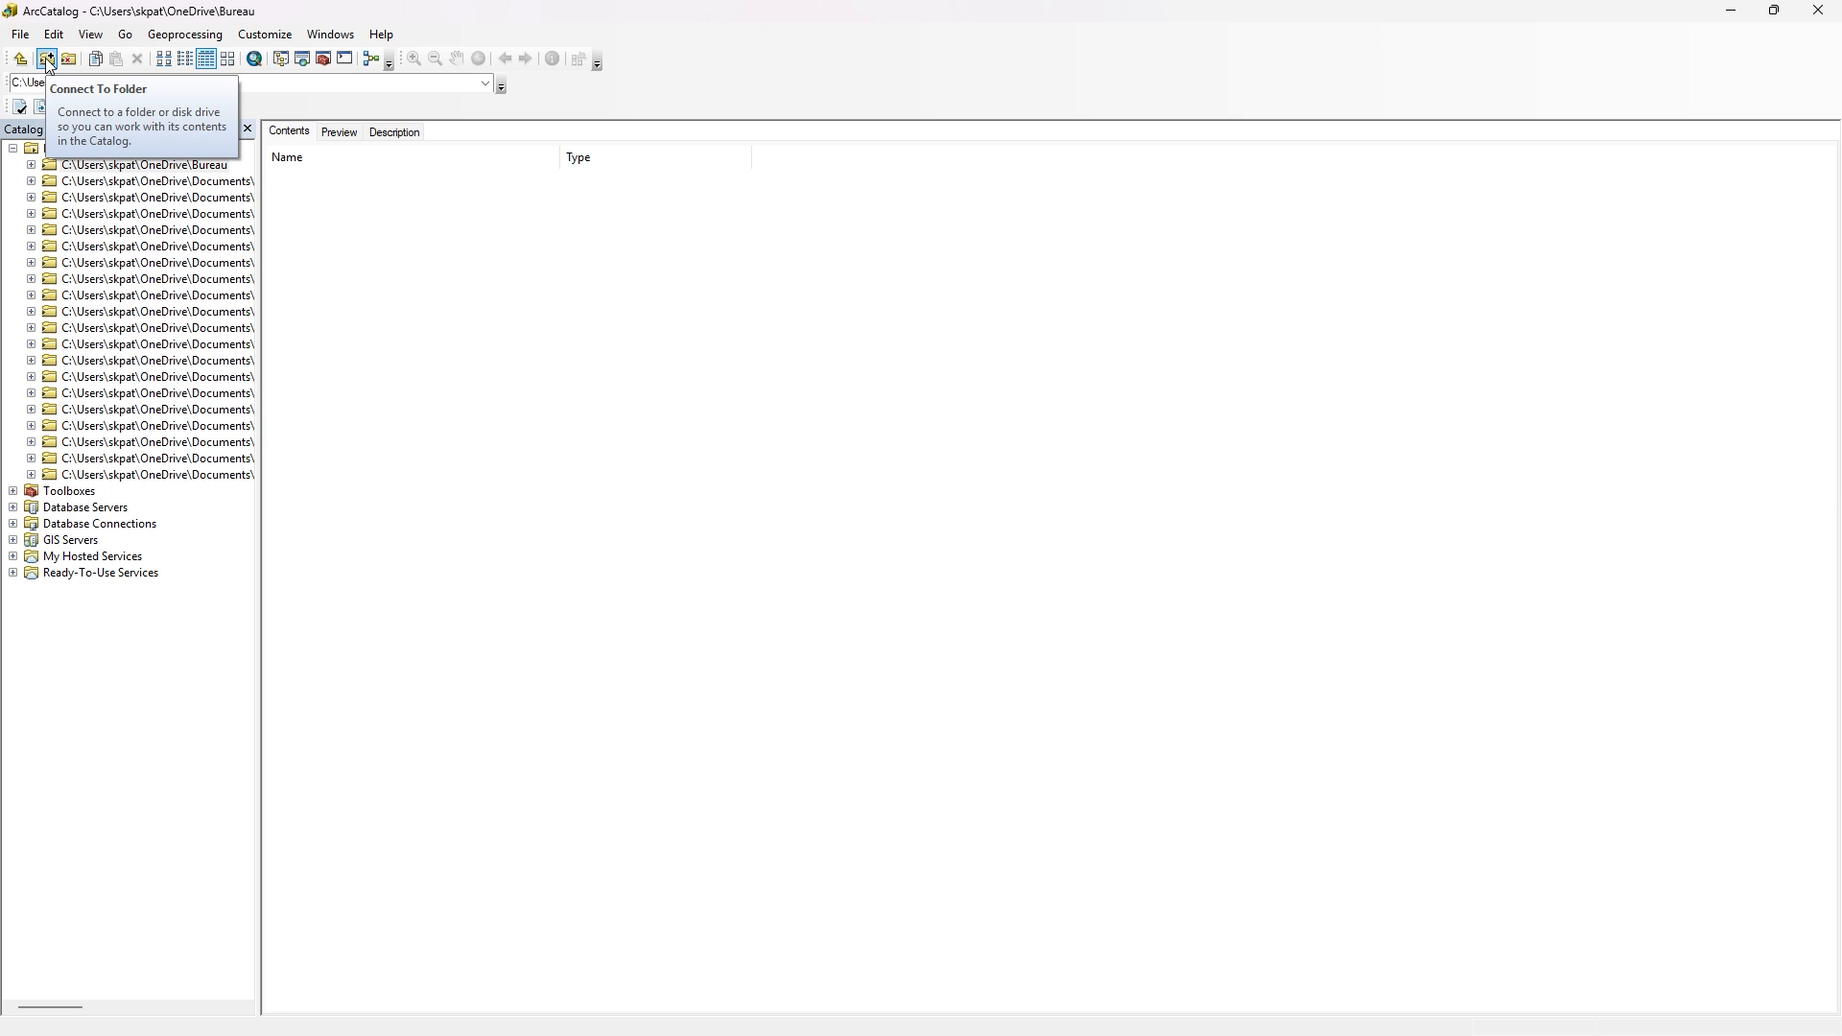
click(21, 36)
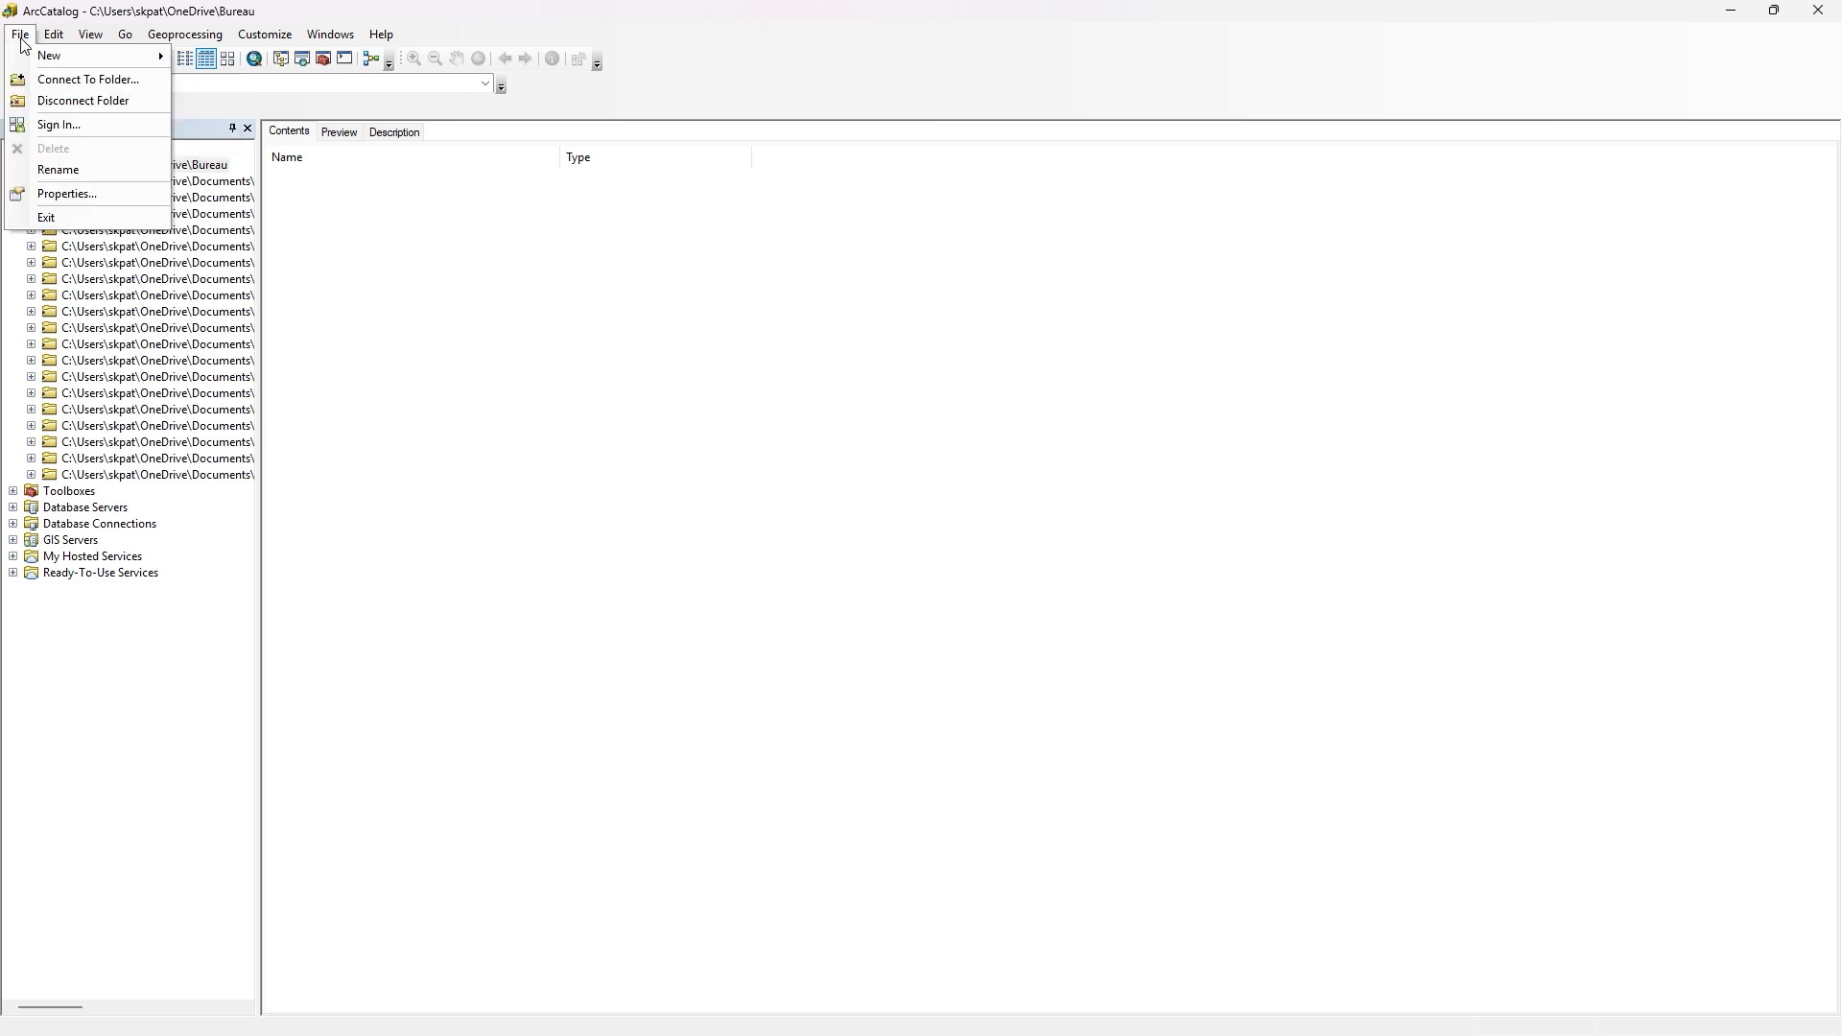
click(104, 82)
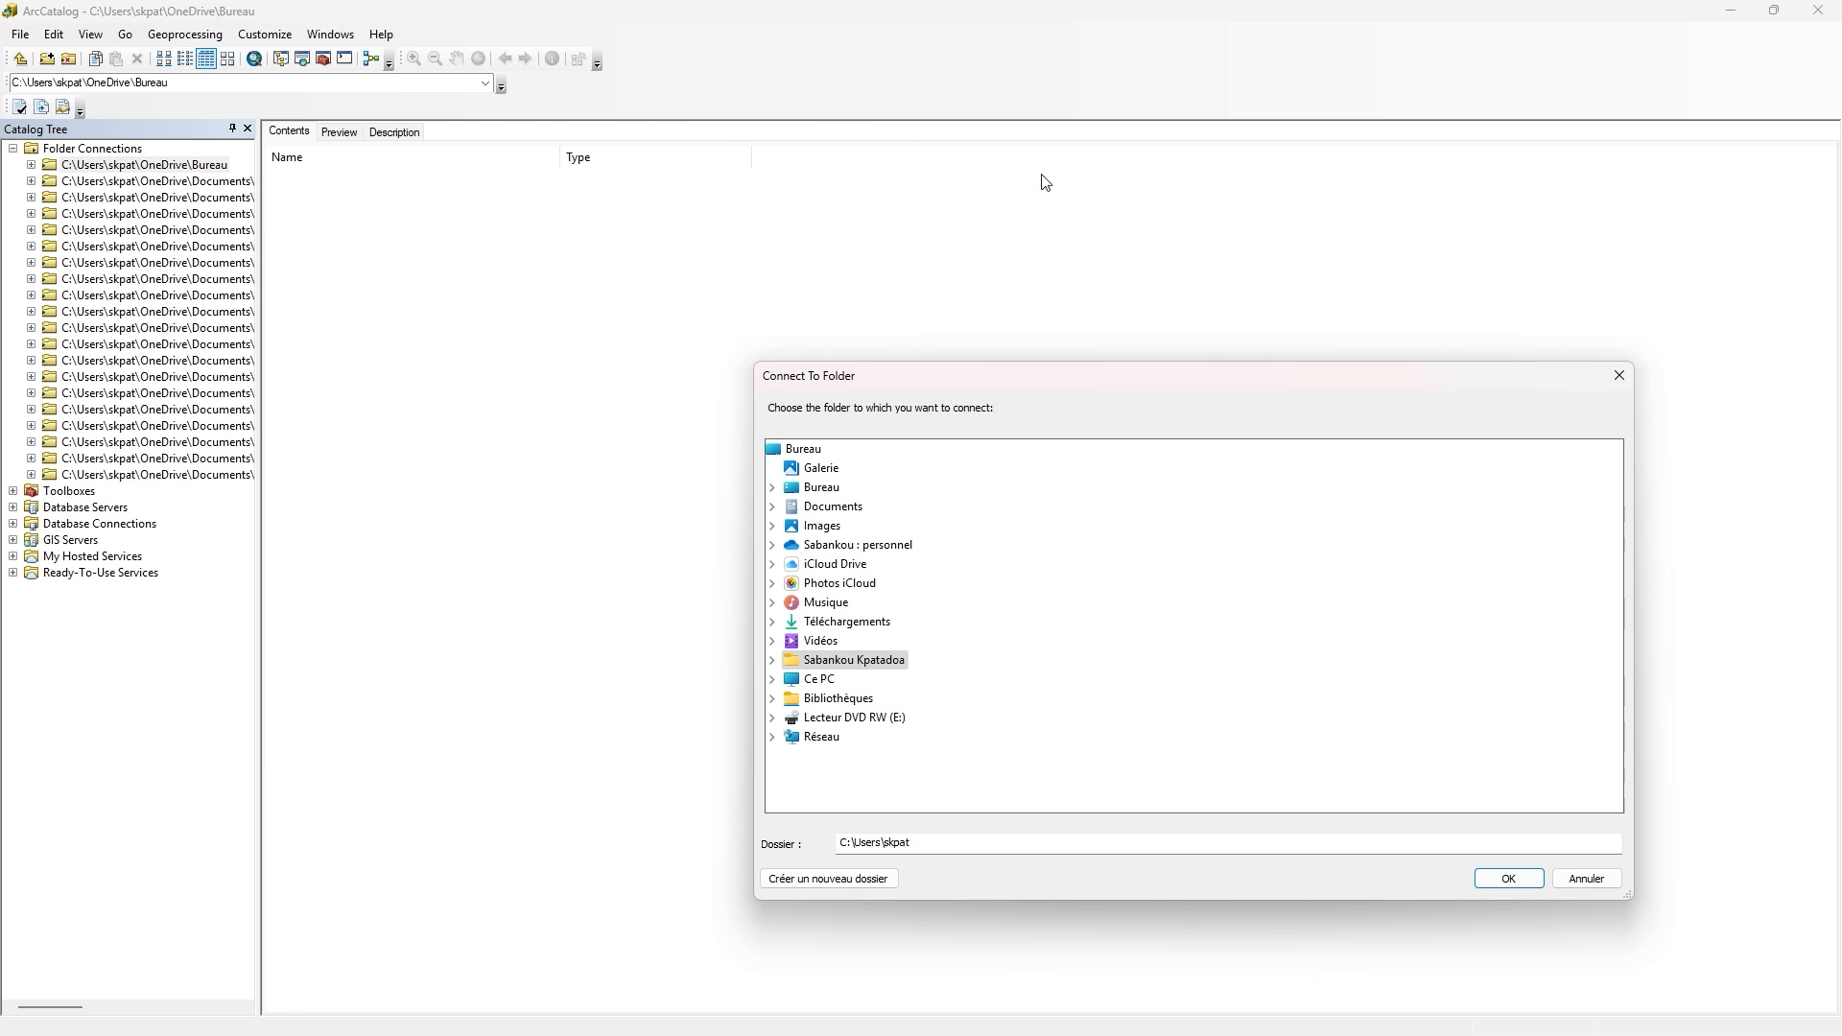
click(841, 630)
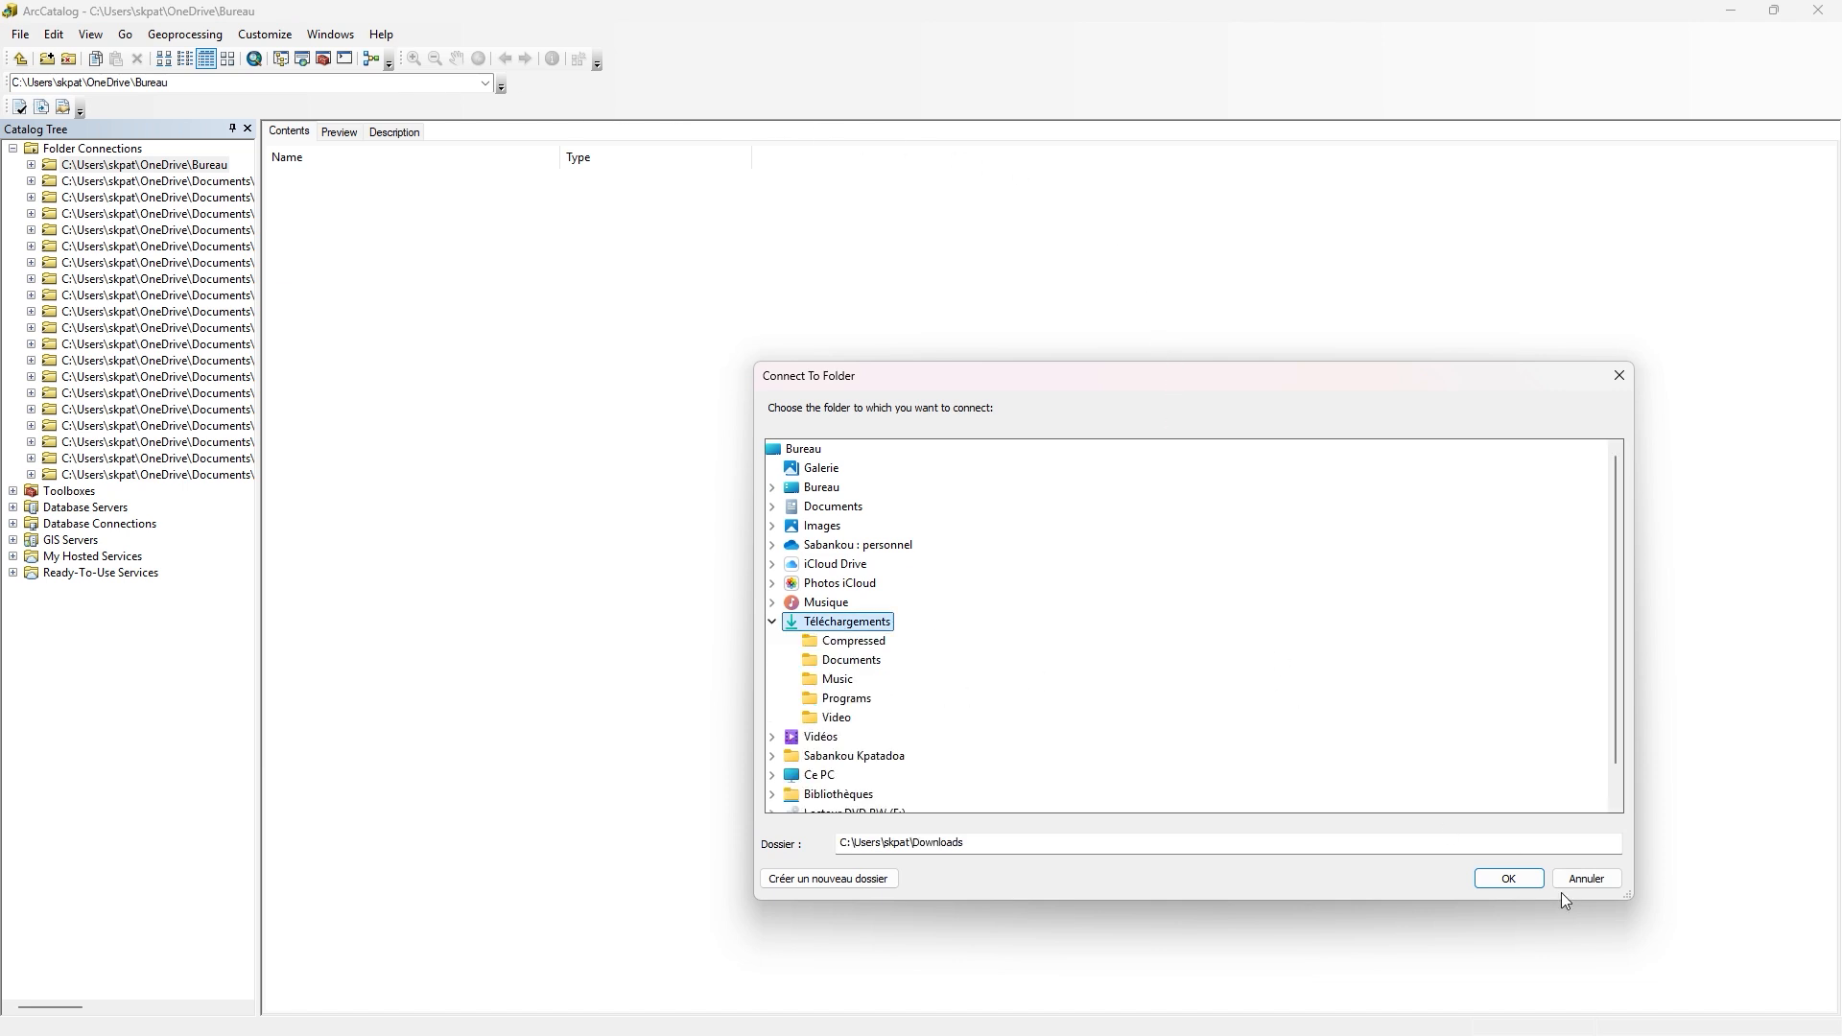
click(1508, 878)
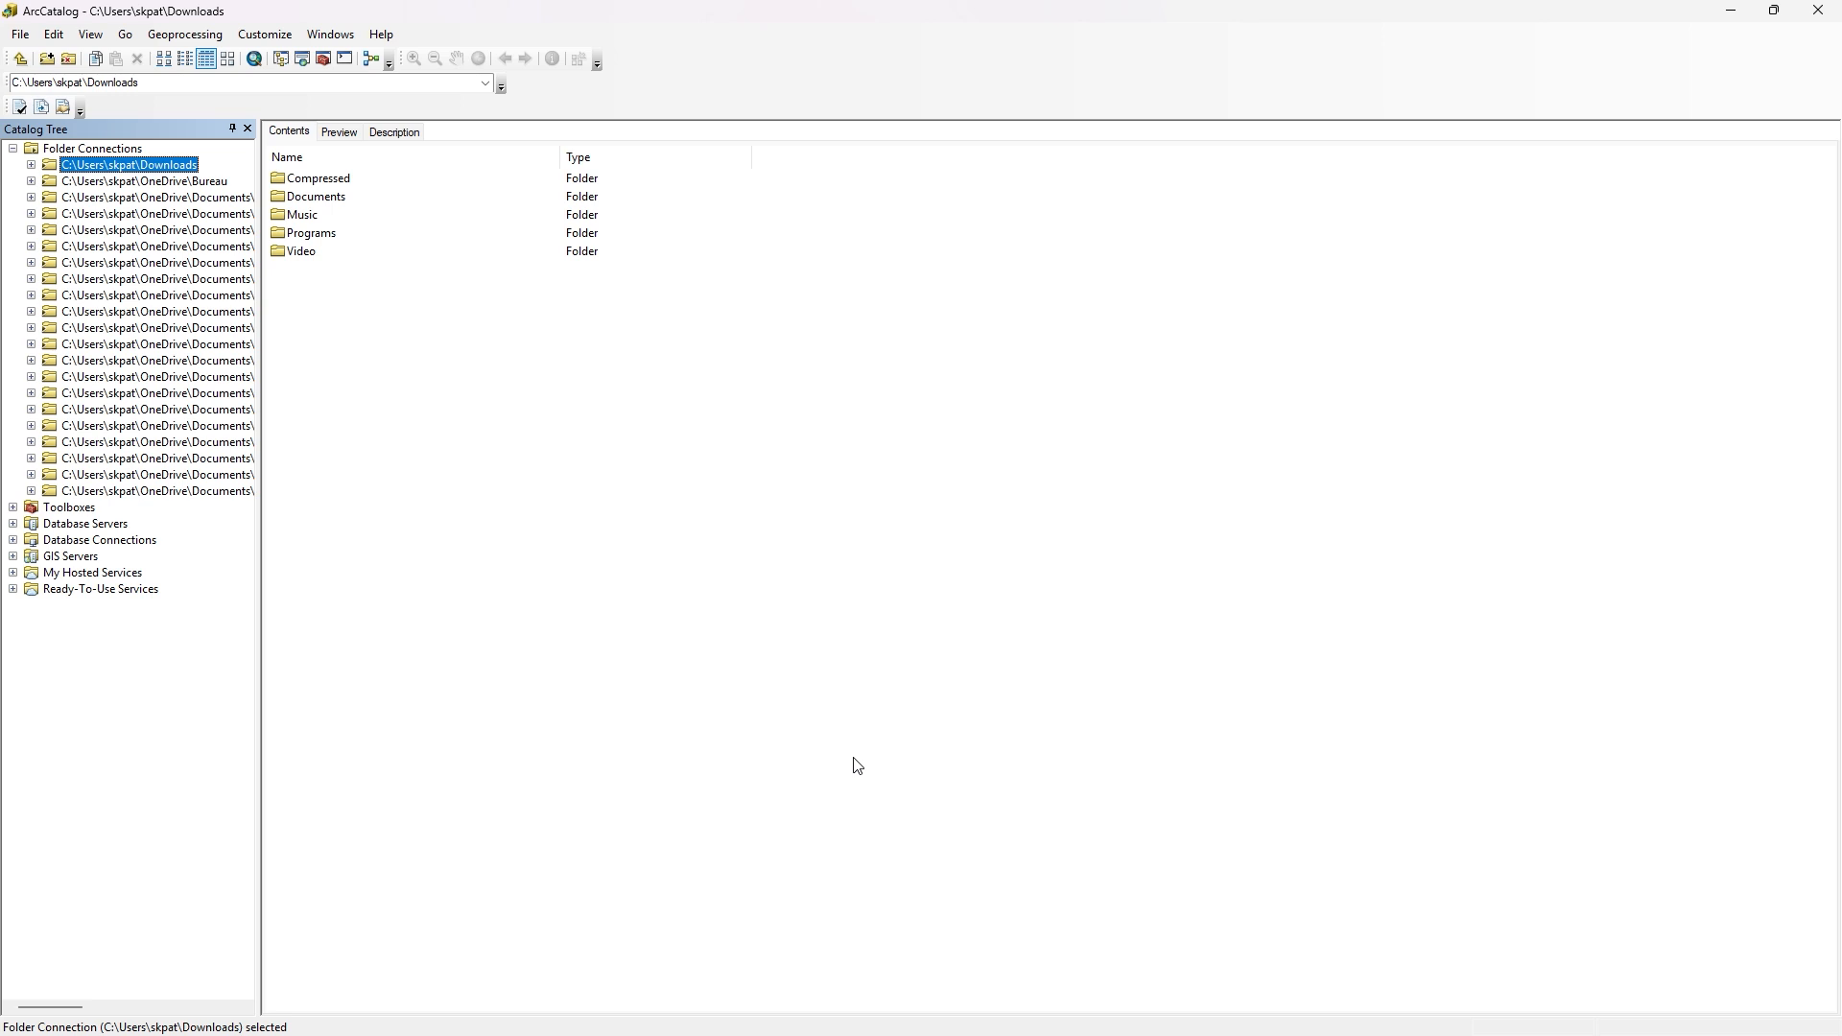
Step: Switch to ArcMap and dismiss the Getting Started dialog to work in a blank map
key(super)
click(840, 1027)
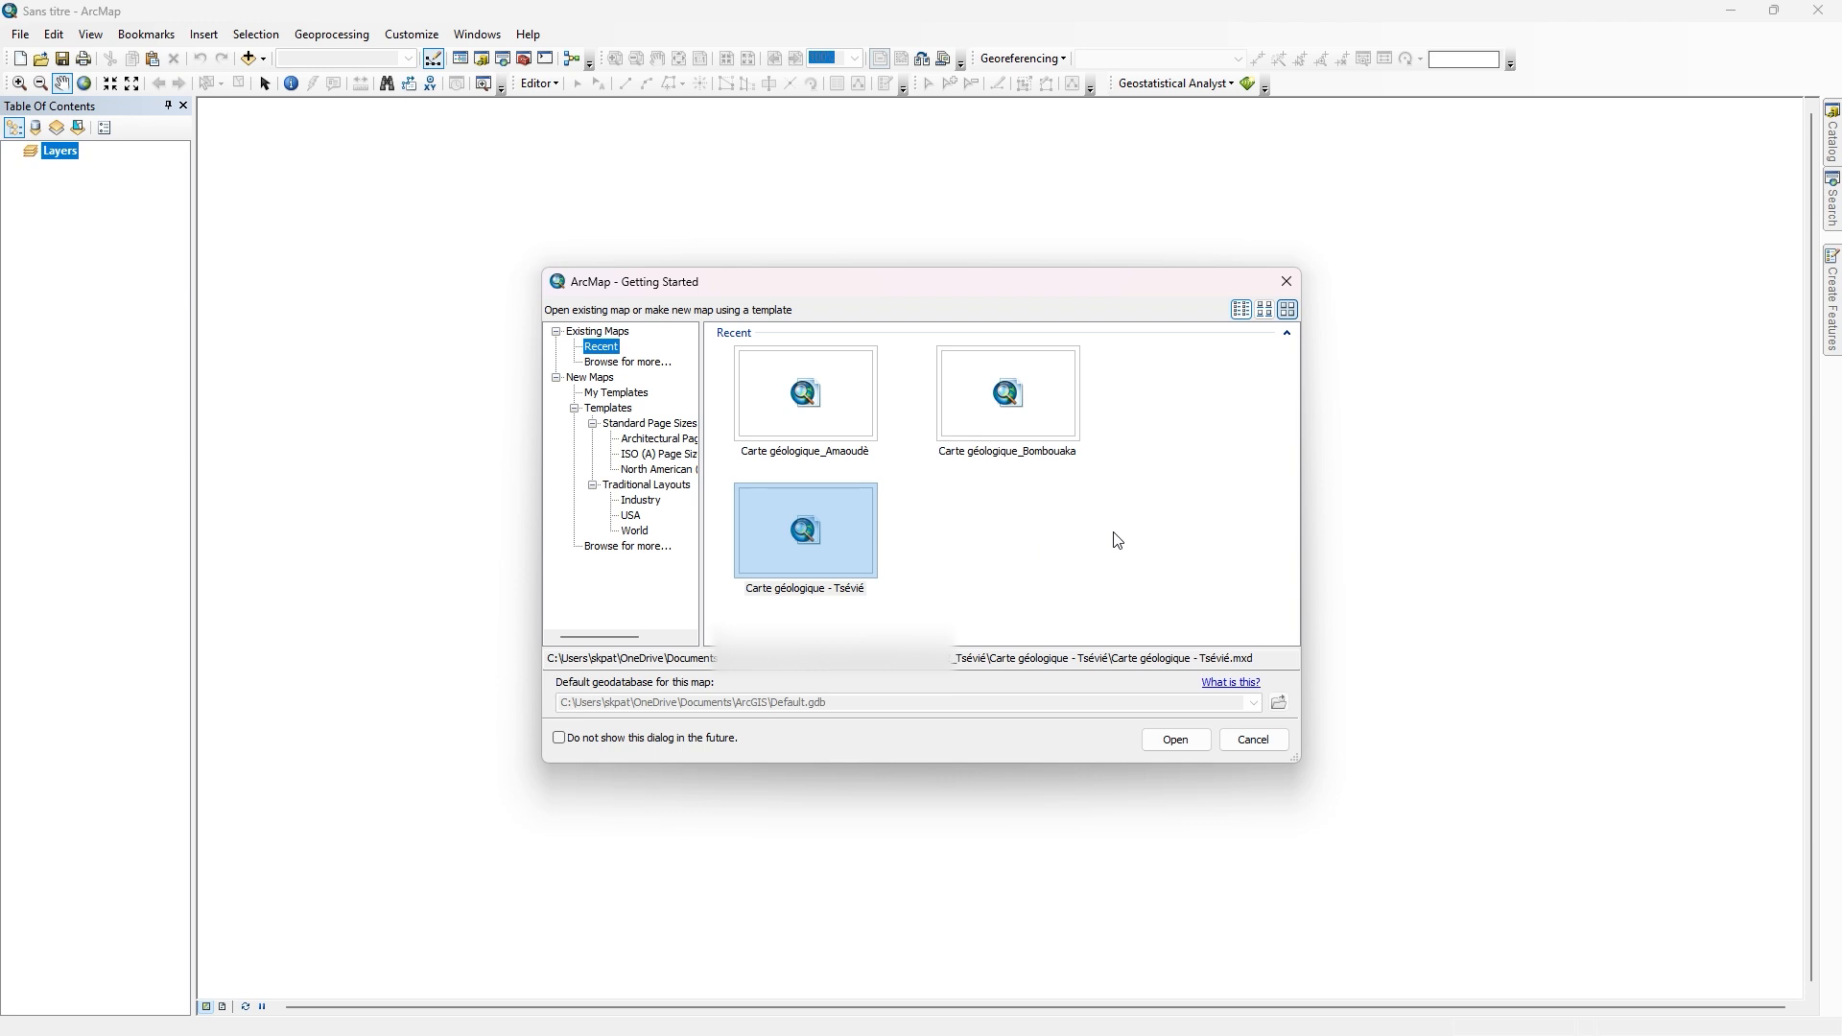
click(1254, 741)
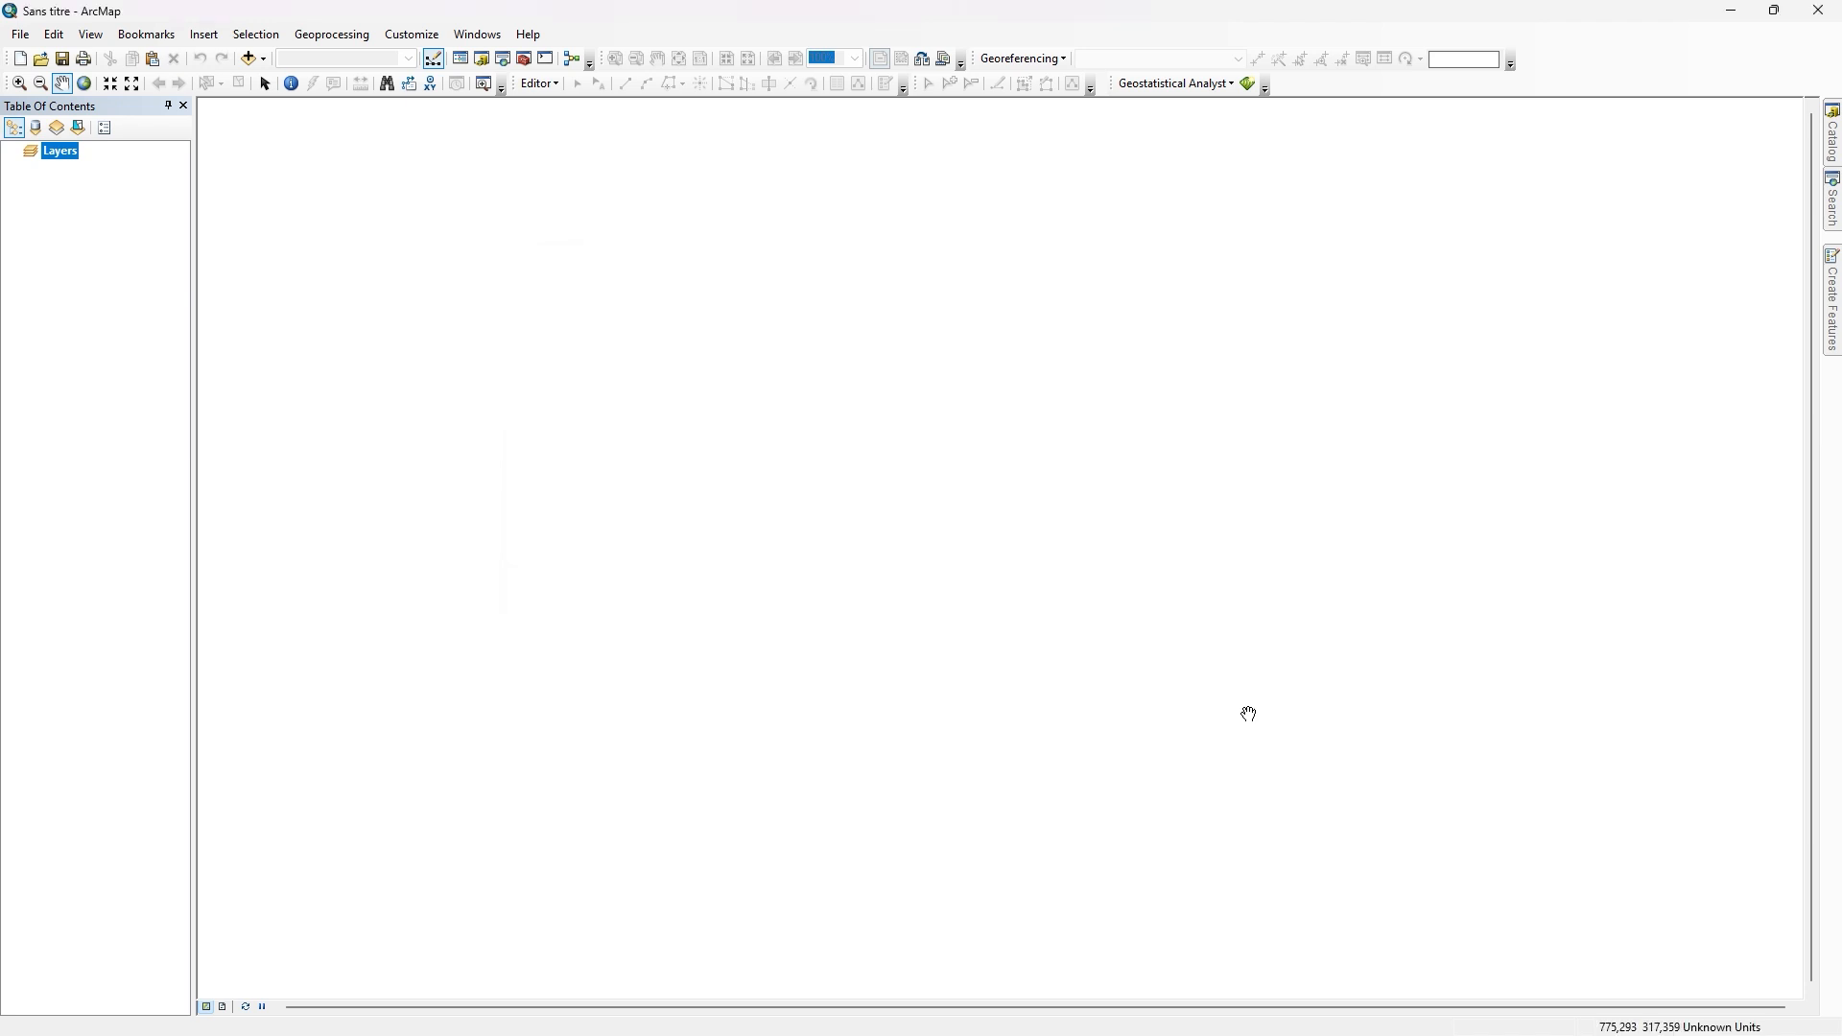
drag(1246, 697, 1083, 569)
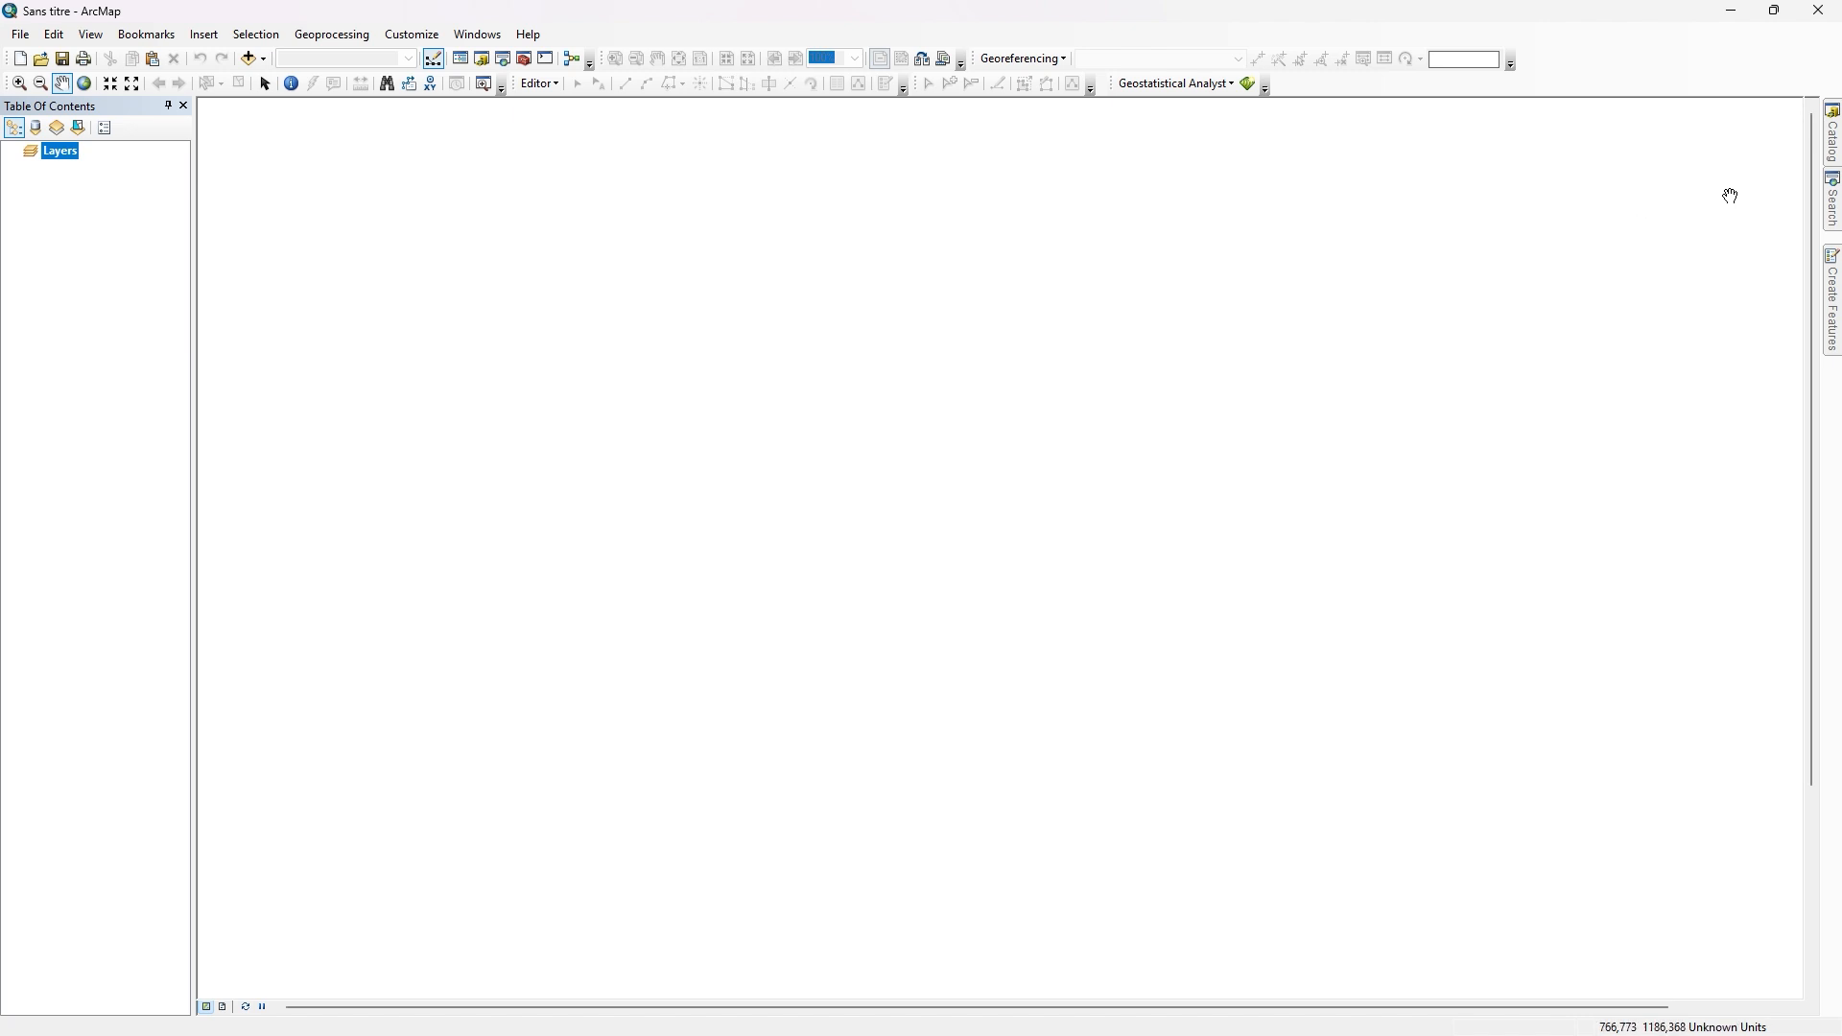
Step: Search for "kmz" among the geoprocessing tools and open the KML To Layer conversion tool
mouse_move(1835, 210)
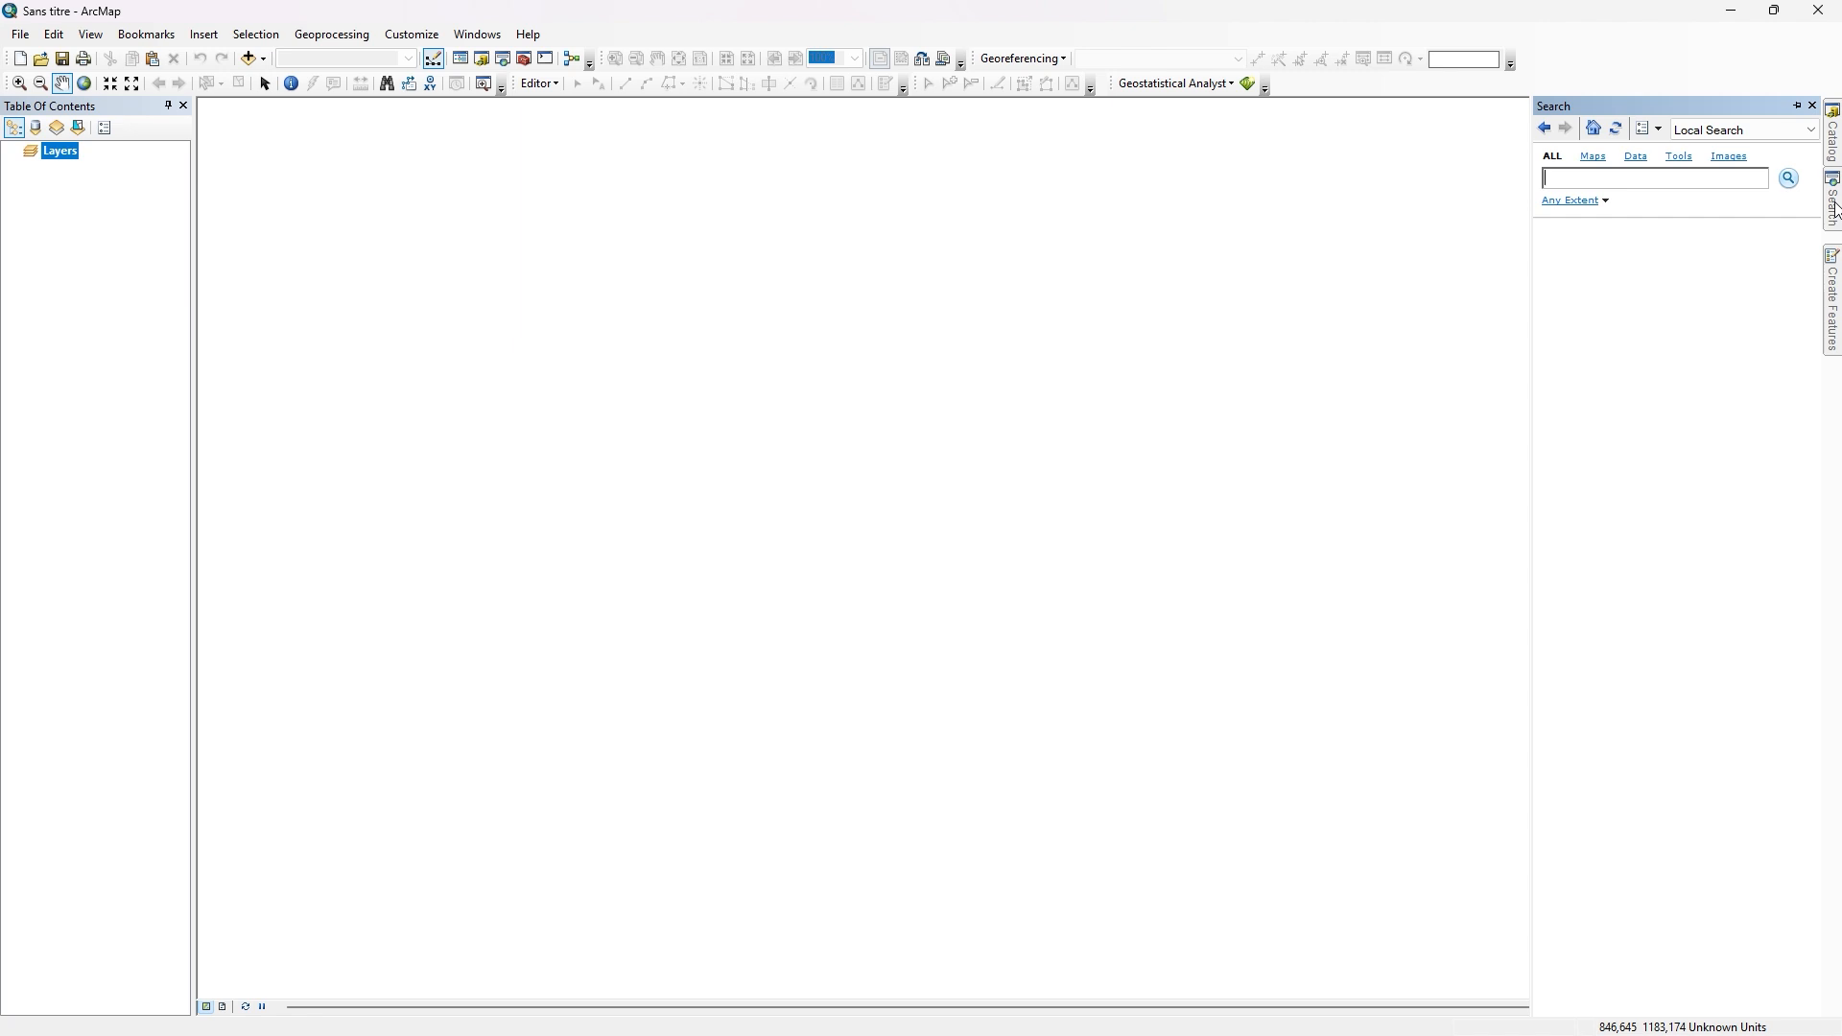
click(473, 42)
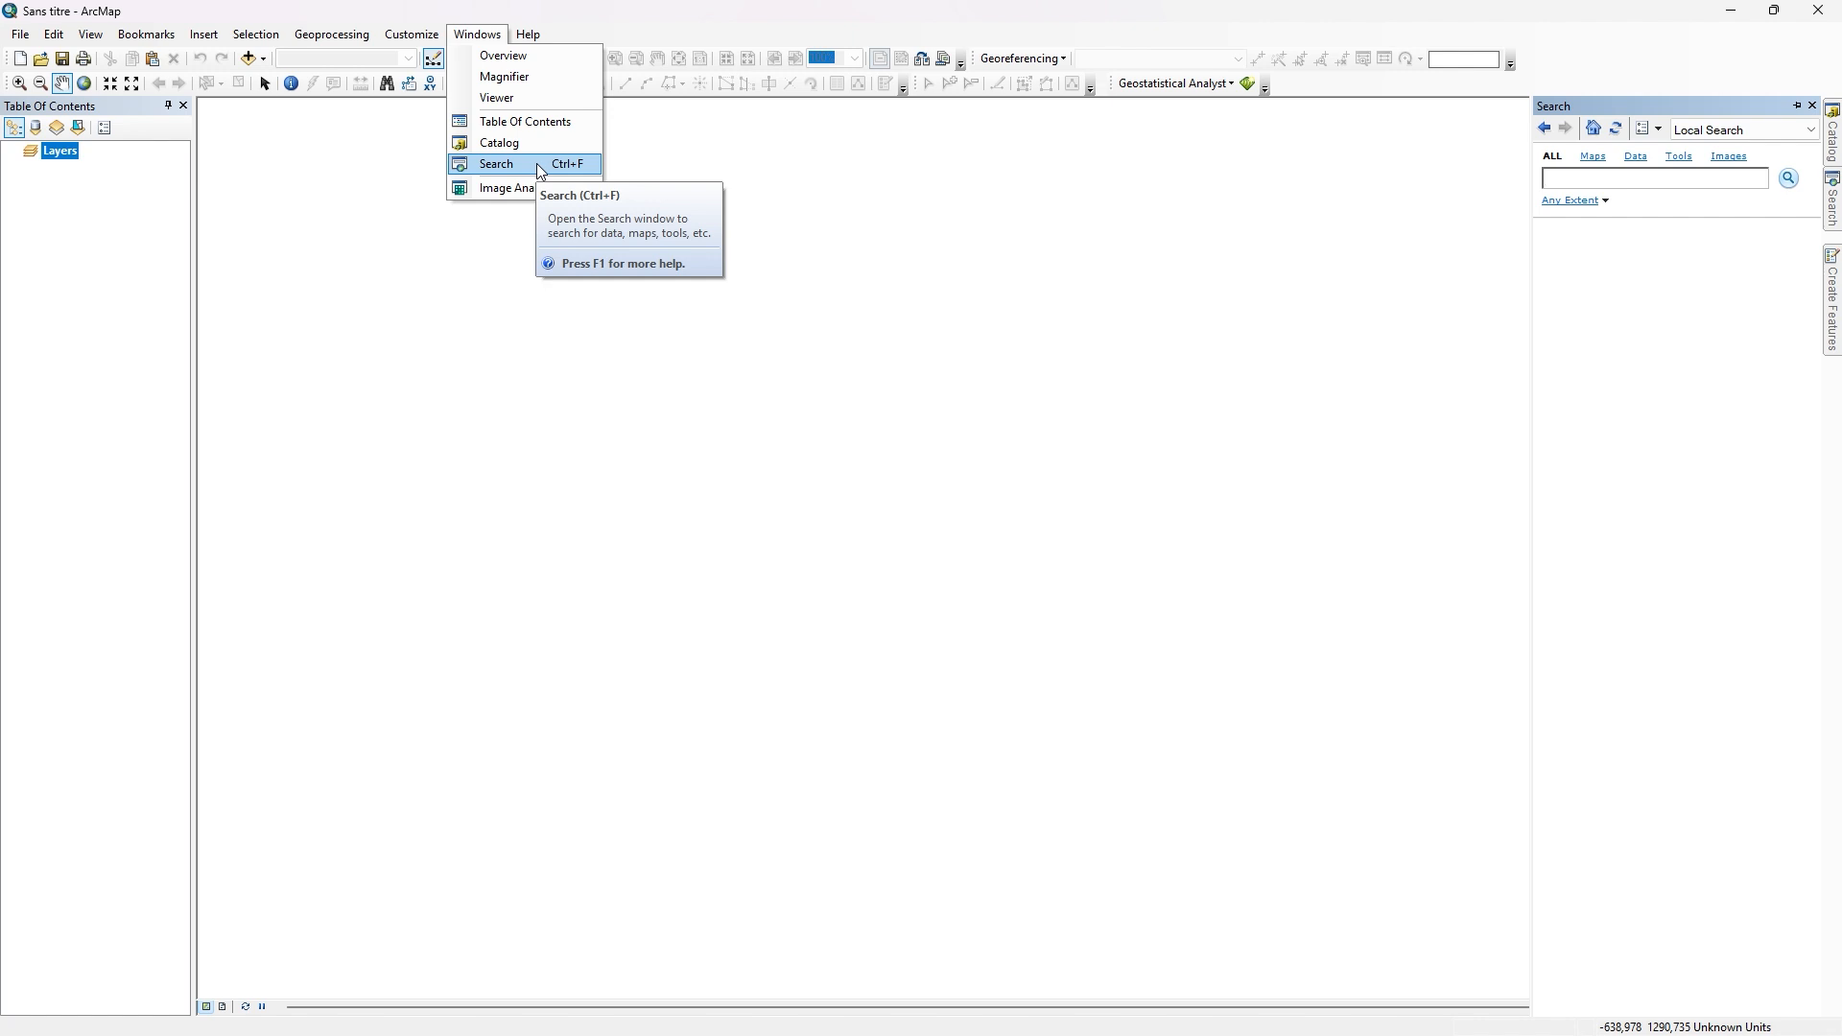
click(1594, 179)
text(kmz)
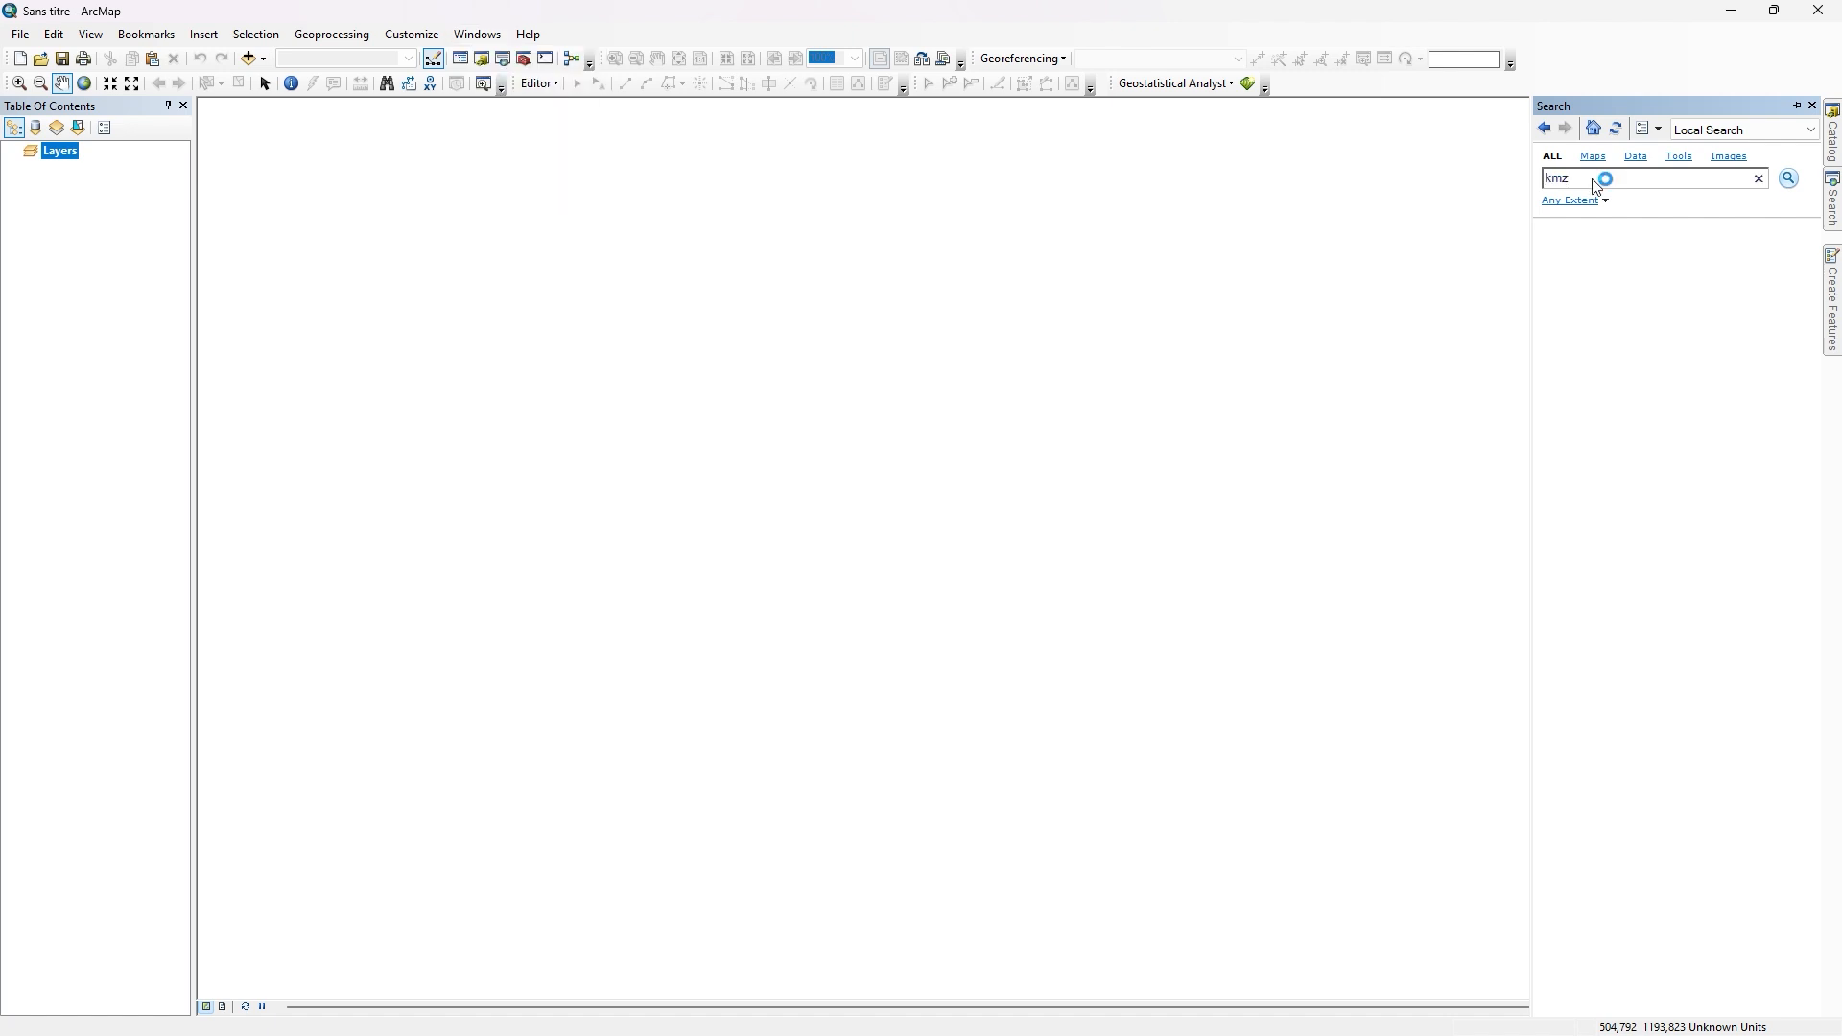
key(Return)
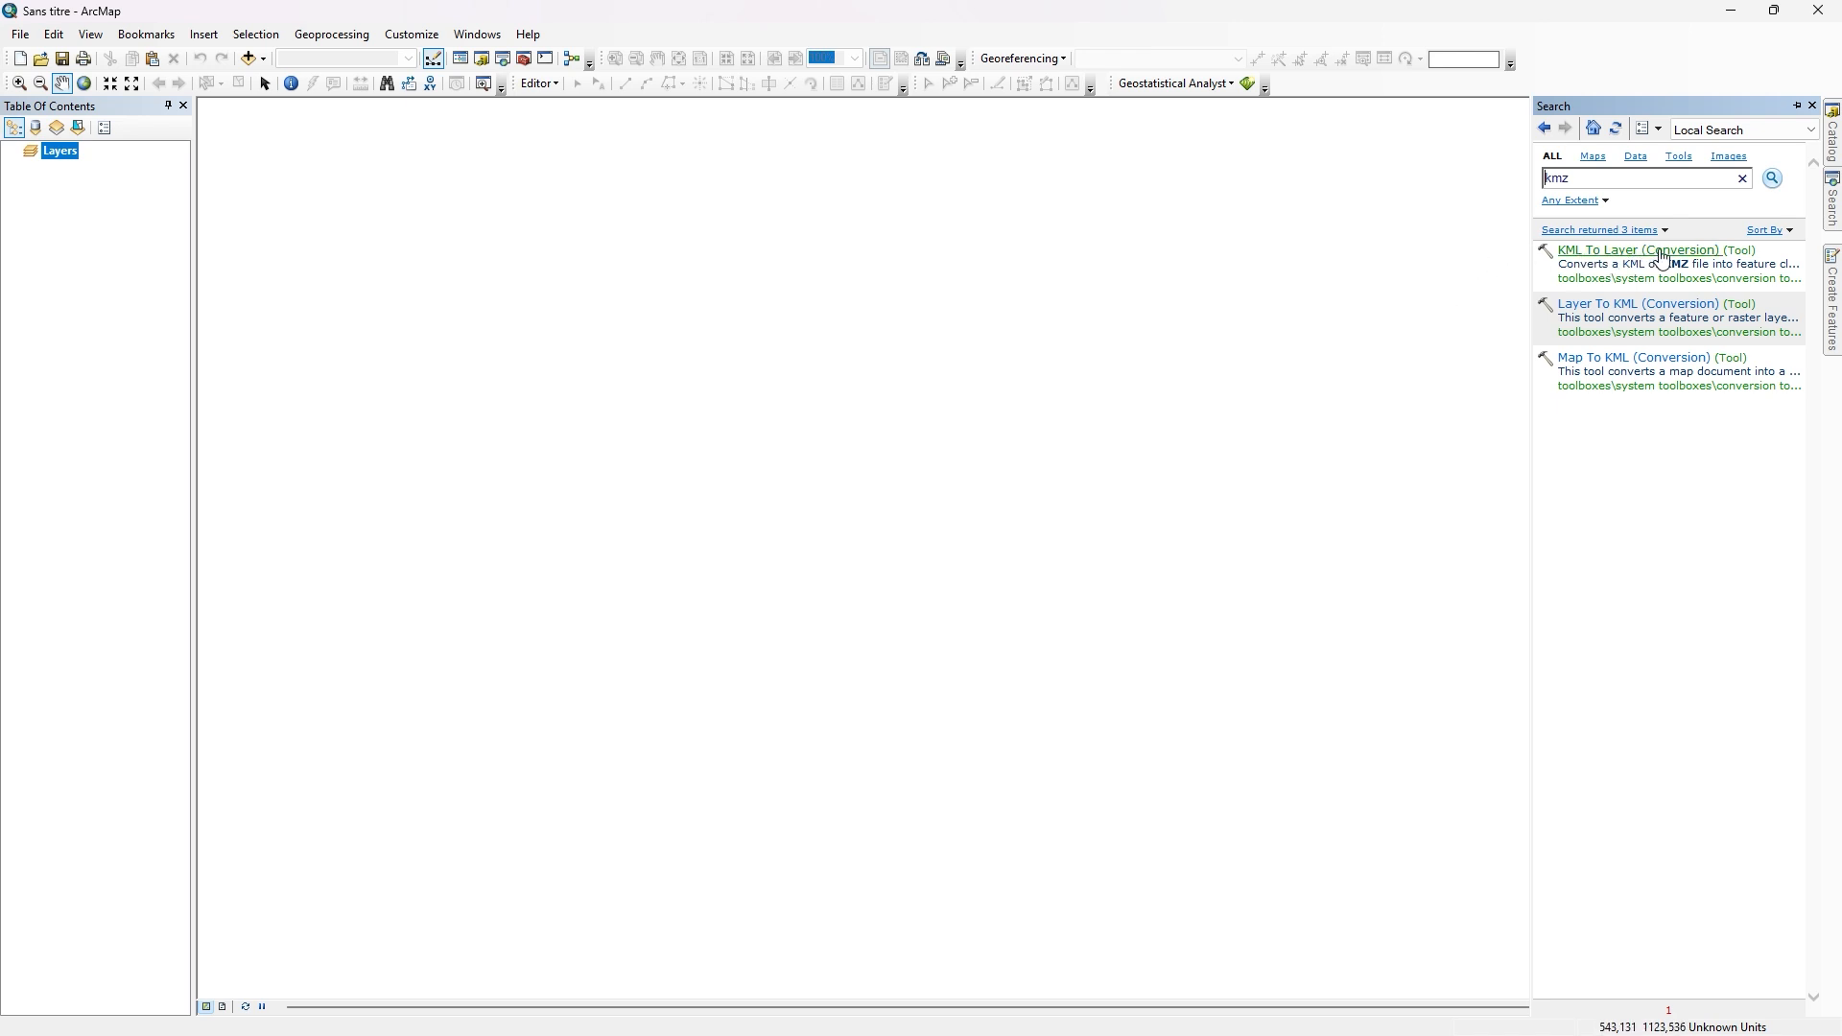
click(1673, 252)
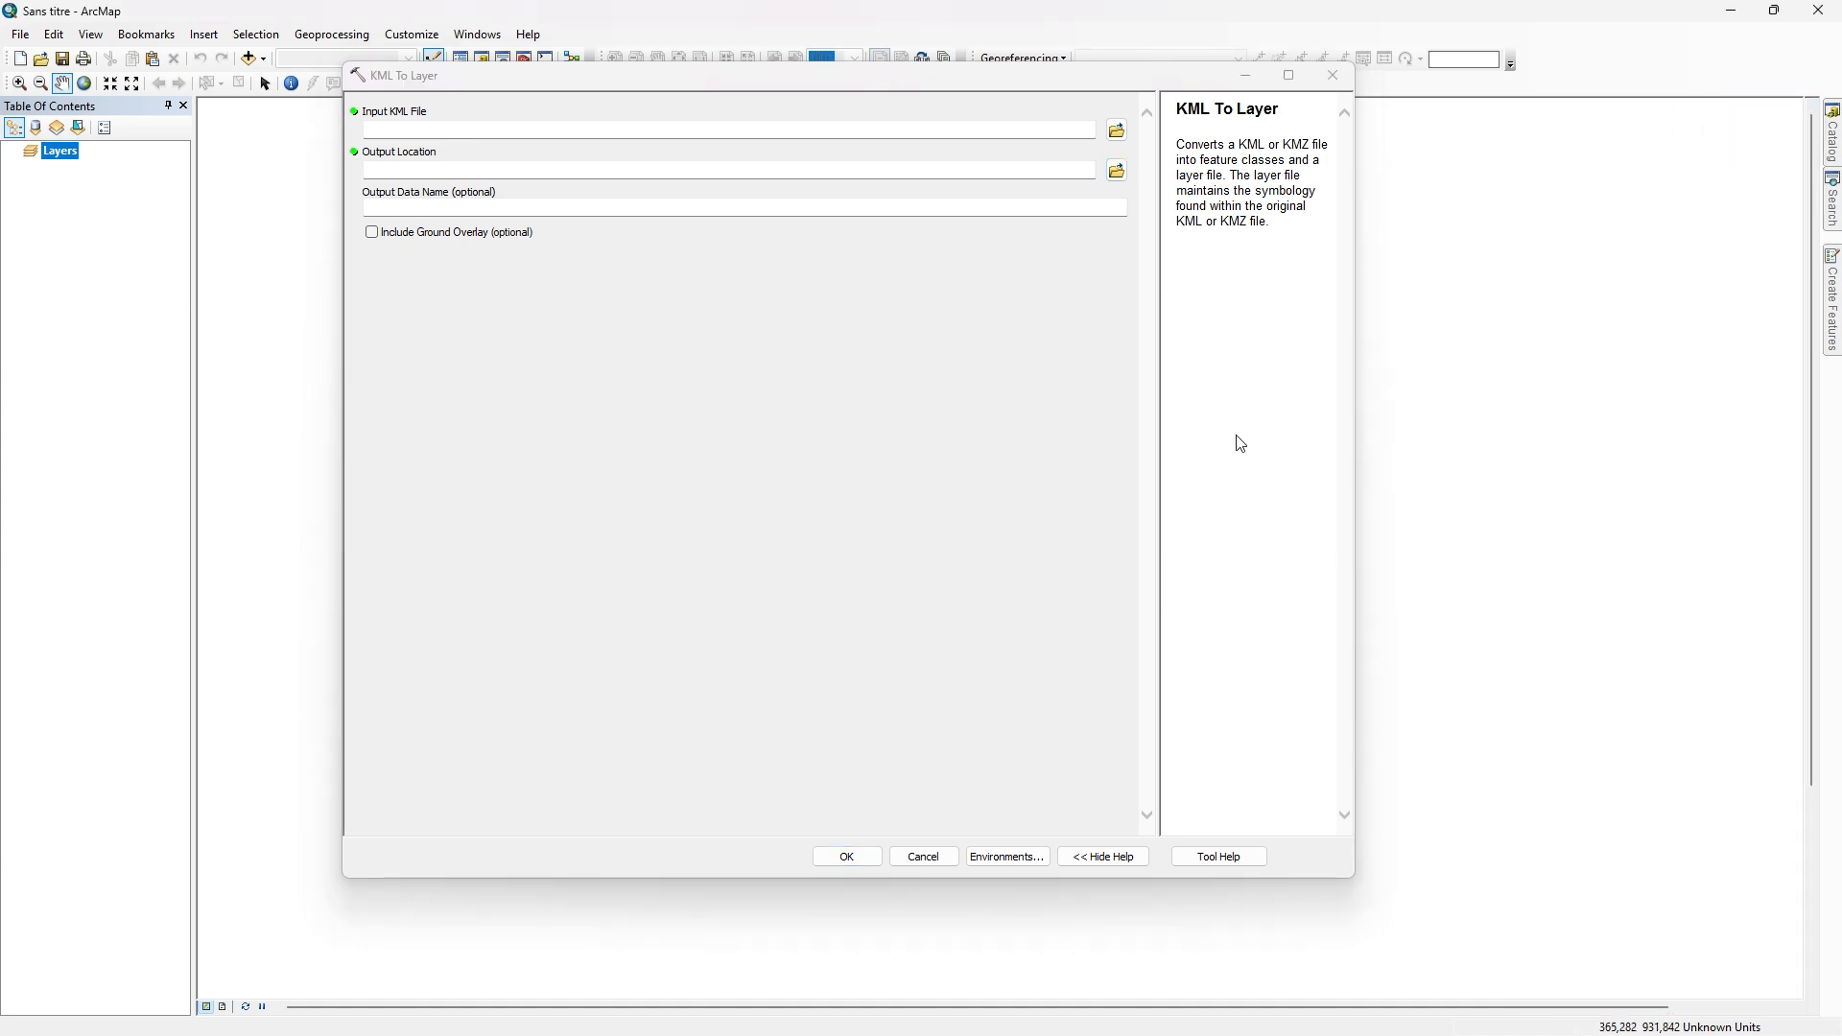
Step: Hide and restore the KML To Layer help, and read the description of the Input KML File parameter
click(1071, 438)
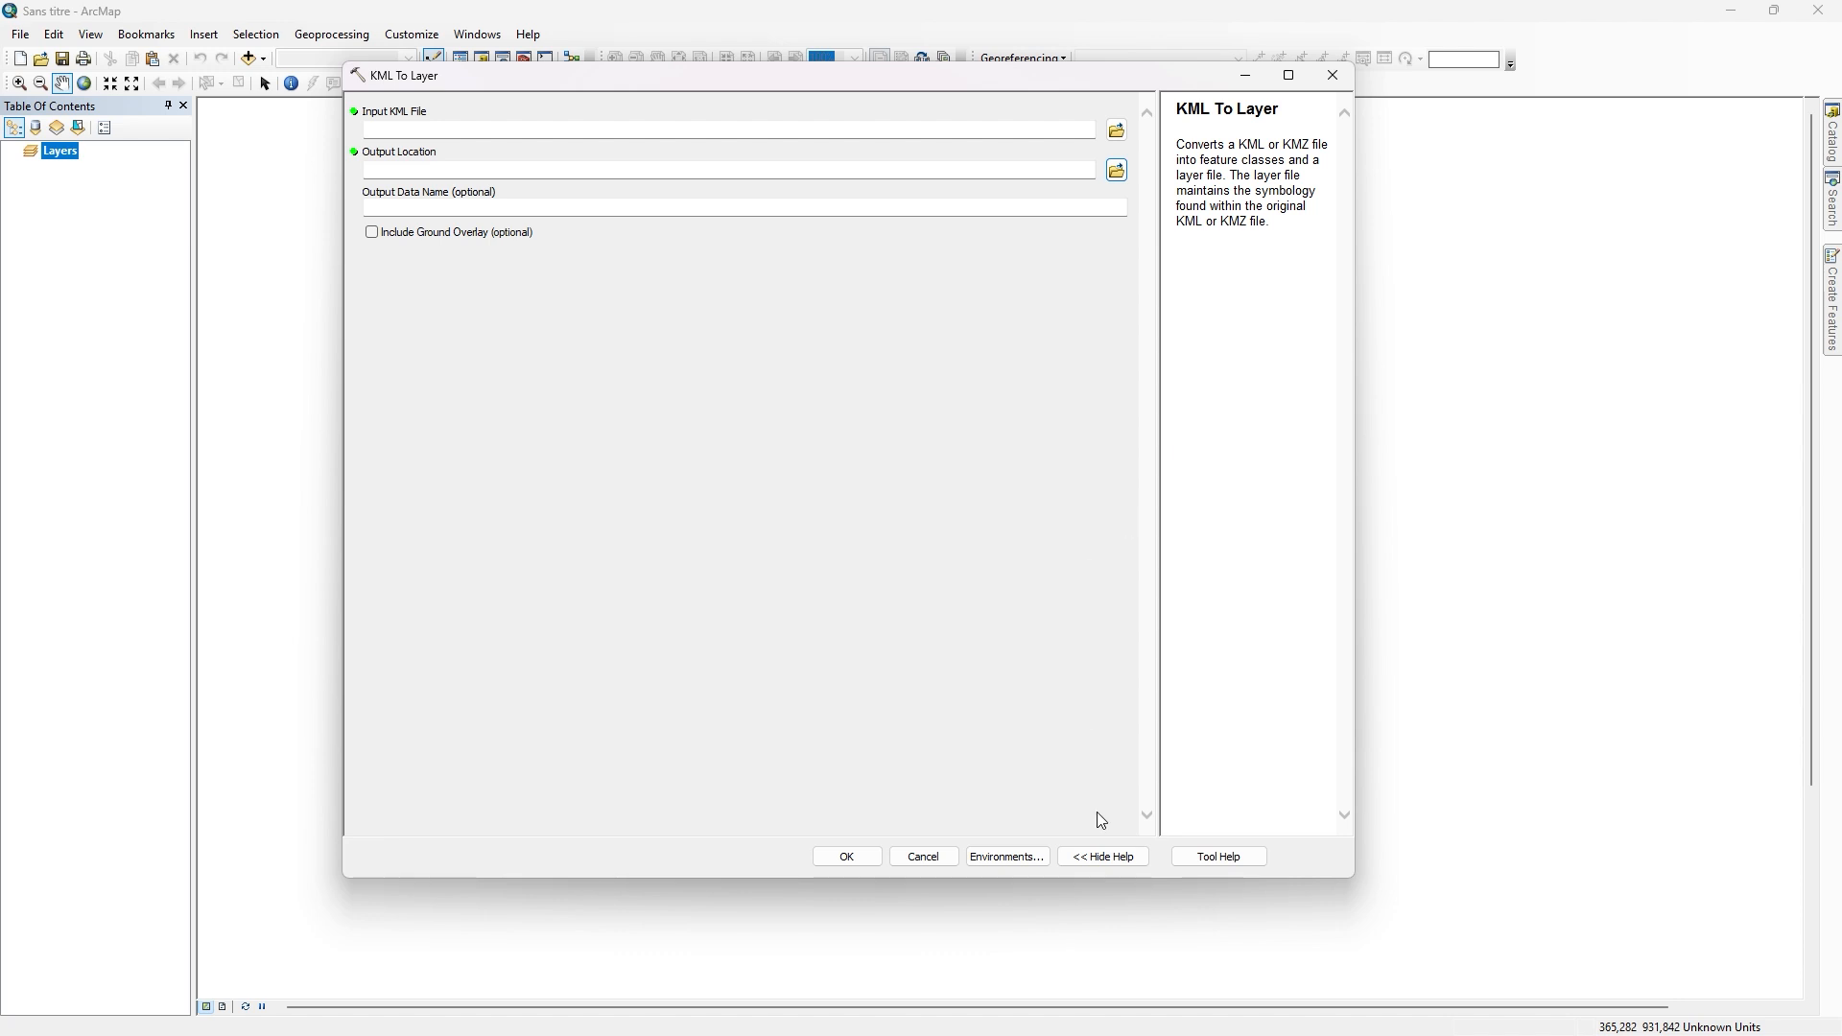
click(1111, 861)
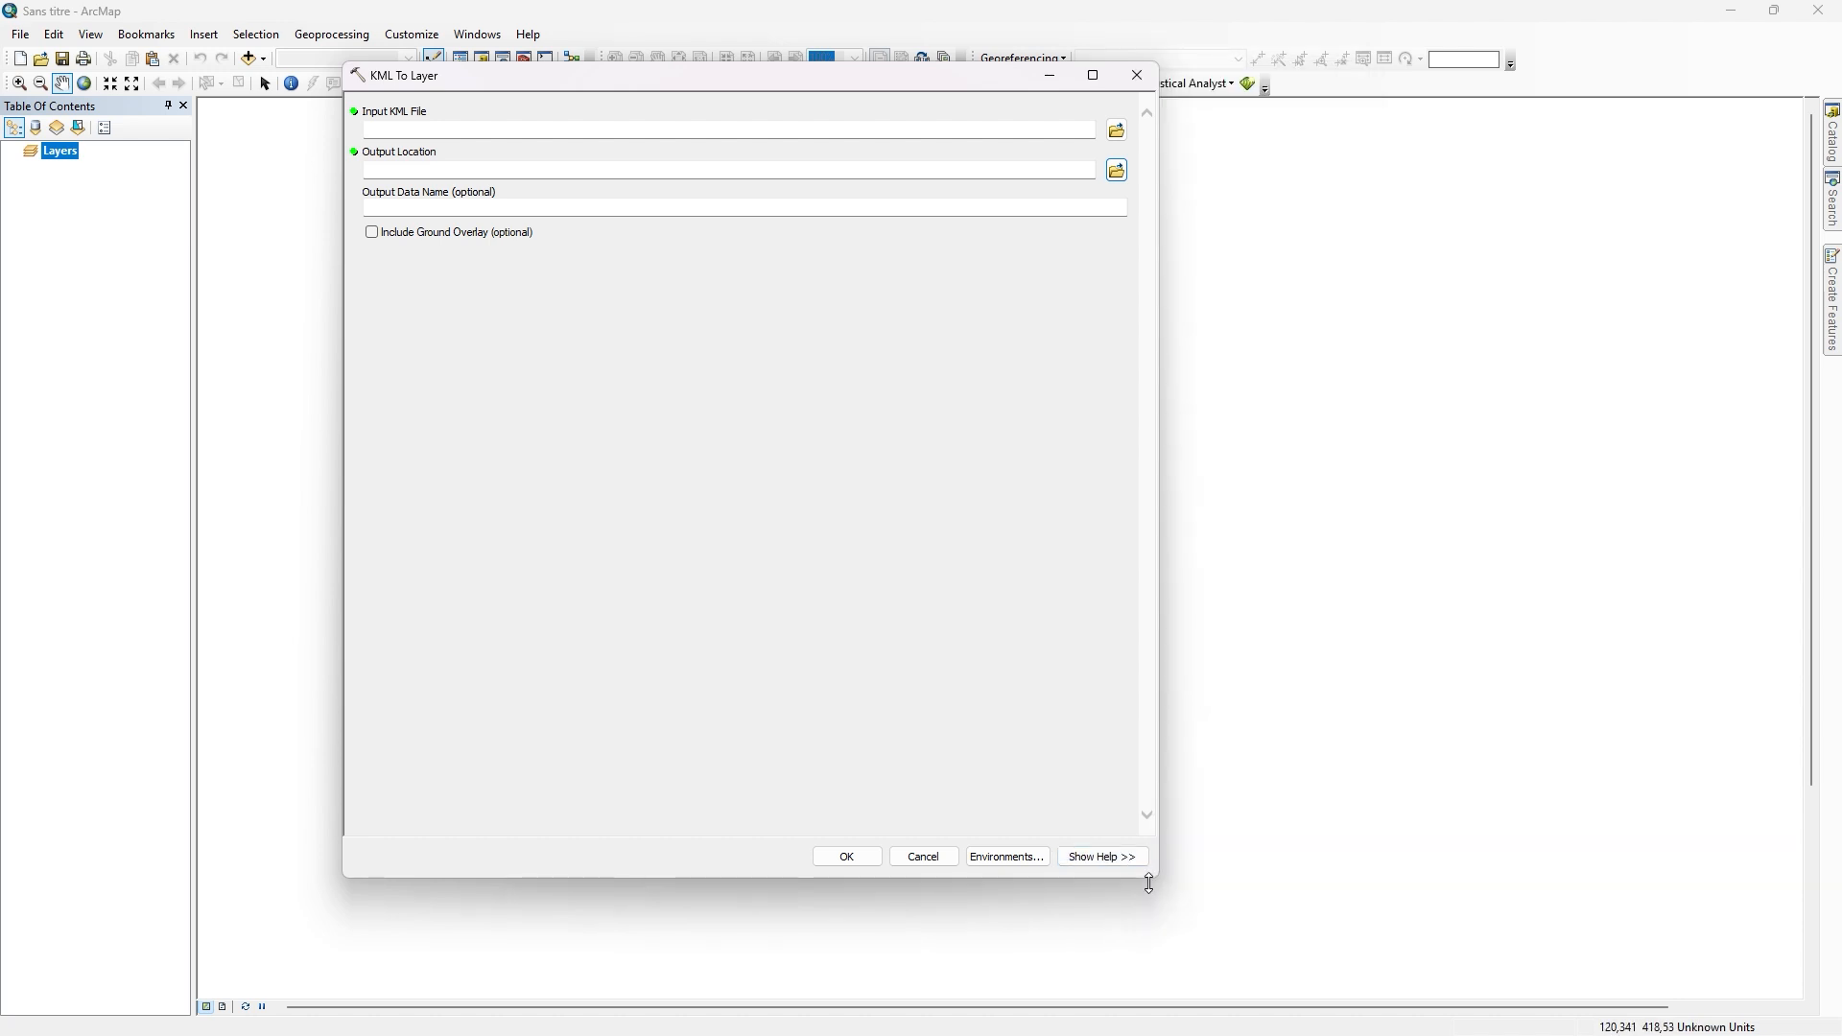
click(1104, 862)
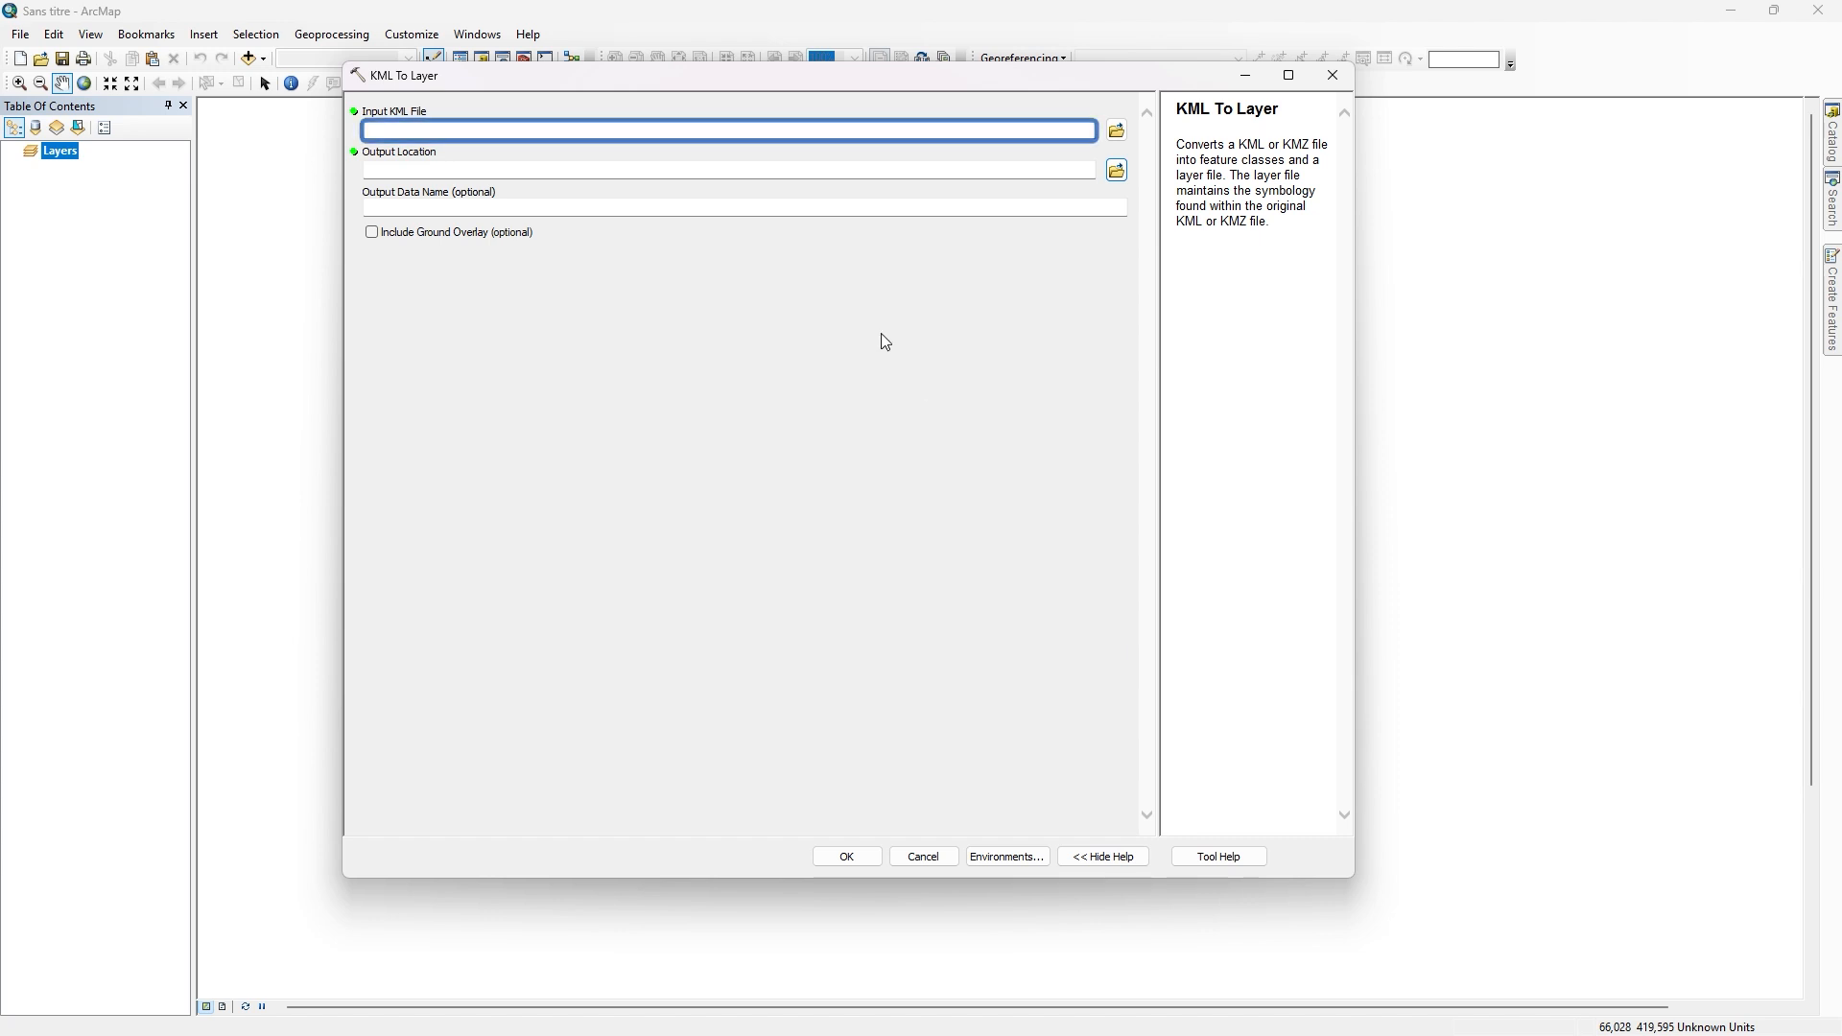
click(588, 131)
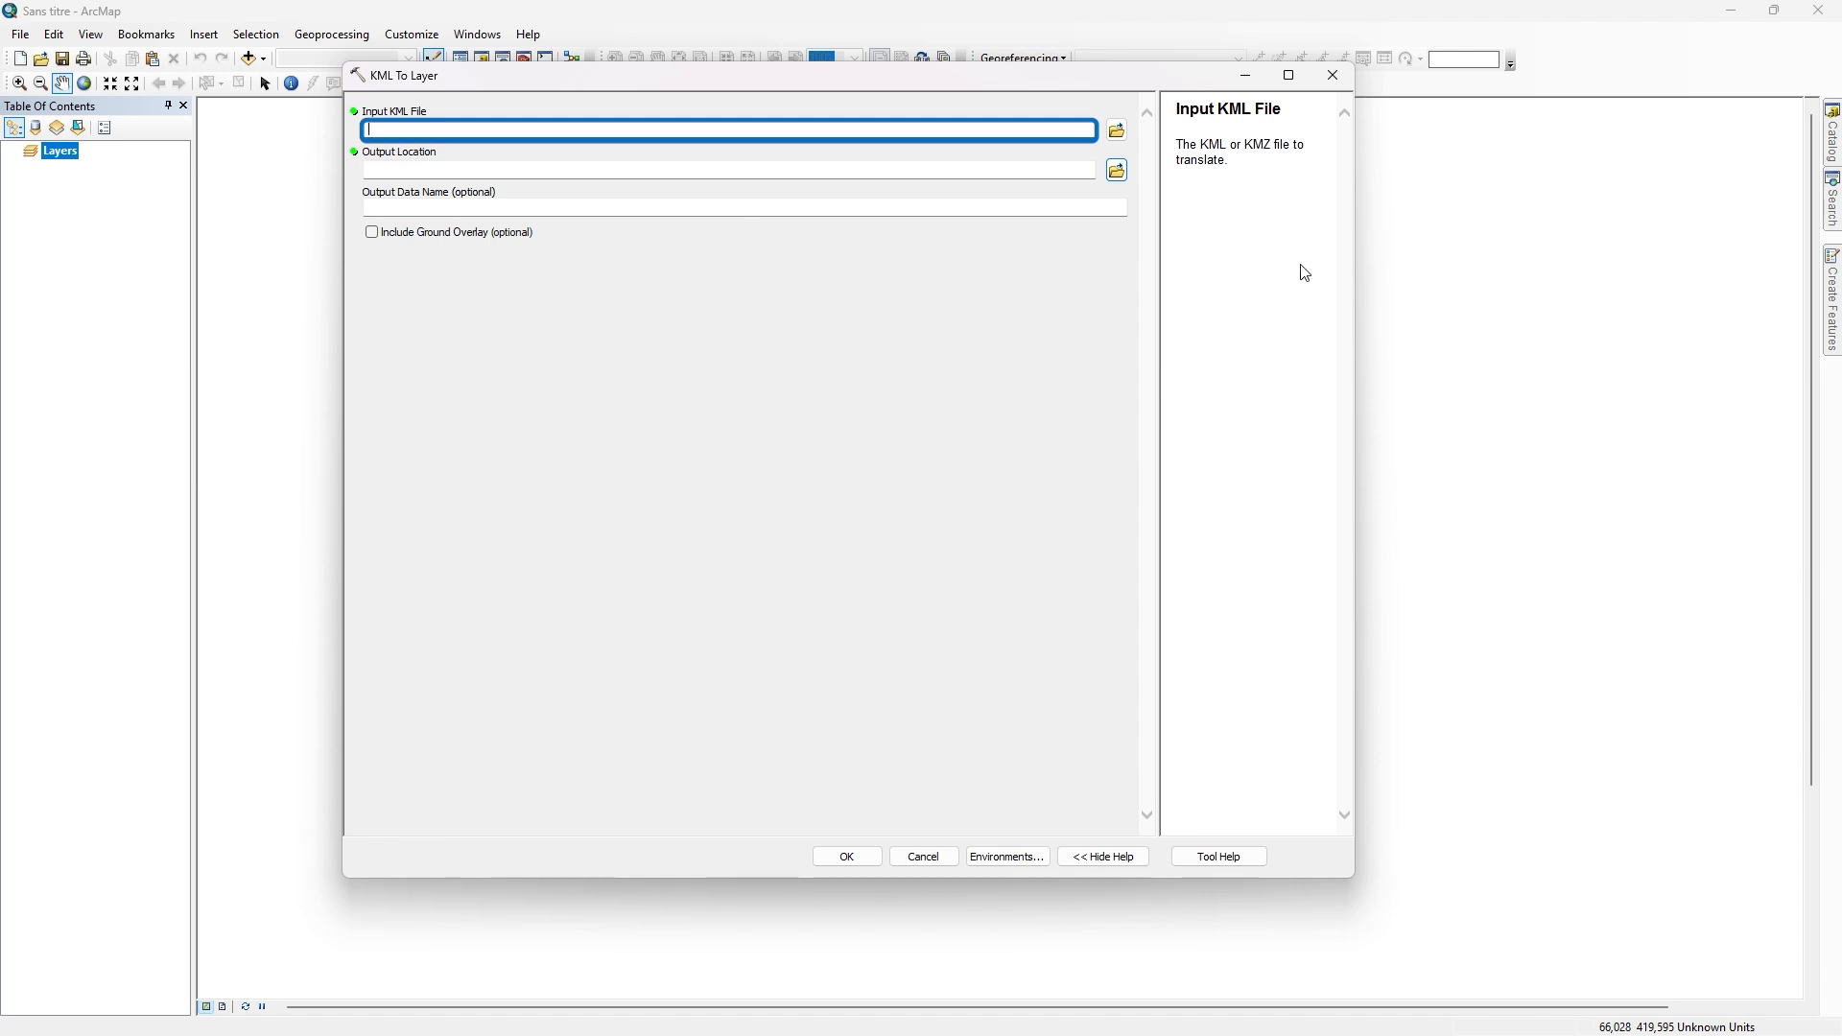
click(1291, 182)
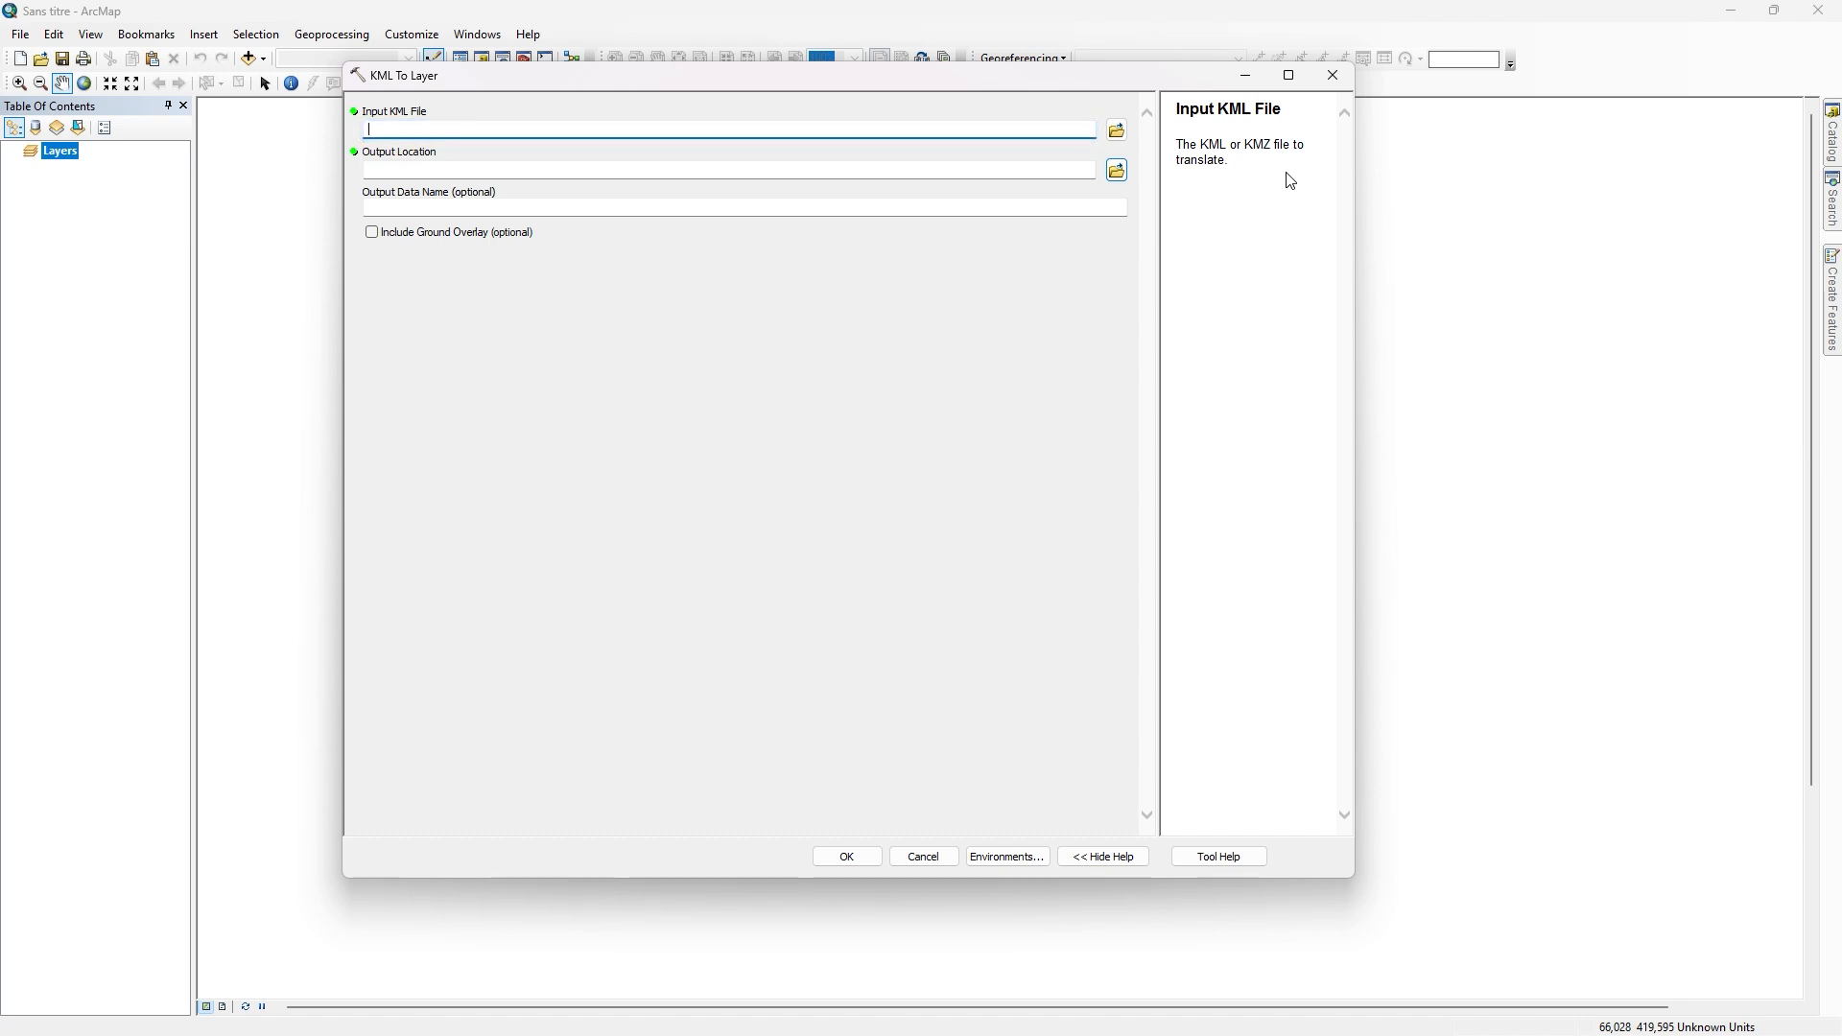
Step: Choose Repères.kmz from the Downloads folder as the input KML file
click(1116, 132)
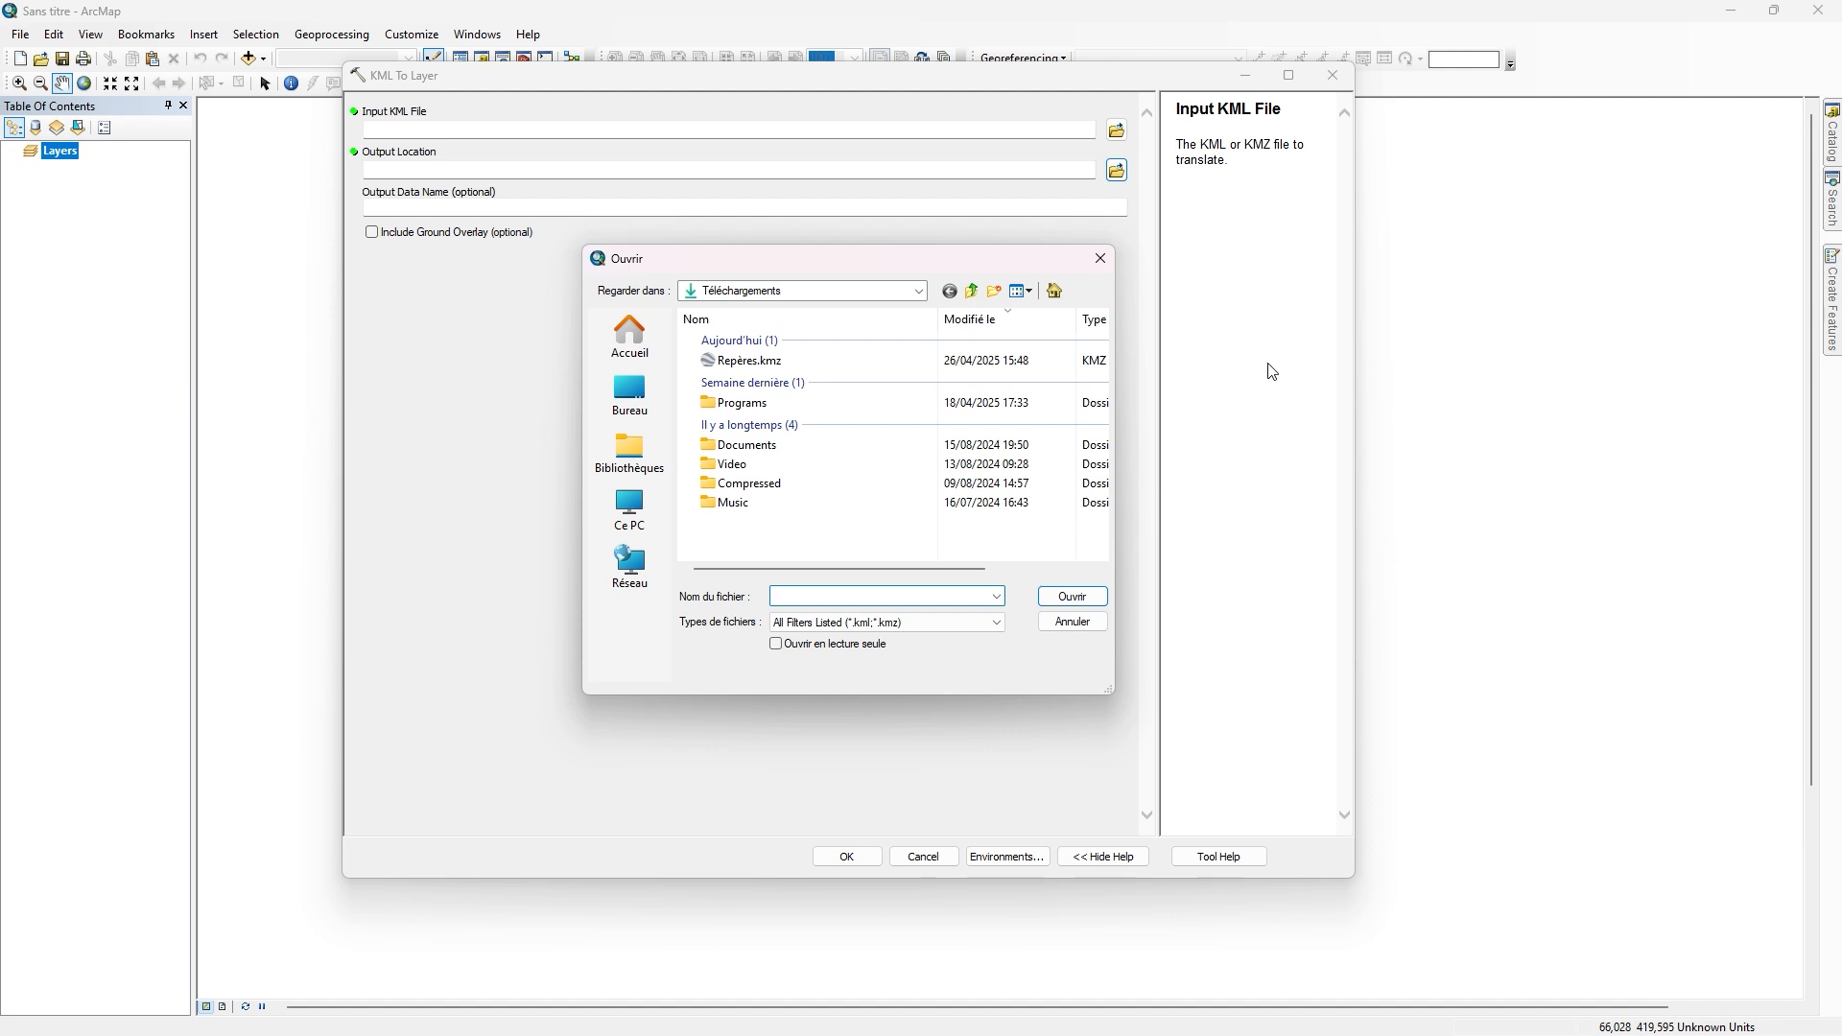
click(846, 365)
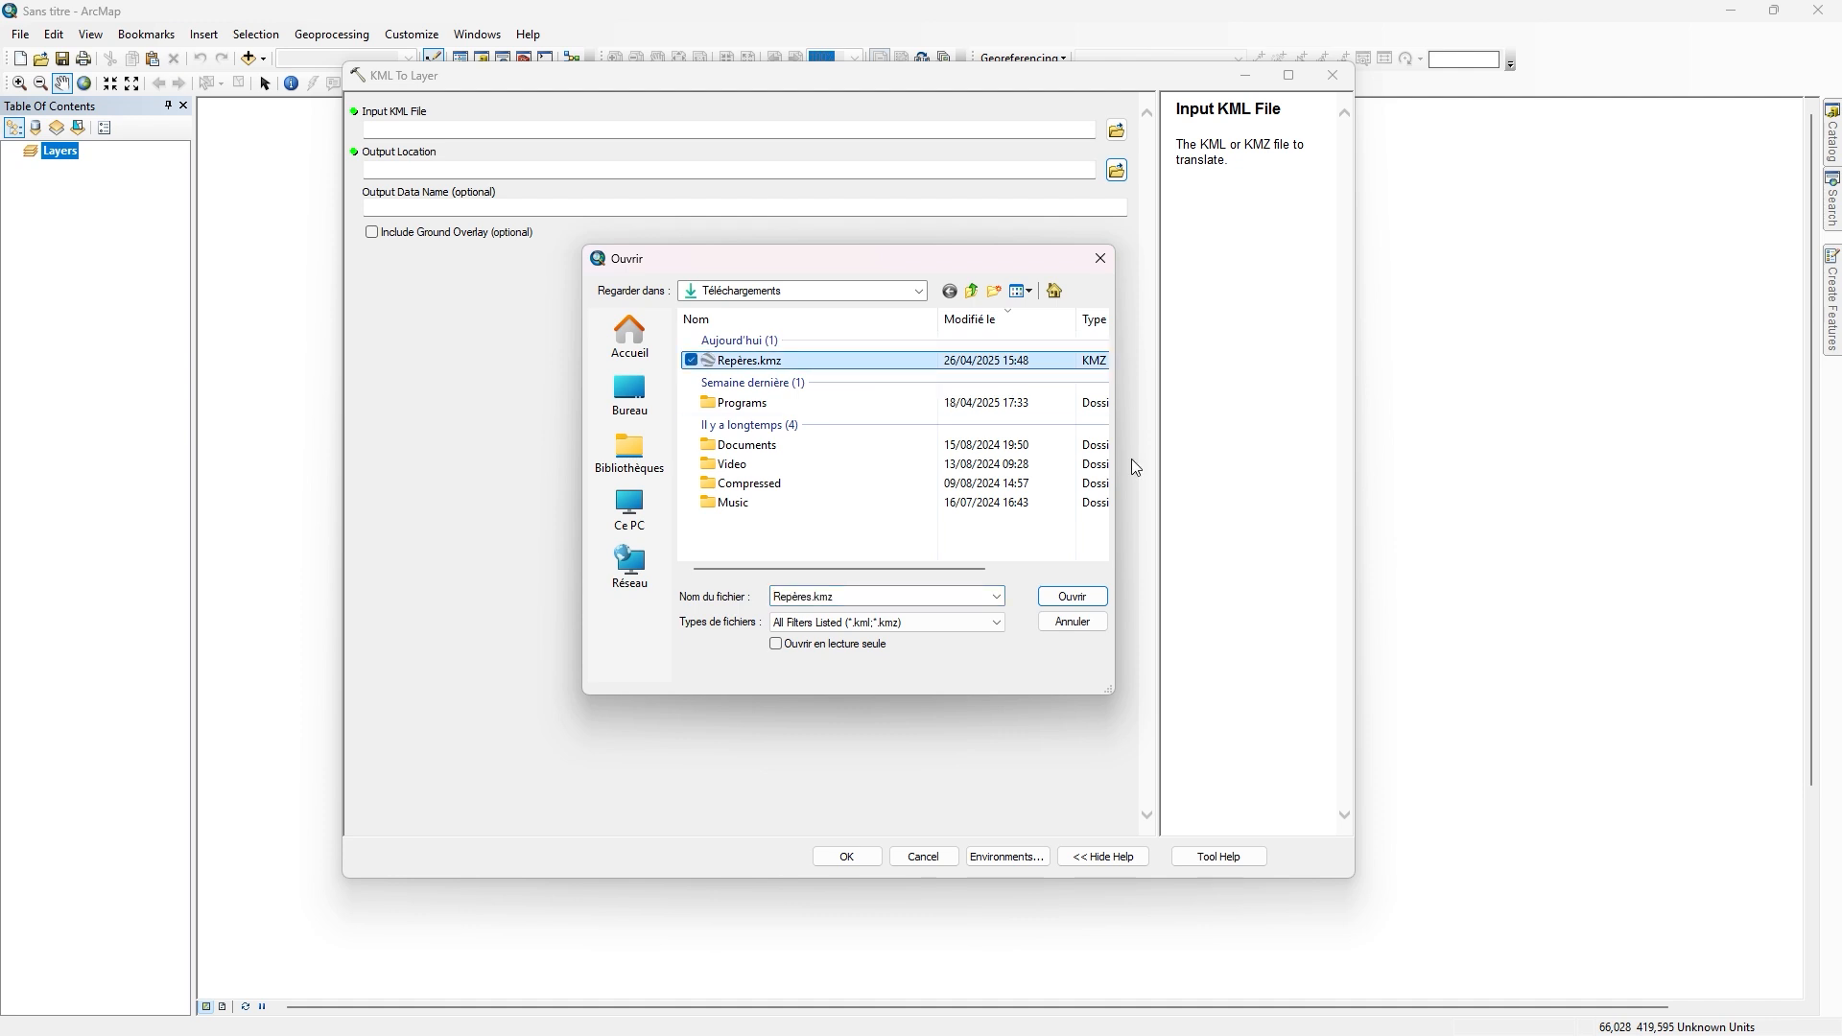
click(1072, 598)
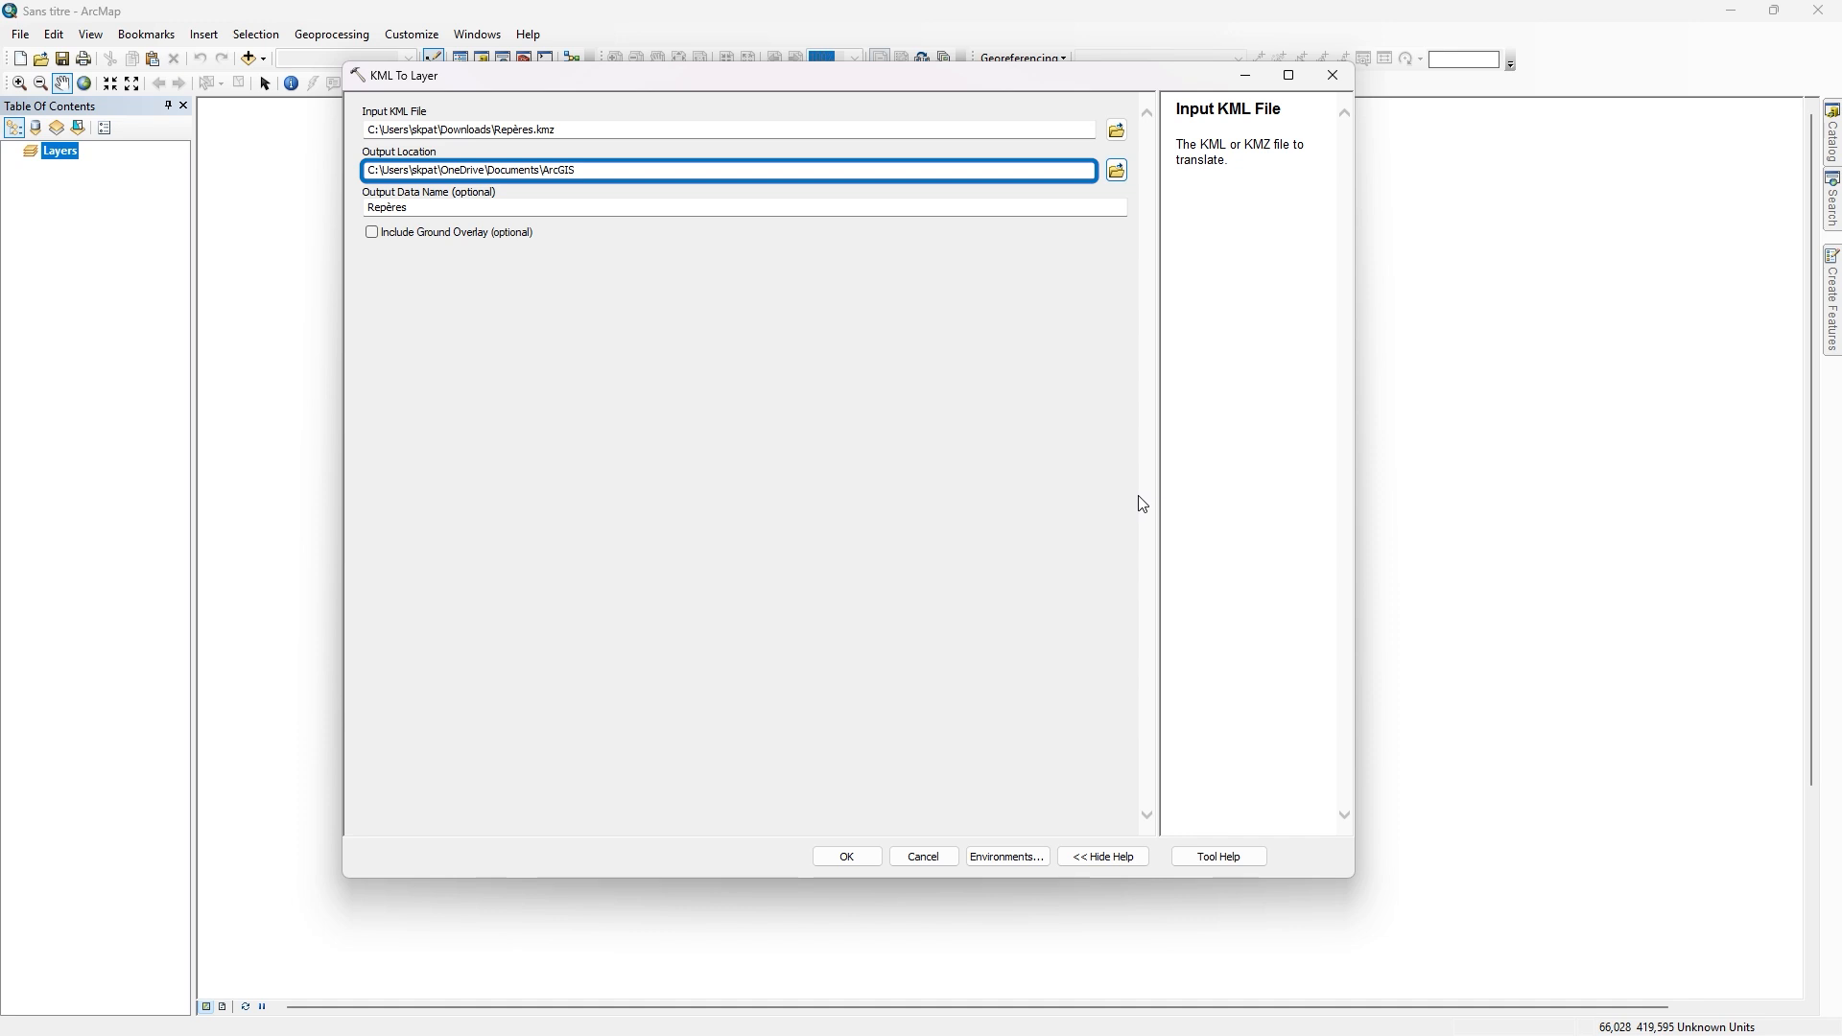
Step: Set the output location to the connected Downloads folder and run the conversion with the output data name Repères
click(602, 171)
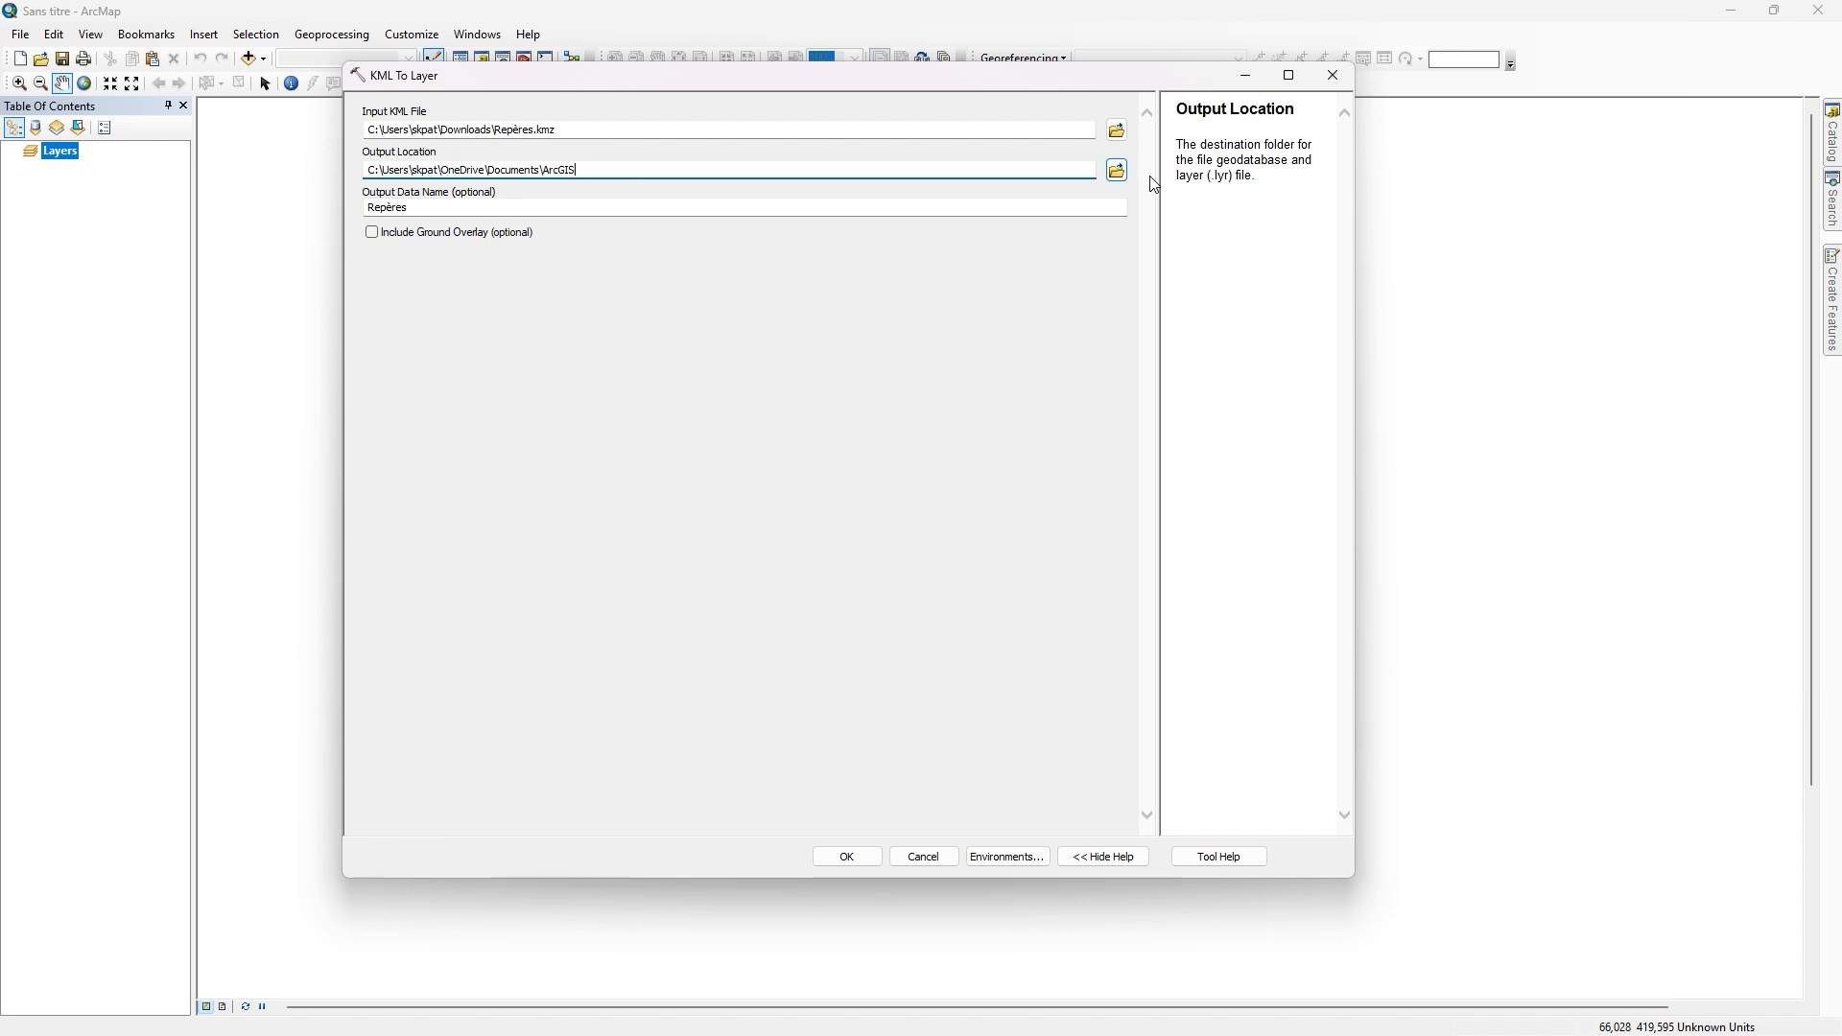
click(1117, 171)
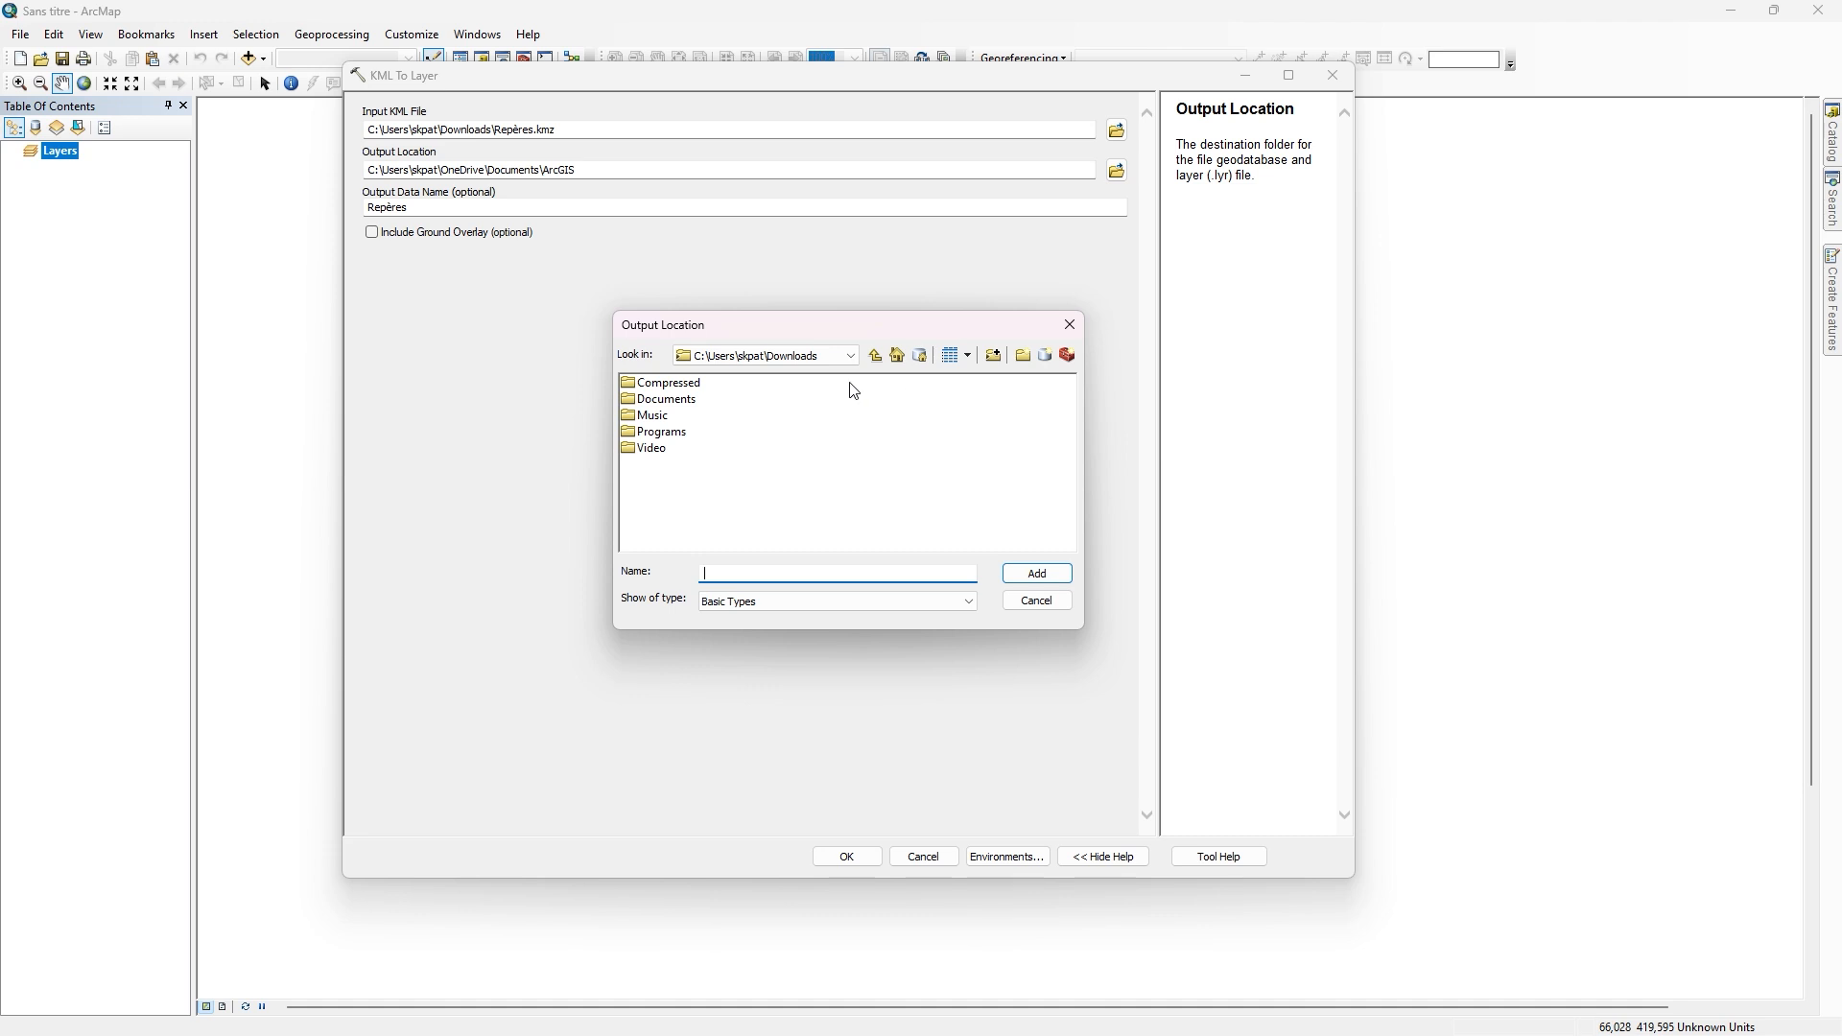
click(847, 356)
click(849, 357)
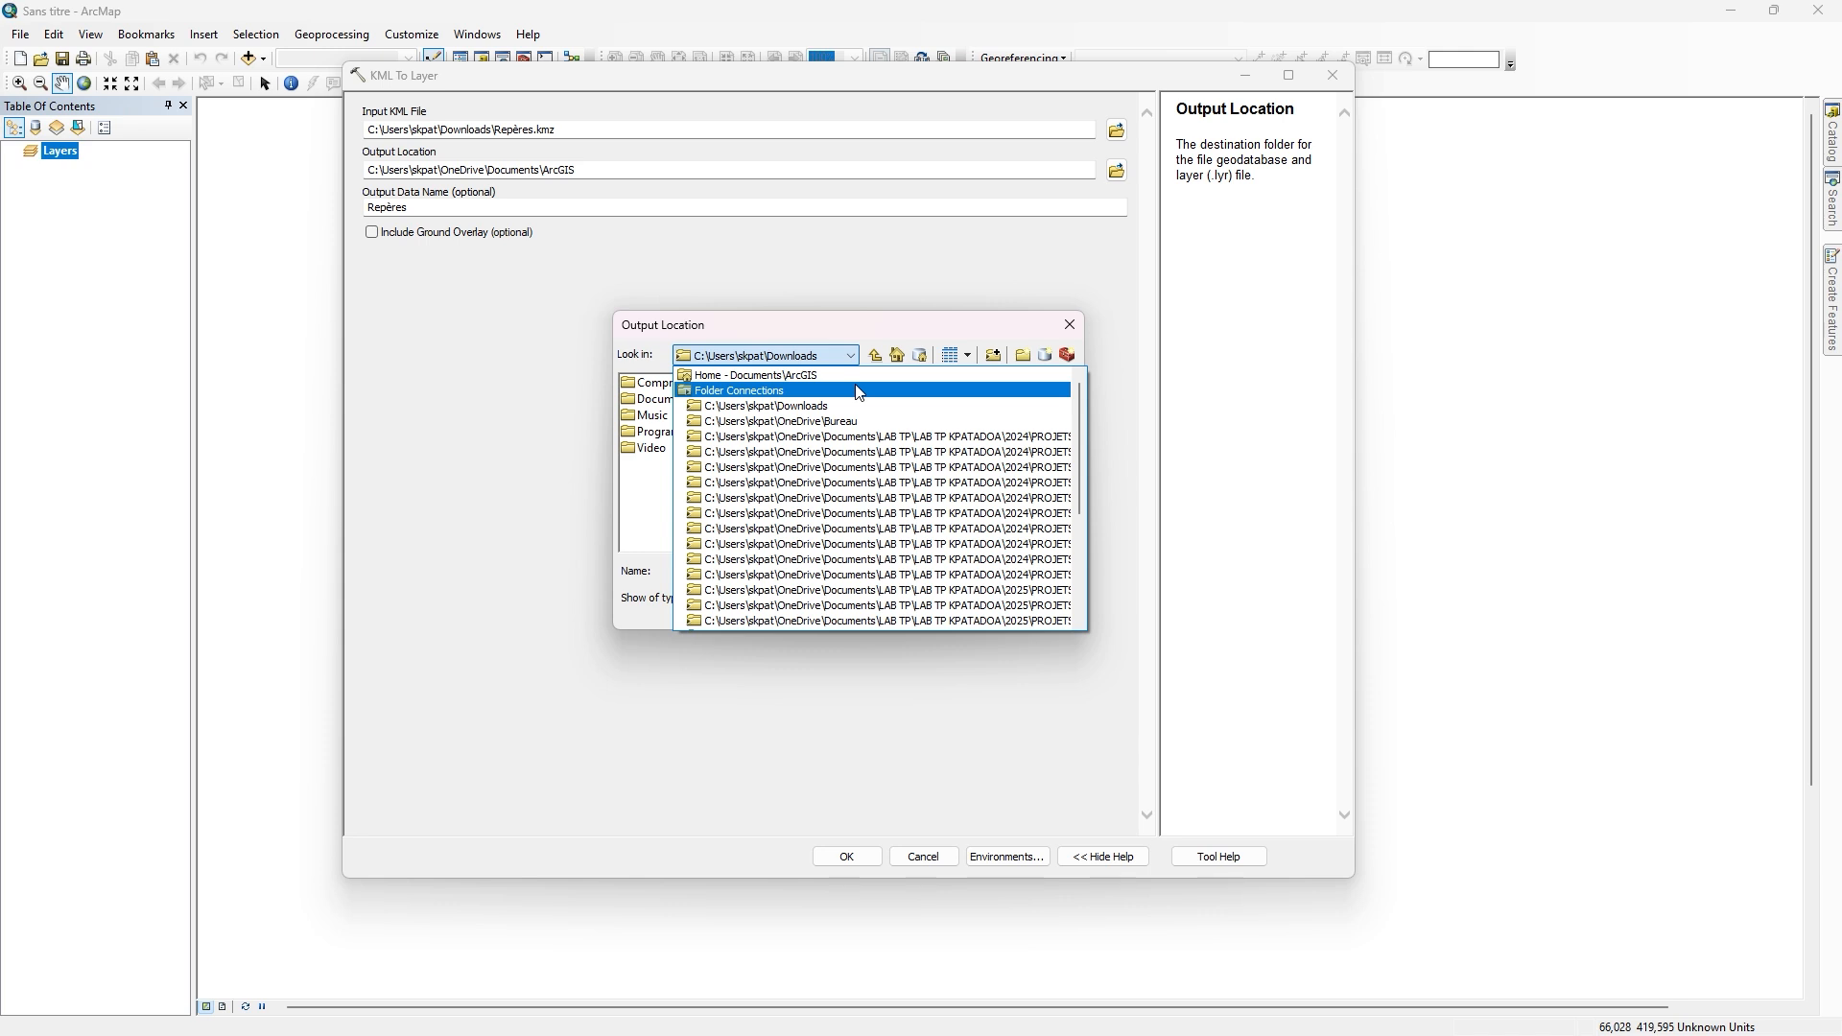
click(857, 391)
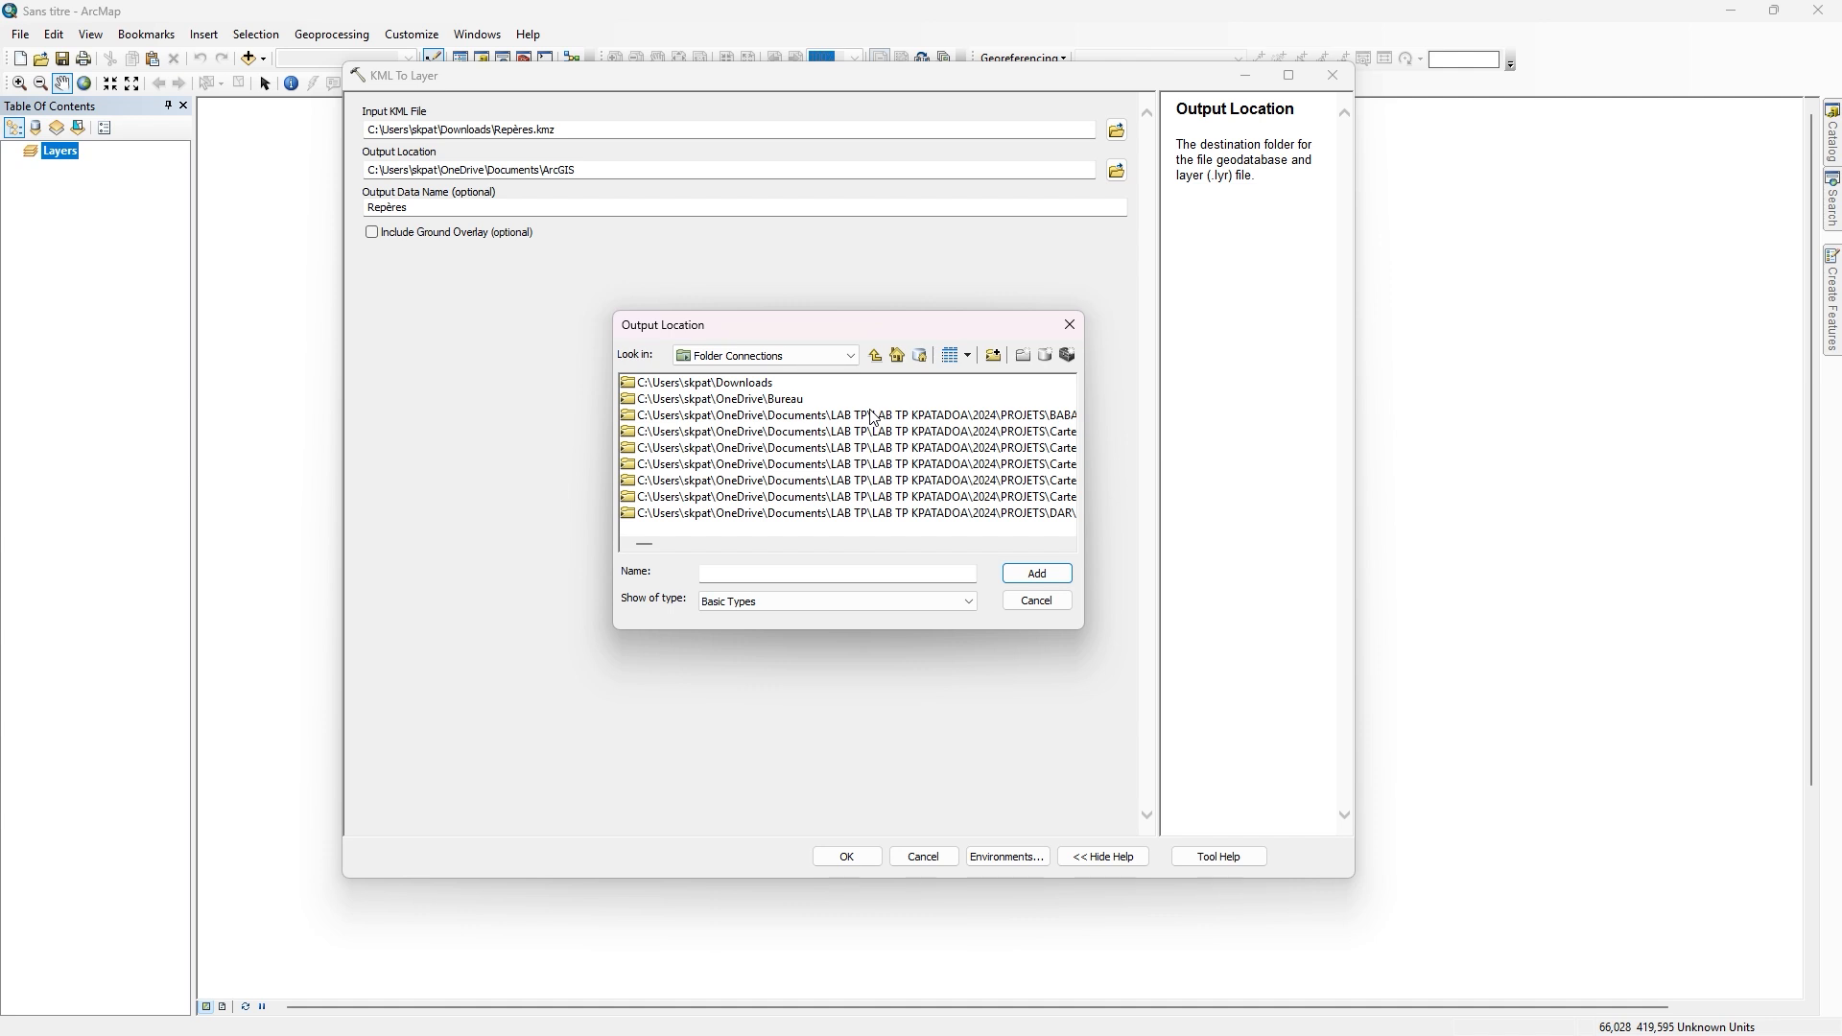
click(710, 386)
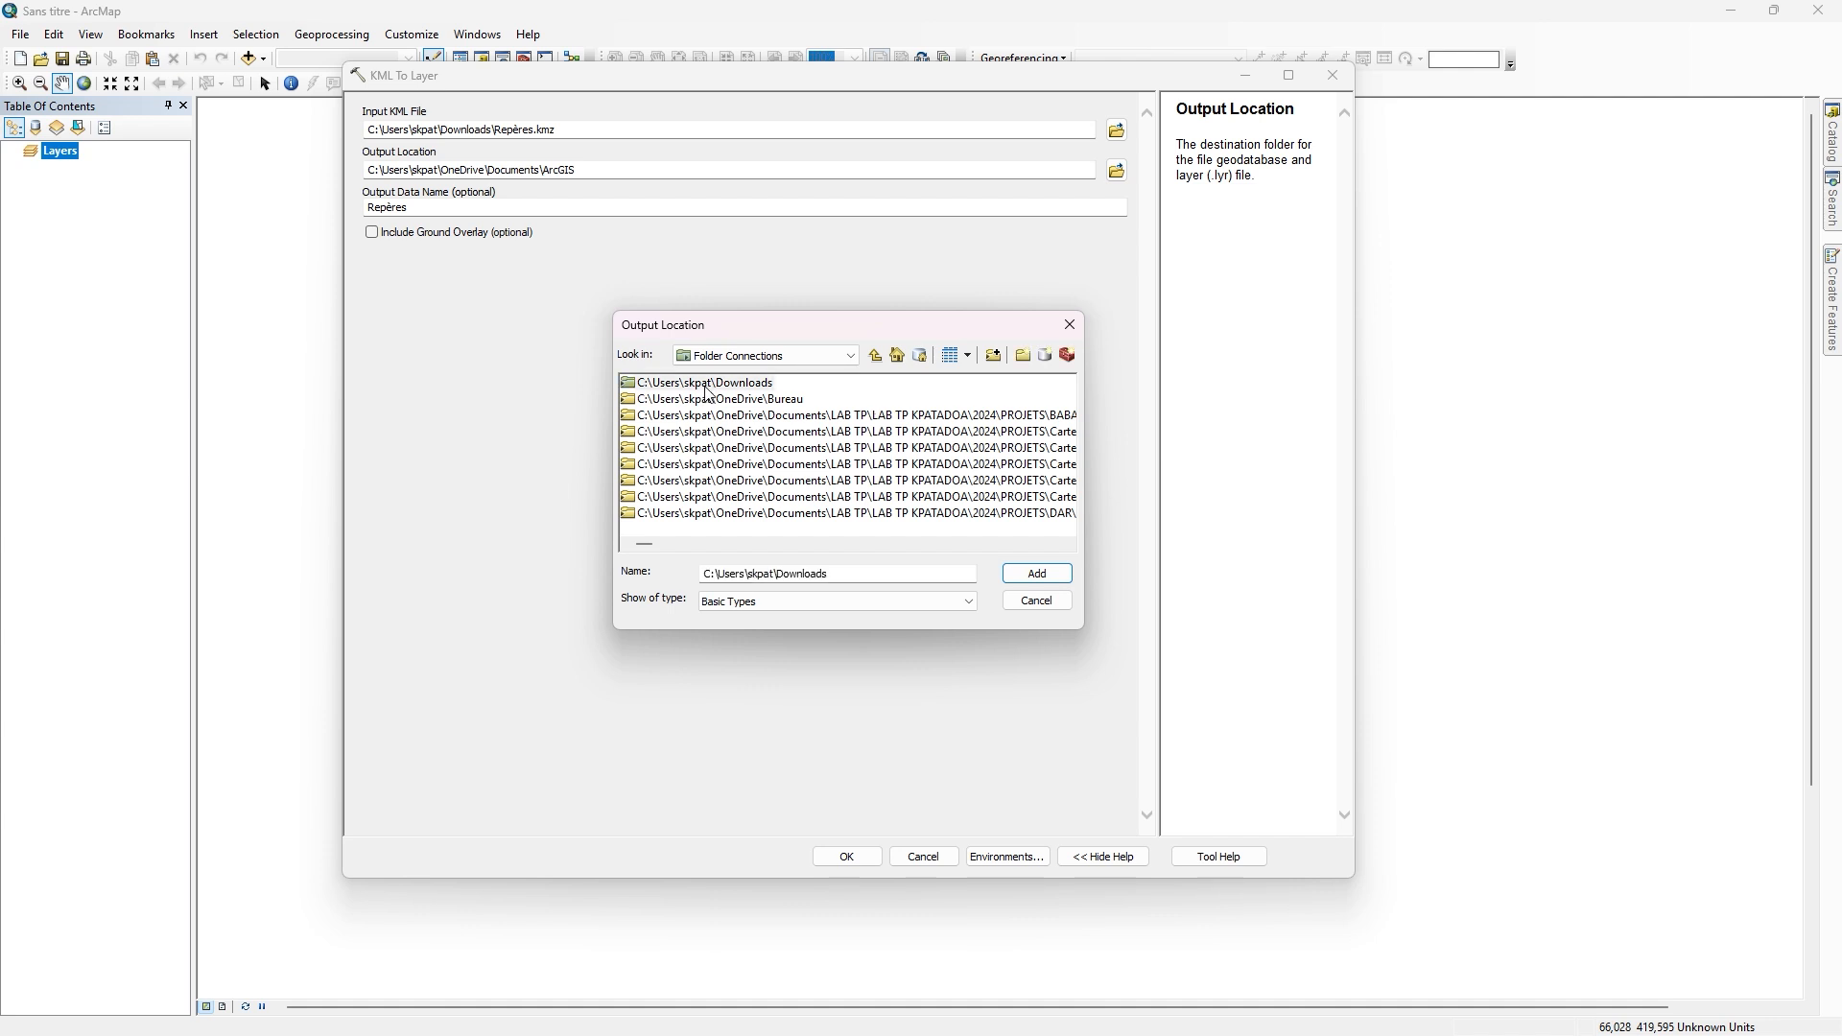
click(1029, 575)
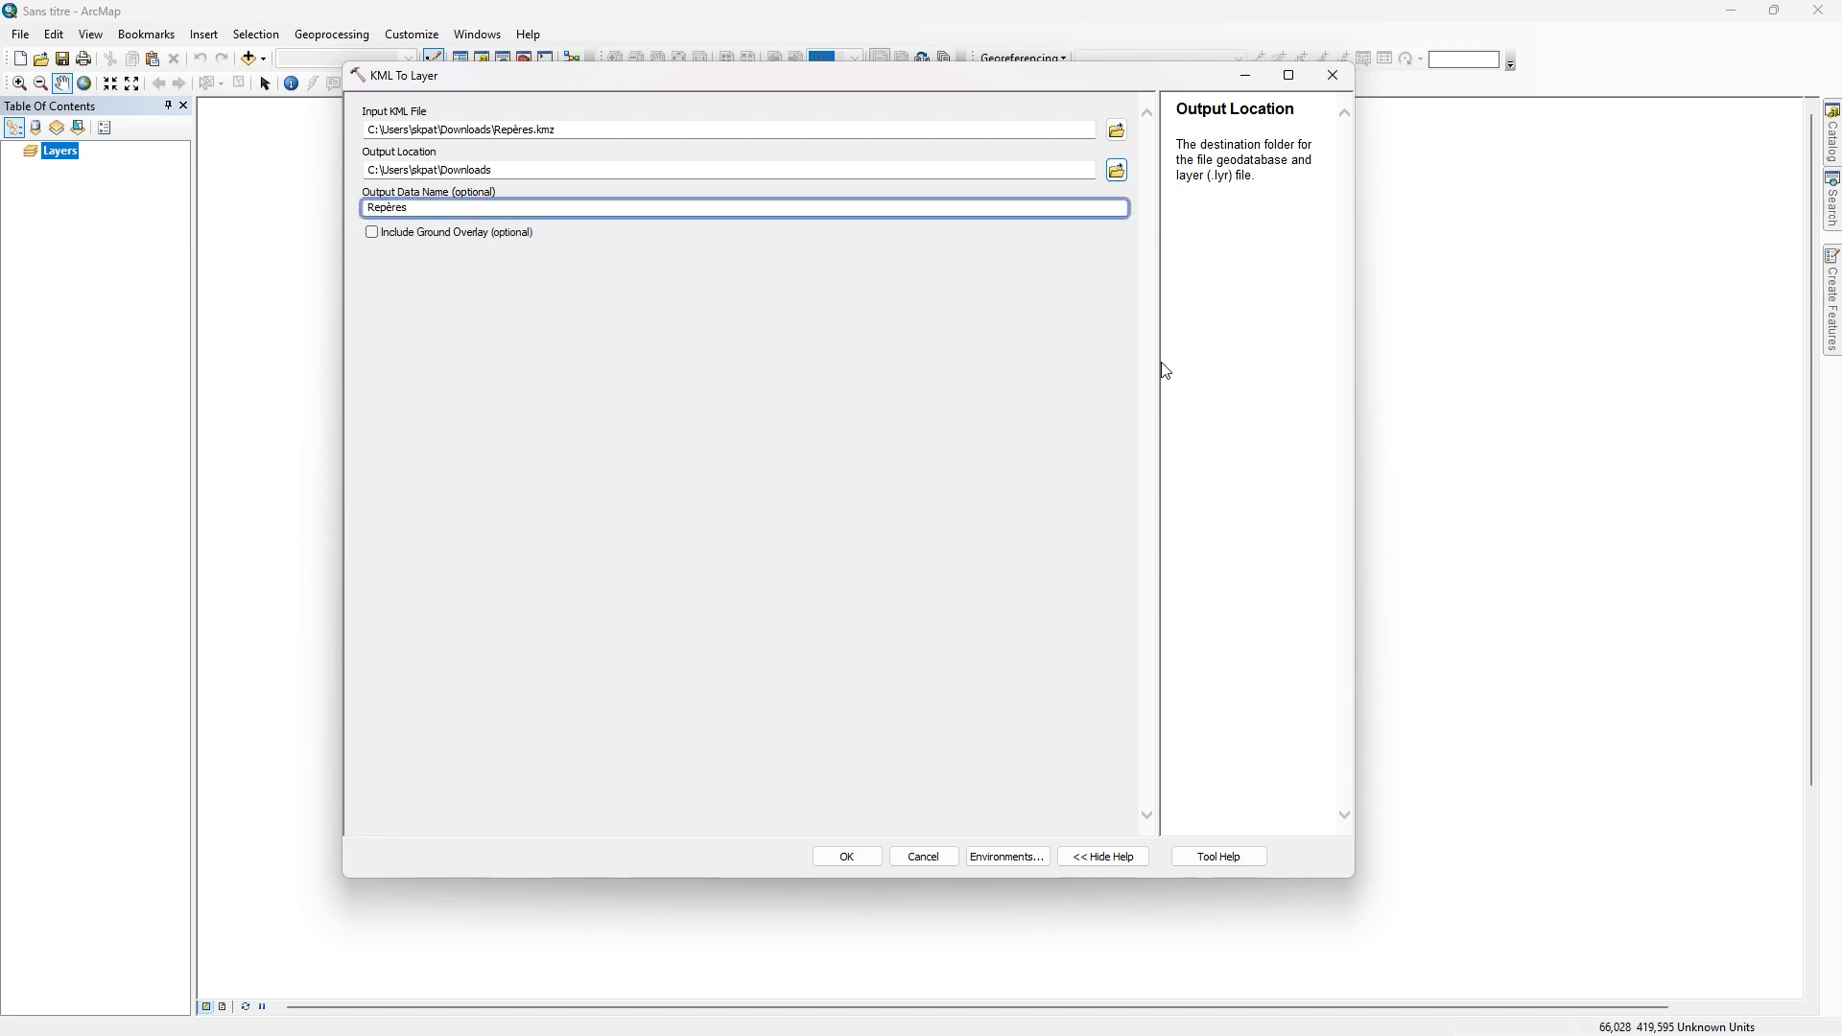
click(717, 212)
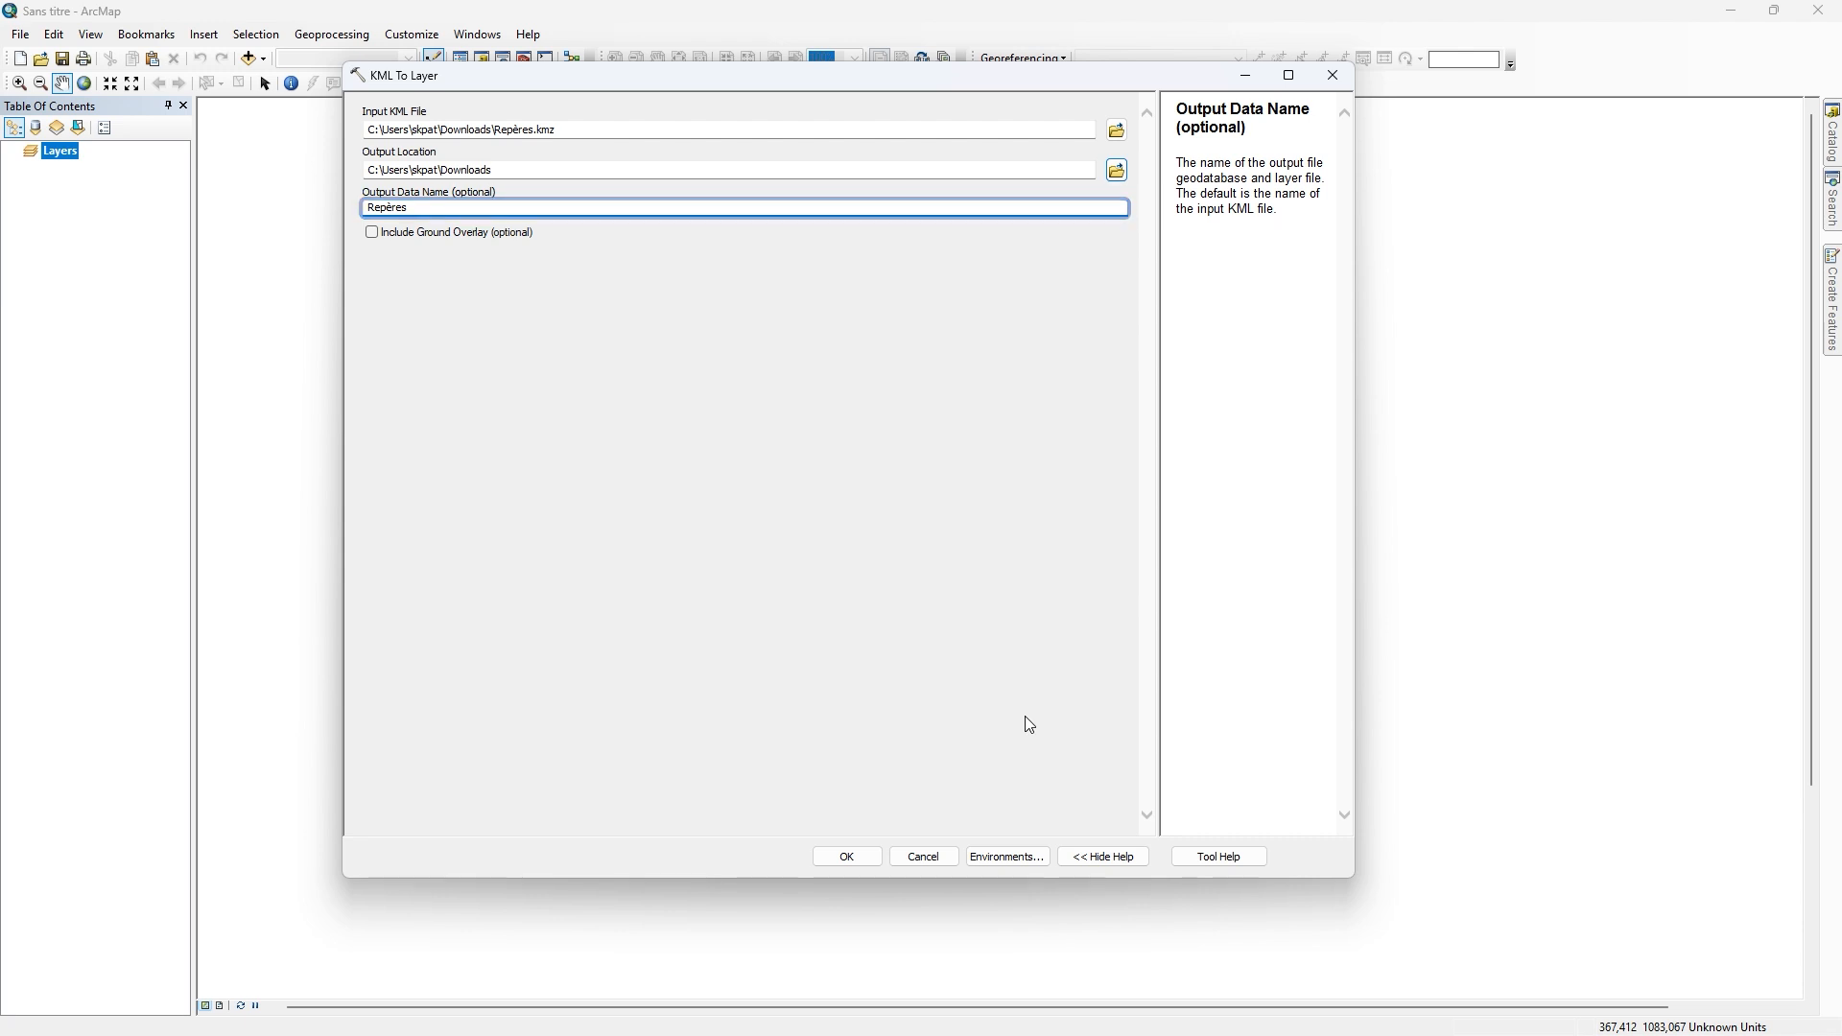
click(844, 857)
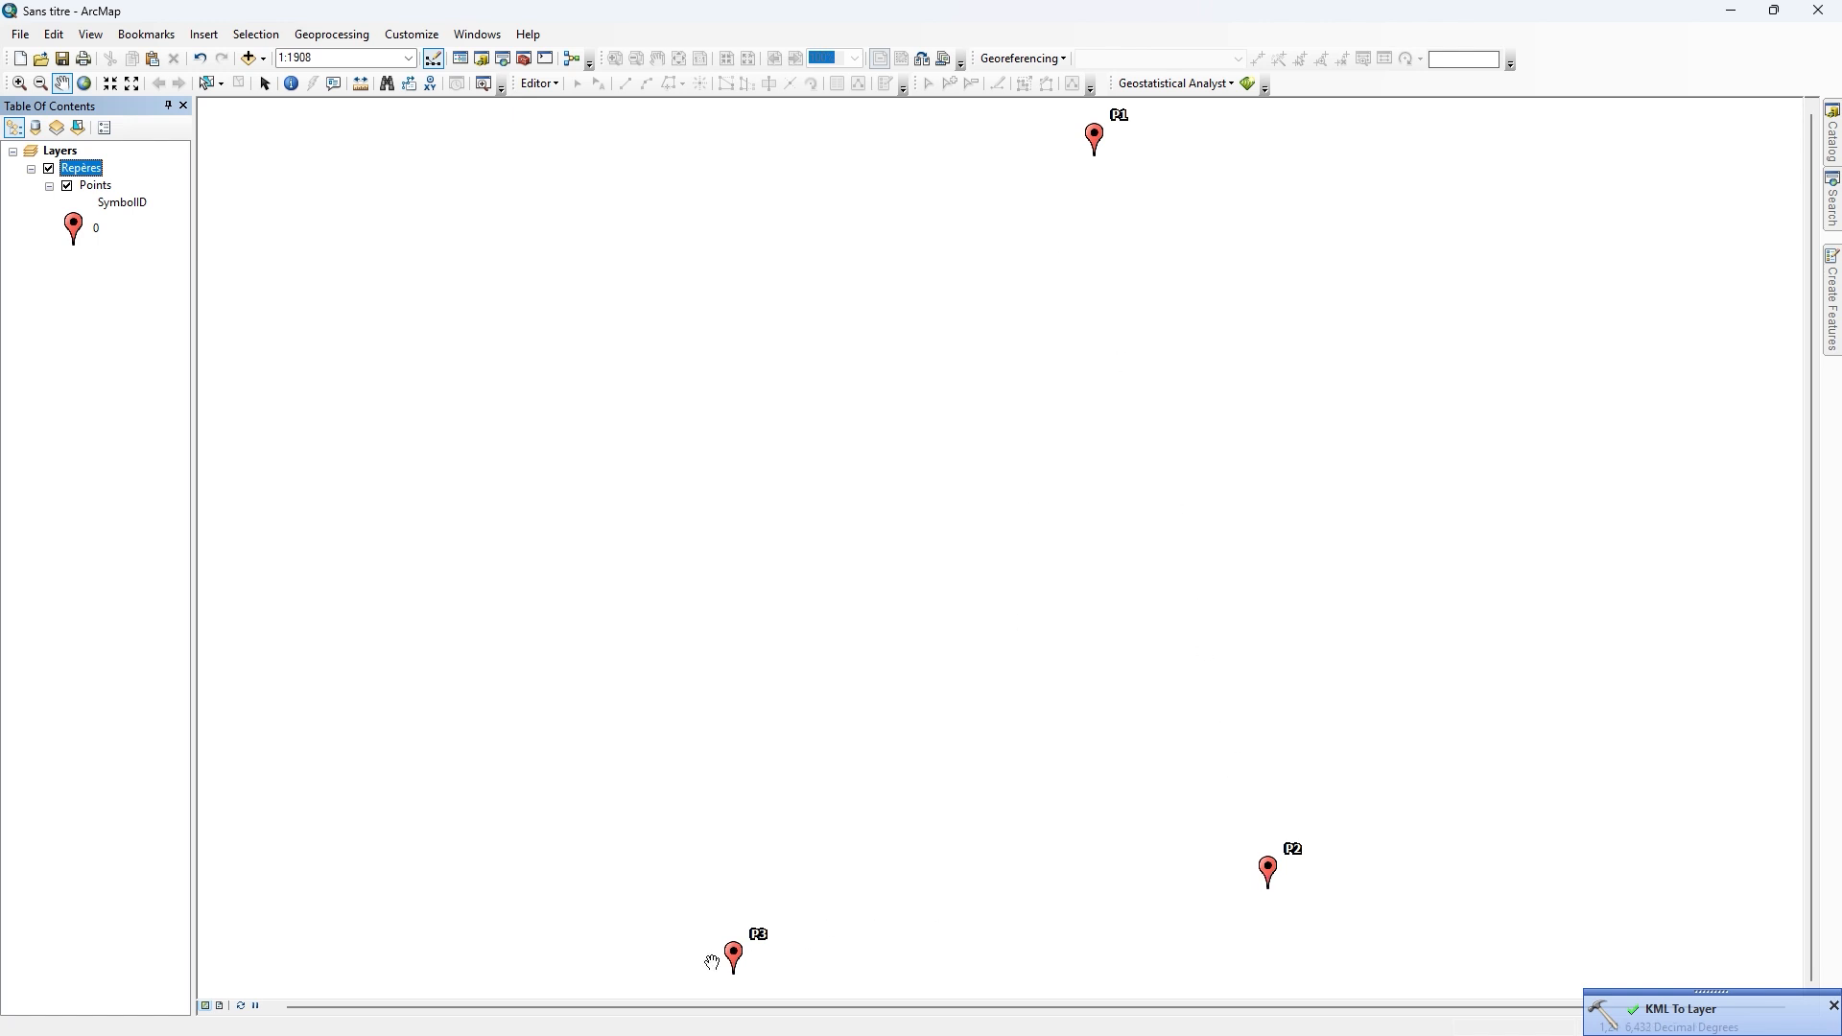
Step: Open the attribute table of the Points layer in the Repères group
scroll(1246, 567, up, 1)
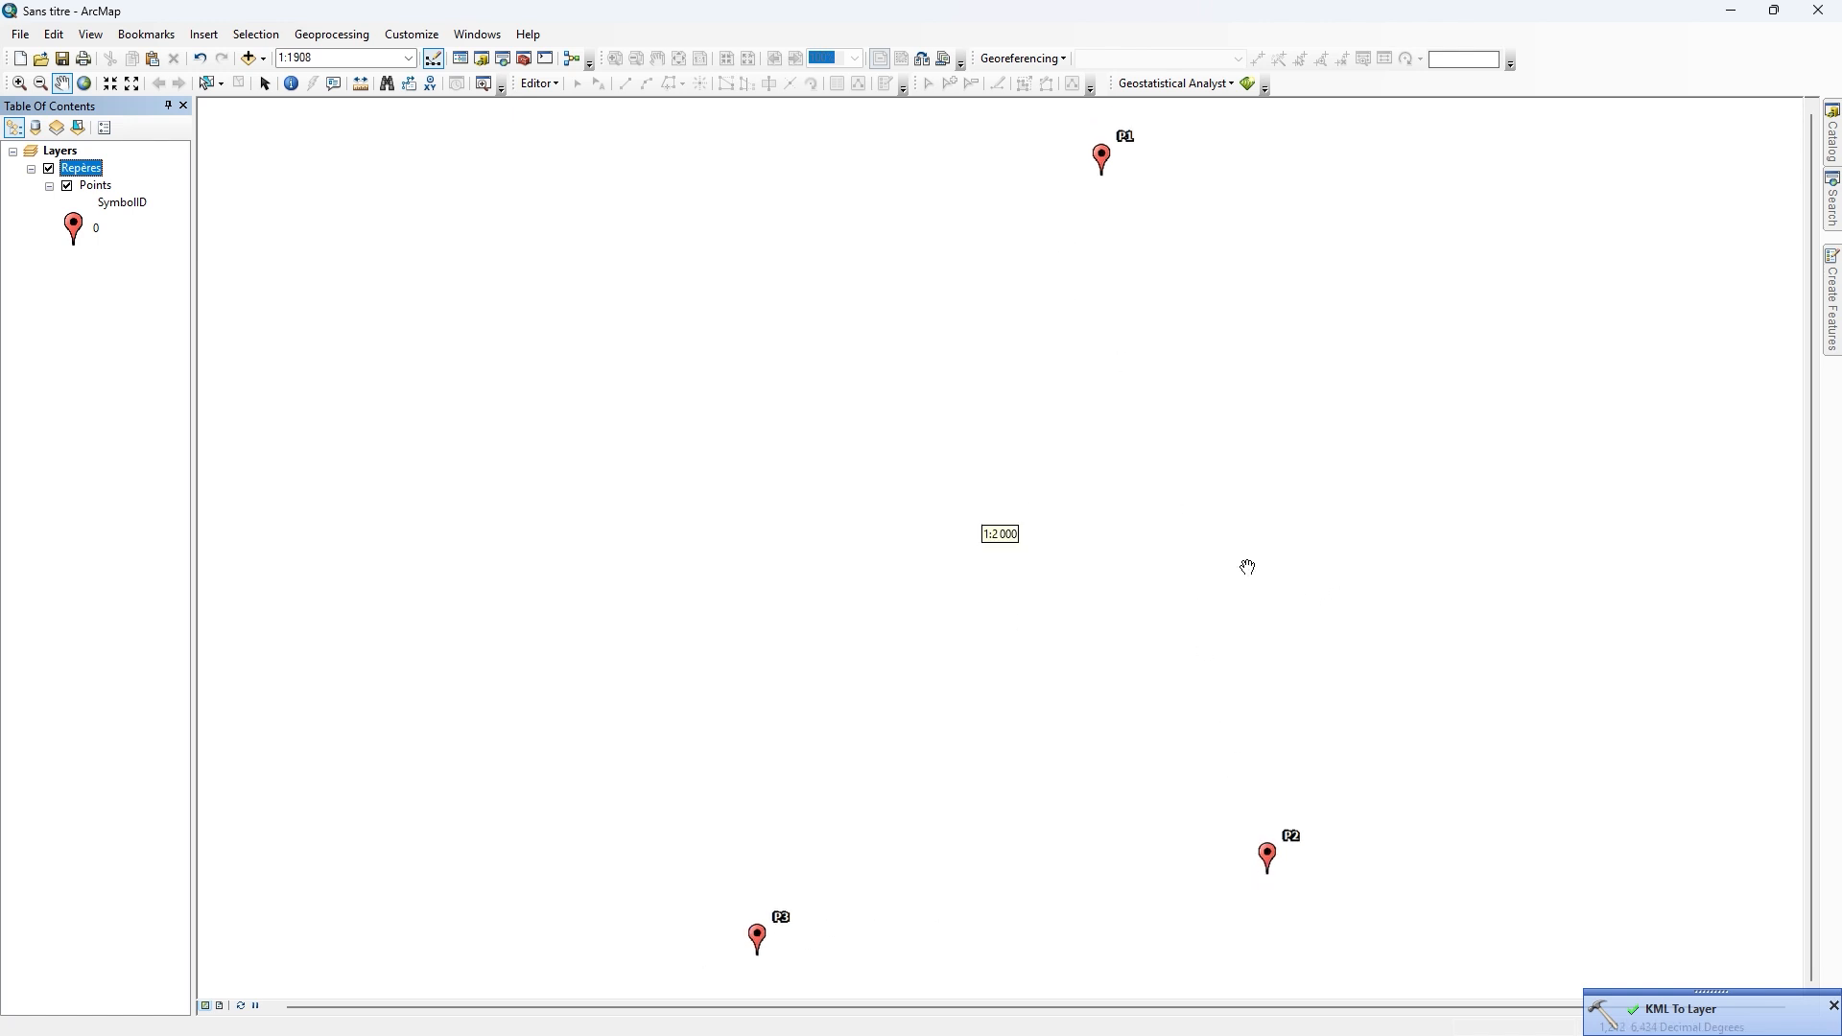
scroll(1265, 543, up, 1)
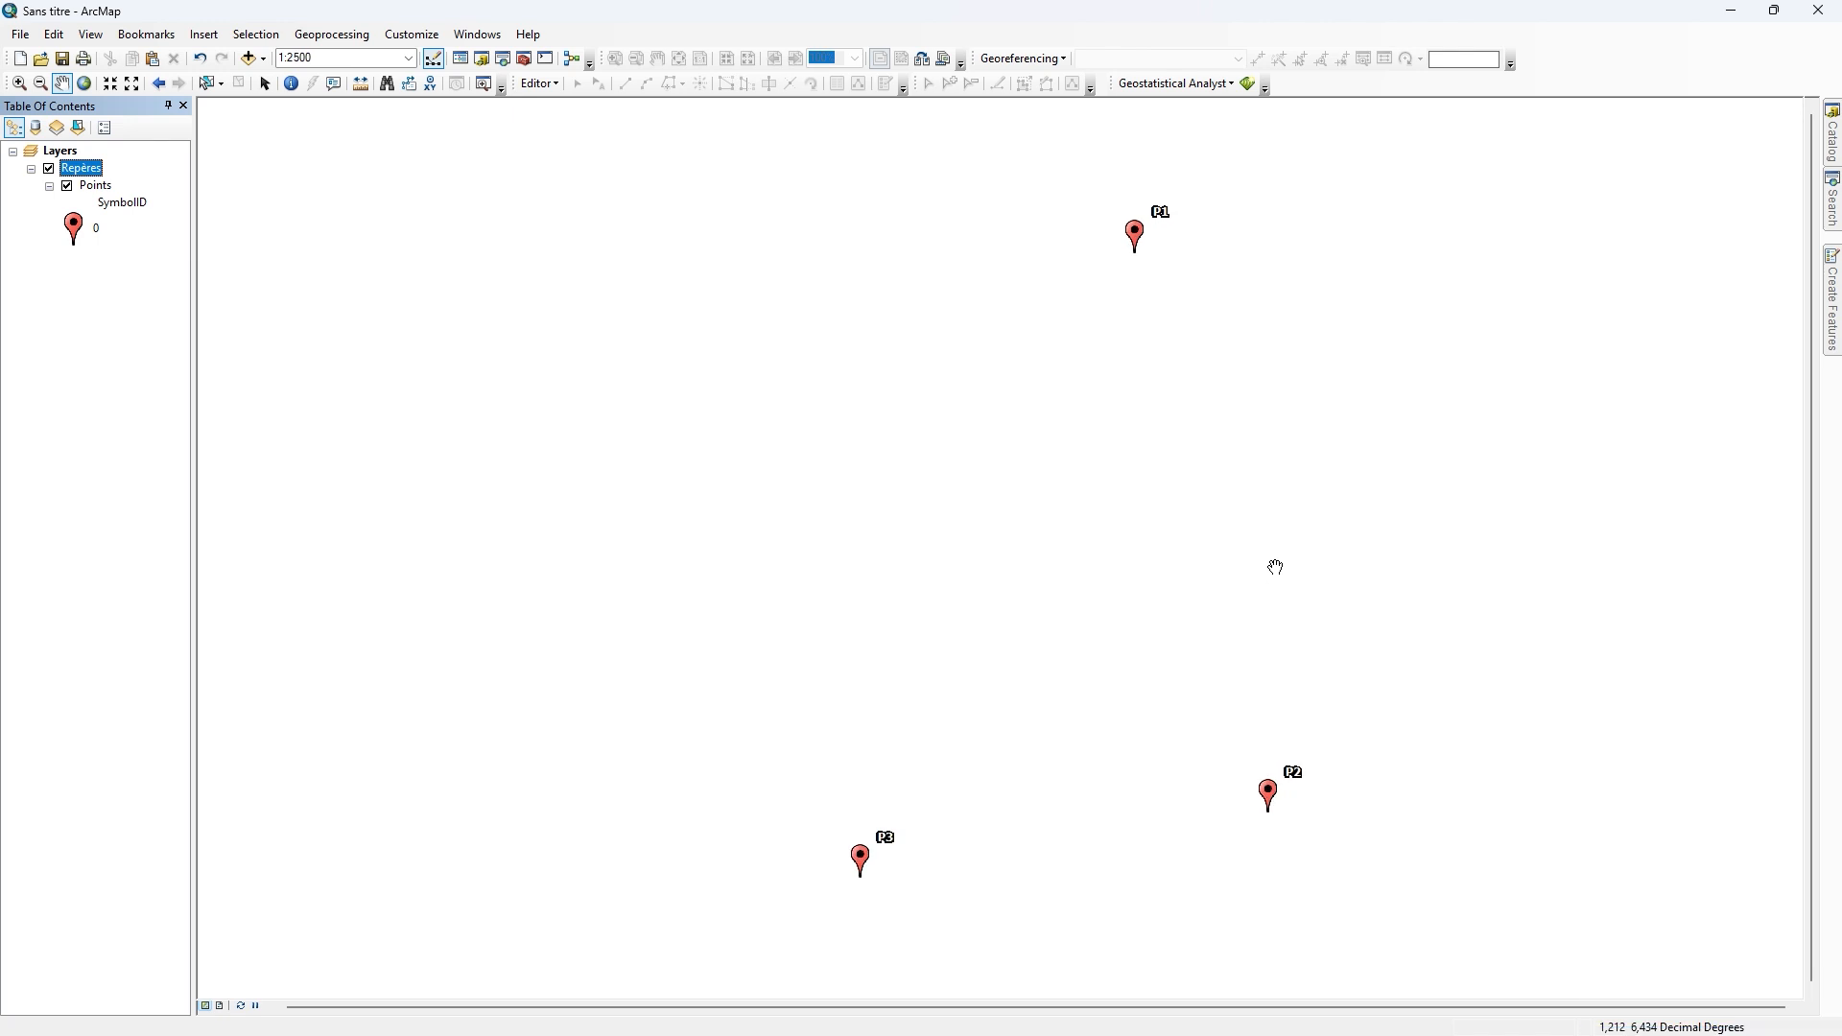
scroll(1227, 557, up, 1)
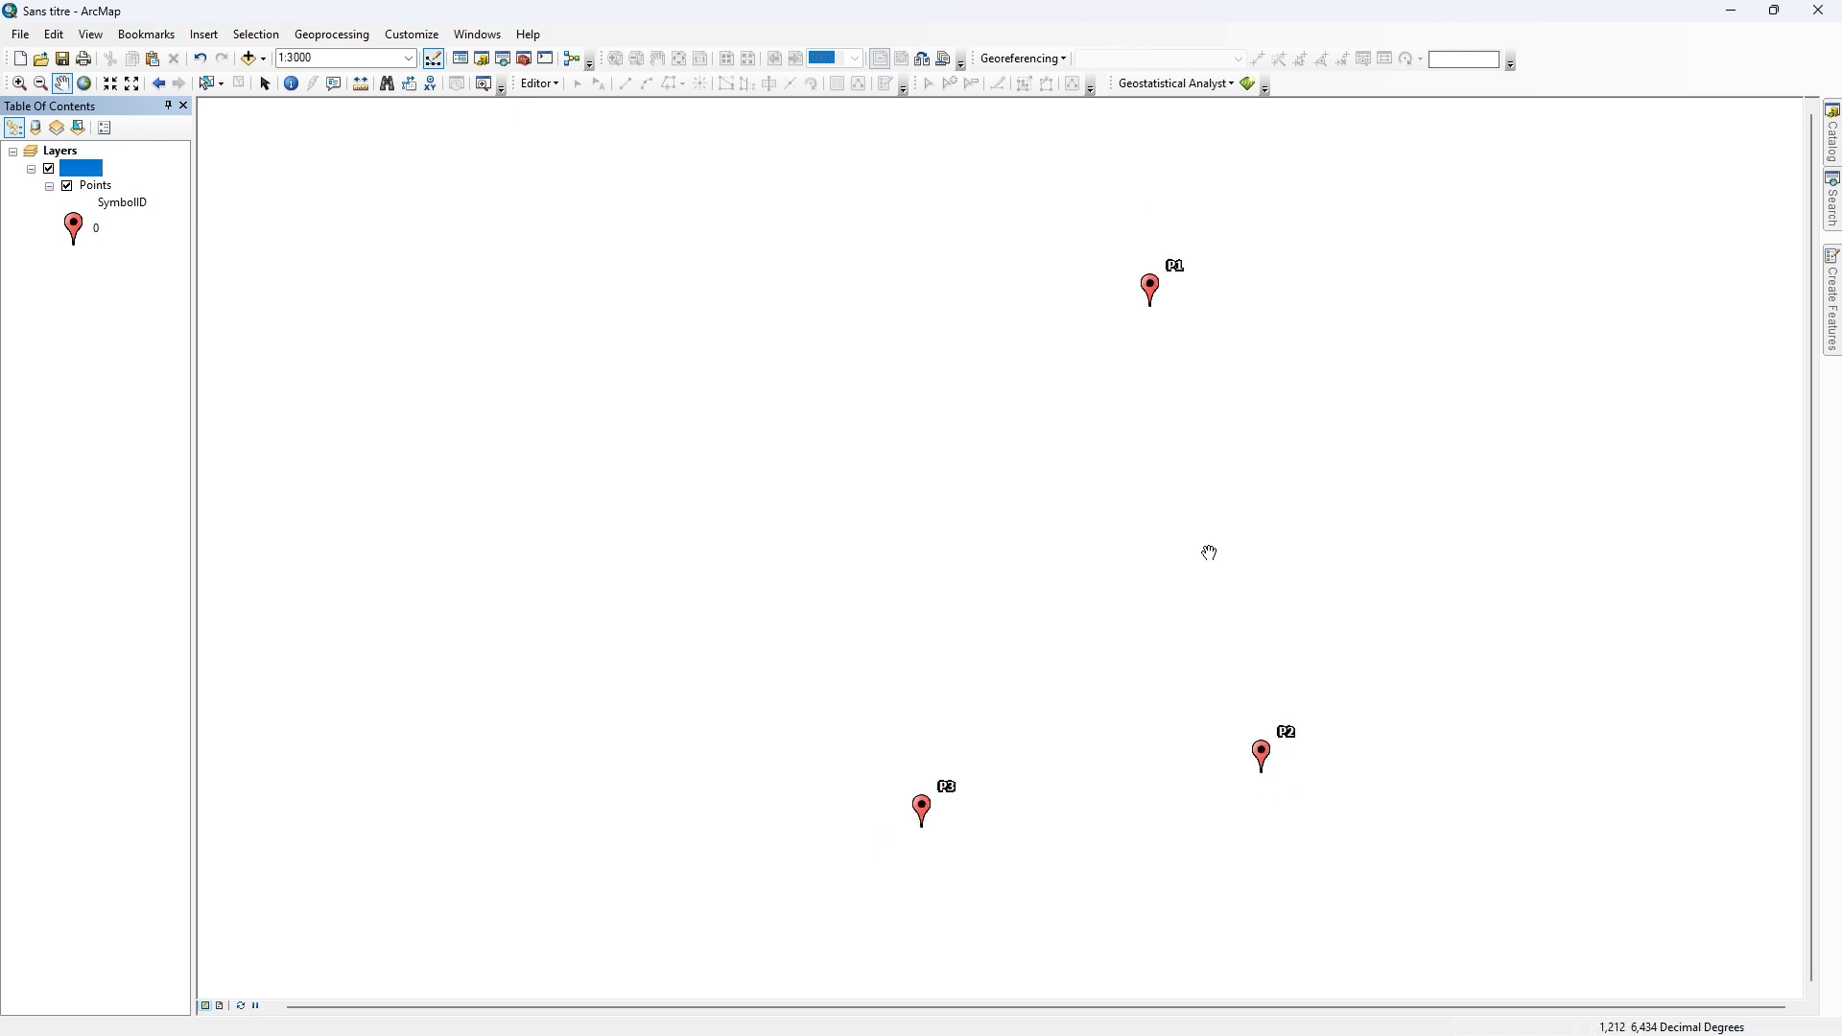
drag(1209, 552, 991, 542)
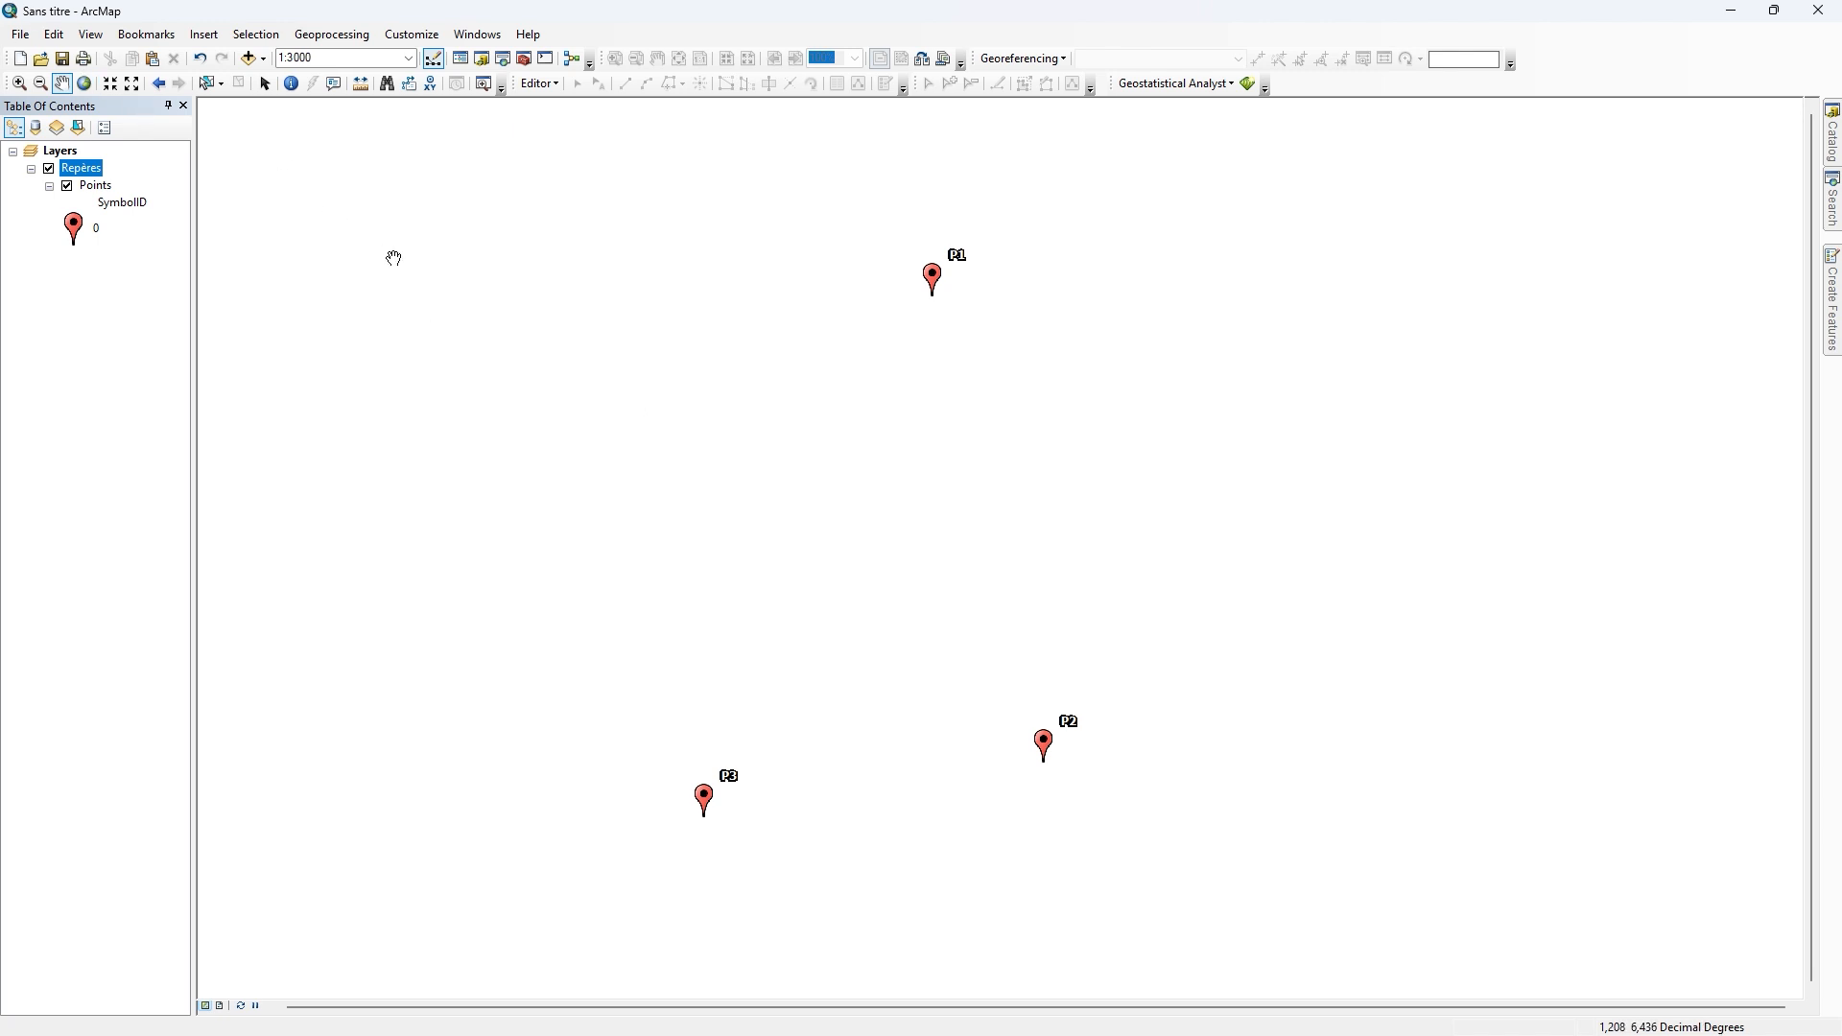
click(96, 186)
right_click(98, 188)
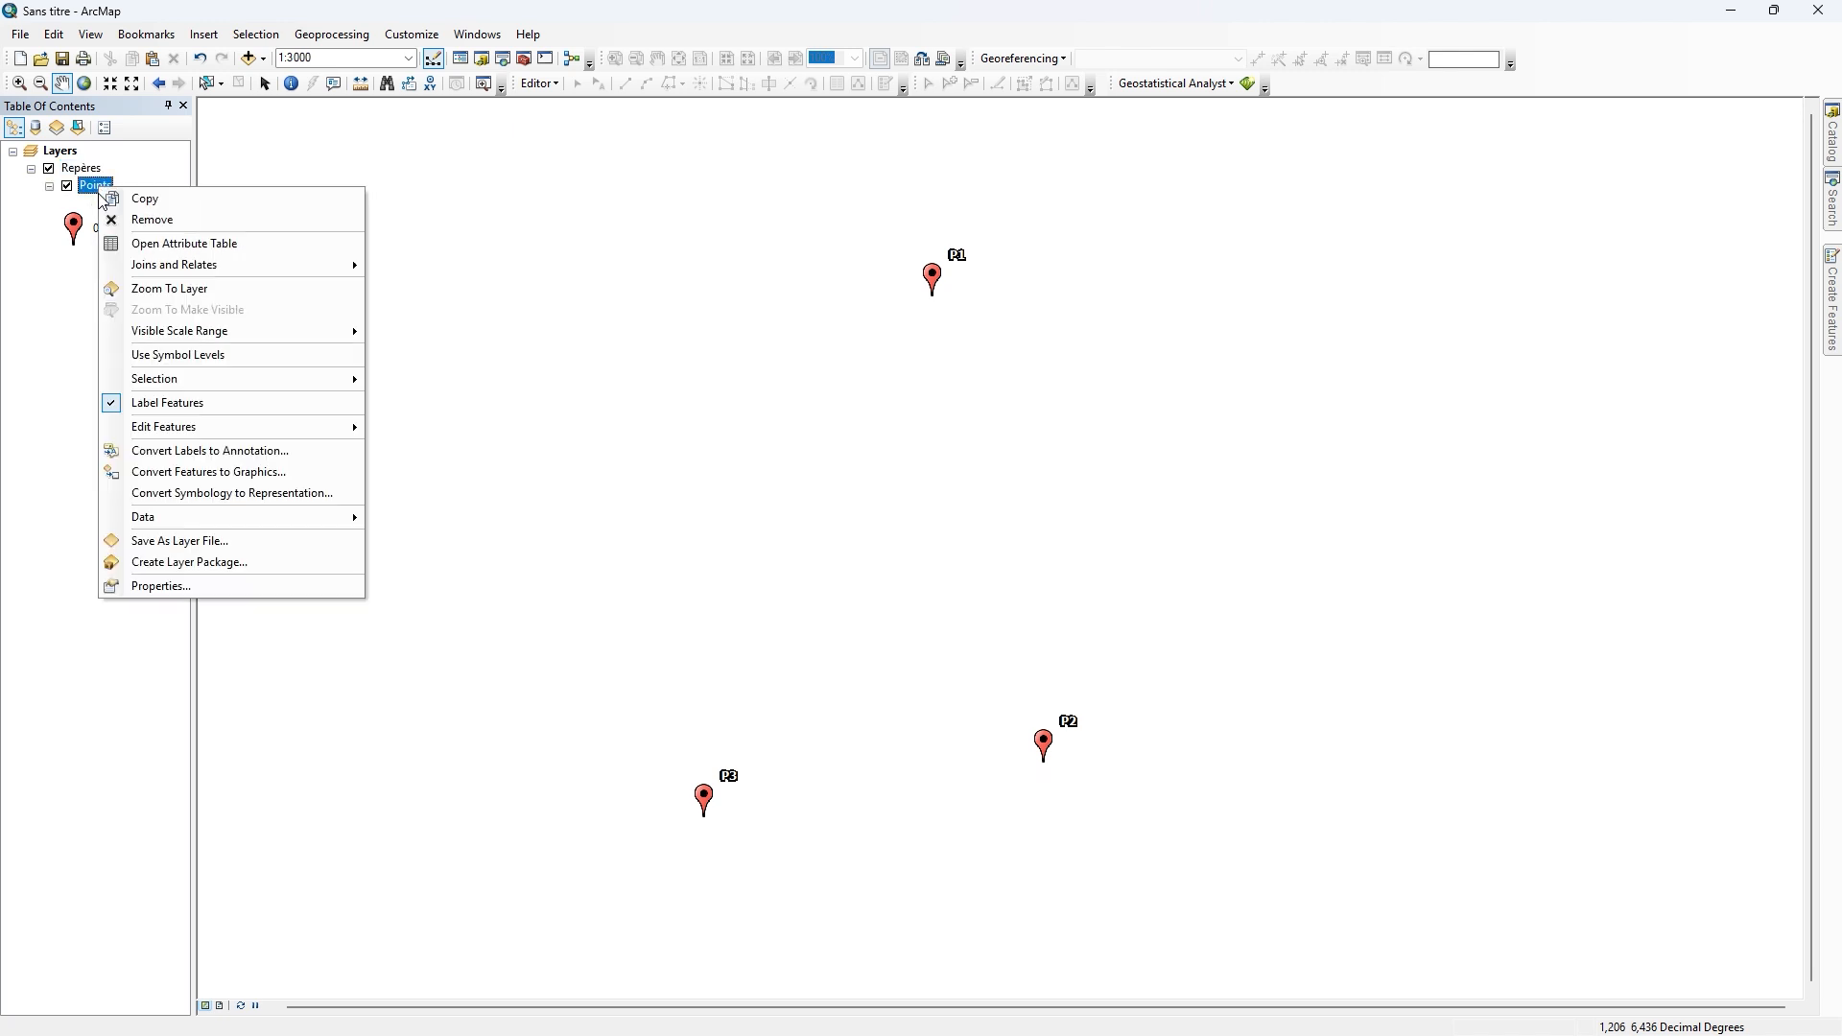
click(265, 244)
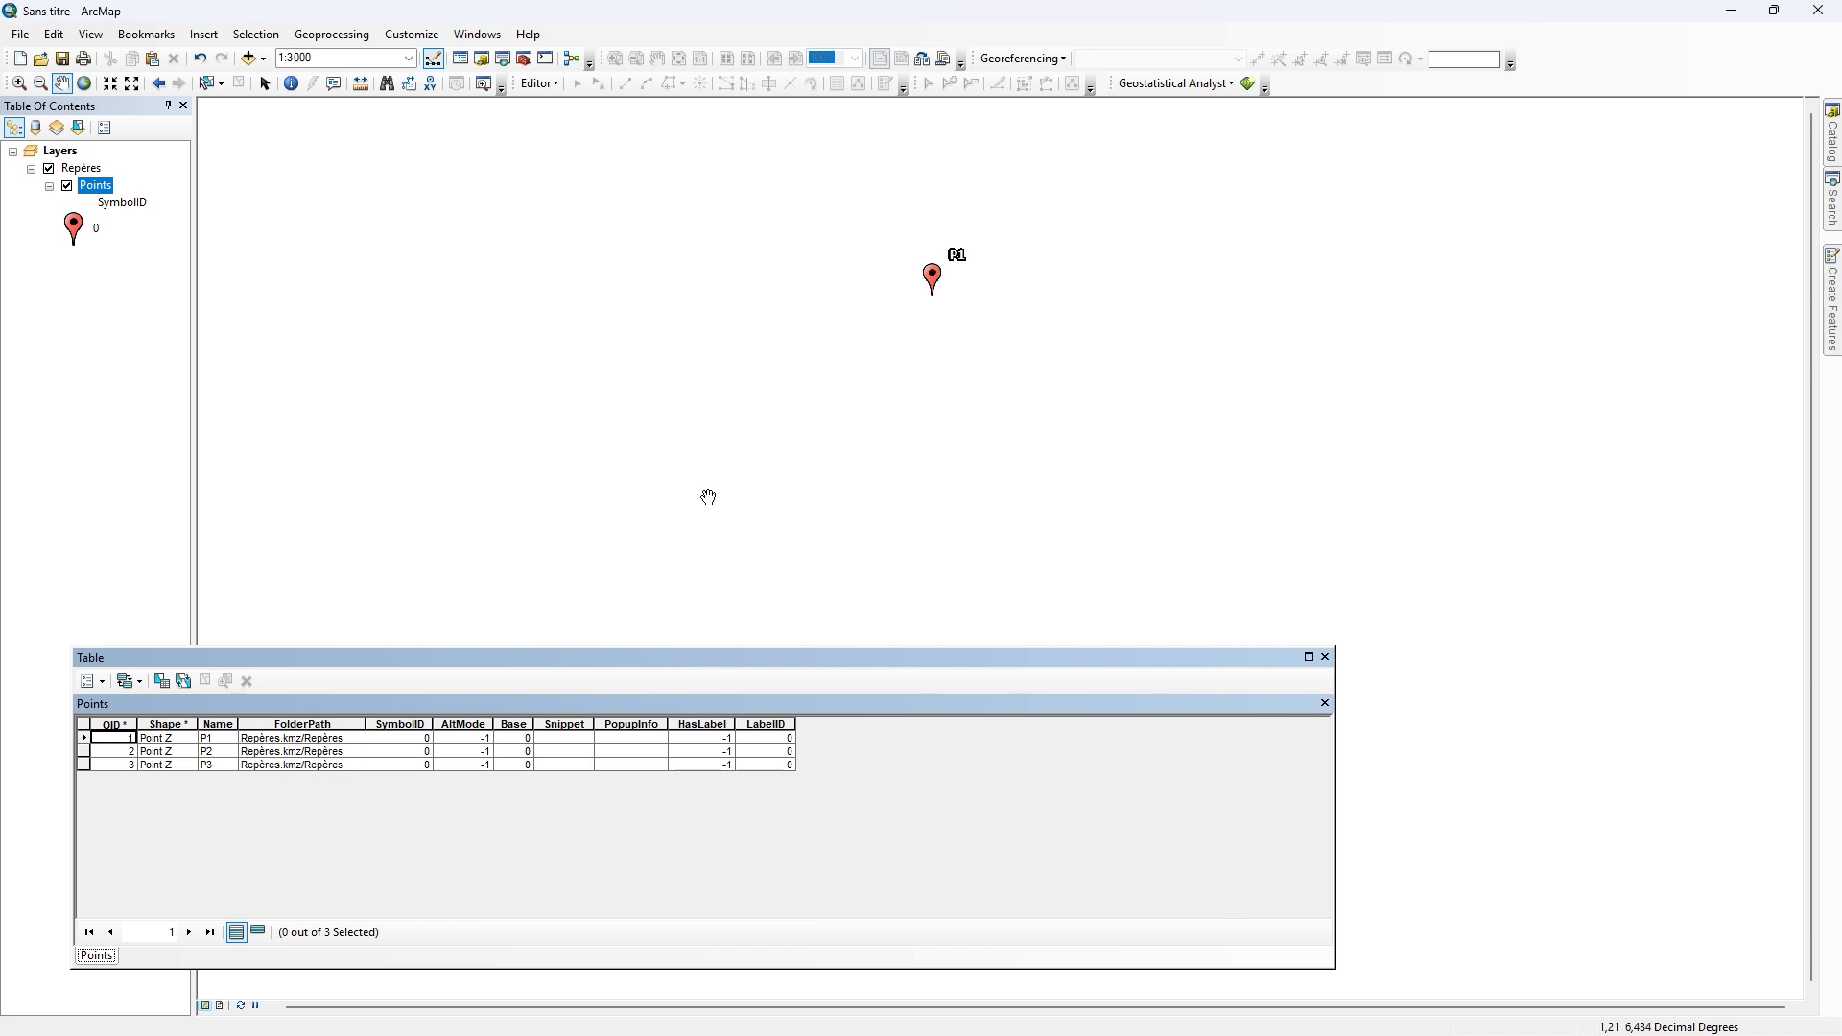
Step: Add a field named X of type Double to the Points attribute table
click(89, 682)
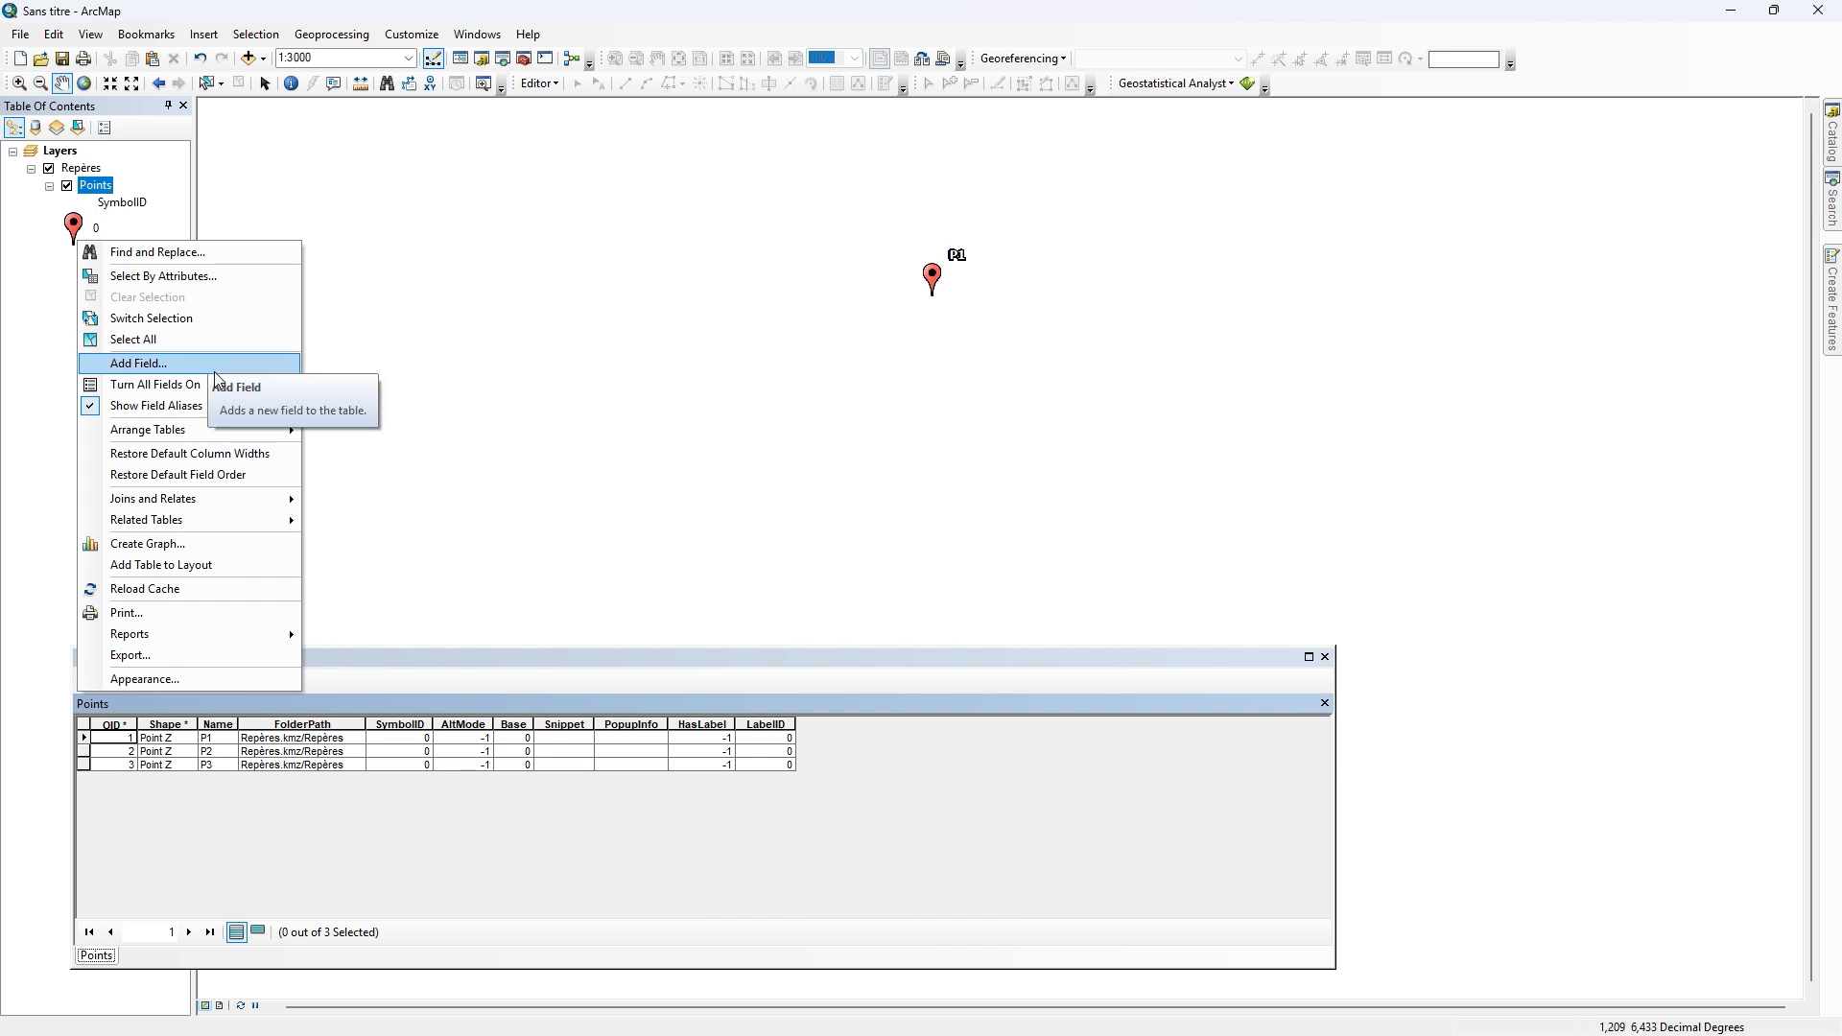
click(247, 364)
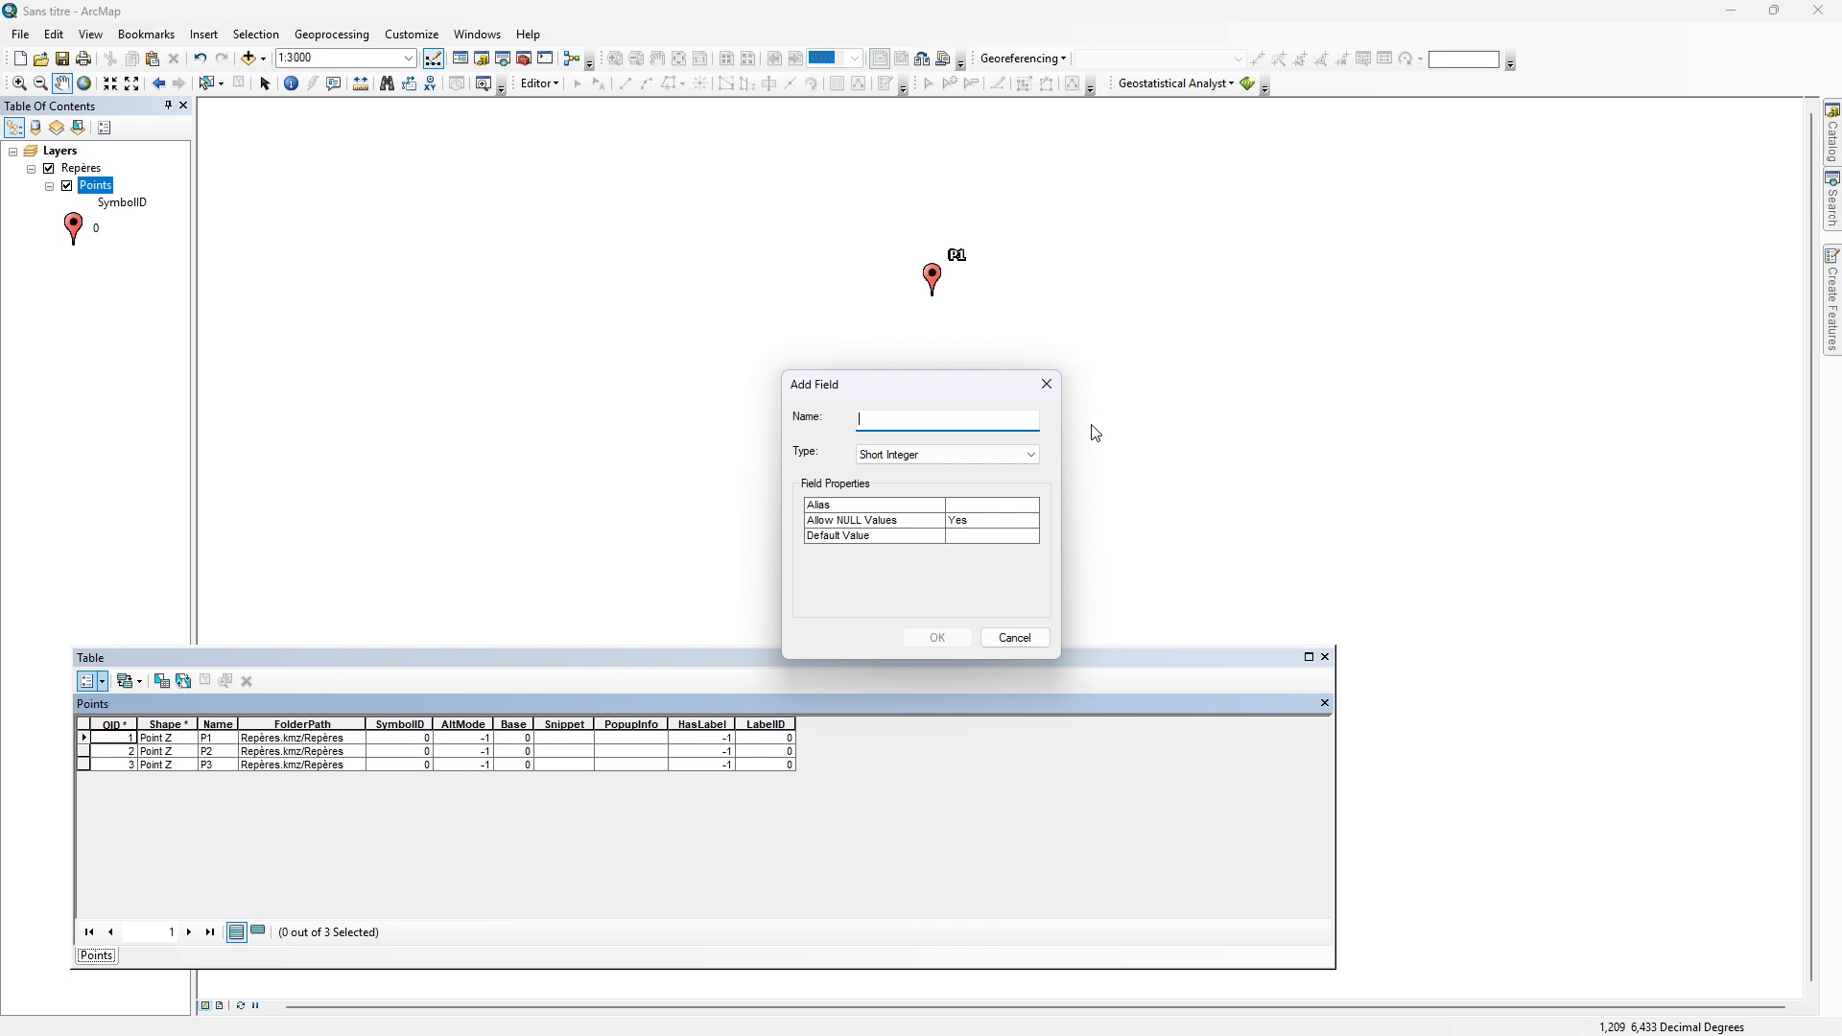
text(X)
click(954, 462)
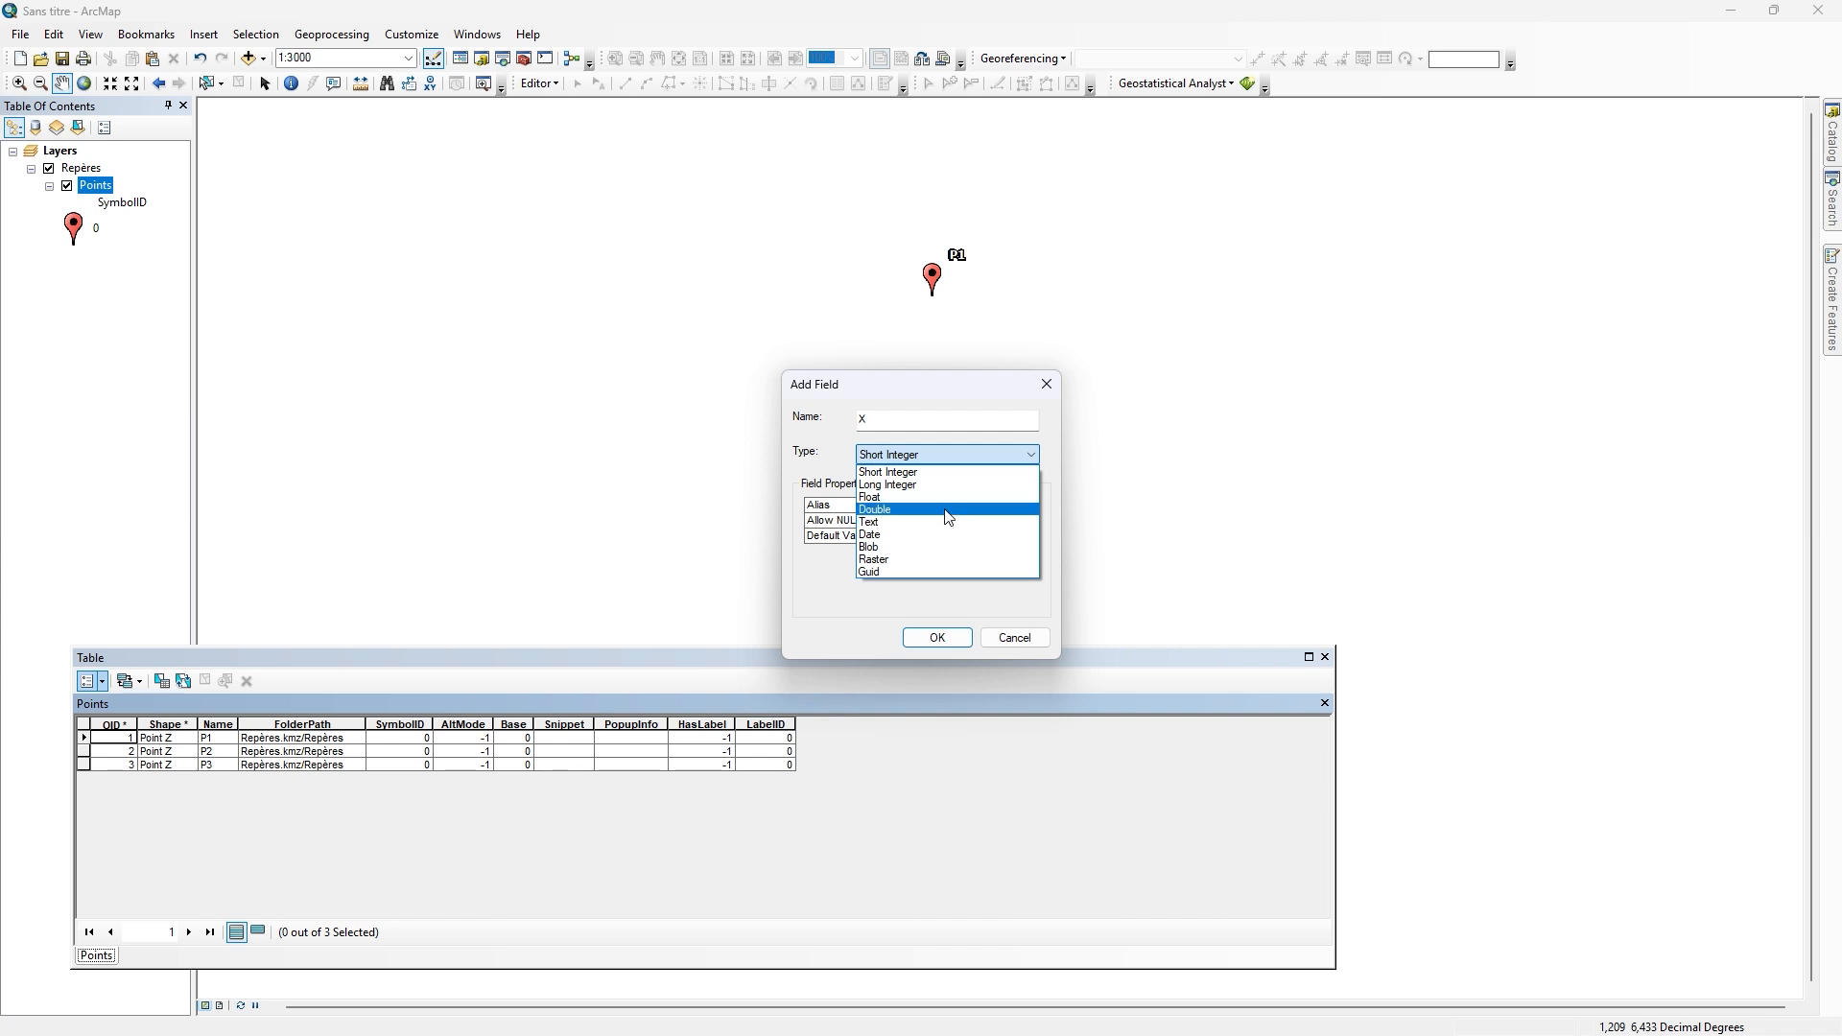
click(948, 510)
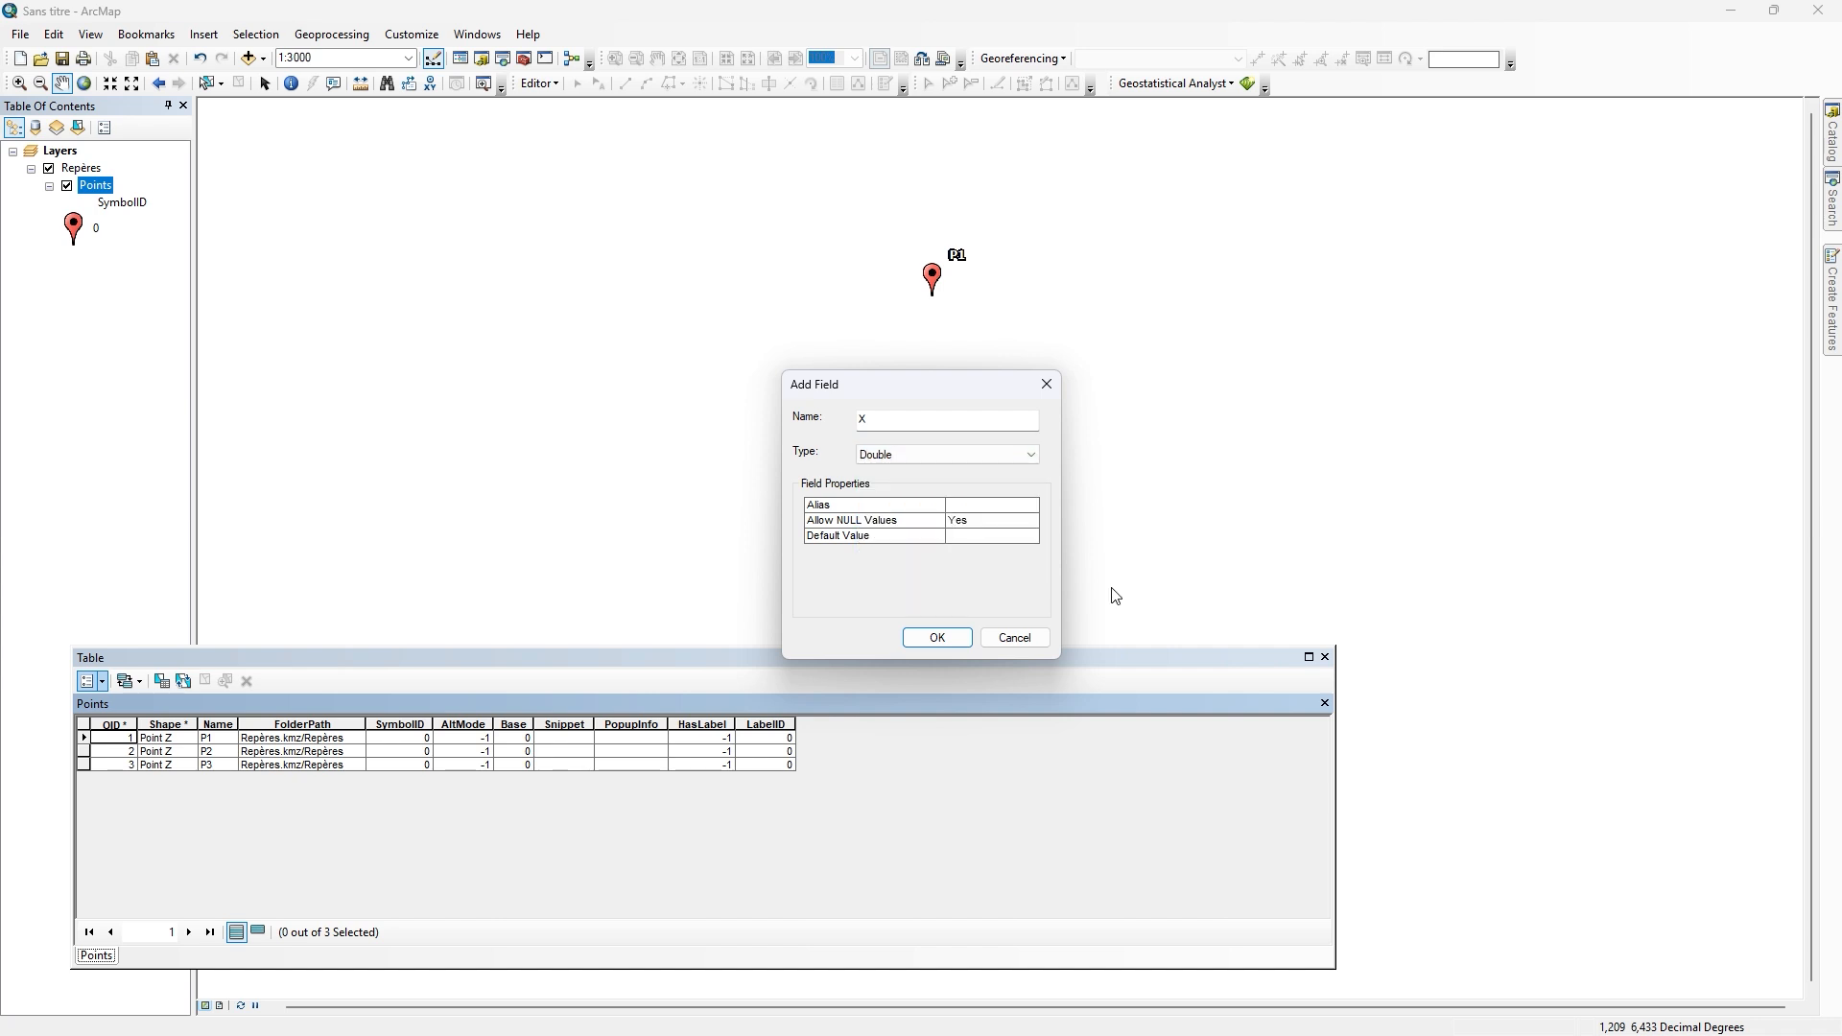
click(938, 639)
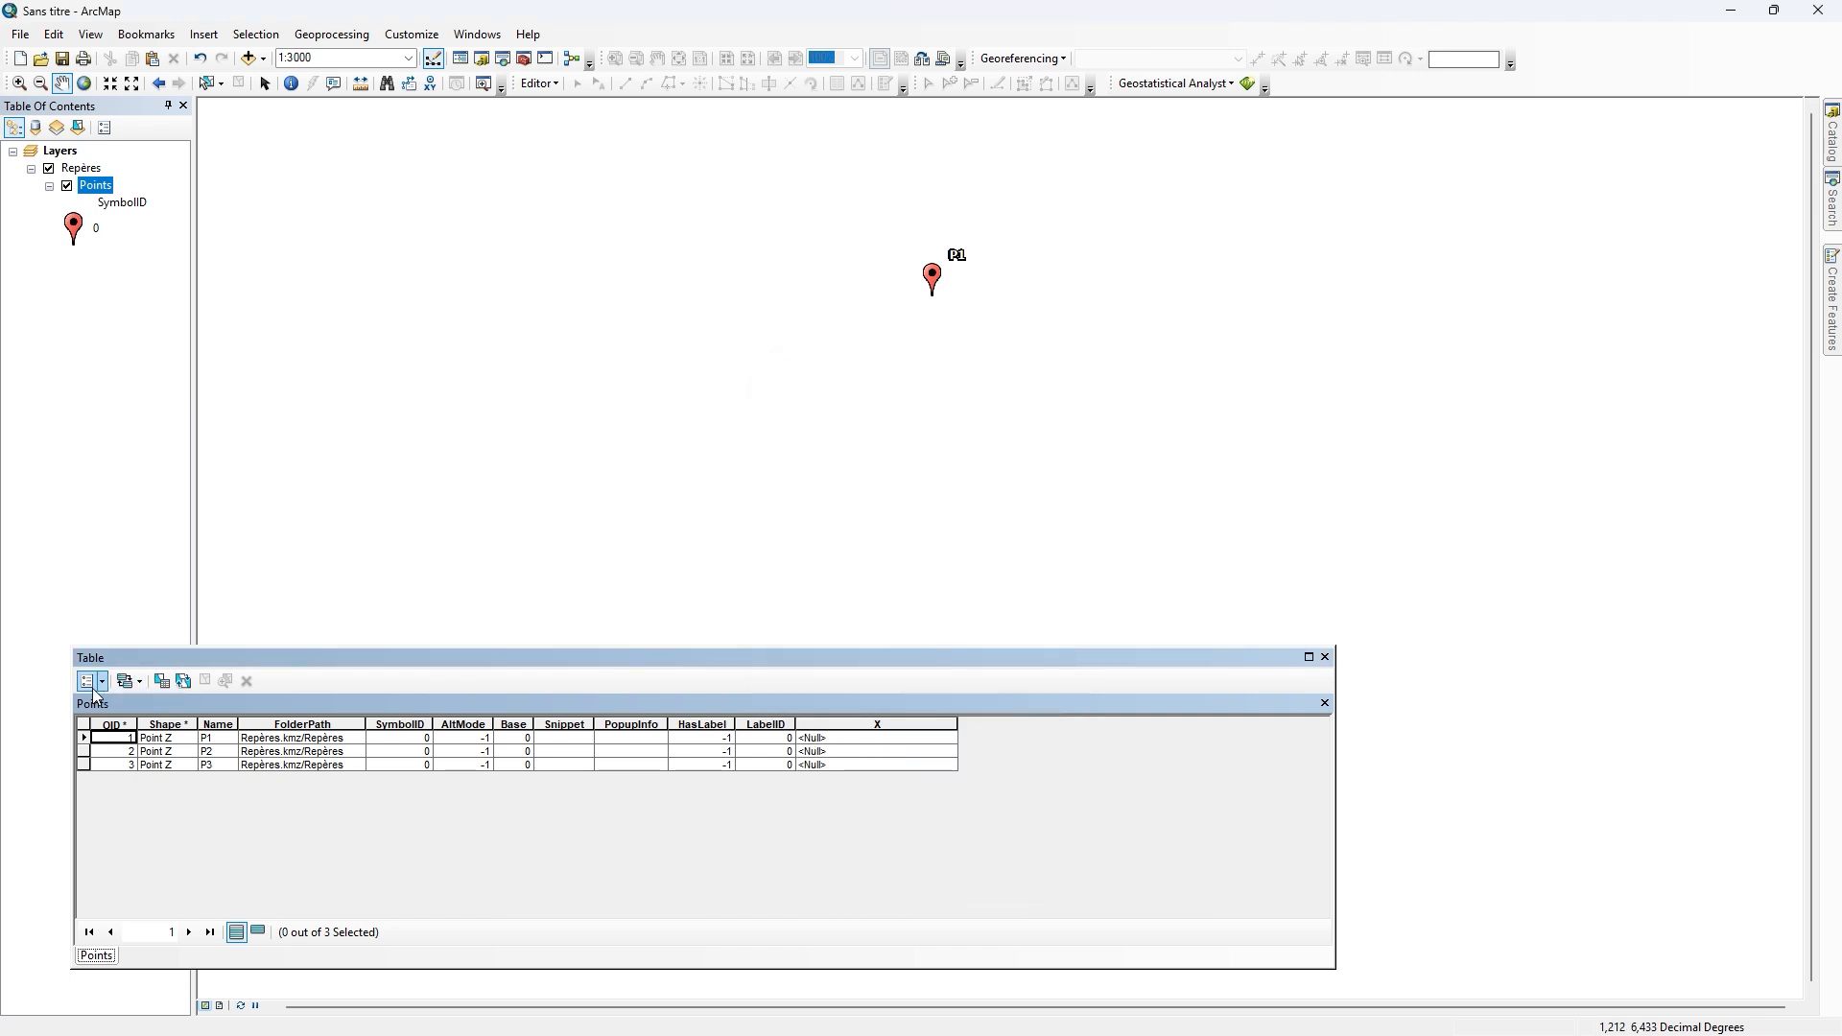
Step: Add a field named Y of type Double to the Points attribute table
click(92, 681)
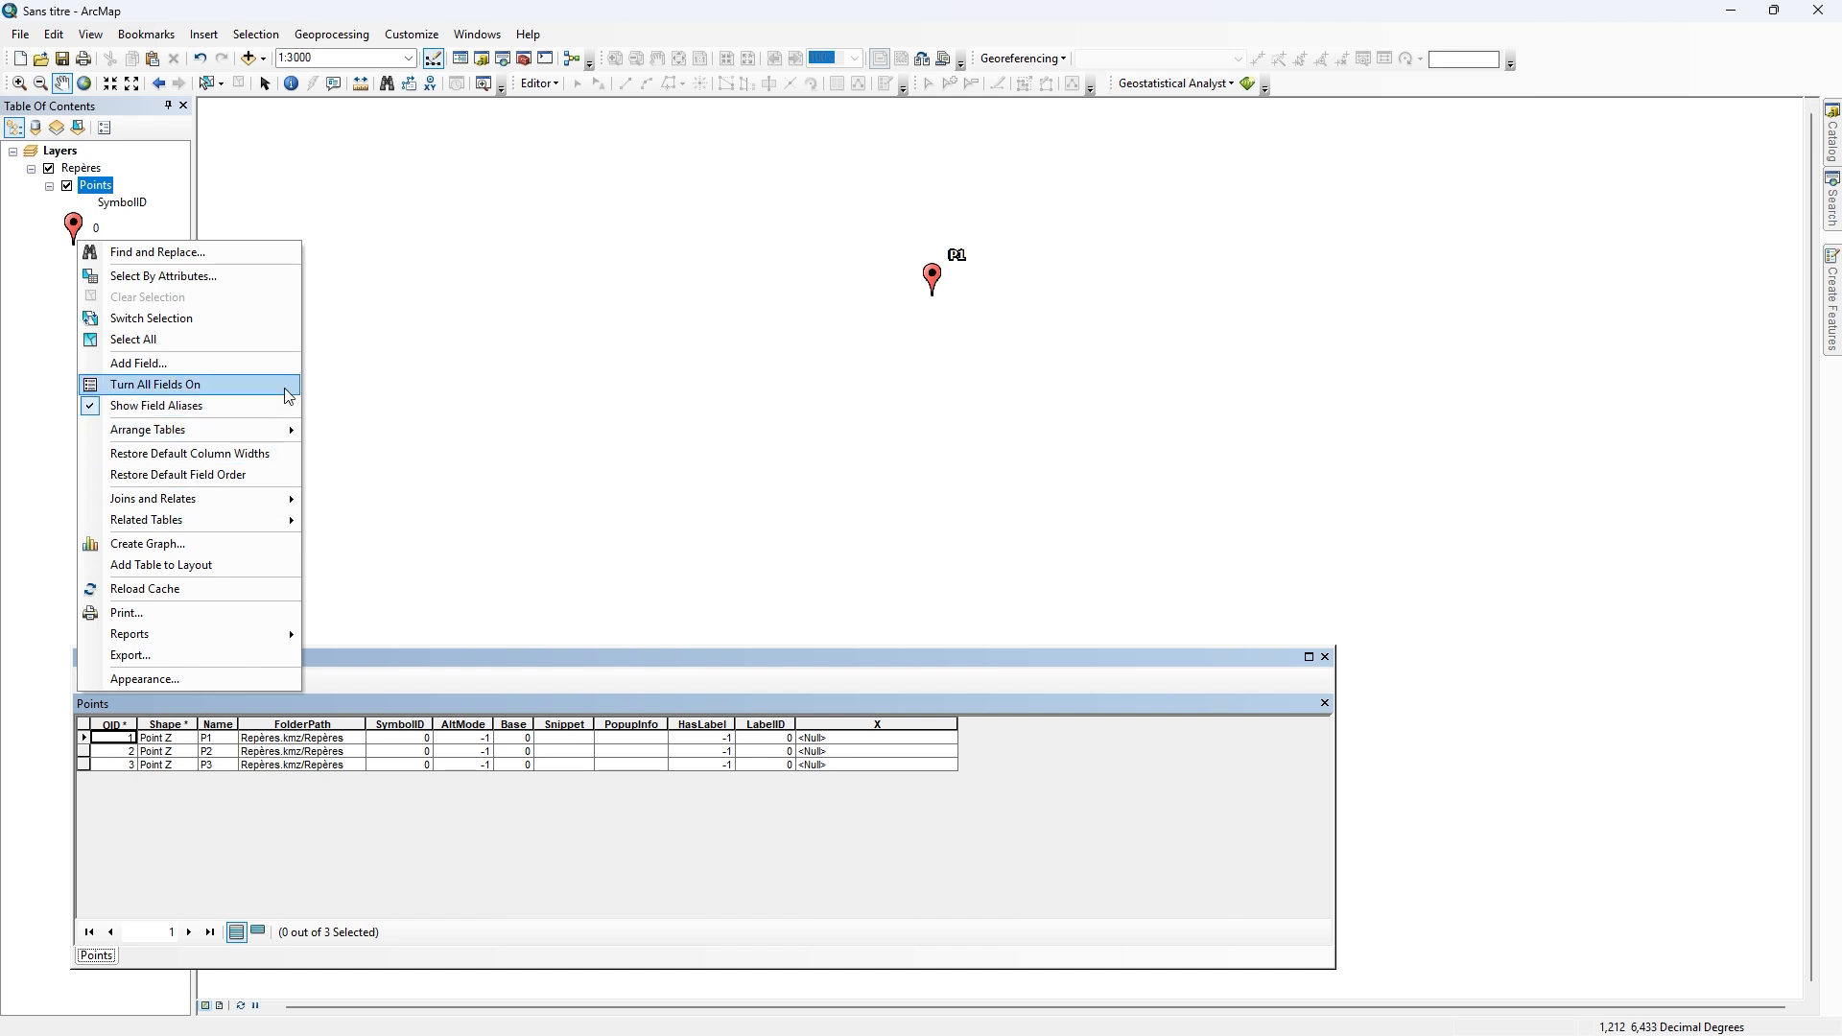
click(185, 365)
click(933, 428)
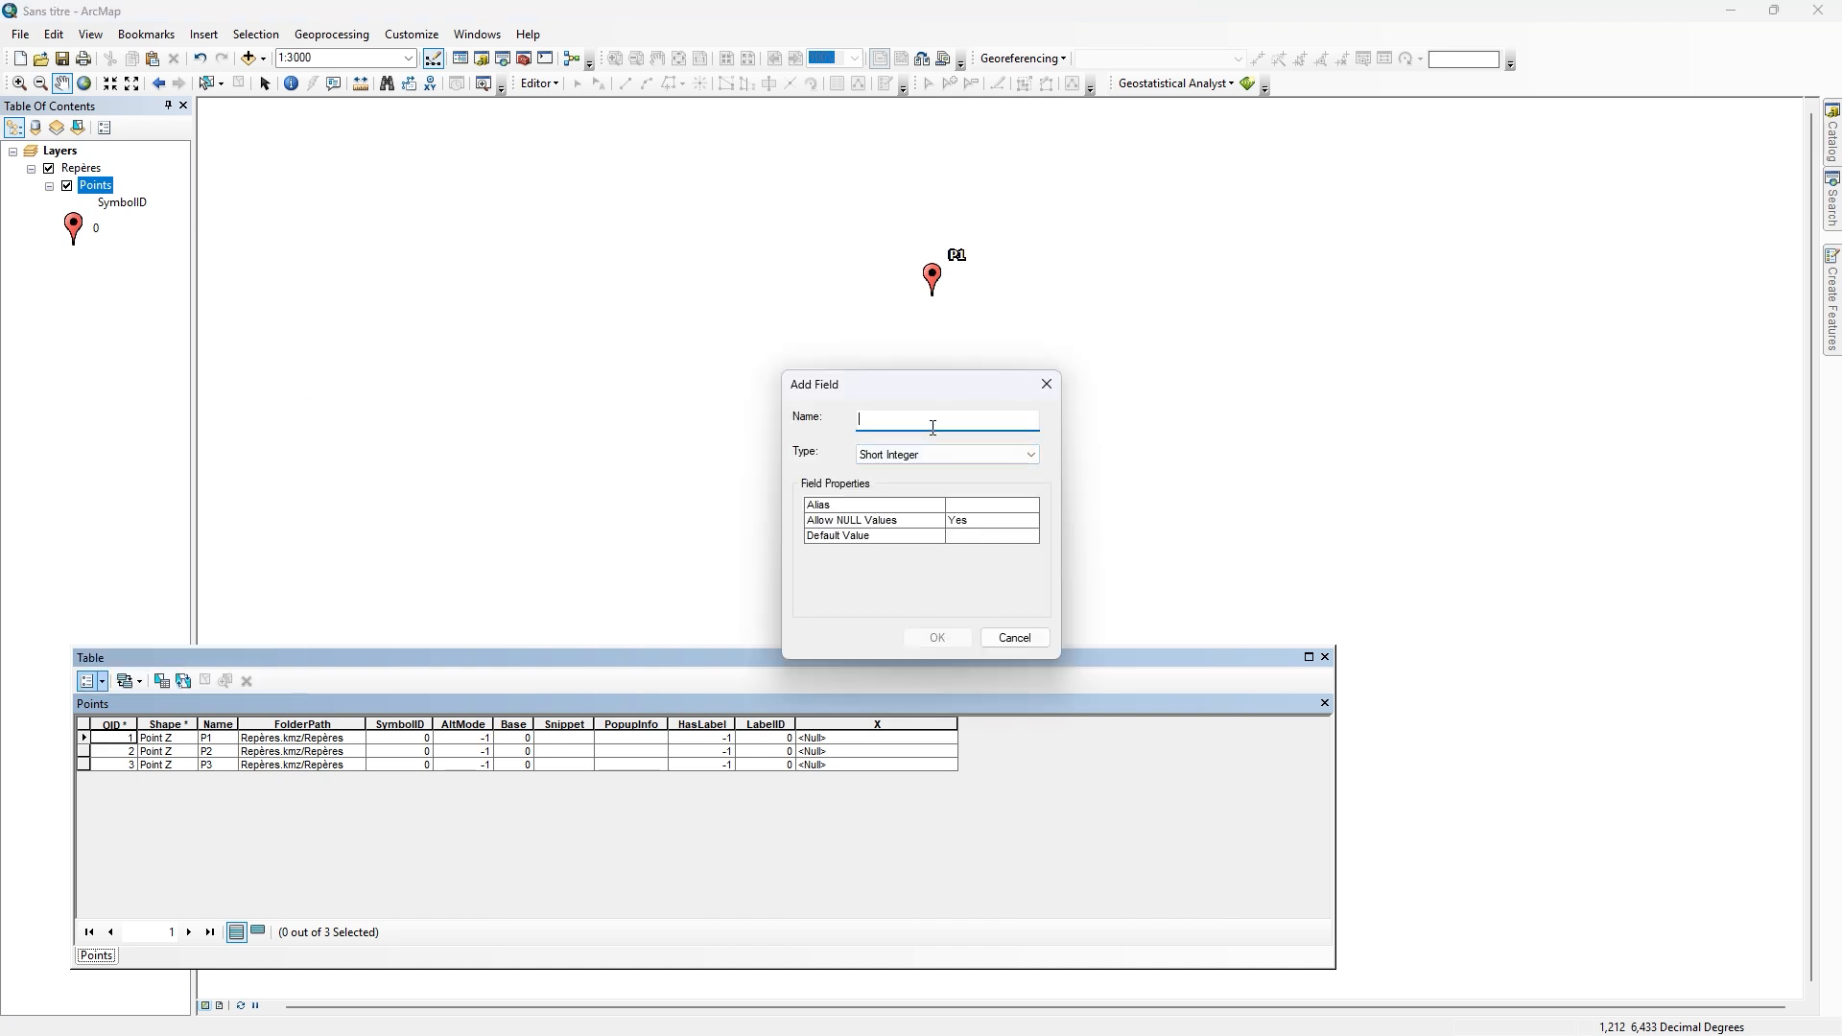
text(Y)
click(894, 457)
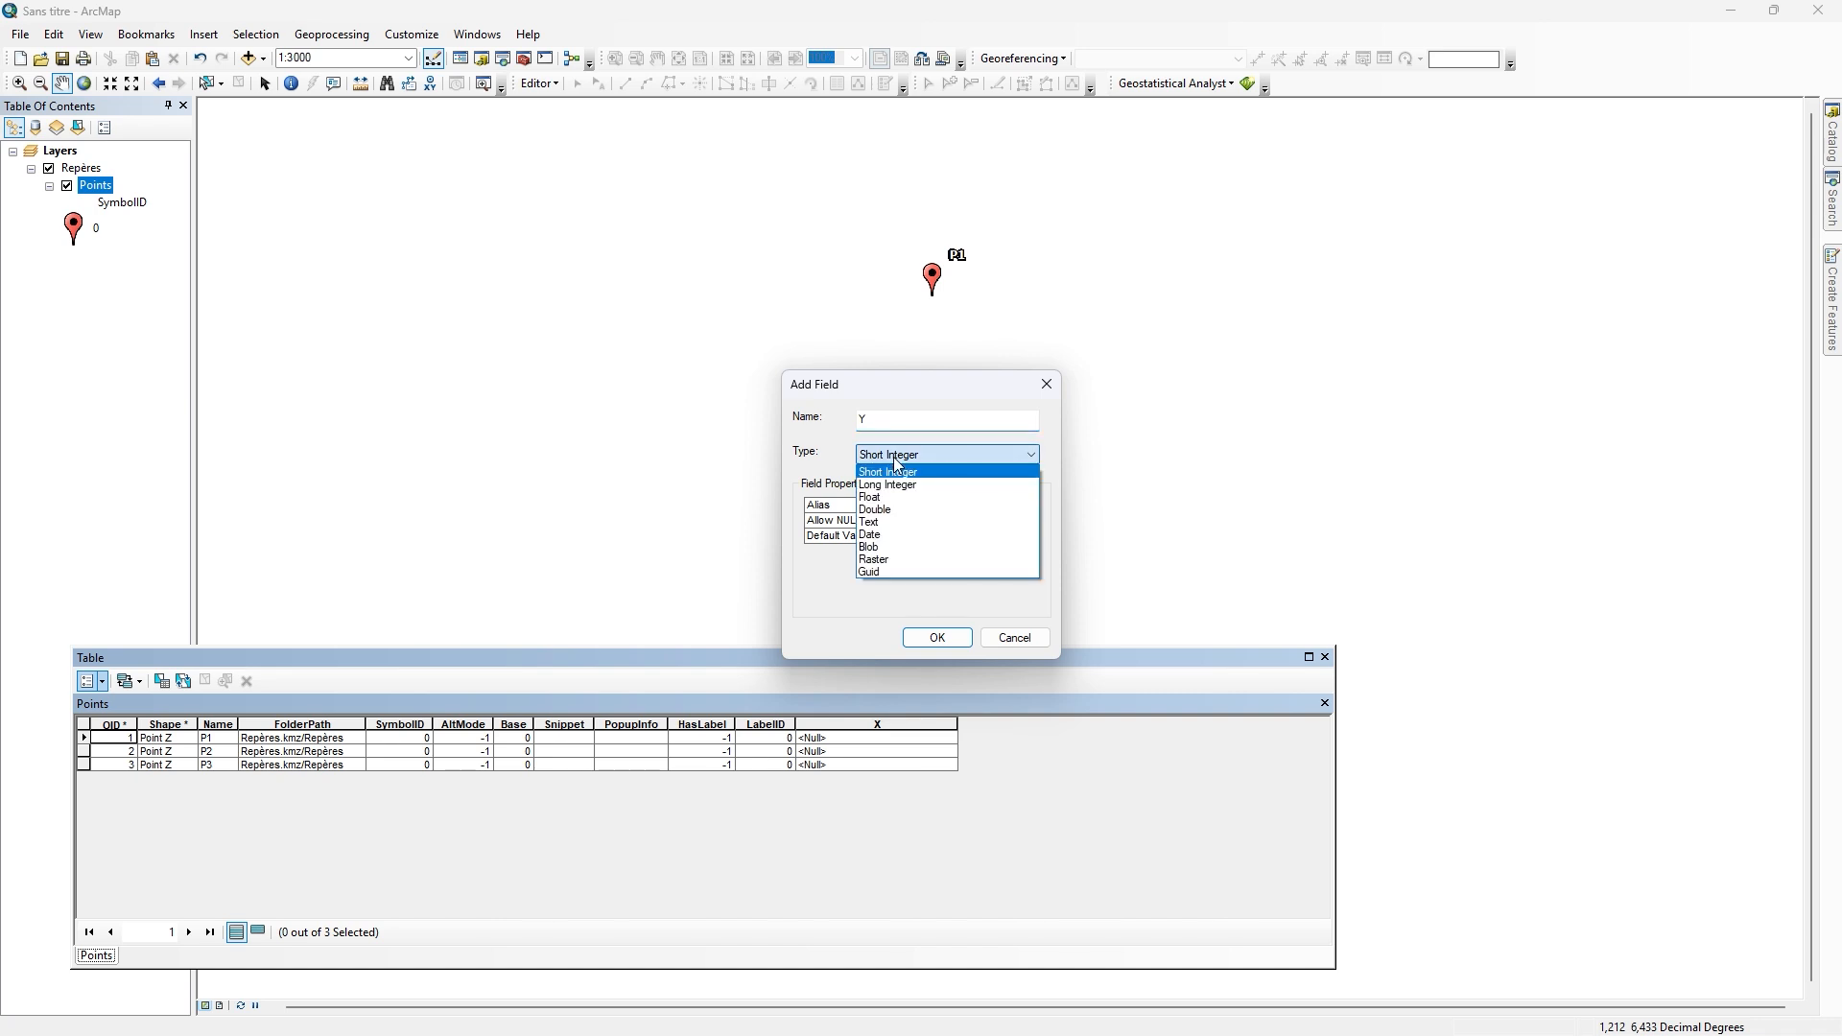
click(939, 515)
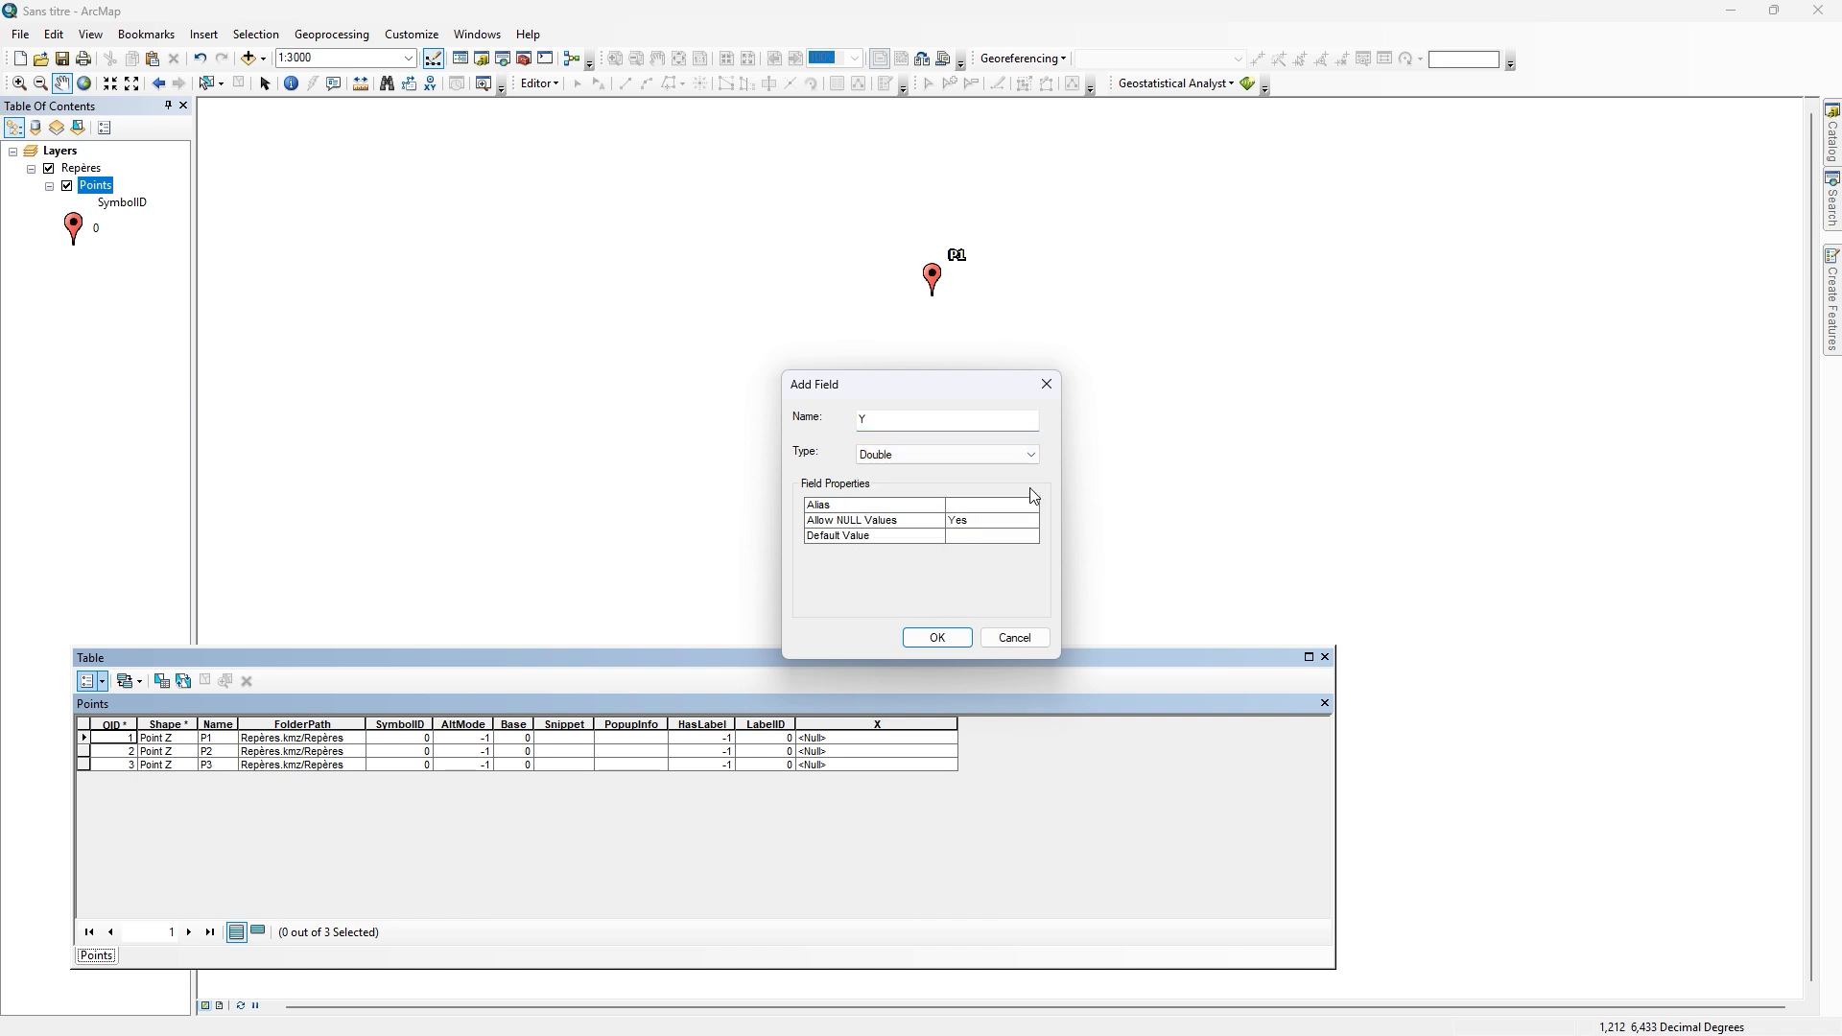
click(959, 637)
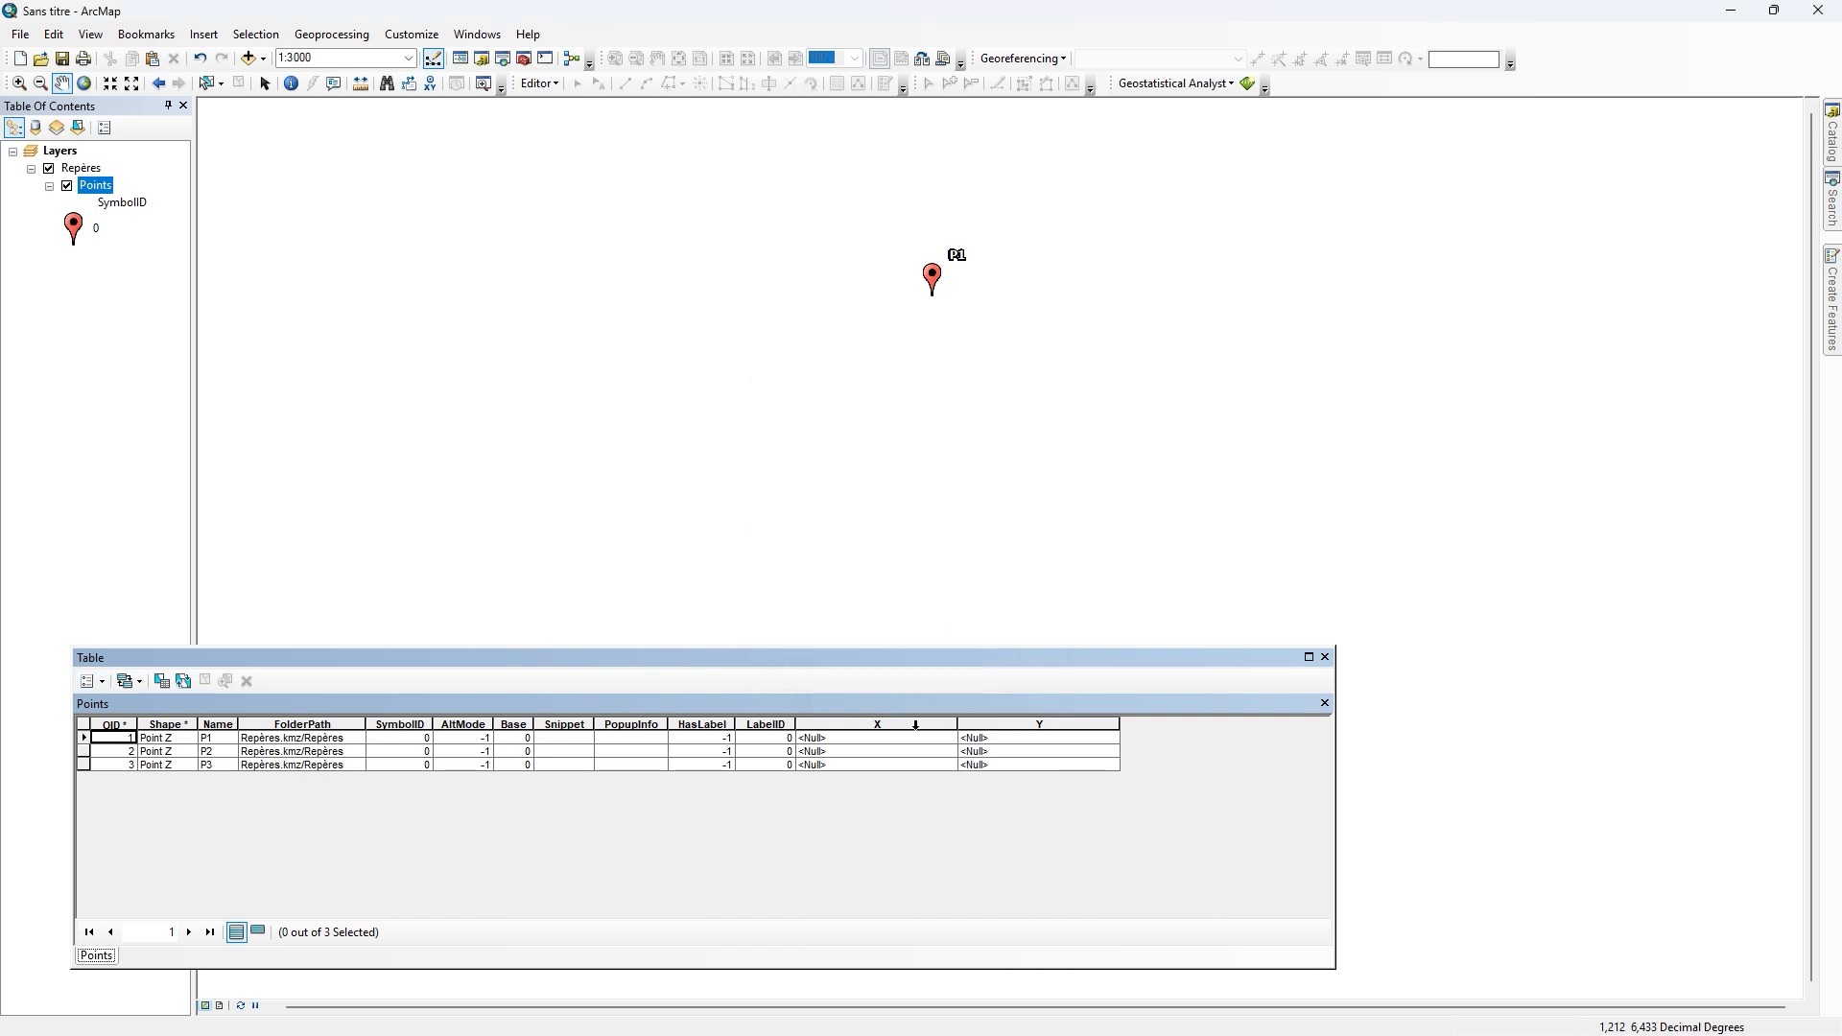
Step: Calculate the X field's geometry as X Coordinate of Point in Decimal Degrees, using the data source's coordinate system (GCS: WGS 1984)
click(915, 725)
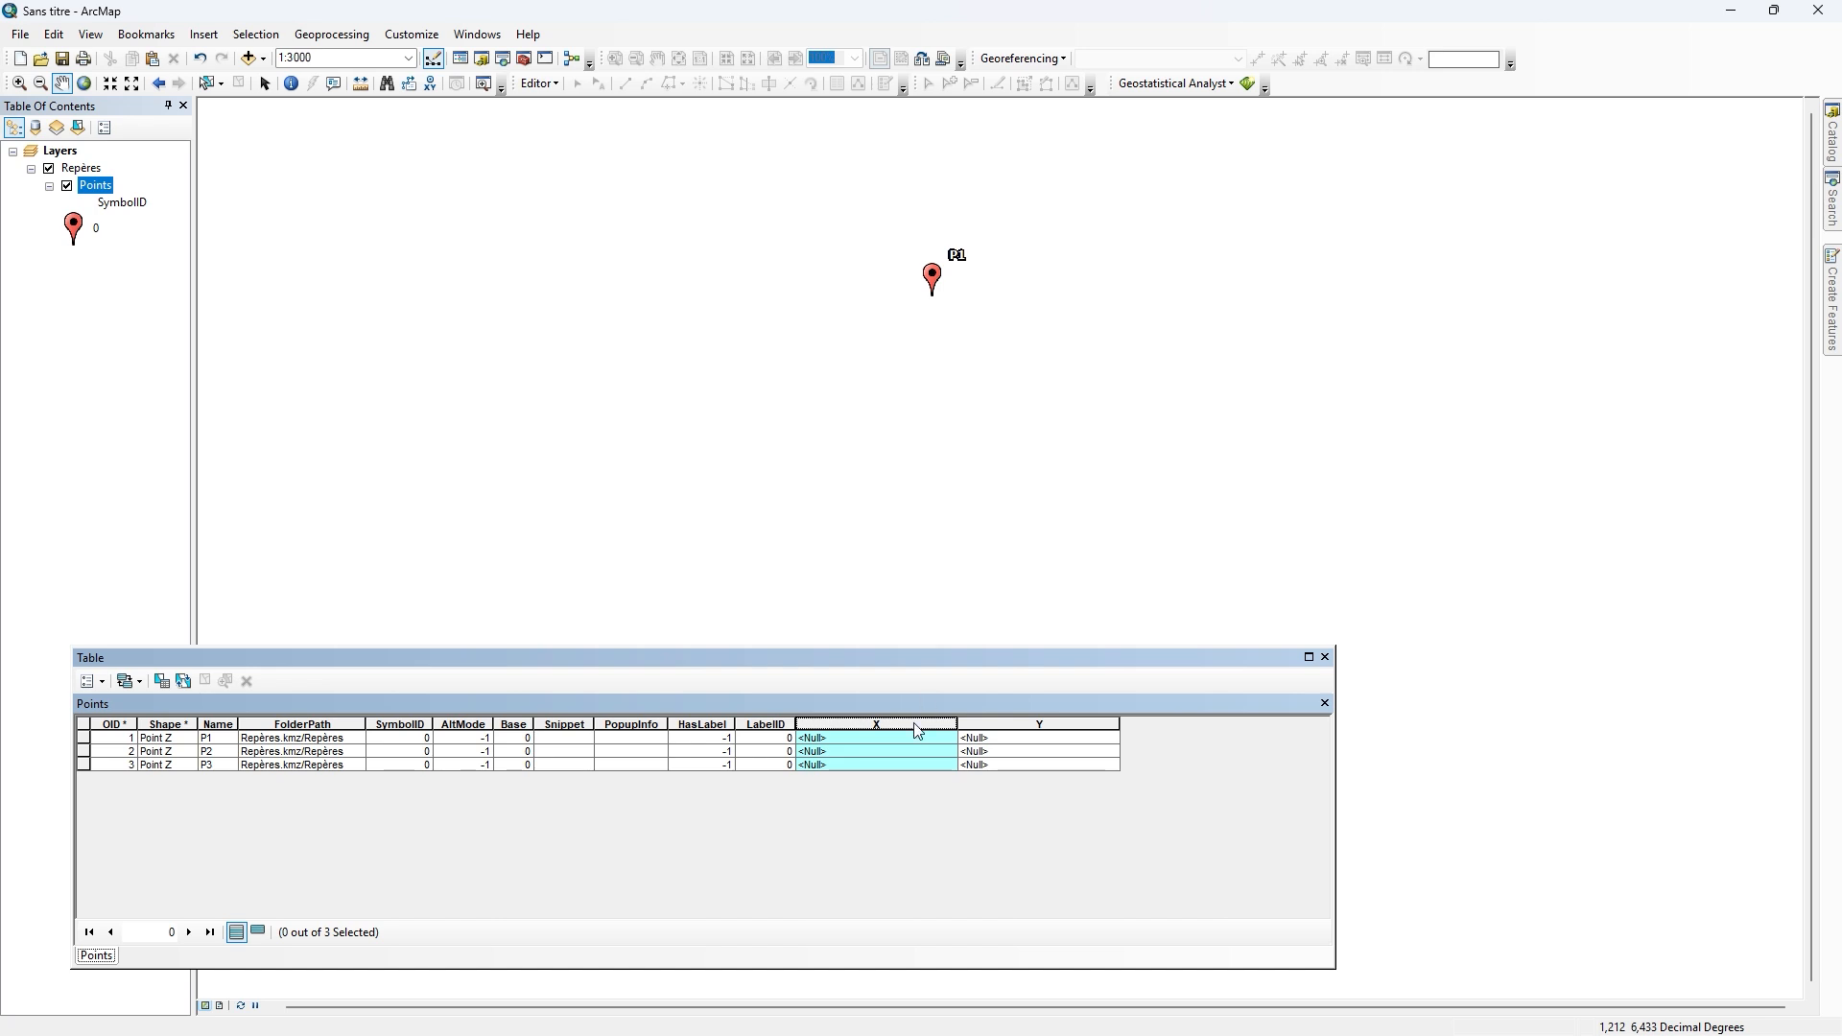
right_click(918, 731)
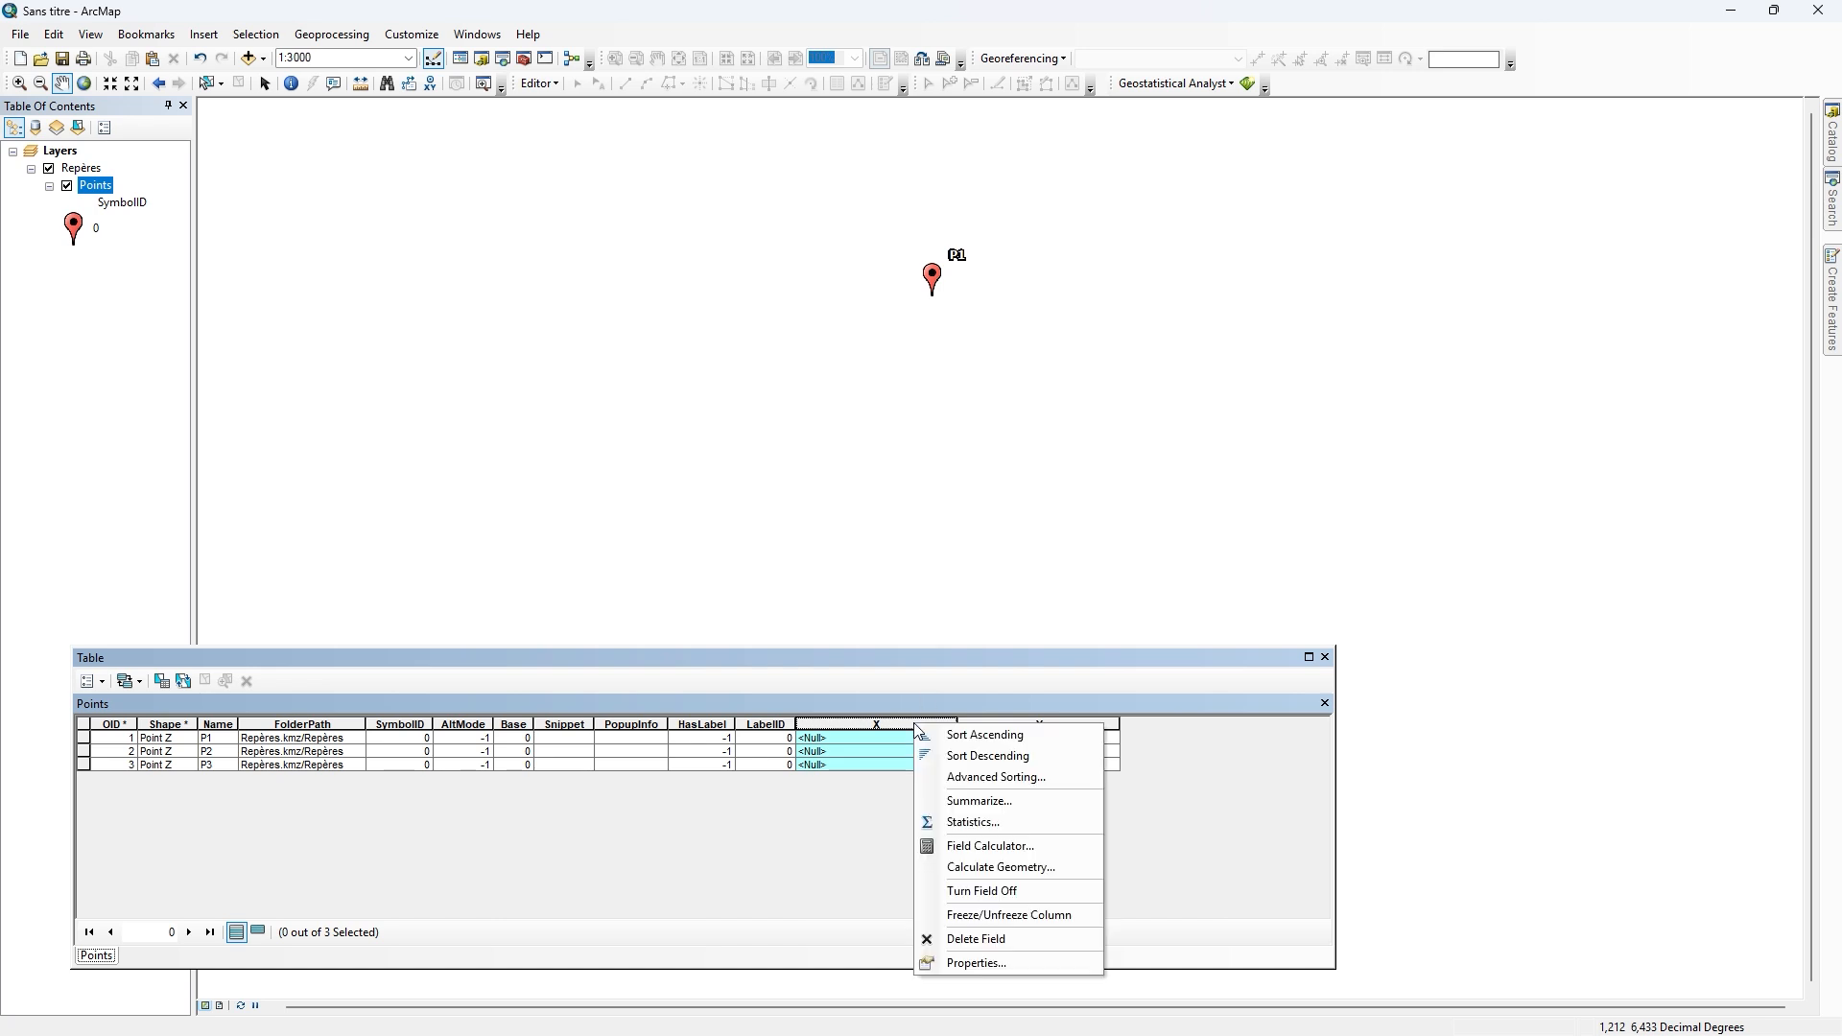
click(1068, 867)
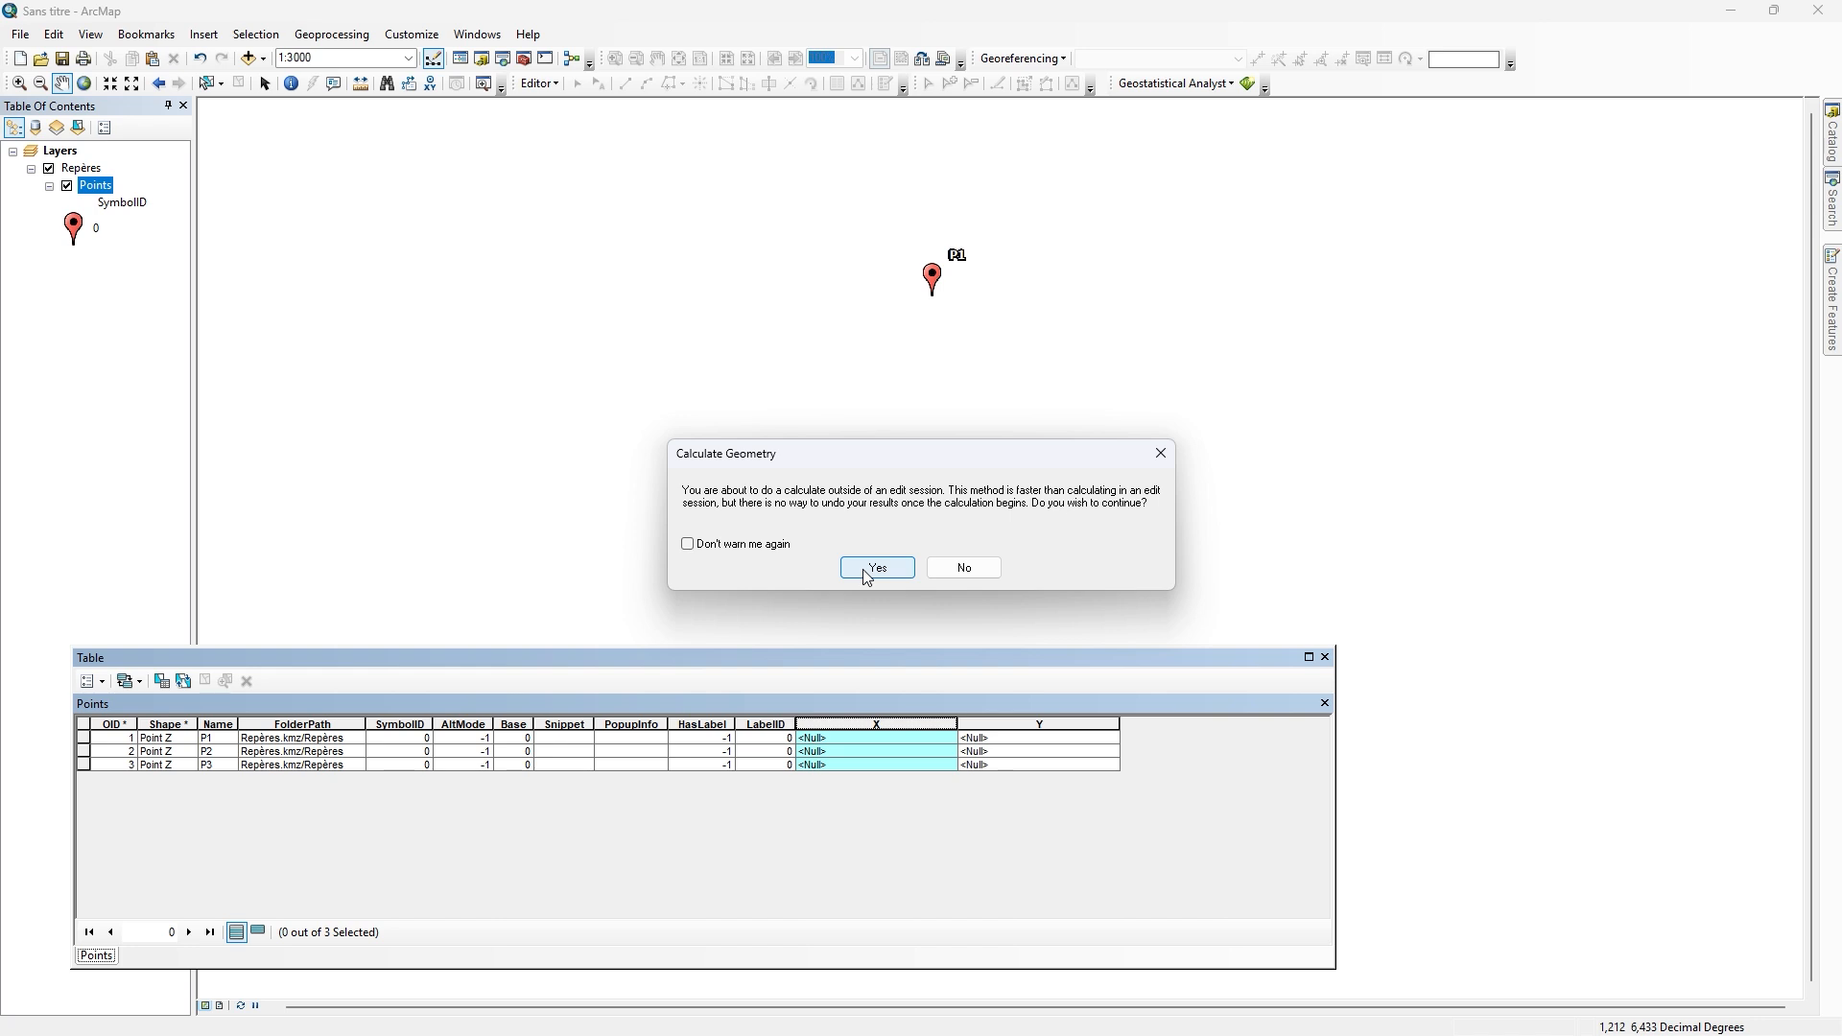
click(862, 568)
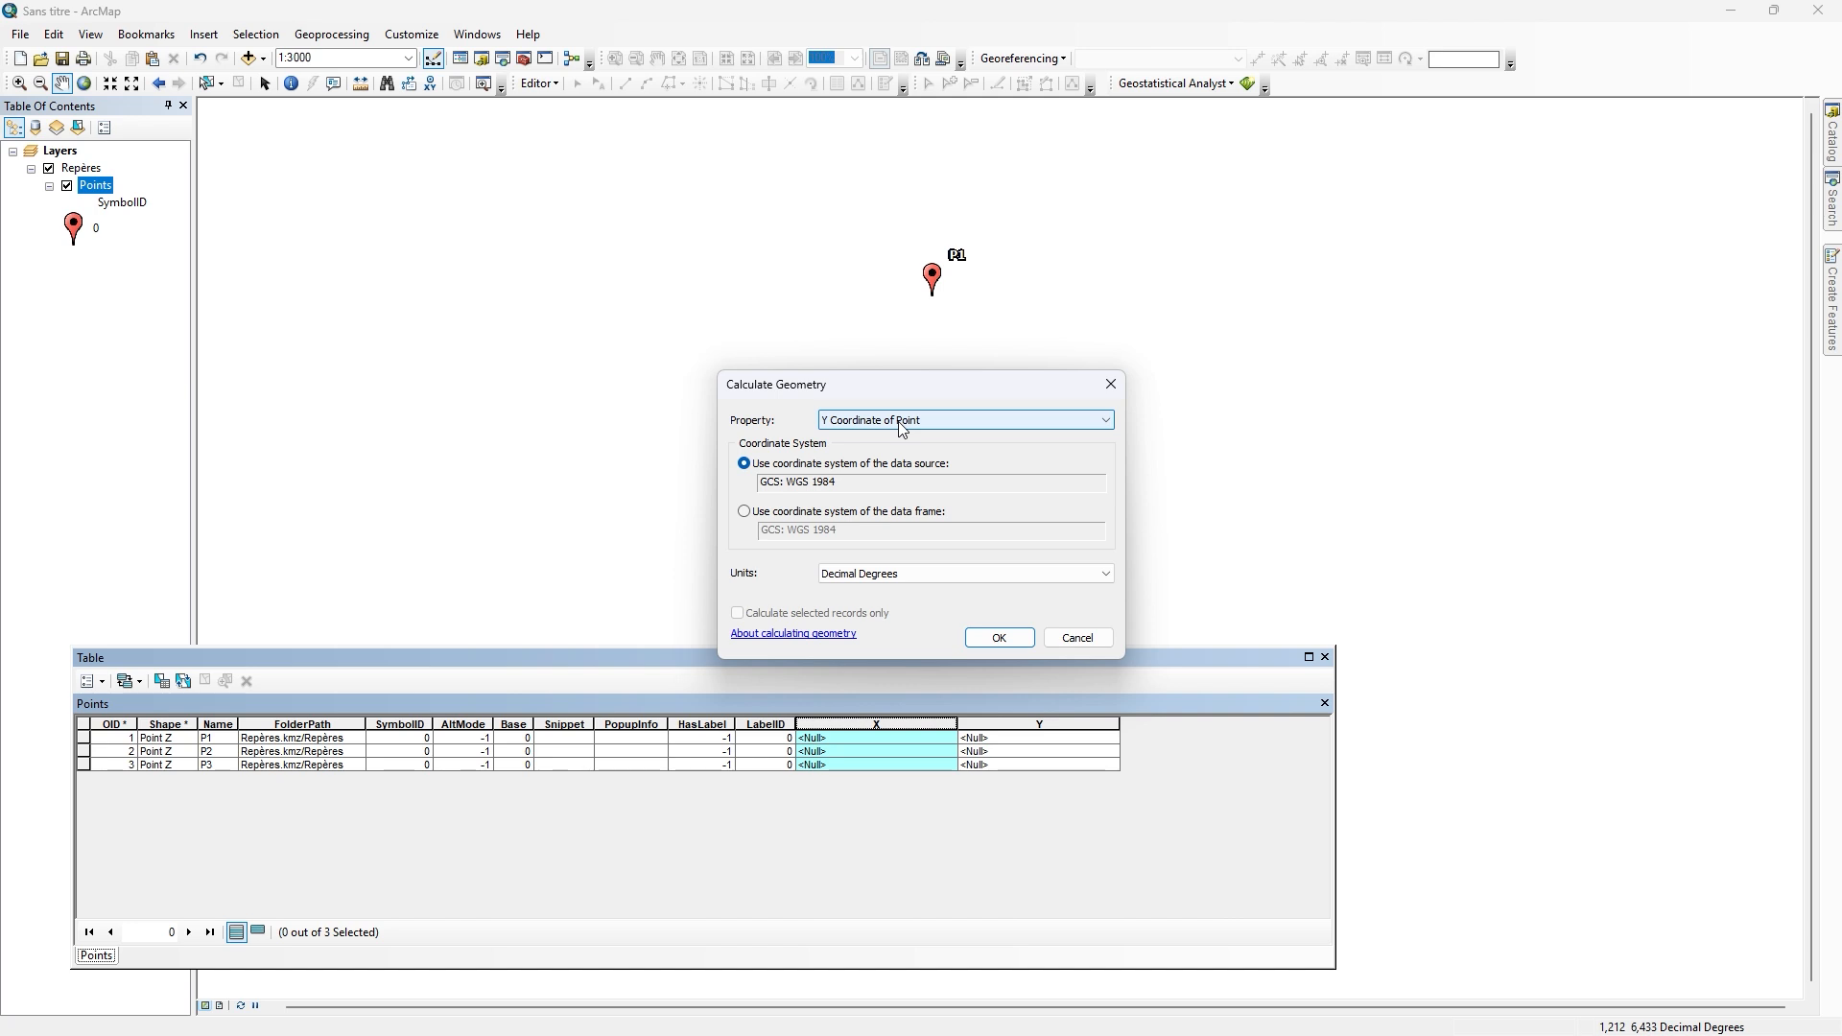
click(988, 428)
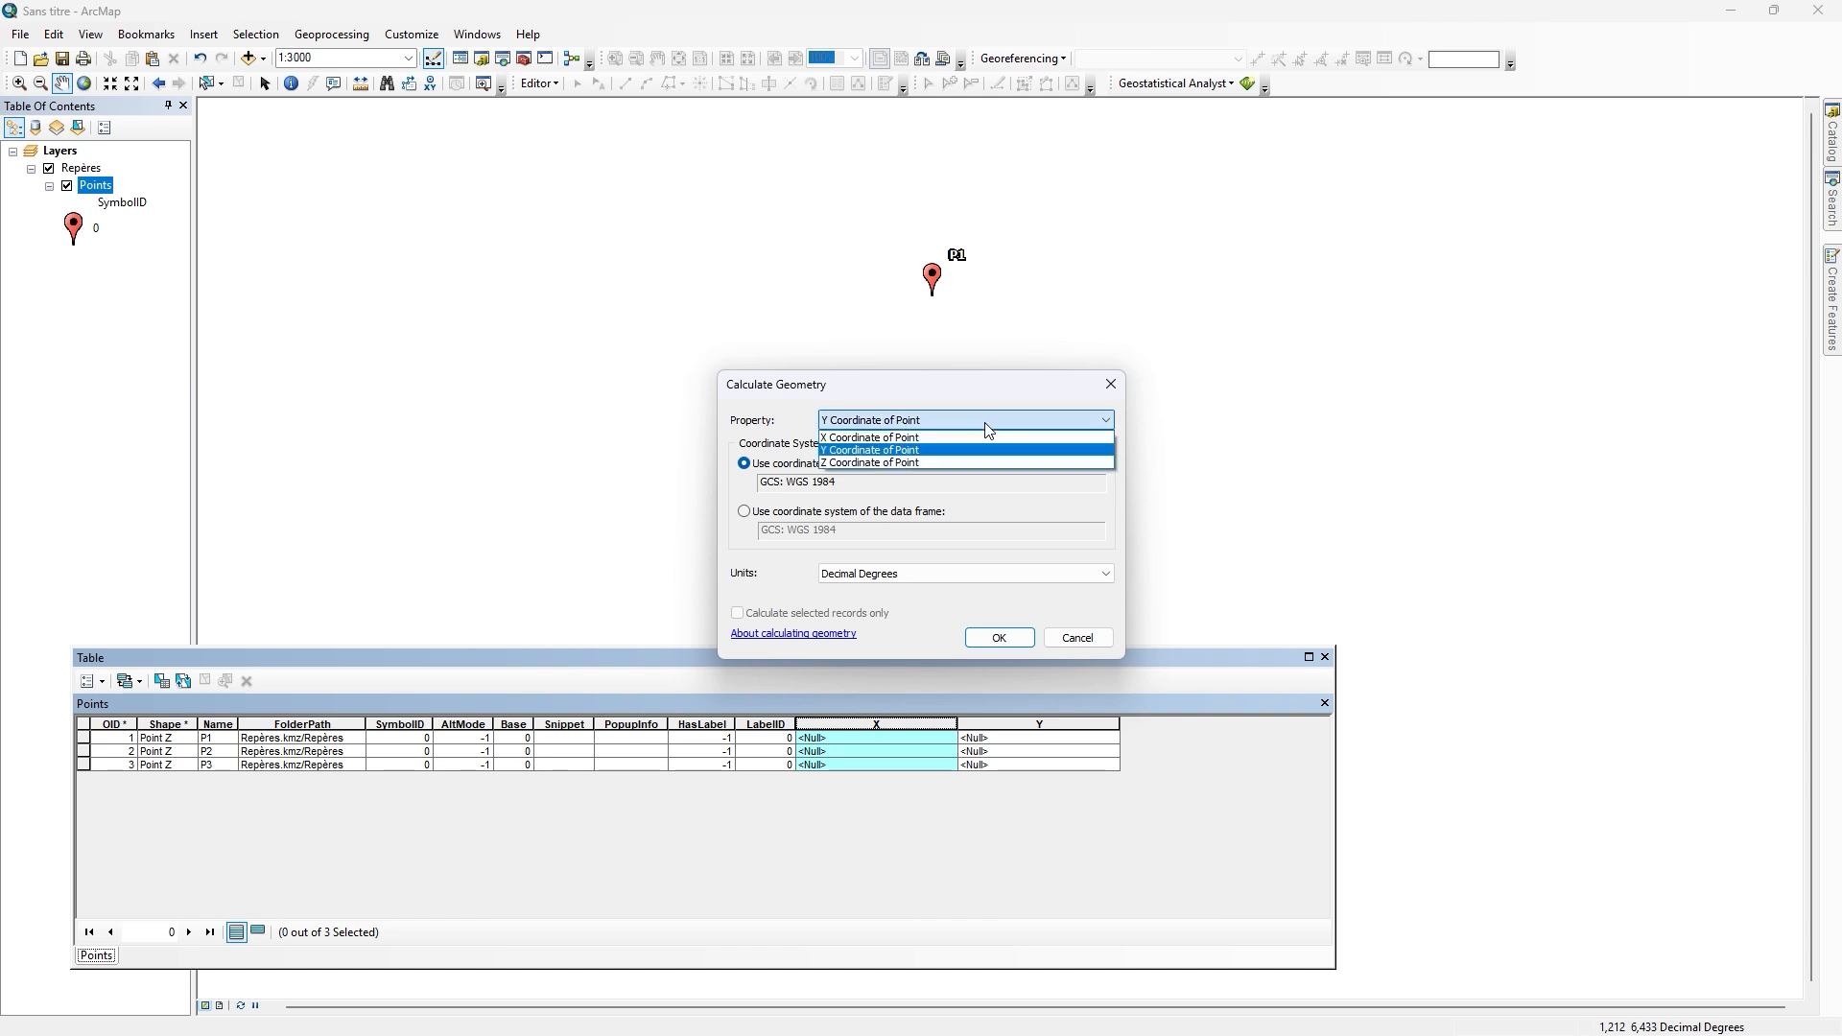
click(911, 437)
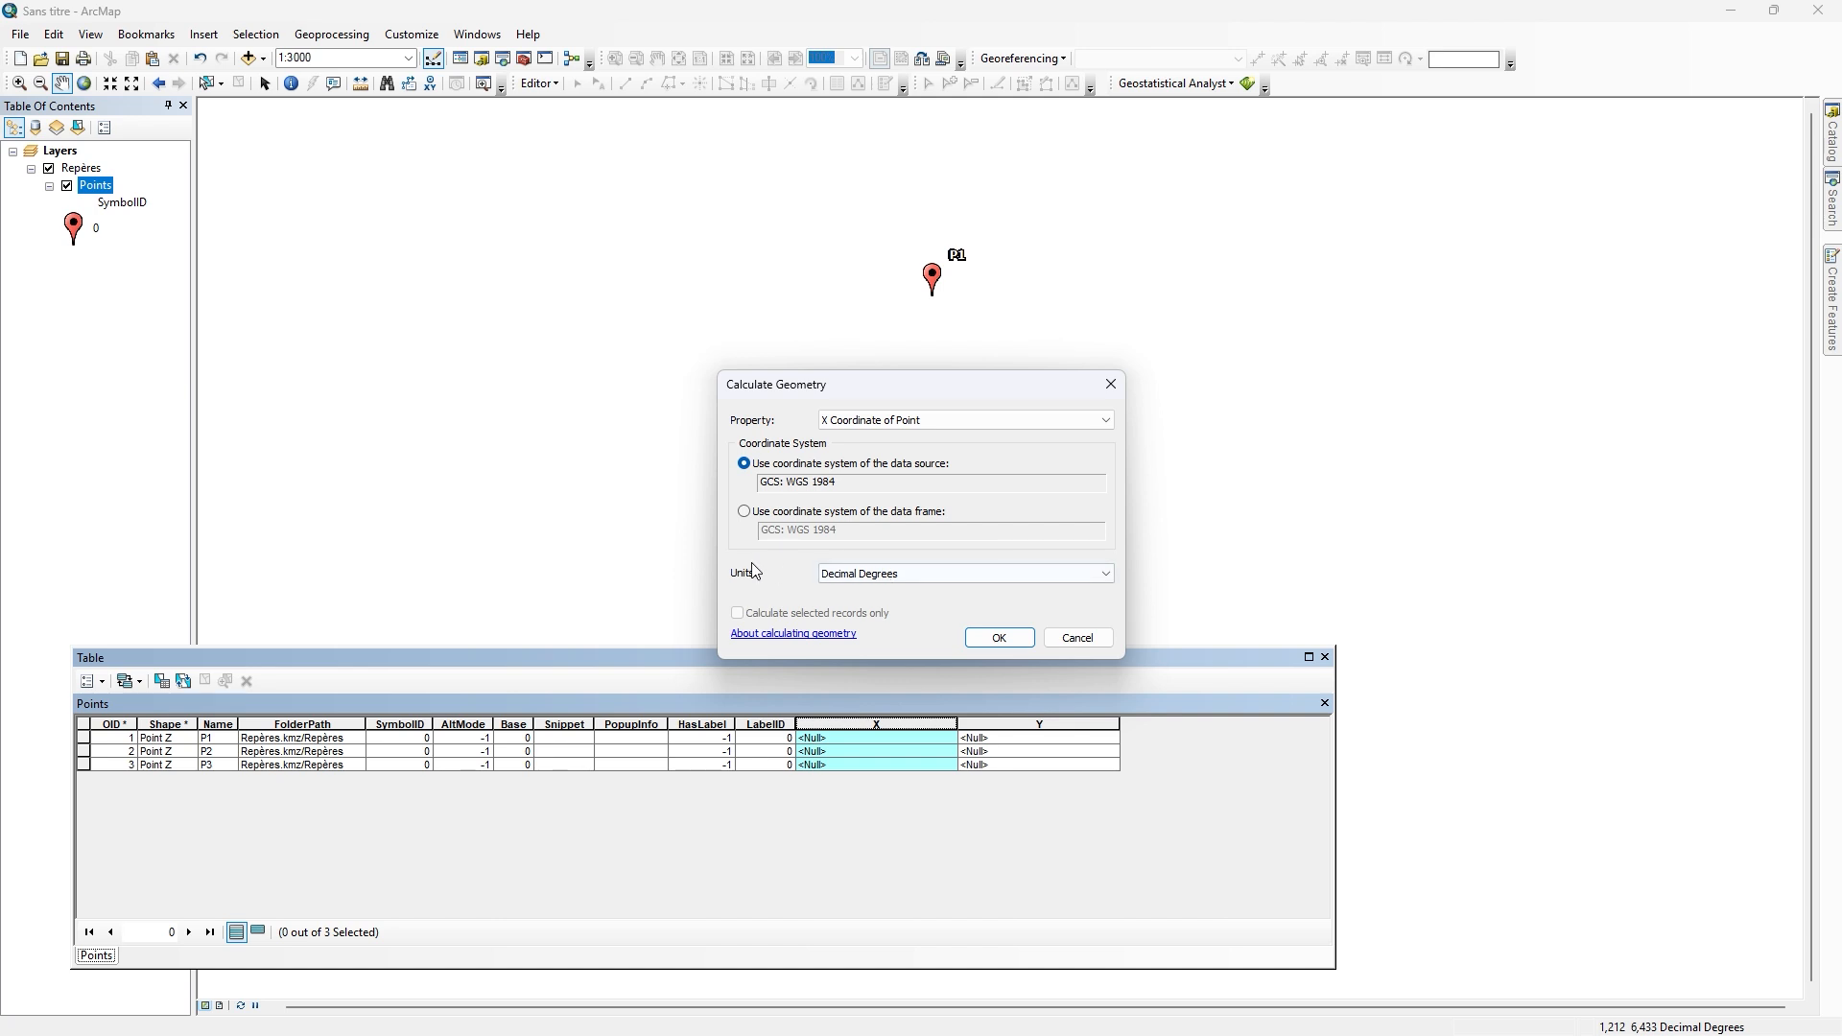
click(1056, 576)
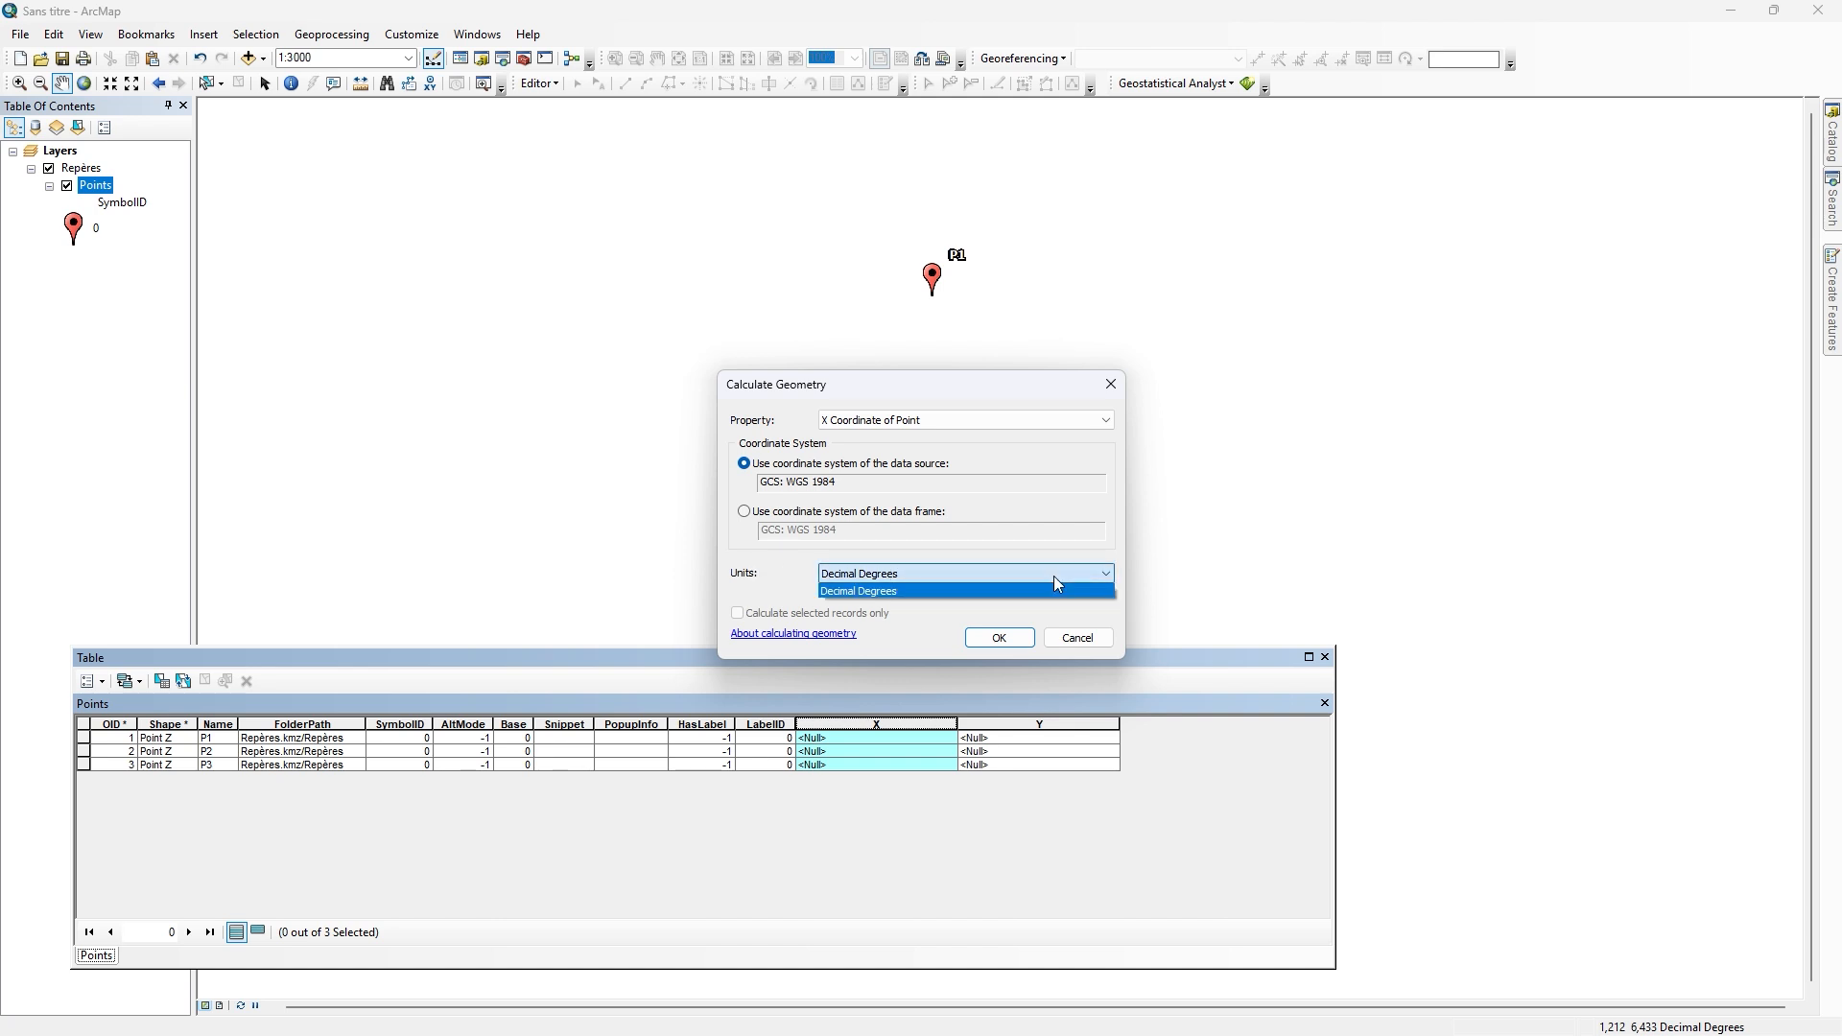
click(1053, 576)
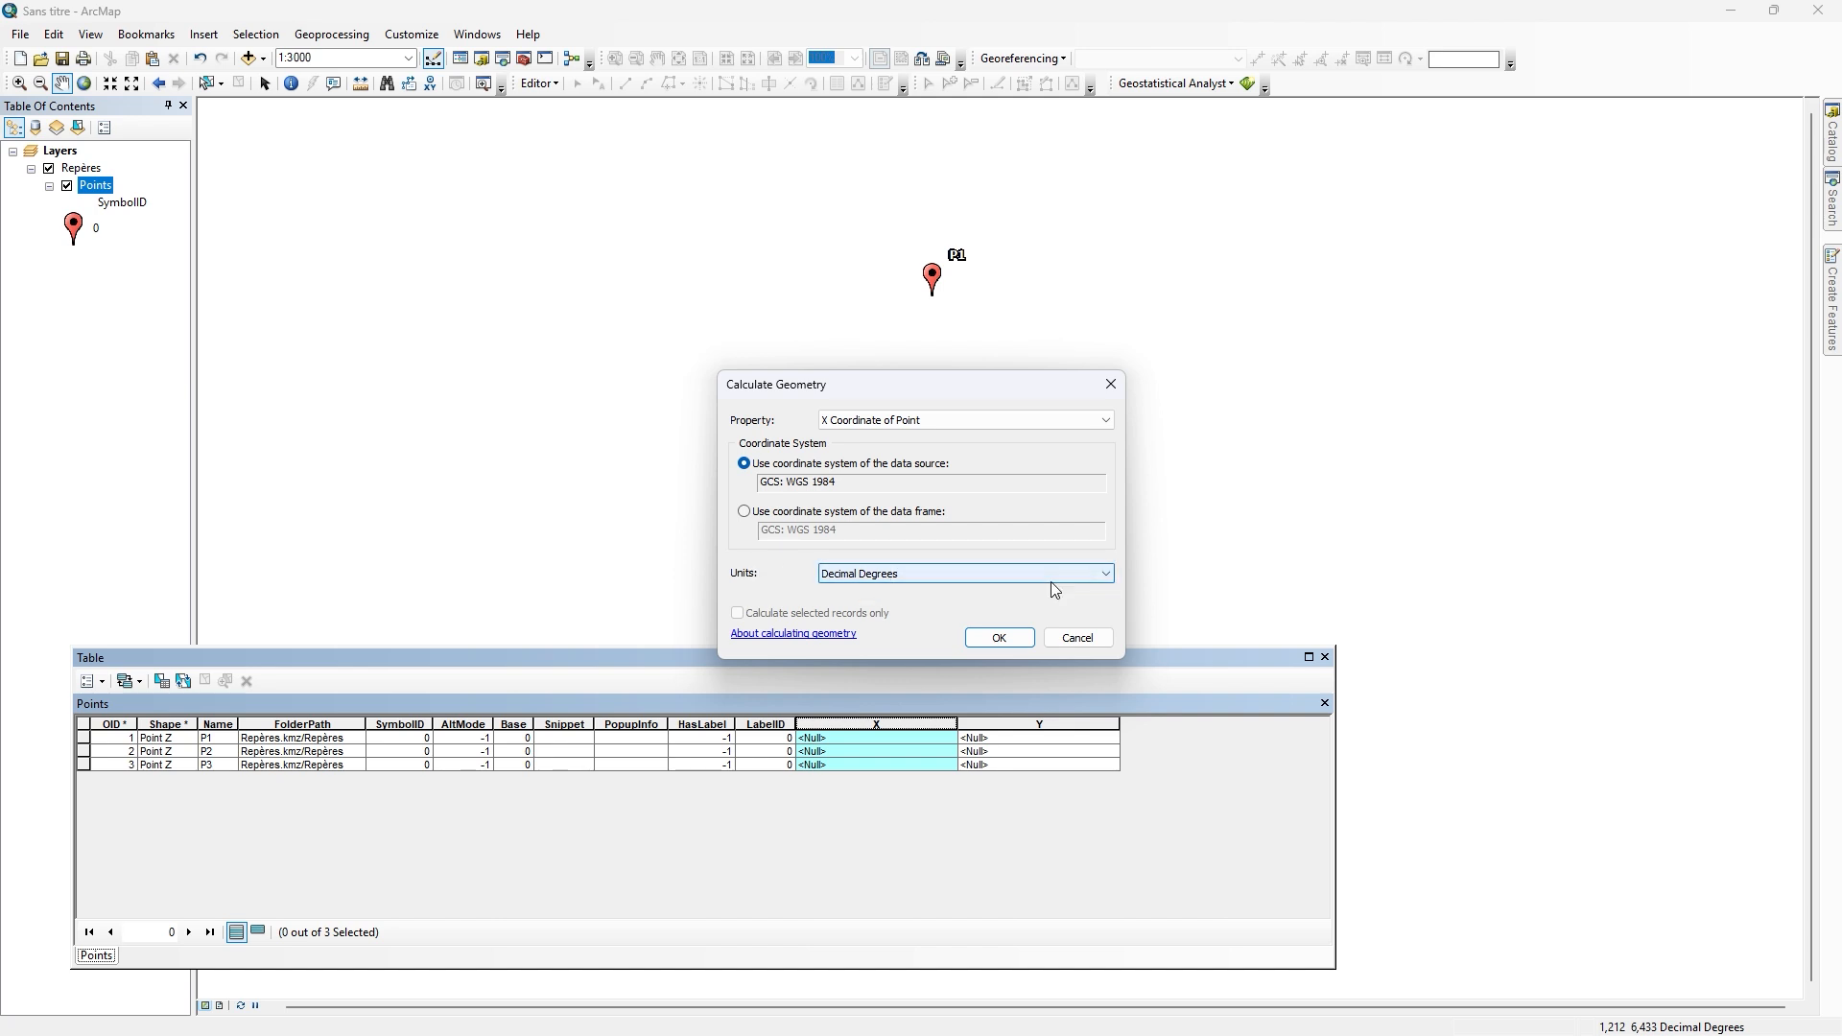
click(1022, 641)
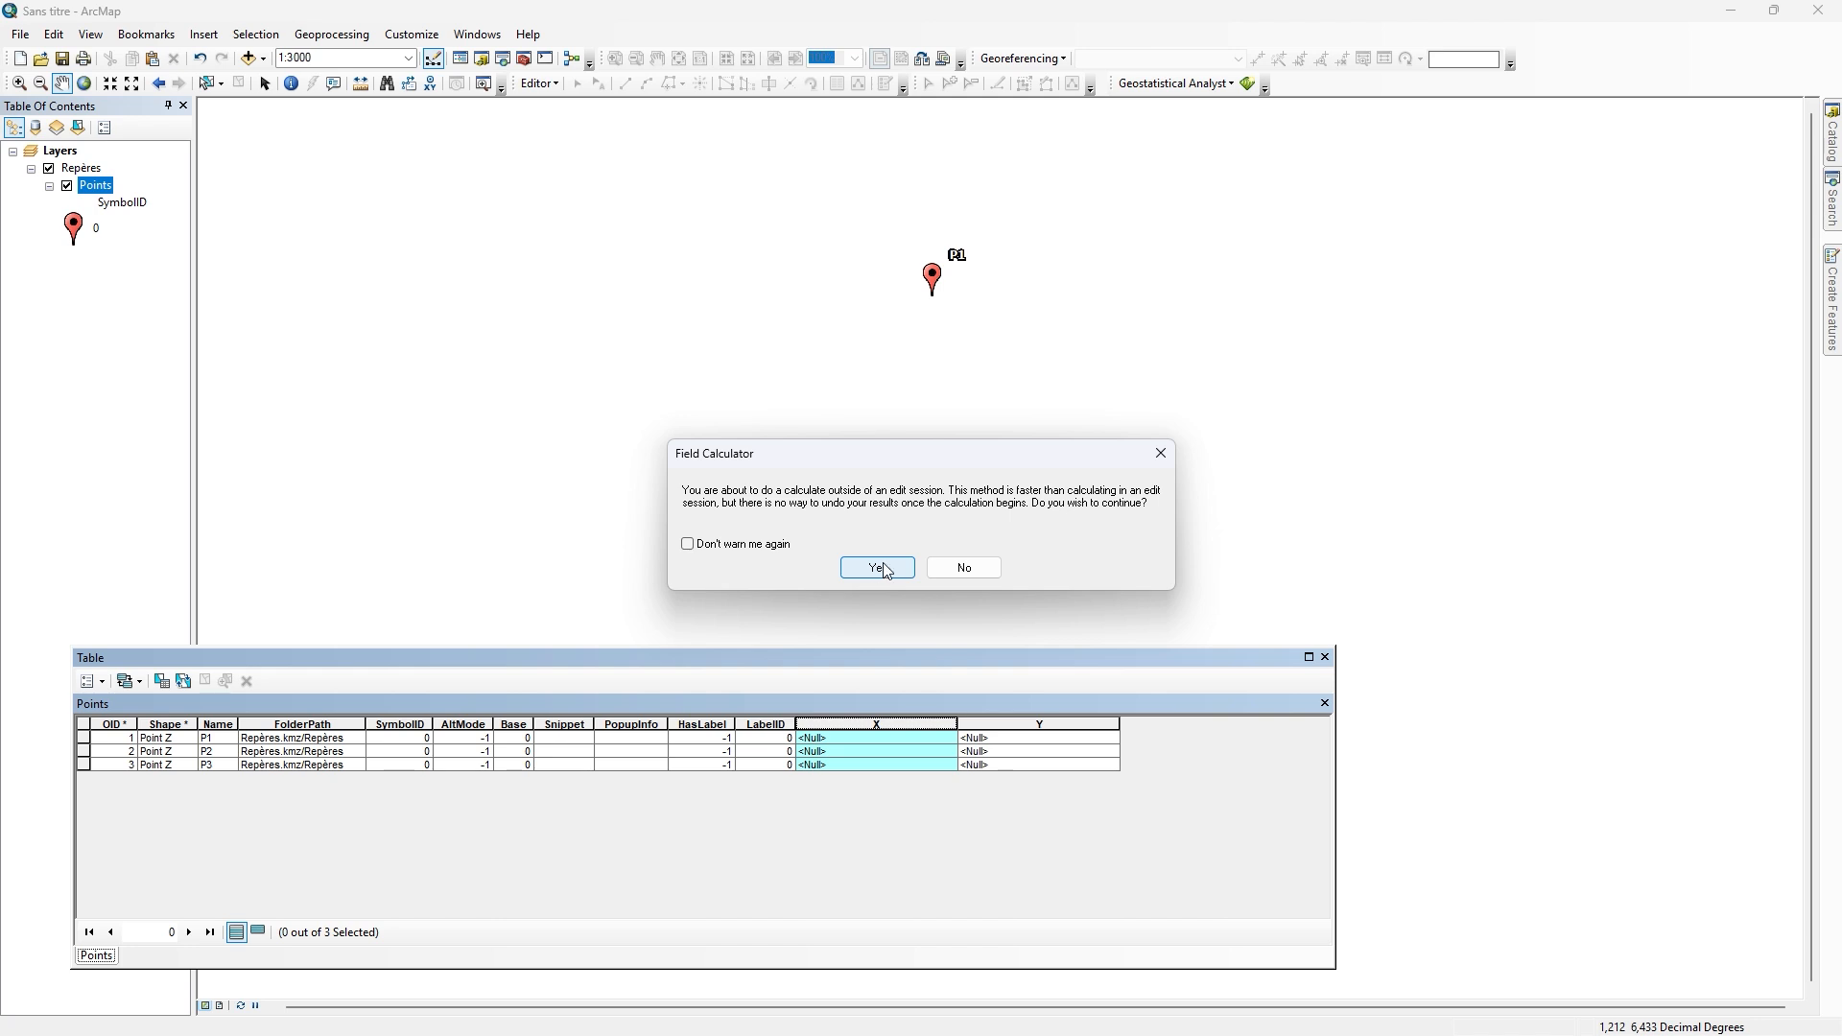
click(886, 571)
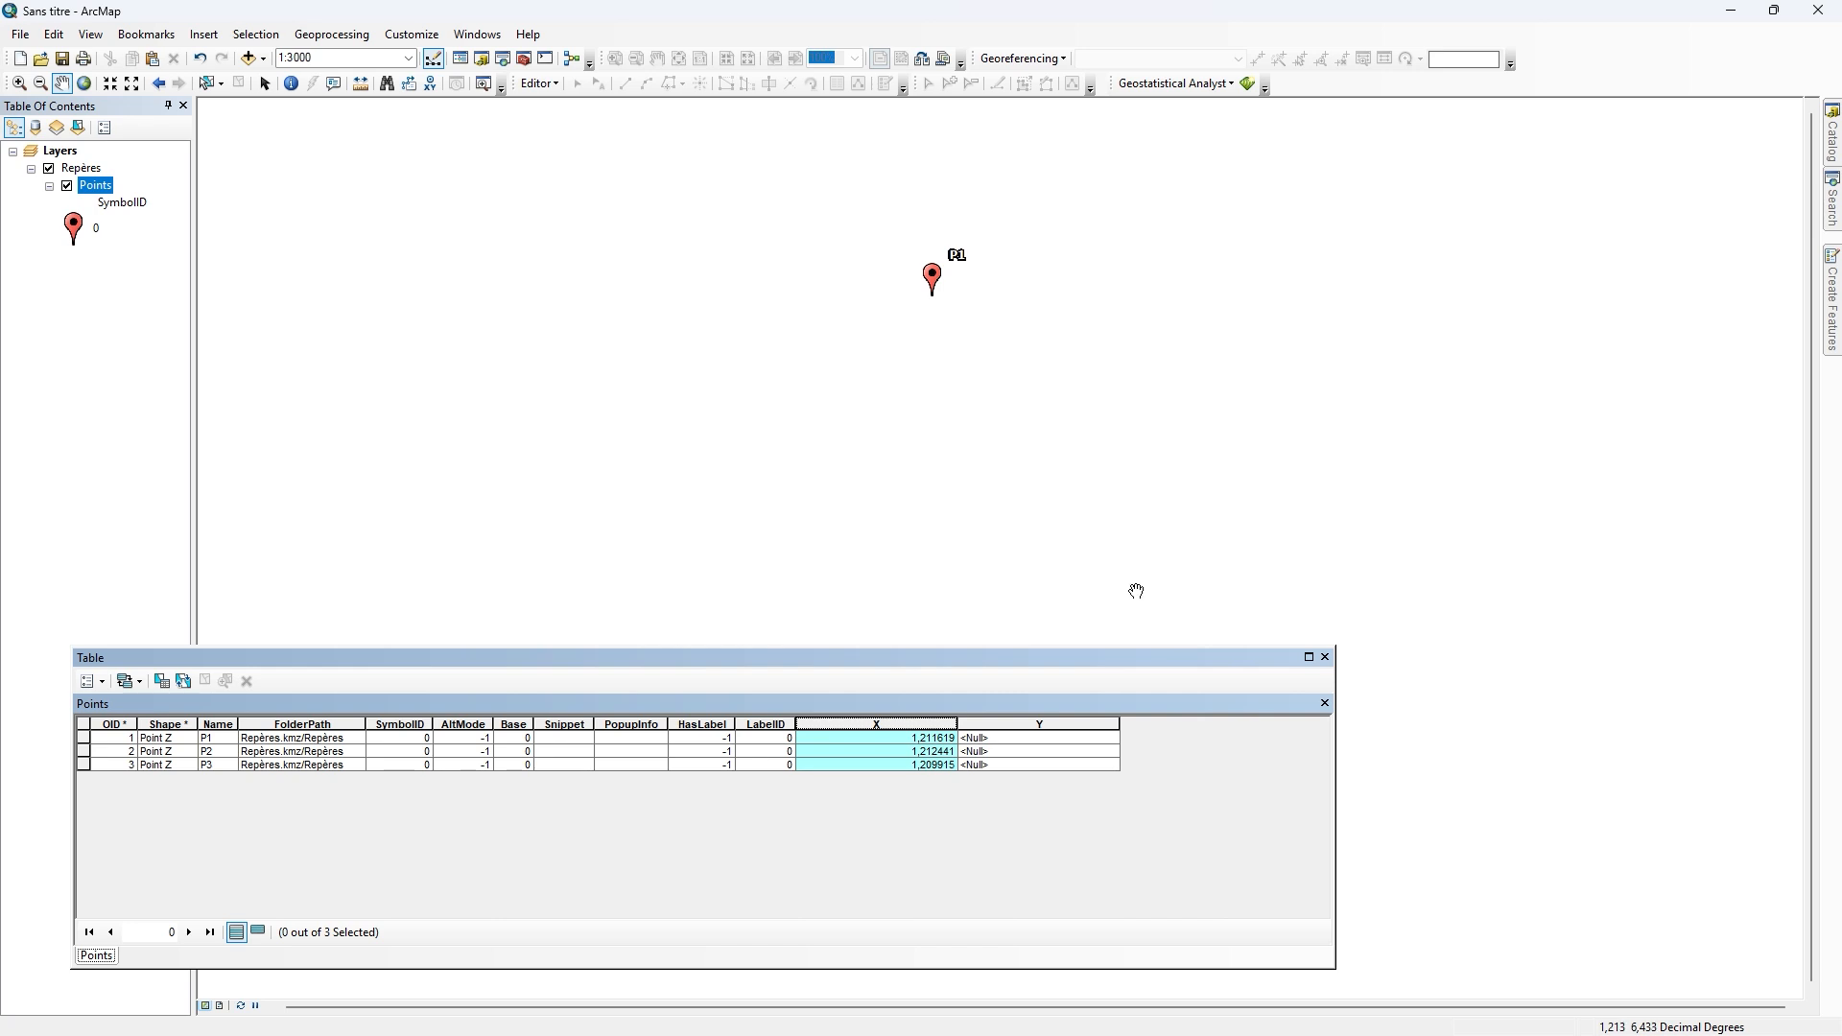
Step: Calculate the Y field's geometry as Y Coordinate of Point in Decimal Degrees, using the data source's coordinate system
right_click(1069, 722)
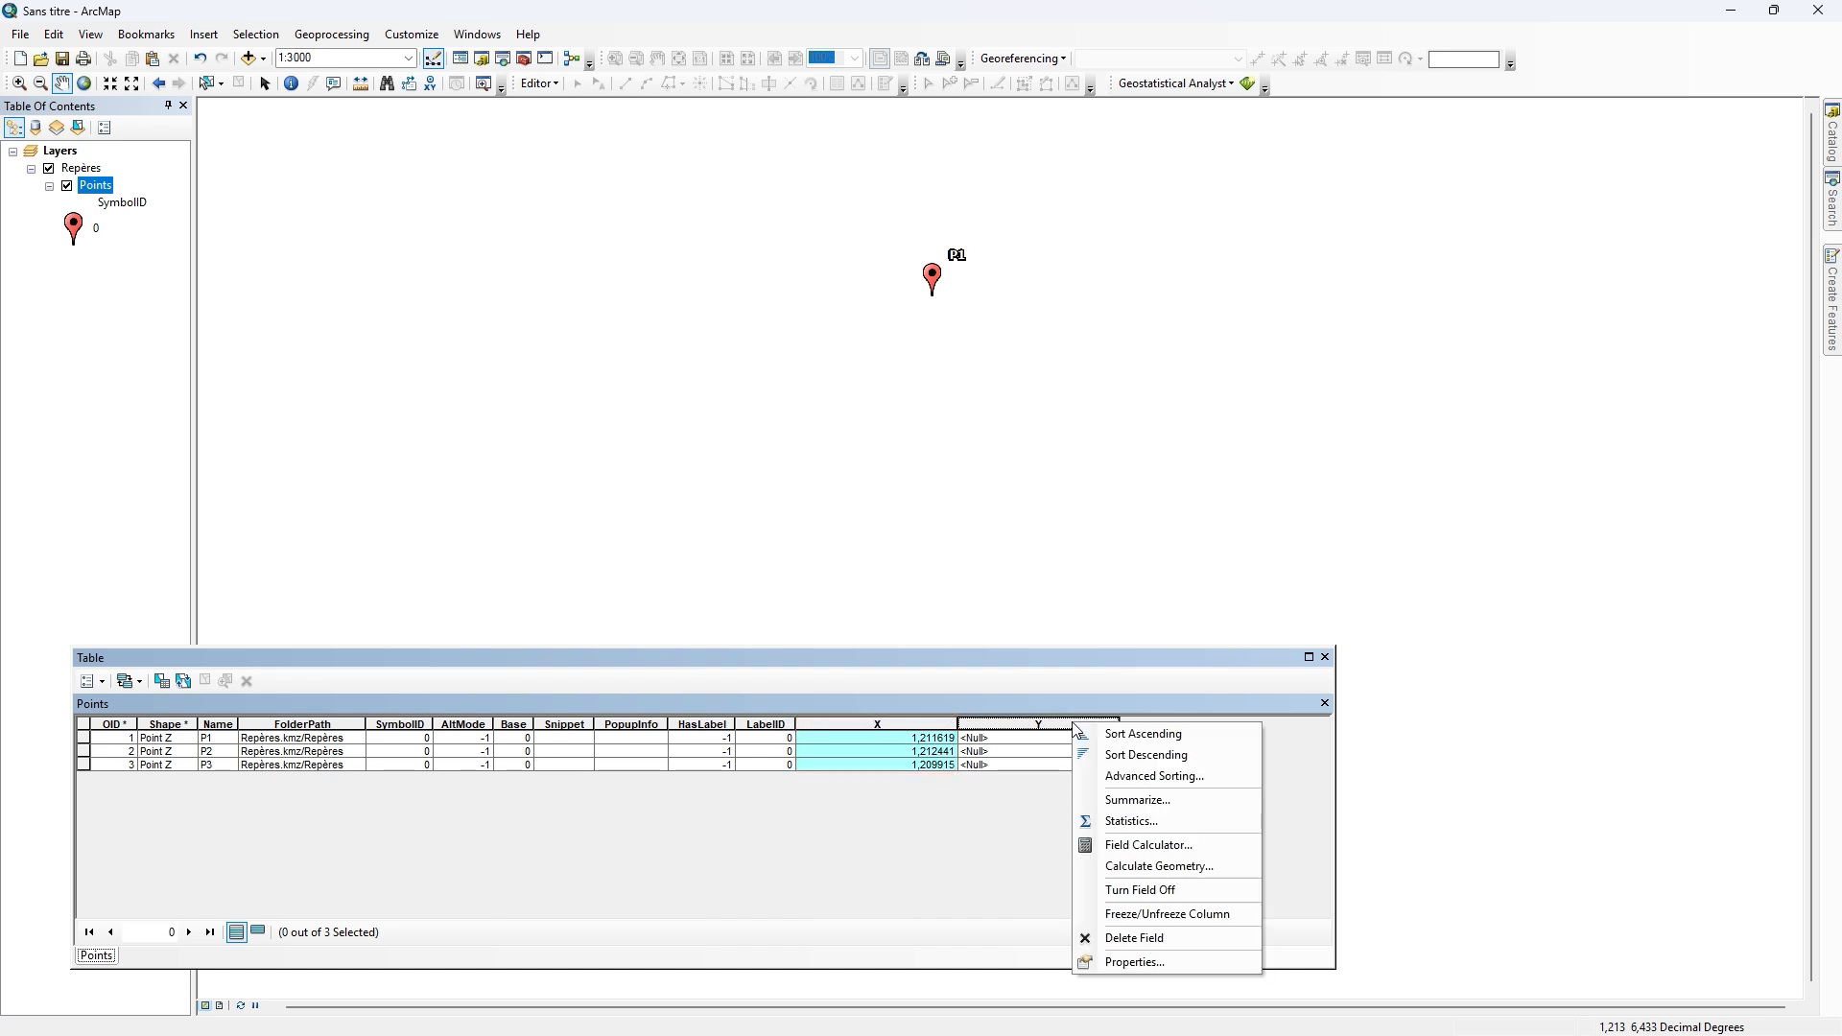
click(1206, 865)
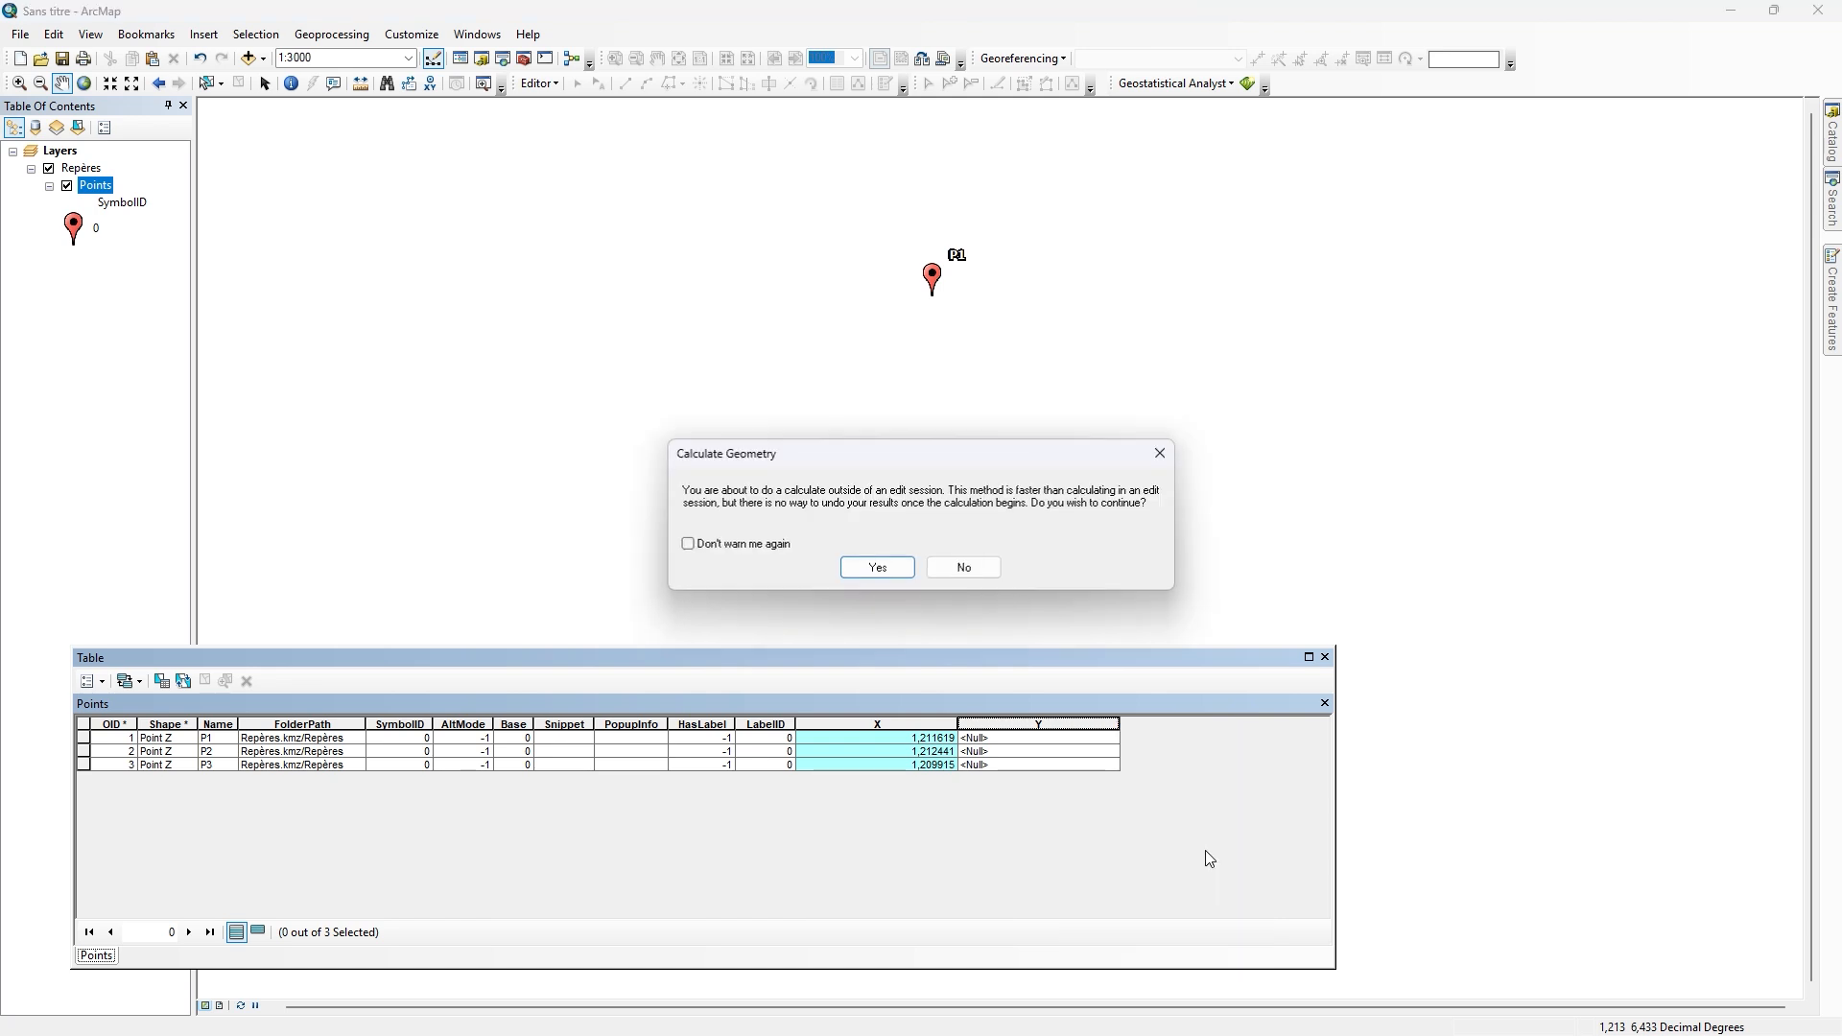
click(910, 565)
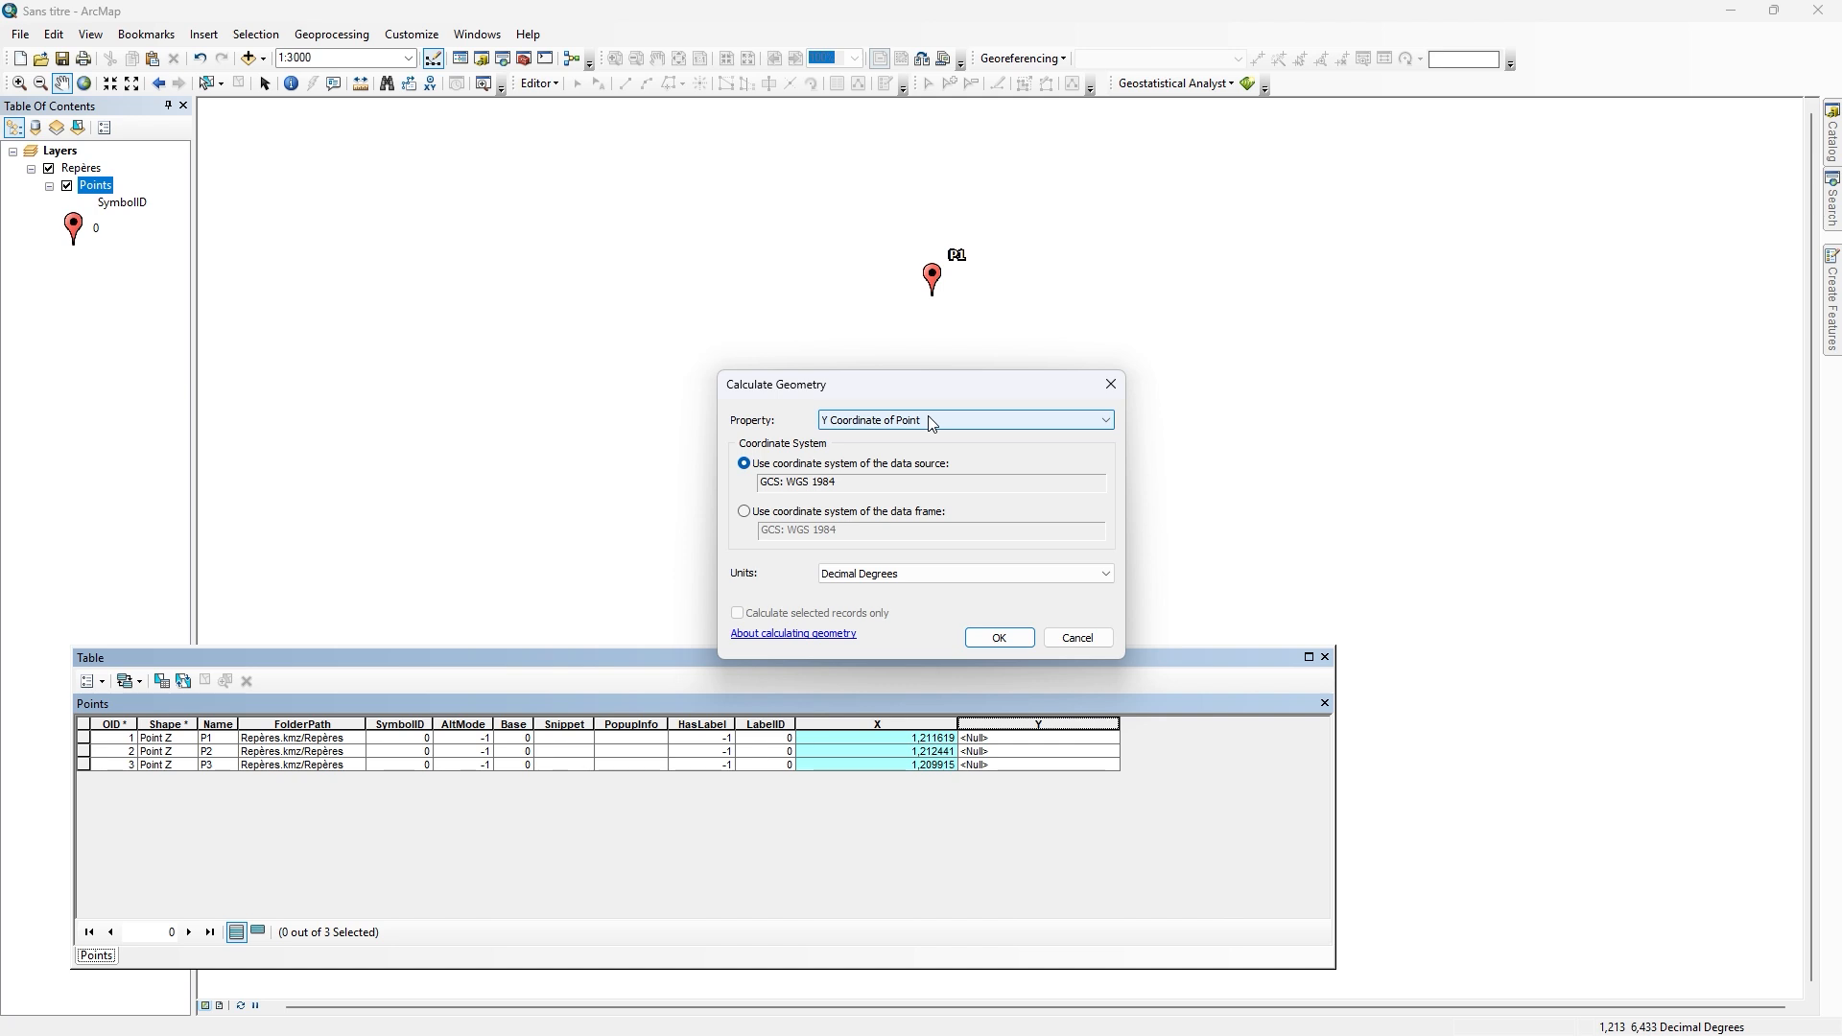
click(999, 638)
click(902, 574)
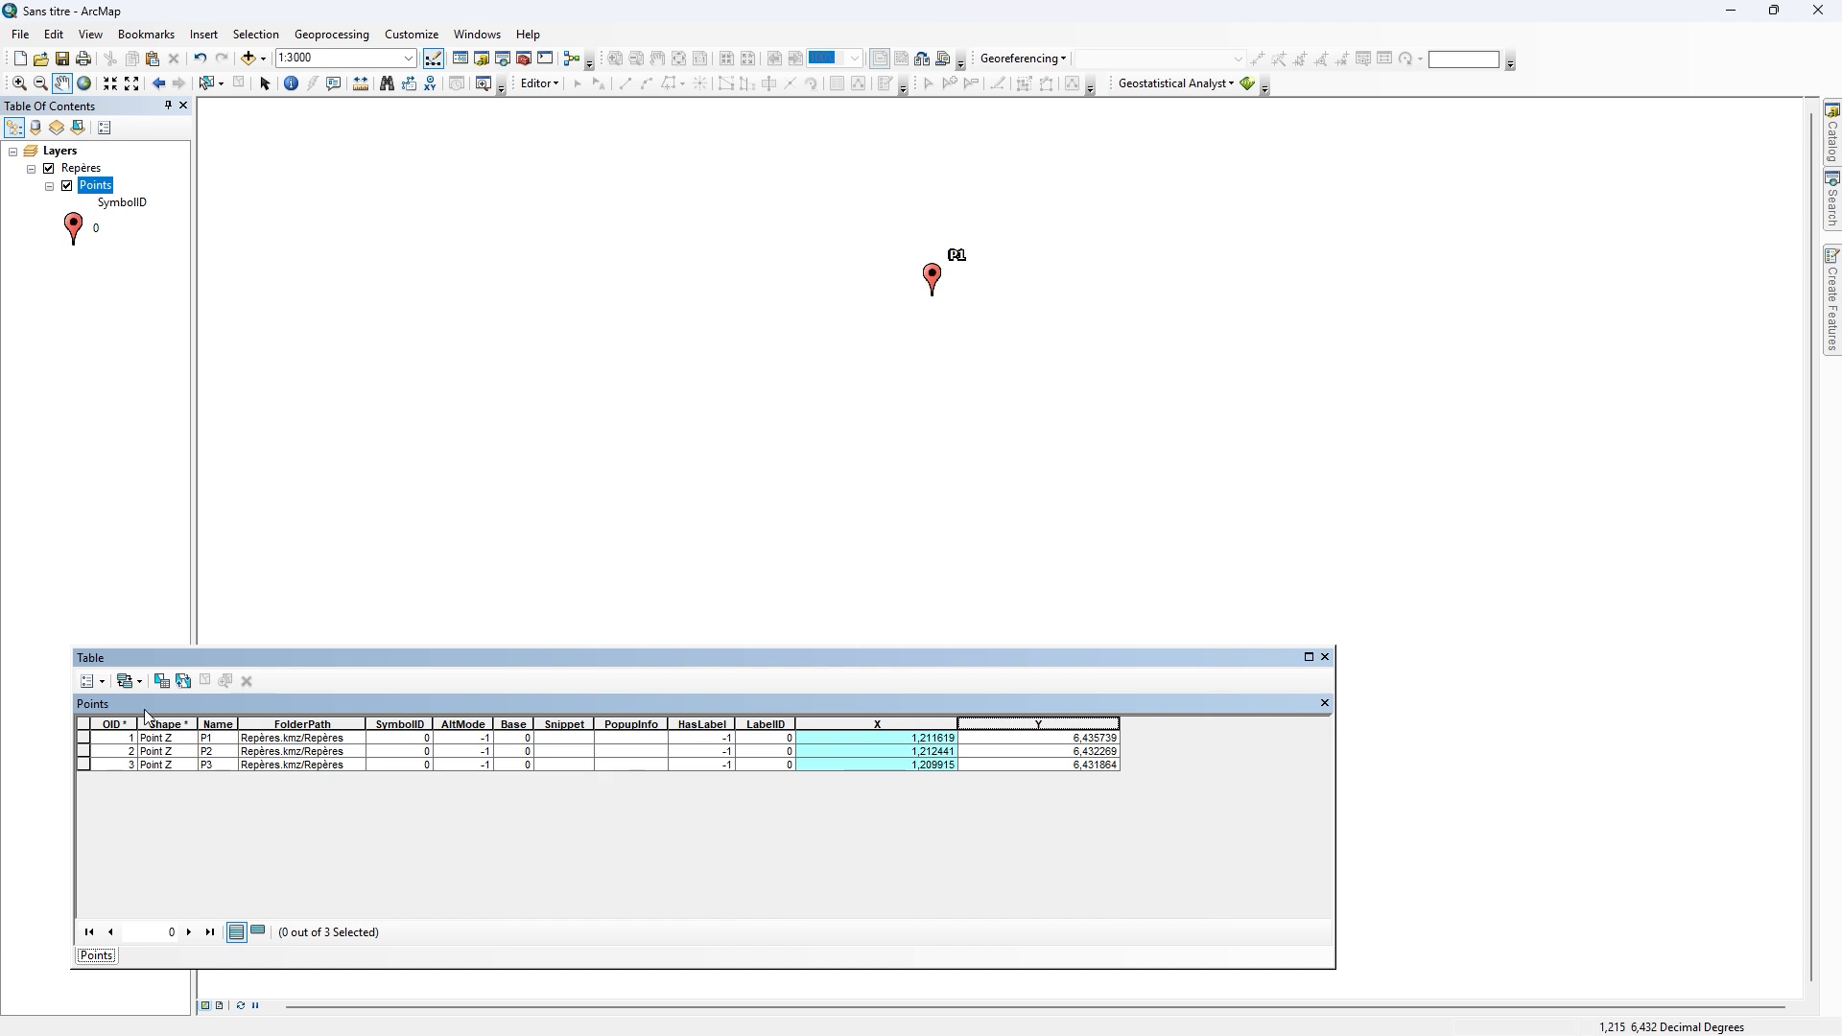
Step: Export all records of the Points attribute table to Downloads as a Text File named Repères_DD, without adding the table to the map
click(92, 682)
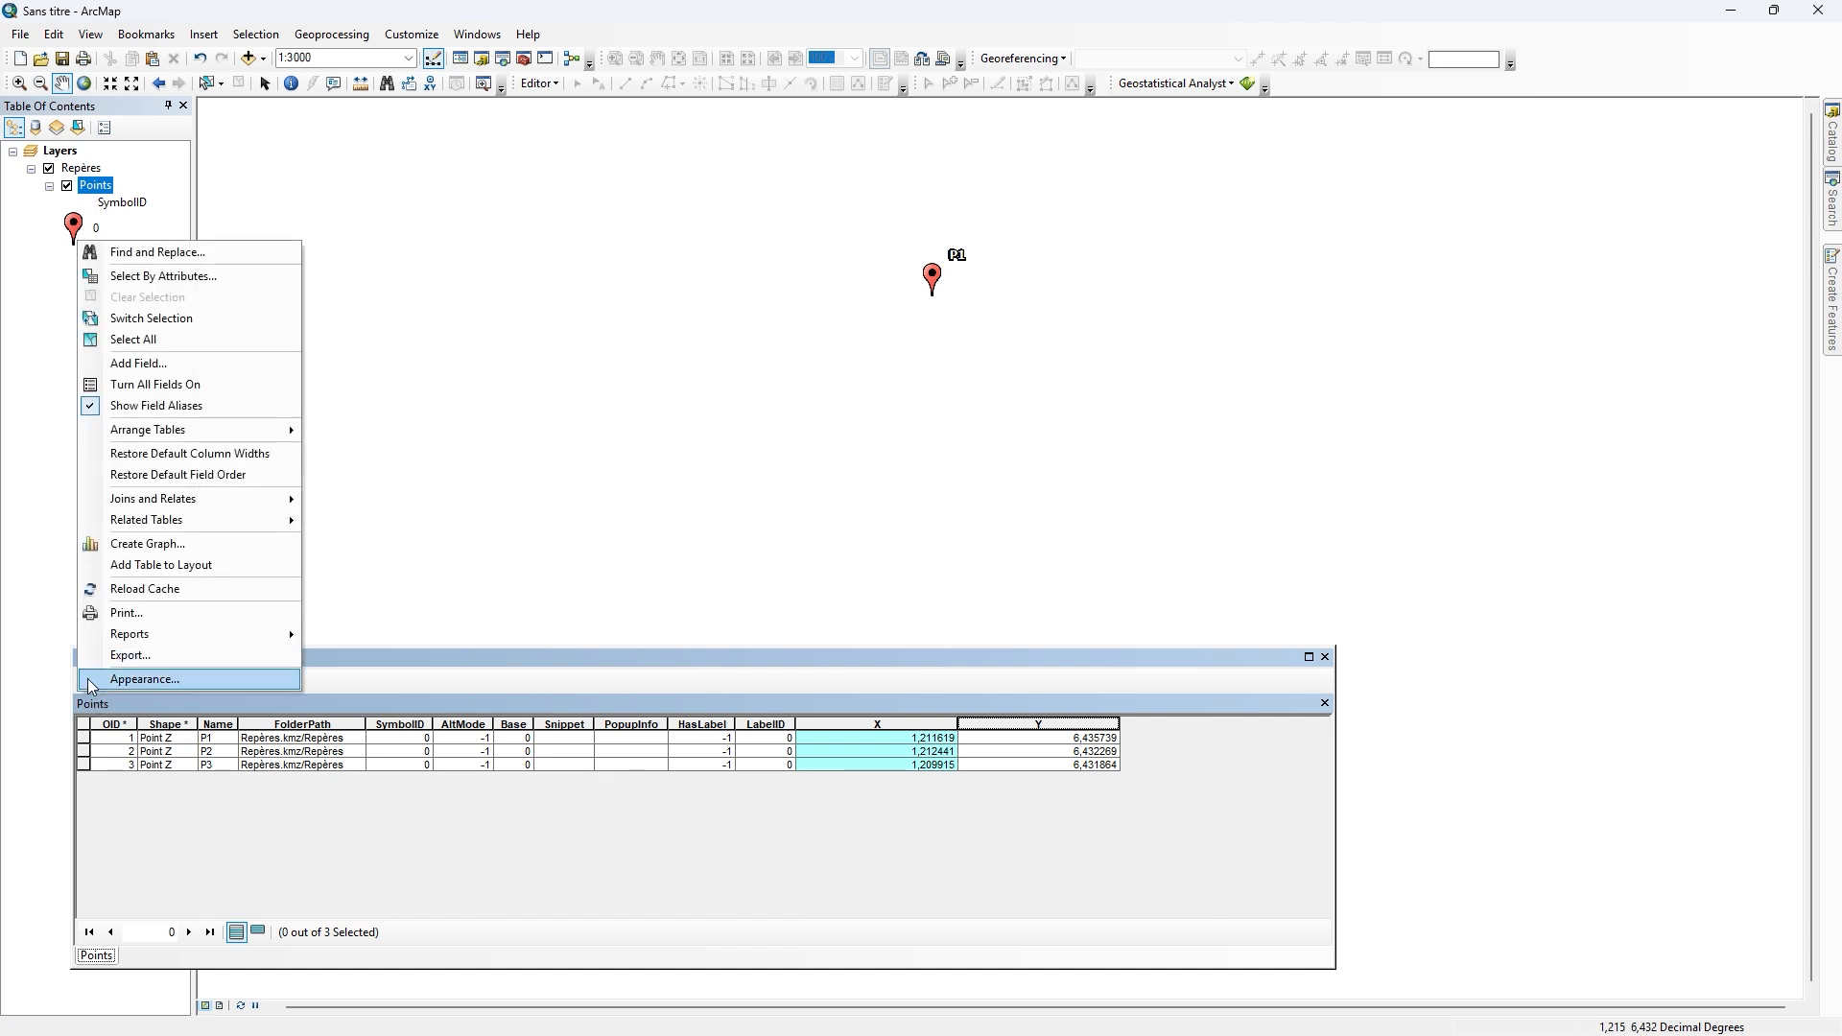
click(181, 656)
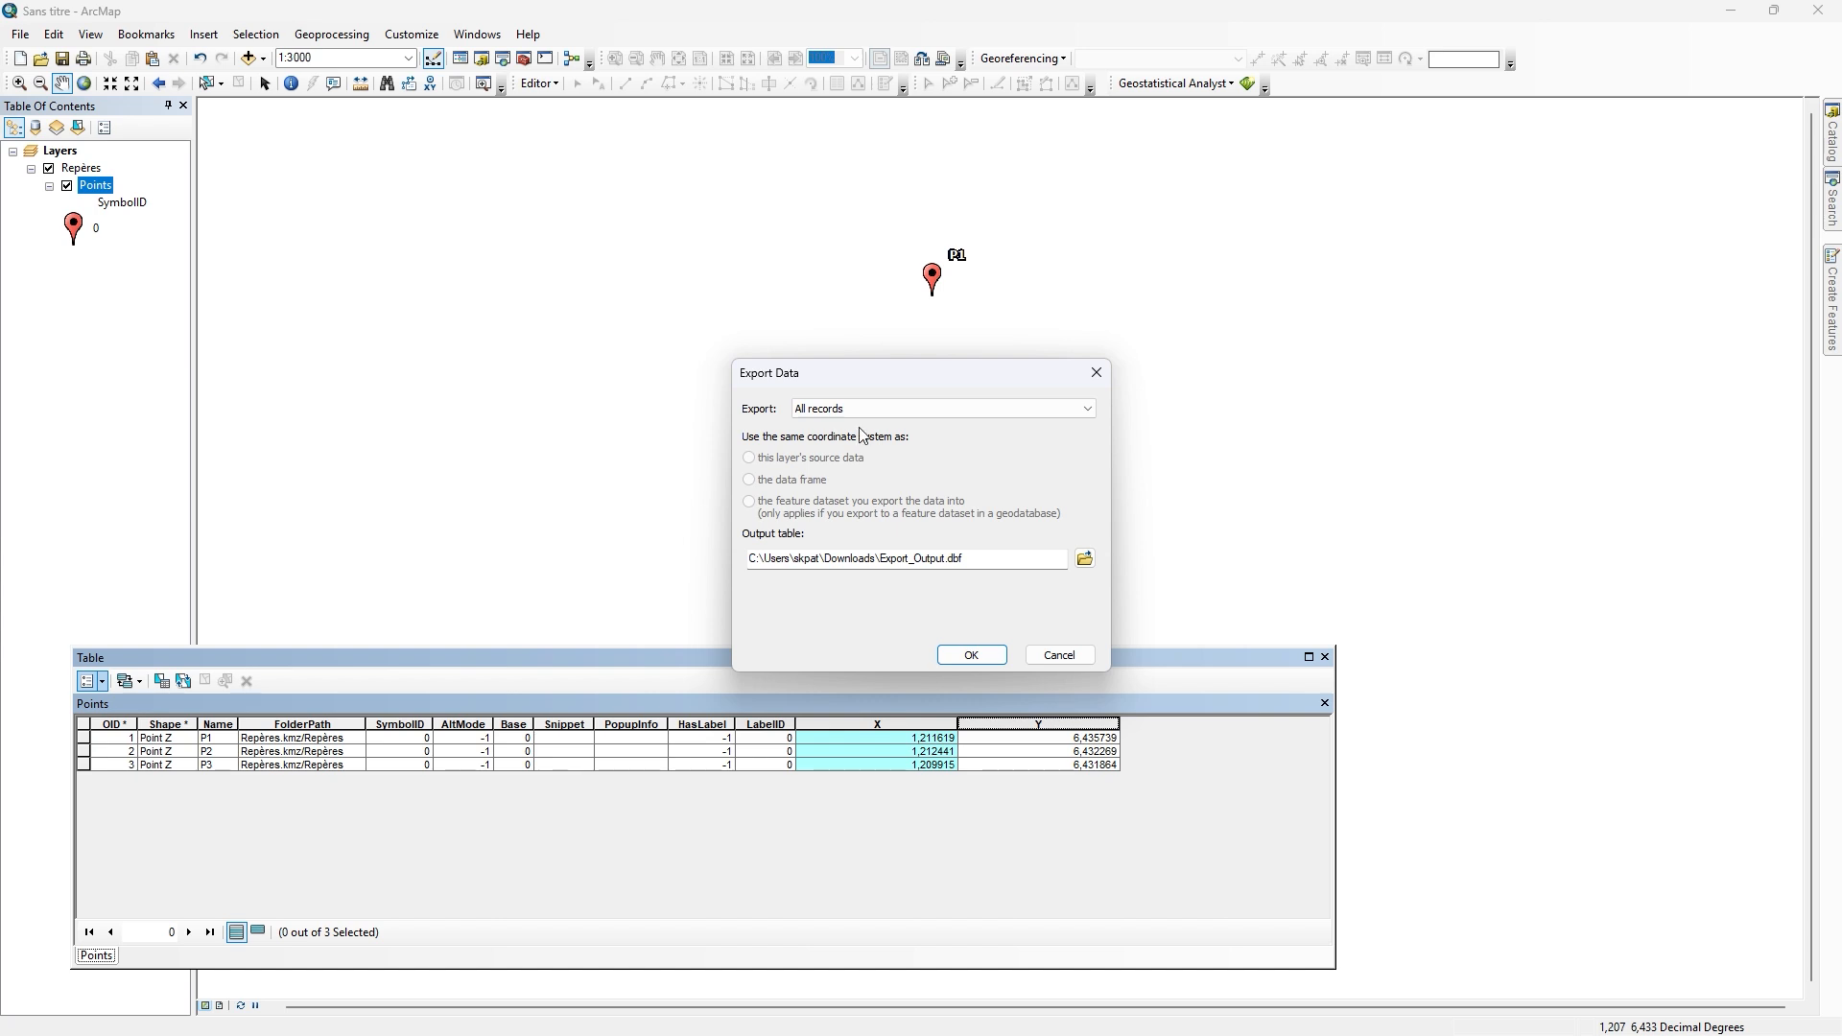
click(1084, 563)
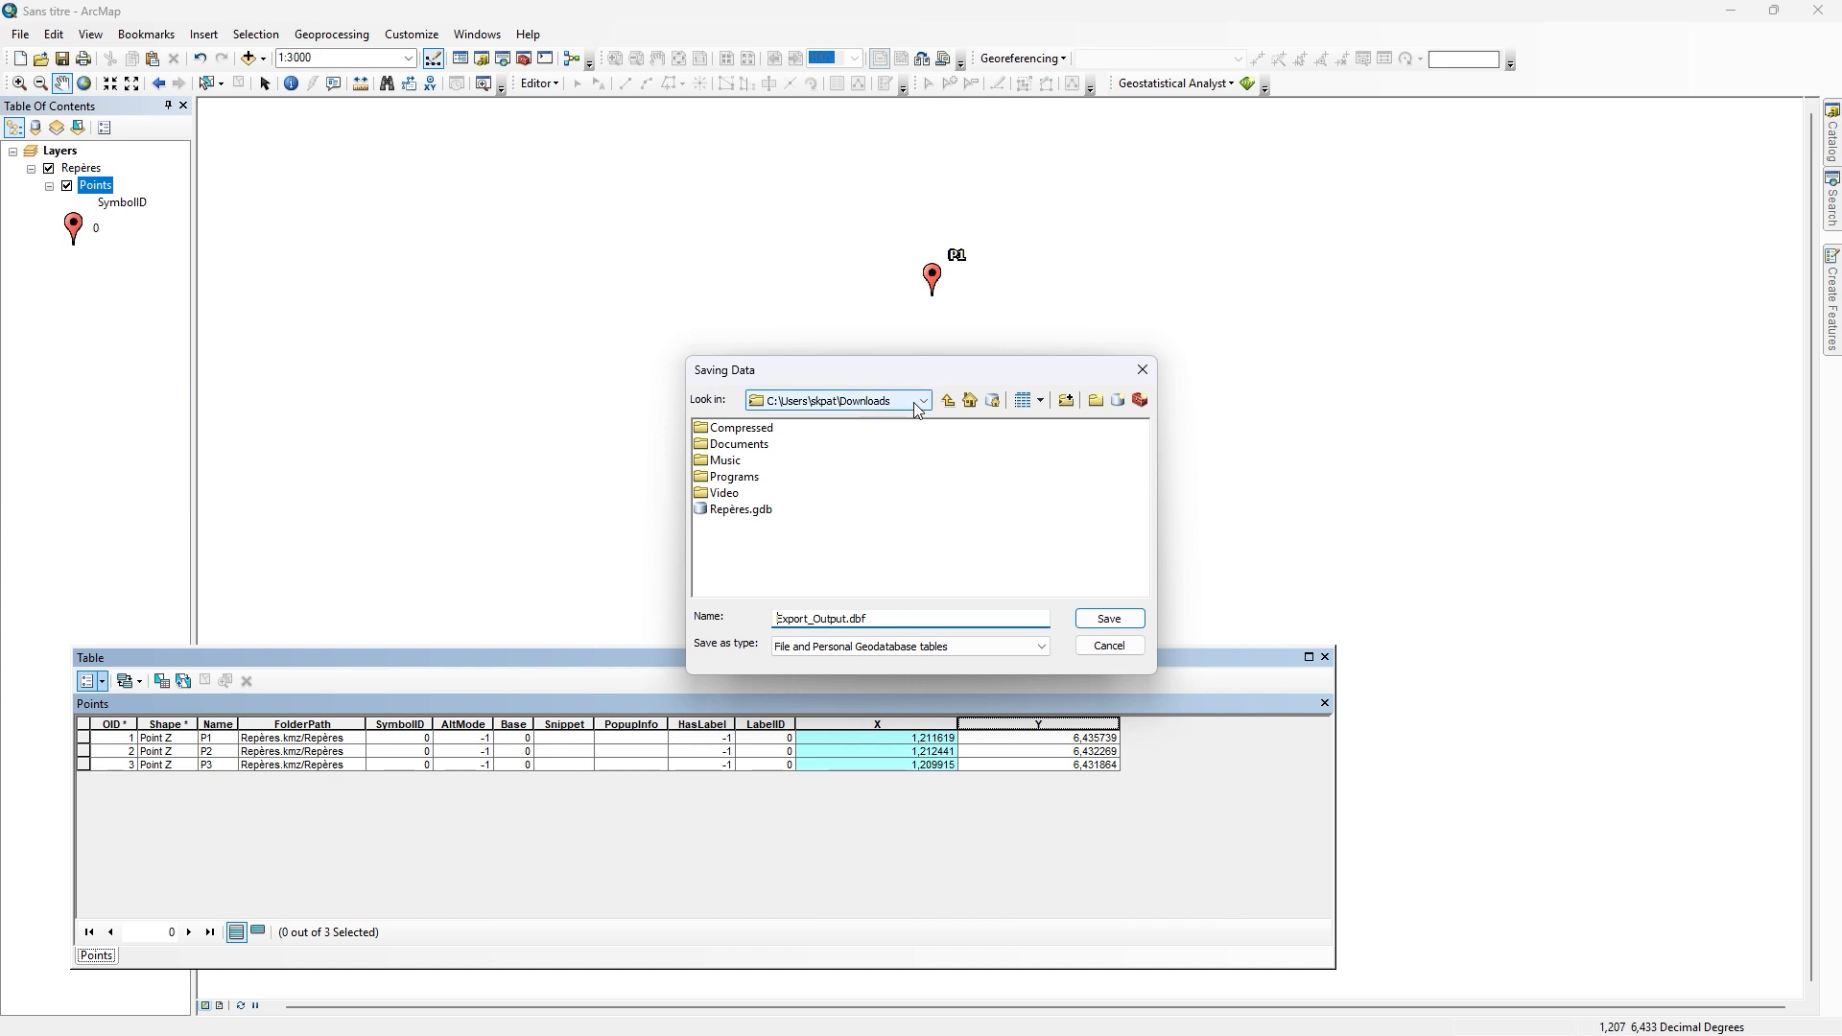
click(911, 403)
click(902, 399)
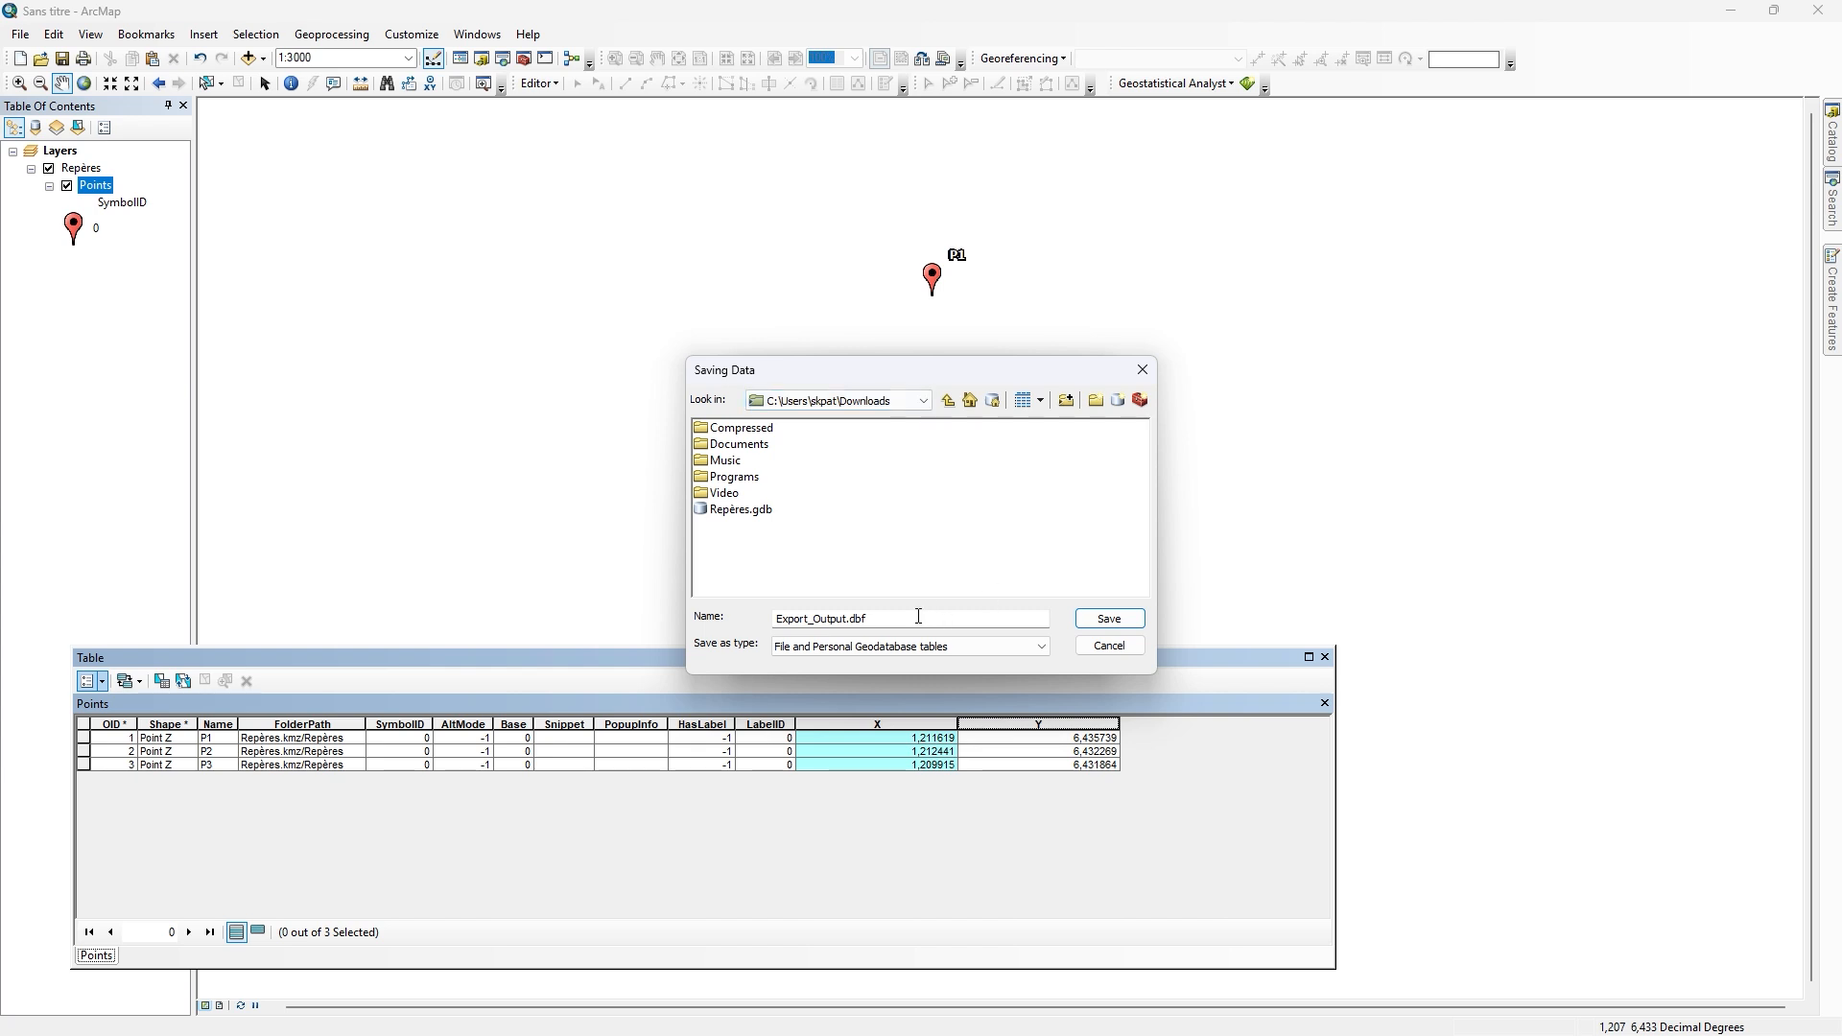
drag(908, 619, 674, 619)
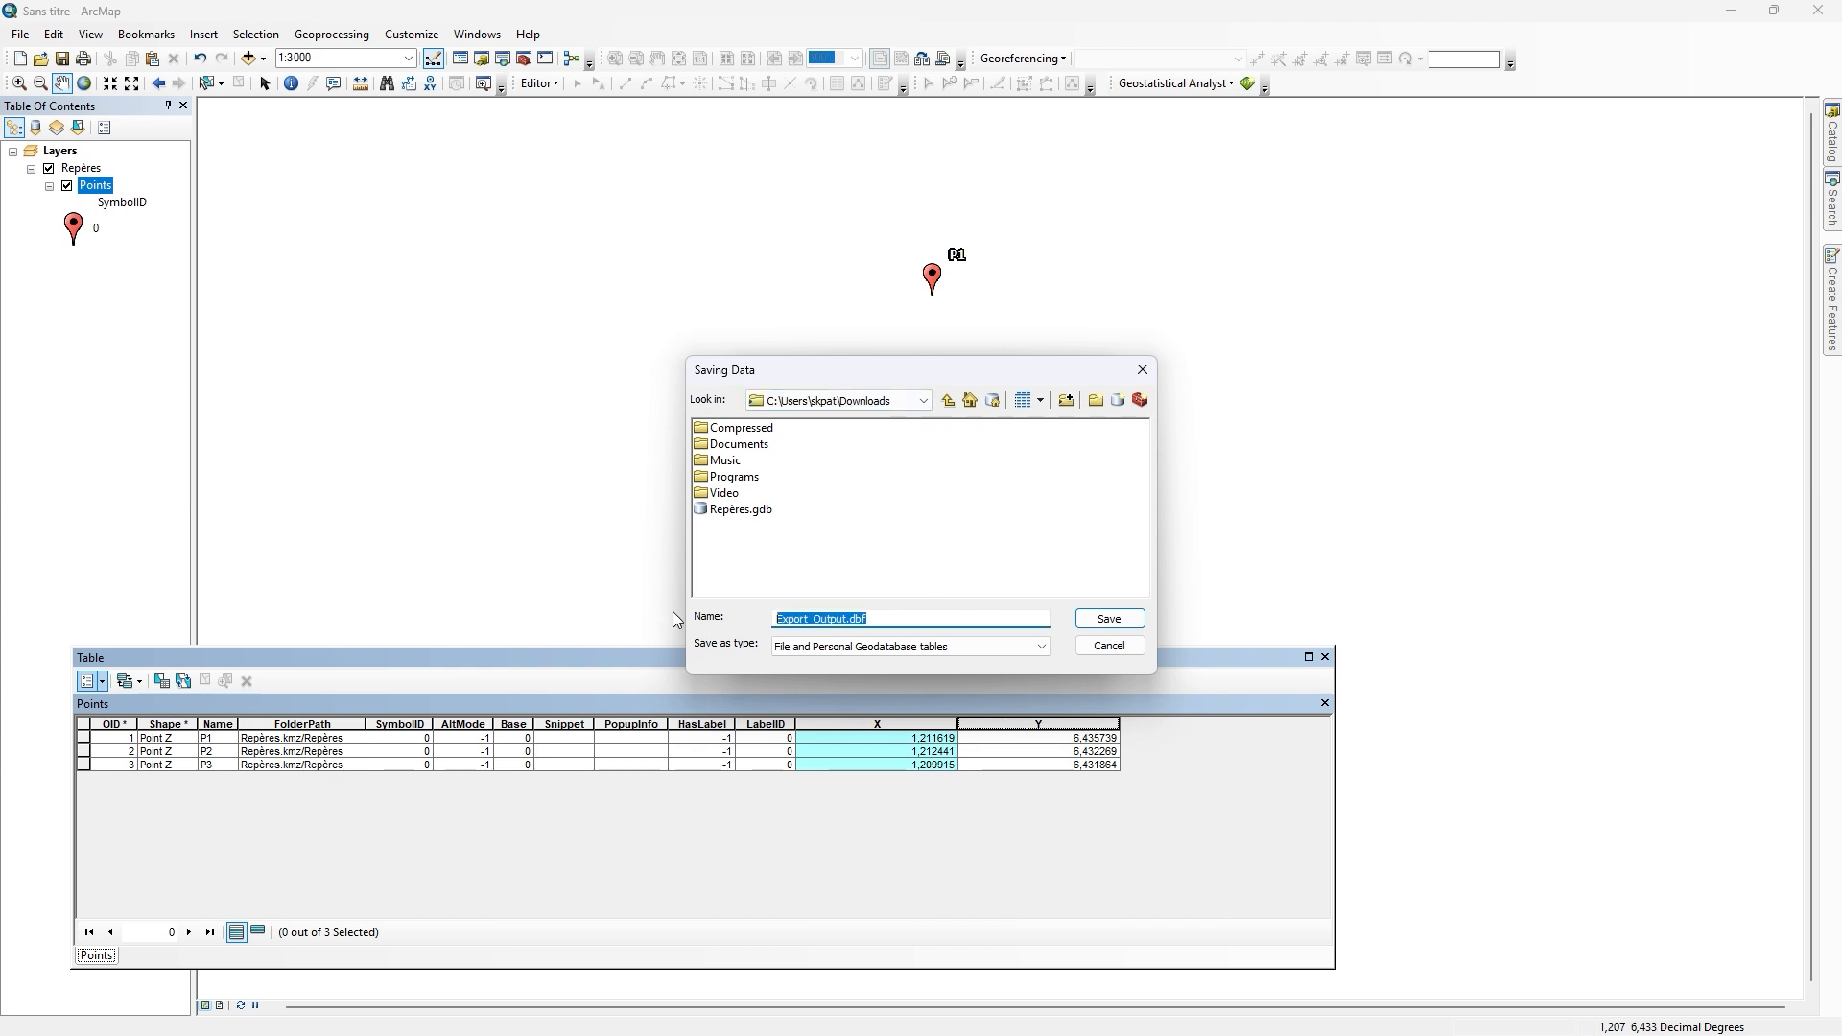
text(Repères_DD)
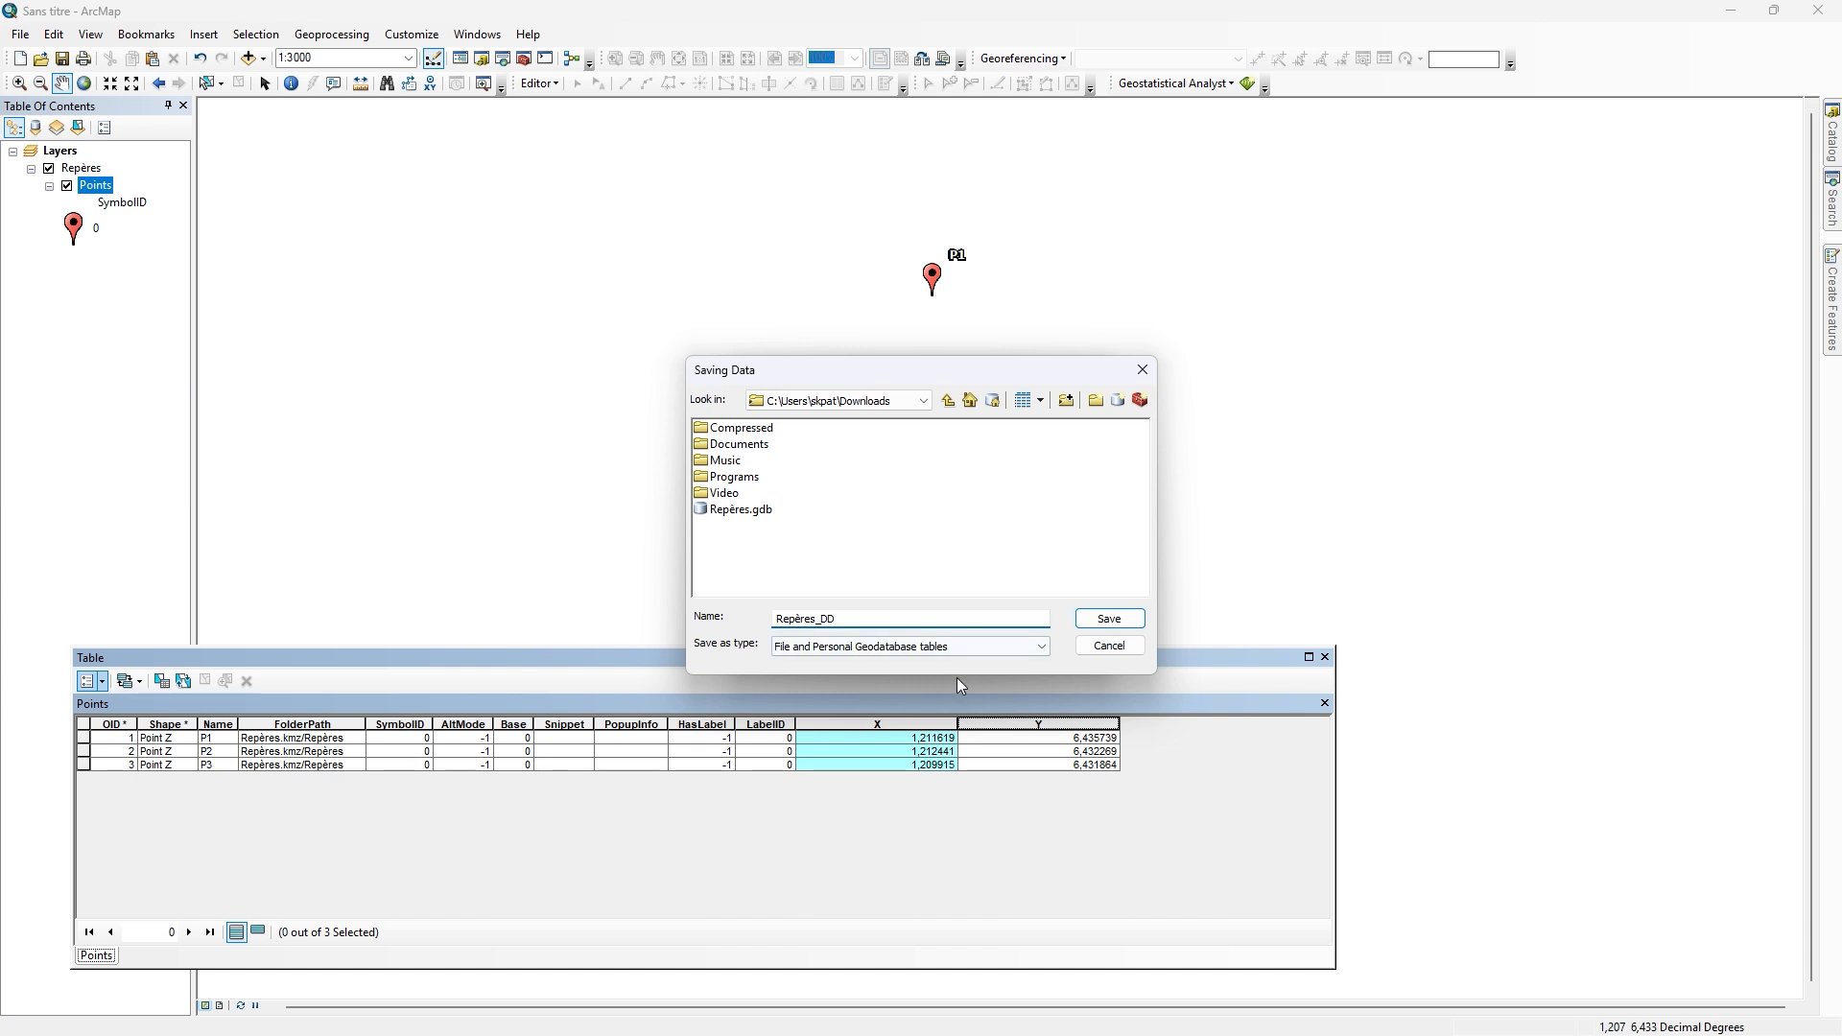
click(950, 646)
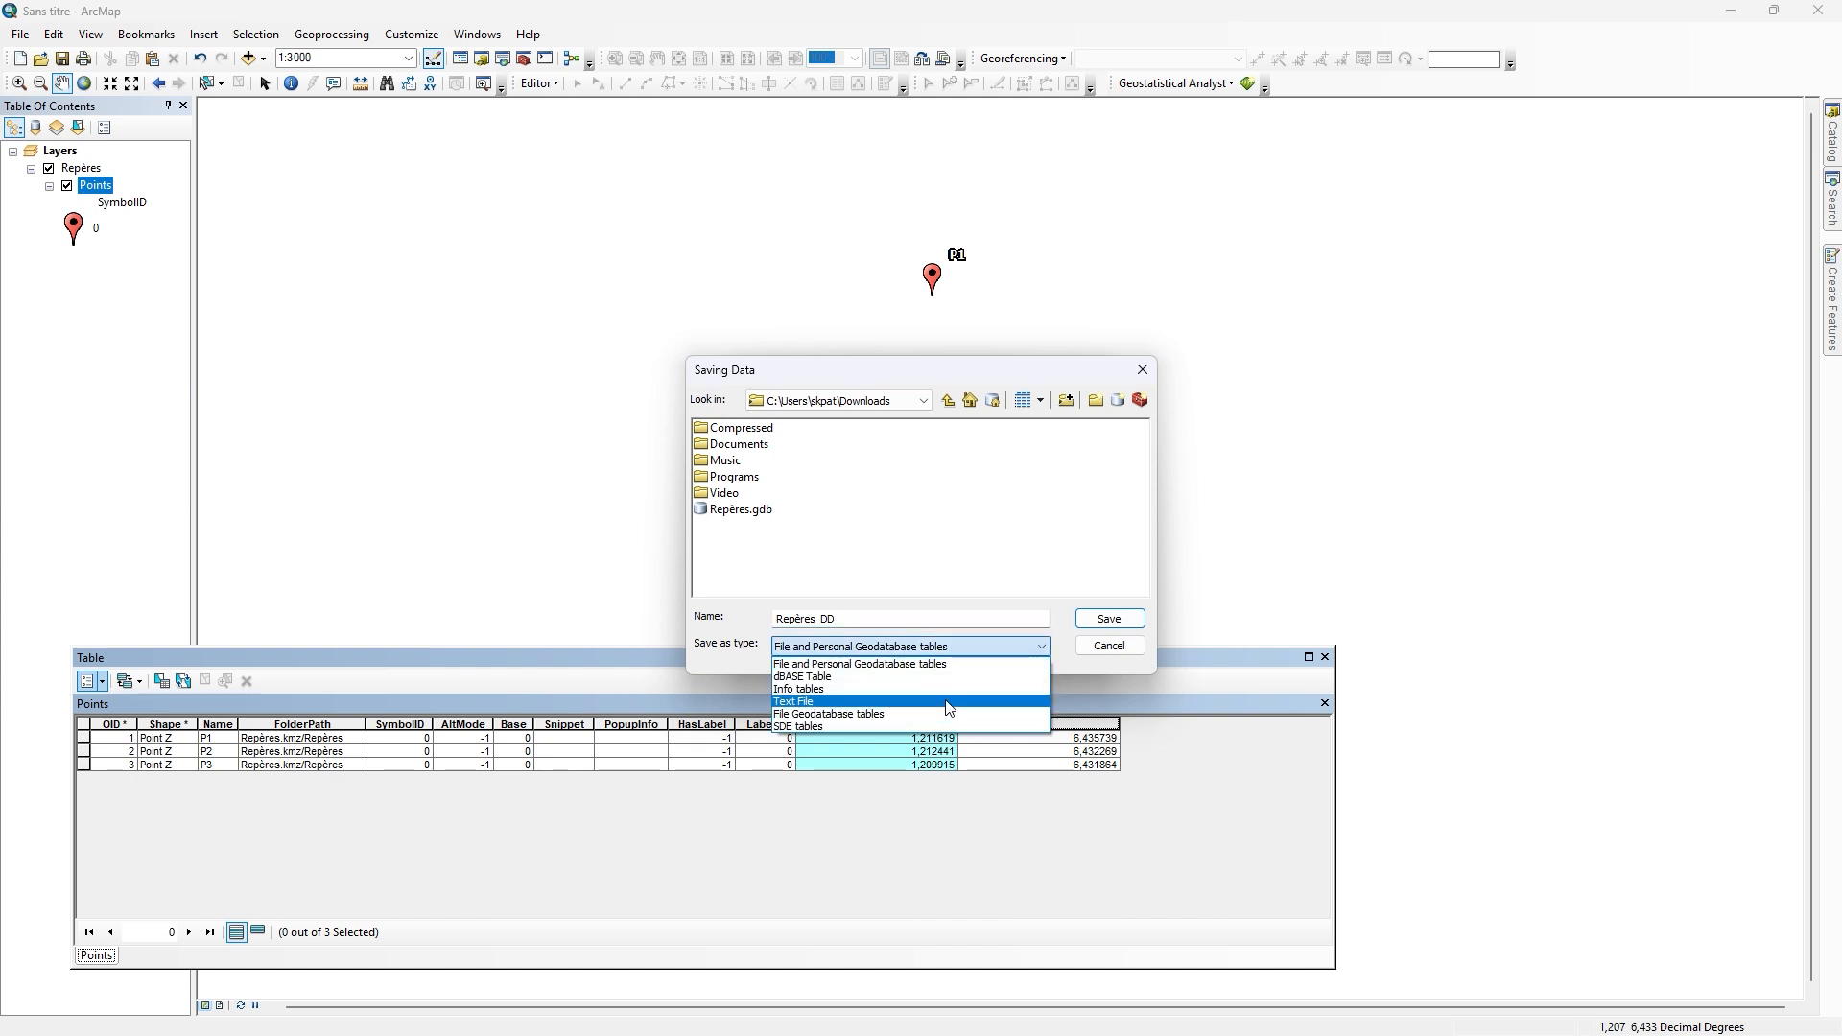
click(950, 701)
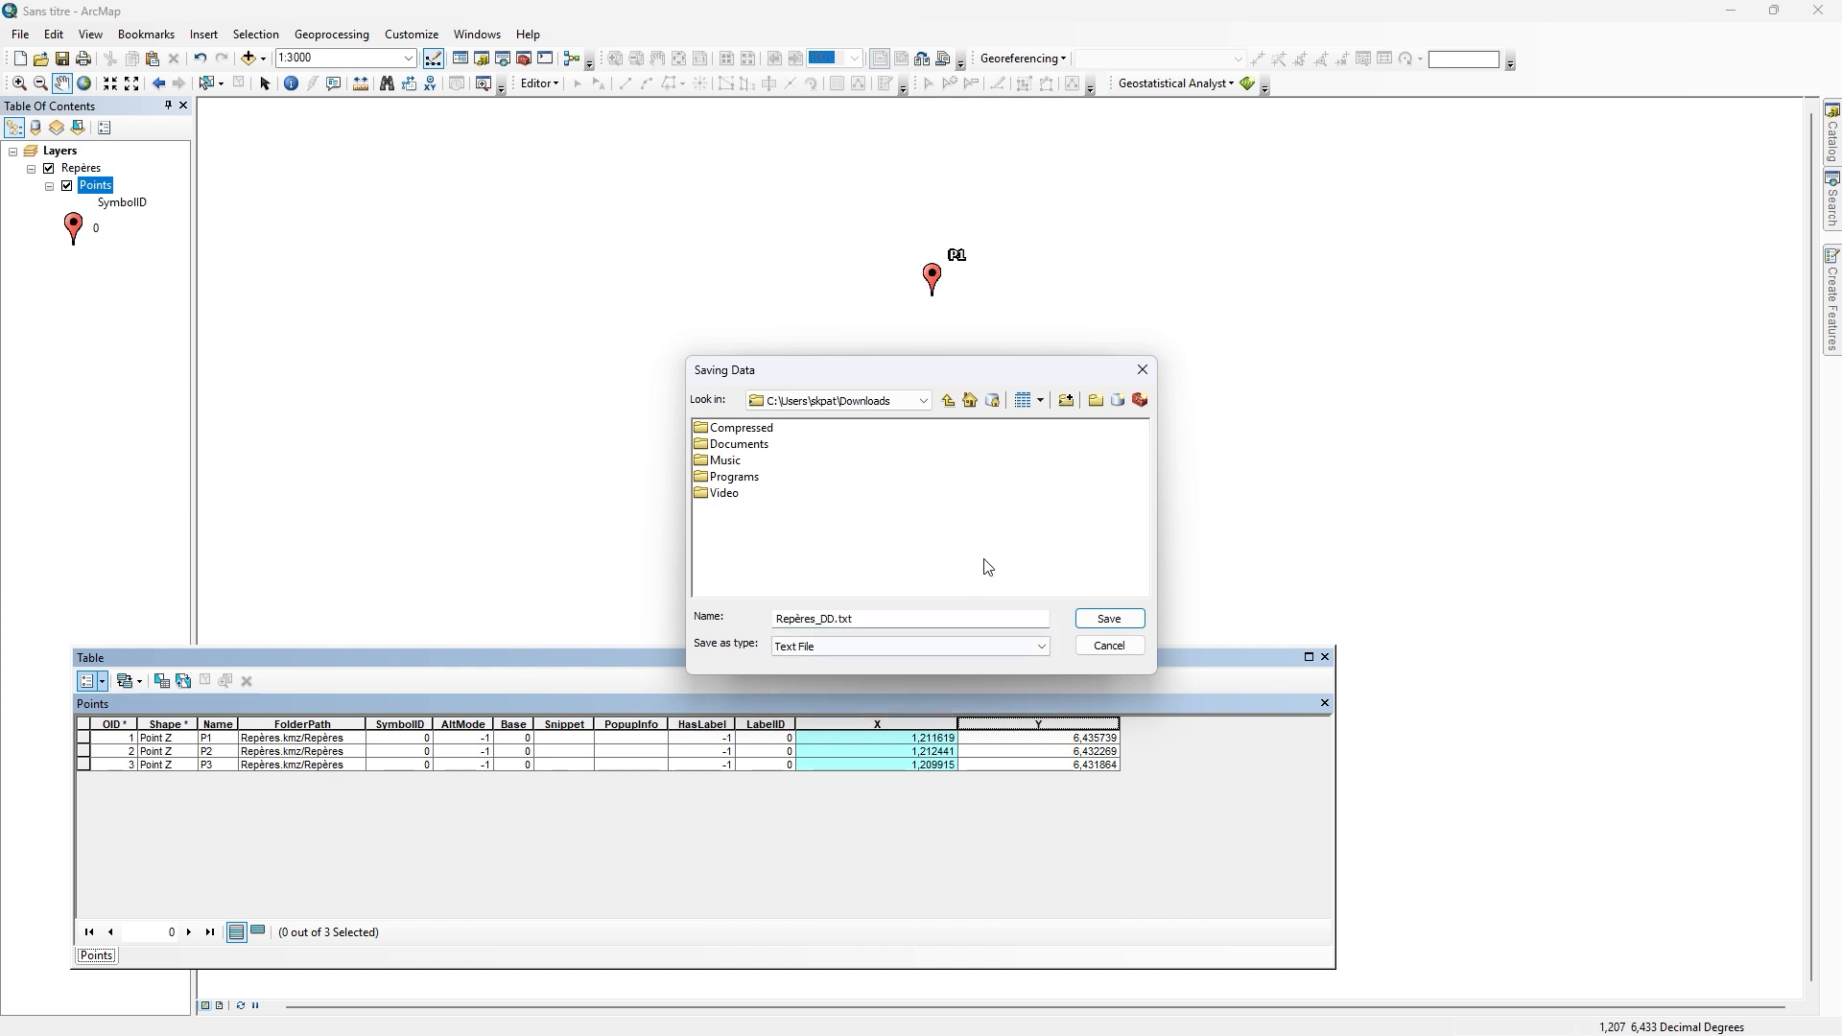
click(1109, 619)
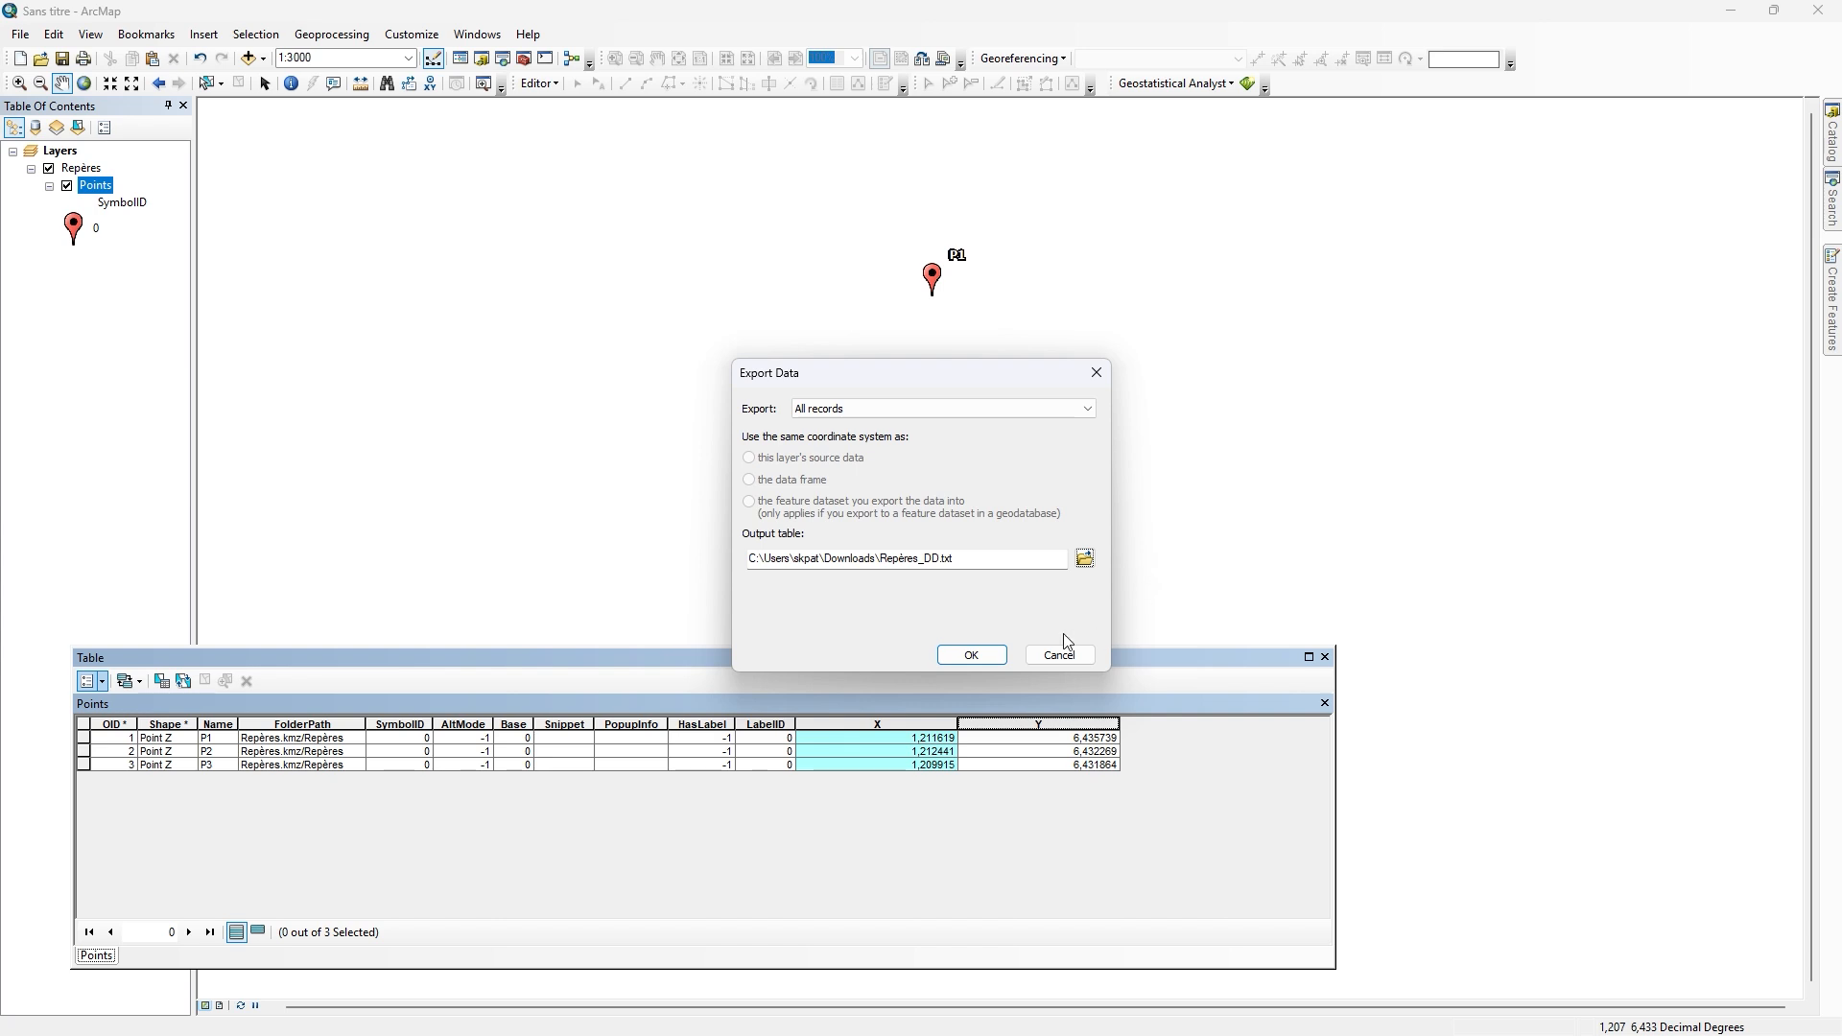
click(986, 654)
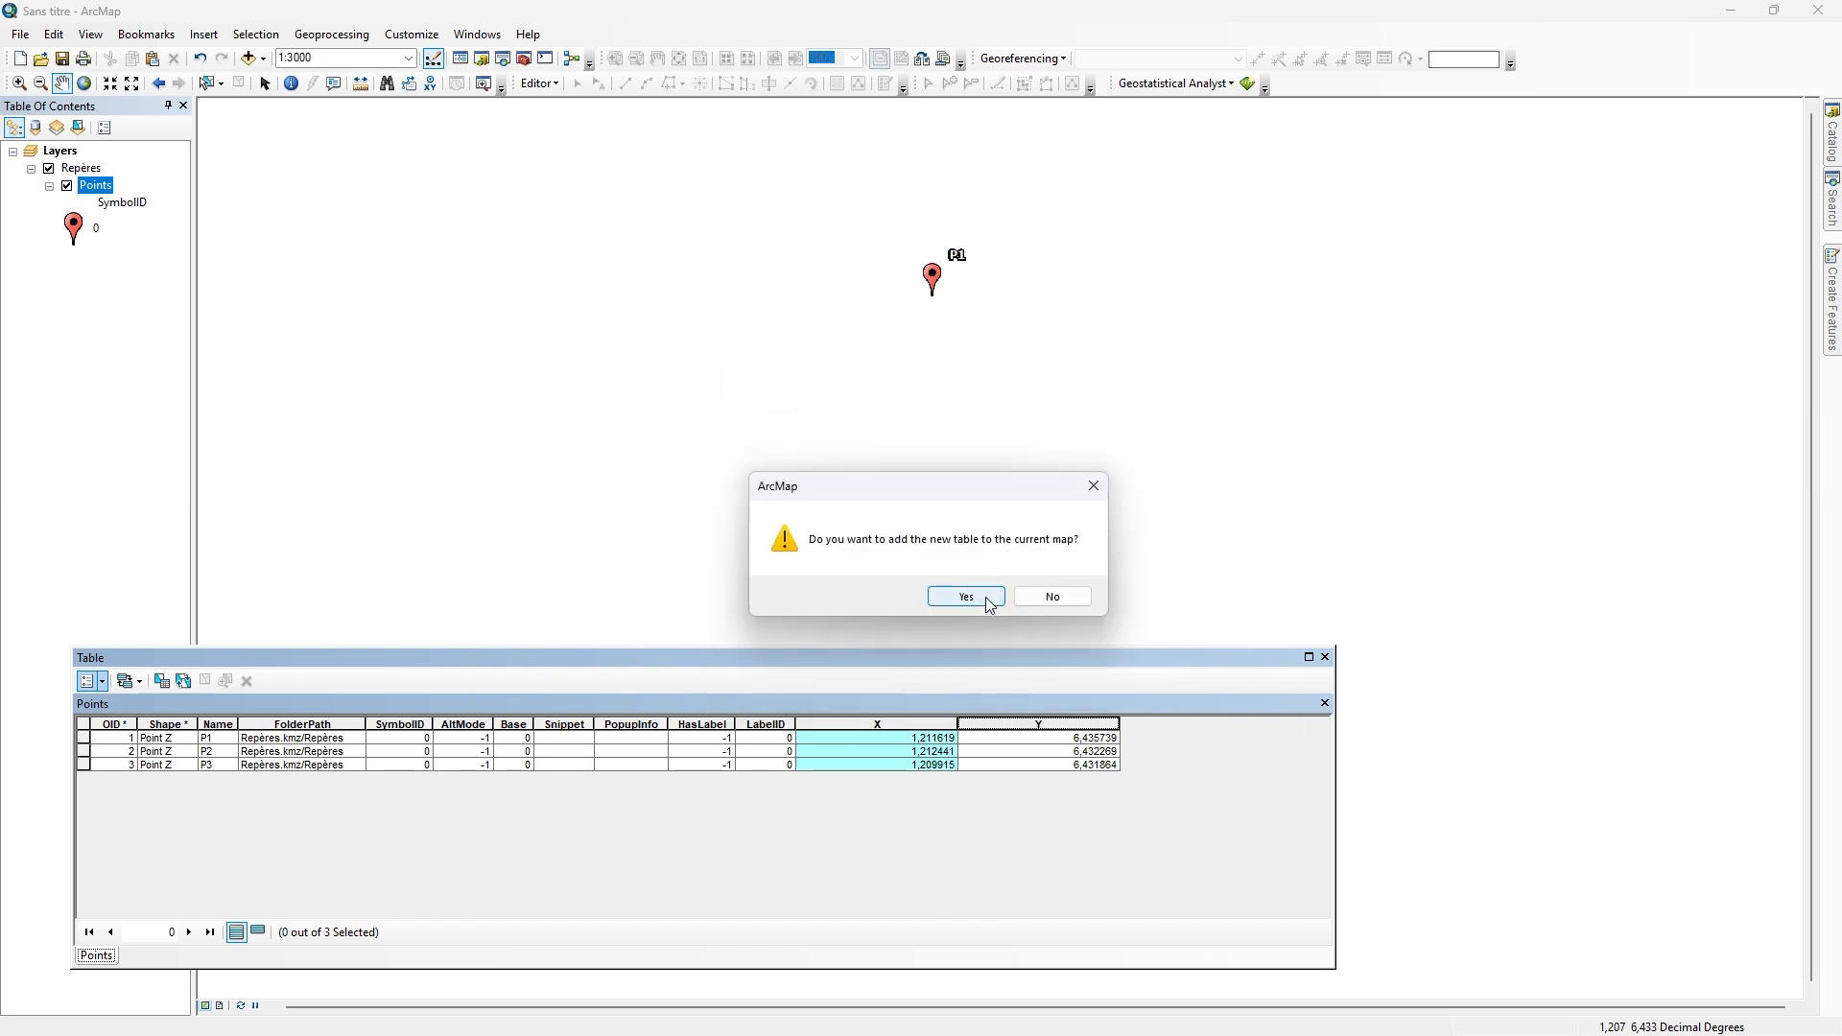
click(1052, 596)
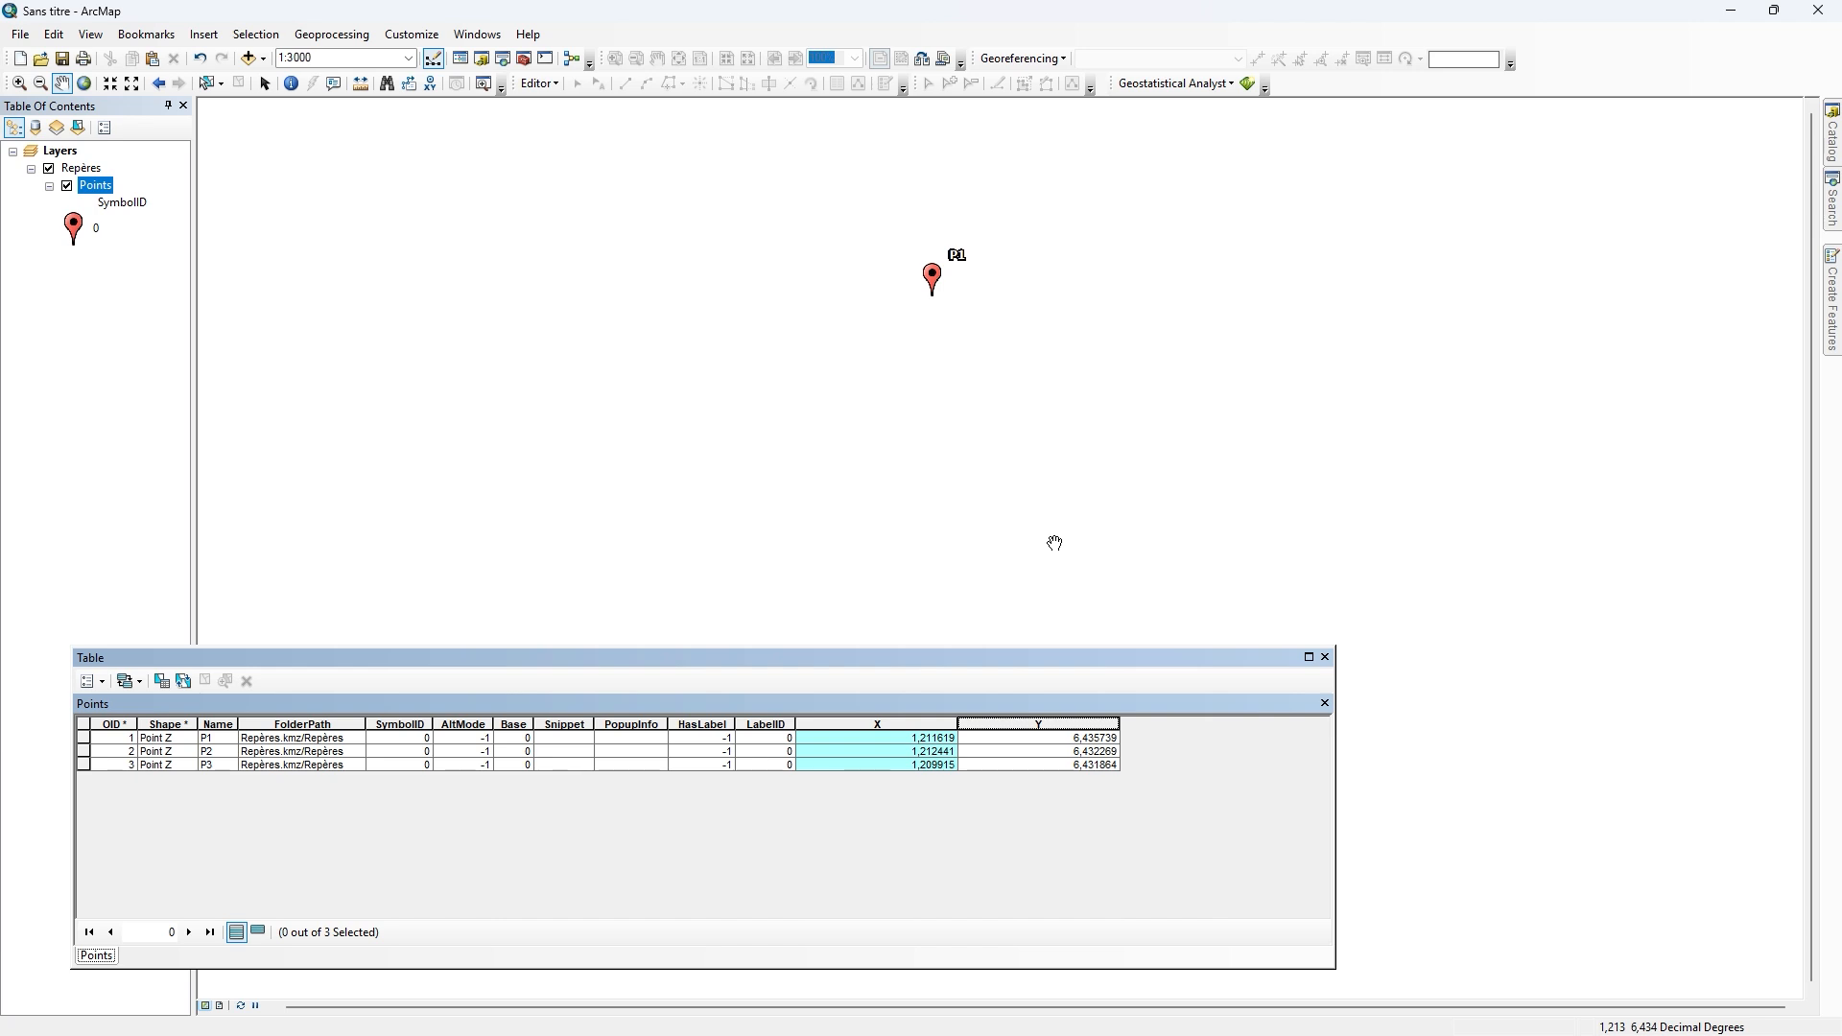
Step: Switch to Excel and open Repères_DD.txt from the Téléchargements folder, with all file types listed
key(super)
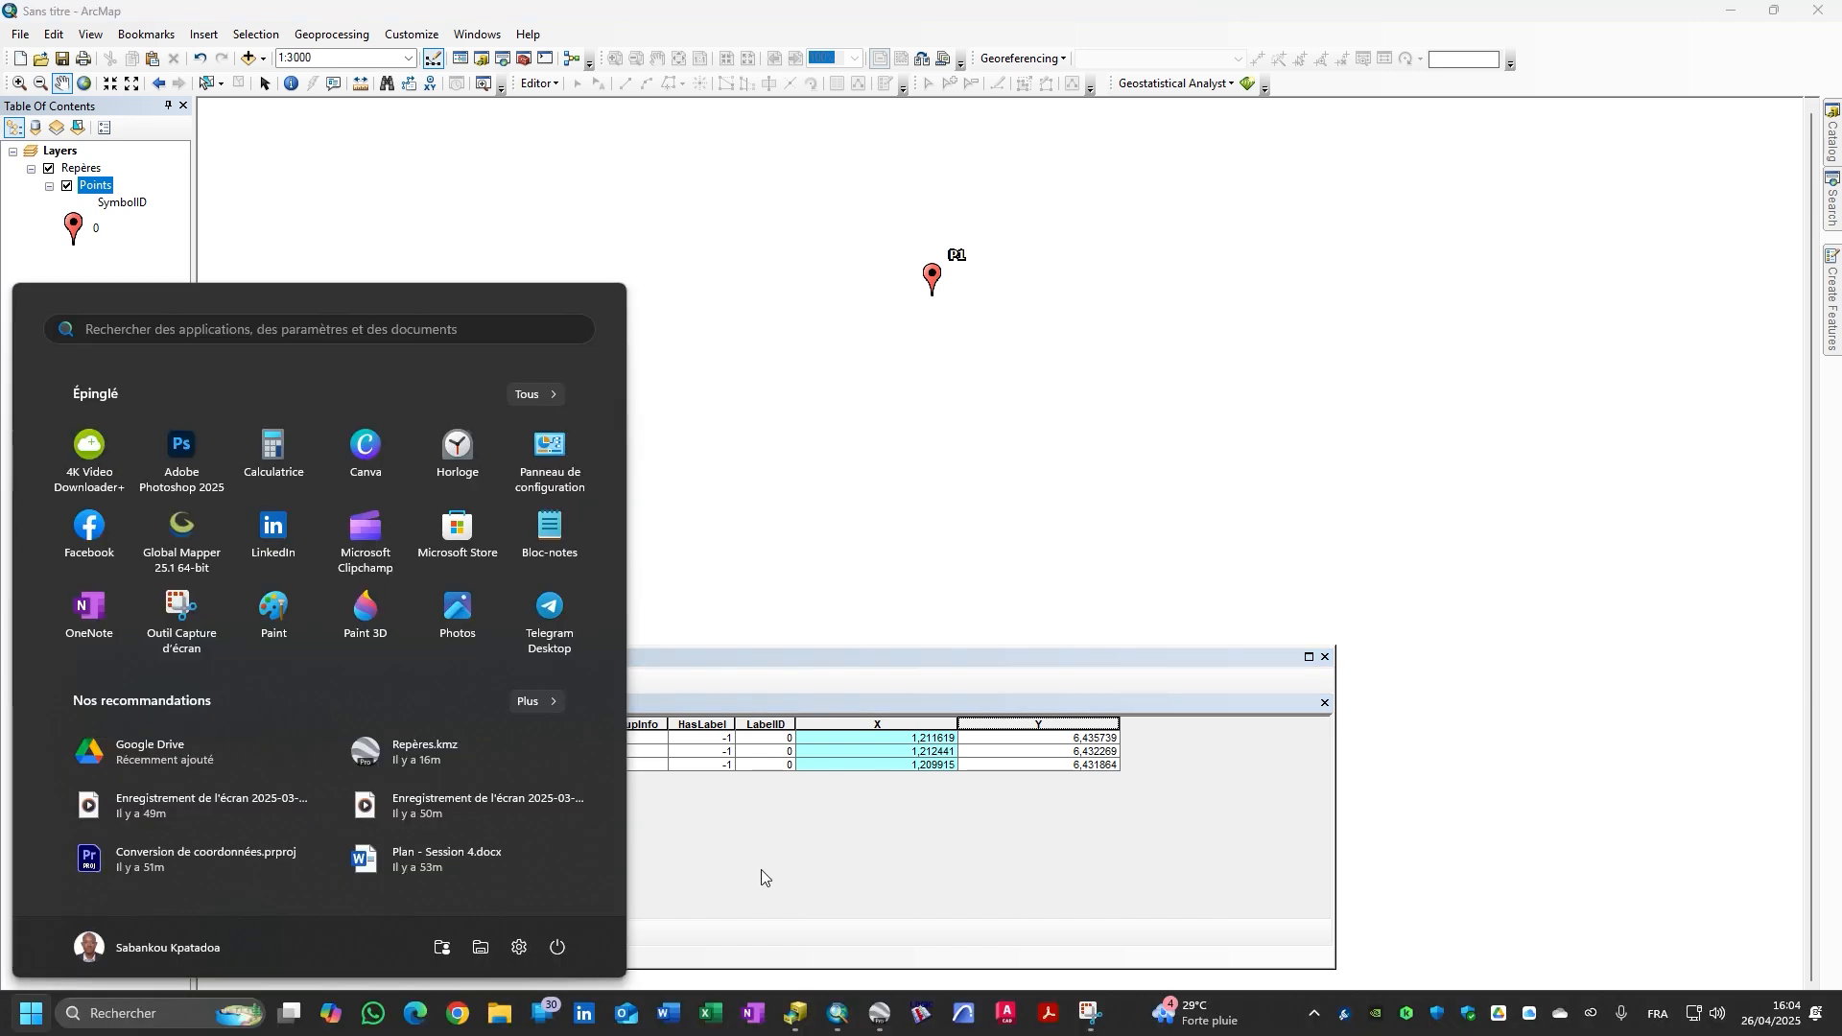
click(711, 1017)
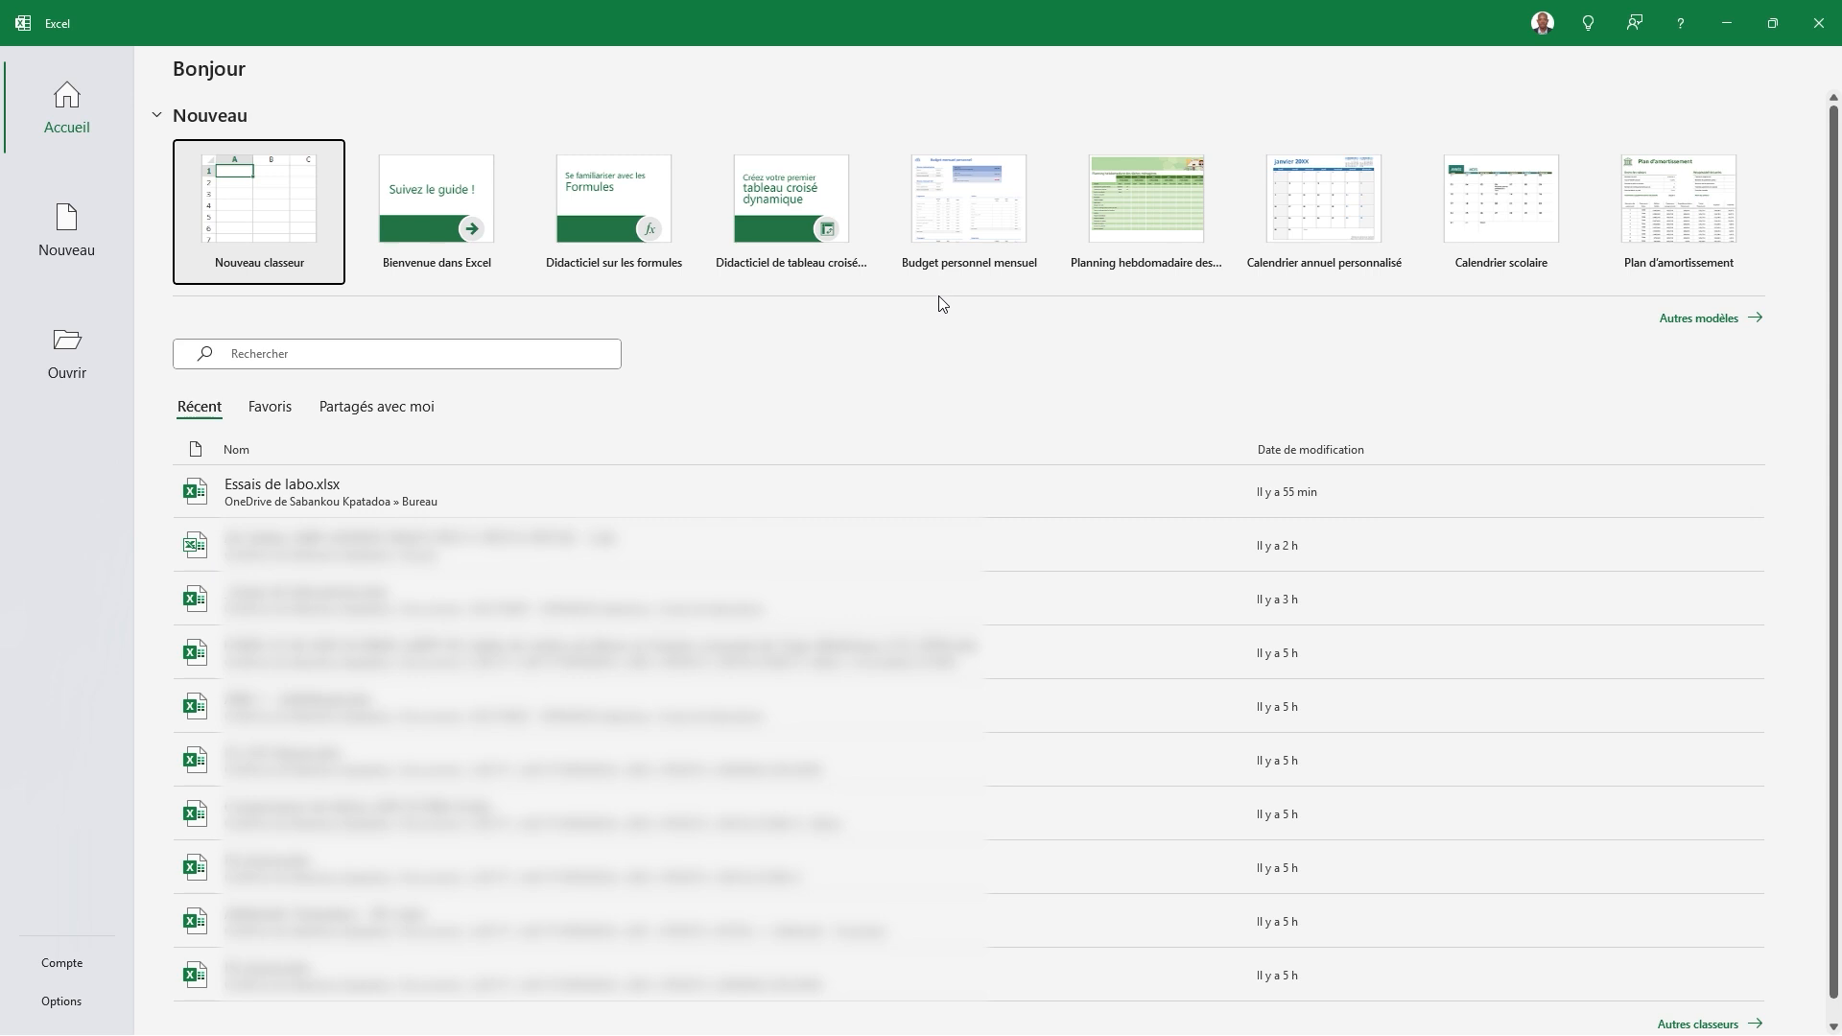
click(77, 343)
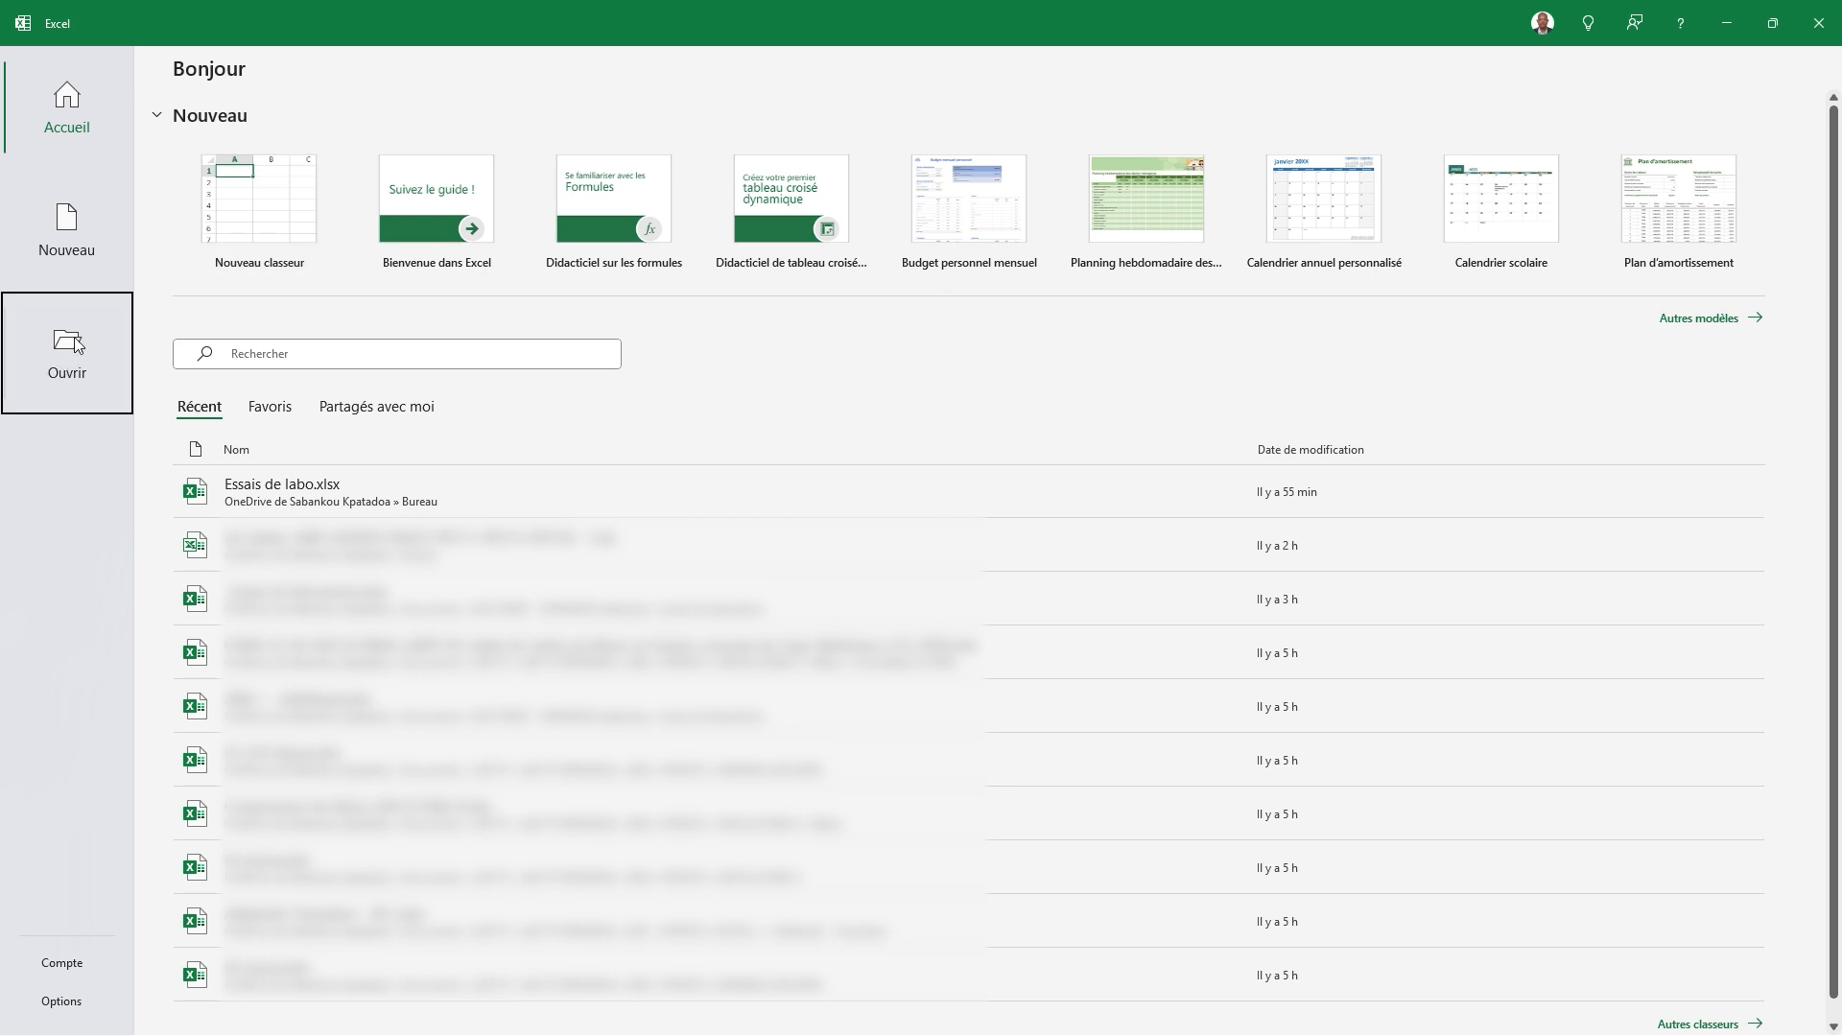
click(330, 382)
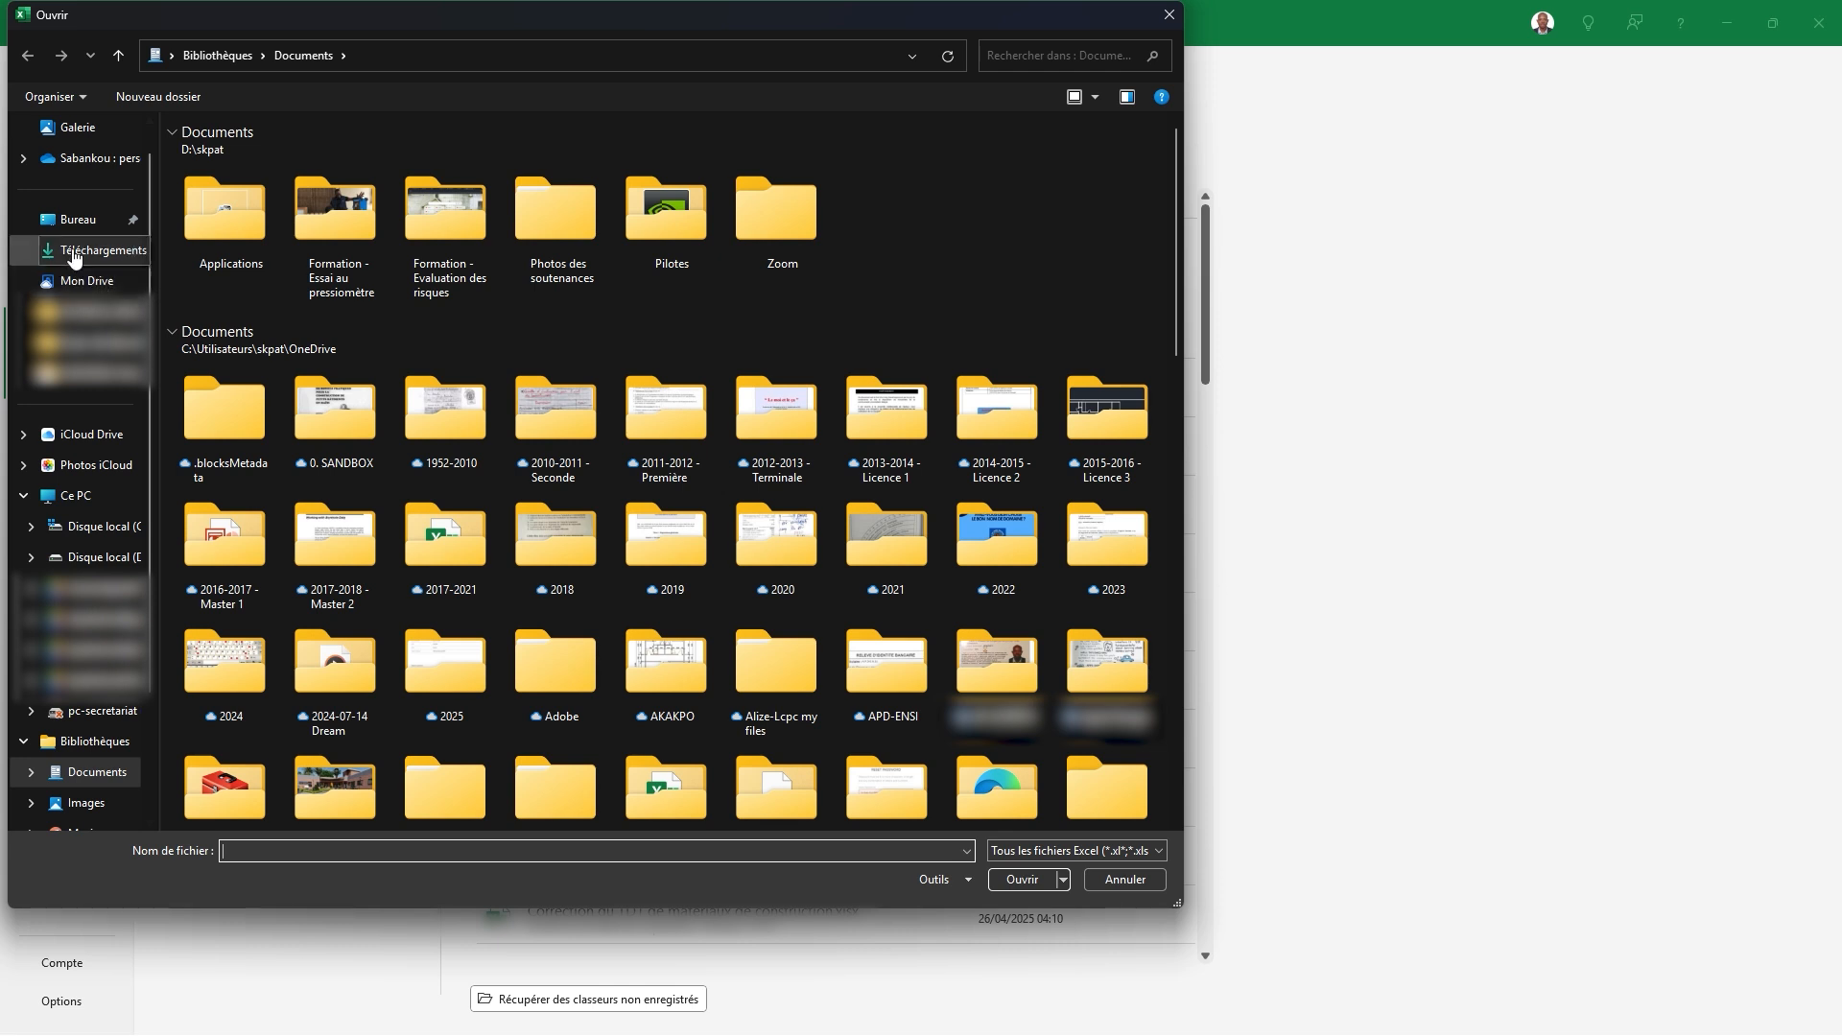
click(74, 254)
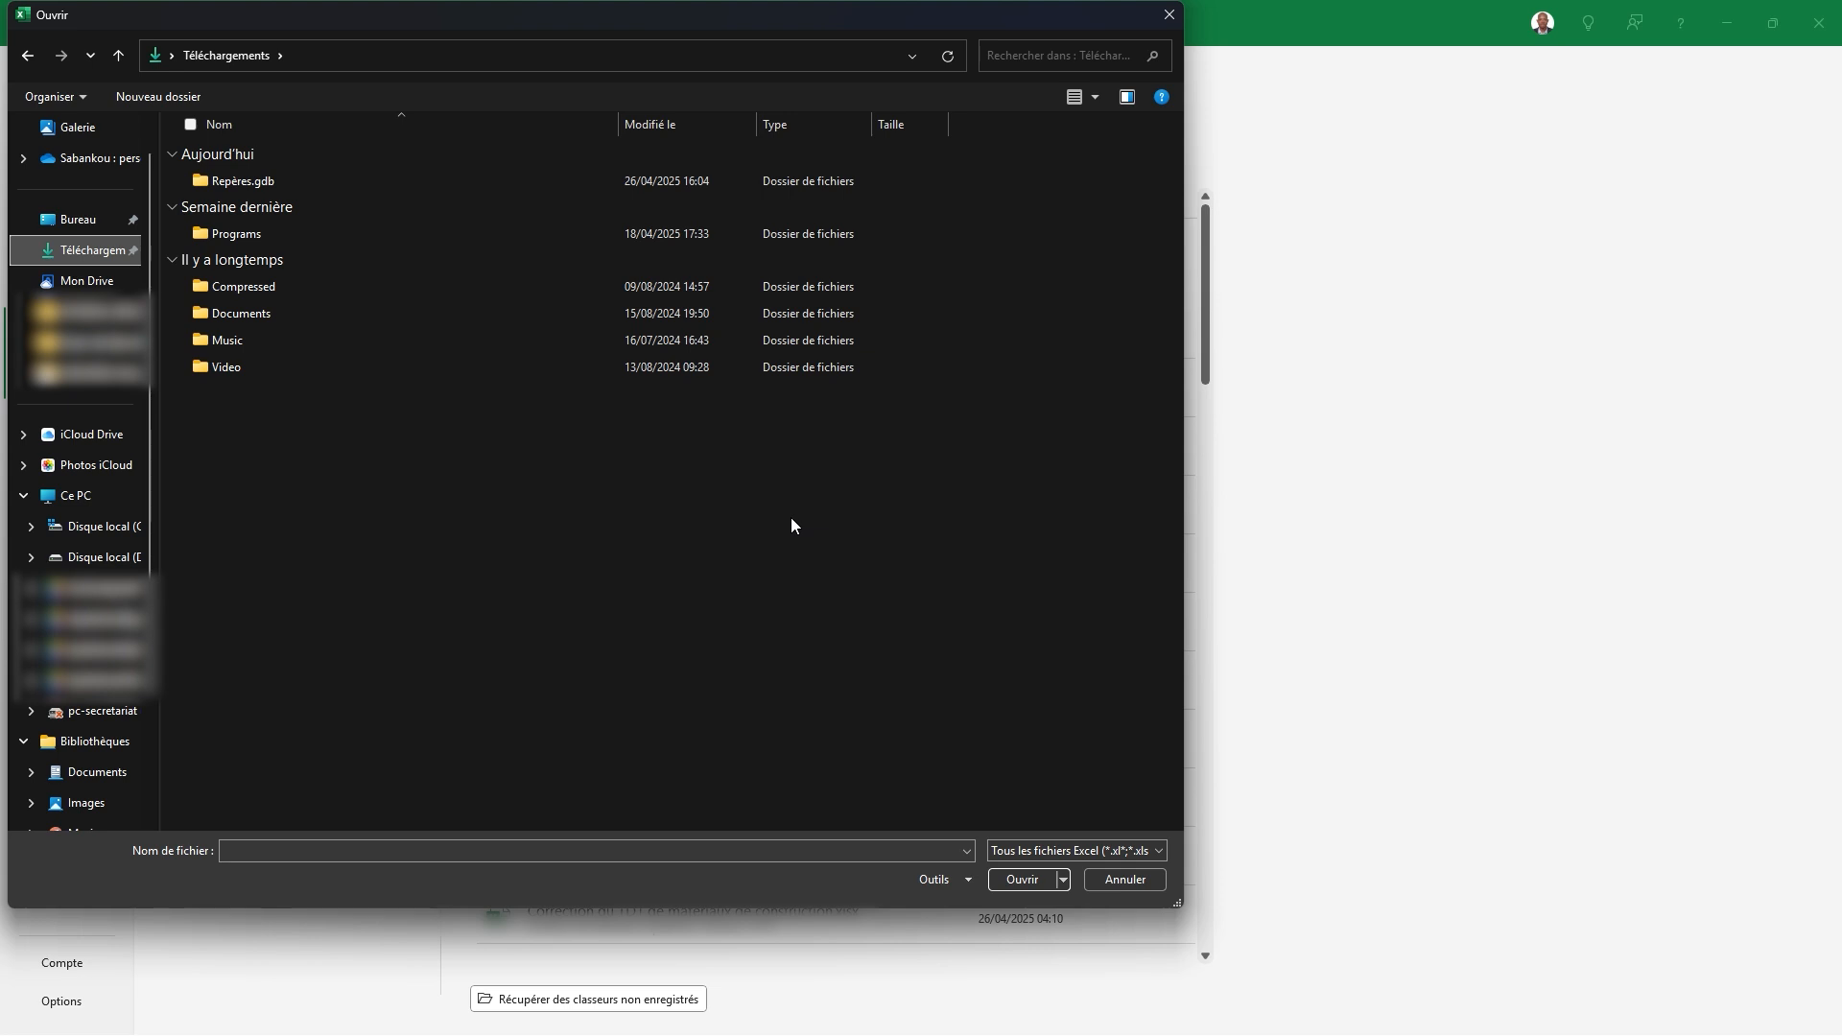
click(1052, 854)
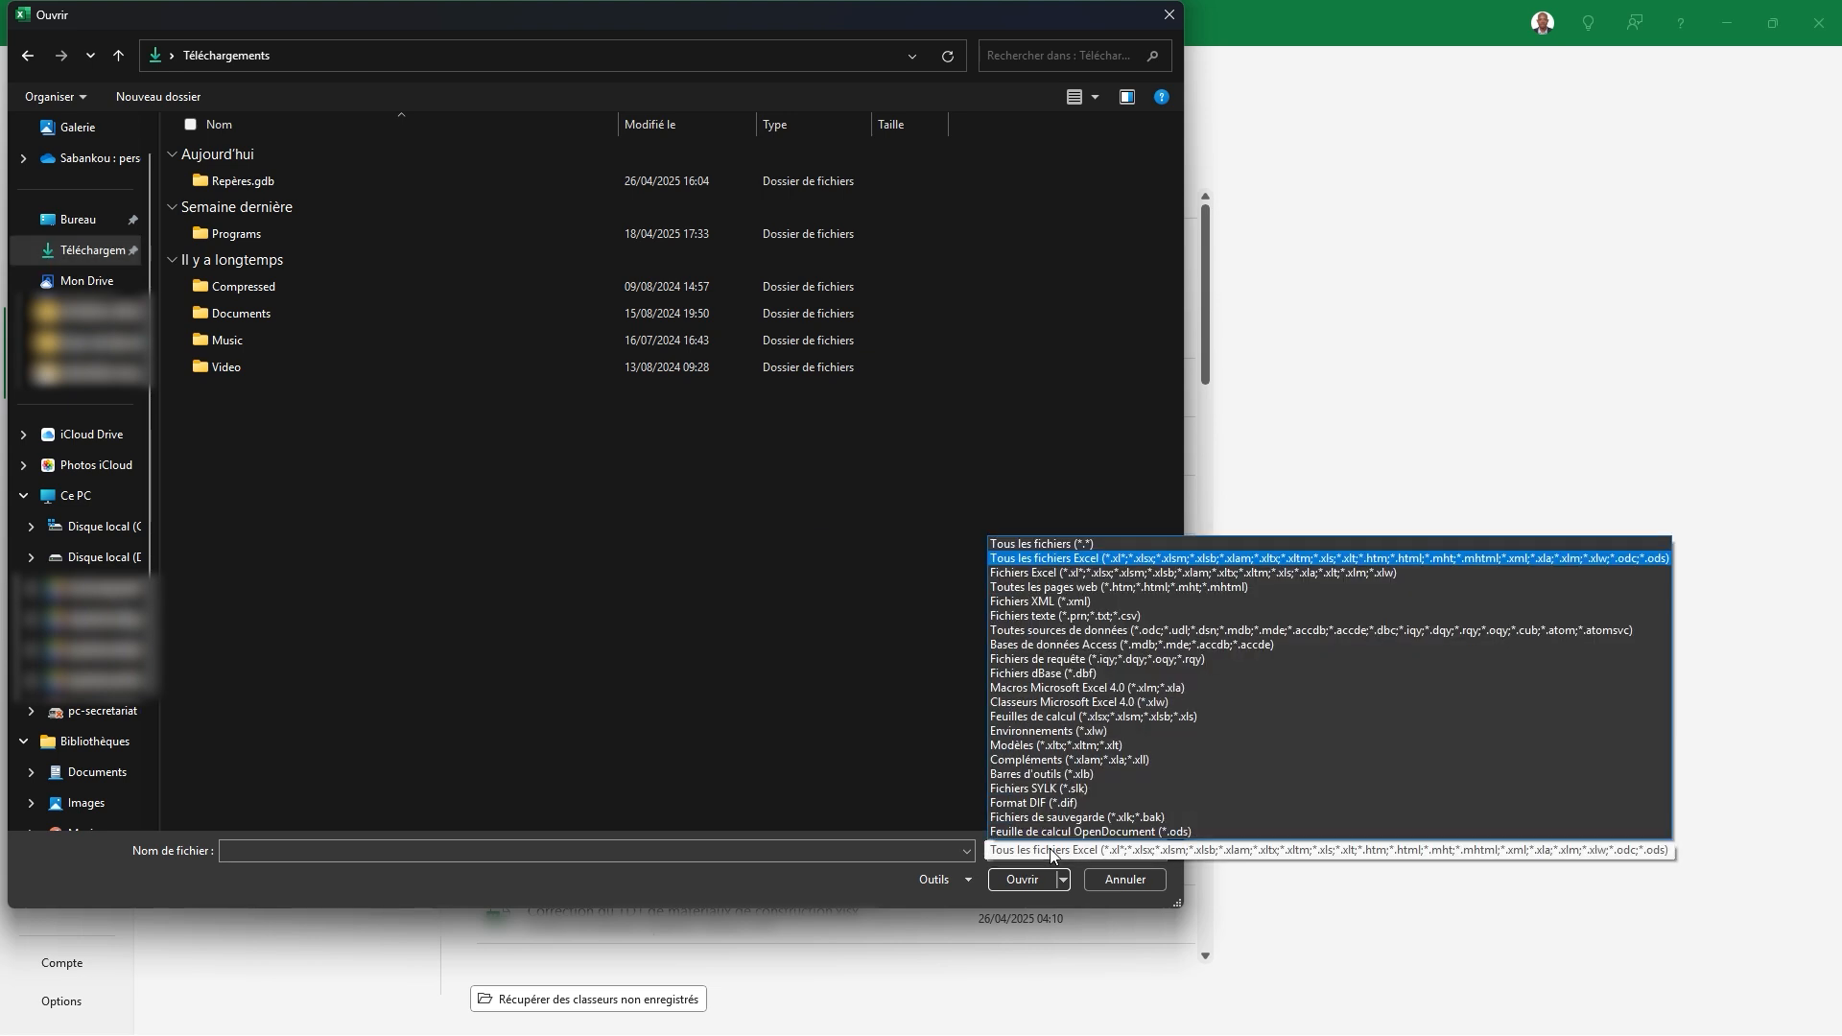
click(1167, 543)
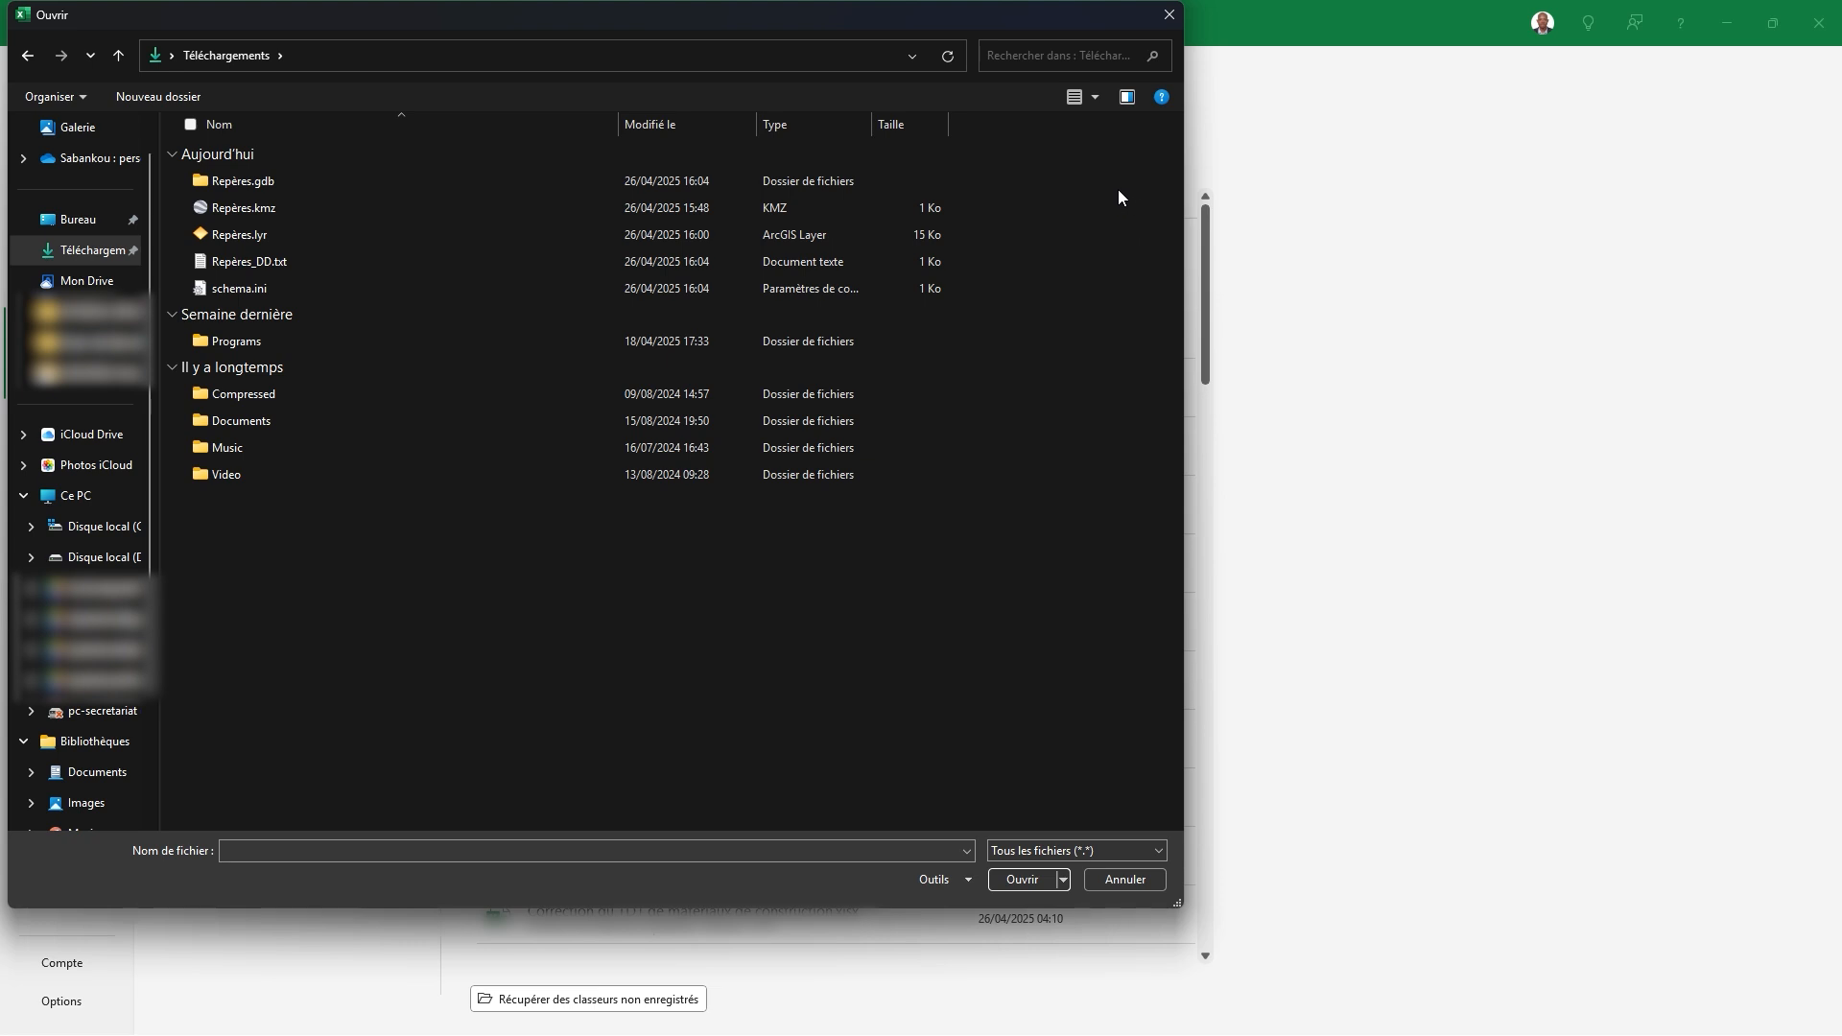
click(285, 263)
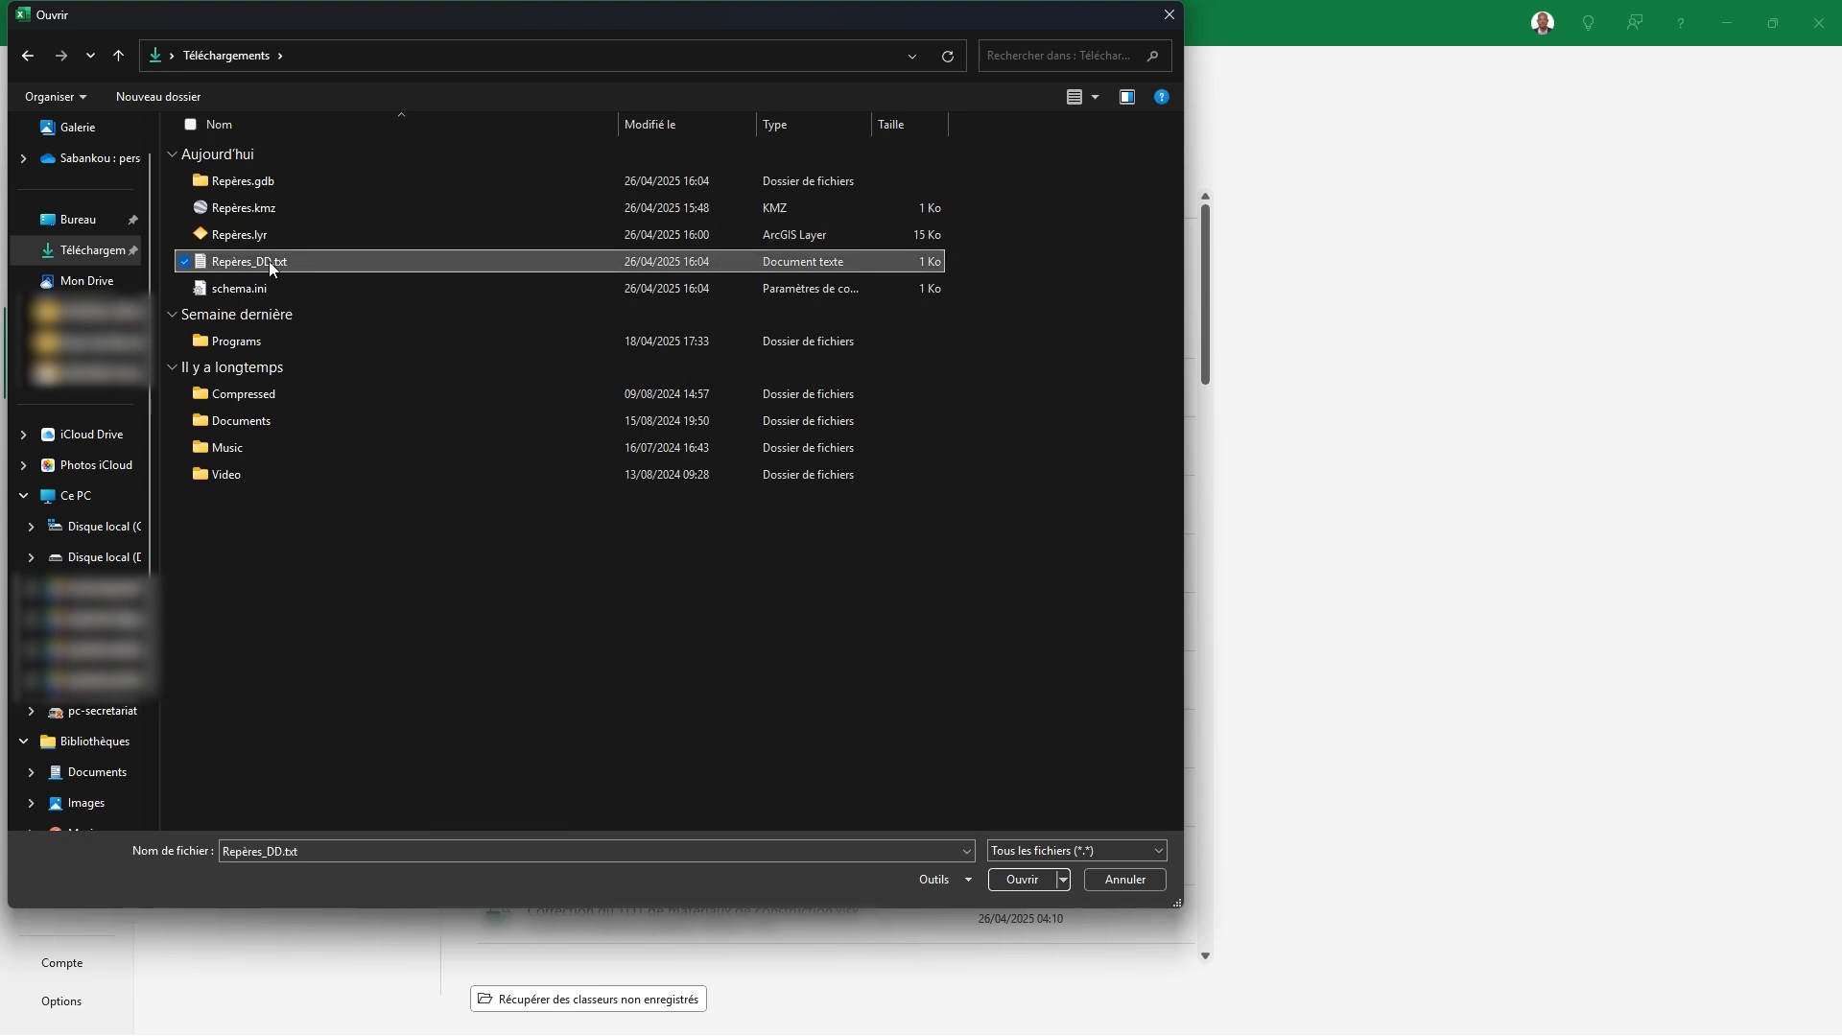
click(349, 261)
click(1015, 879)
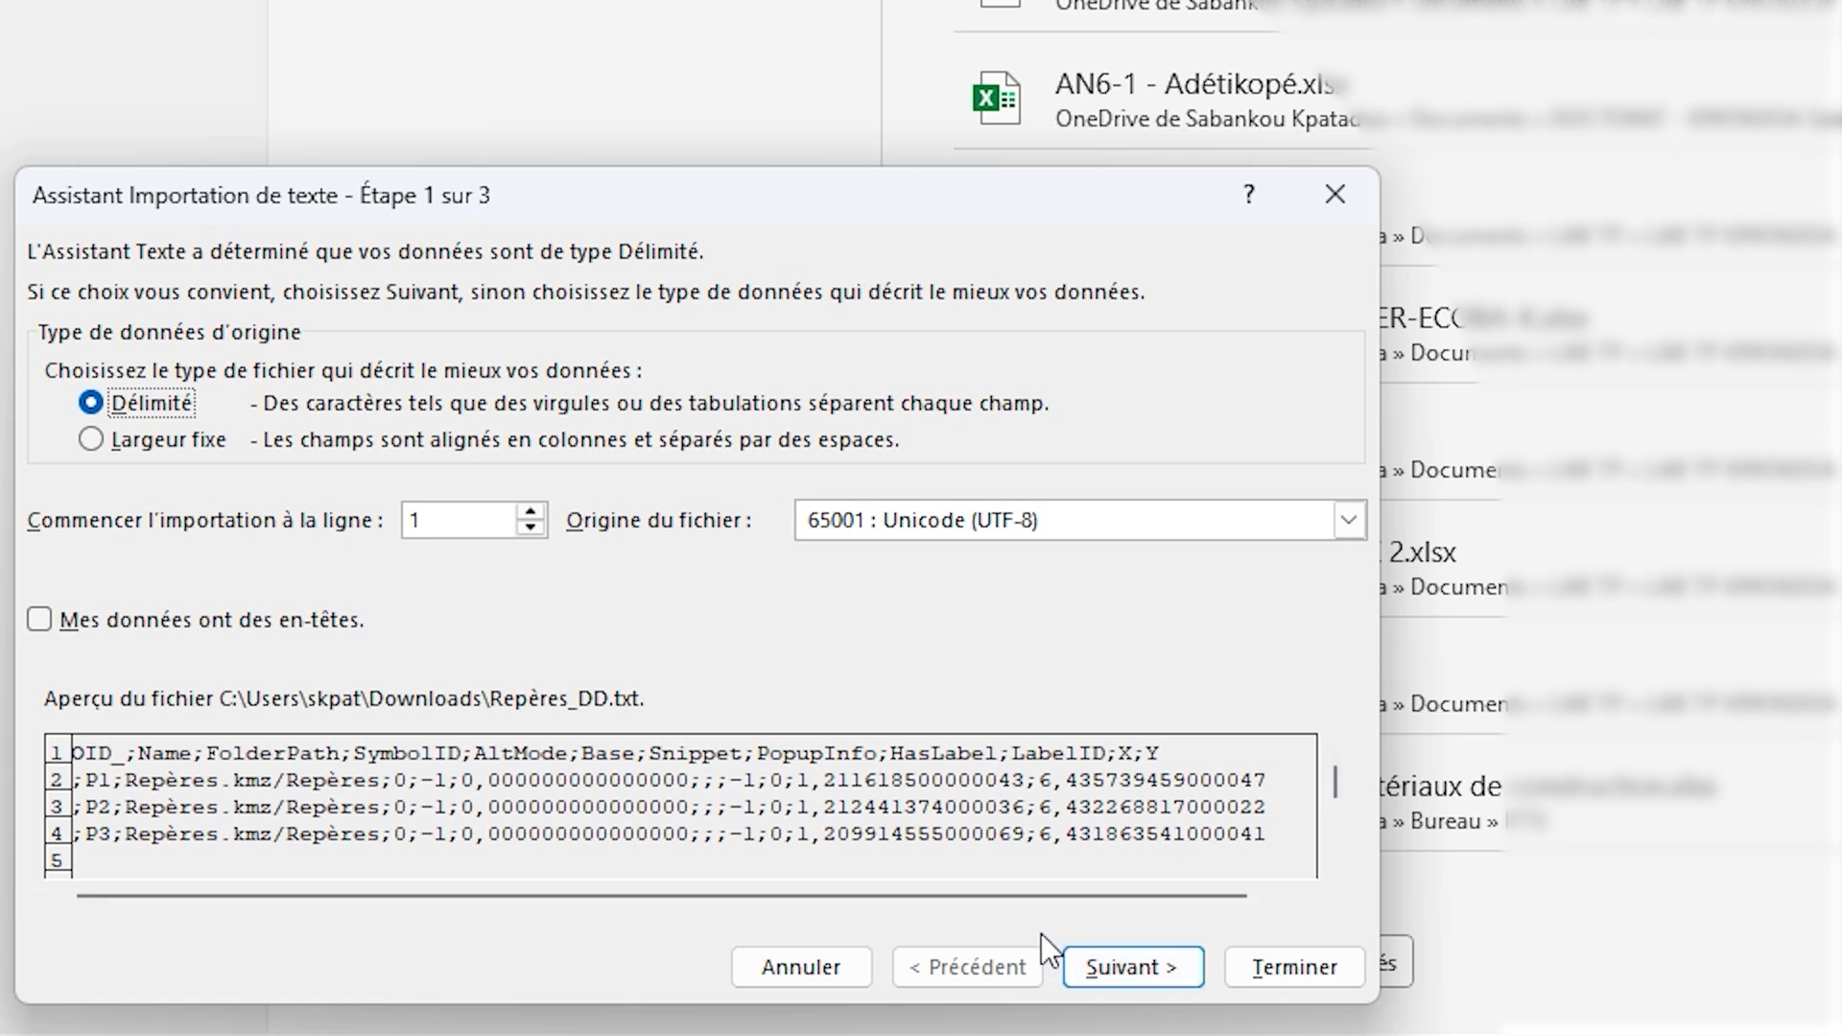
Step: Import the text as delimited data with semicolon added as a separator, keep the Standard column format, and accept the default number conversion
click(1147, 965)
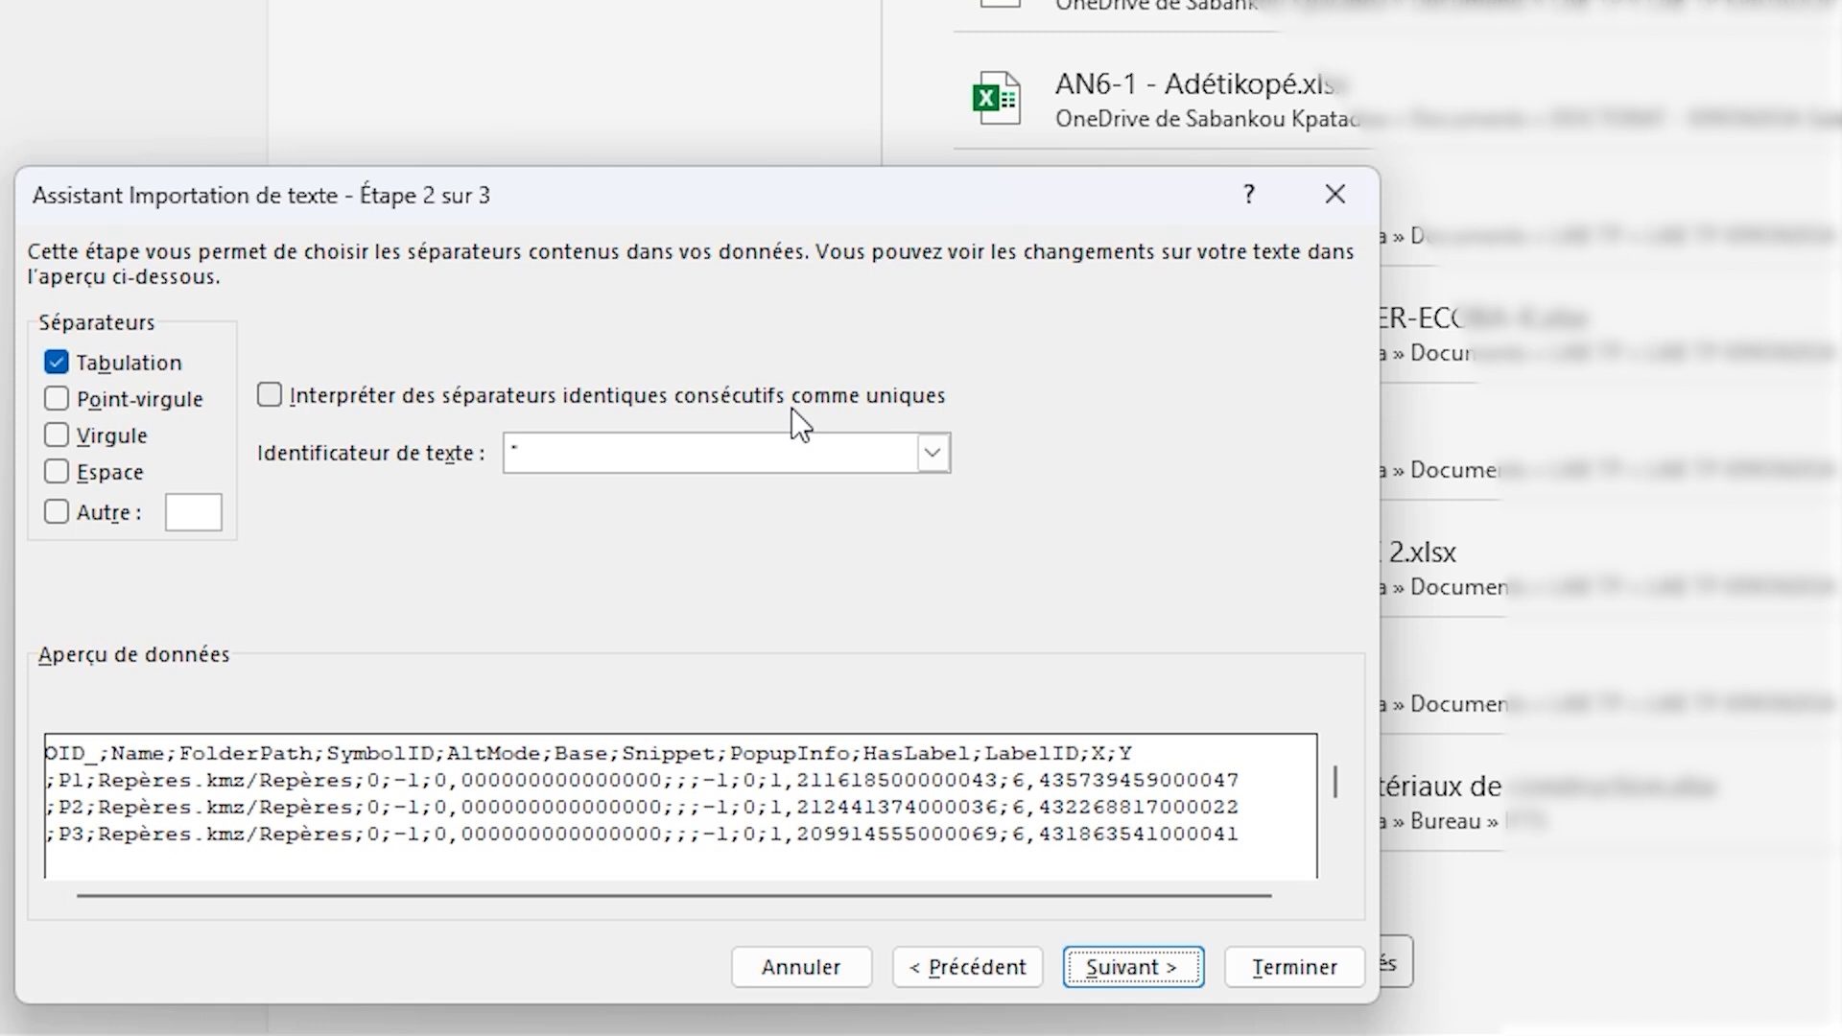
click(62, 405)
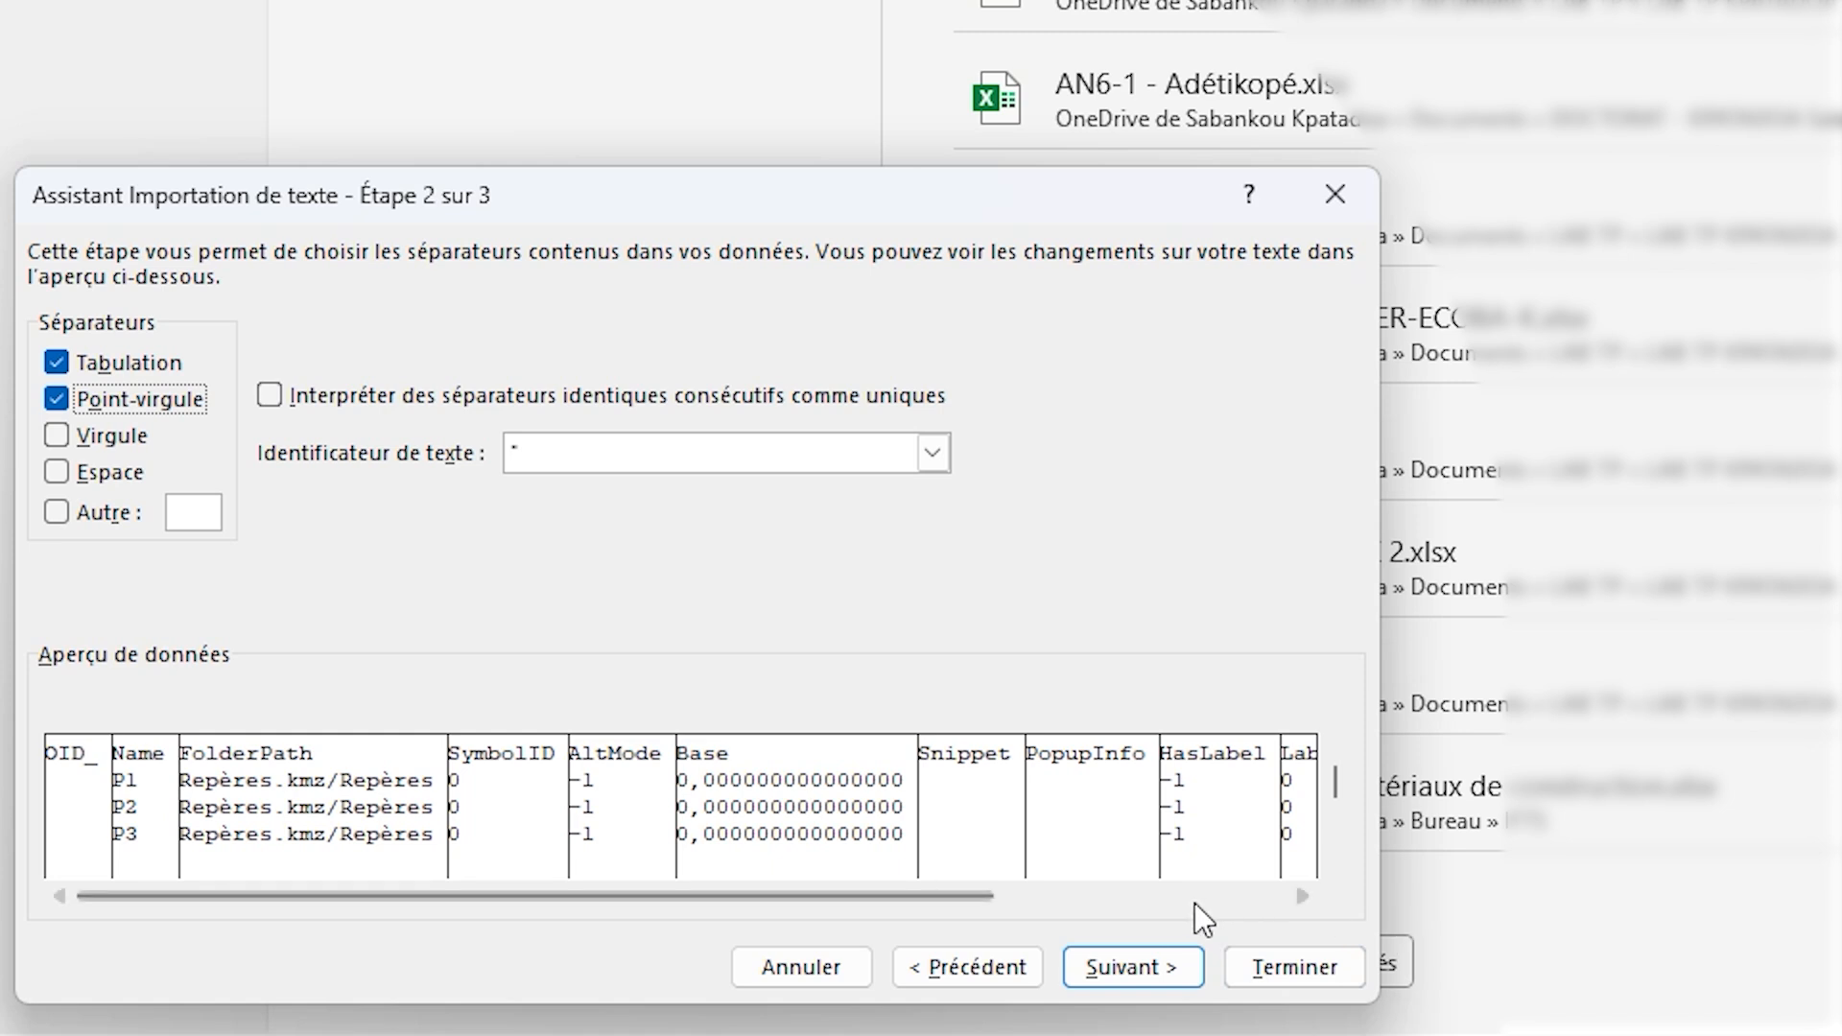
click(1302, 897)
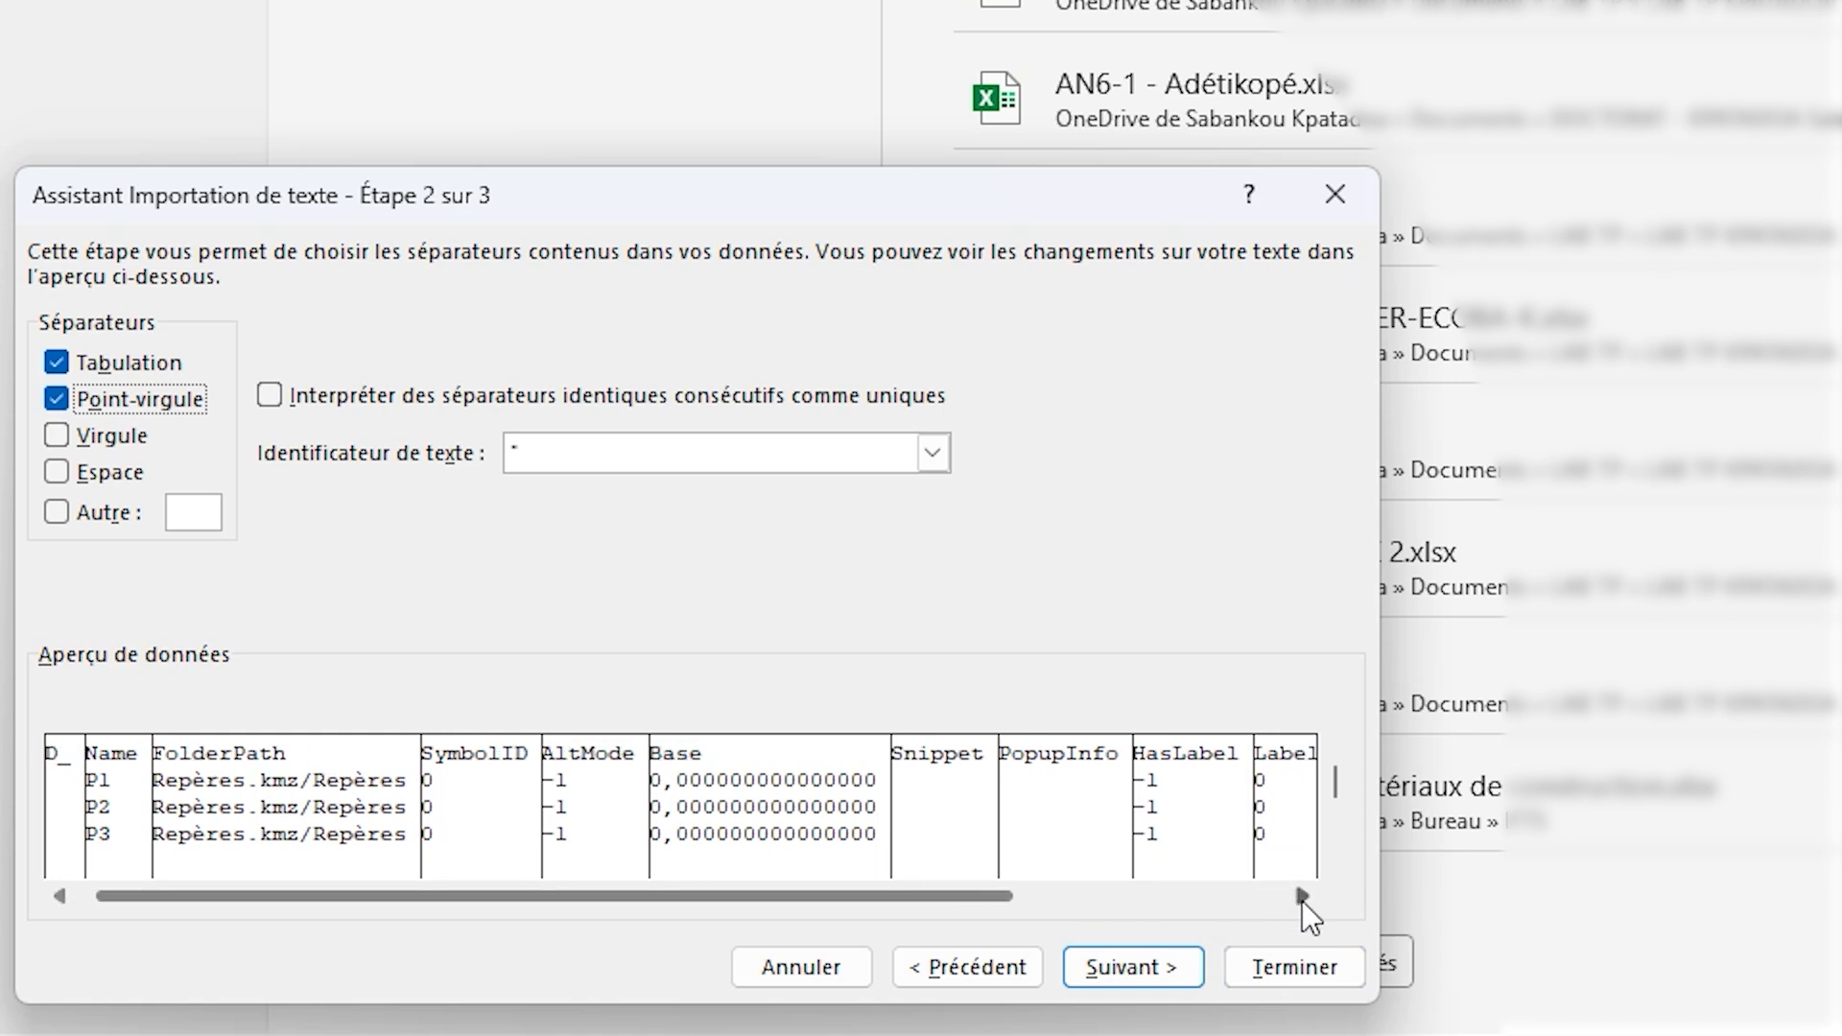
drag(1302, 899, 1303, 899)
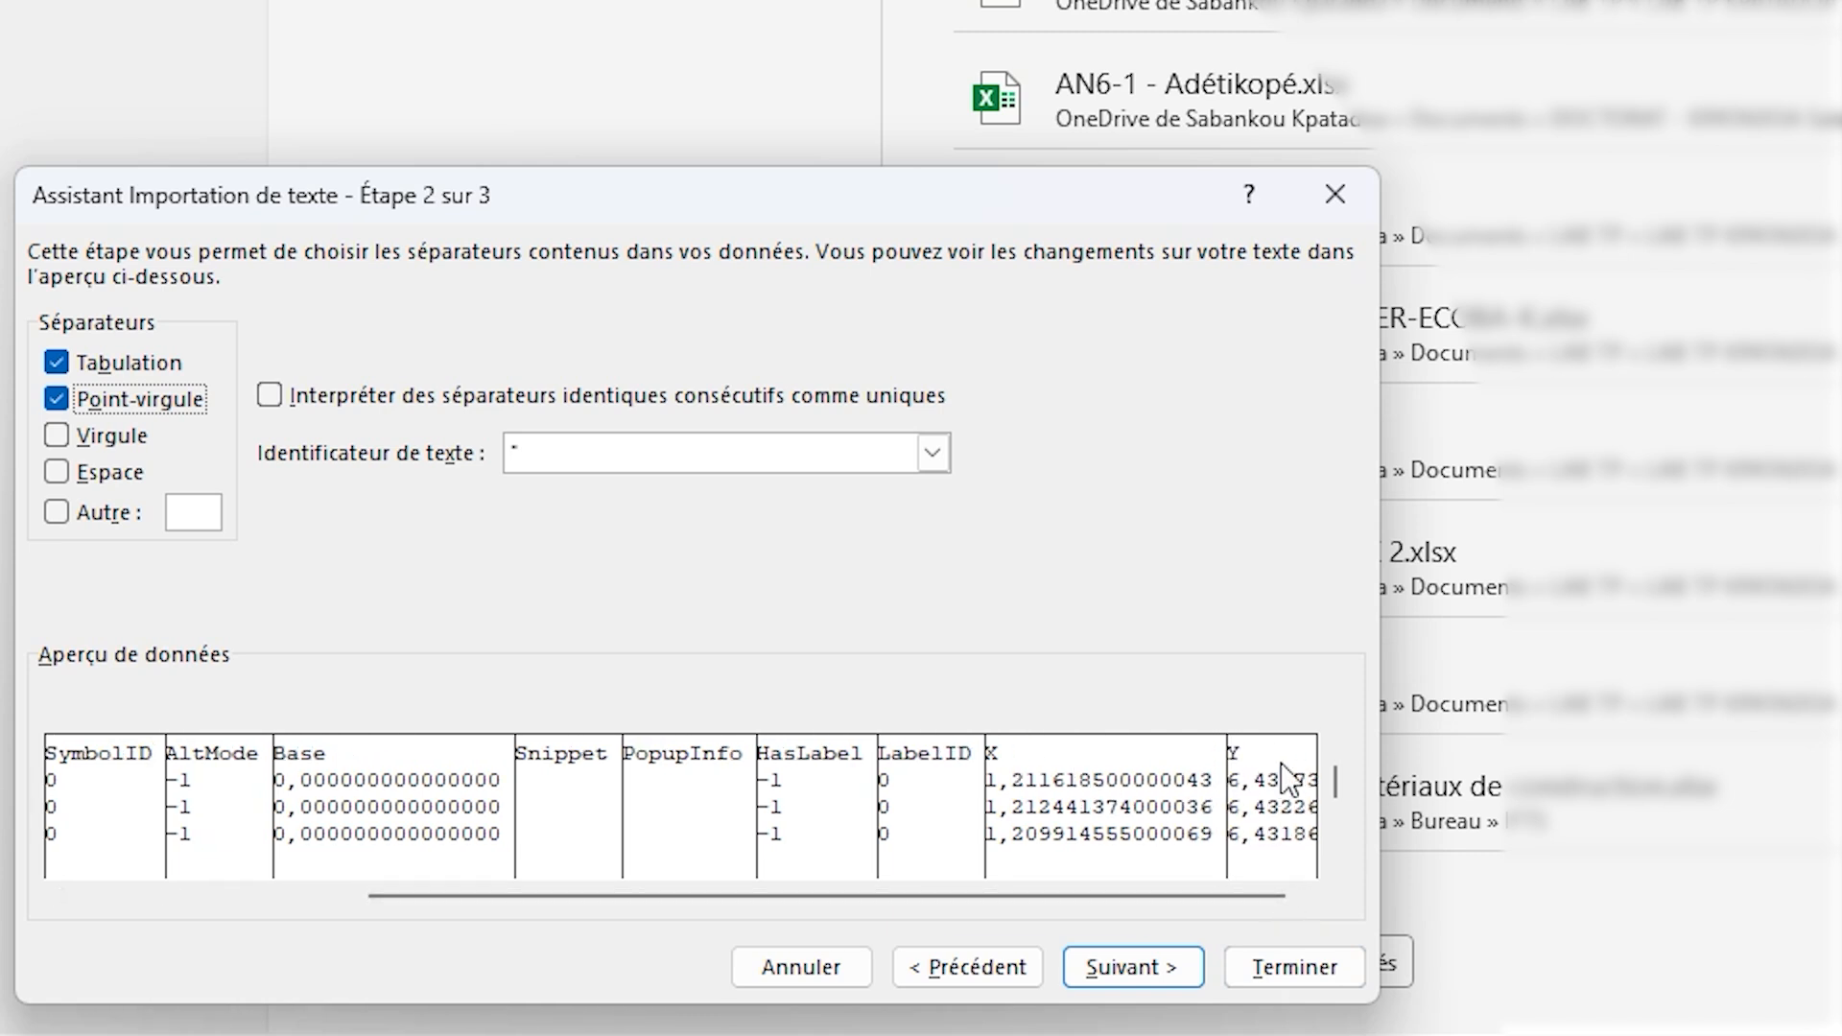
click(1165, 969)
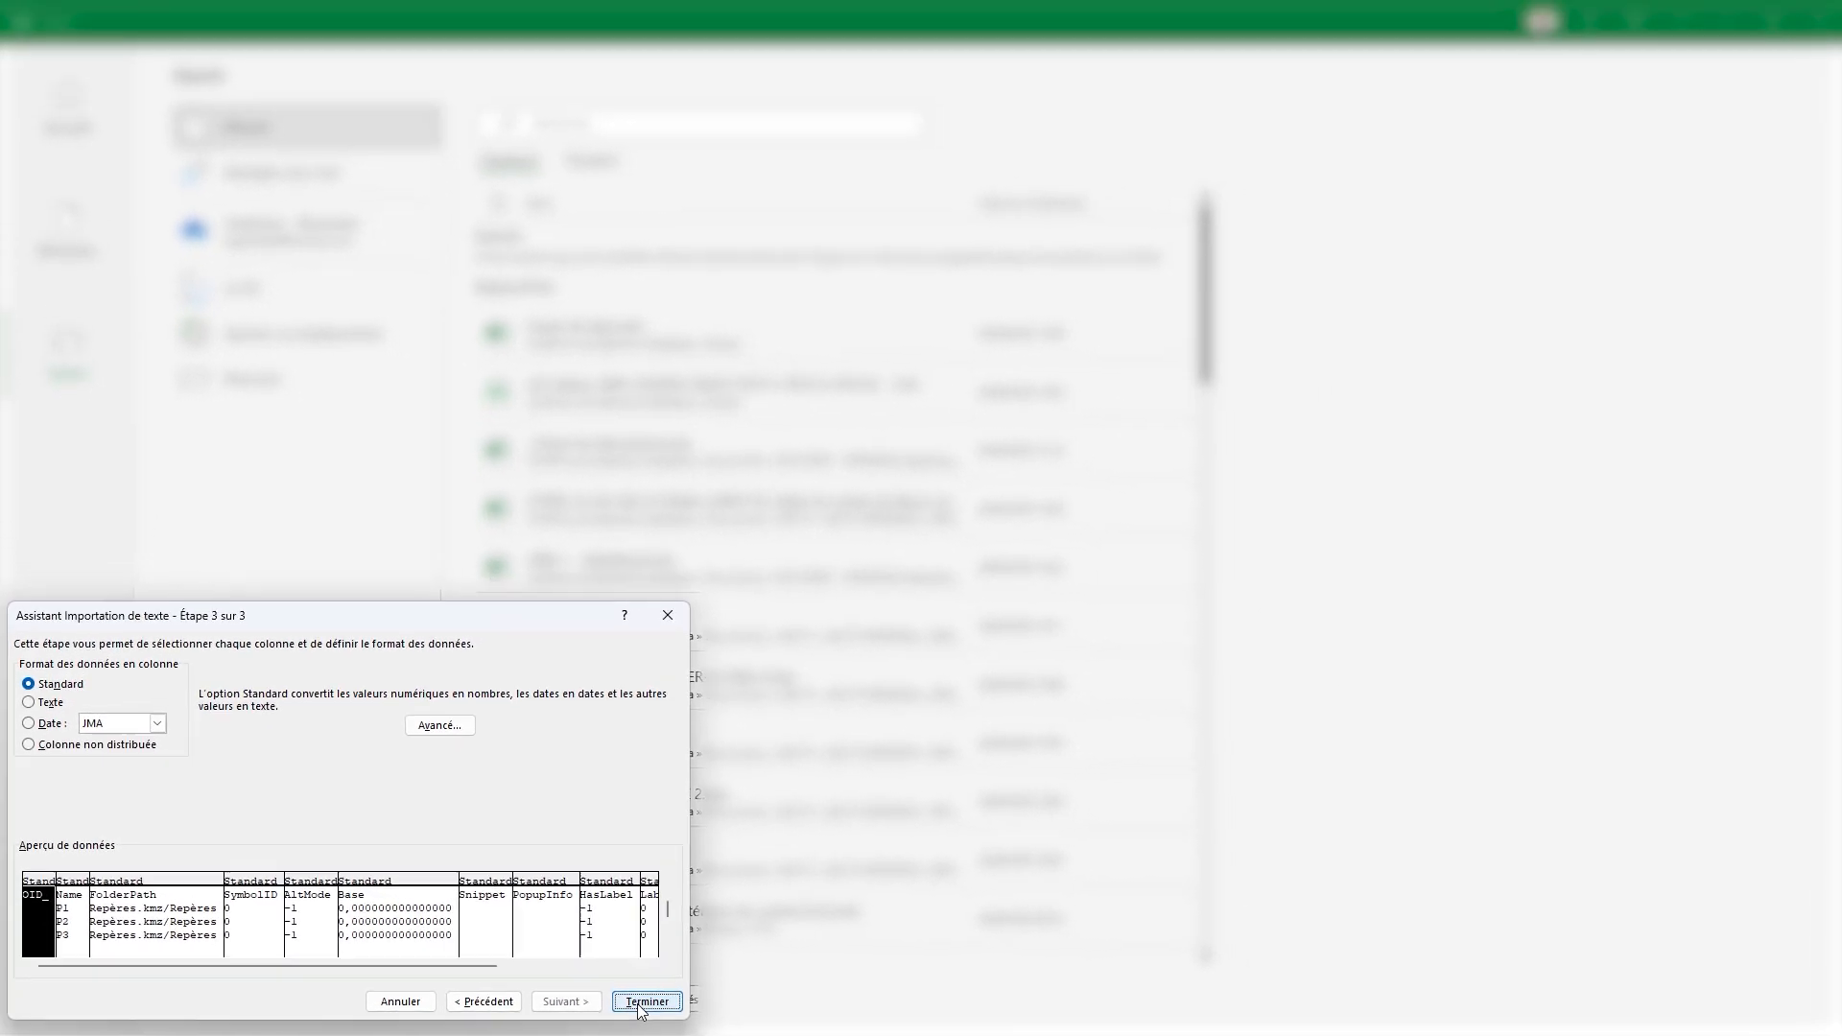
click(959, 986)
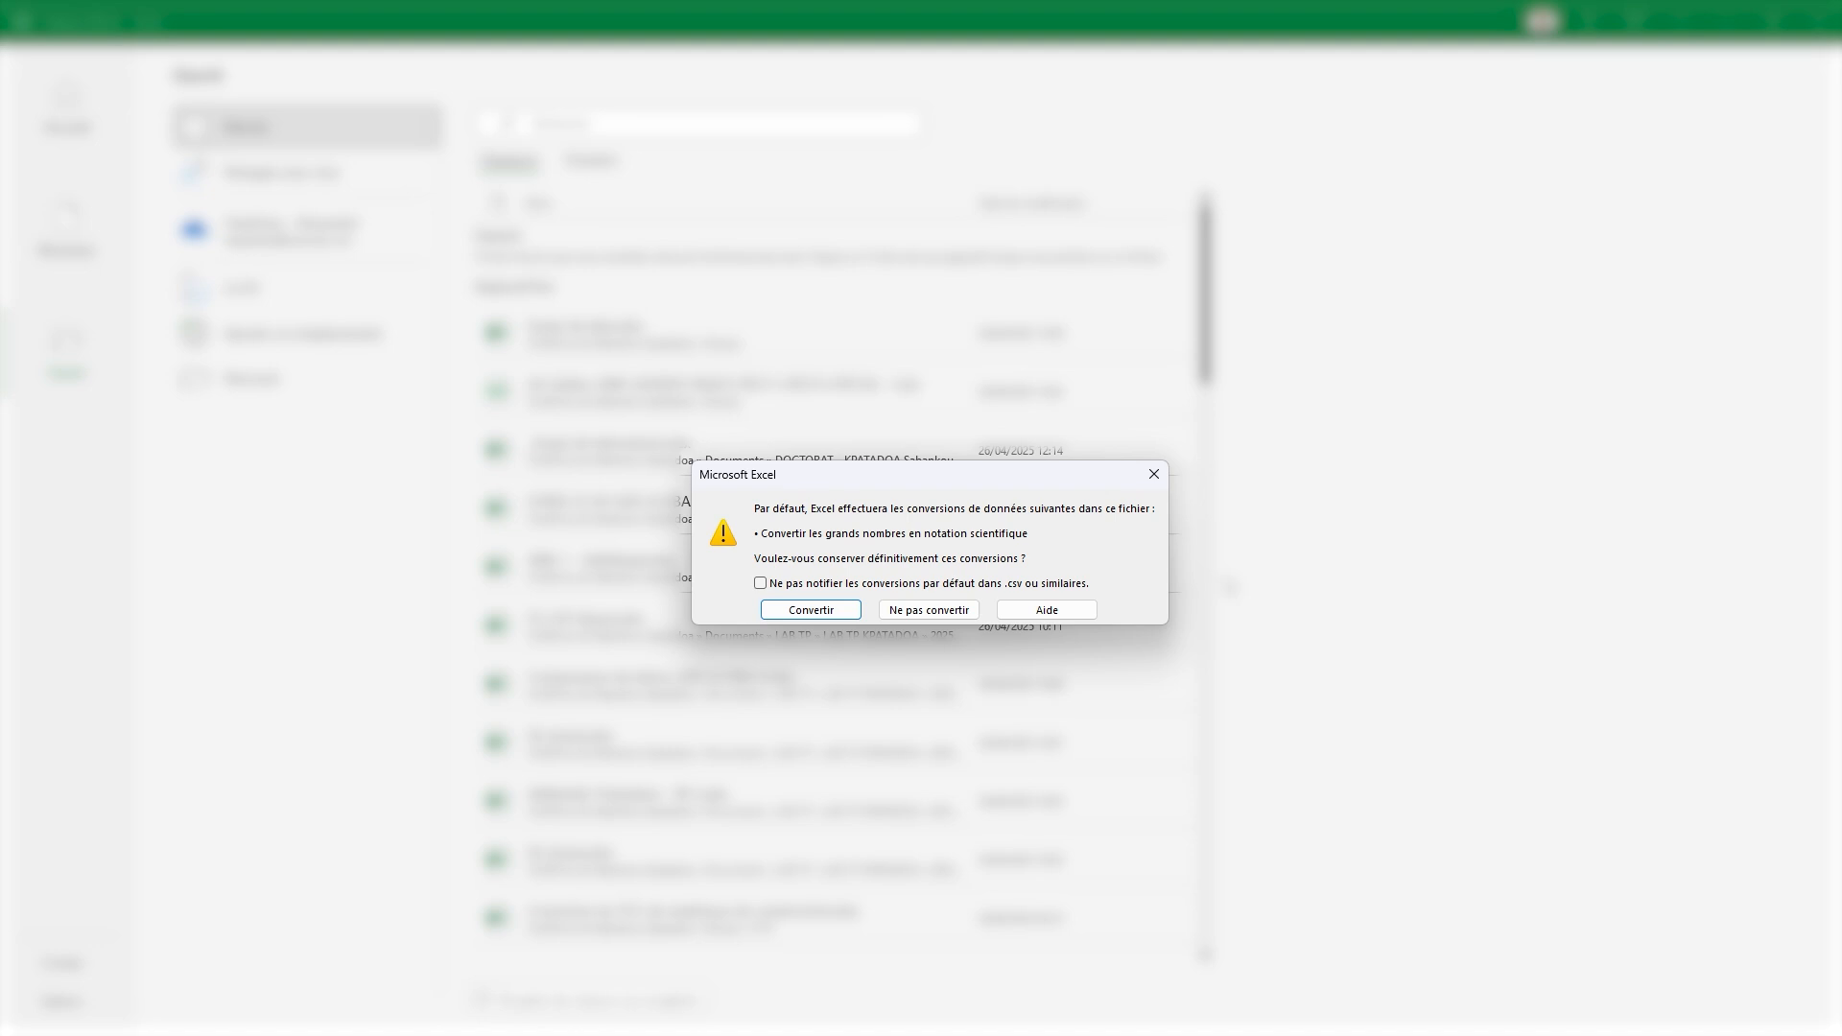
click(815, 611)
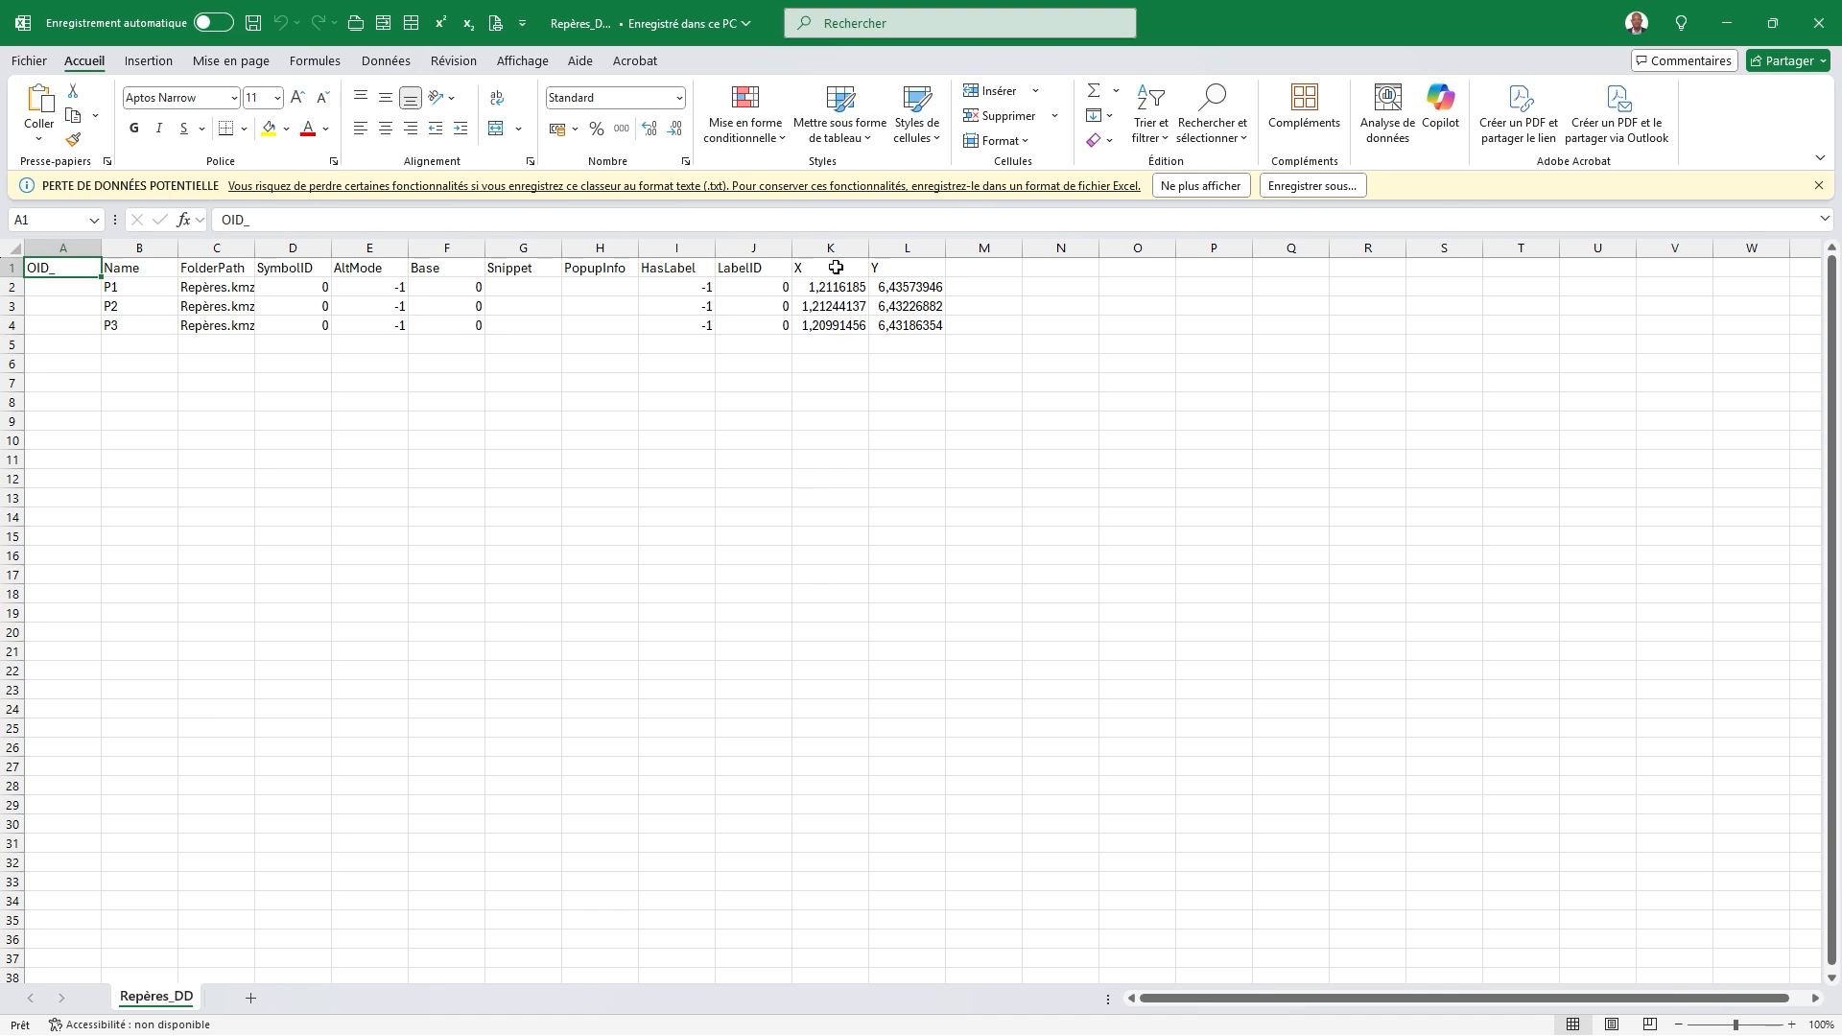
Step: Examine the X and Y coordinate columns for points P1 to P3 in the imported sheet
drag(835, 268, 835, 327)
click(910, 265)
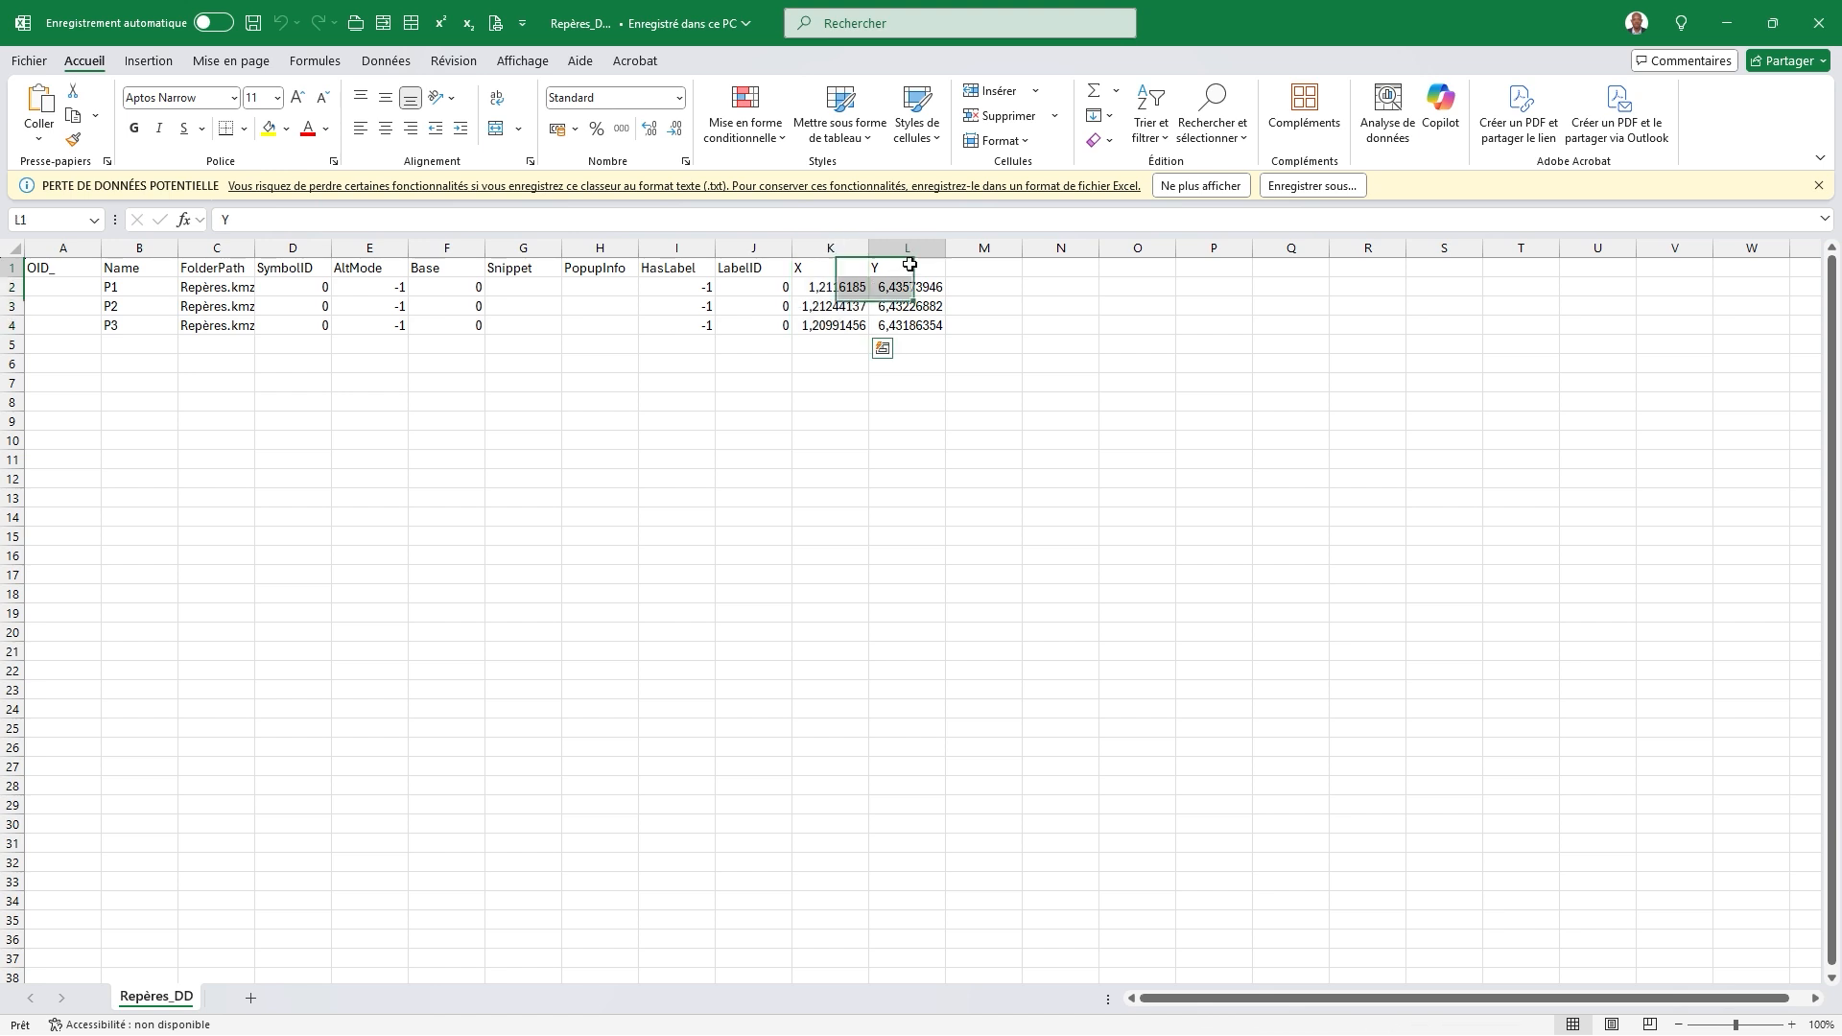
drag(909, 265, 910, 324)
drag(908, 324, 911, 326)
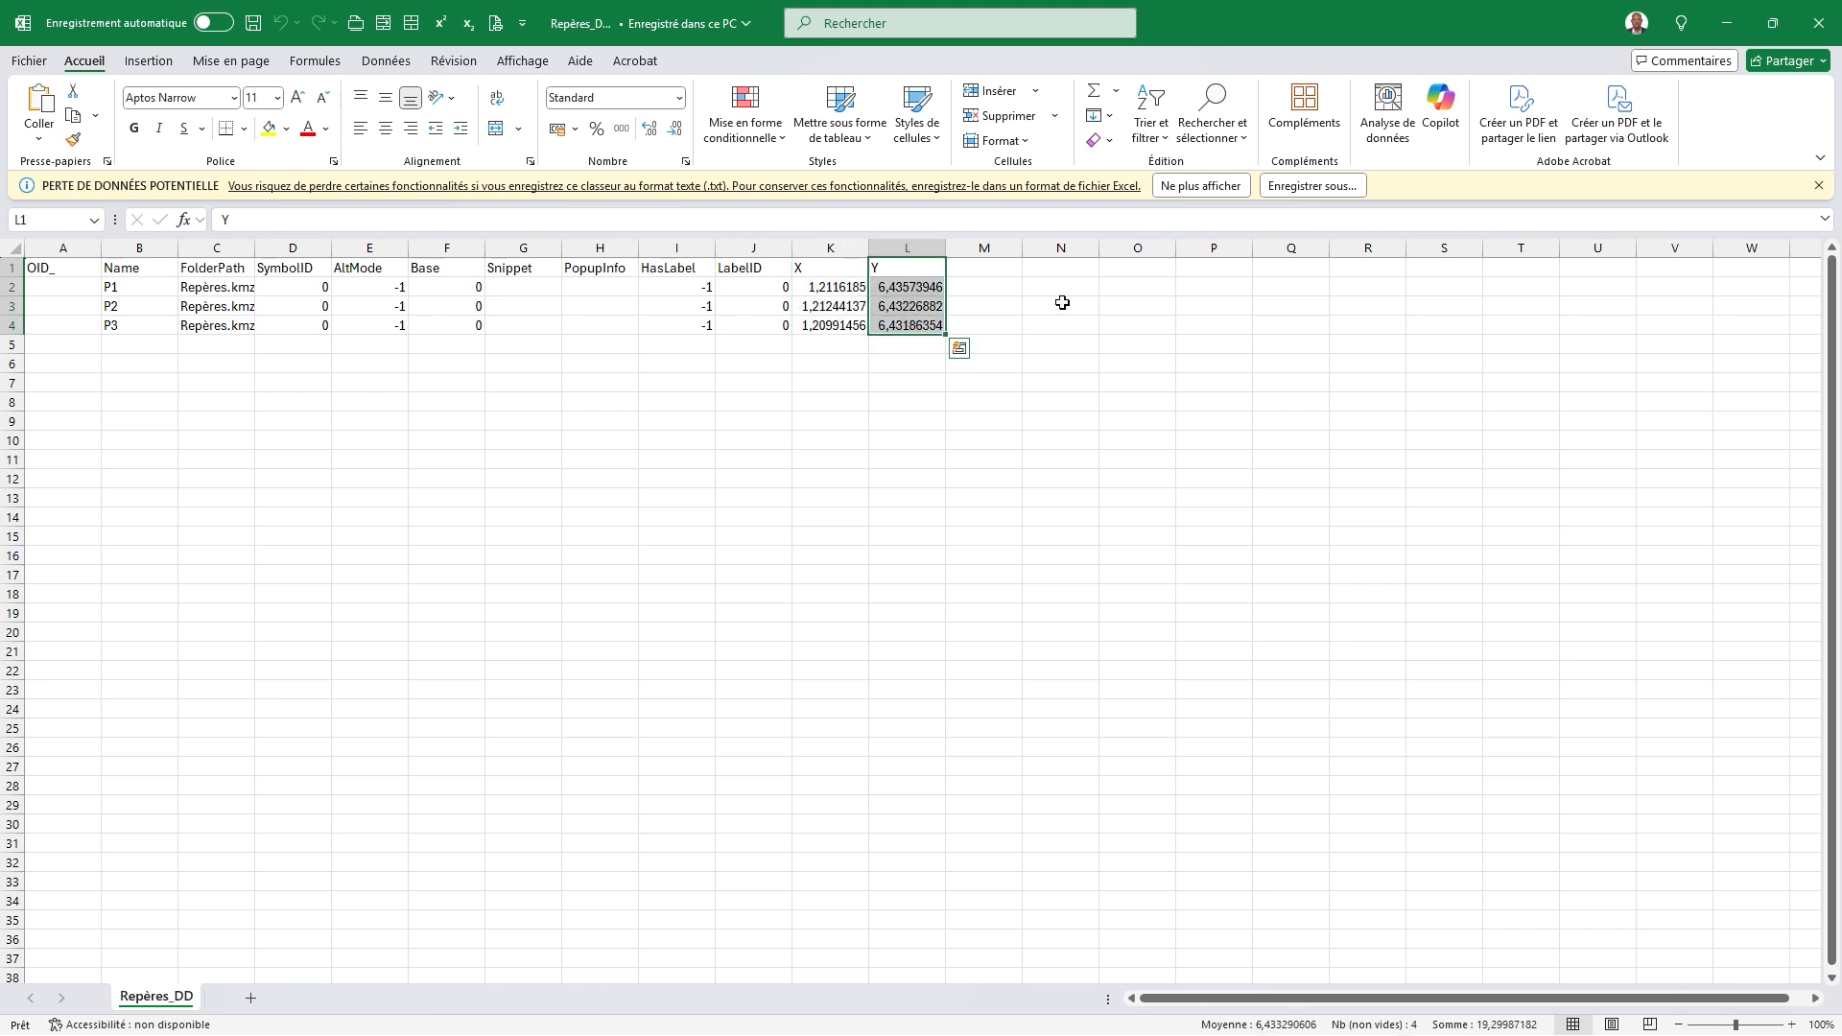
click(1010, 326)
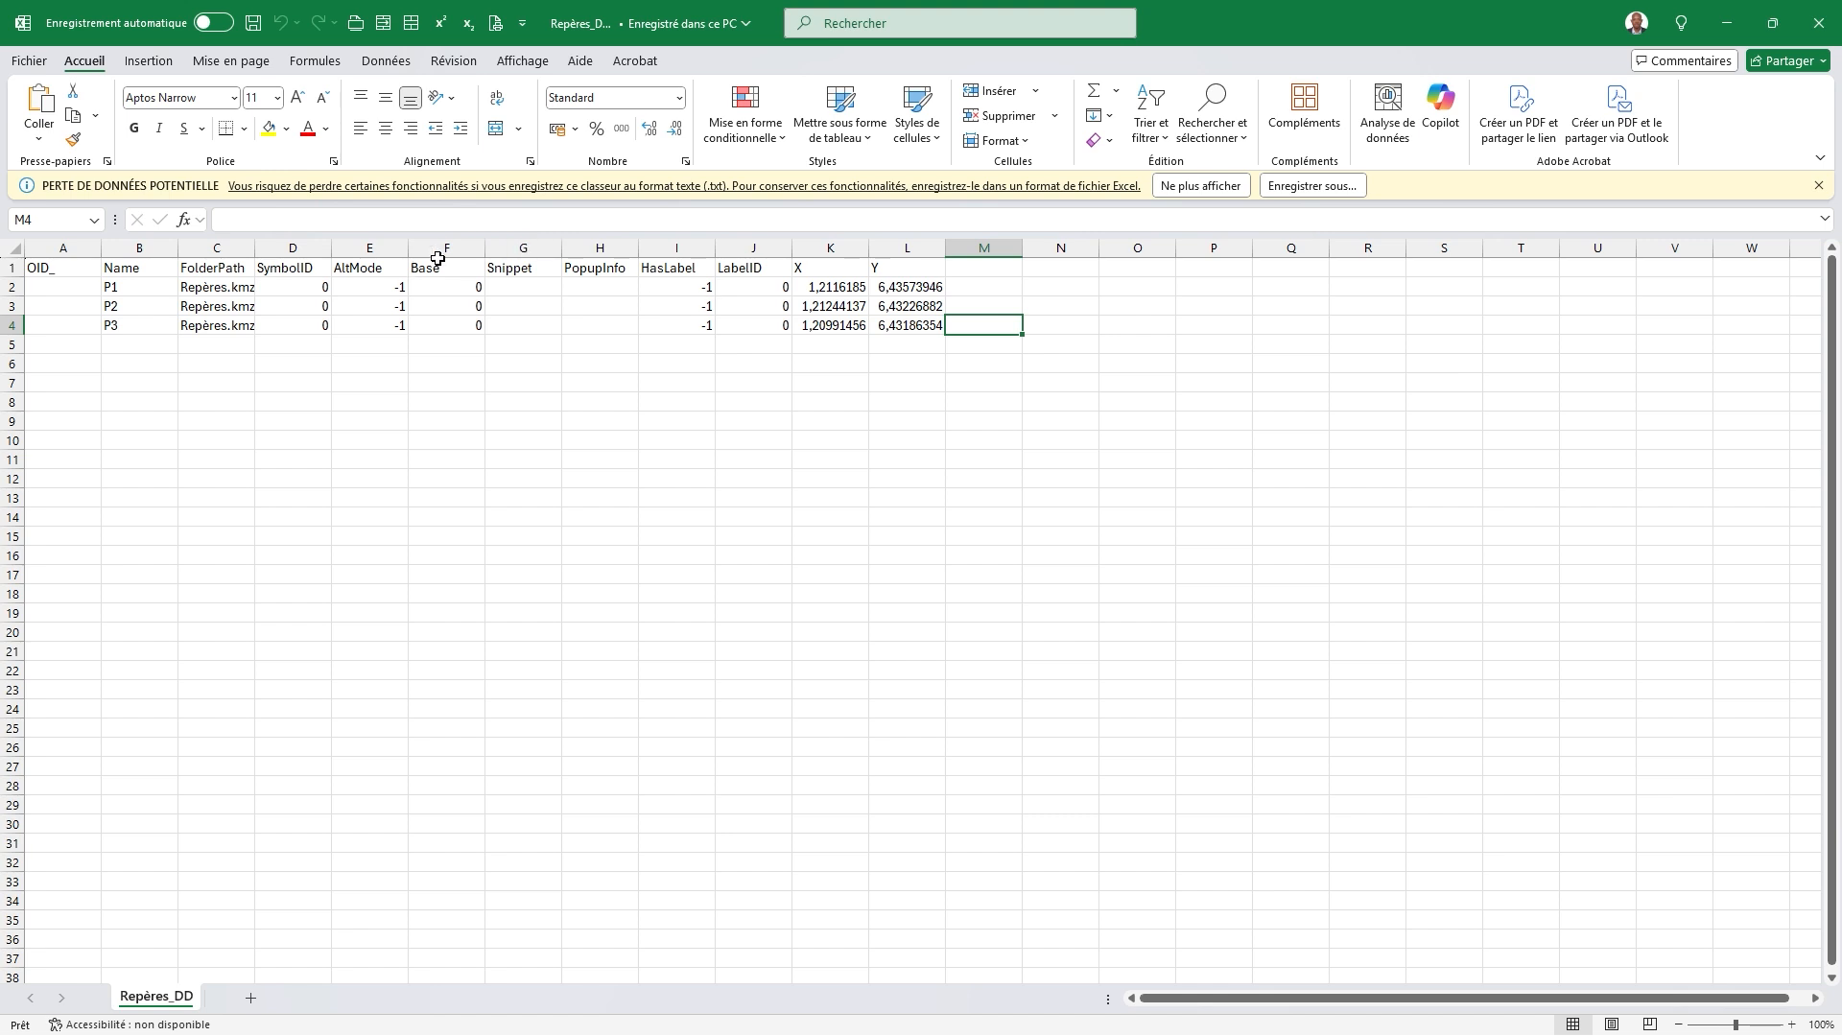
Step: Save the imported sheet as an Excel workbook (*.xlsx) named Repères_DD in the Téléchargements folder
click(28, 64)
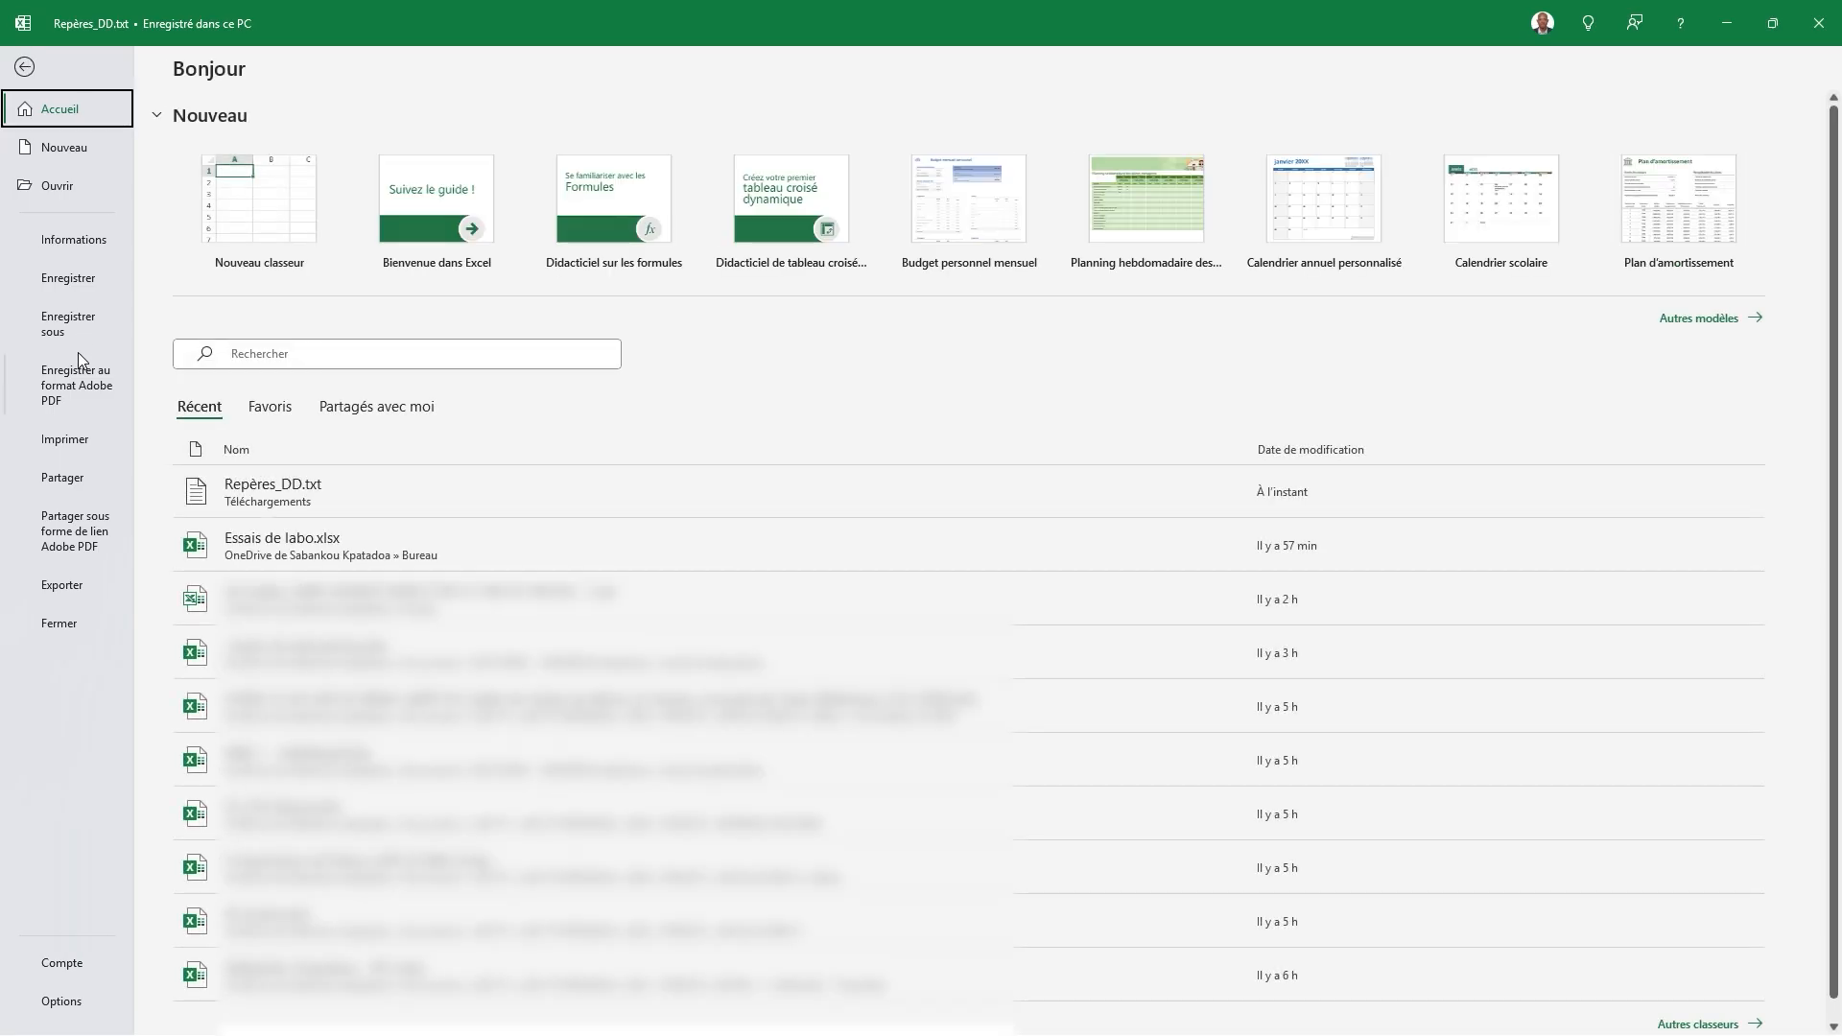
click(78, 326)
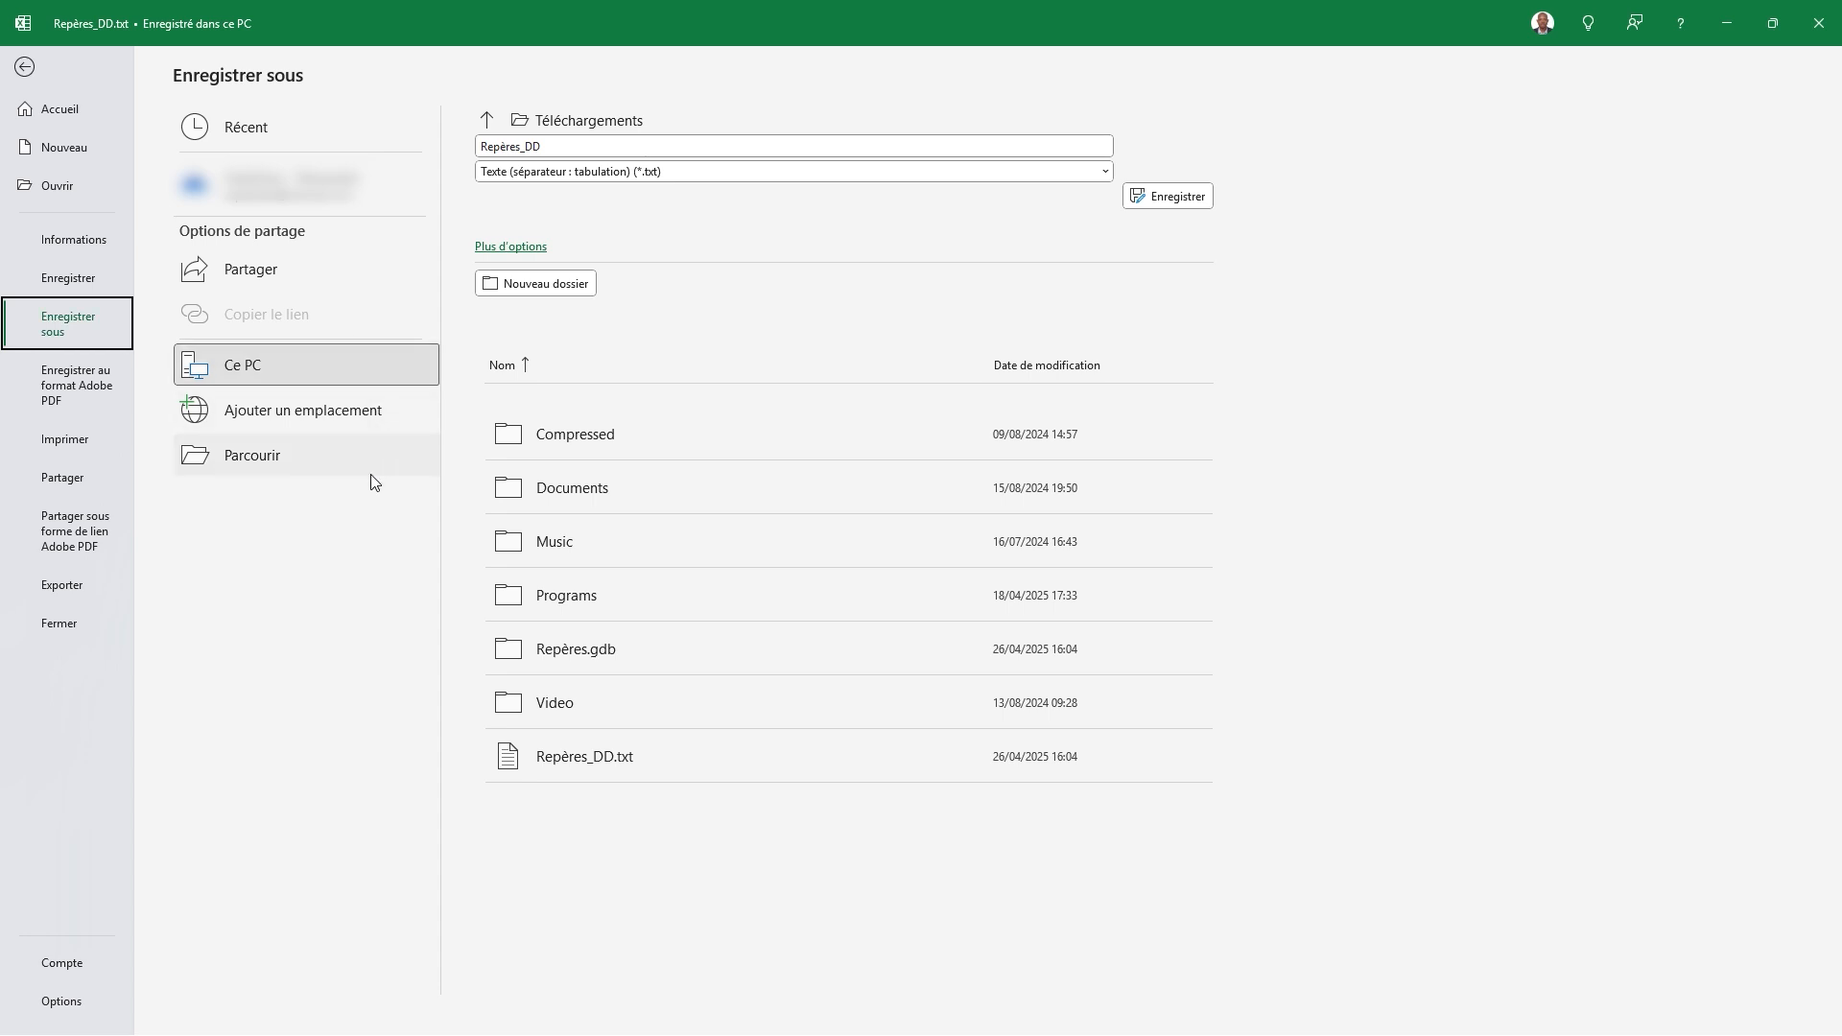
click(315, 464)
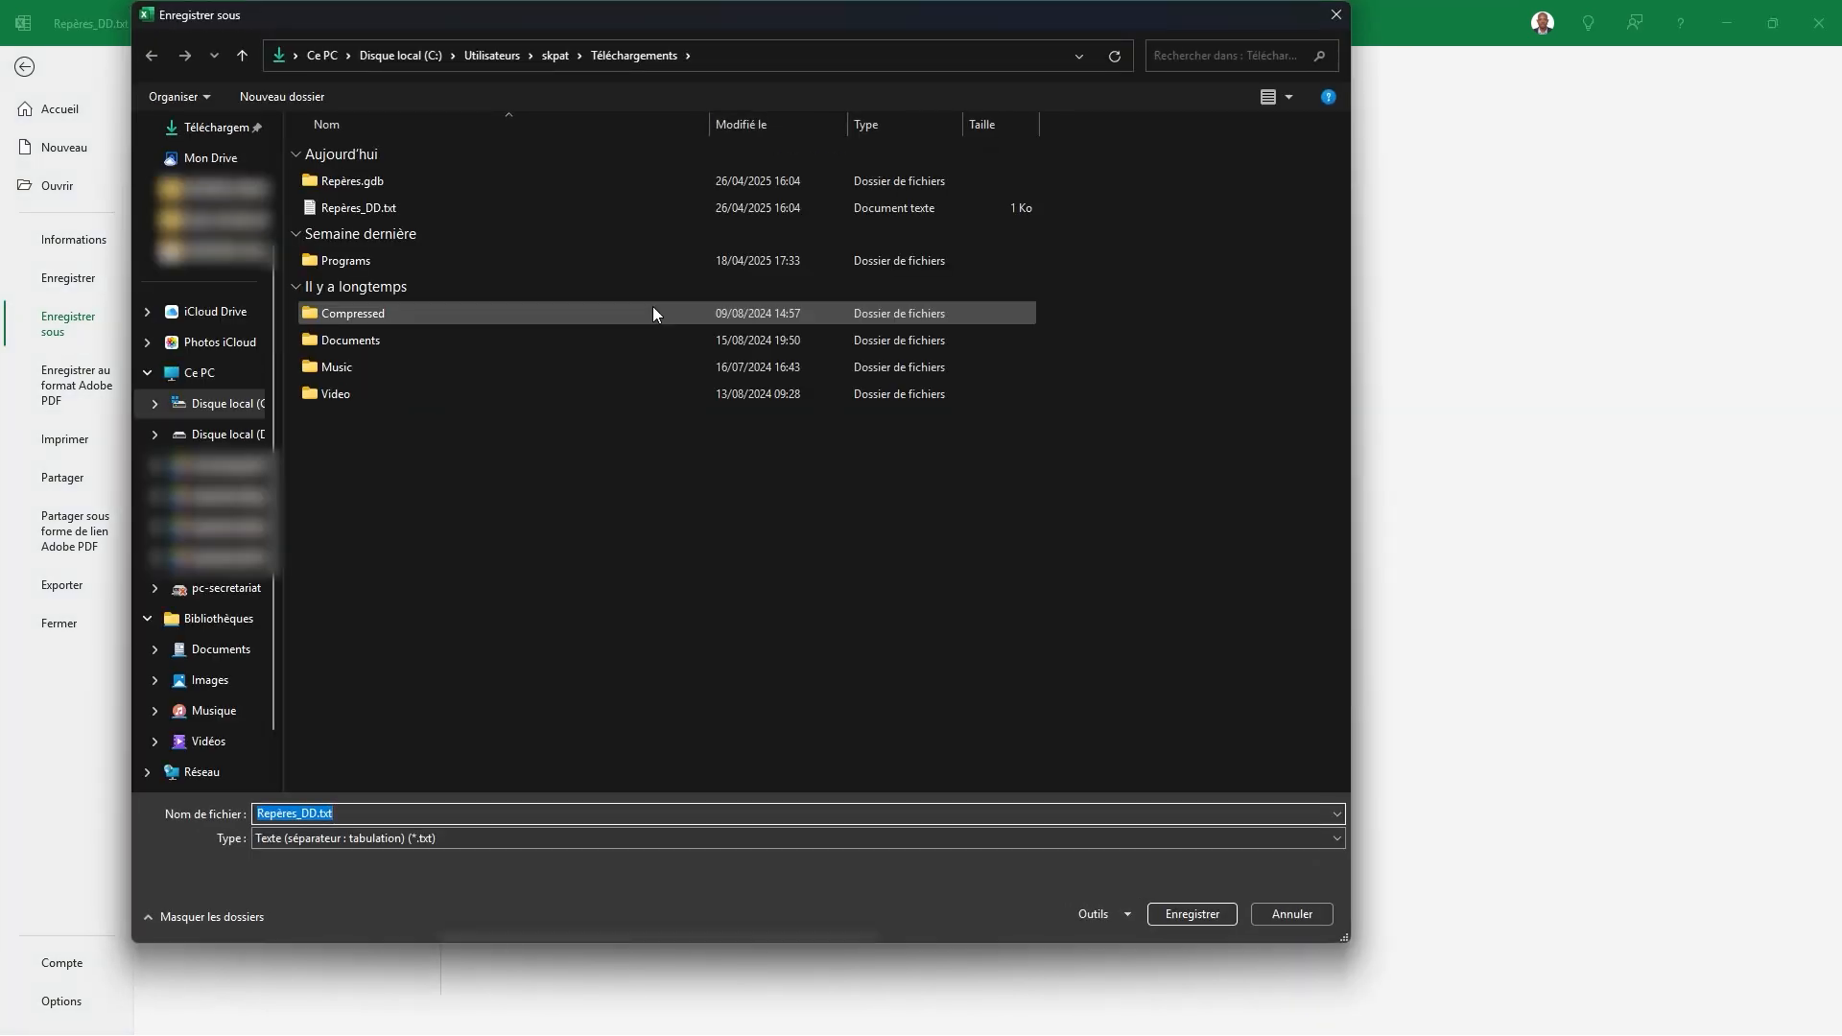
click(380, 821)
click(451, 840)
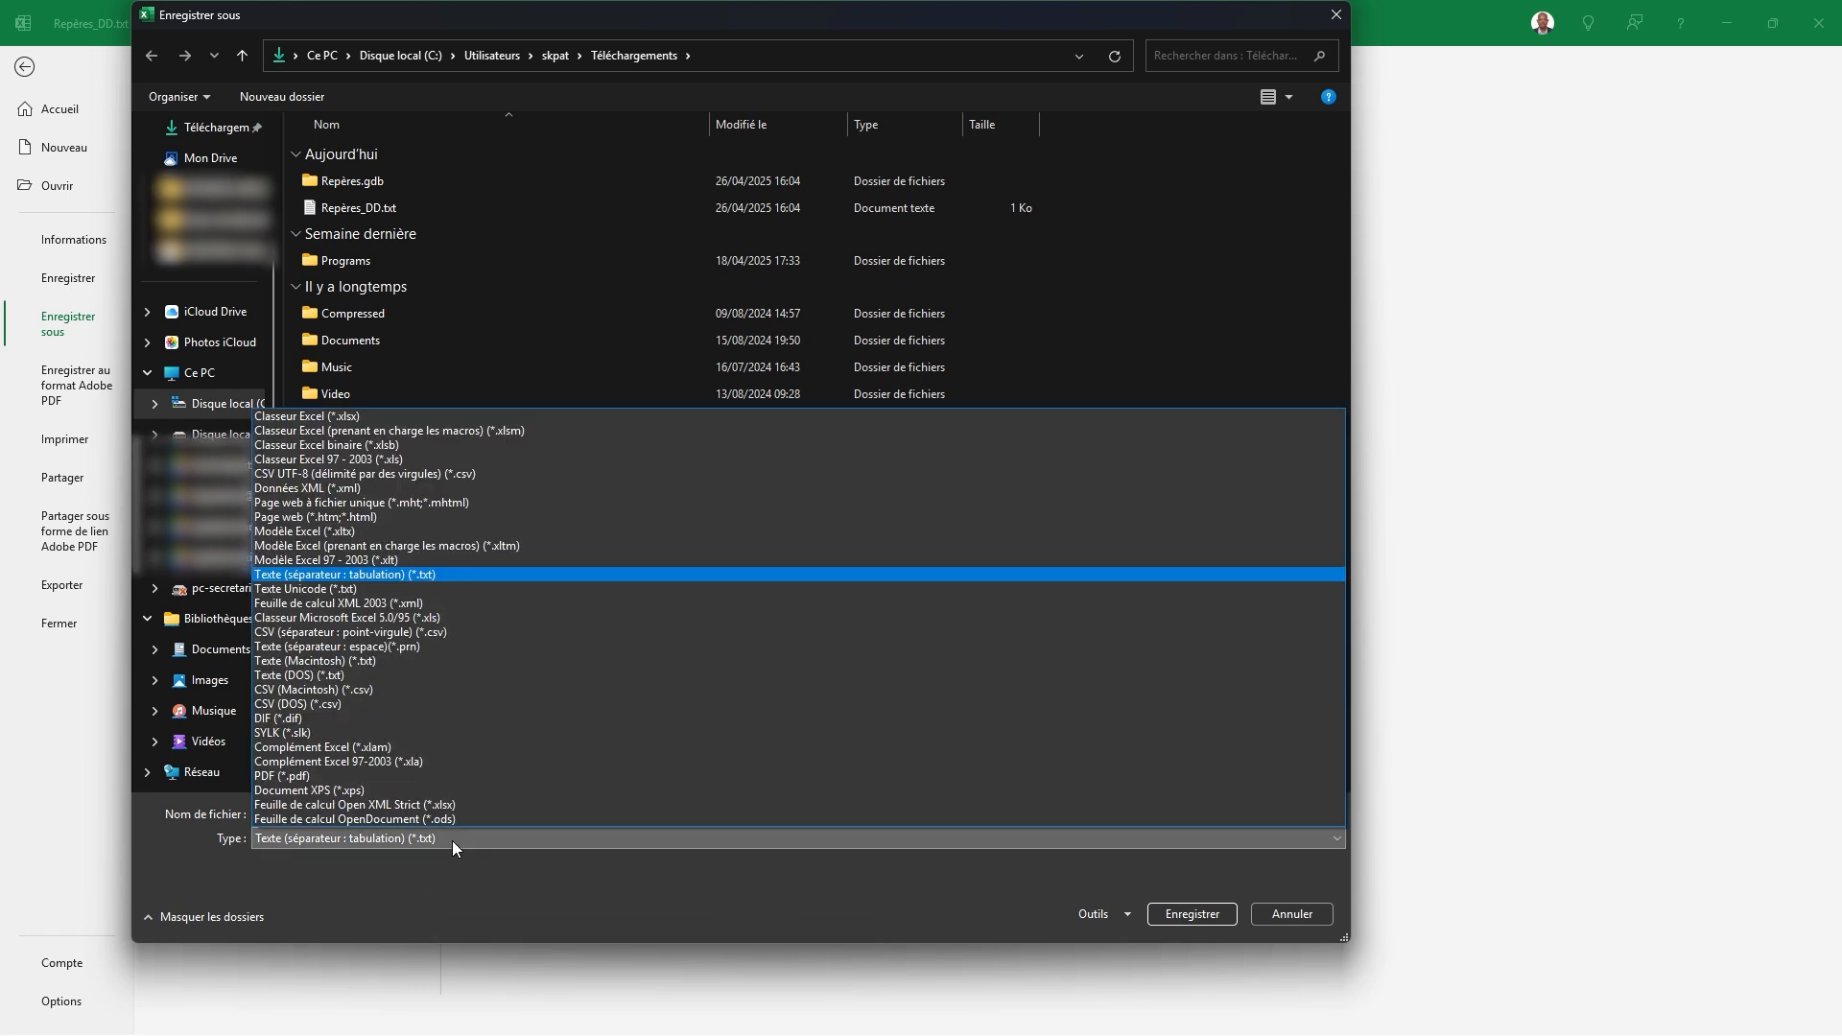
click(453, 416)
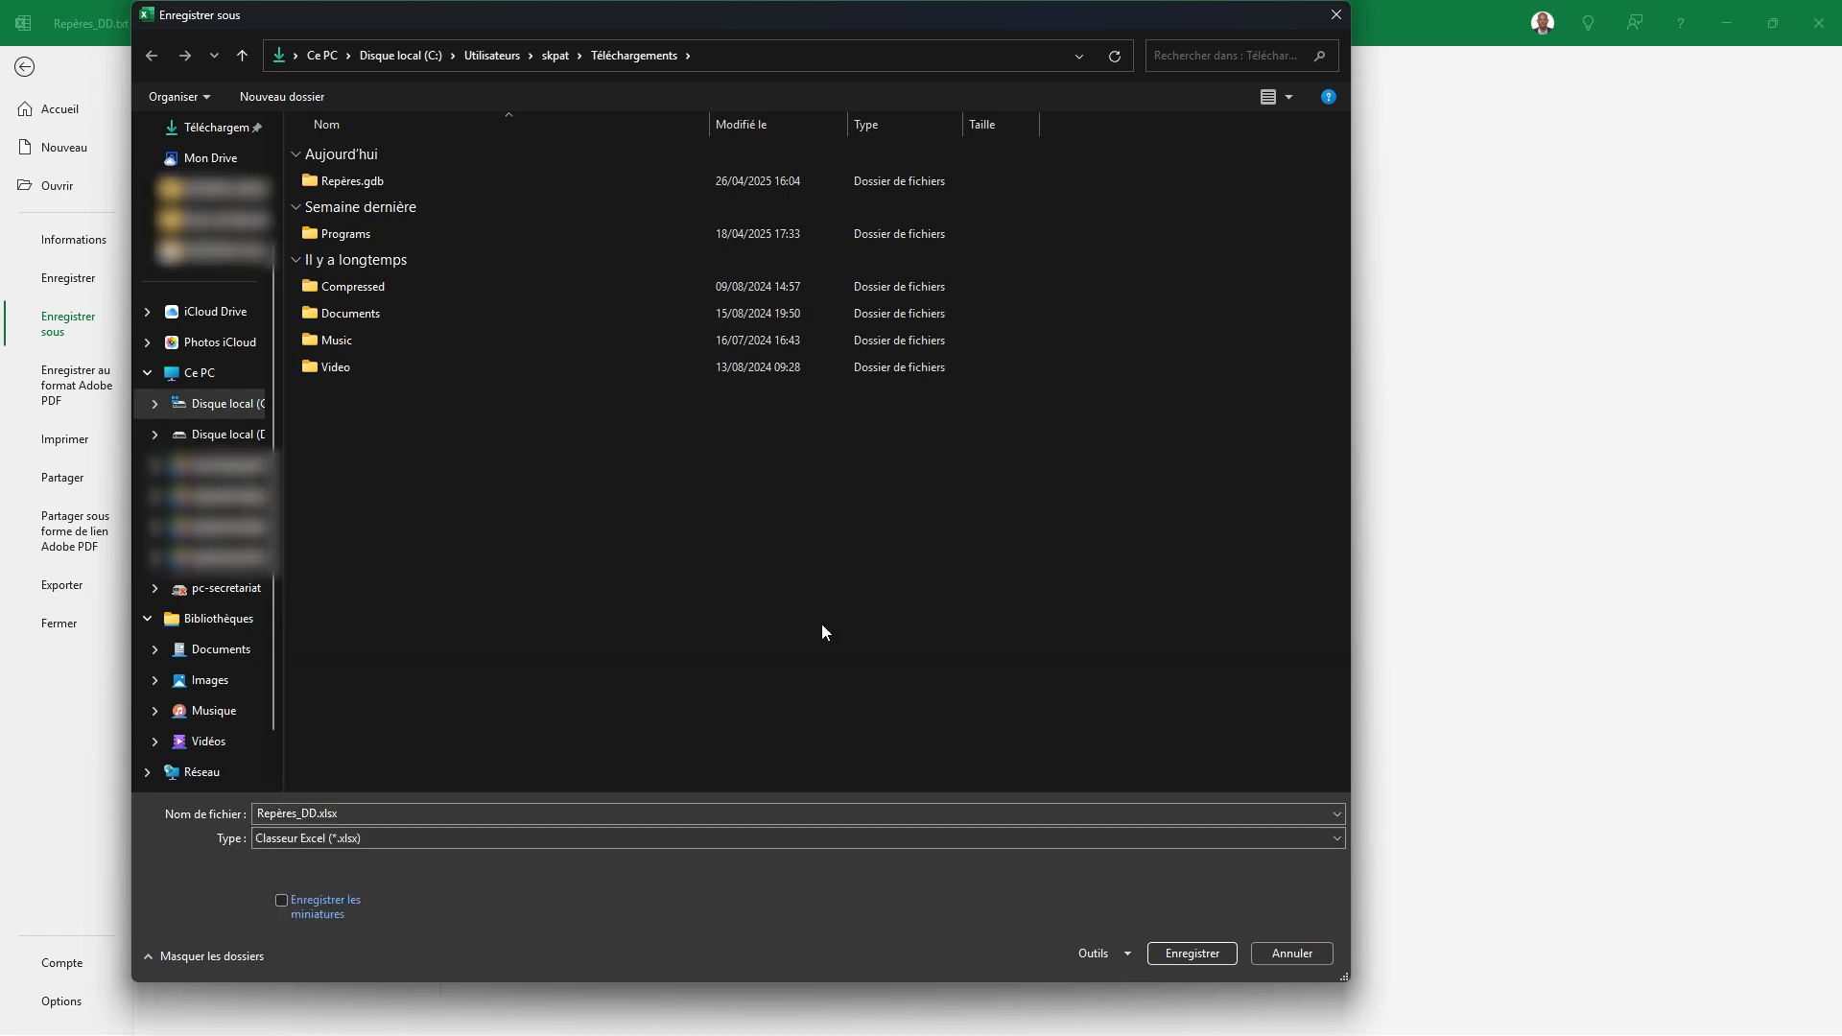
click(1202, 954)
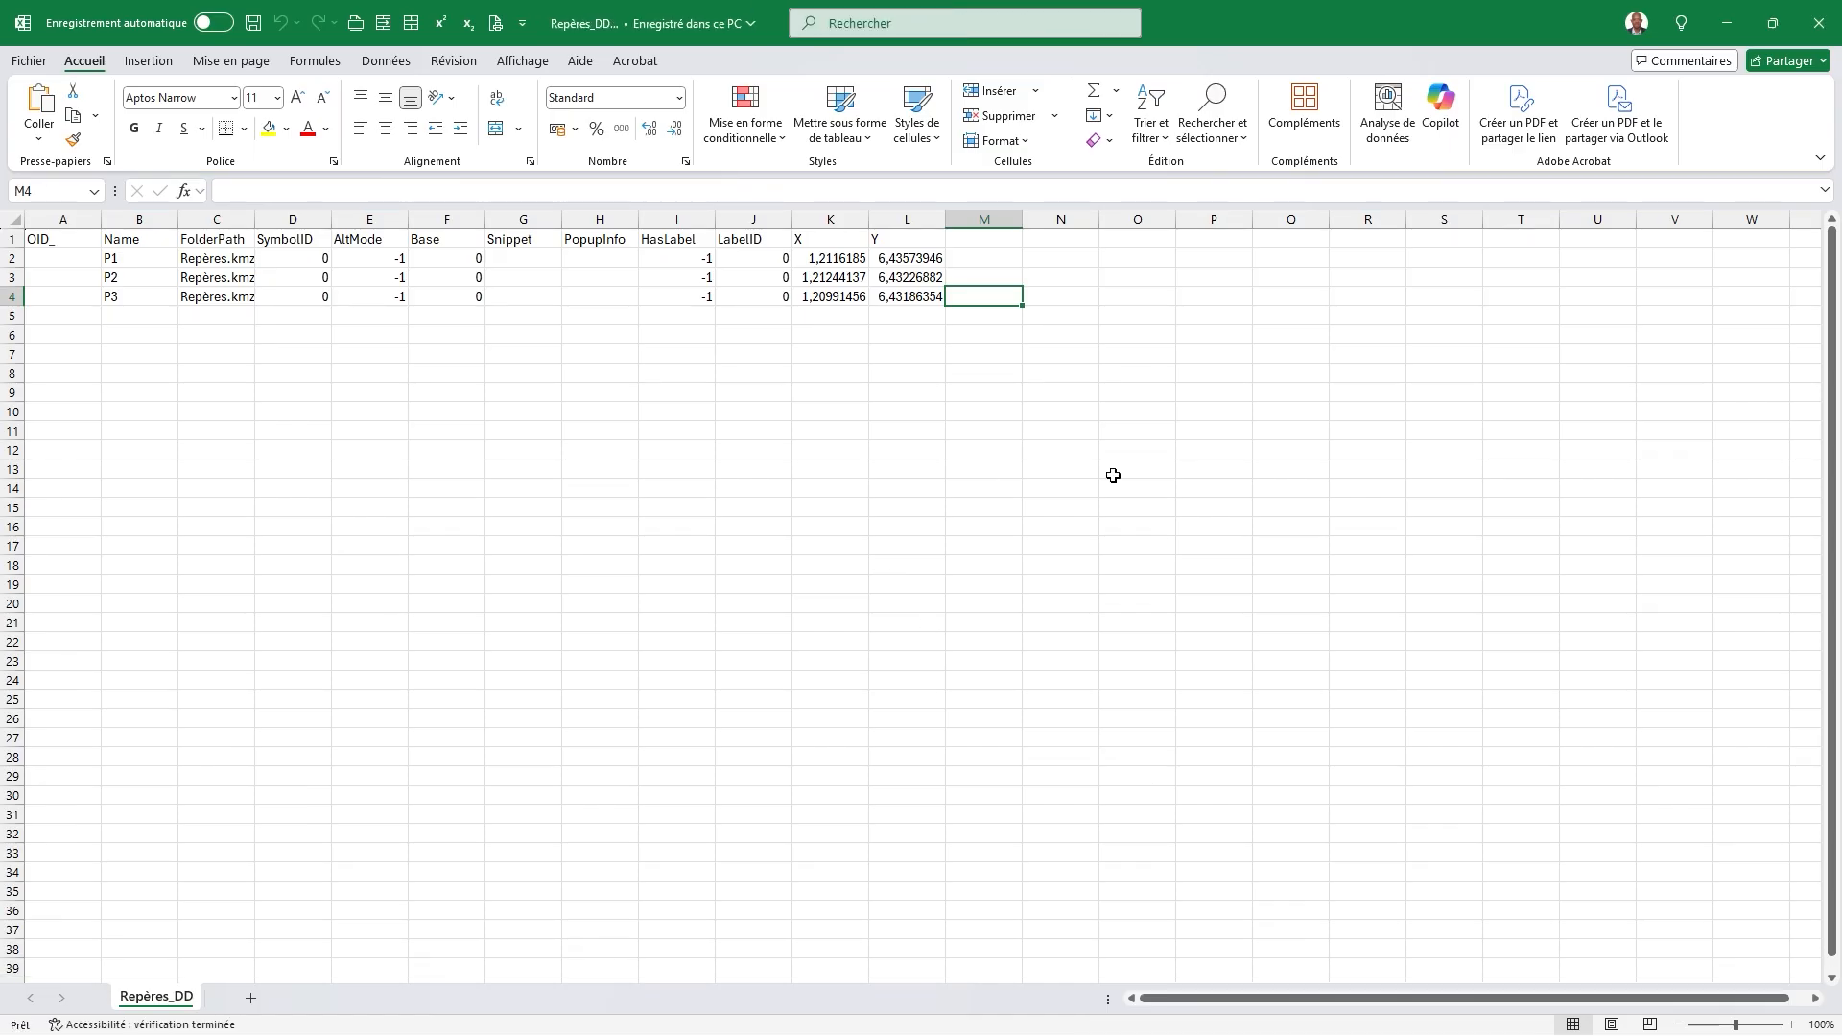
Step: Open the Téléchargements folder in File Explorer and locate the saved Repères_DD.xlsx file
key(super)
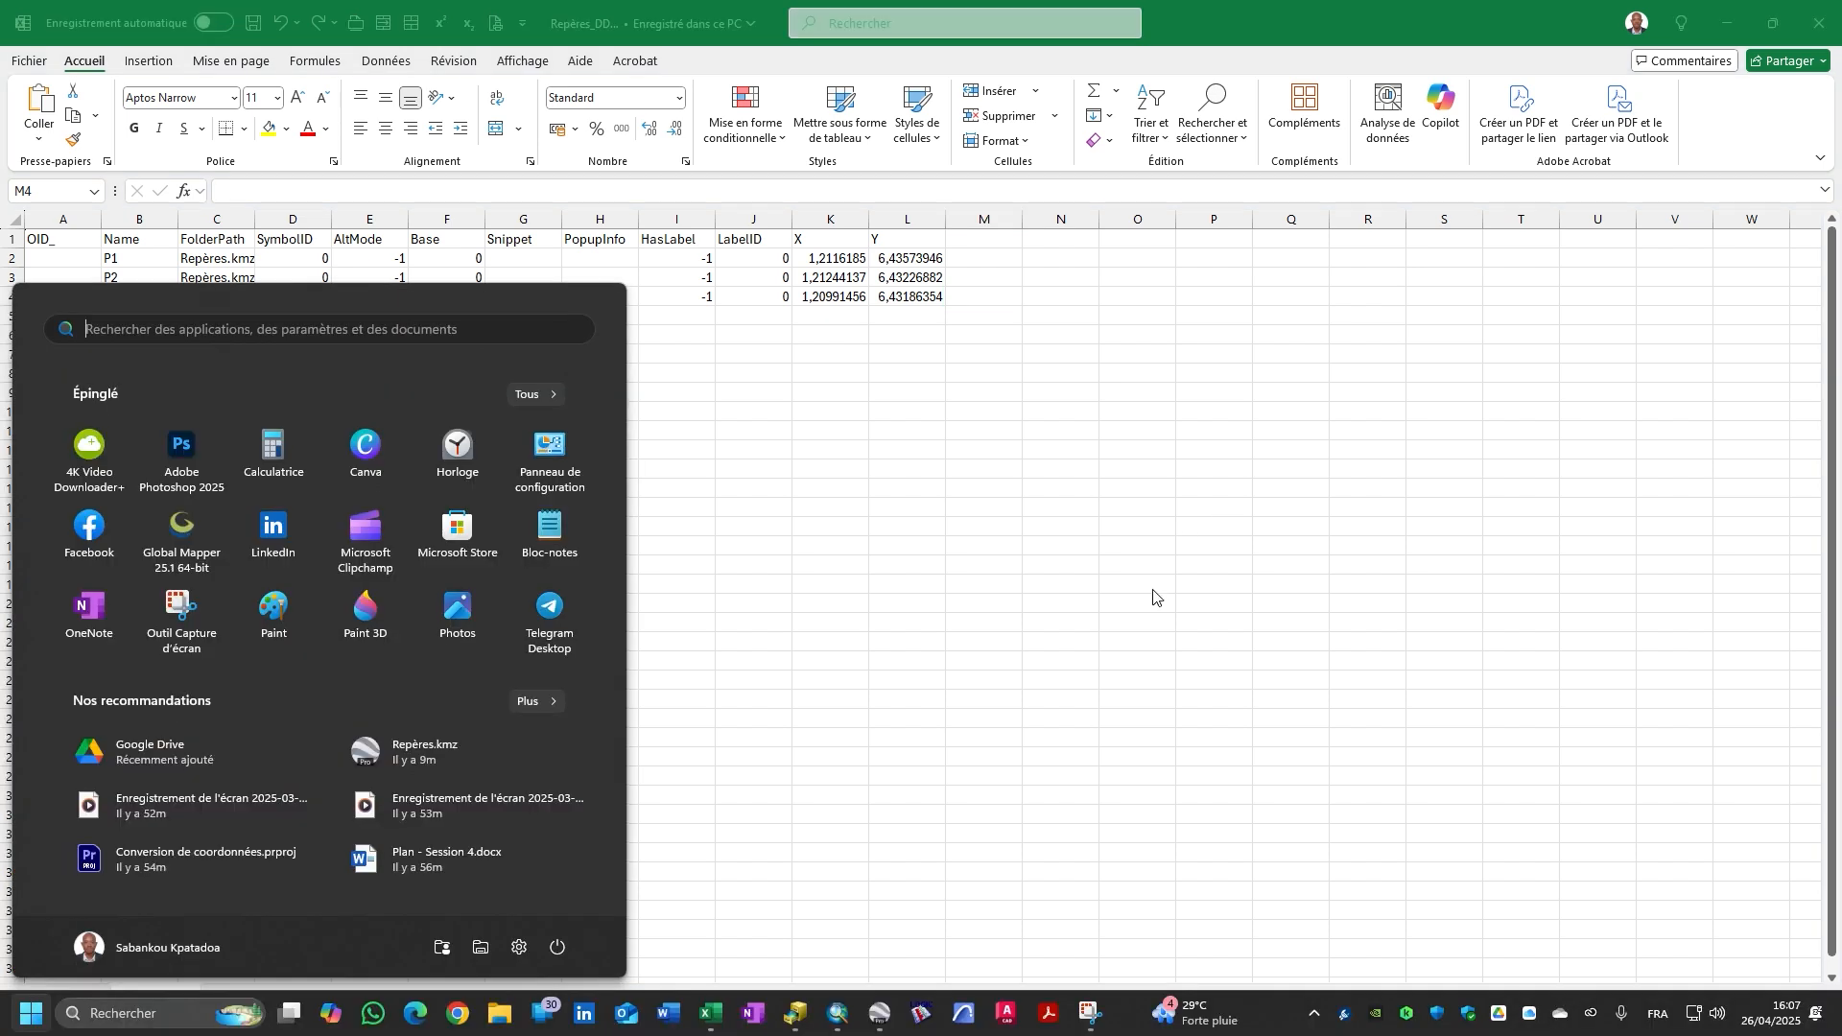
key(super+e)
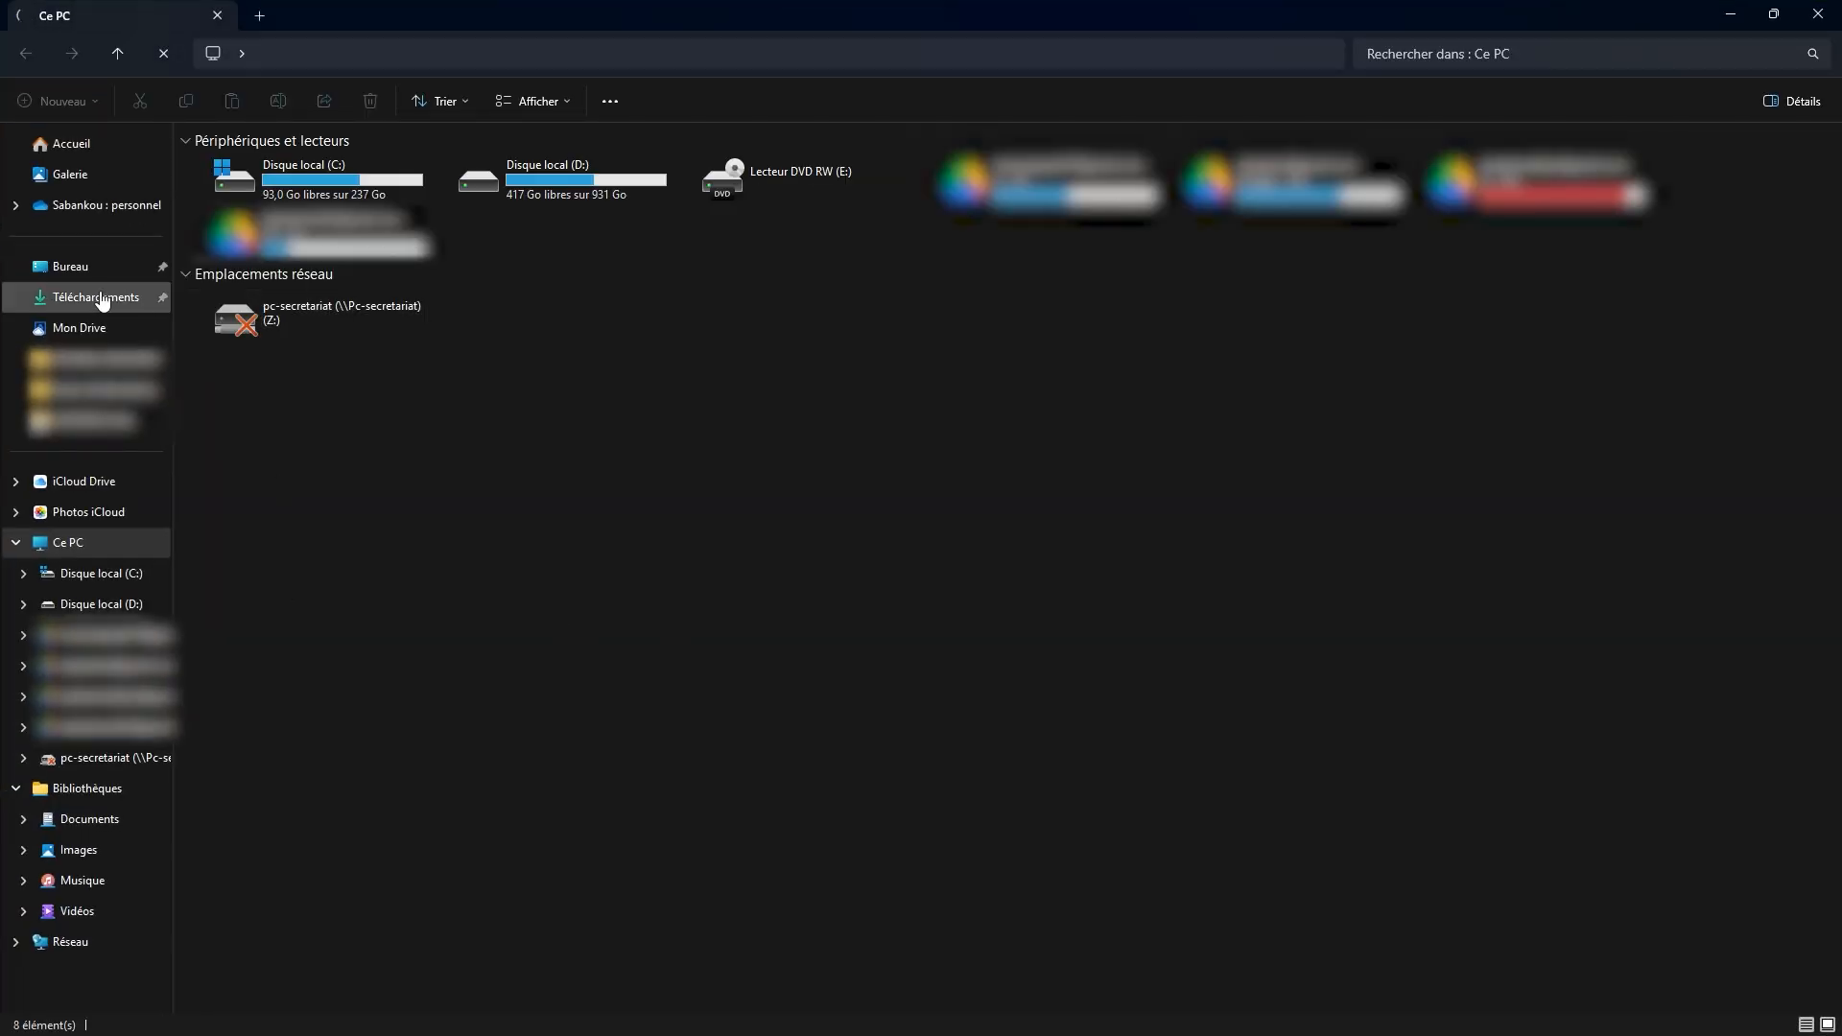
click(96, 297)
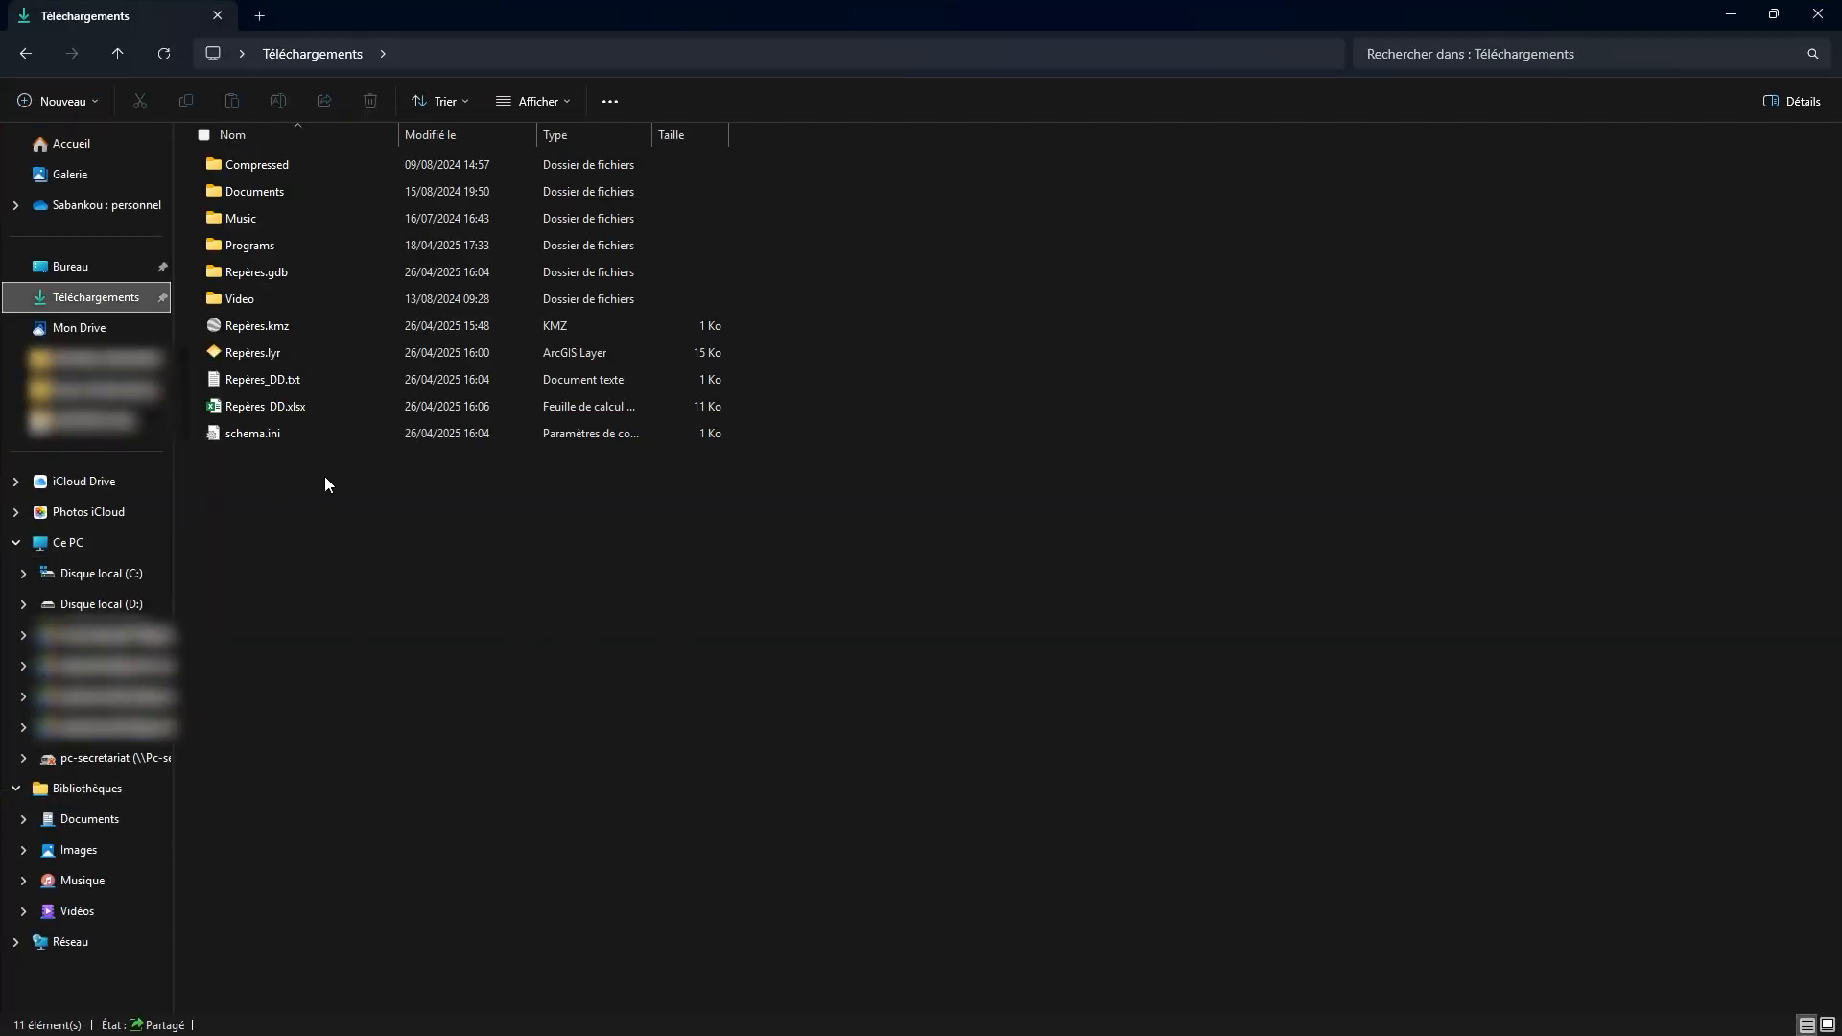
click(288, 408)
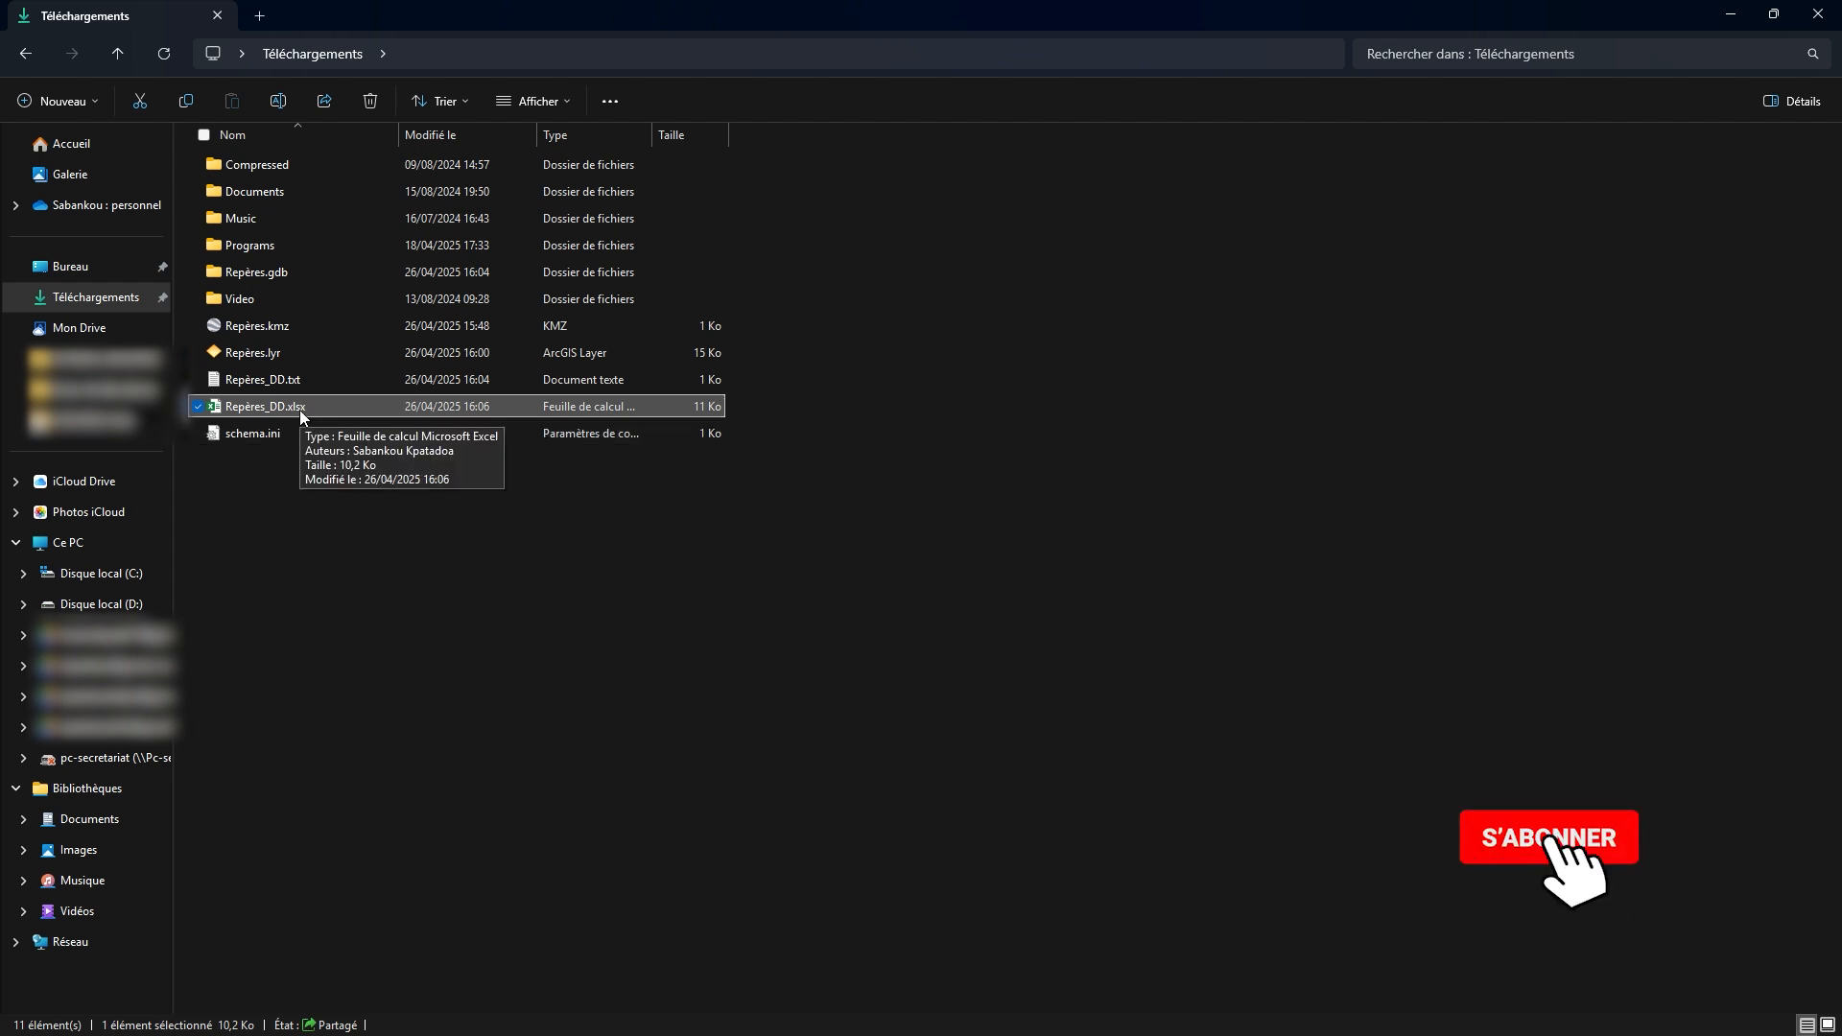
Step: Switch back to Excel to close the Repères_DD workbook, and return to ArcMap to close the Points attribute table
key(super)
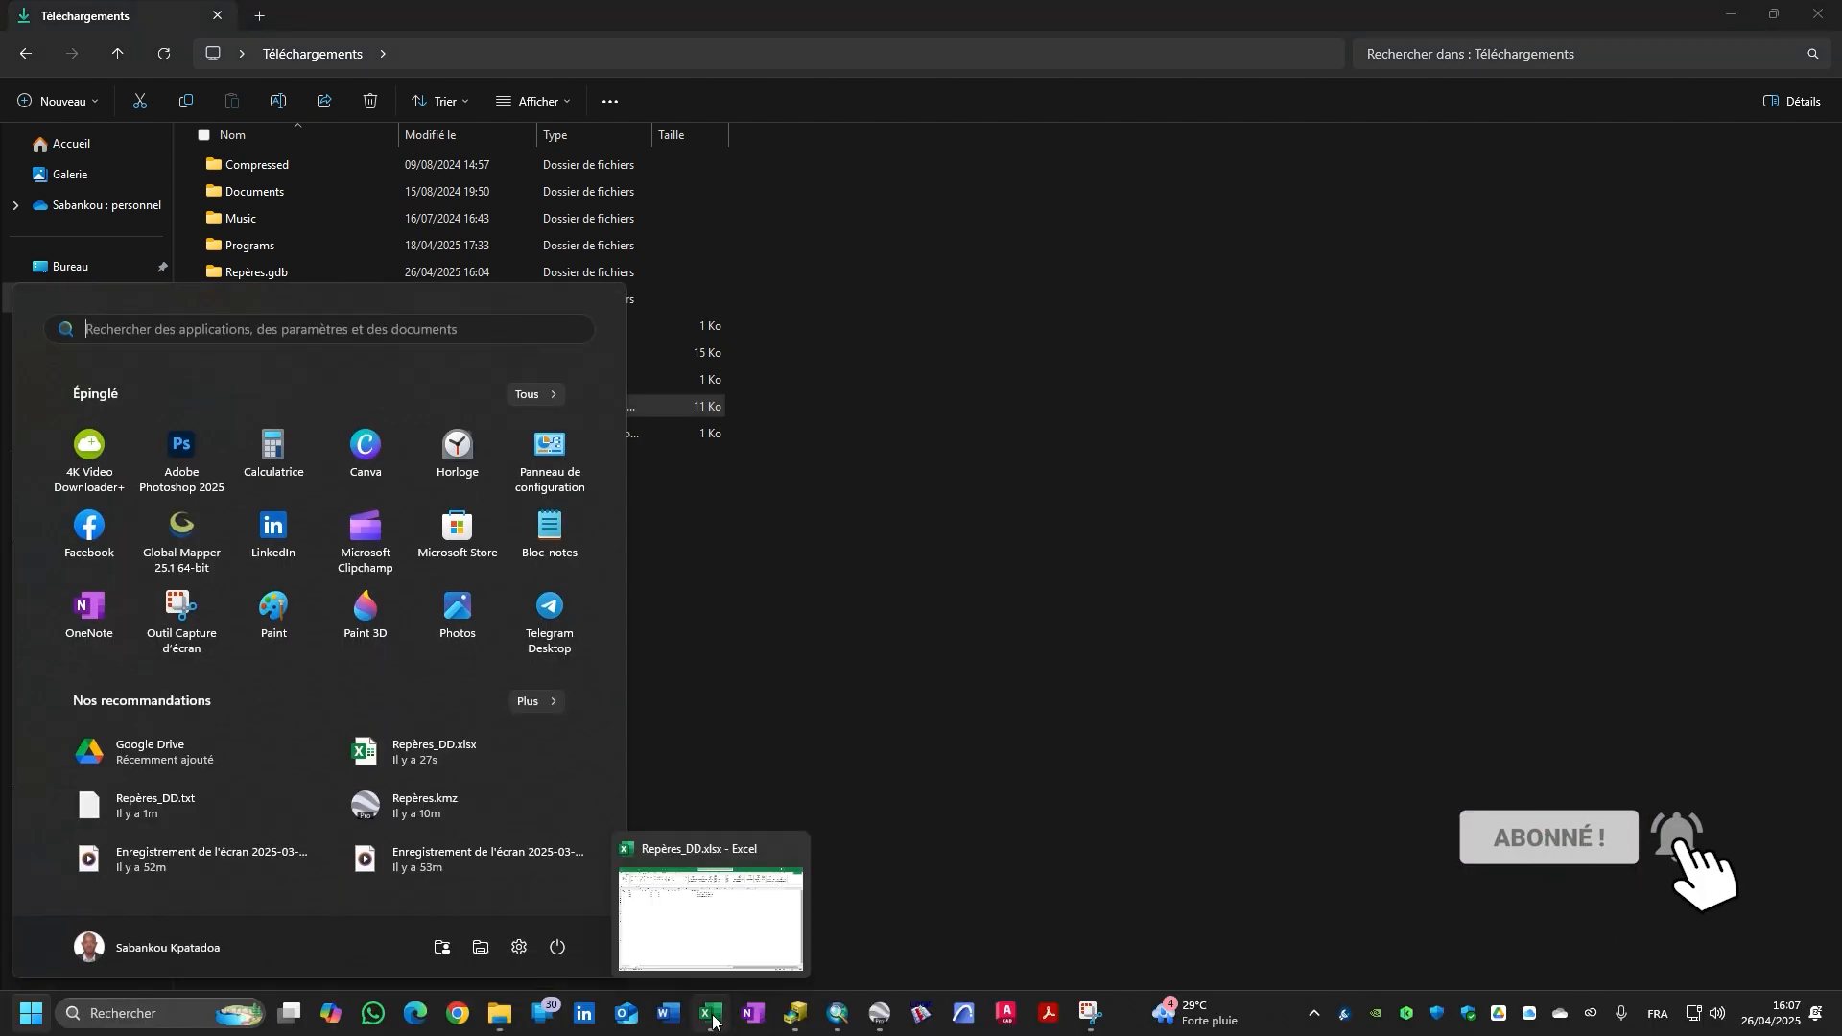
click(713, 1020)
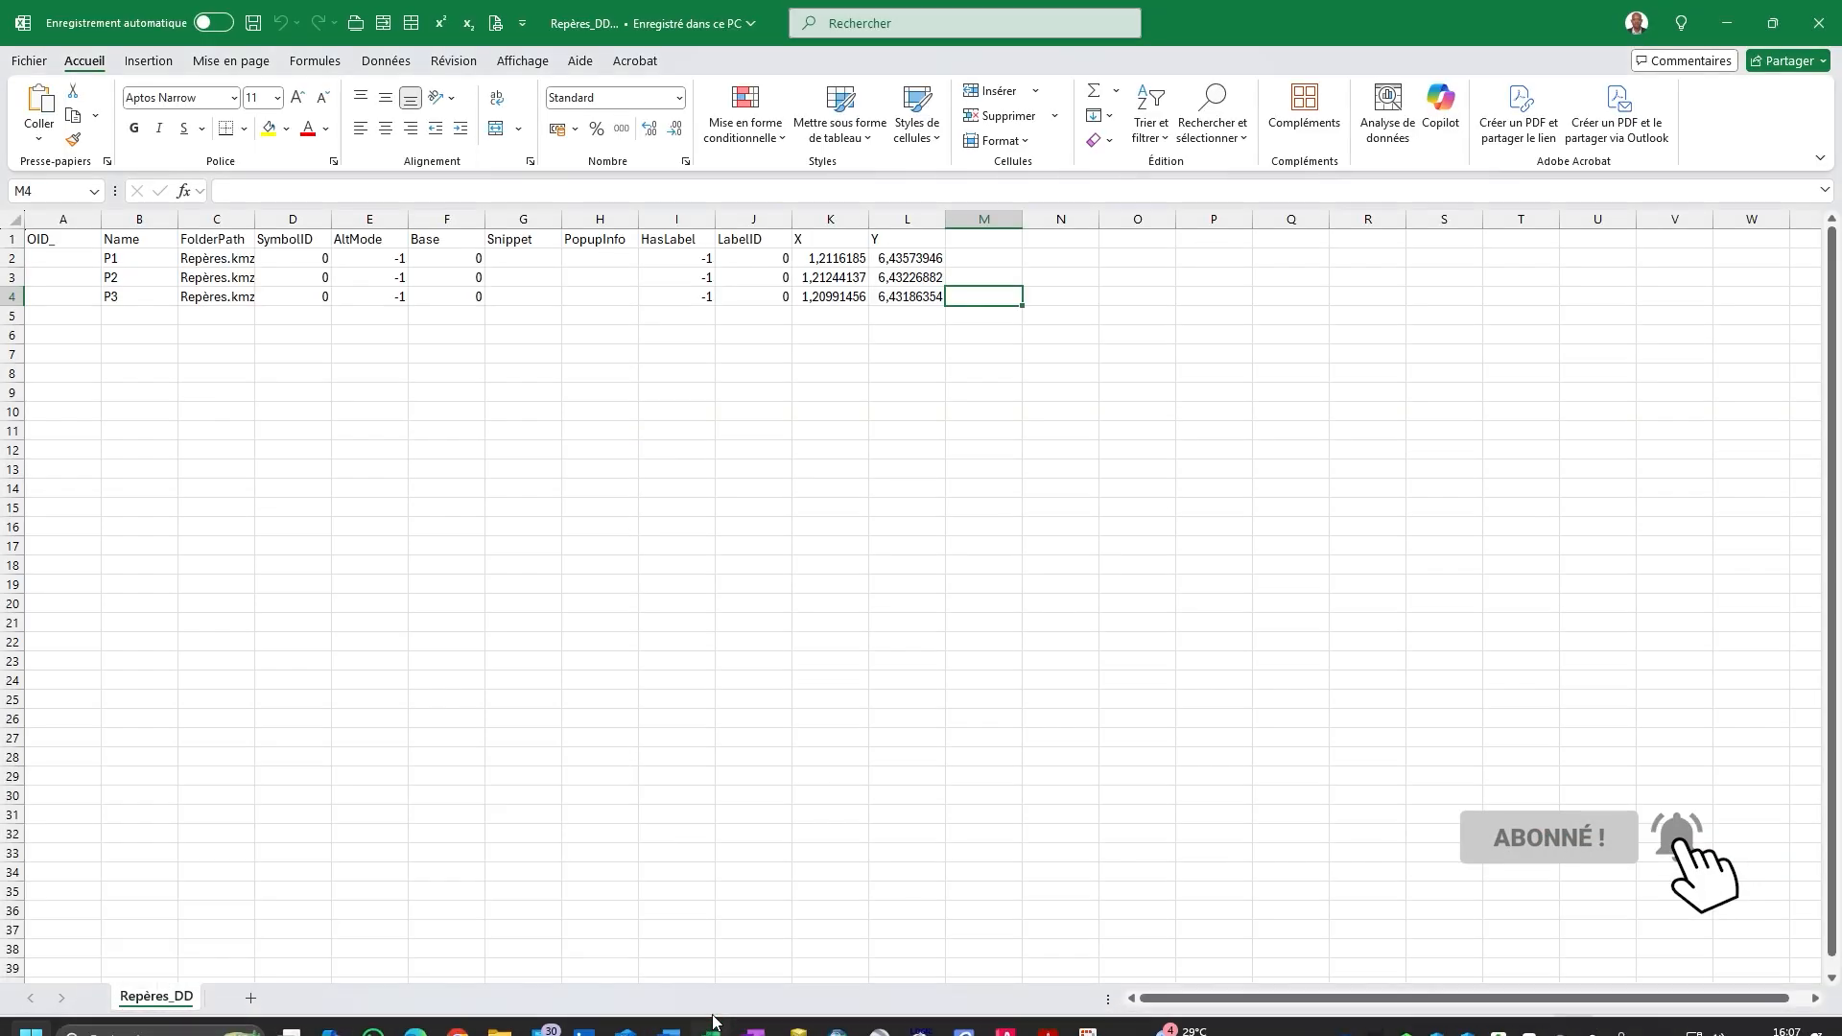
click(1820, 35)
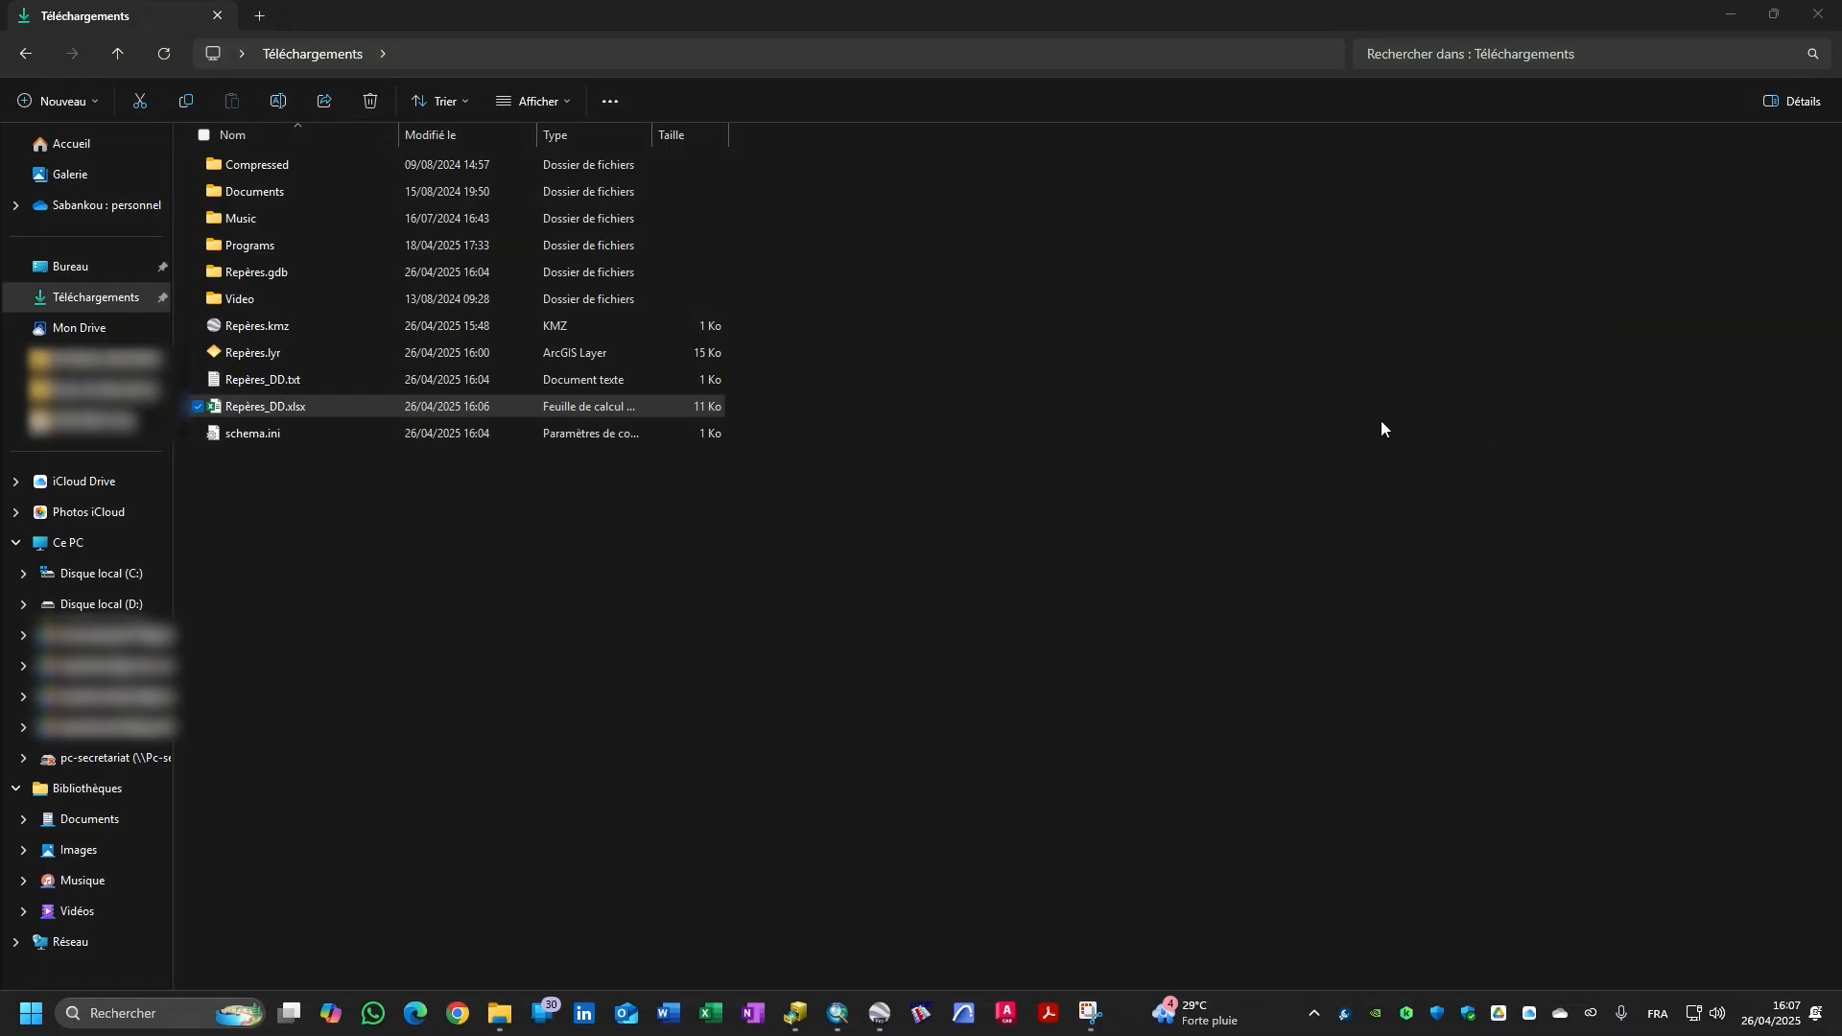
click(836, 1013)
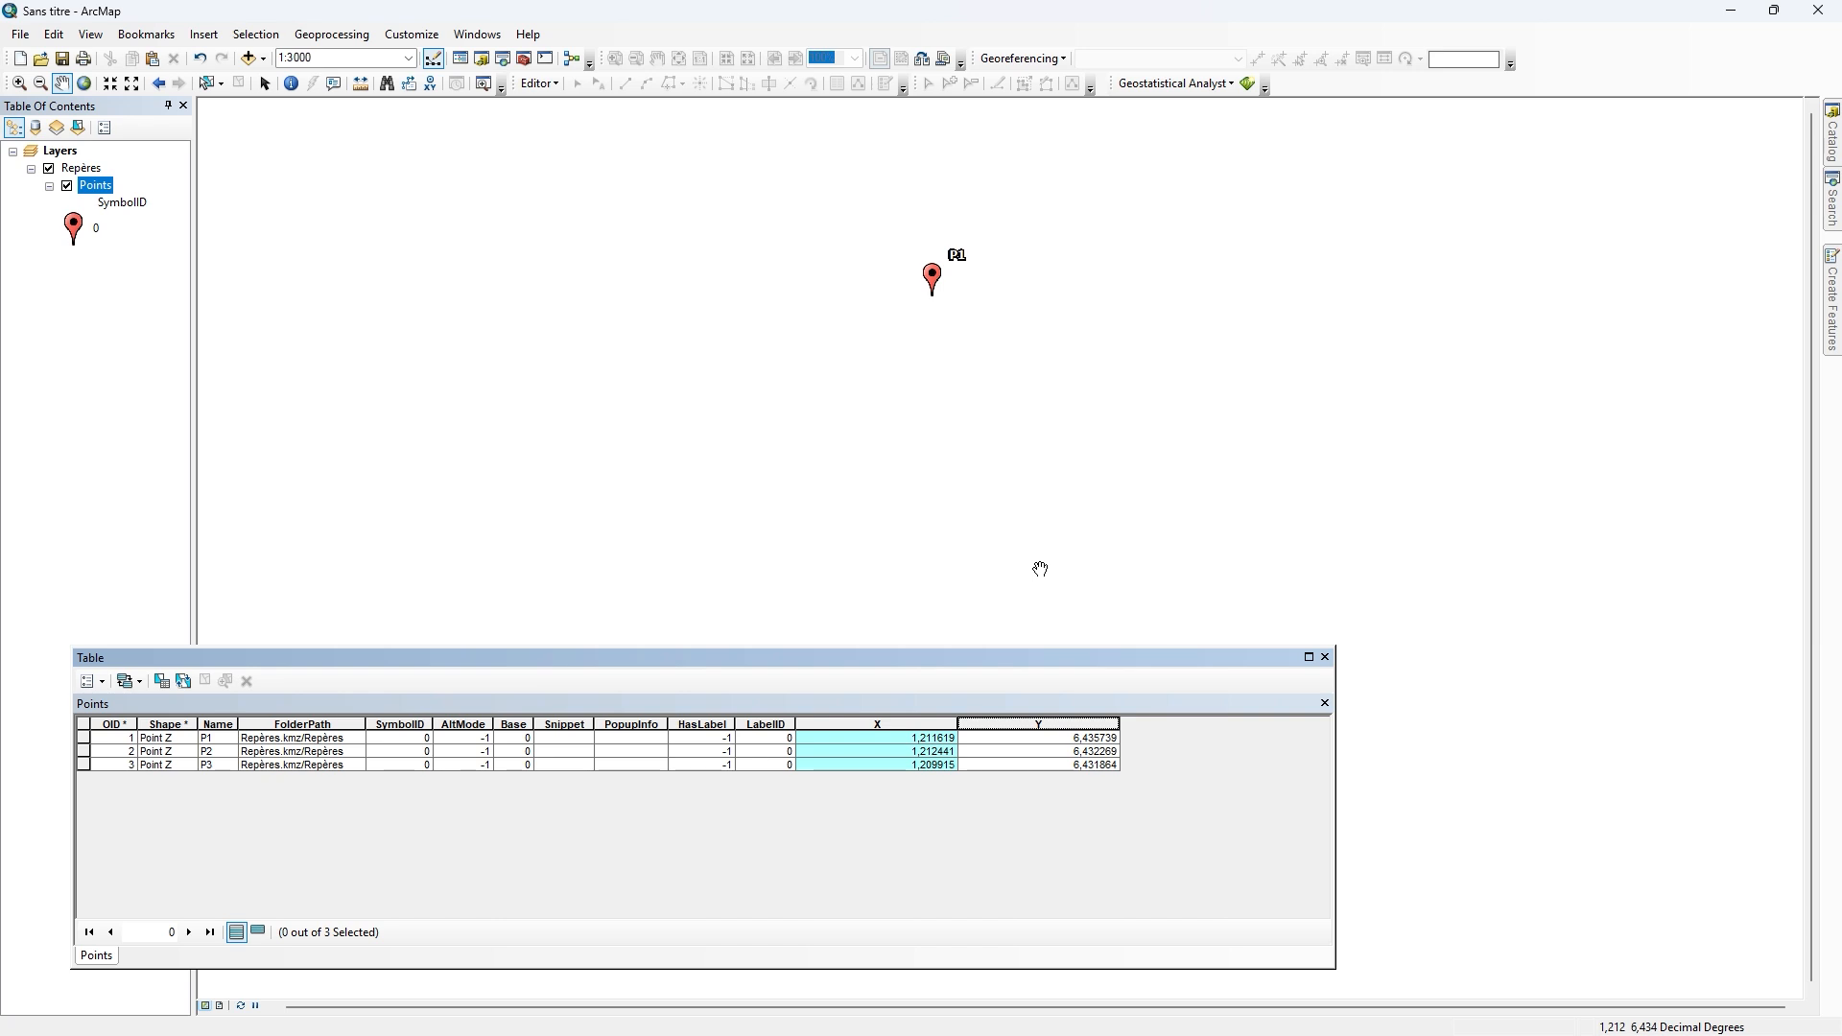
click(1324, 657)
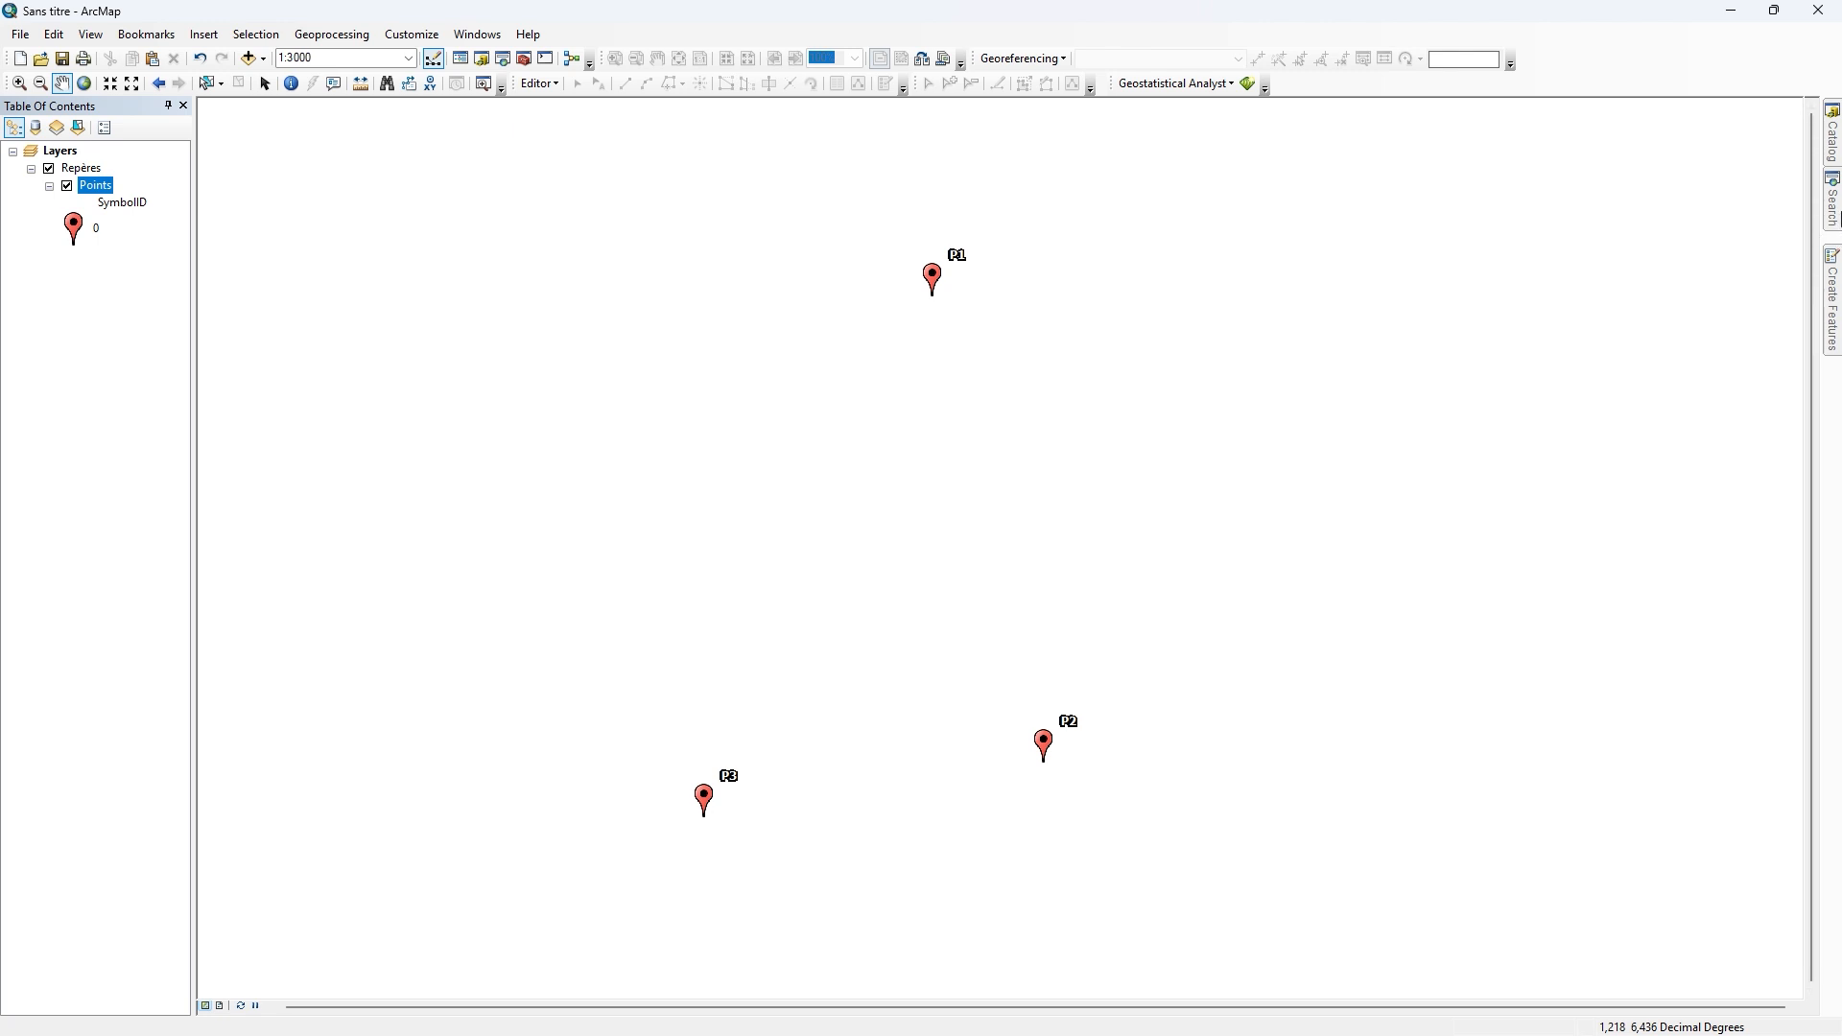
Step: Search the ArcMap tools for "project" and open the Project (Data Management) tool with its help shown
click(1834, 215)
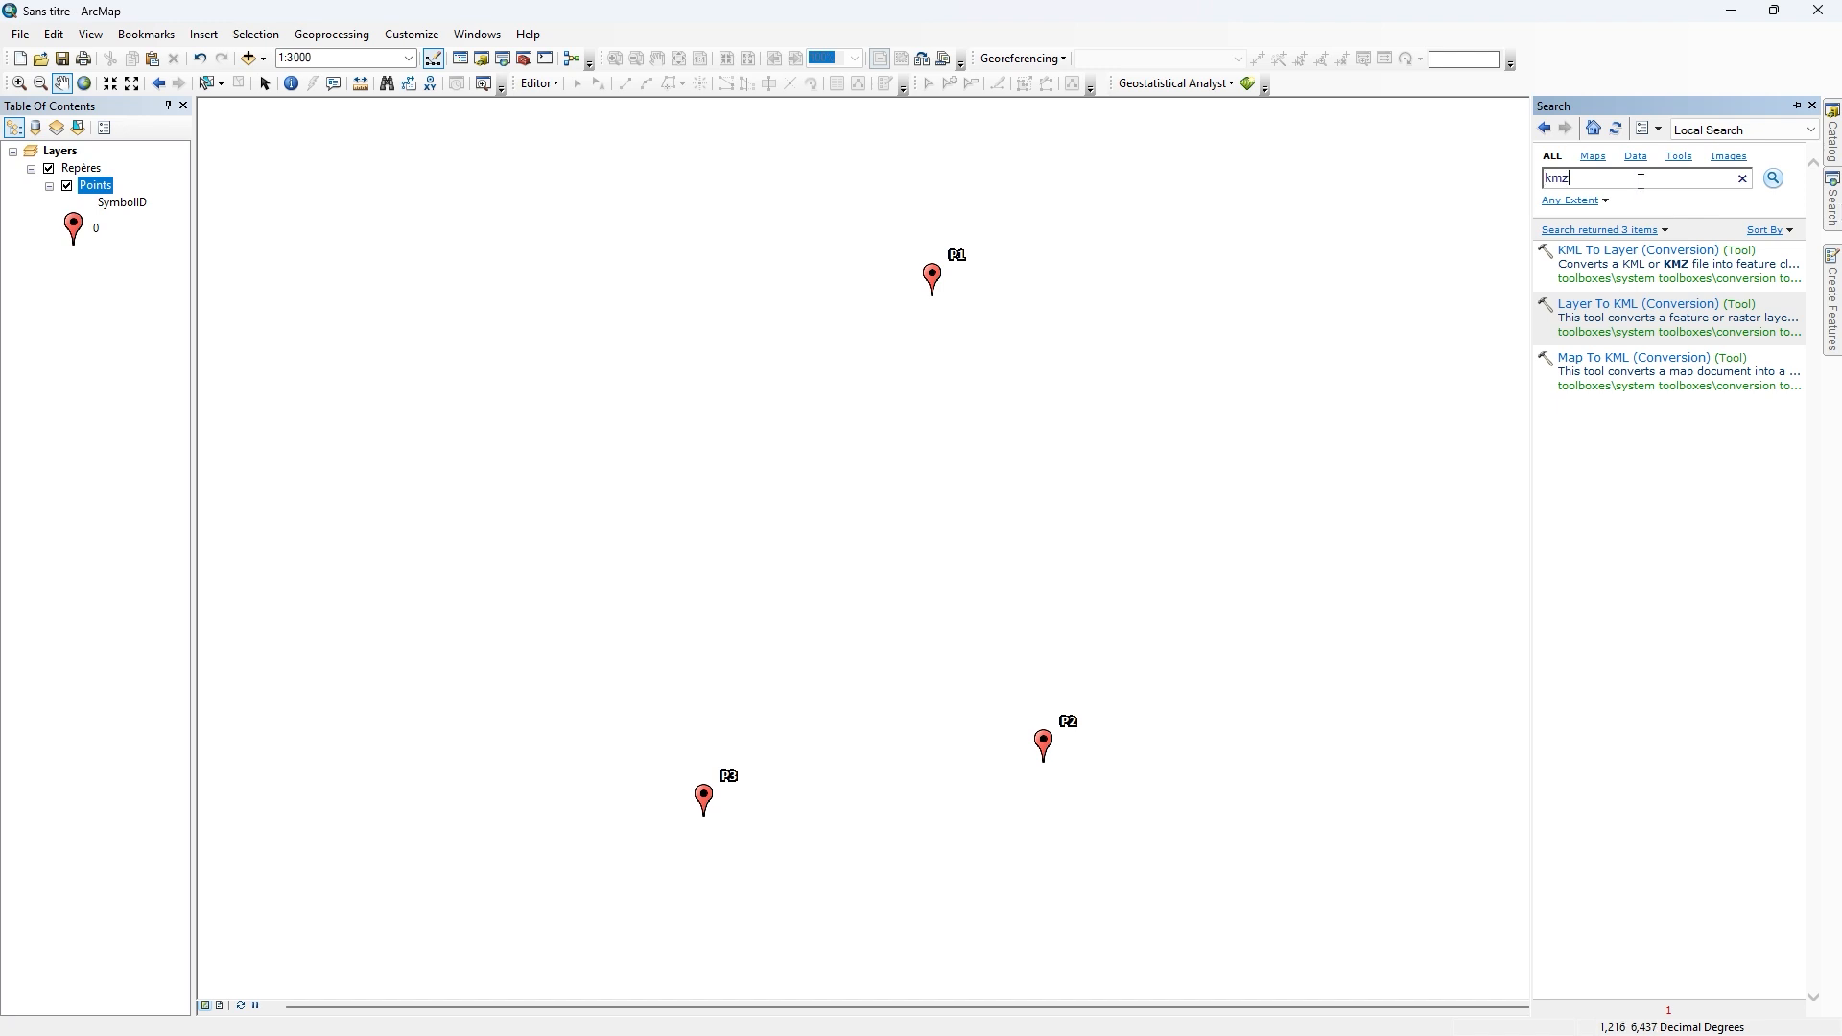
double_click(1589, 181)
text(project)
key(Return)
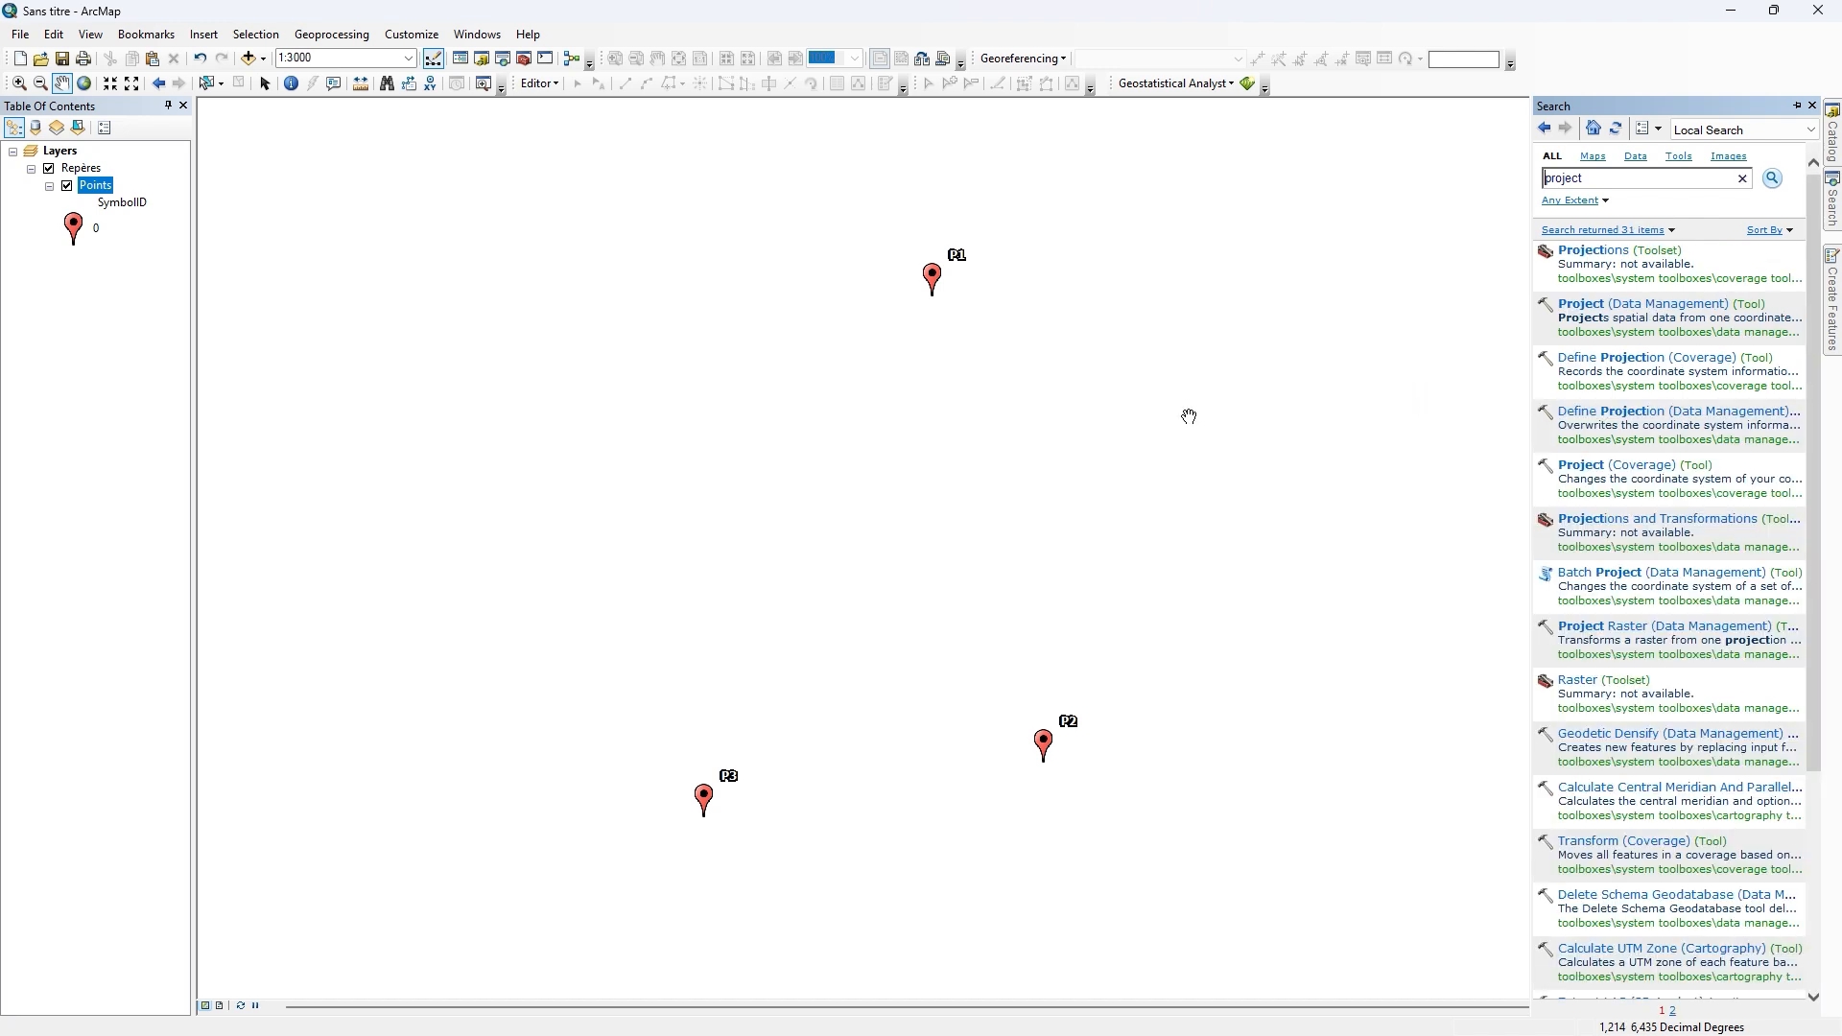
click(1669, 305)
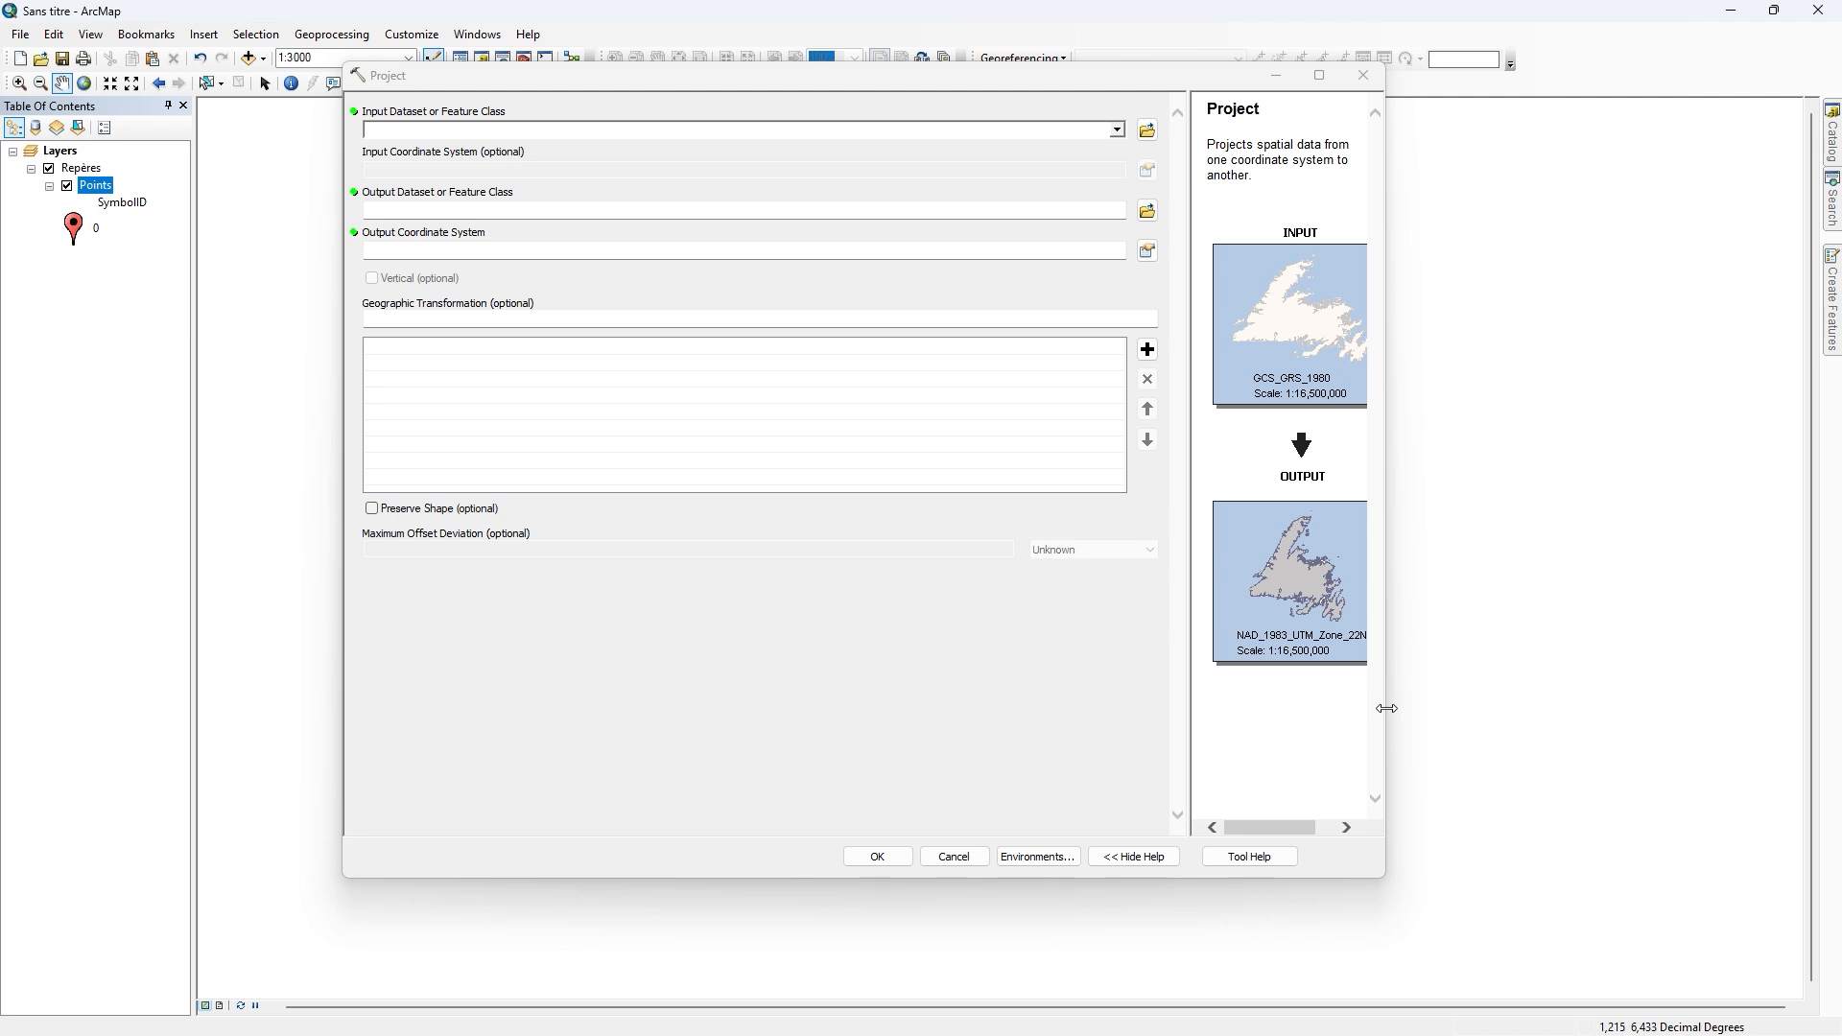
click(1130, 861)
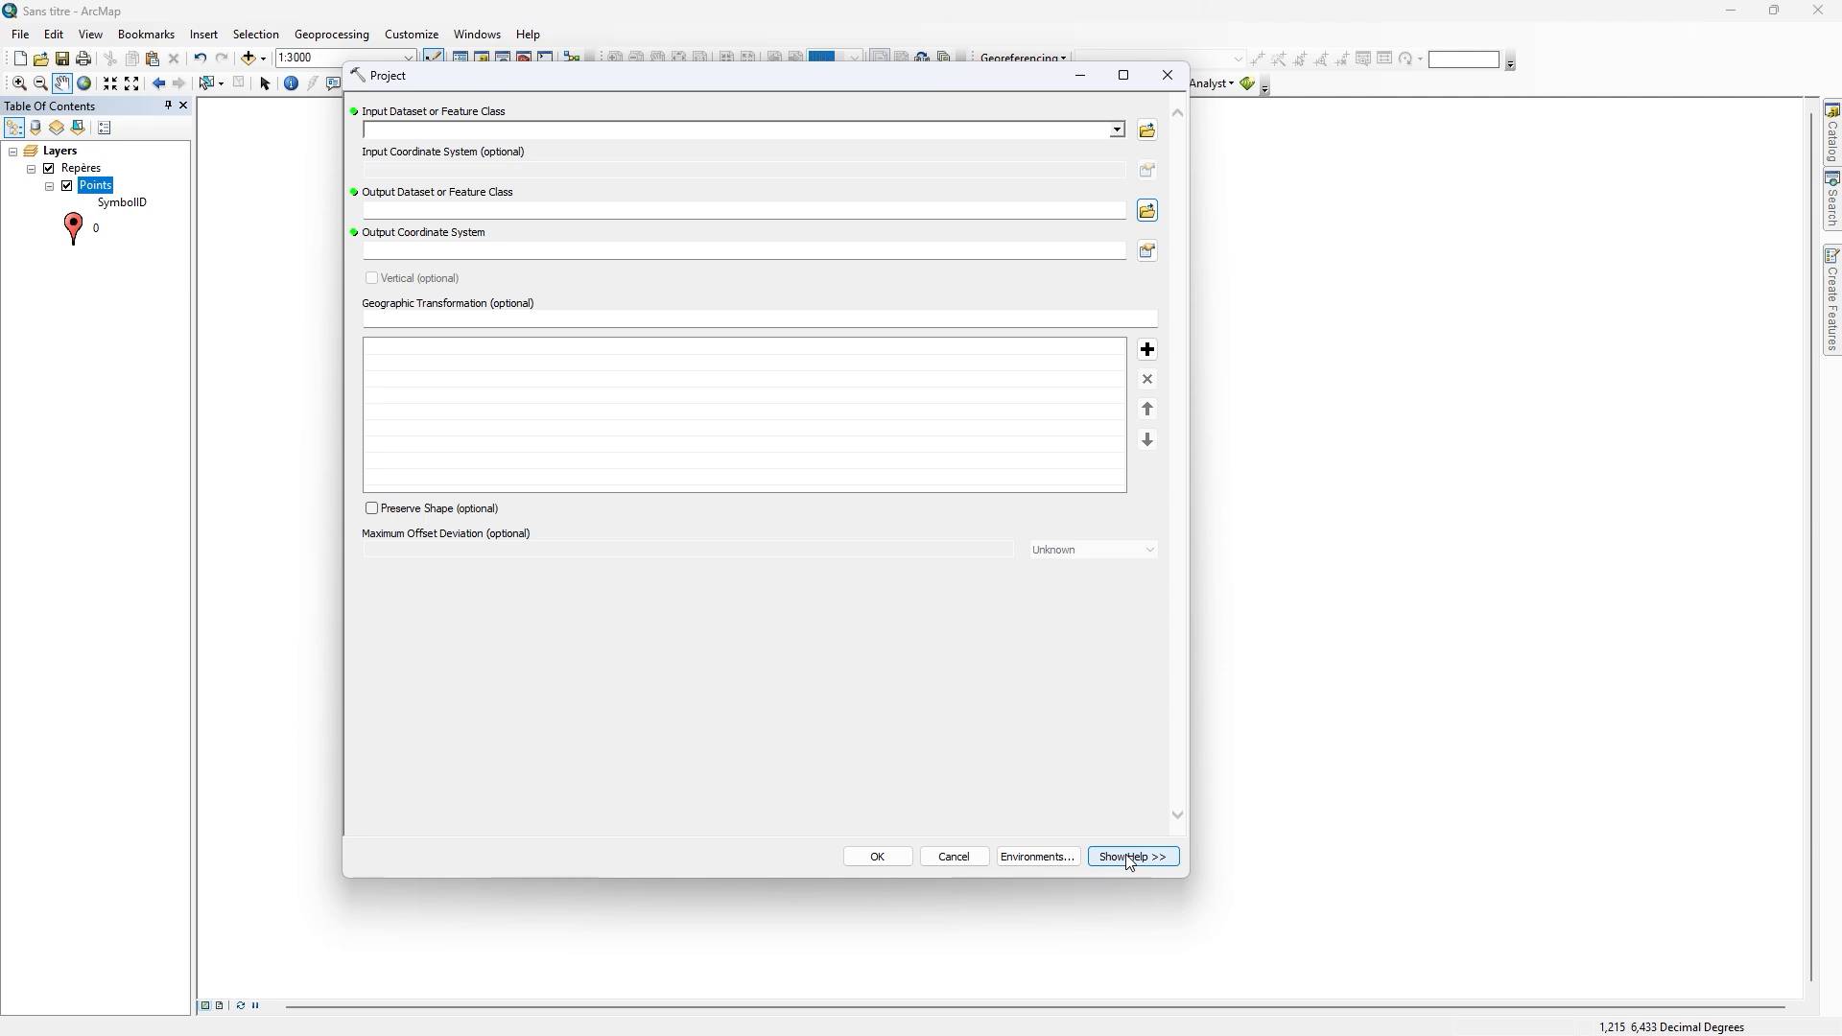
click(1130, 863)
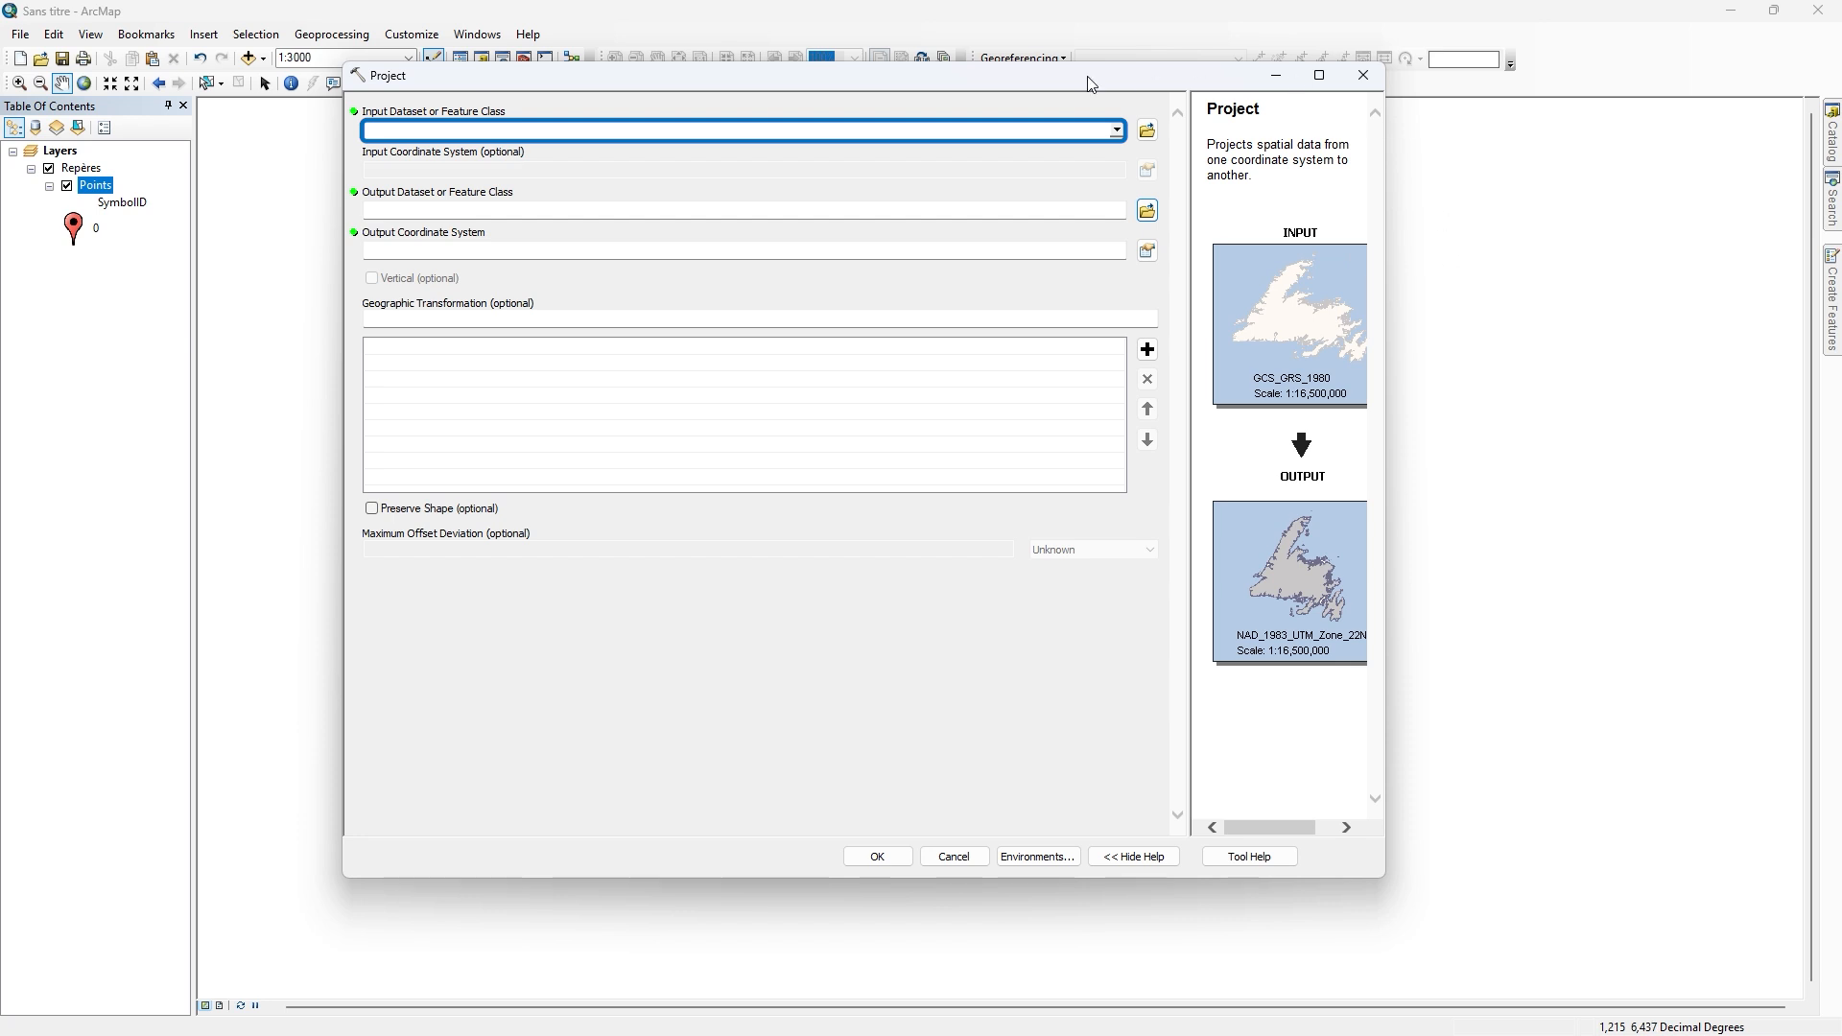
Step: Set the Repères\Points layer as the input dataset and name the output feature class Repères_UTM in the Downloads folder
click(626, 131)
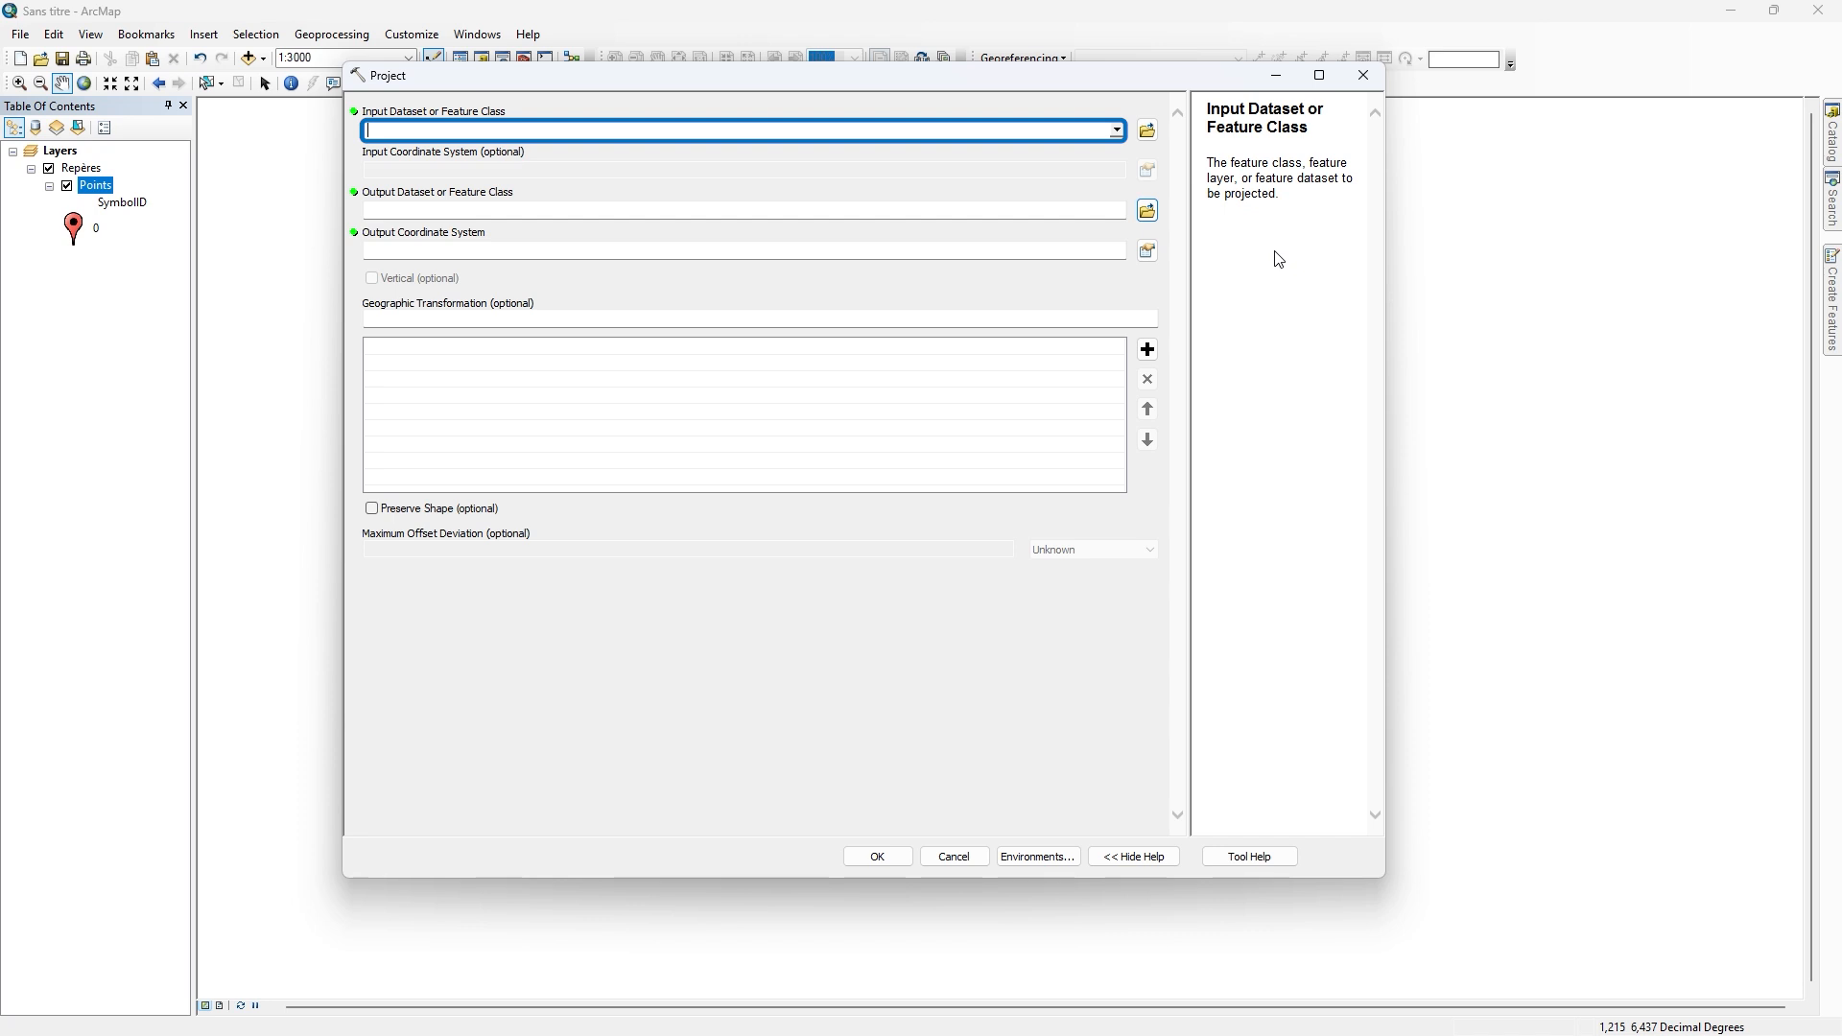
click(1116, 132)
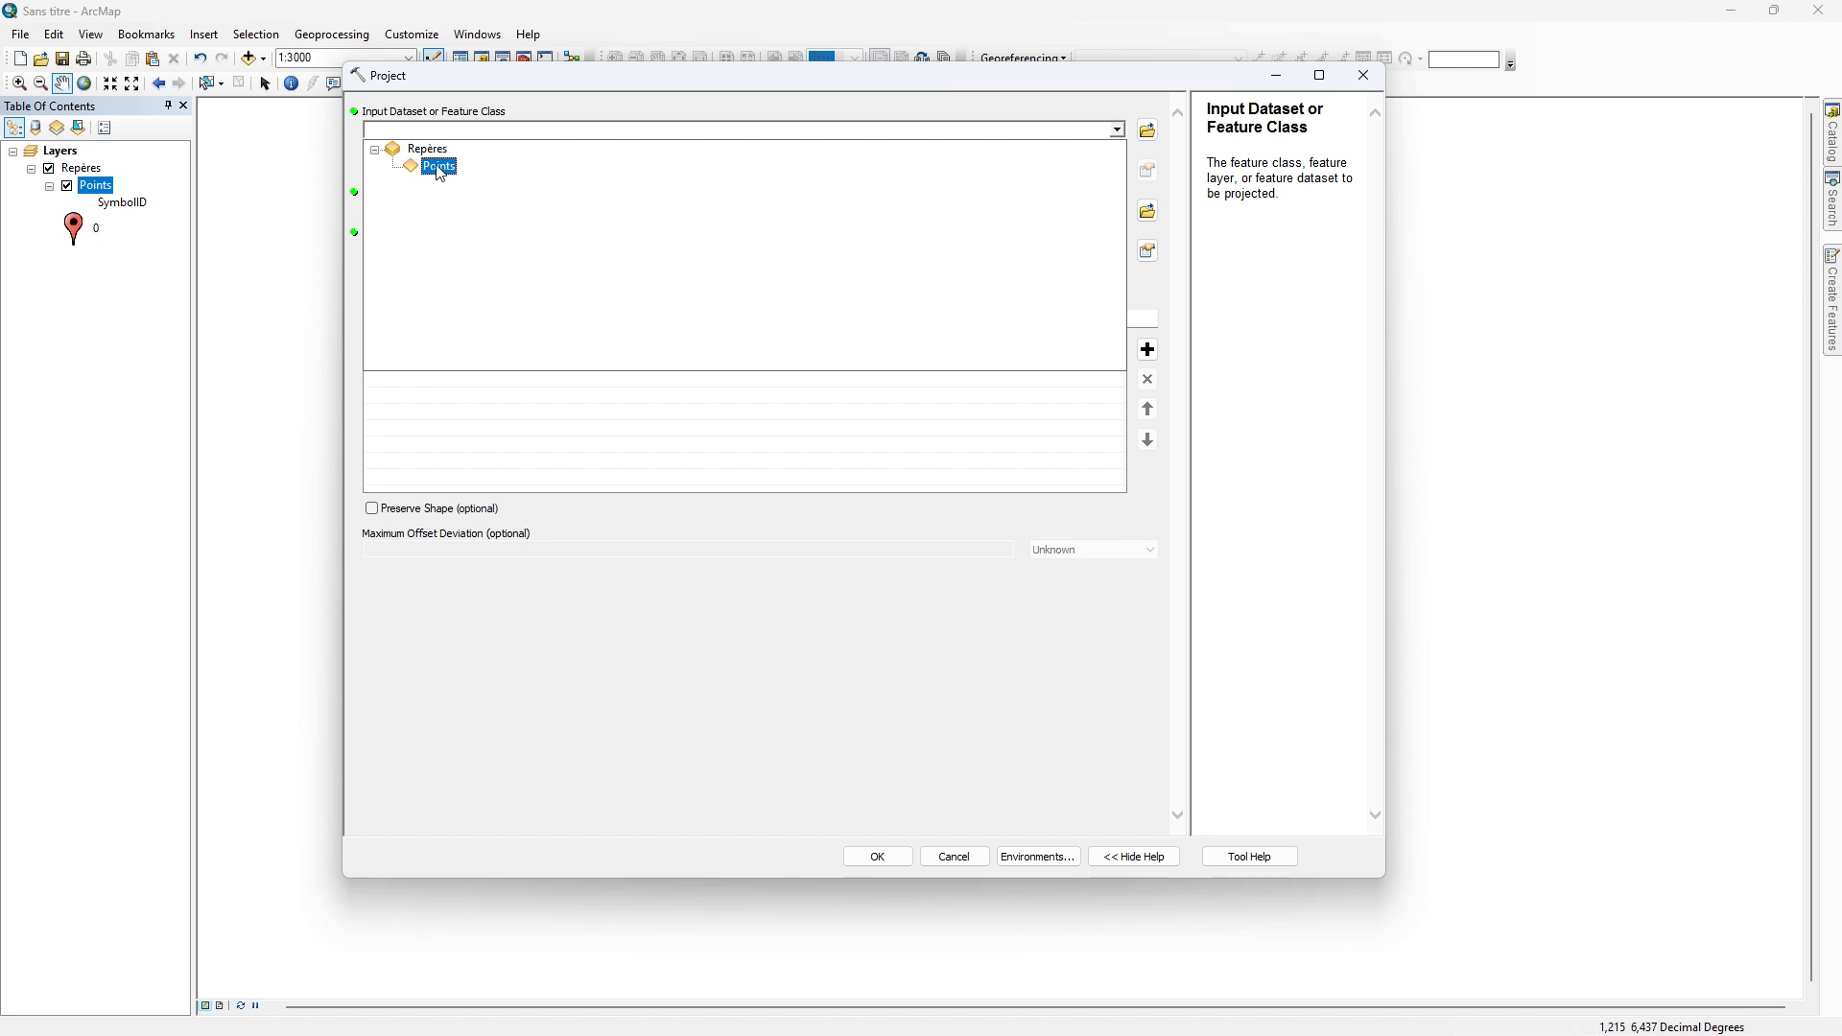
click(440, 168)
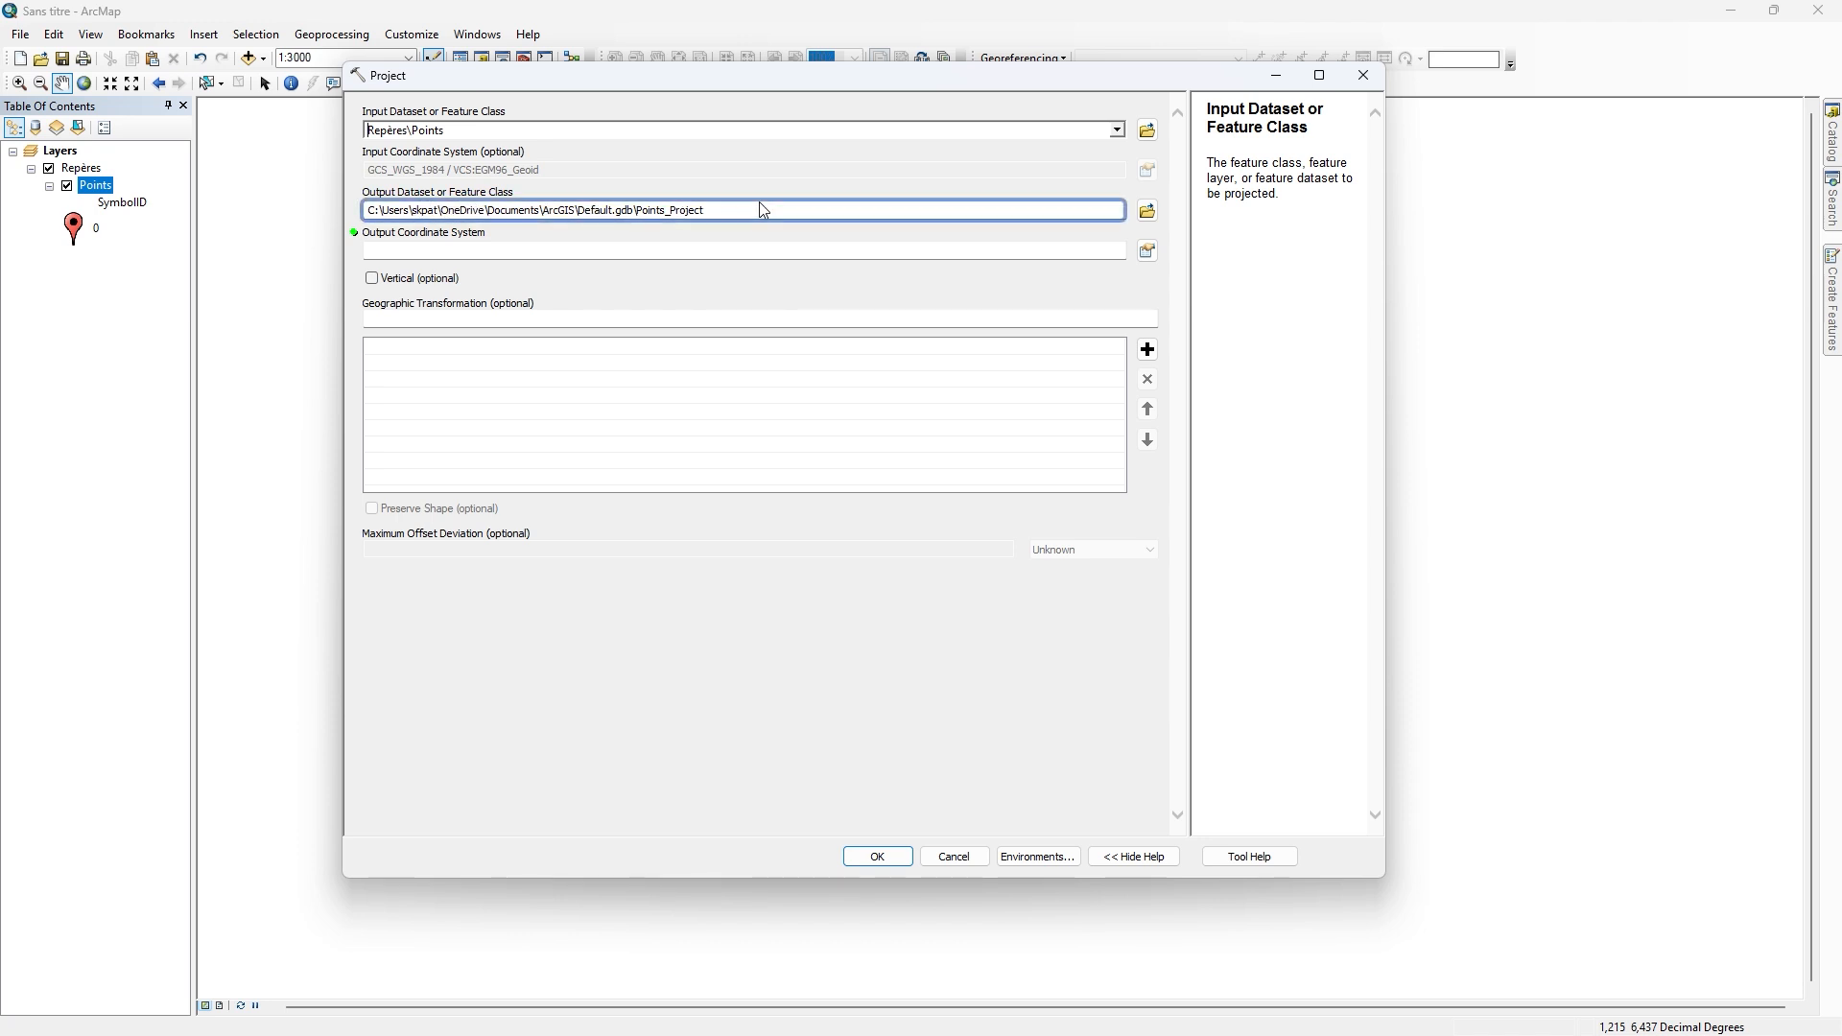
click(1149, 211)
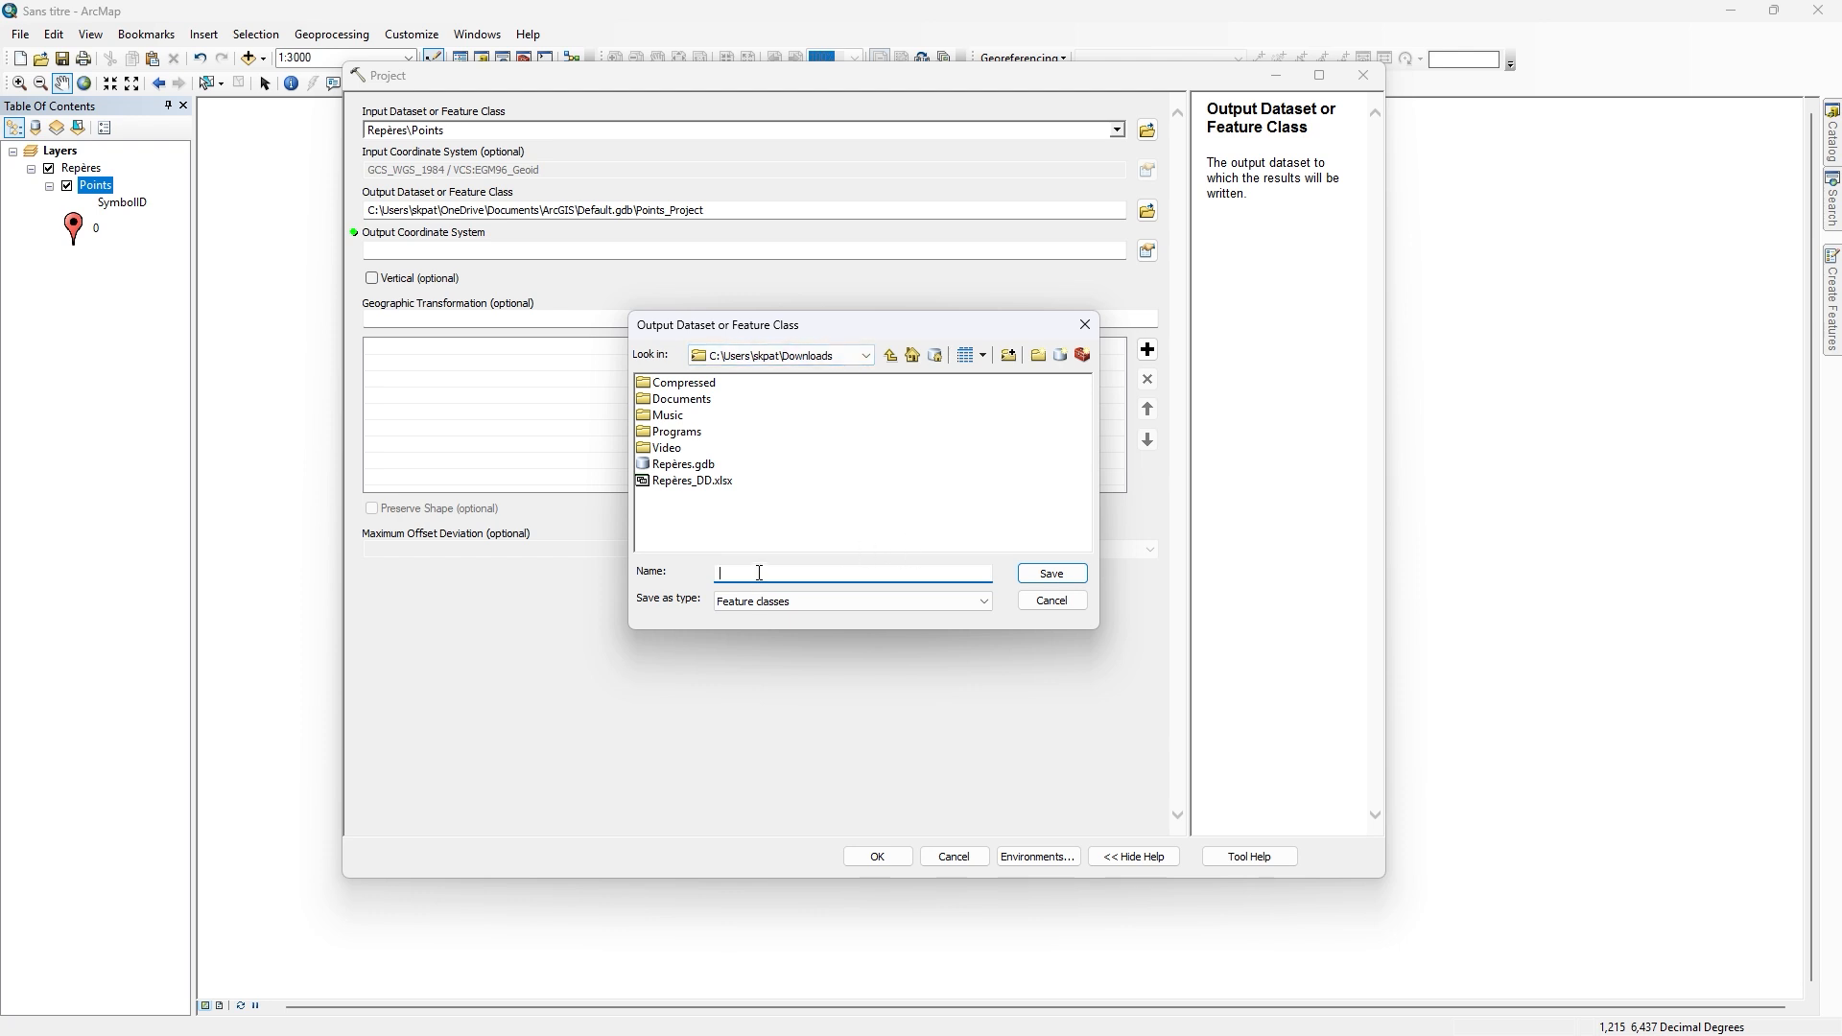
text(Repères_UTM)
click(1068, 572)
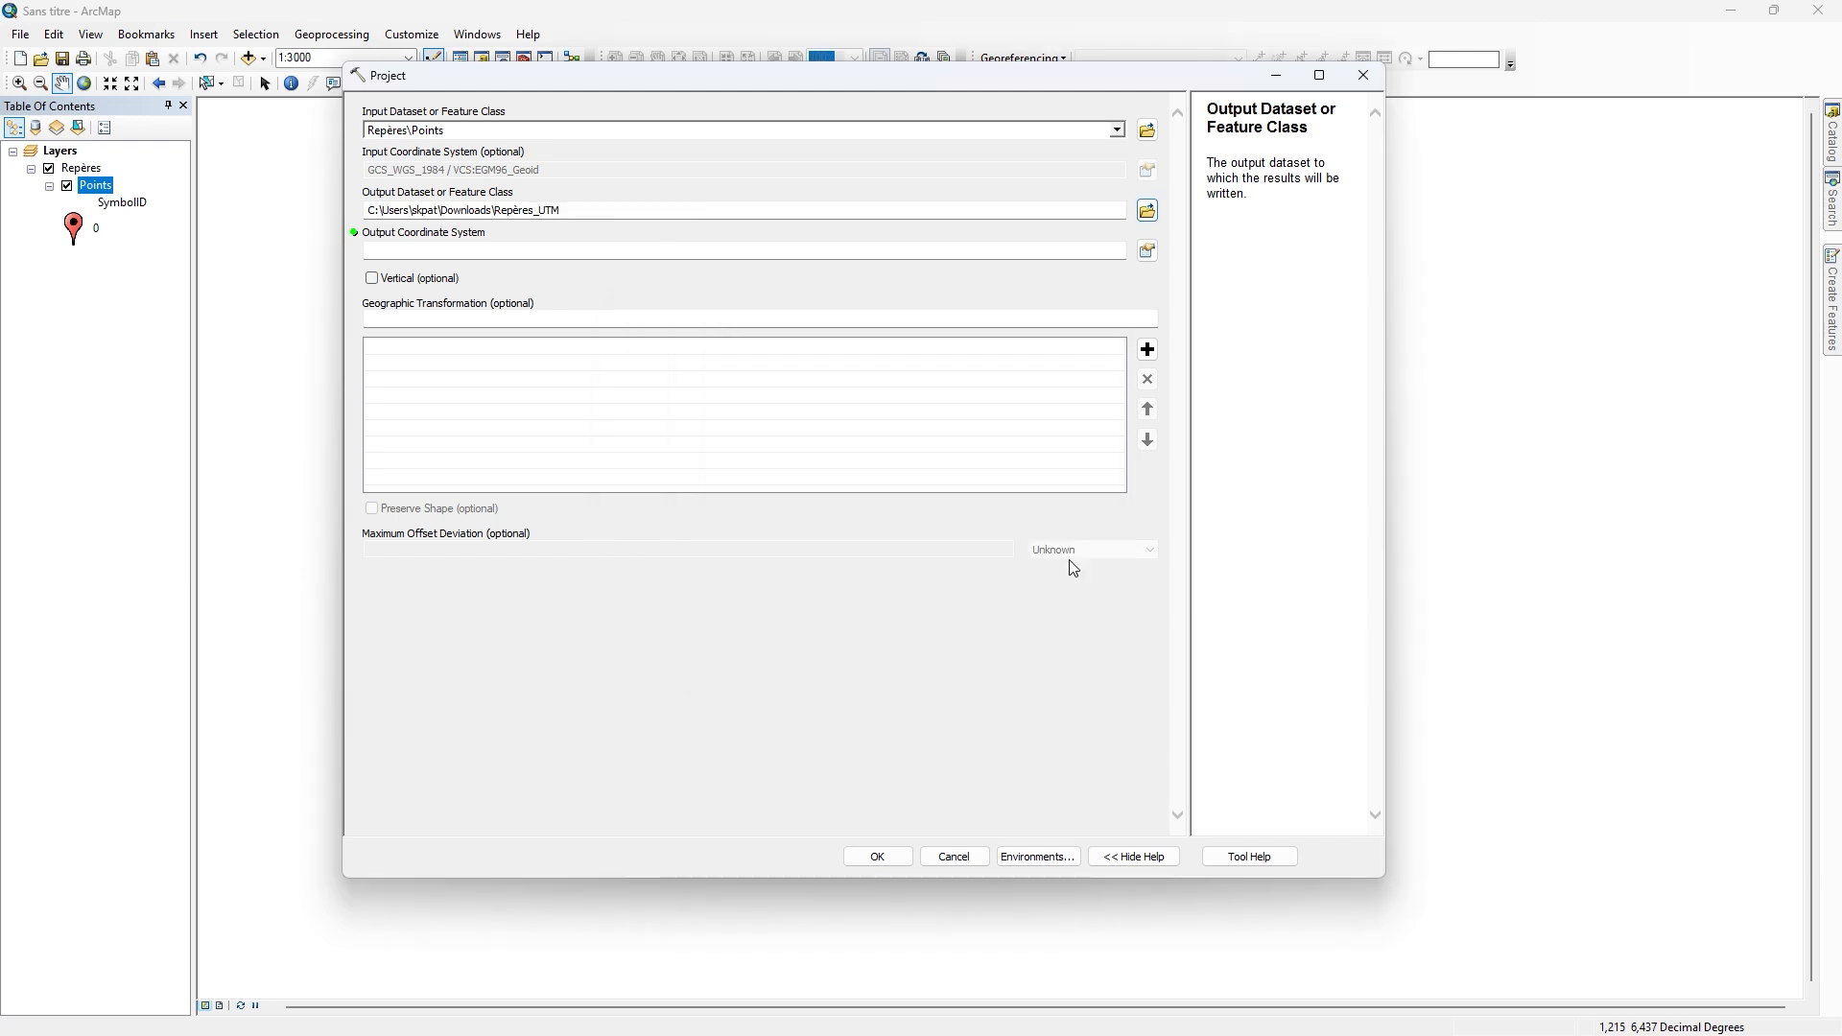
Step: Choose WGS 1984 UTM Zone 31N from the favorites as the output coordinate system
click(1060, 248)
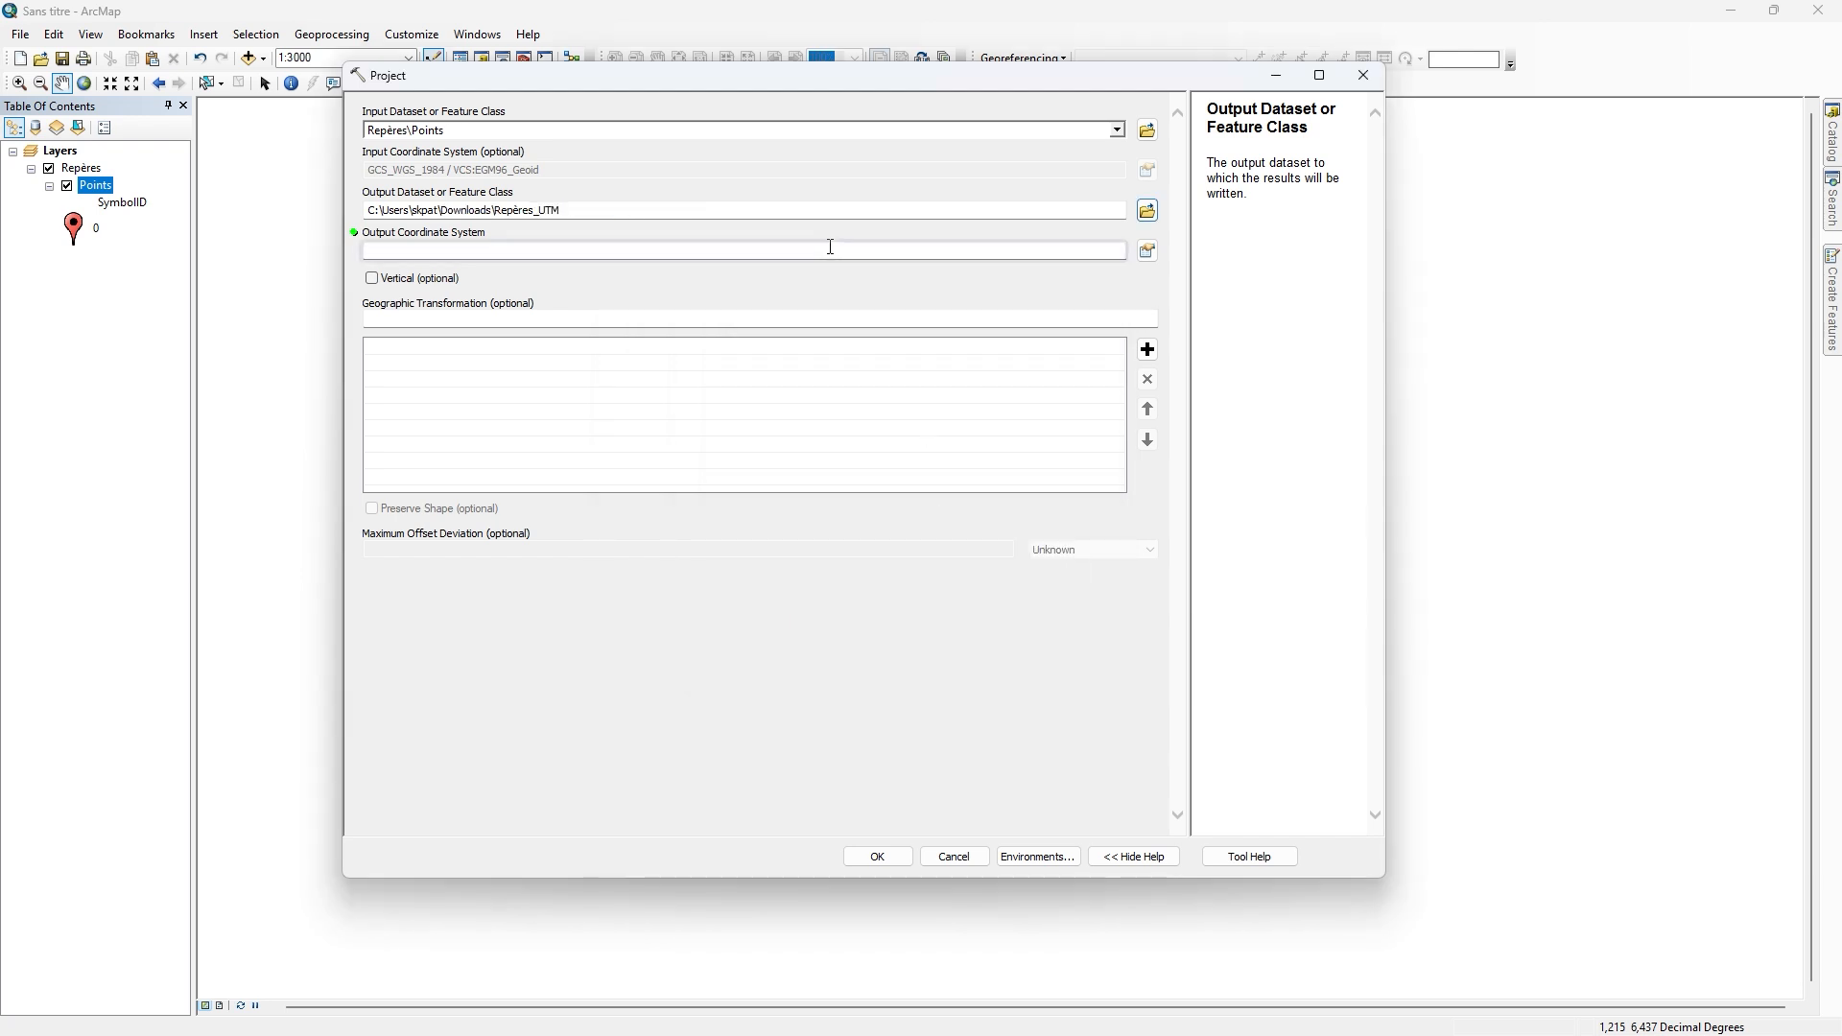
click(1145, 251)
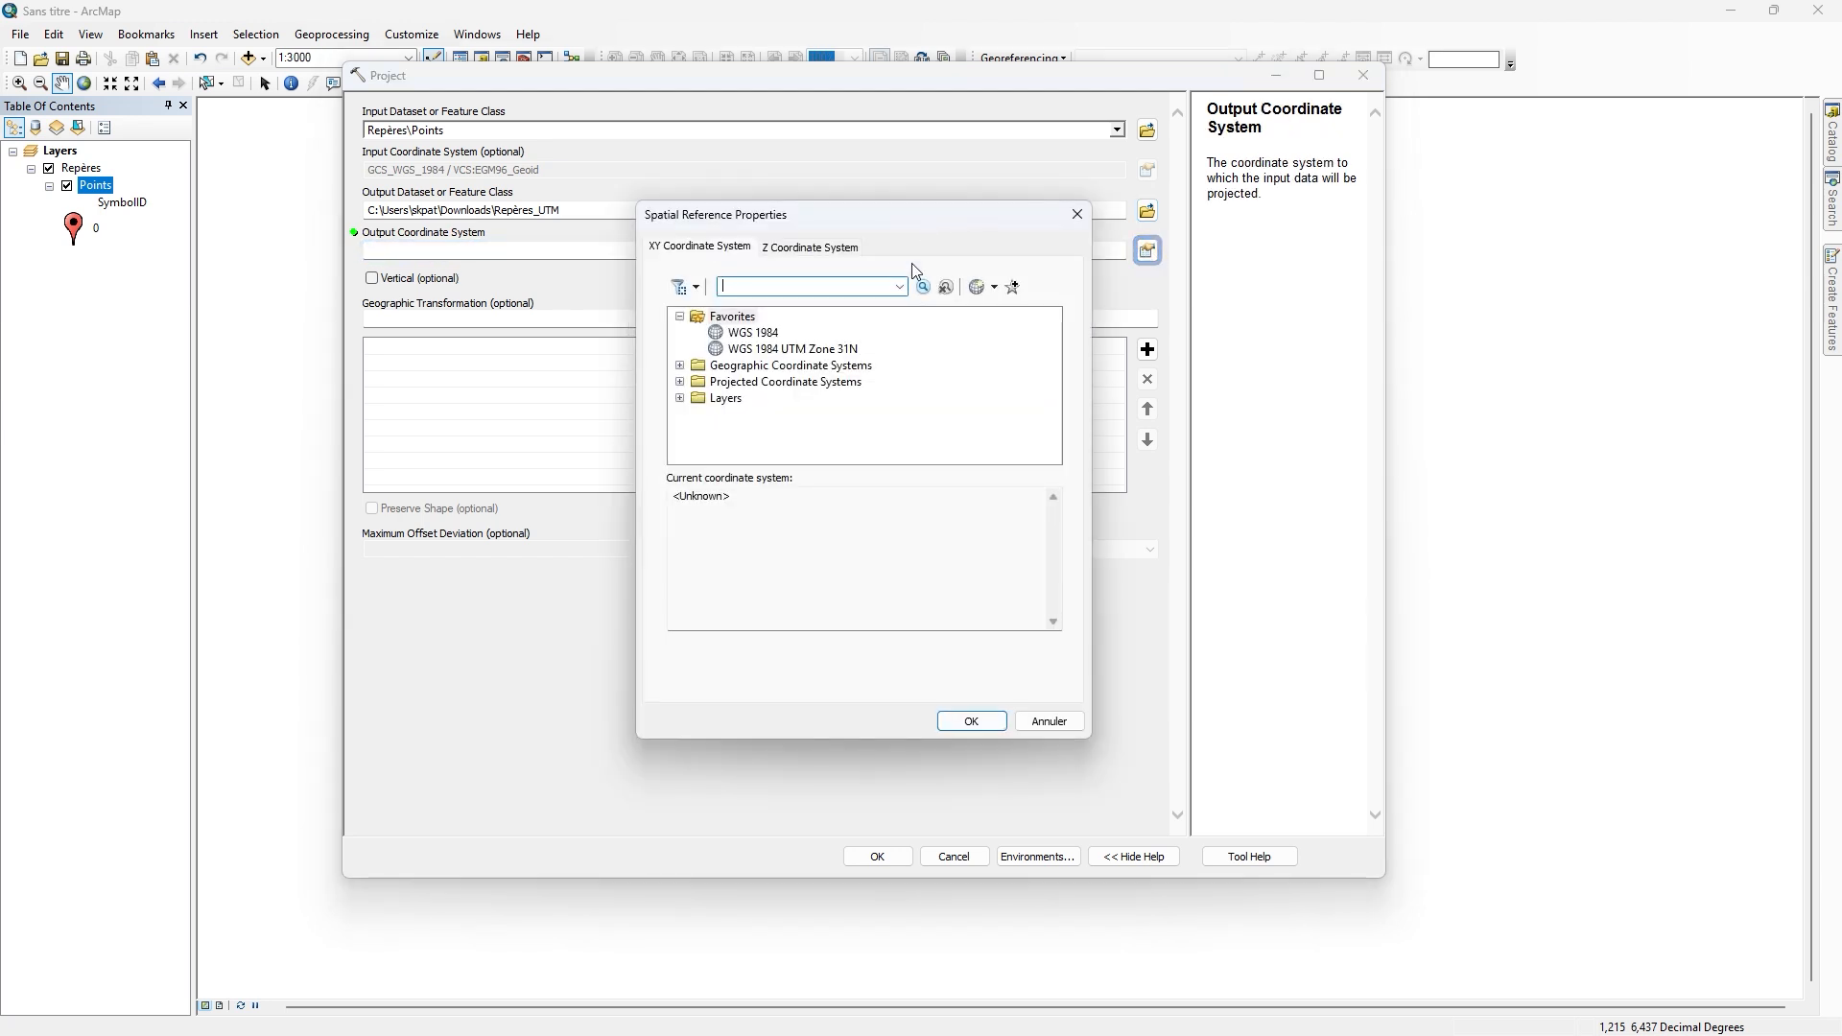
click(804, 353)
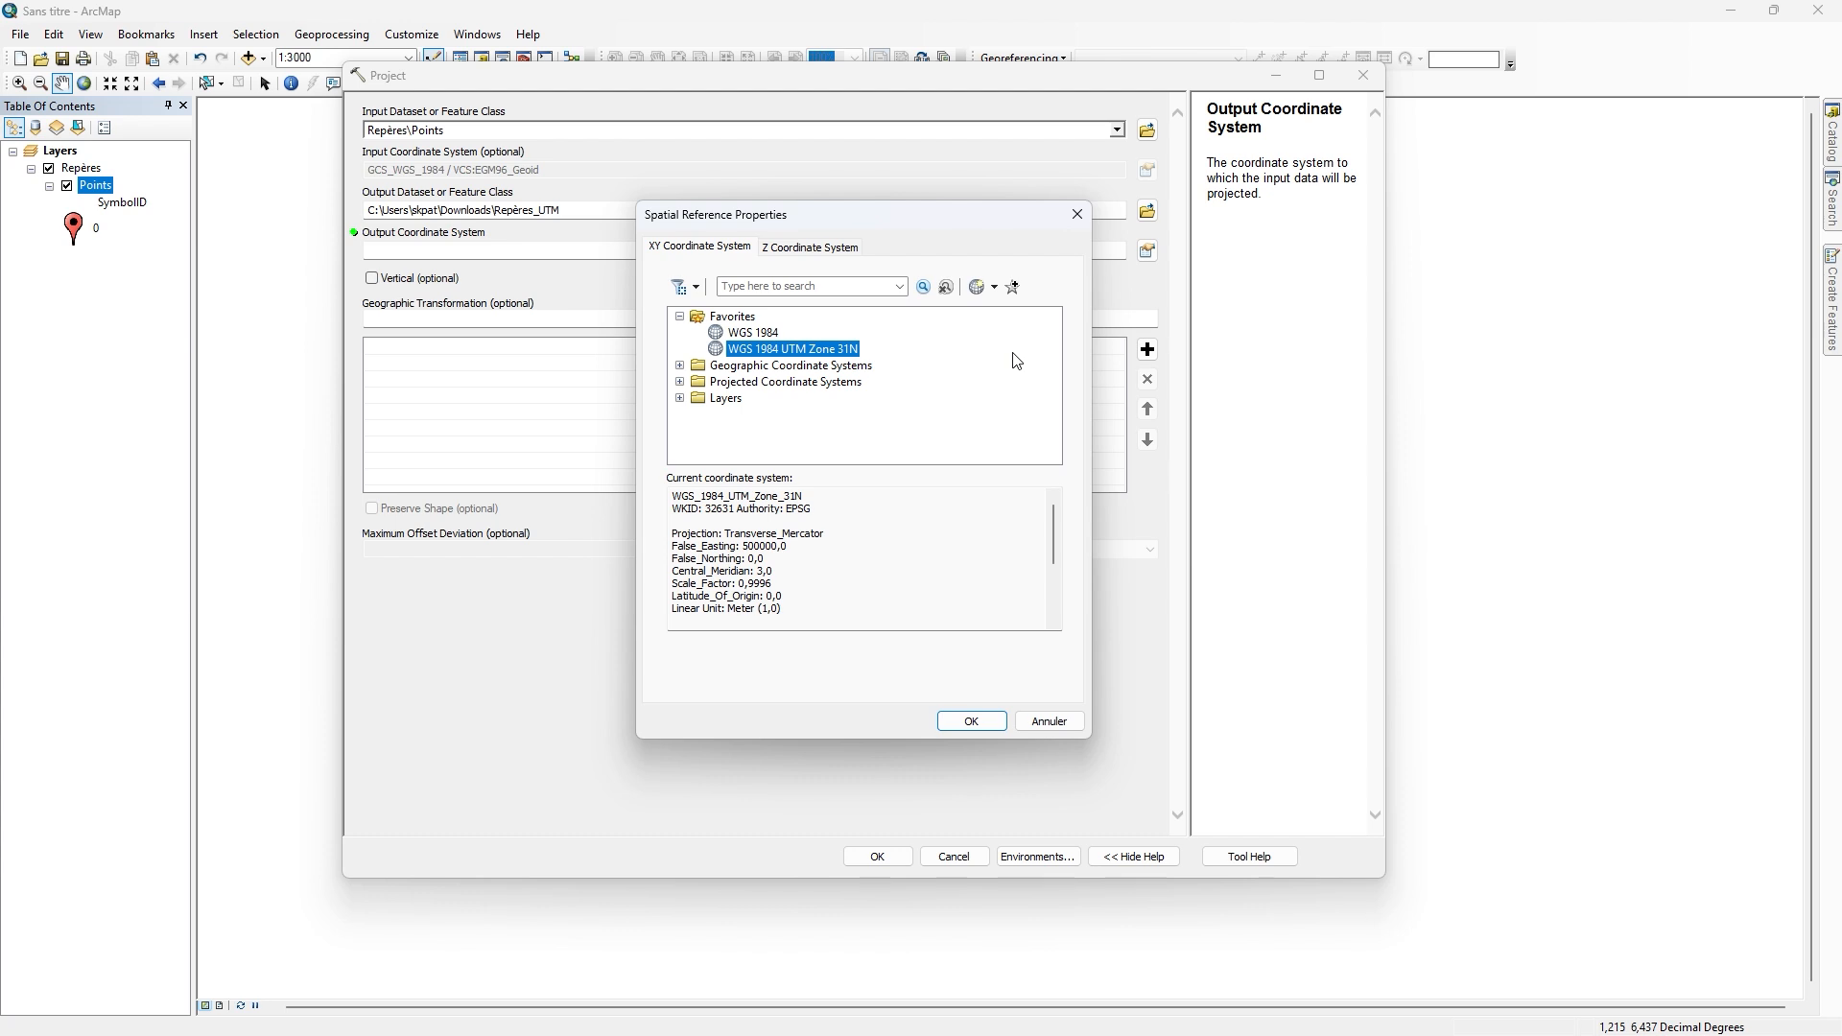
Step: Expand the projected coordinate systems down to the Northern Hemisphere group of UTM WGS 1984
click(721, 386)
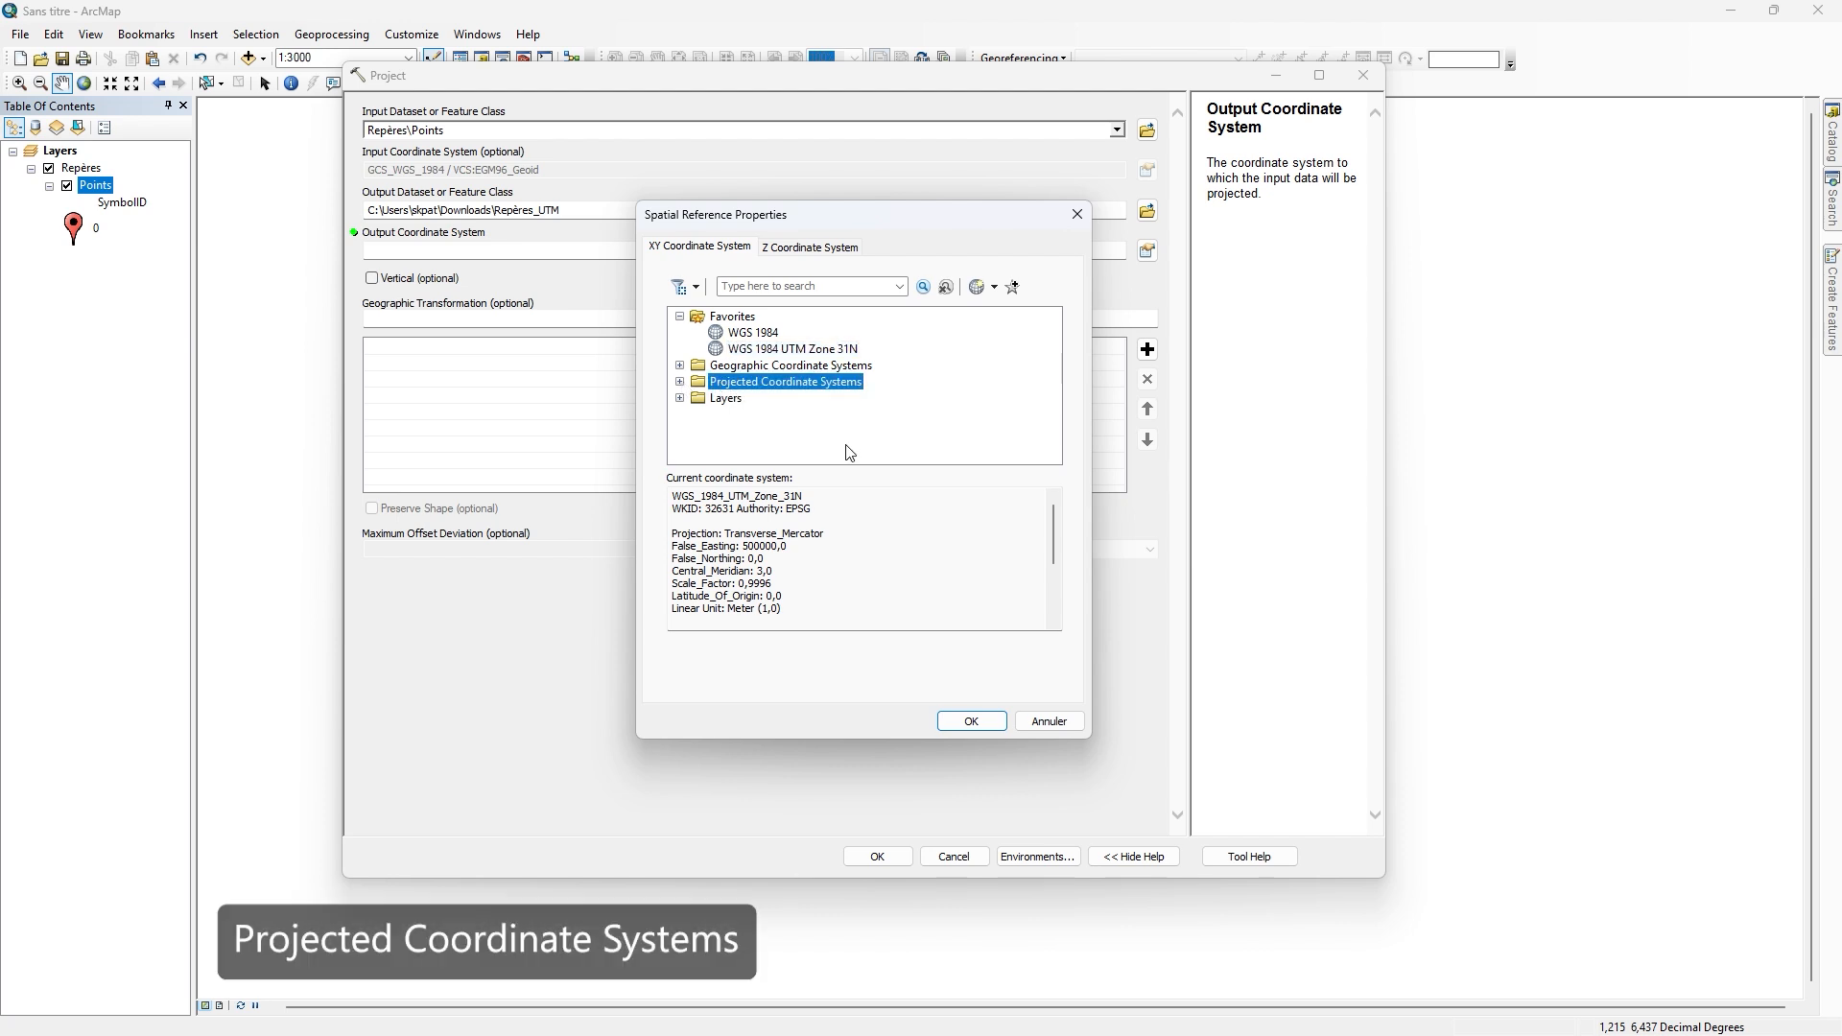
click(680, 382)
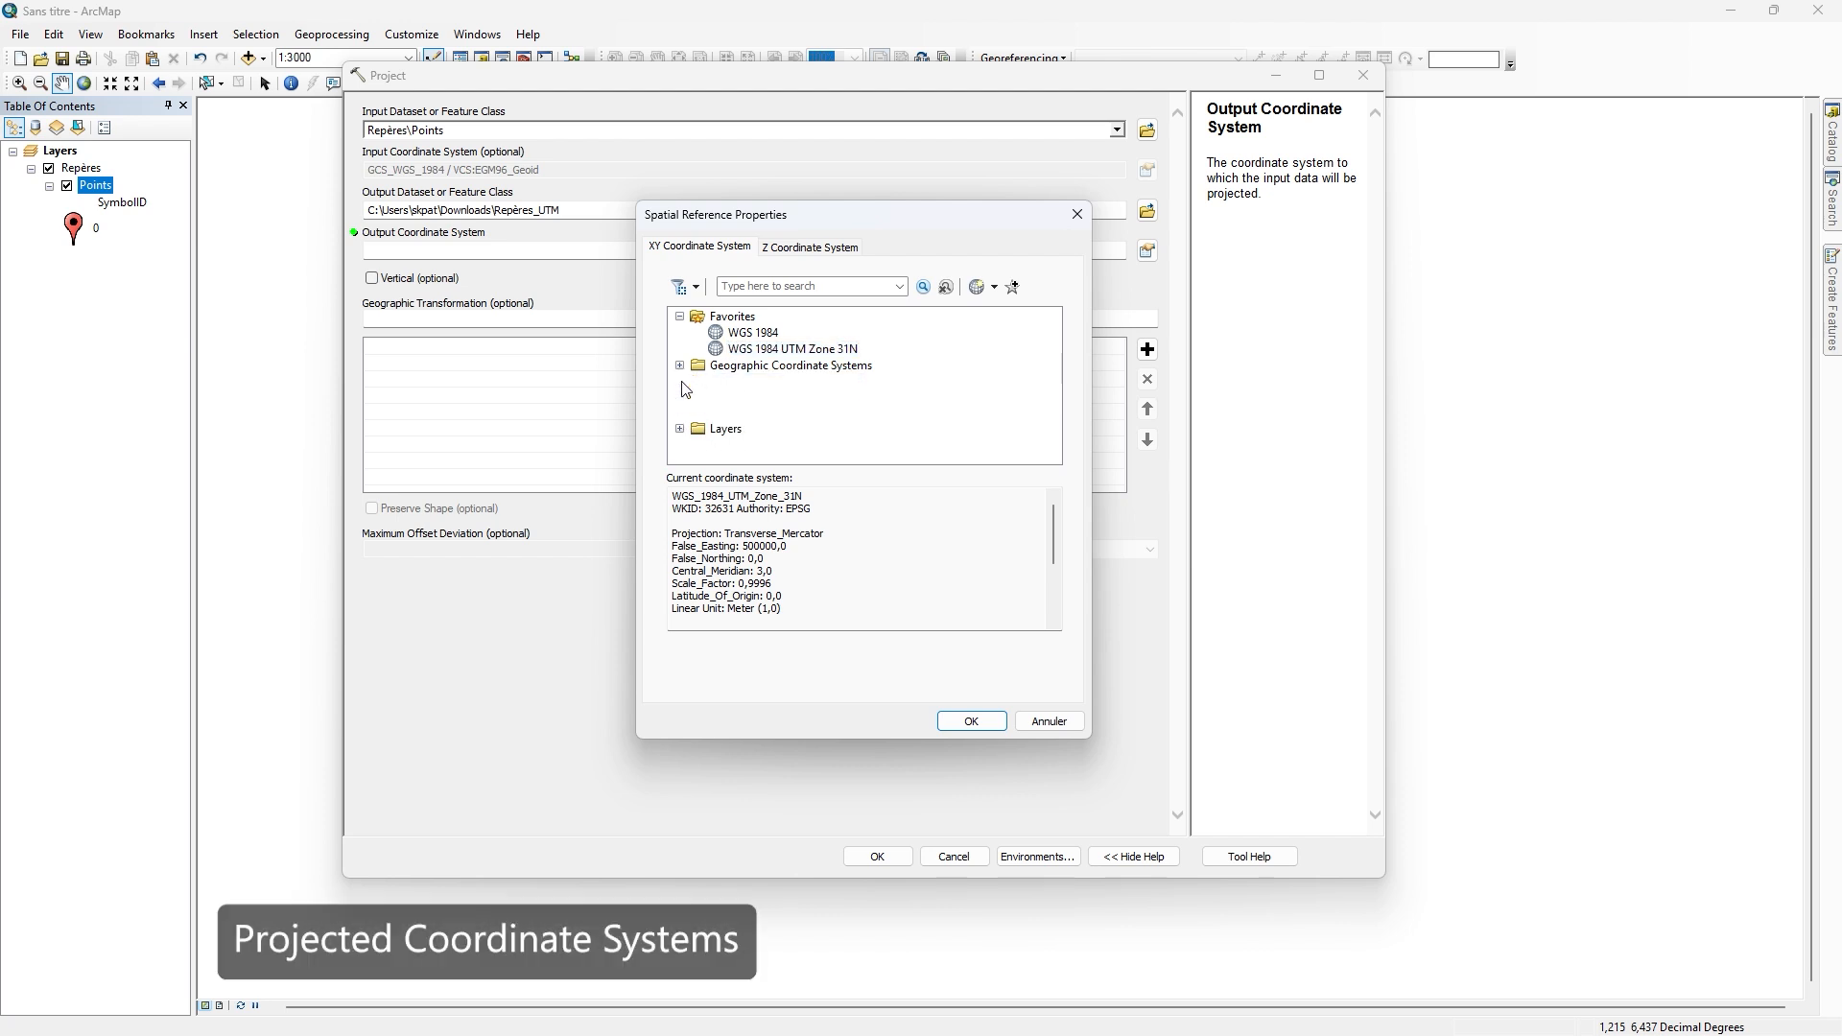
scroll(948, 418, down, 5)
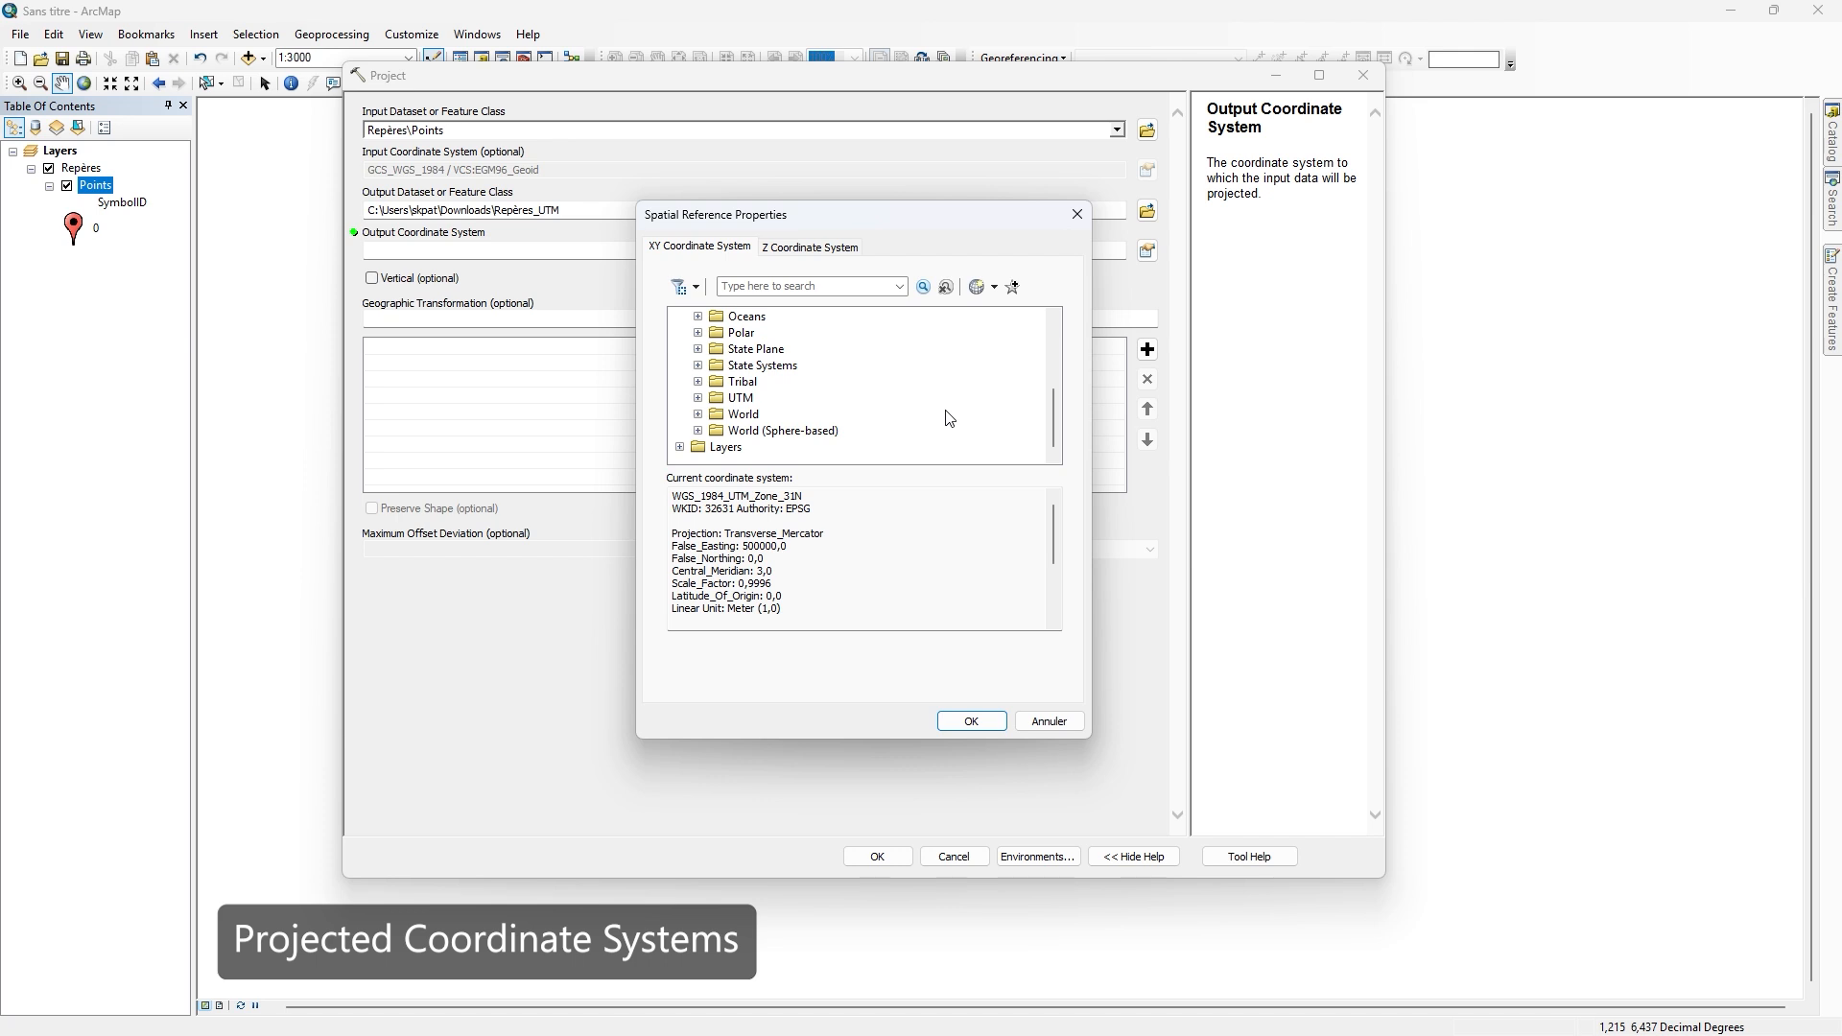
click(729, 401)
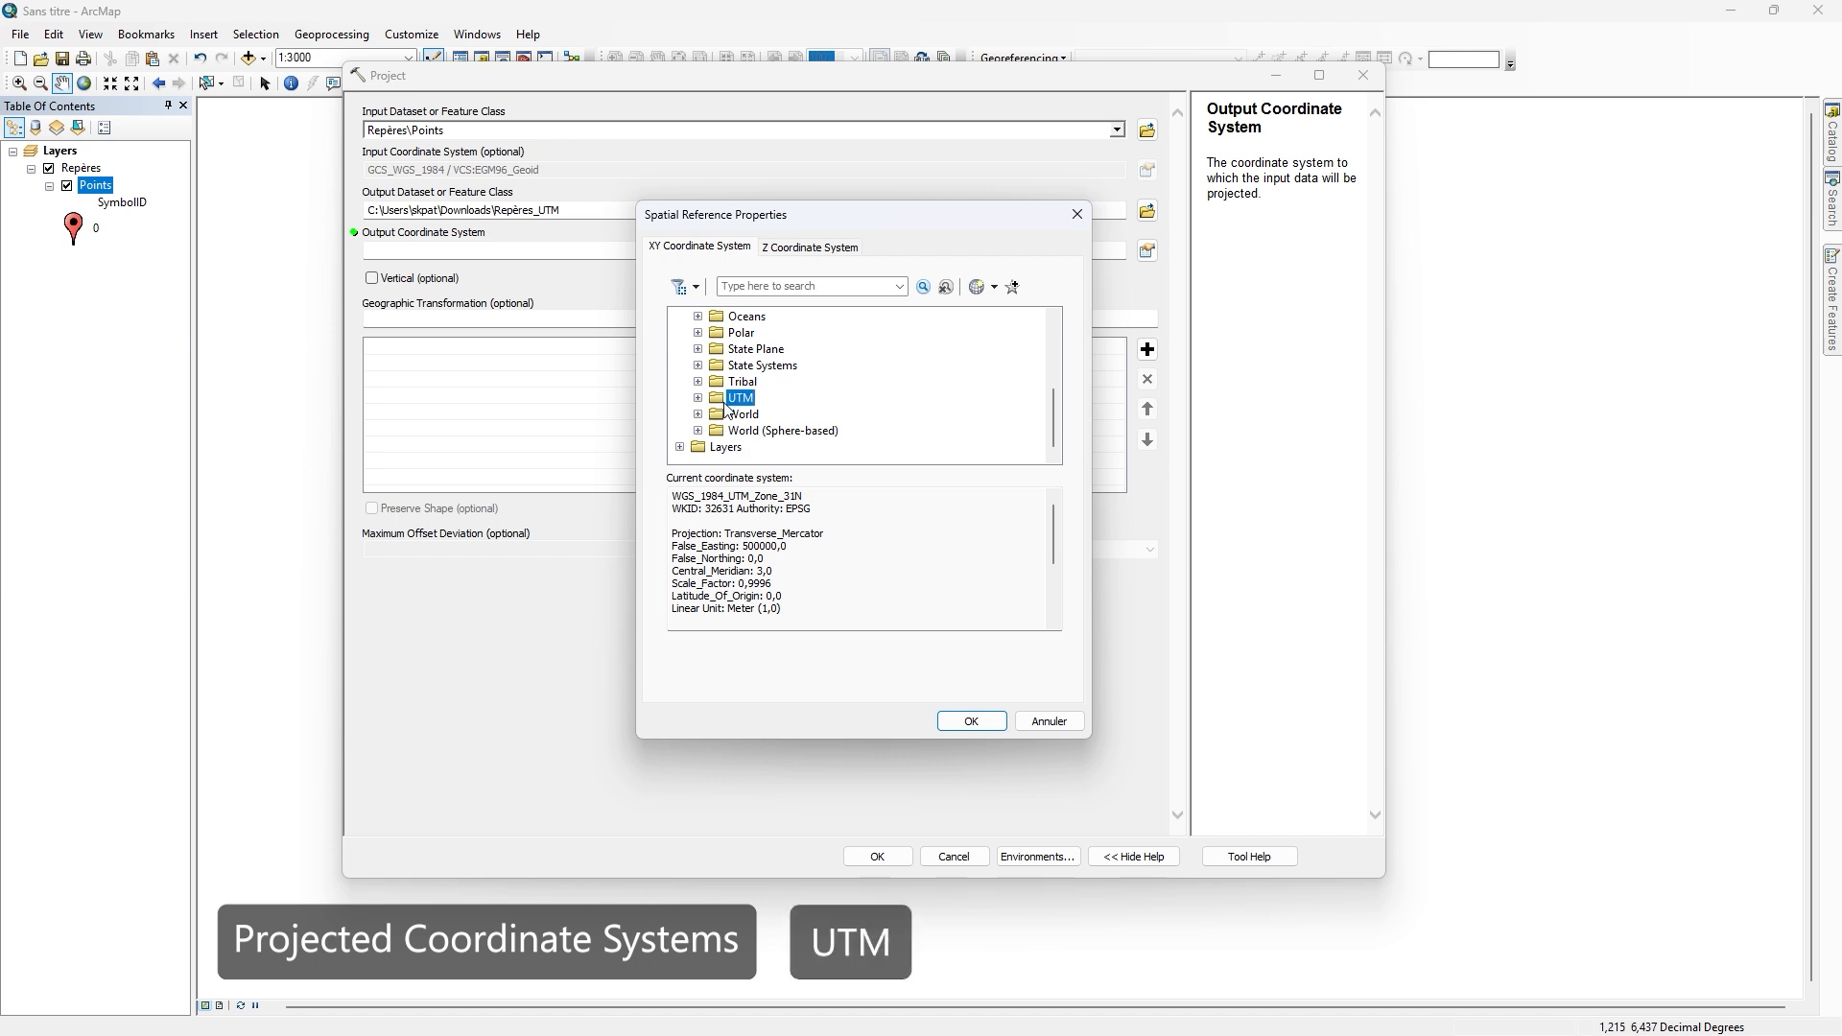
click(699, 398)
scroll(991, 428, down, 2)
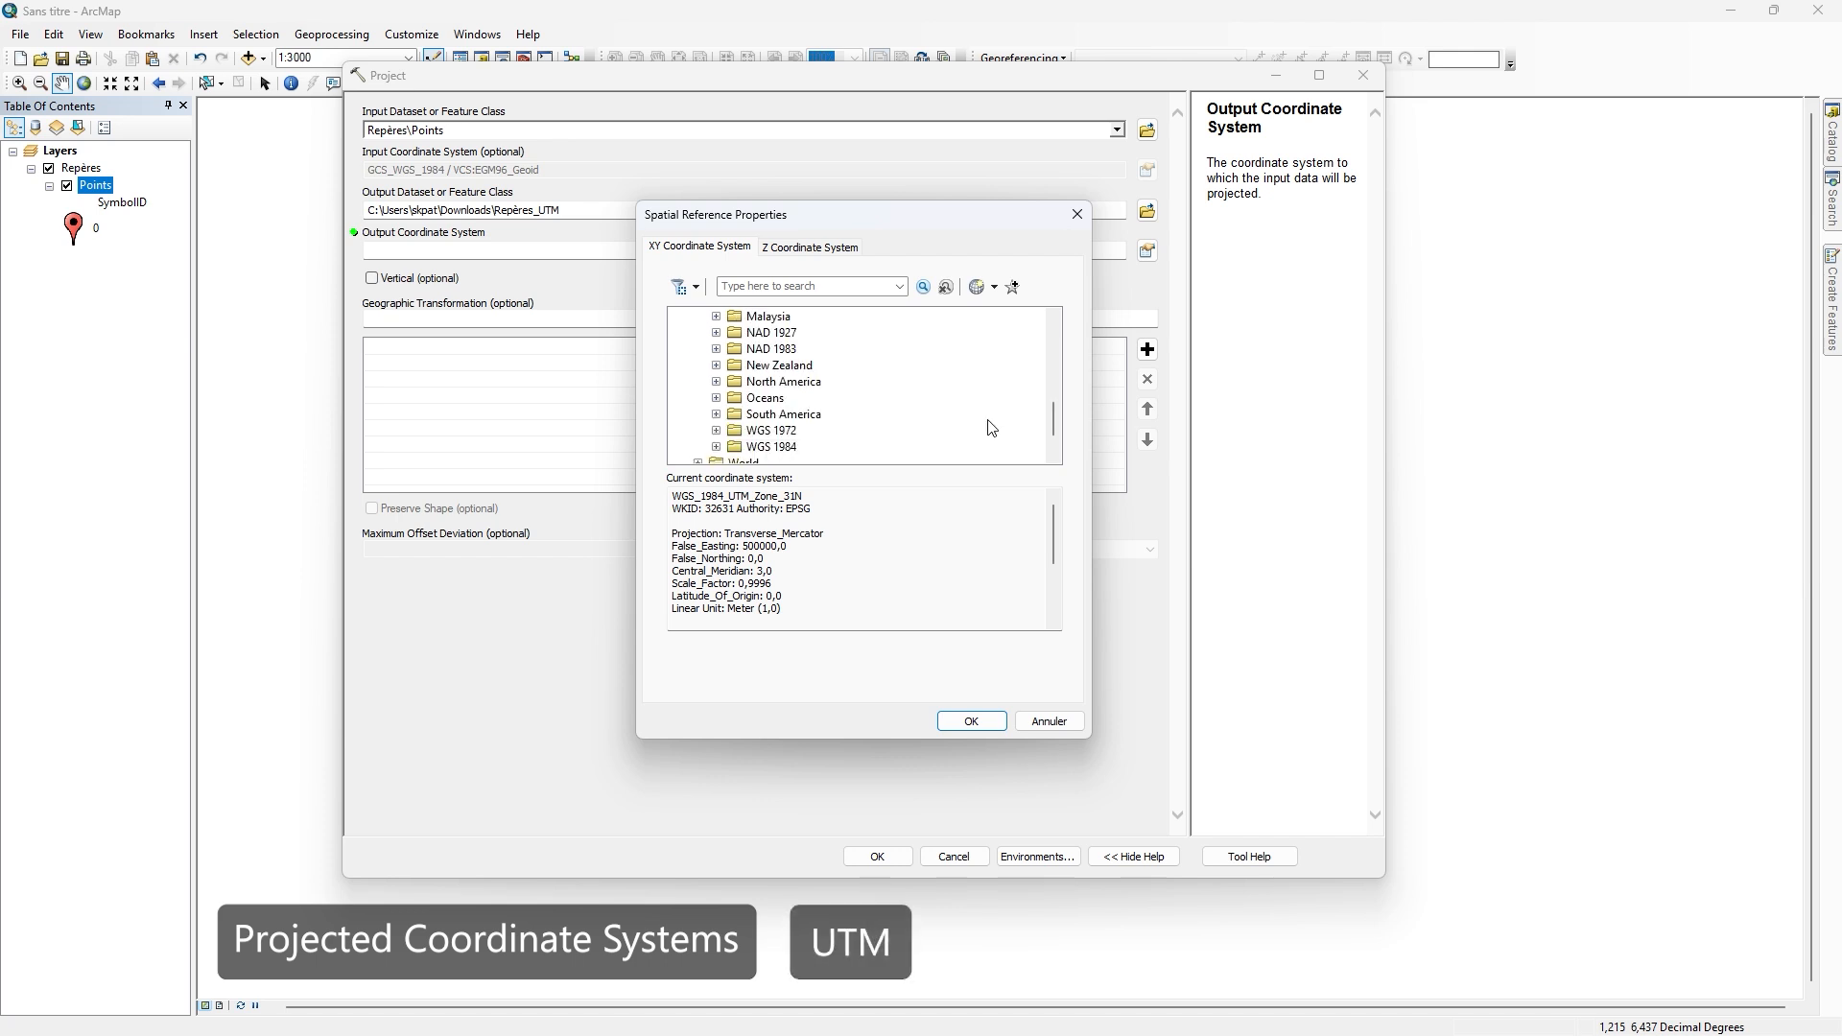
scroll(991, 427, down, 1)
click(773, 399)
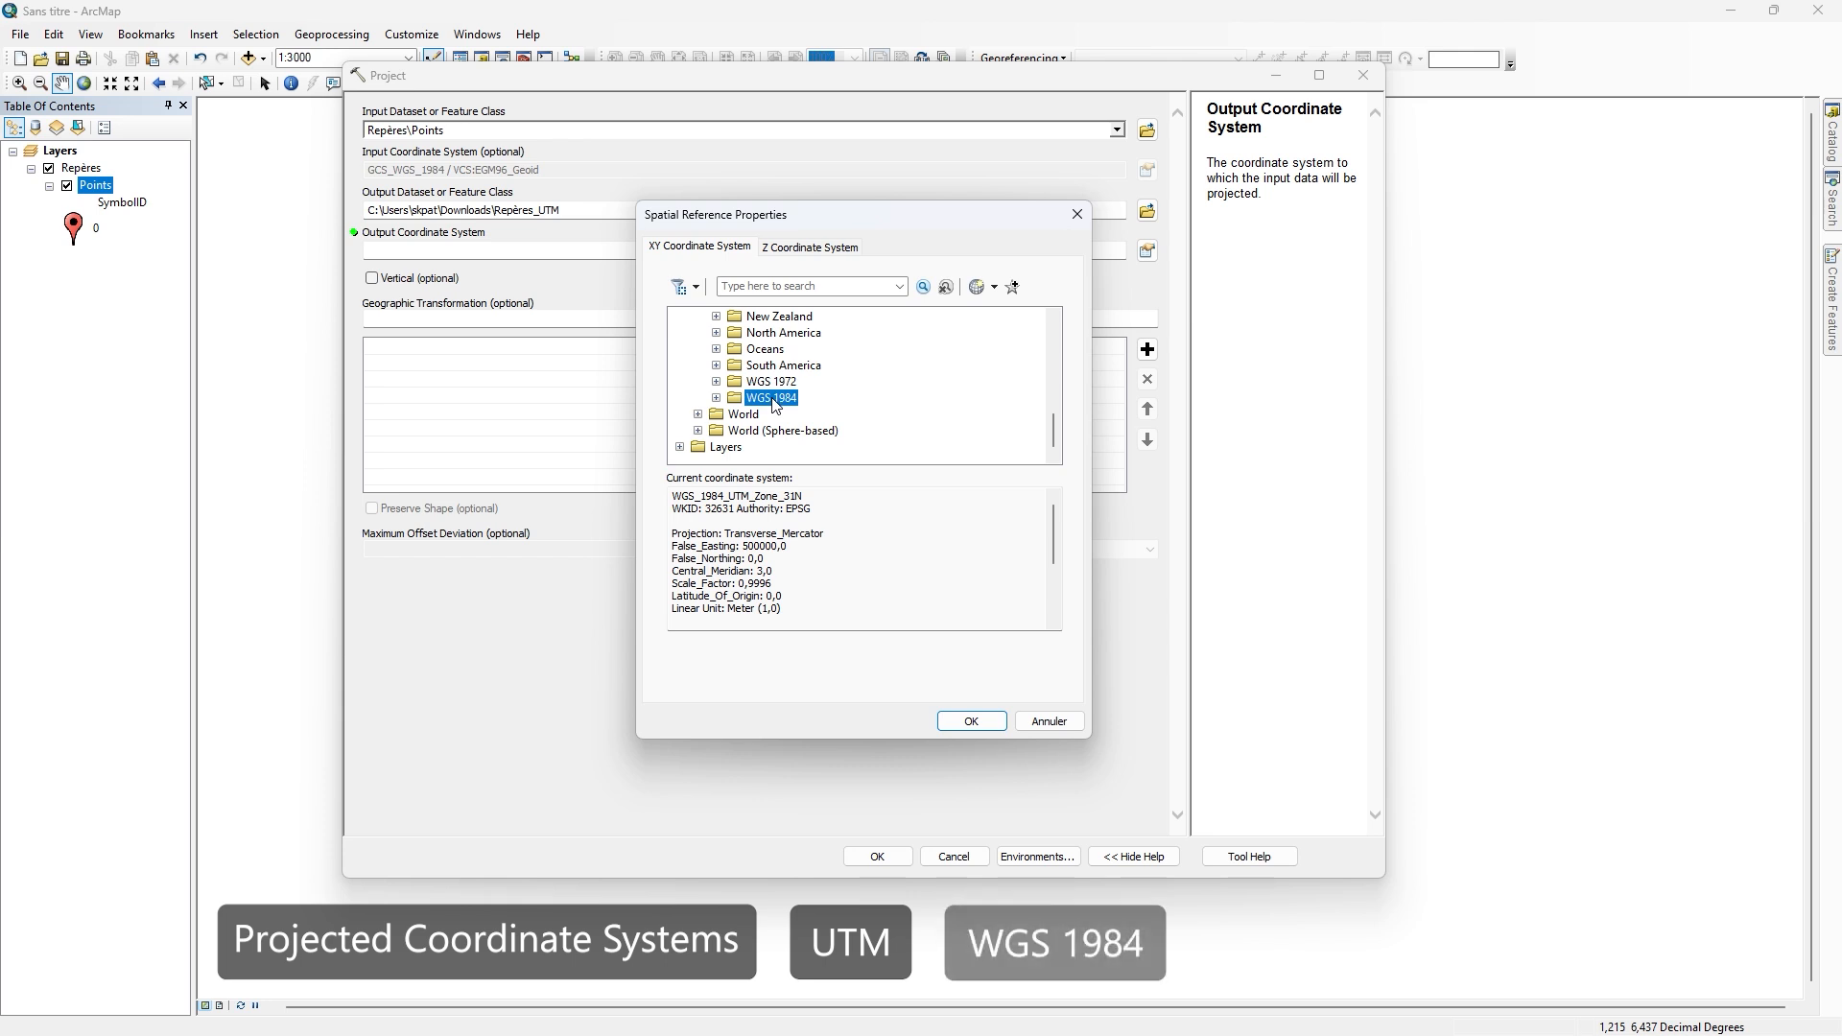
click(716, 398)
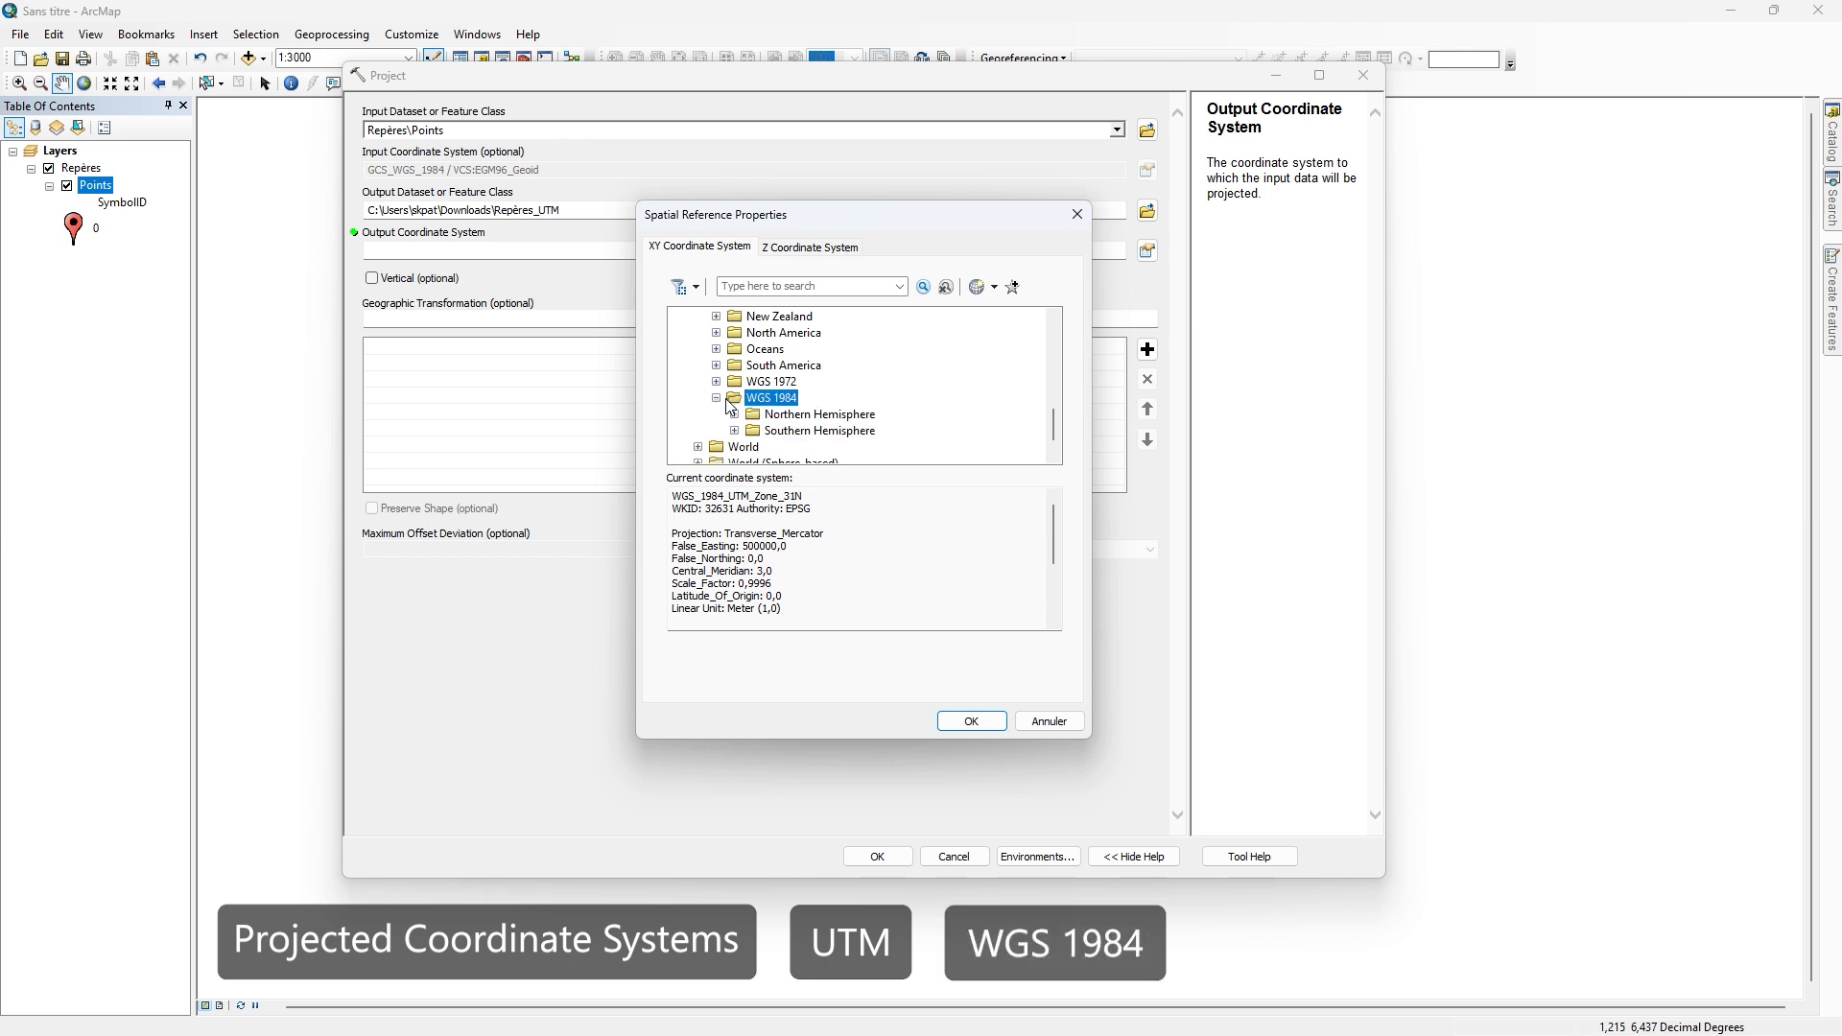
click(841, 419)
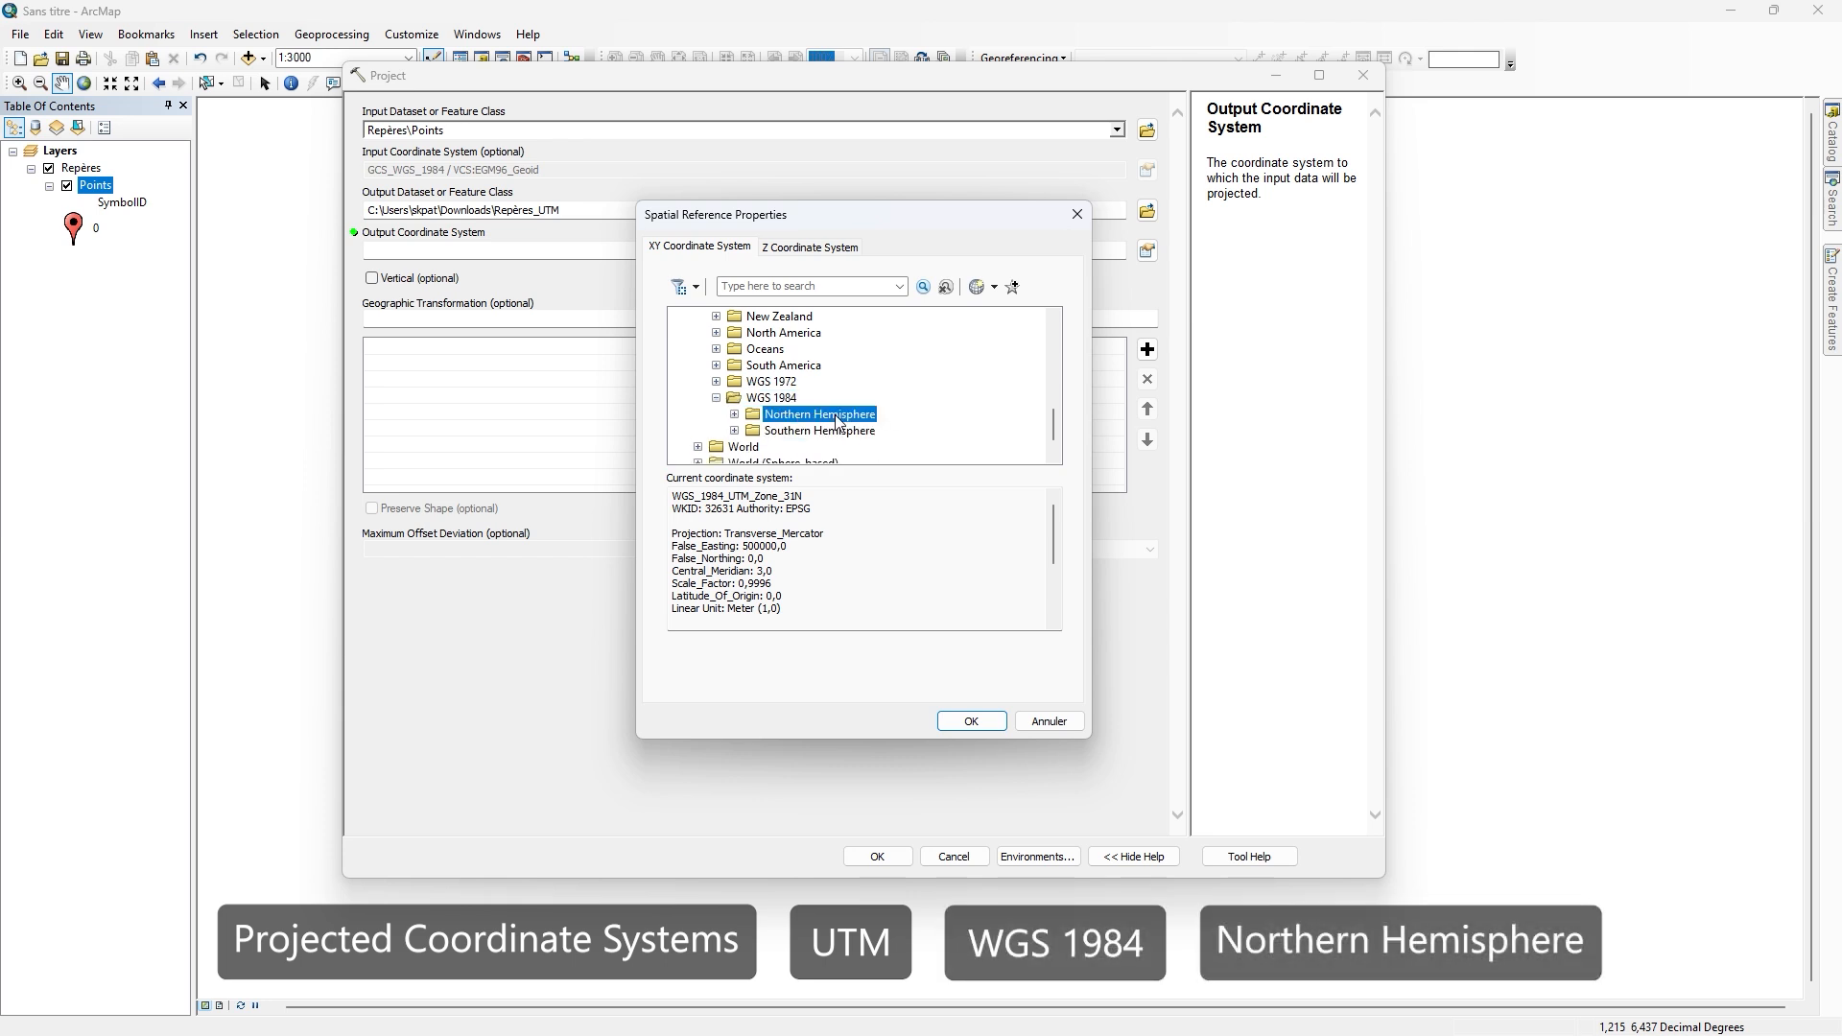
click(736, 415)
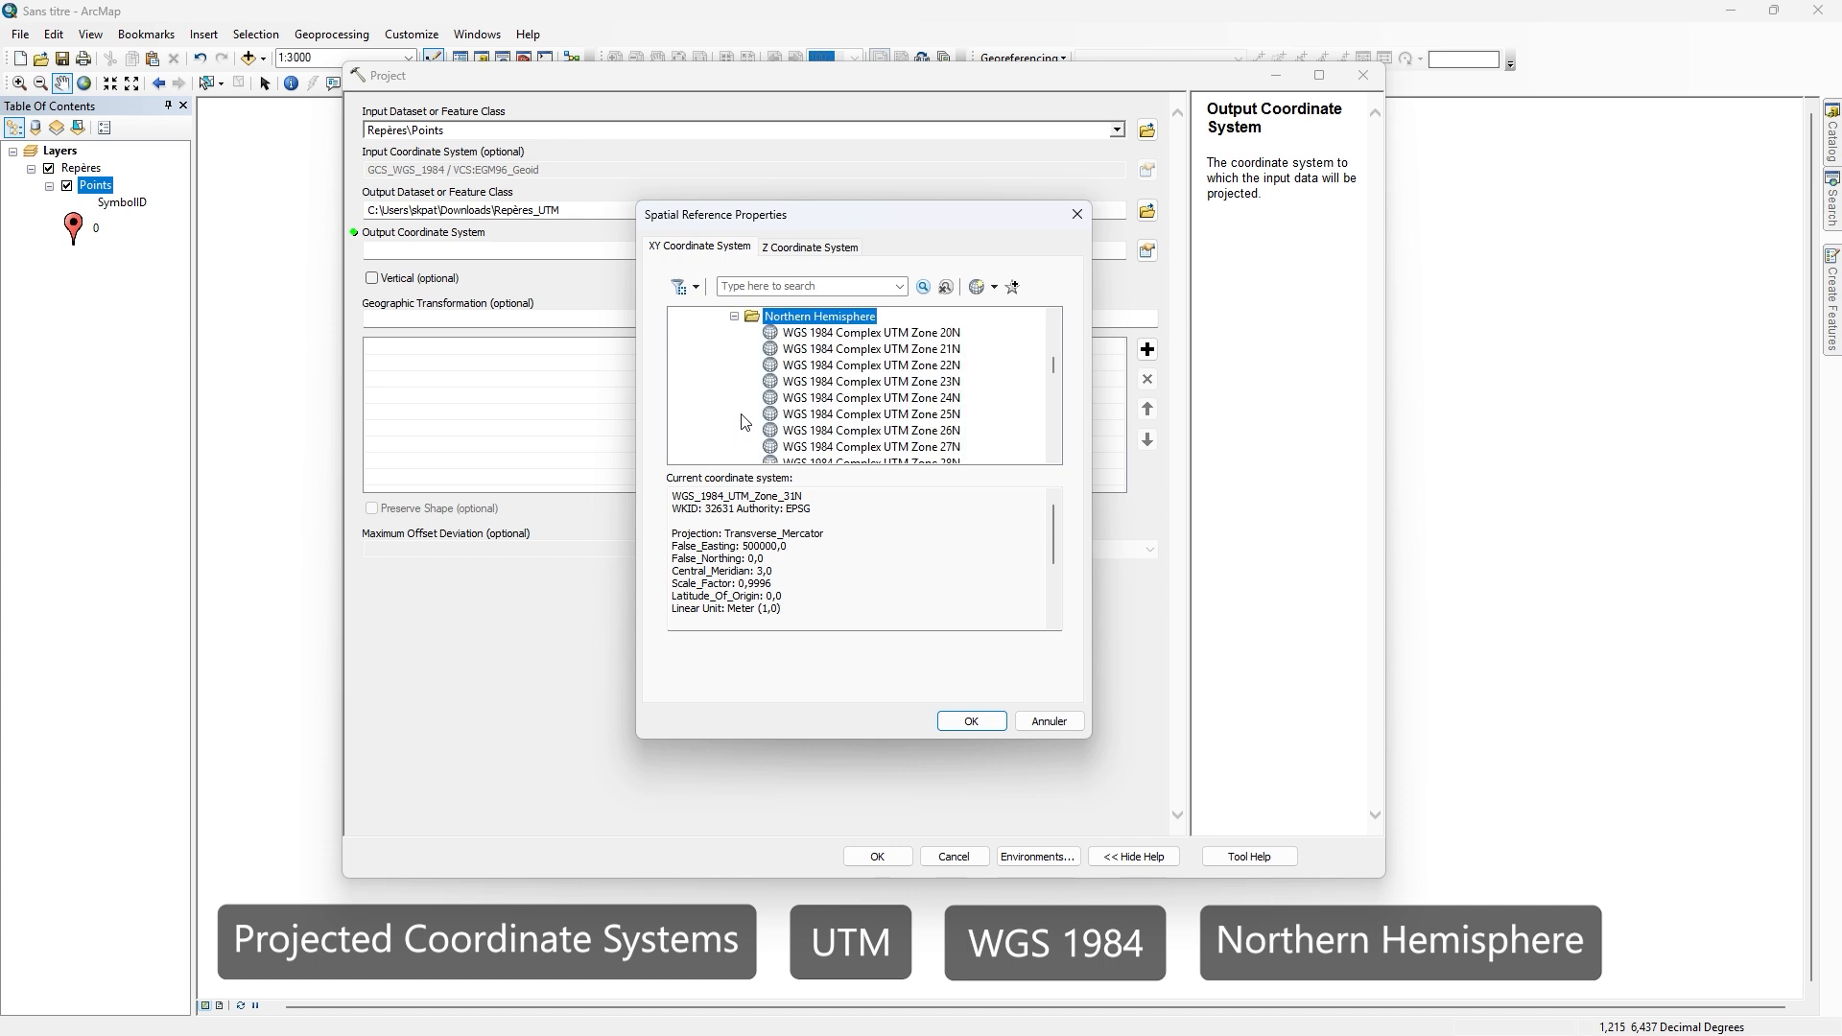
Step: Select WGS 1984 UTM Zone 31N as the output coordinate system and run the Project tool
scroll(959, 437, down, 9)
scroll(959, 437, down, 5)
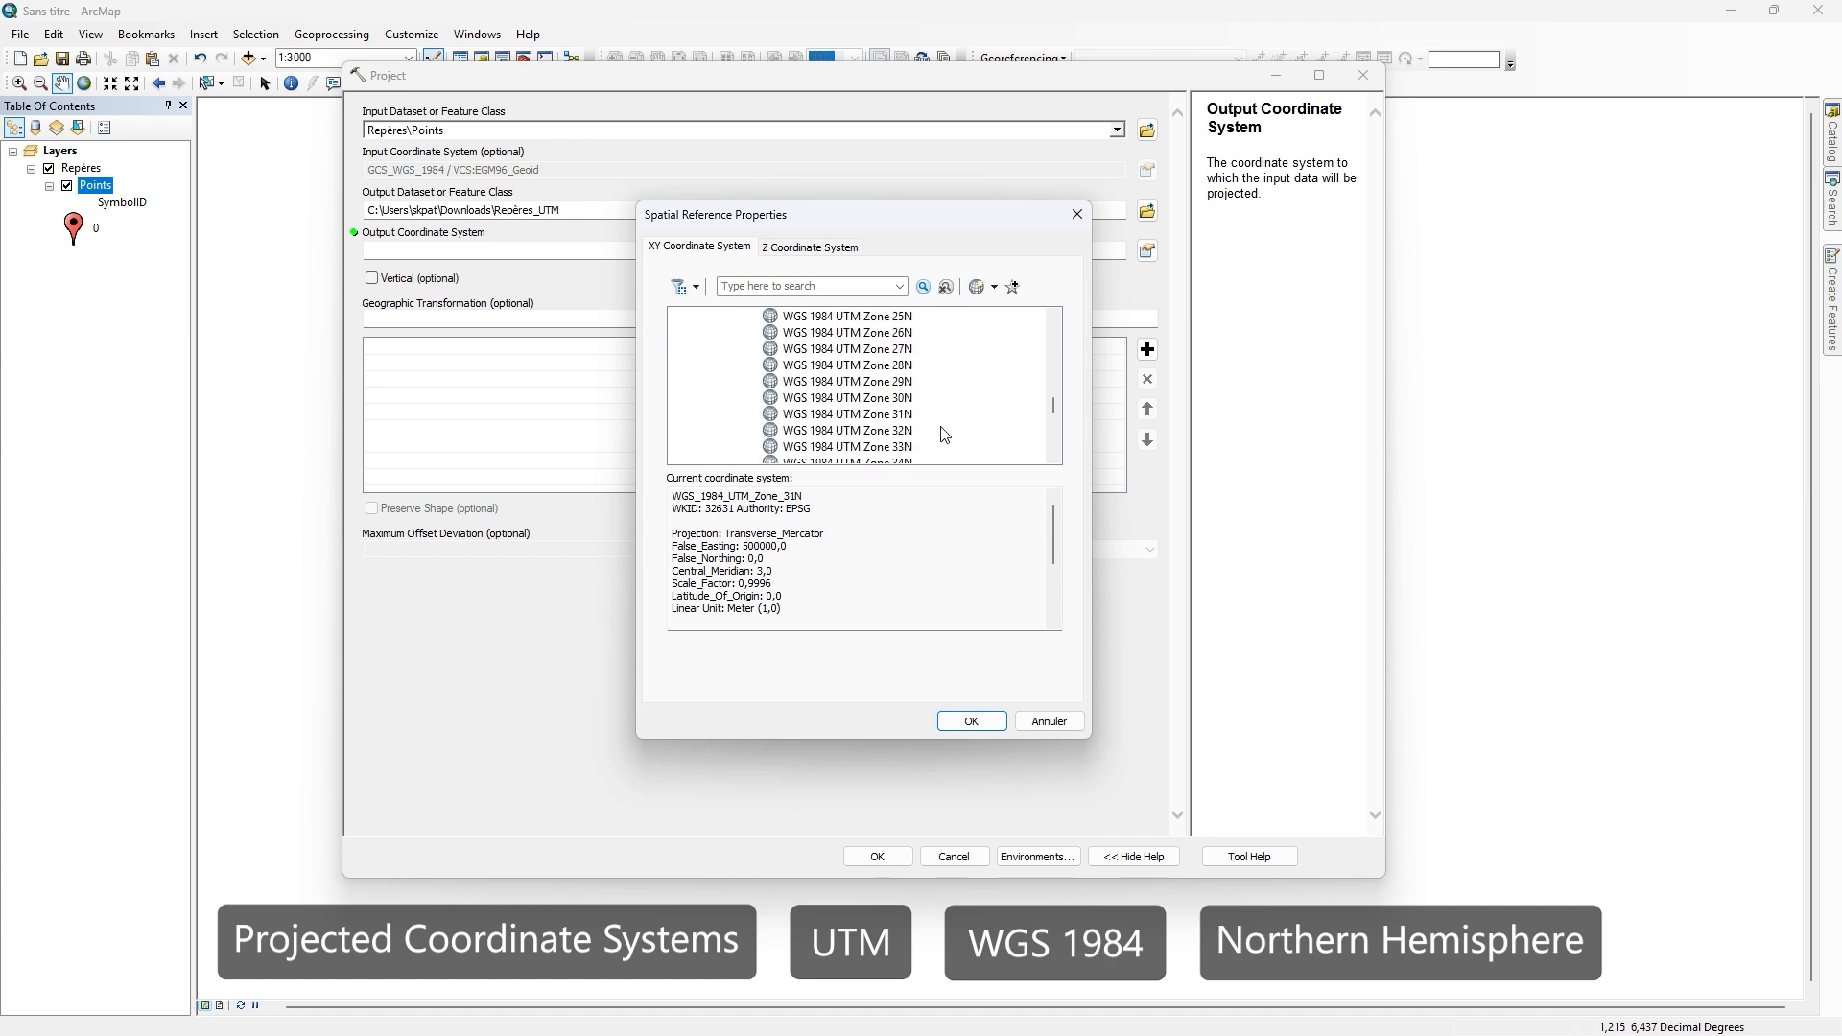
click(873, 415)
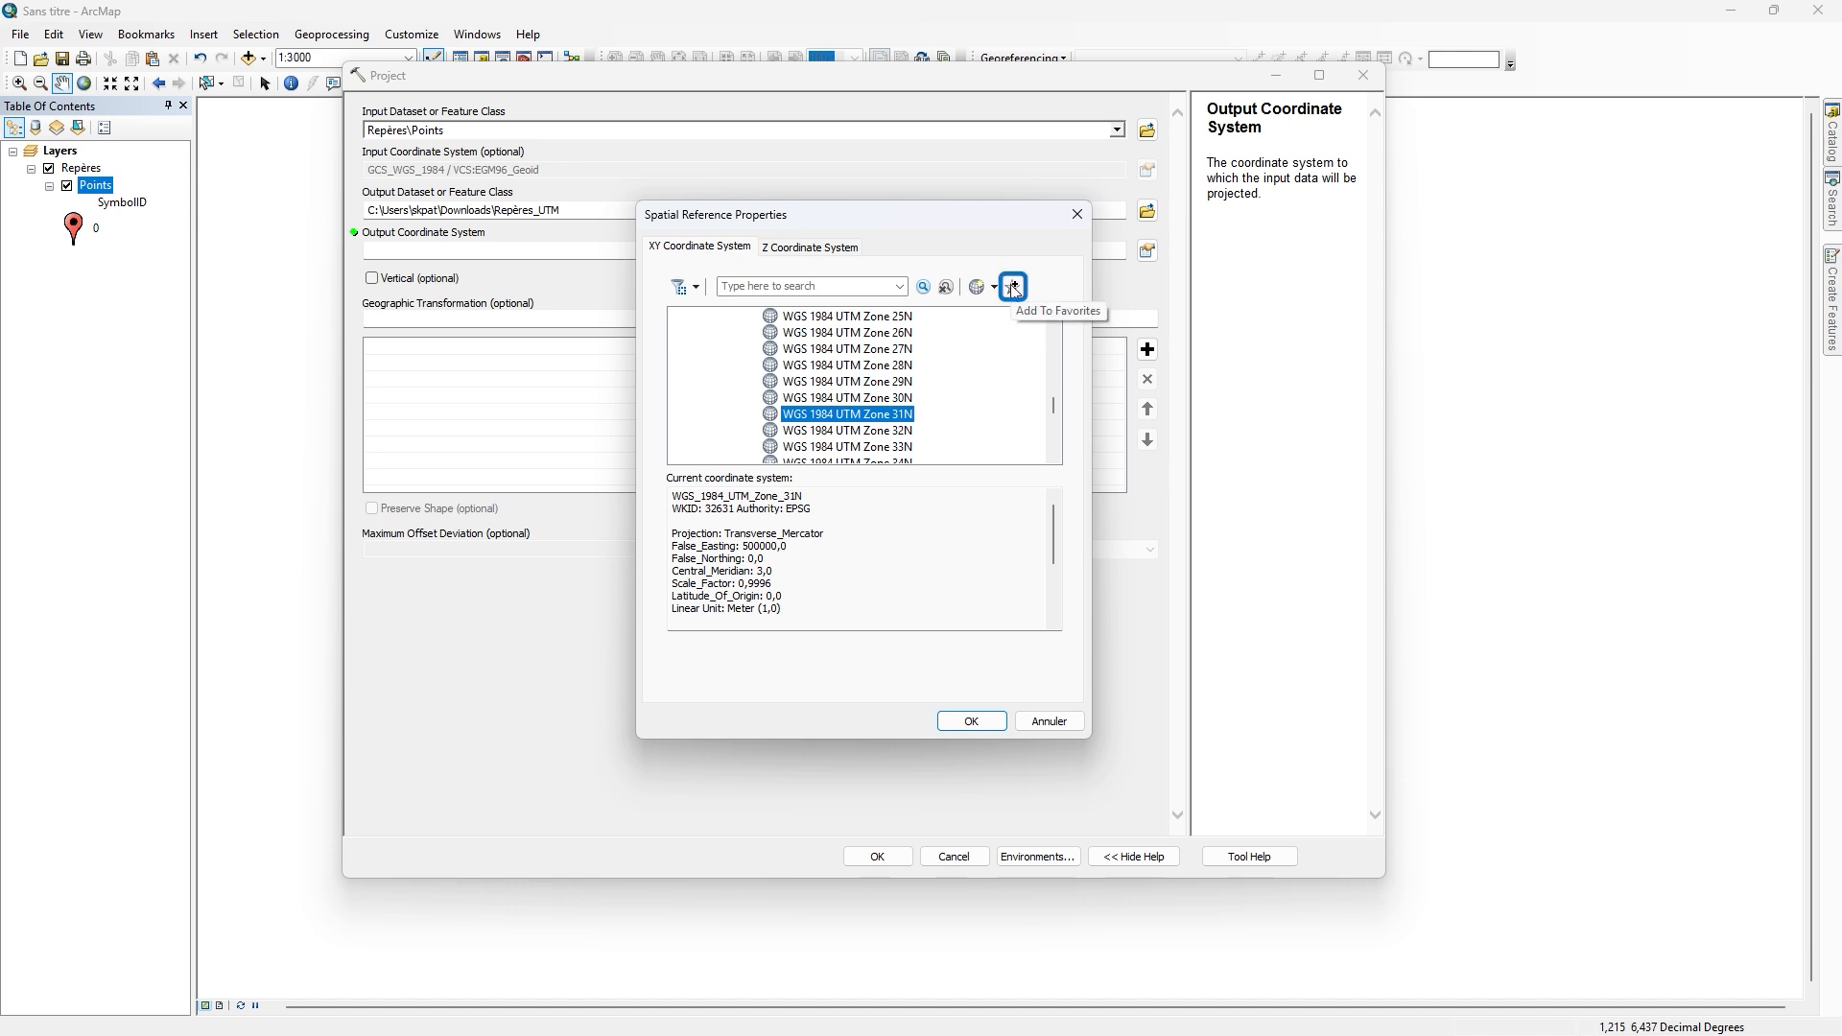
click(969, 725)
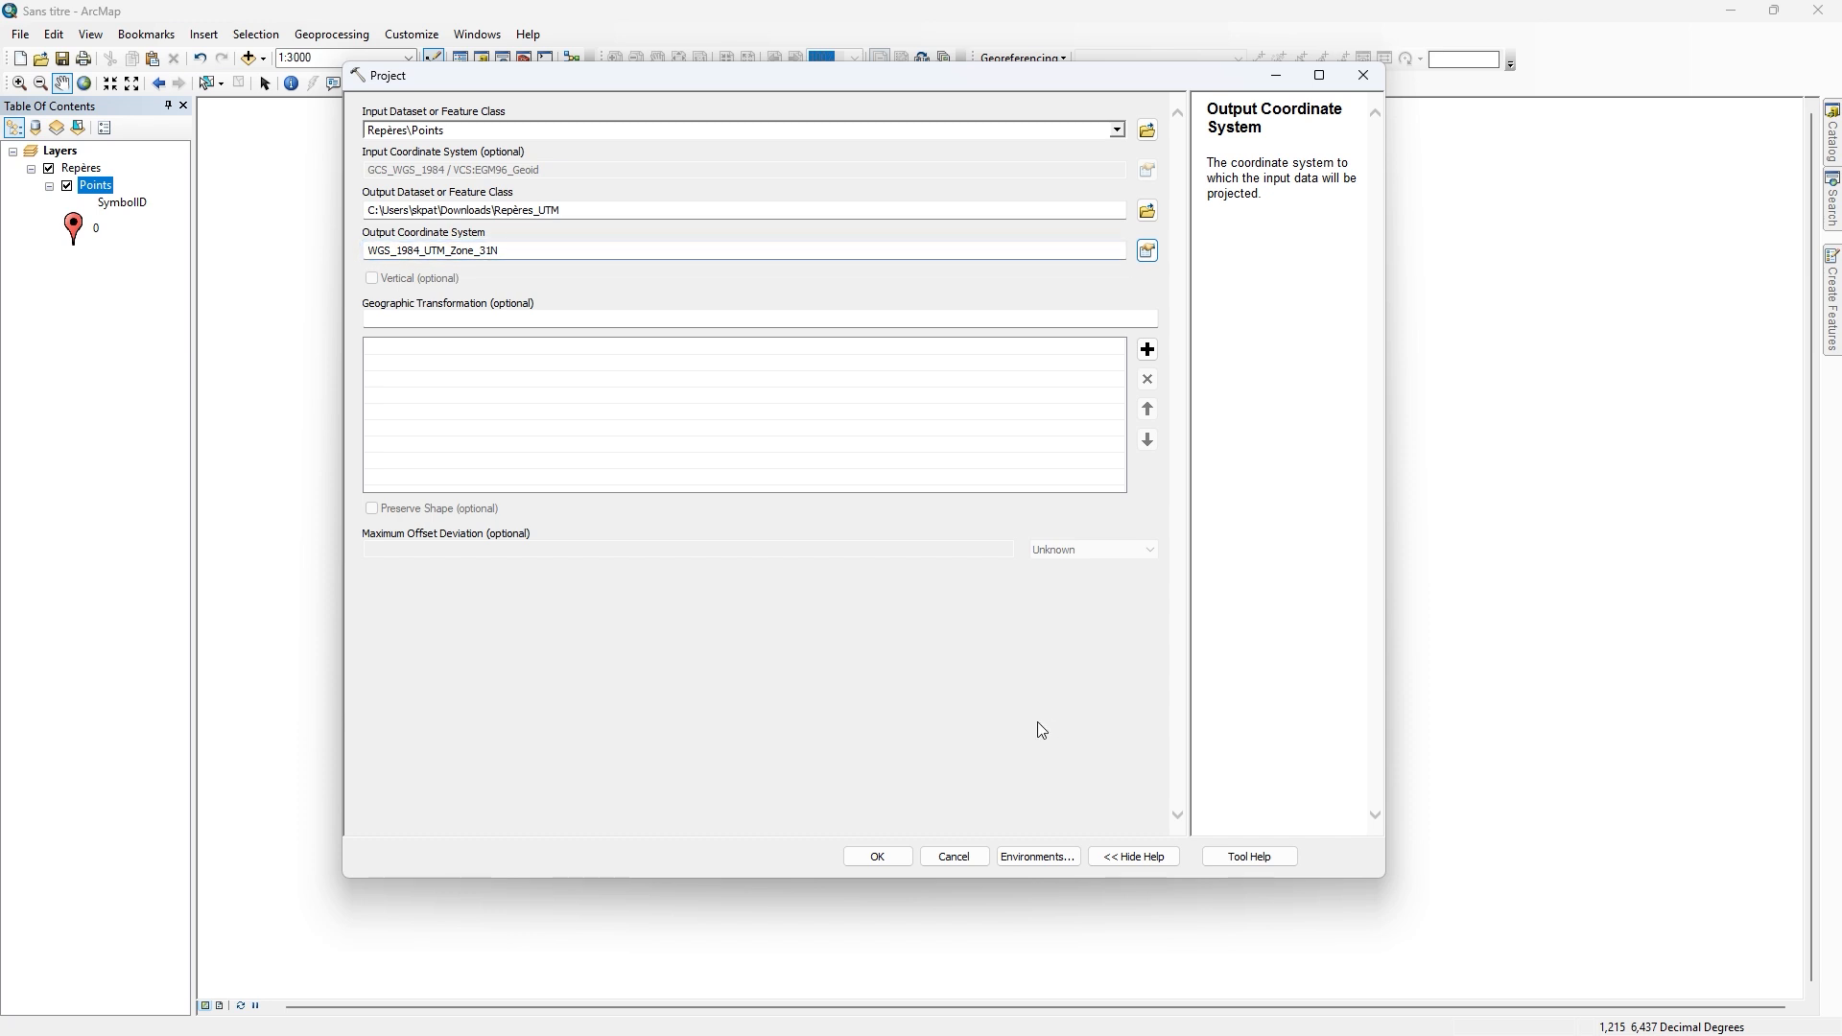
click(877, 857)
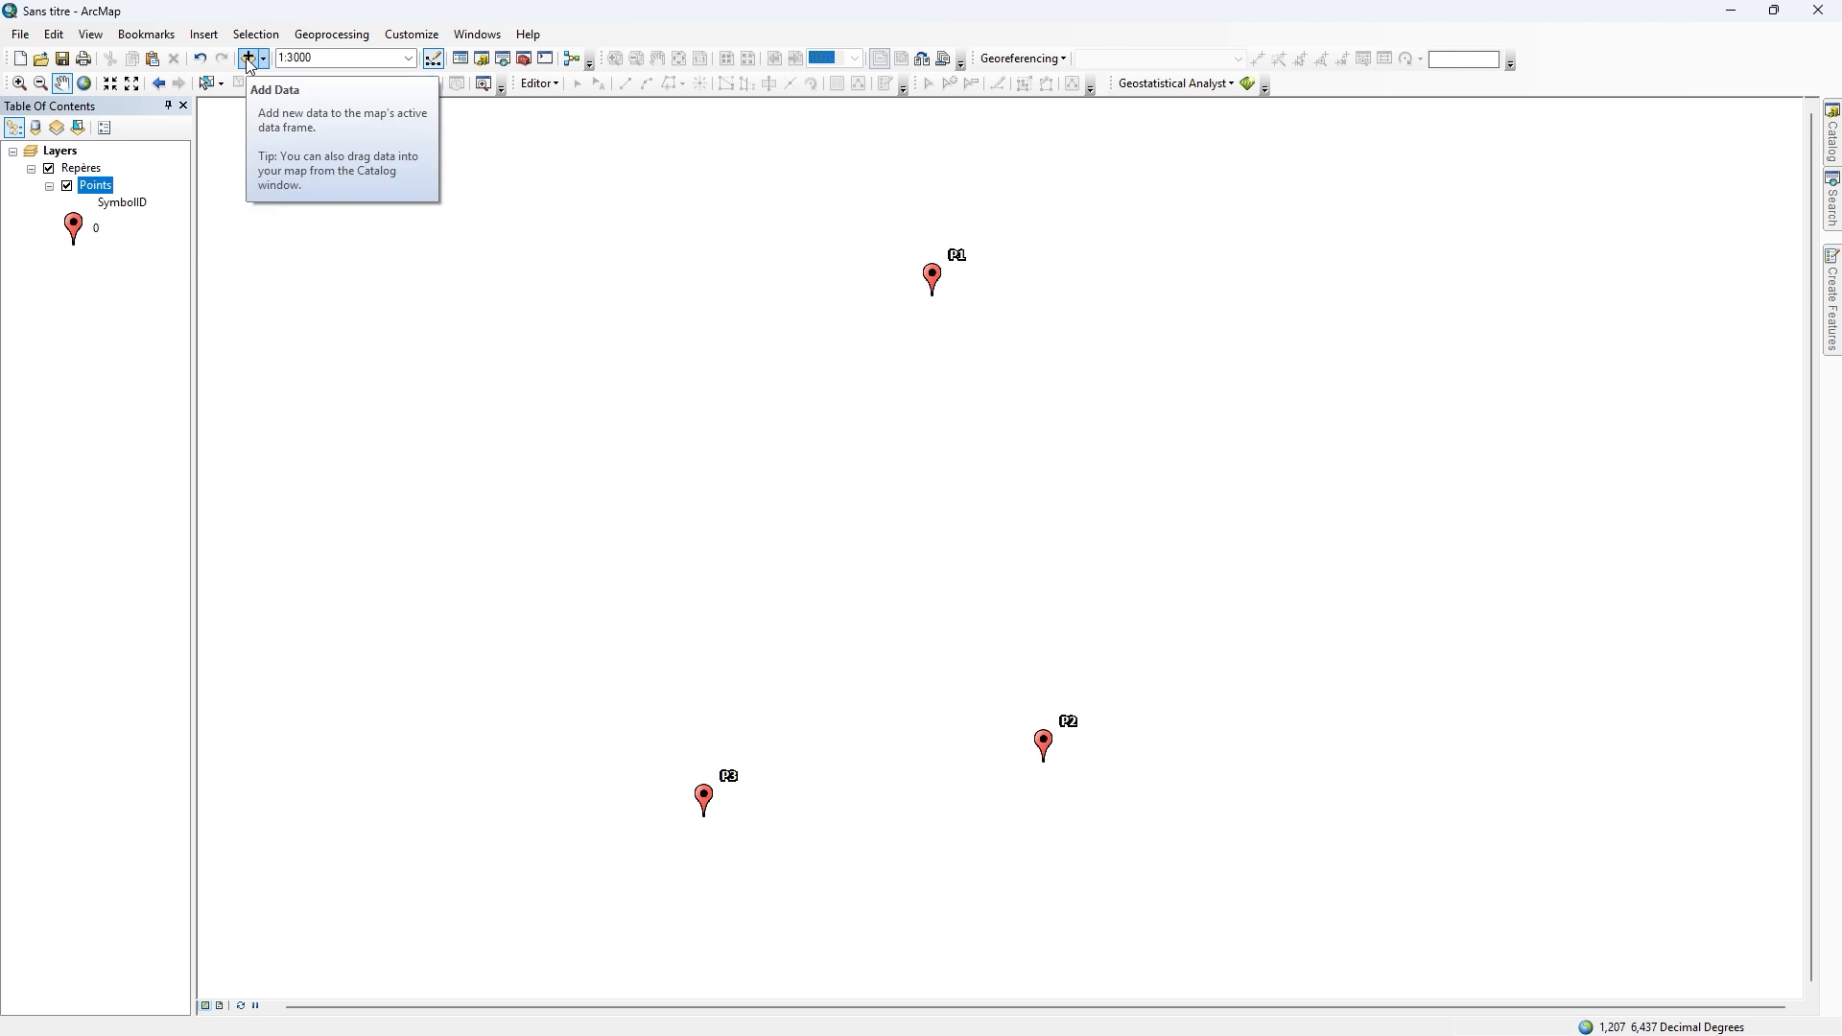
Step: Add the Repères_UTM.shp shapefile from the Downloads folder to the map
click(20, 33)
mouse_move(116, 195)
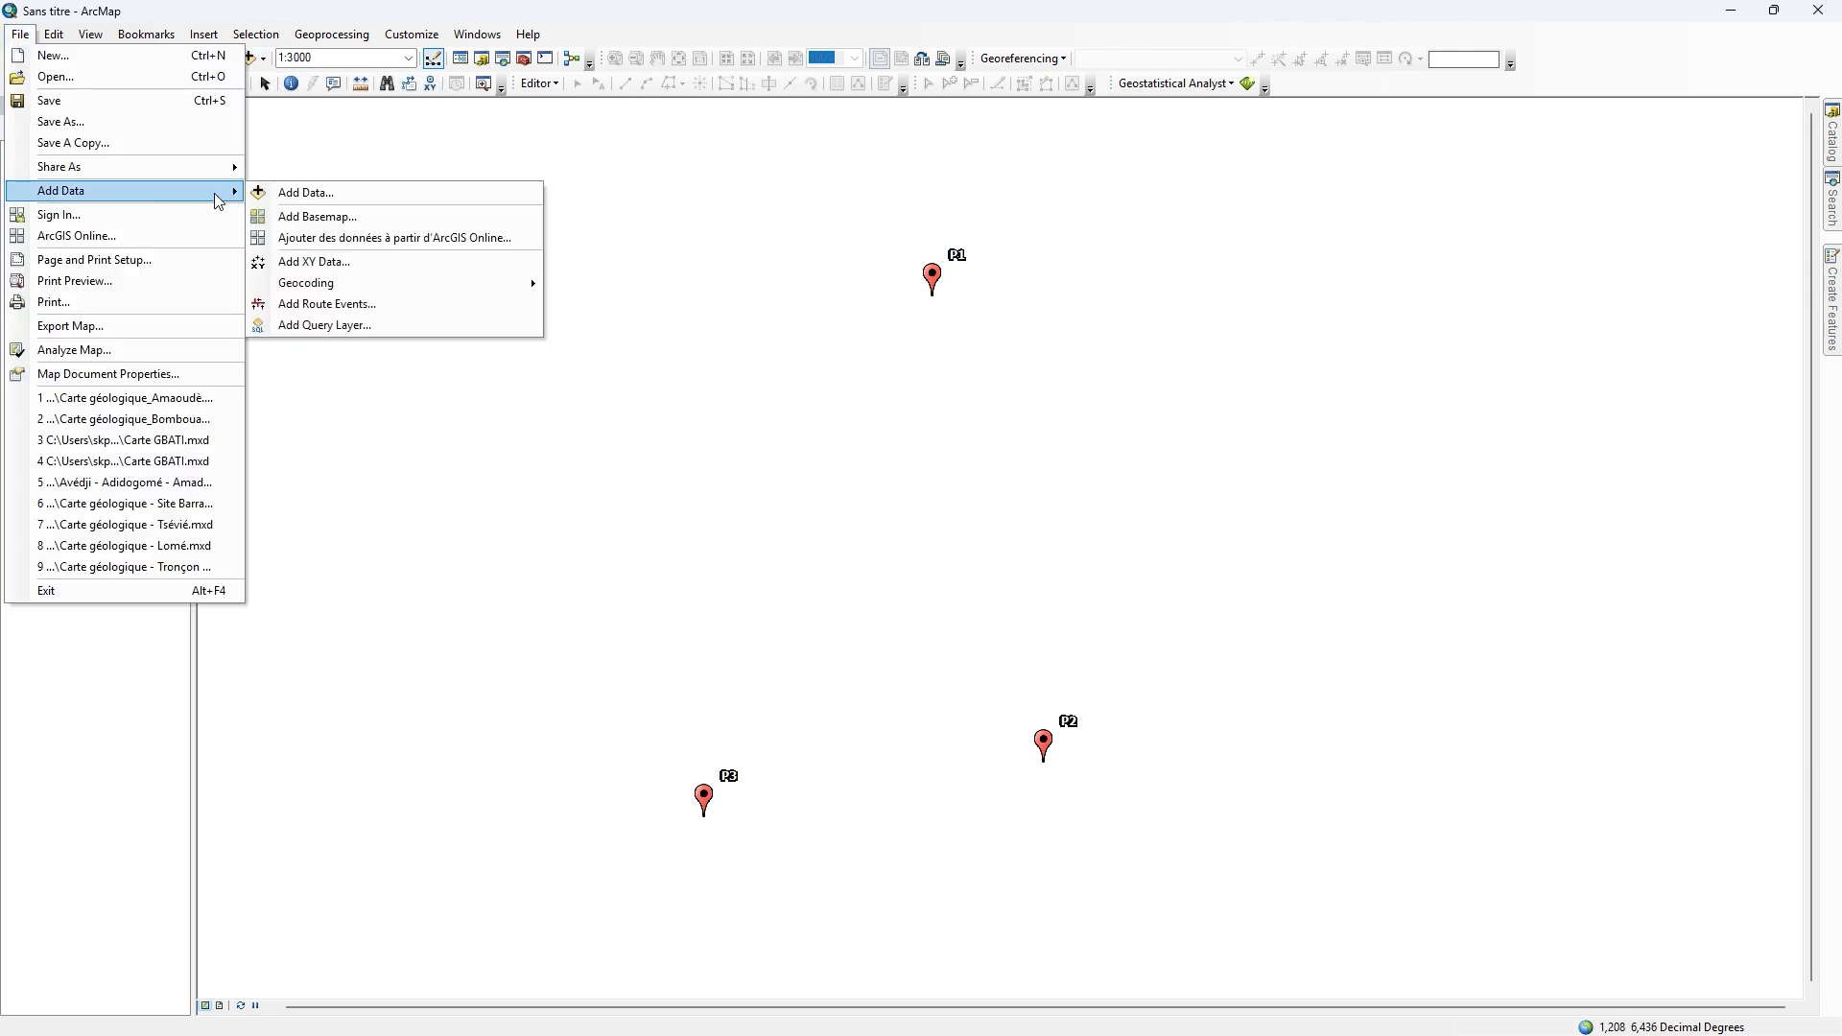
click(410, 195)
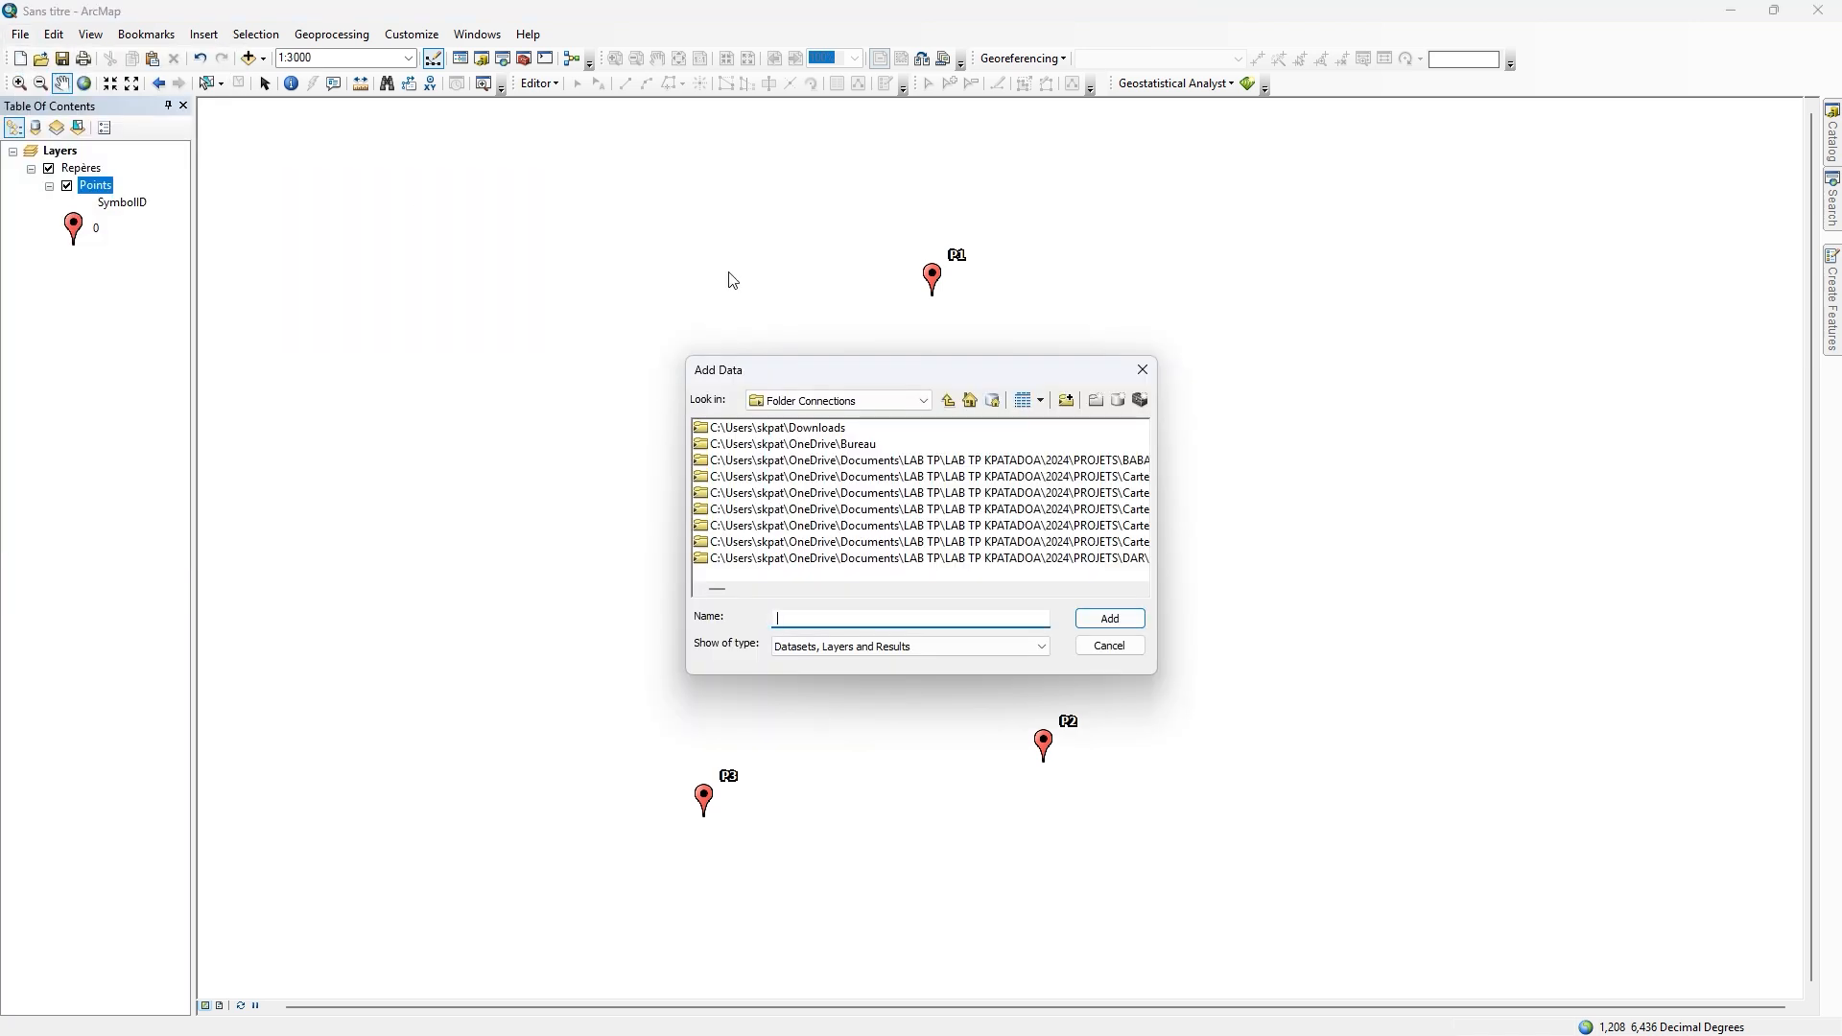
double_click(834, 428)
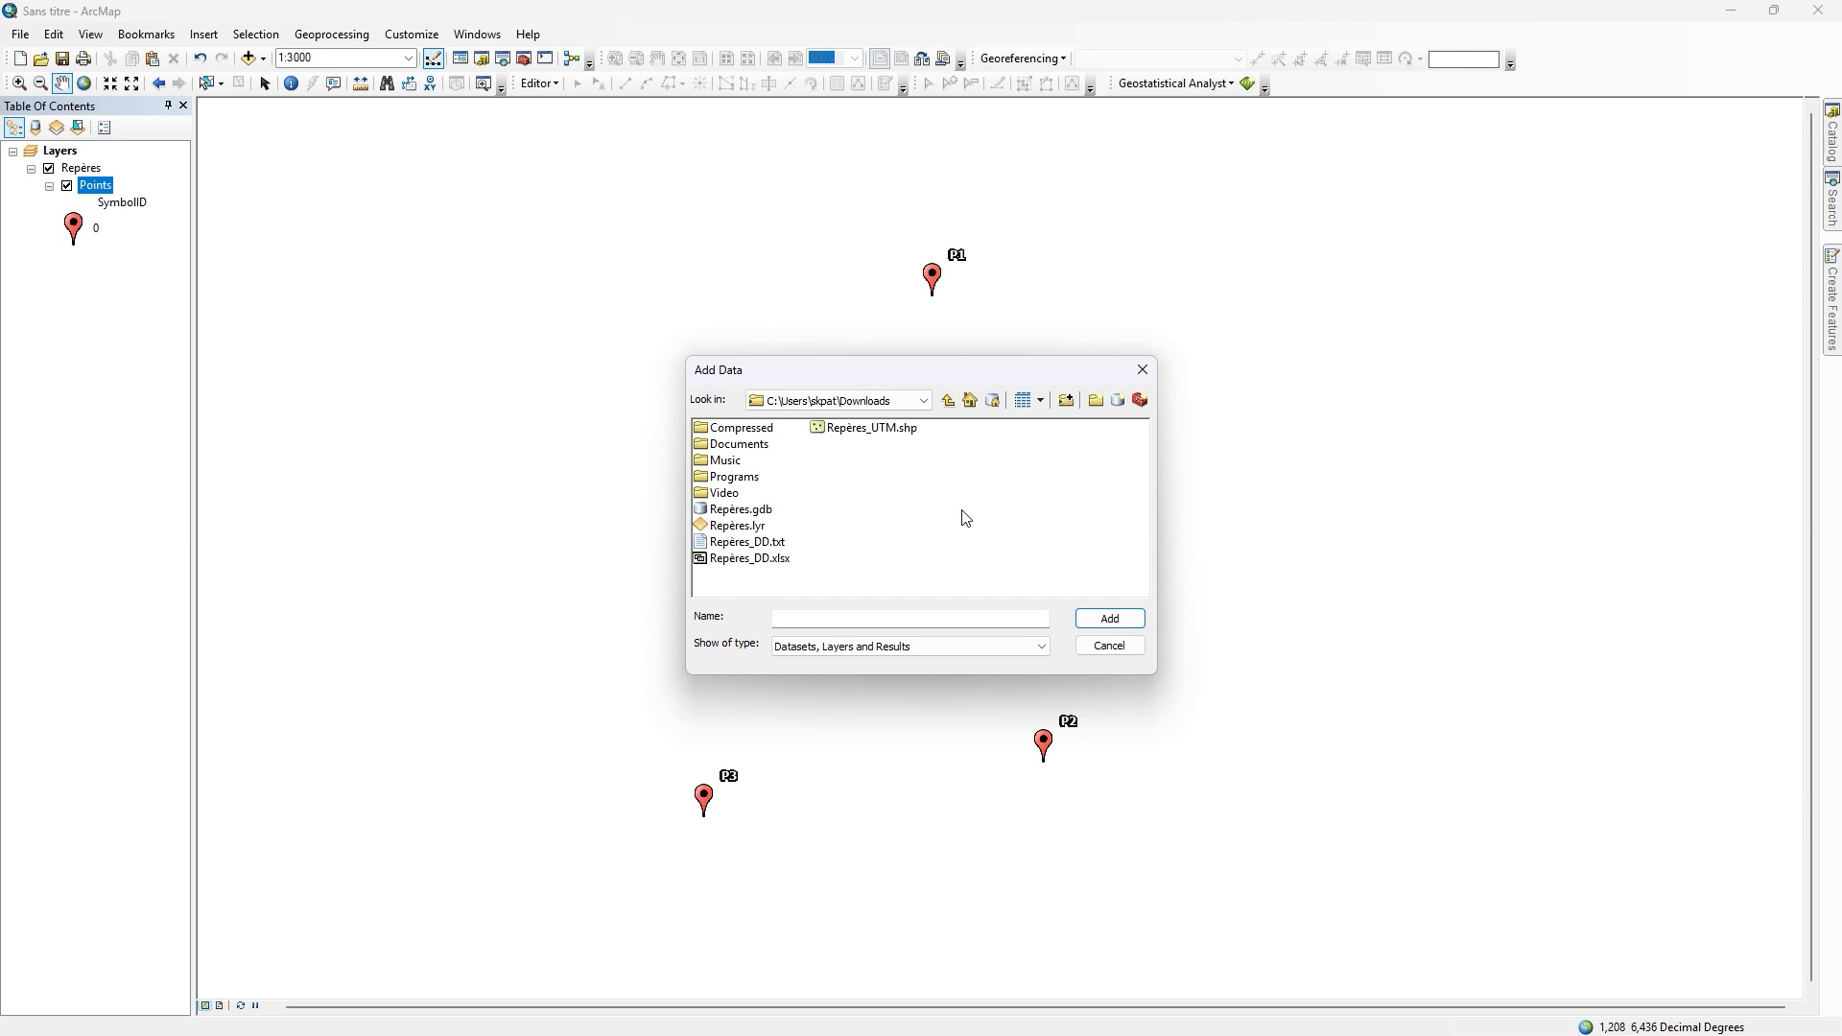
click(863, 431)
click(1120, 622)
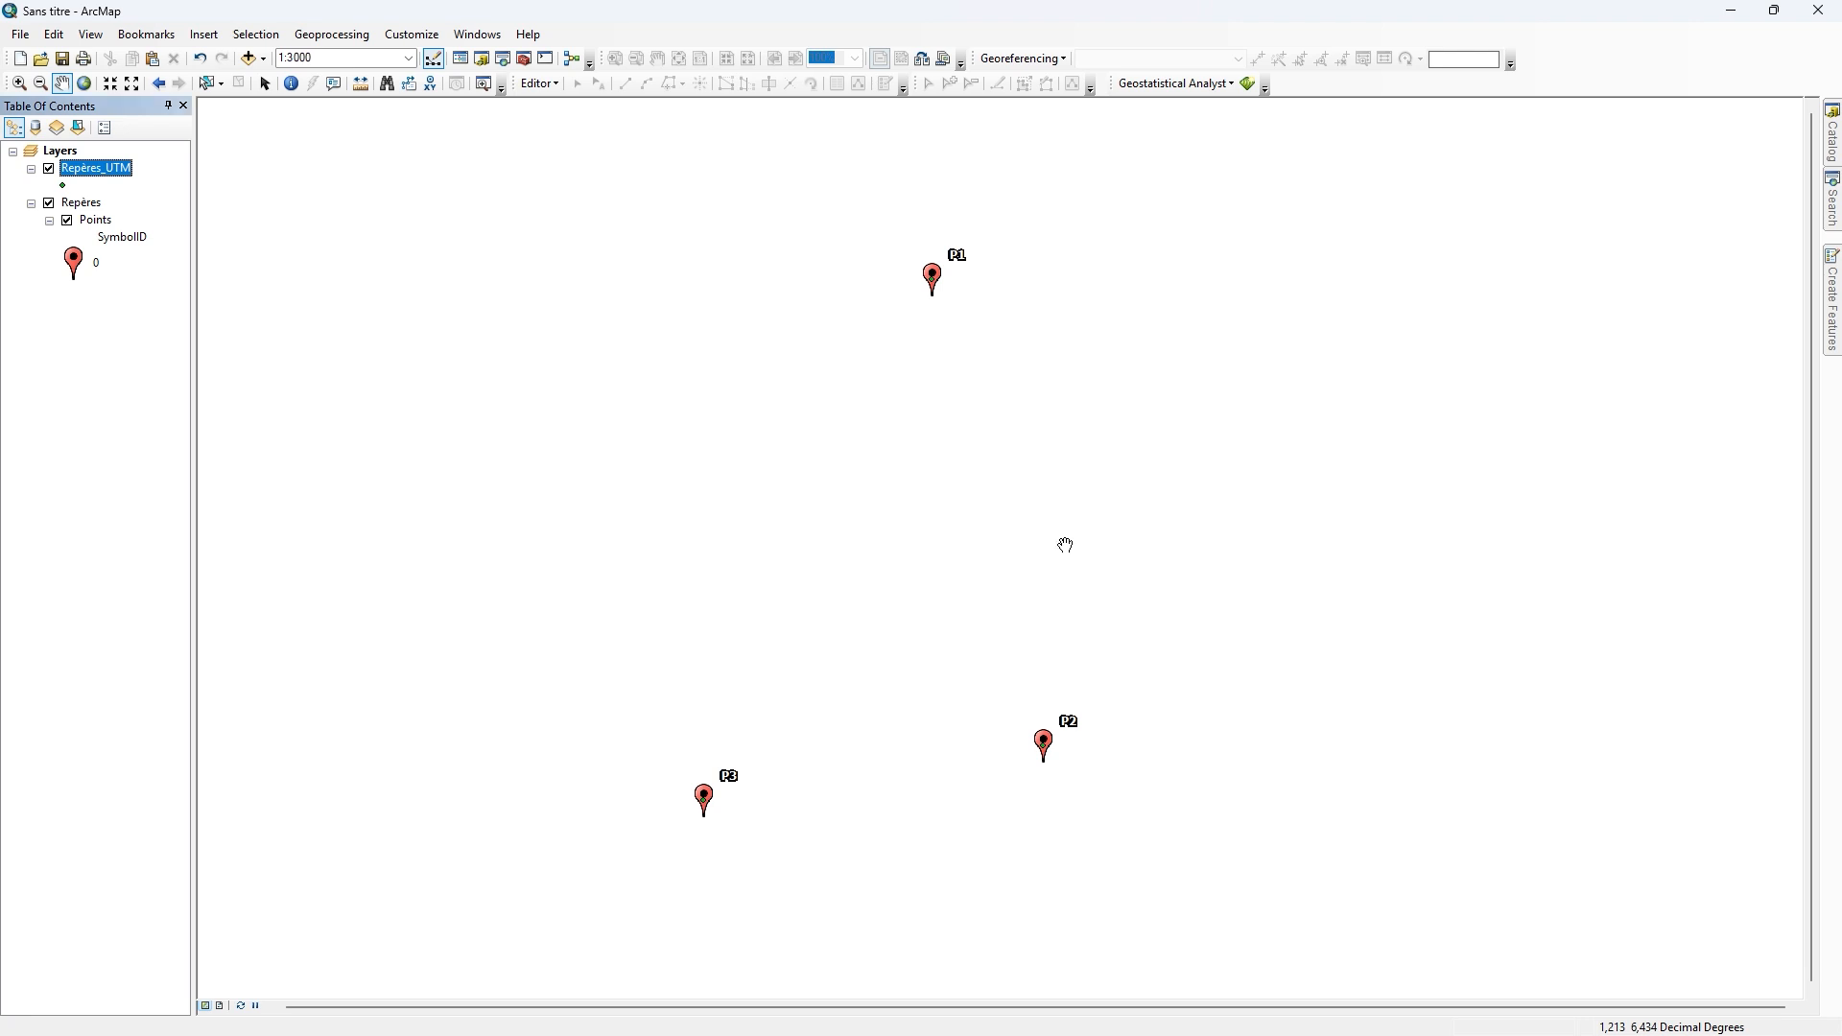
Step: Hide the Repères layer and change the Repères_UTM point symbol to Circle 3
click(50, 204)
click(63, 185)
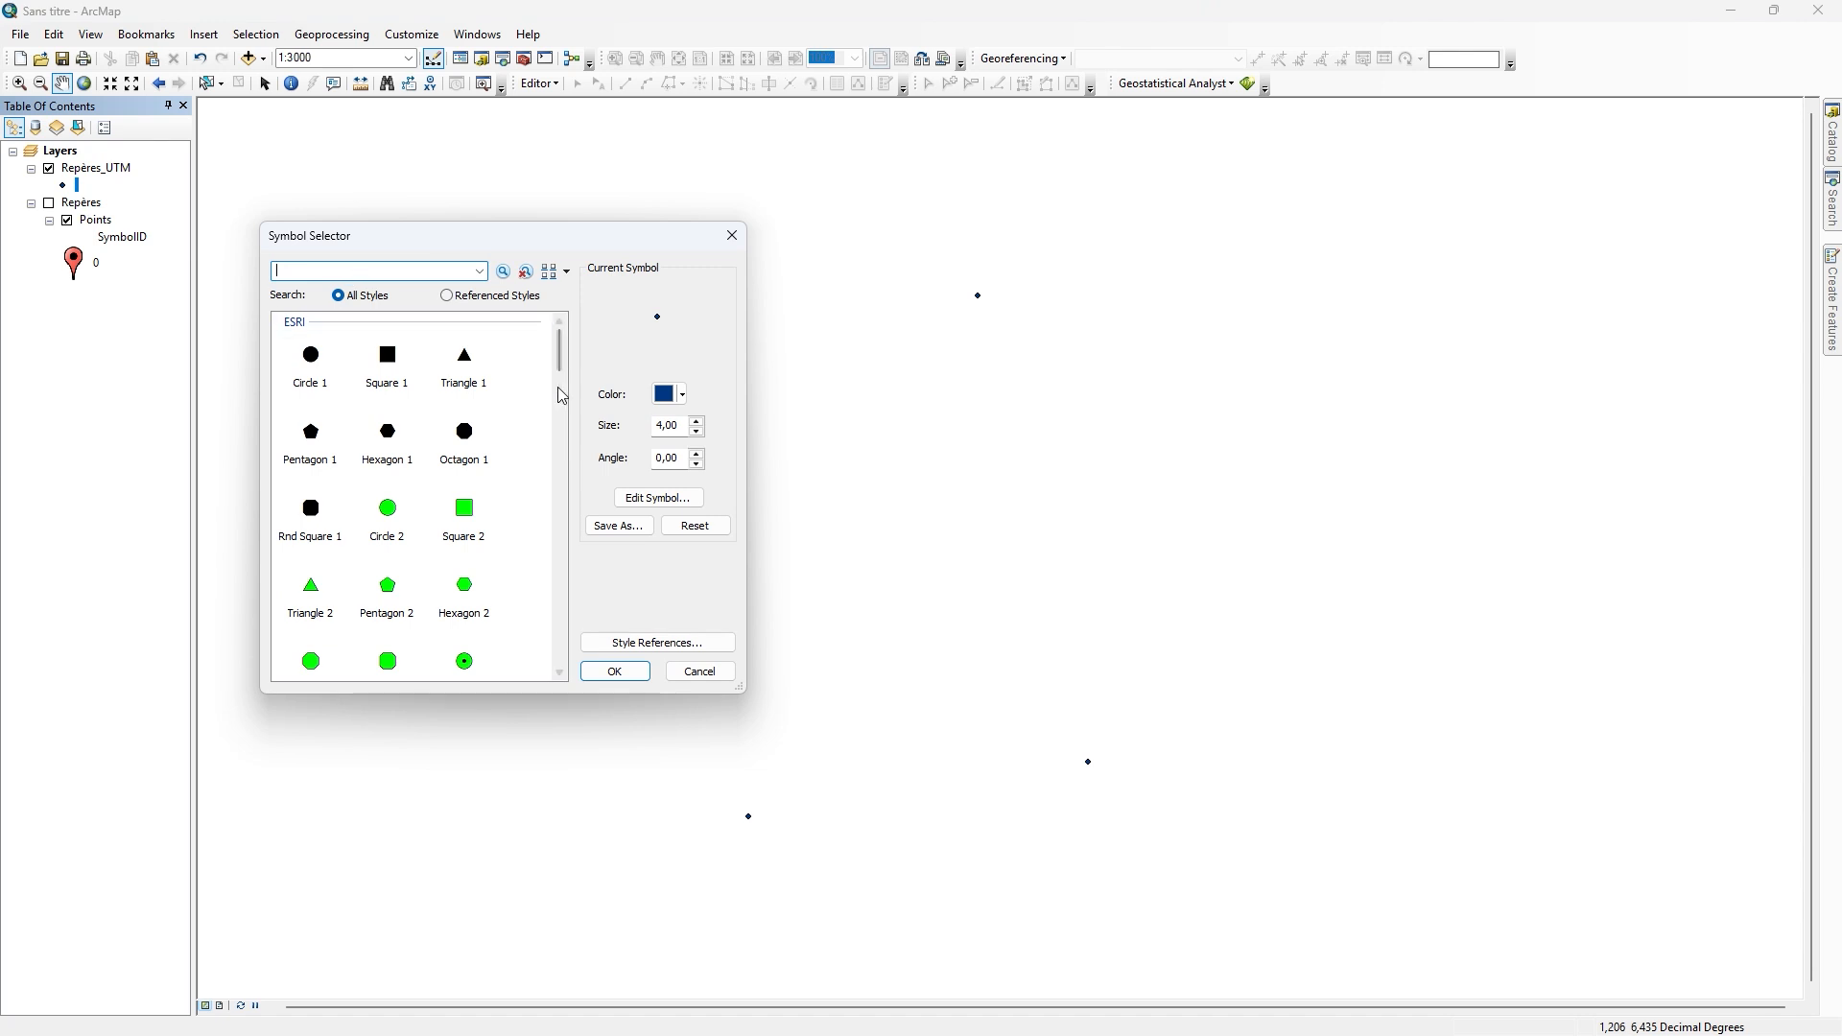
scroll(524, 586, down, 1)
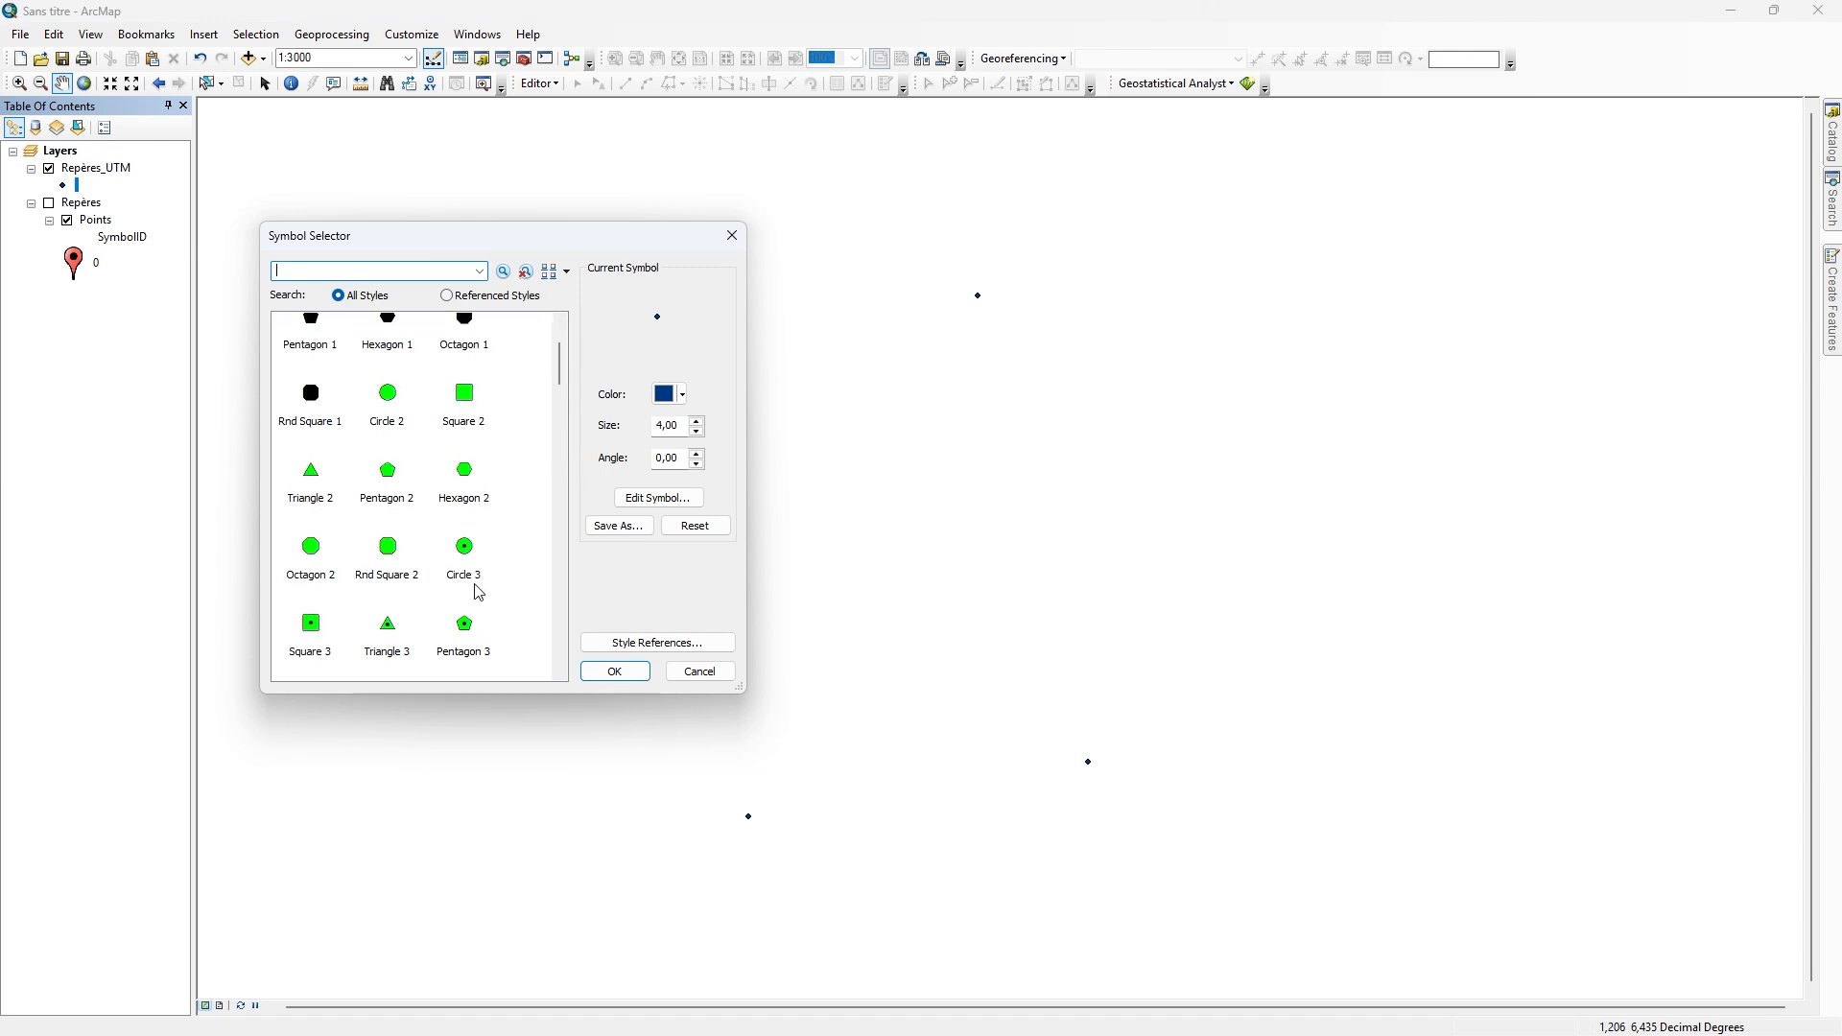
click(466, 549)
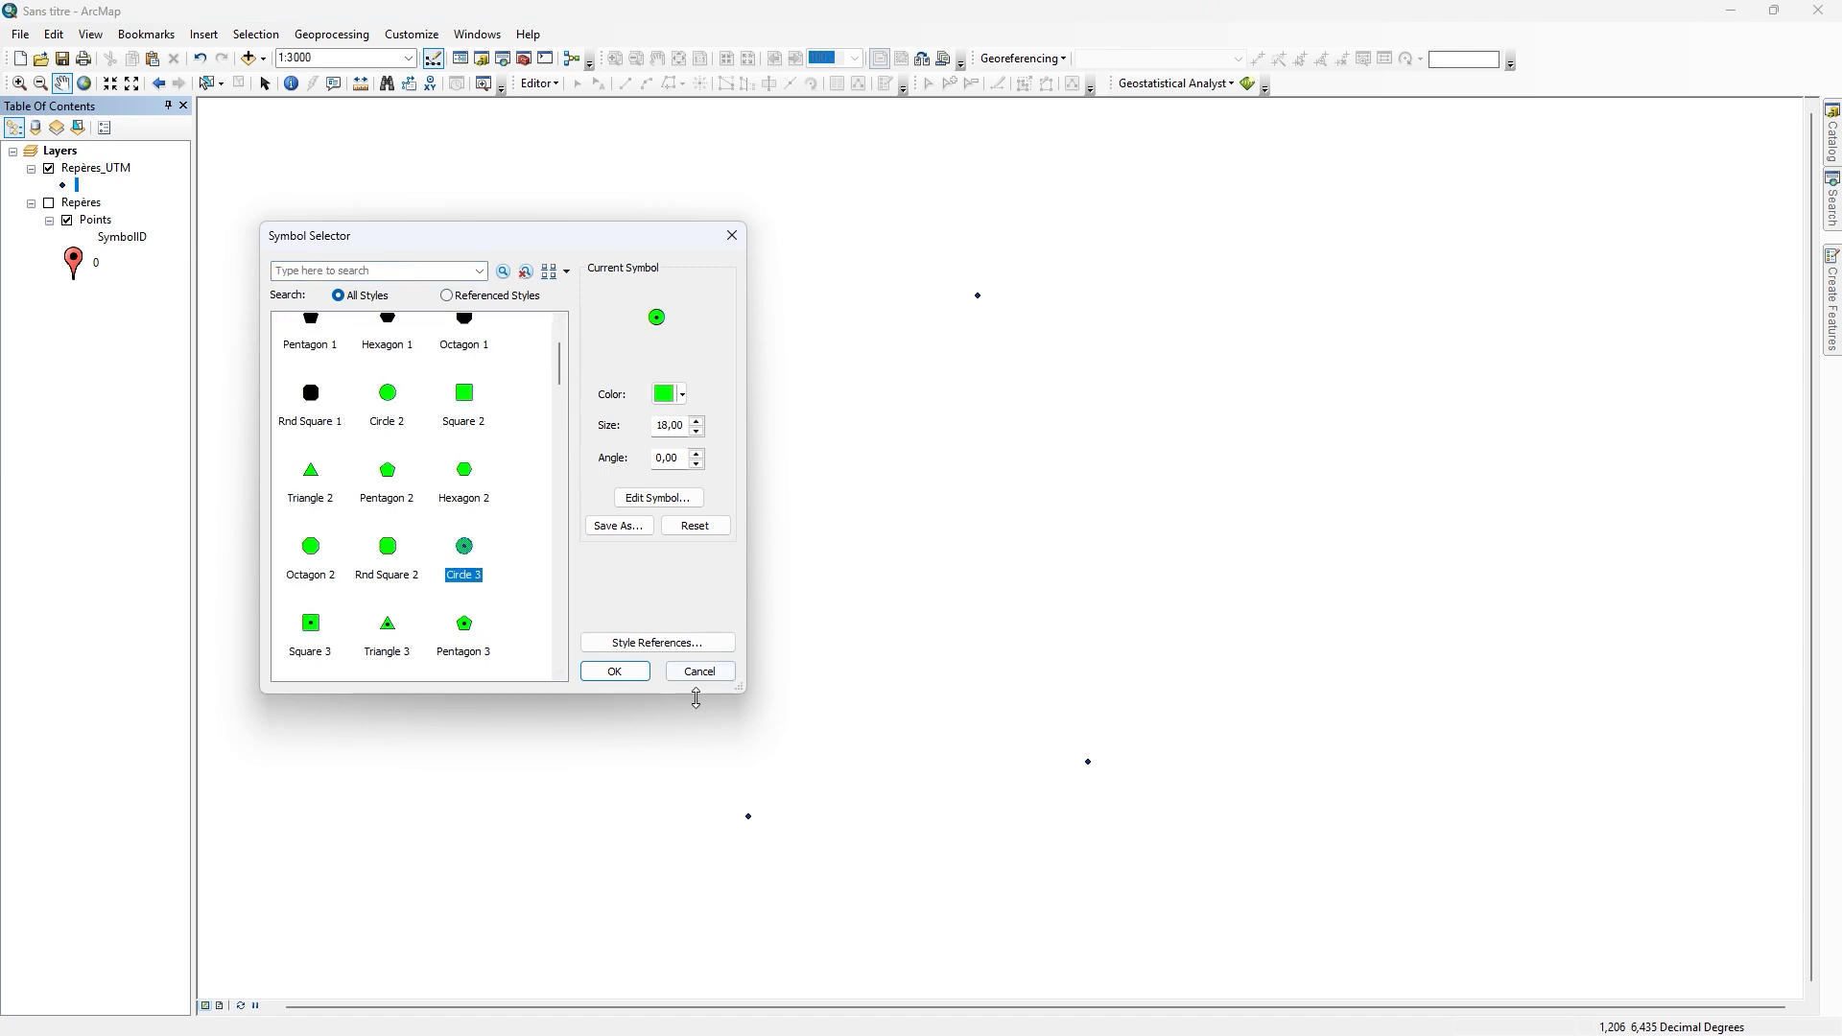
click(615, 671)
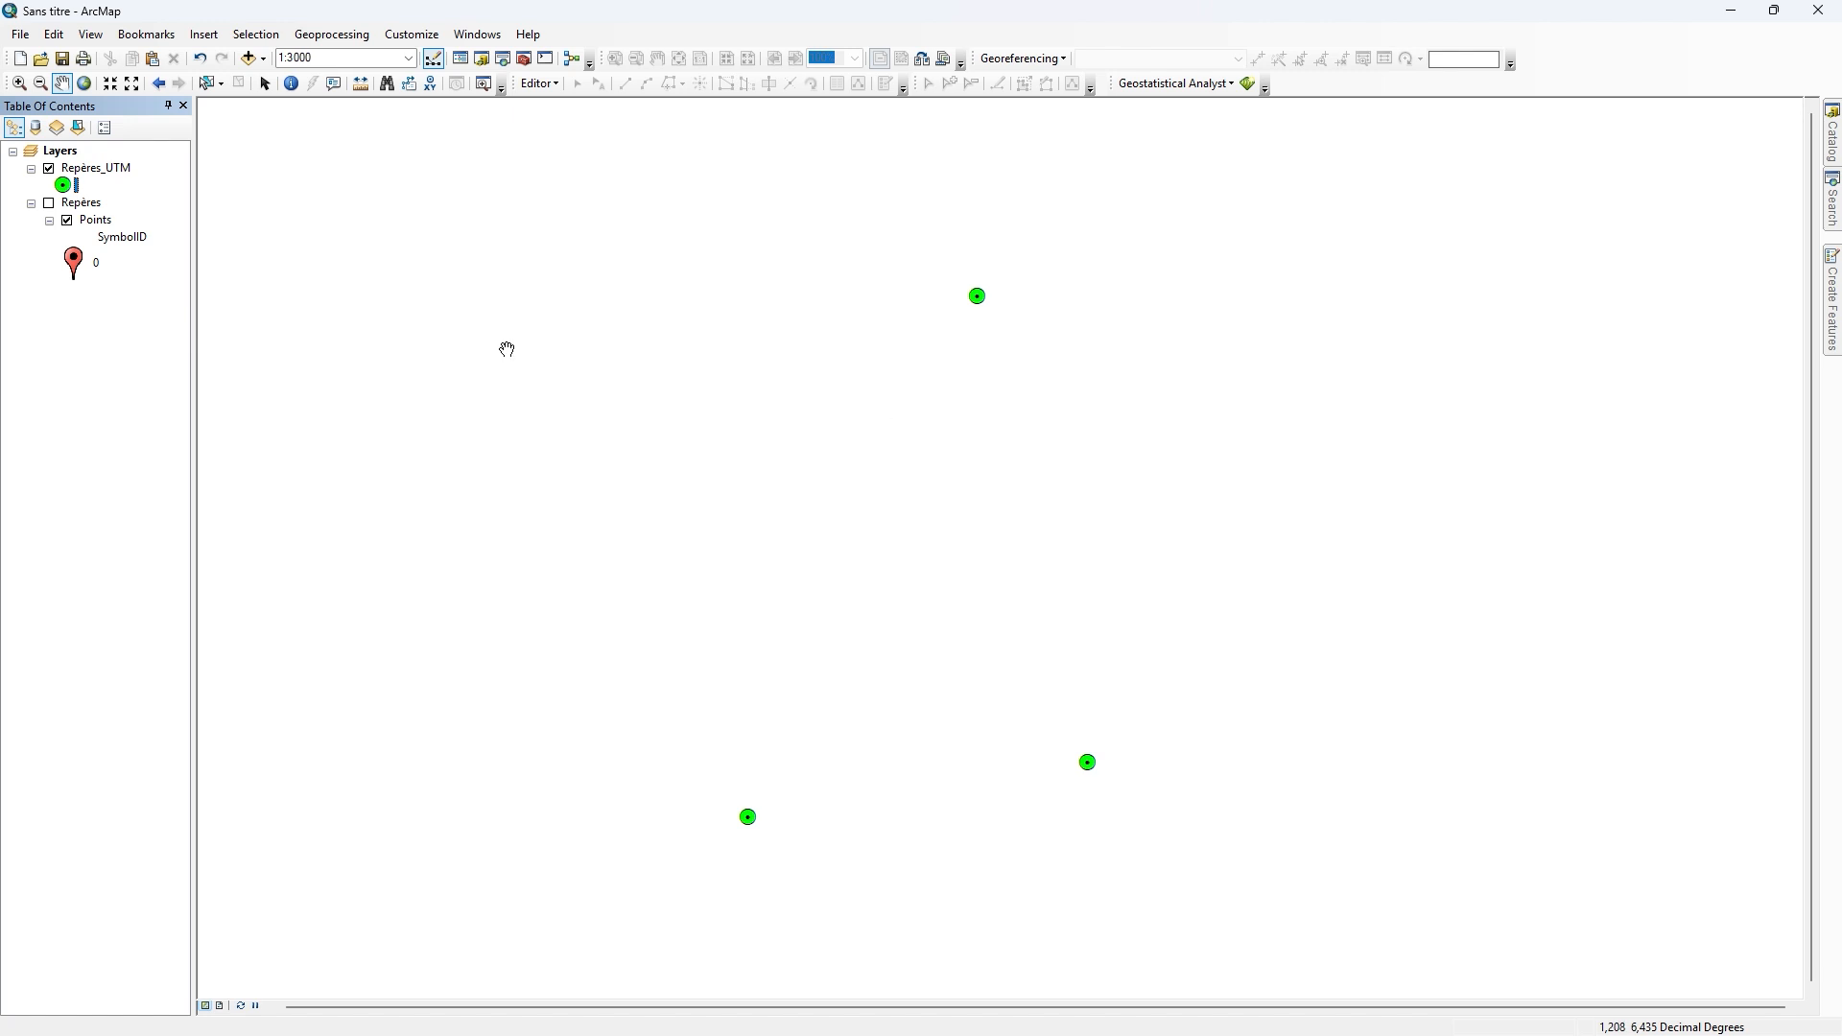
Step: Label the Repères_UTM features on the map and open the layer's attribute table
click(102, 171)
right_click(106, 179)
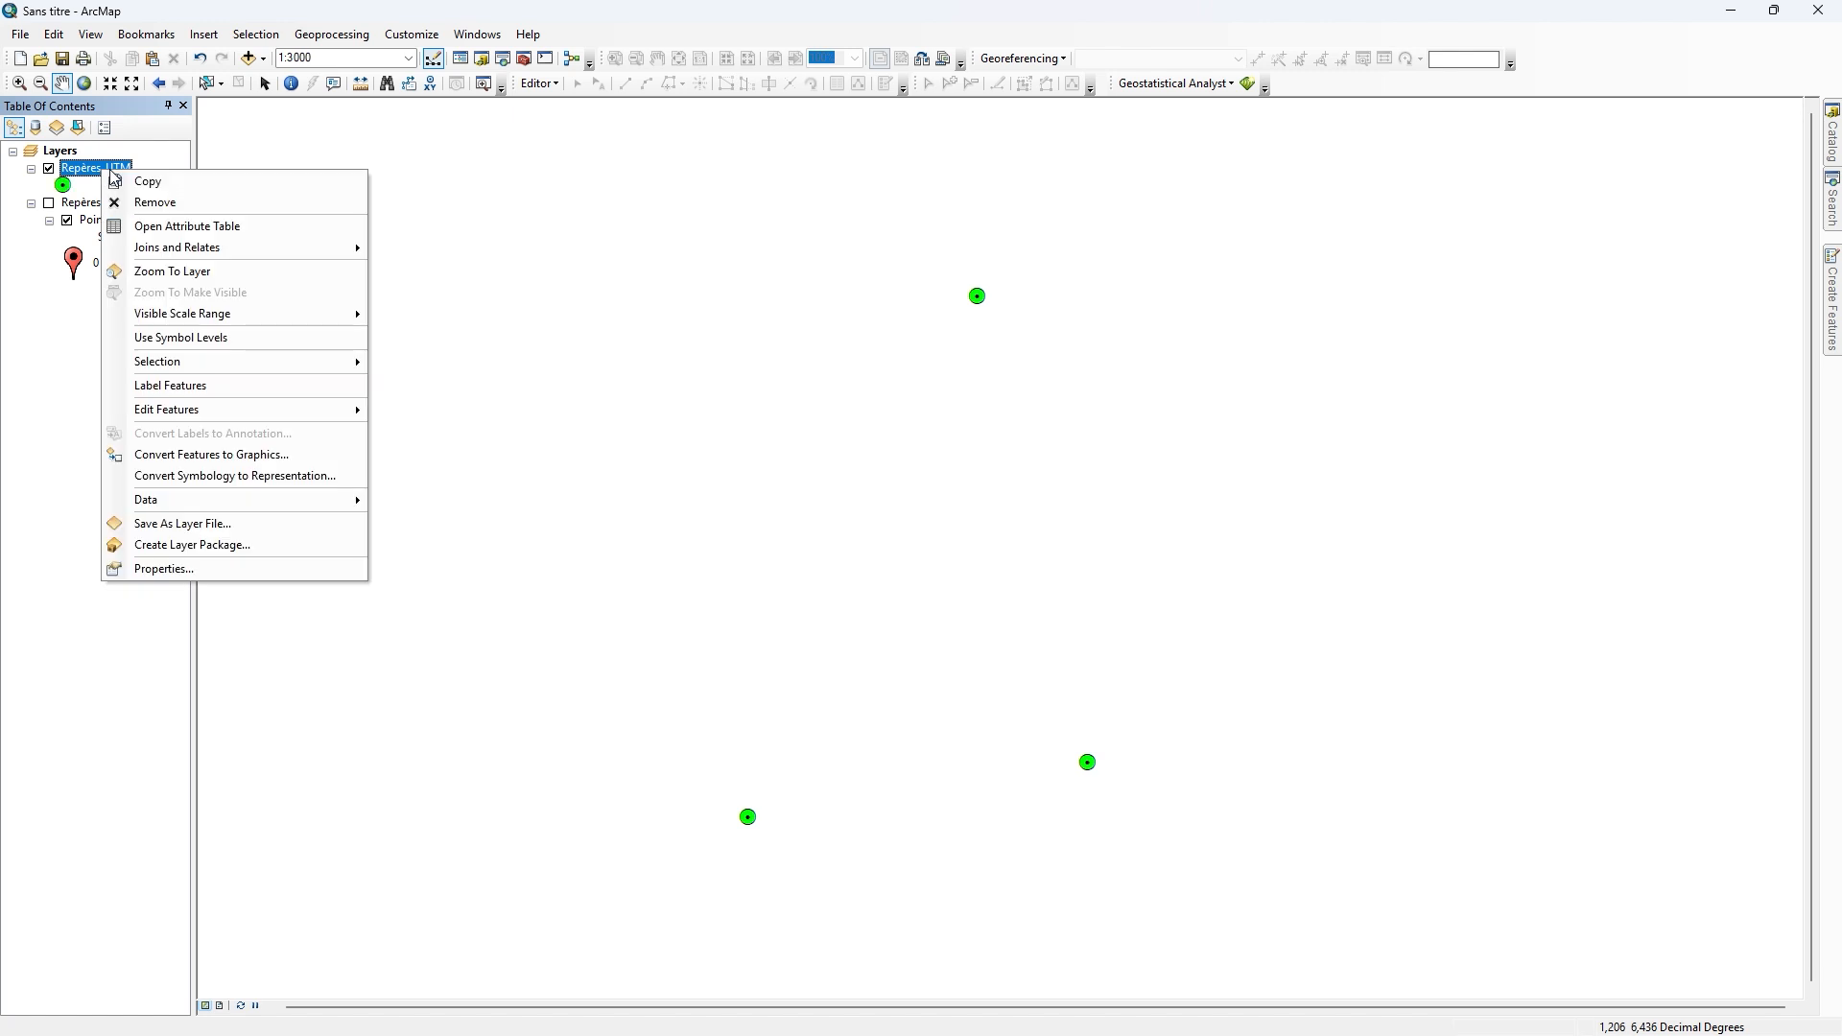
click(252, 387)
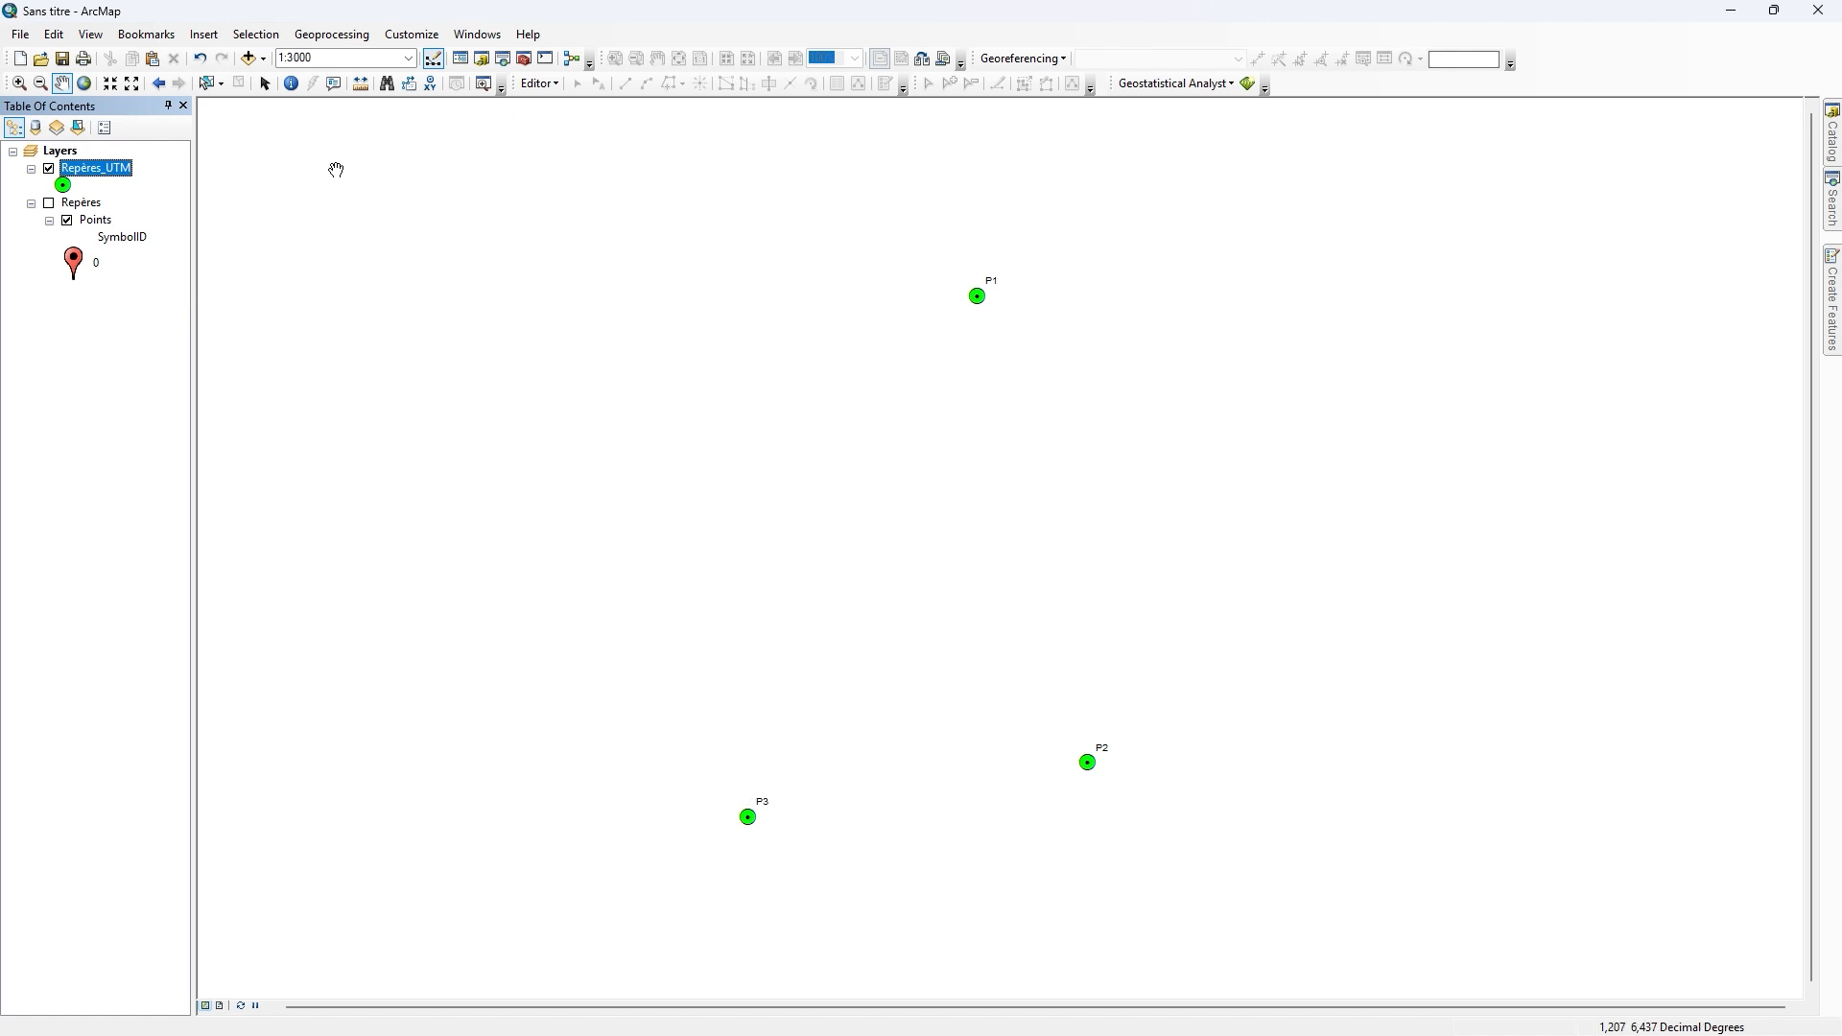
right_click(111, 174)
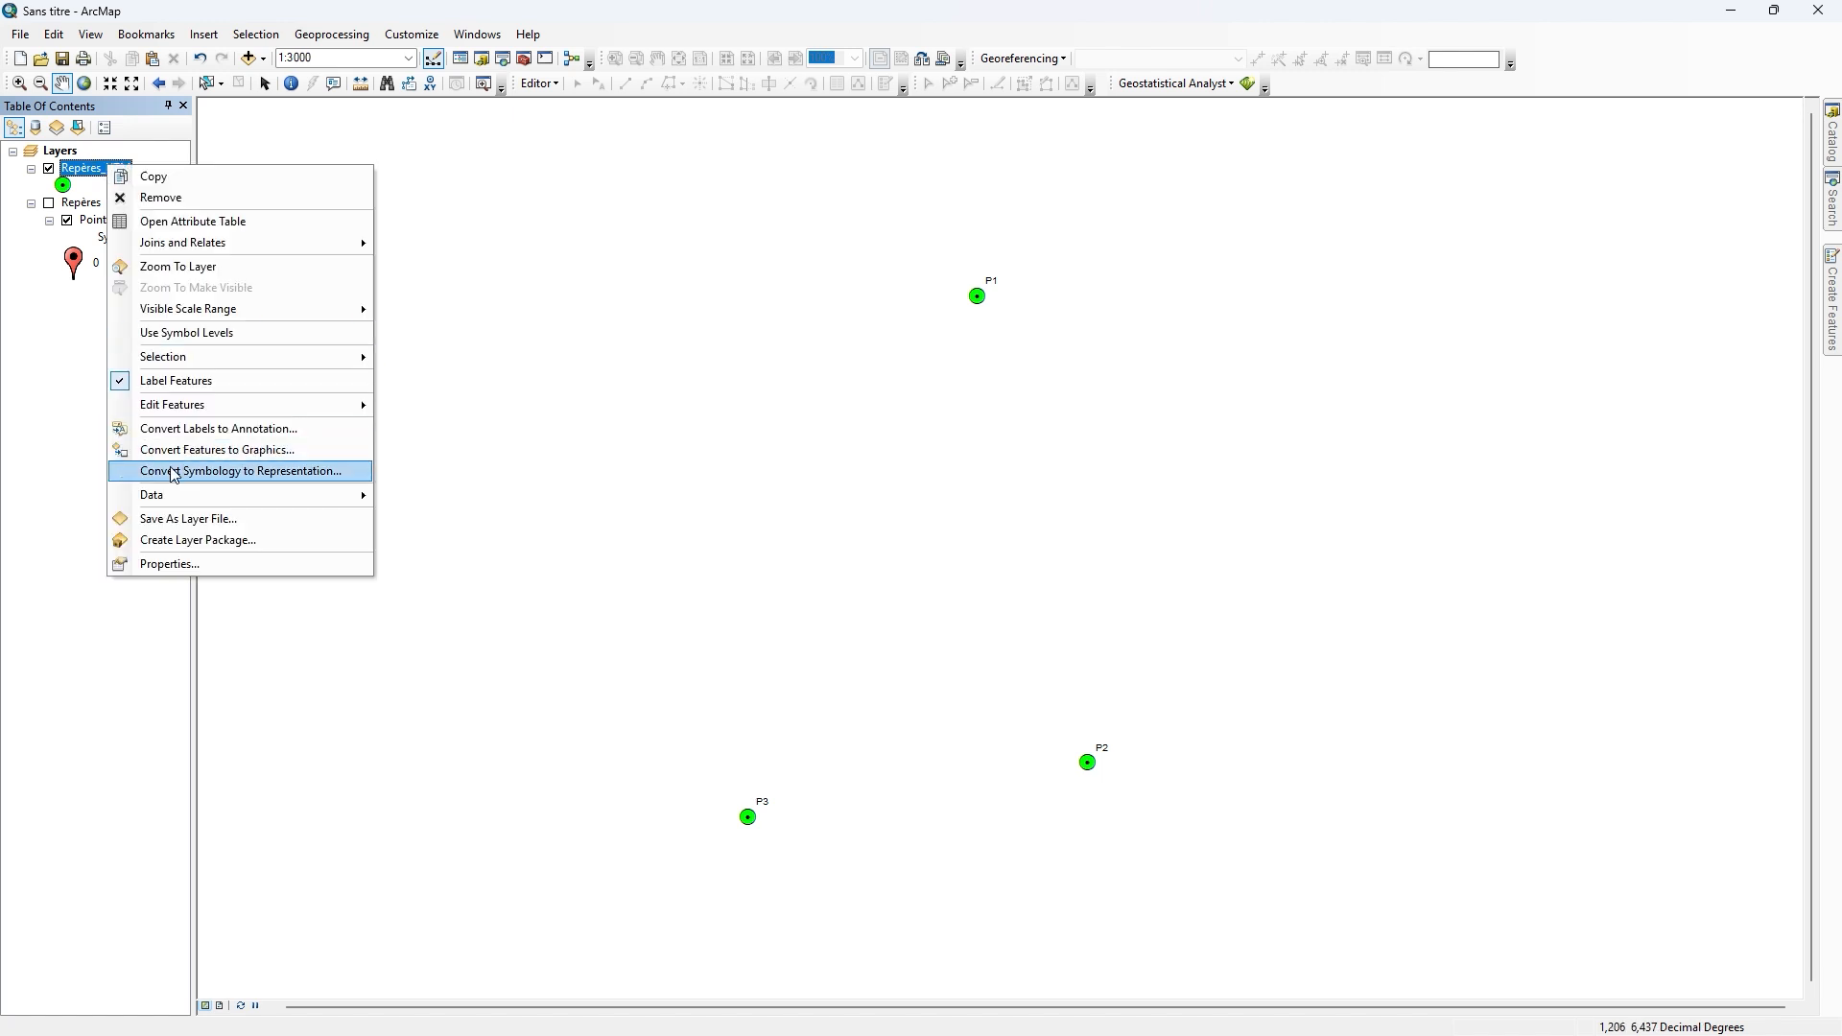
click(292, 223)
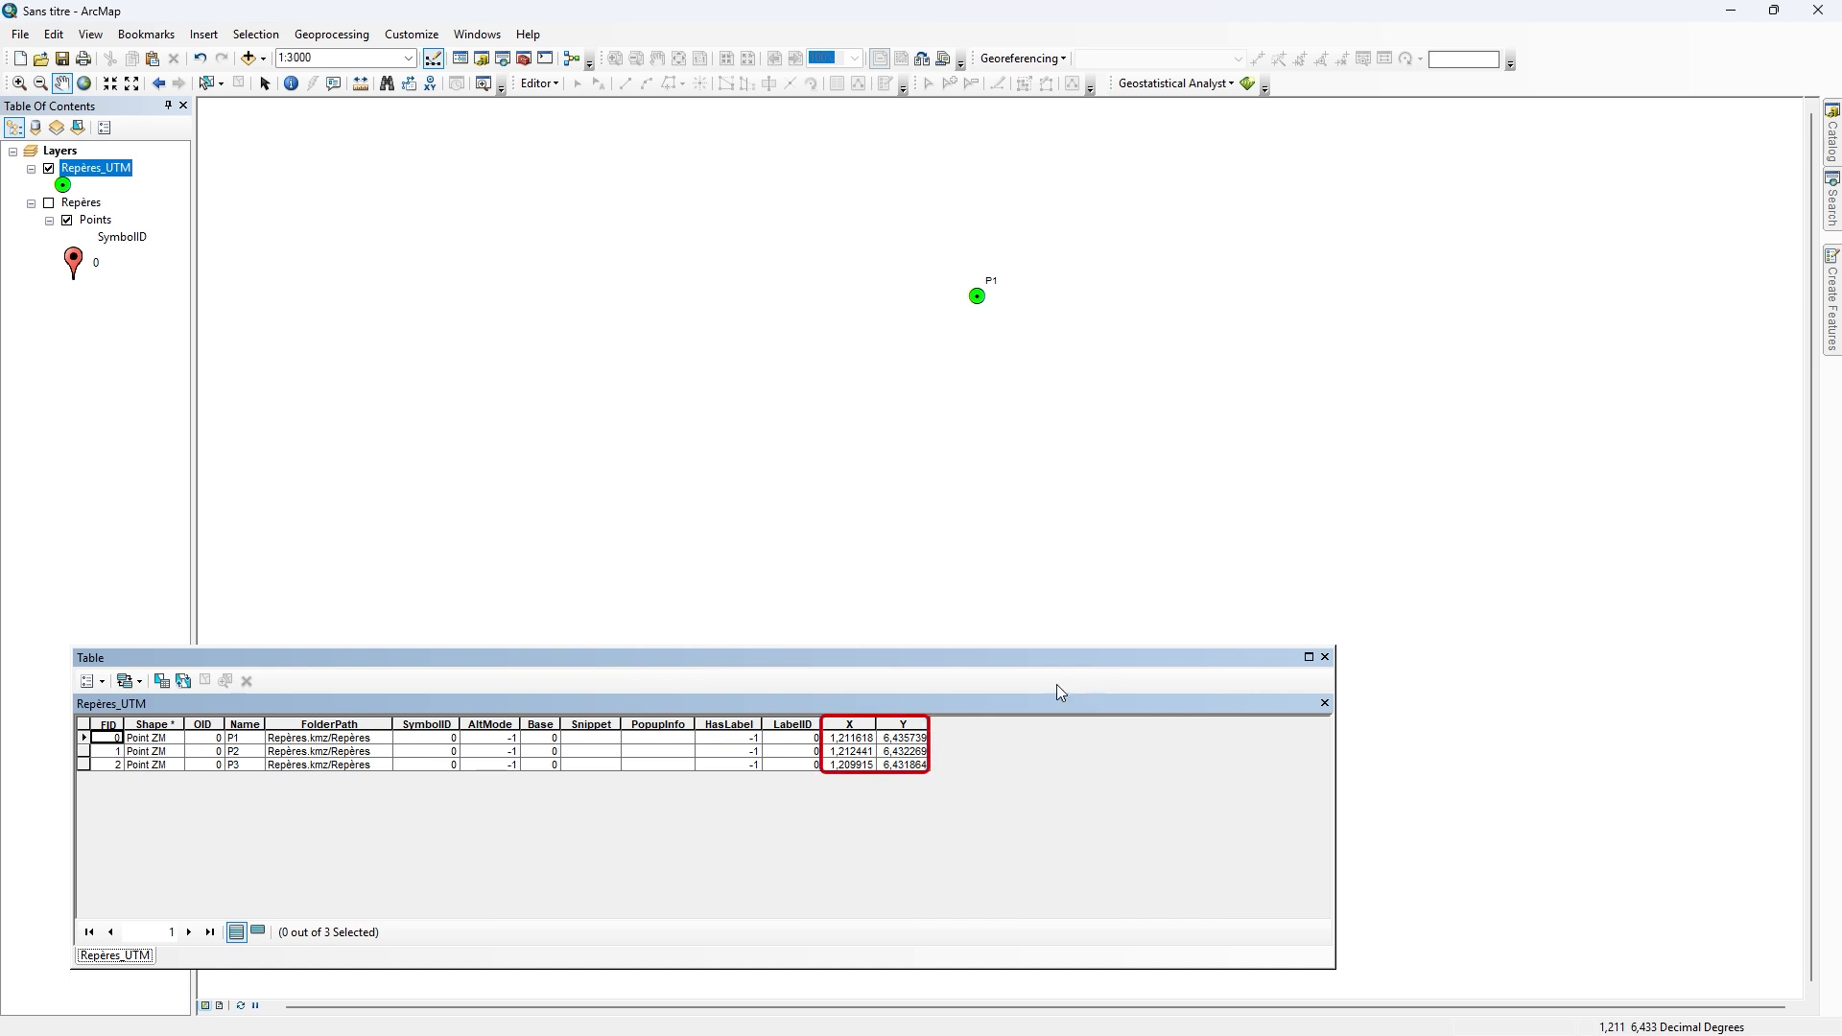
click(848, 724)
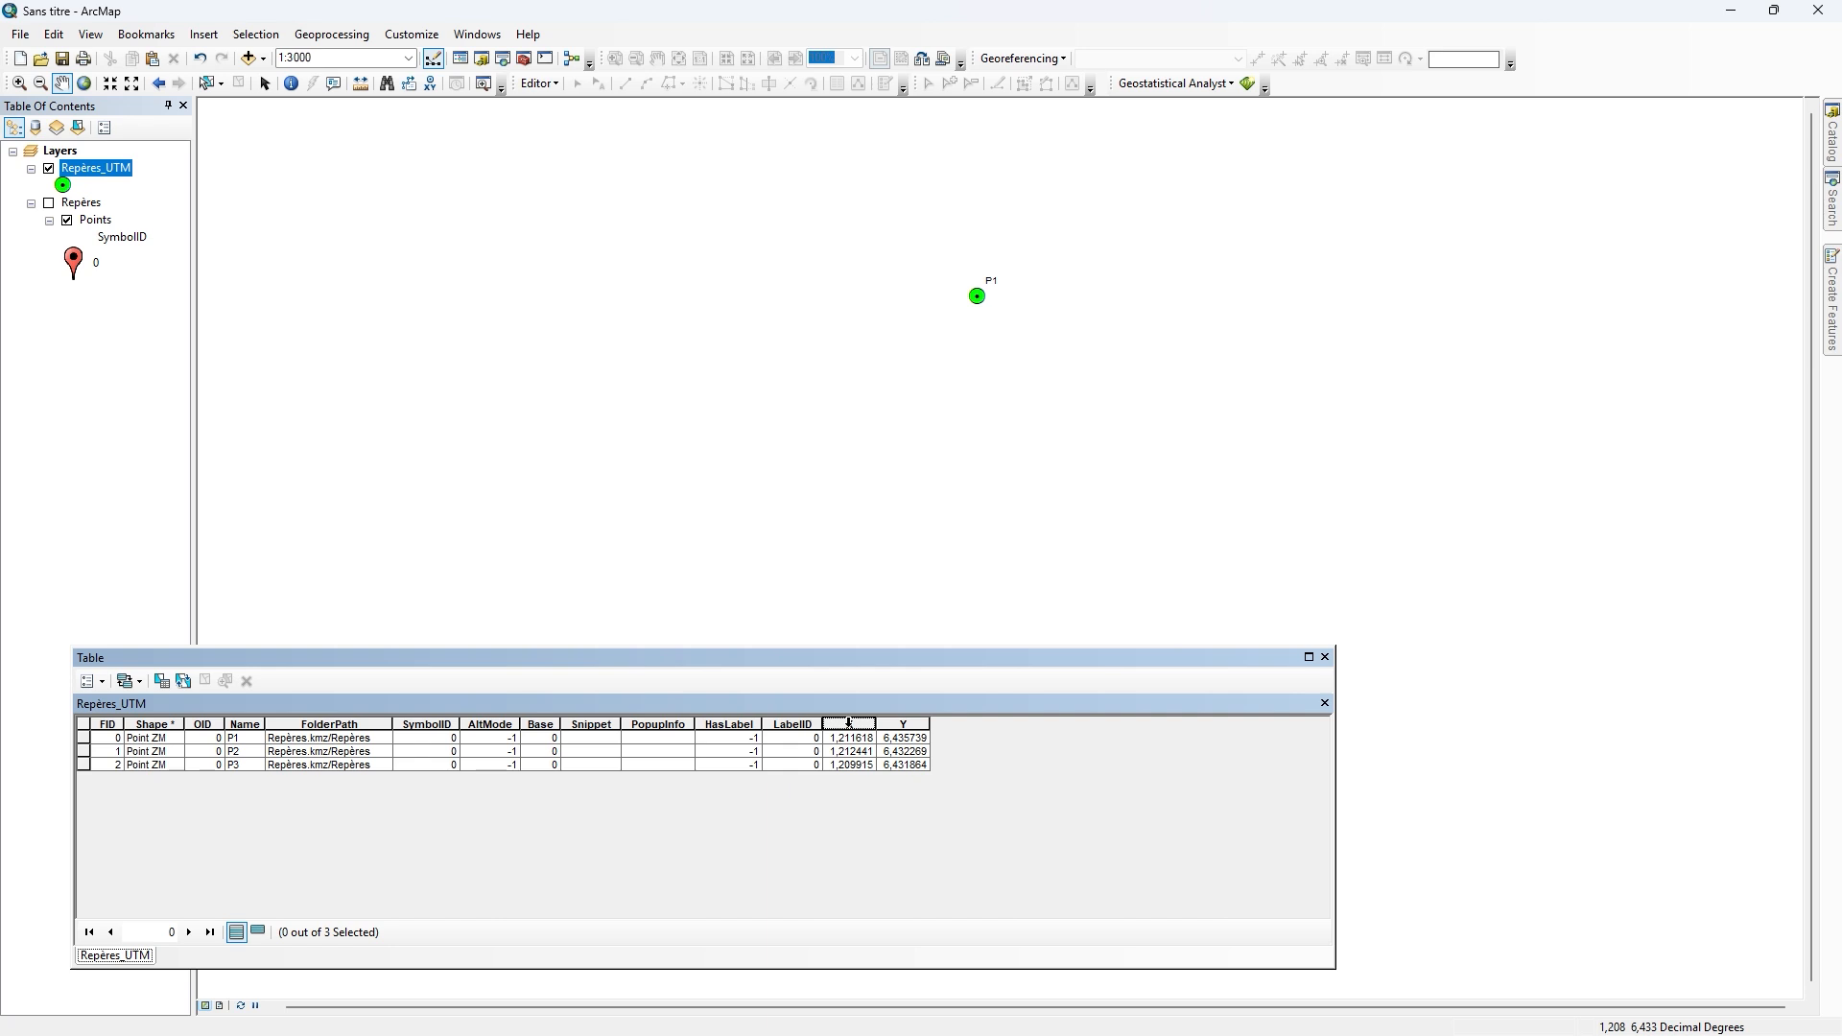
right_click(848, 723)
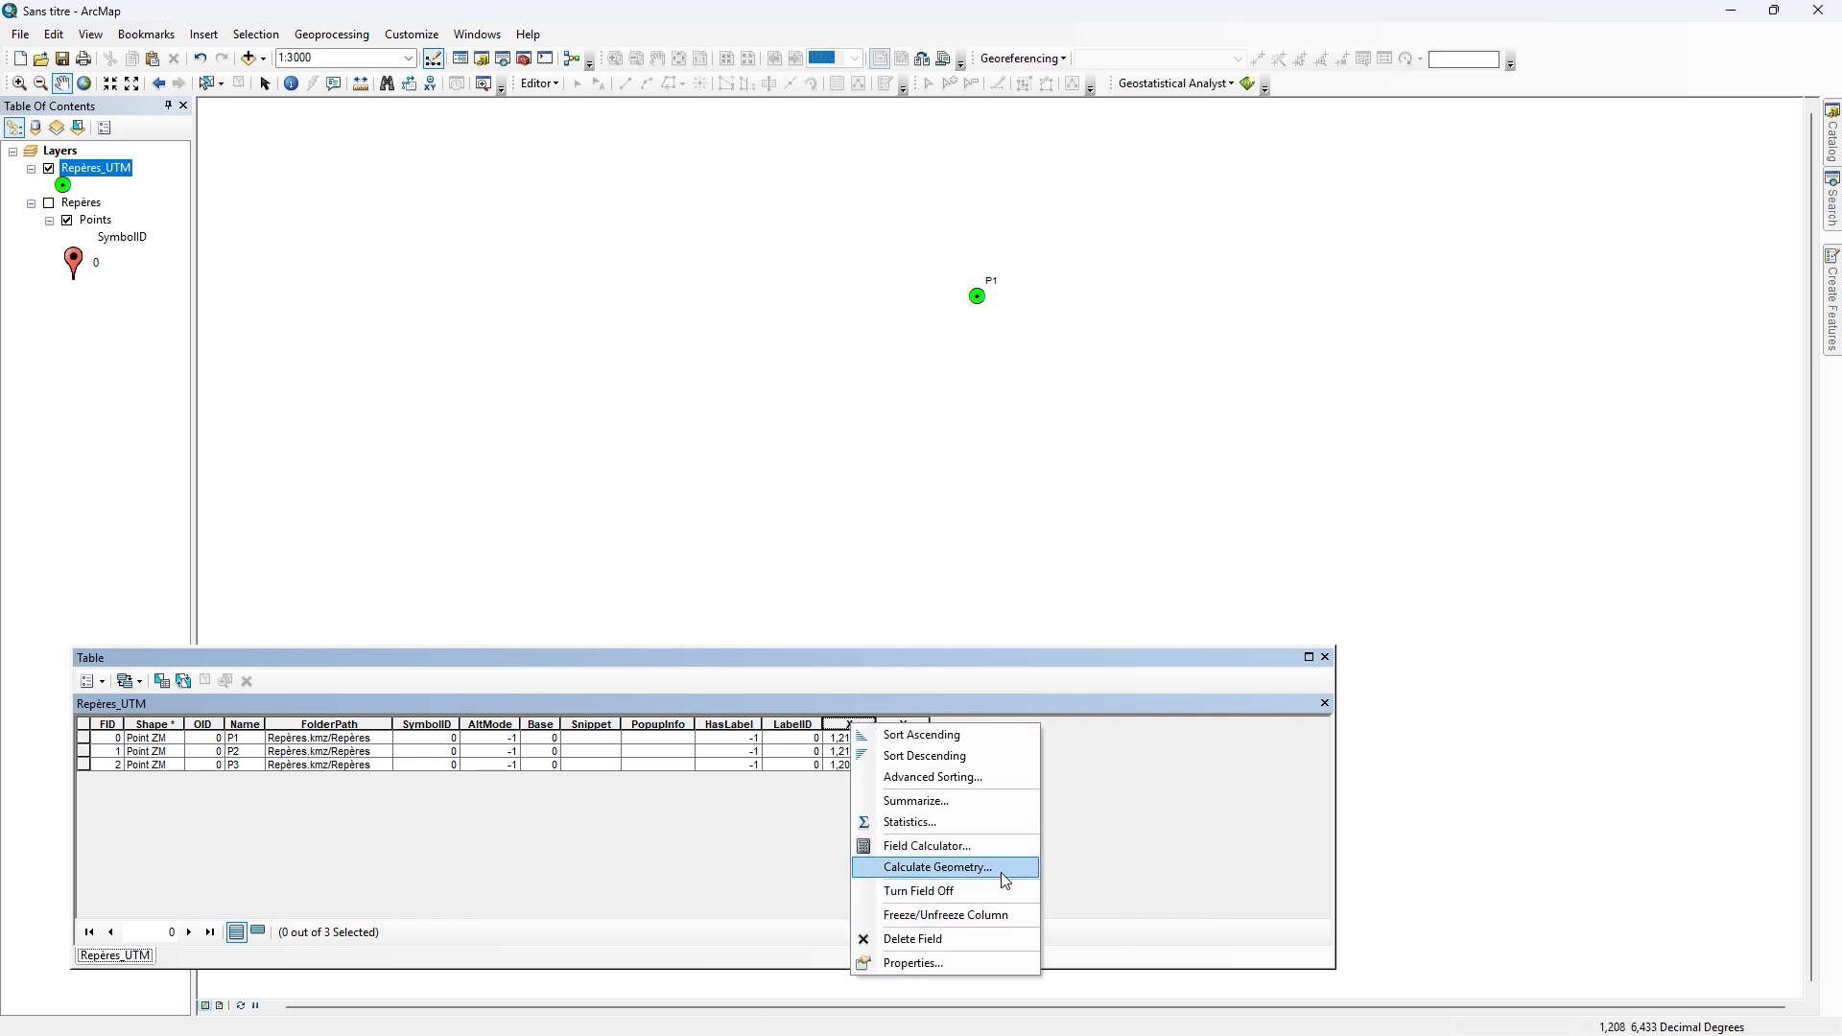
click(1002, 868)
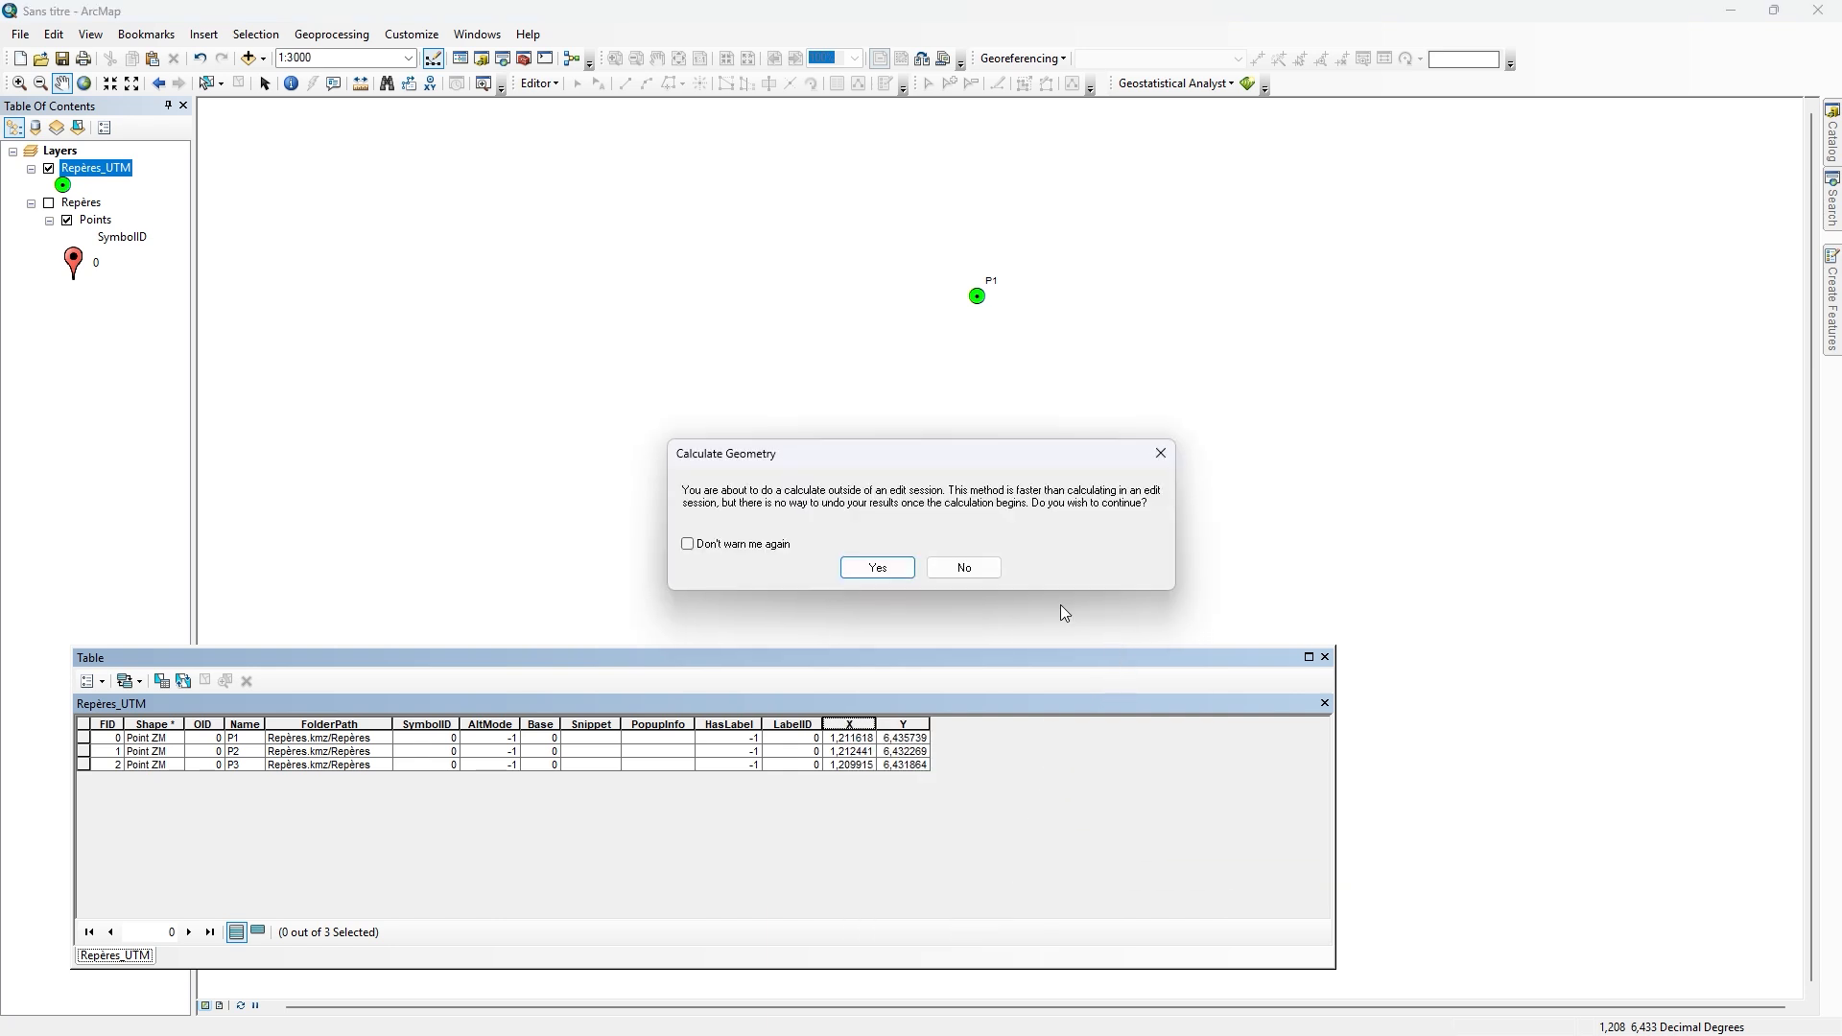
click(875, 573)
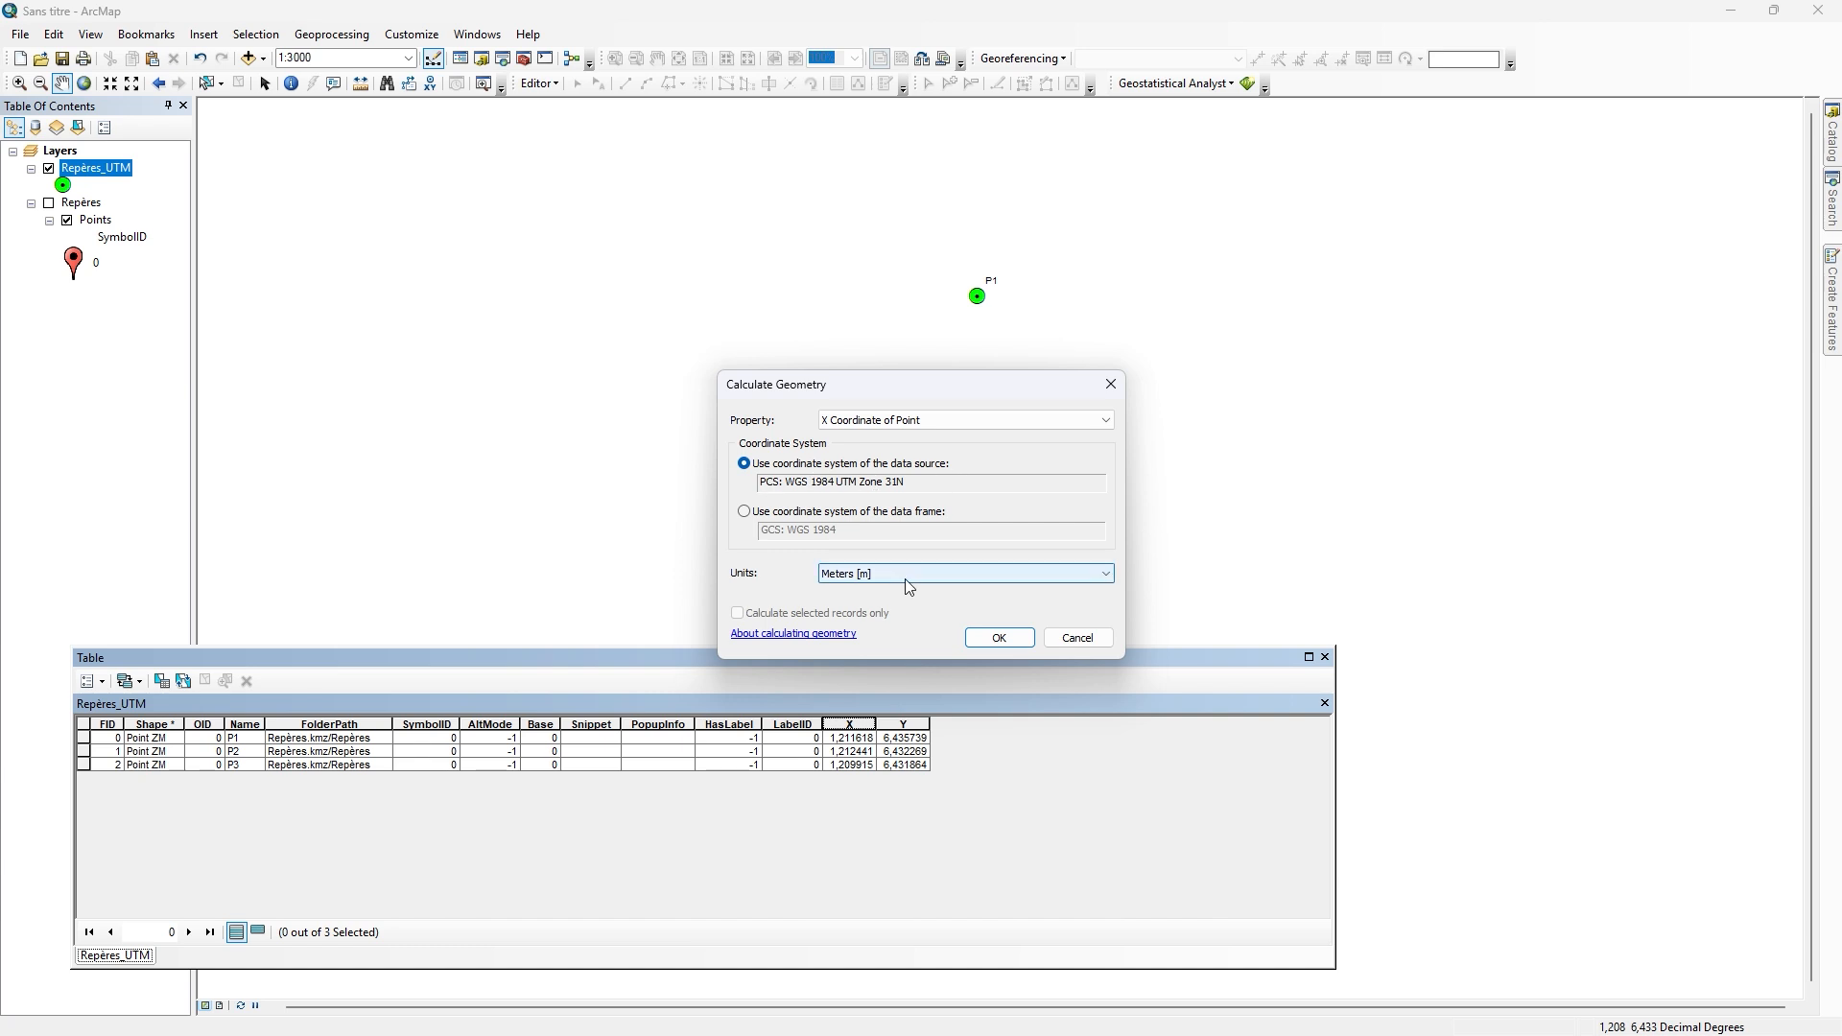
click(1077, 638)
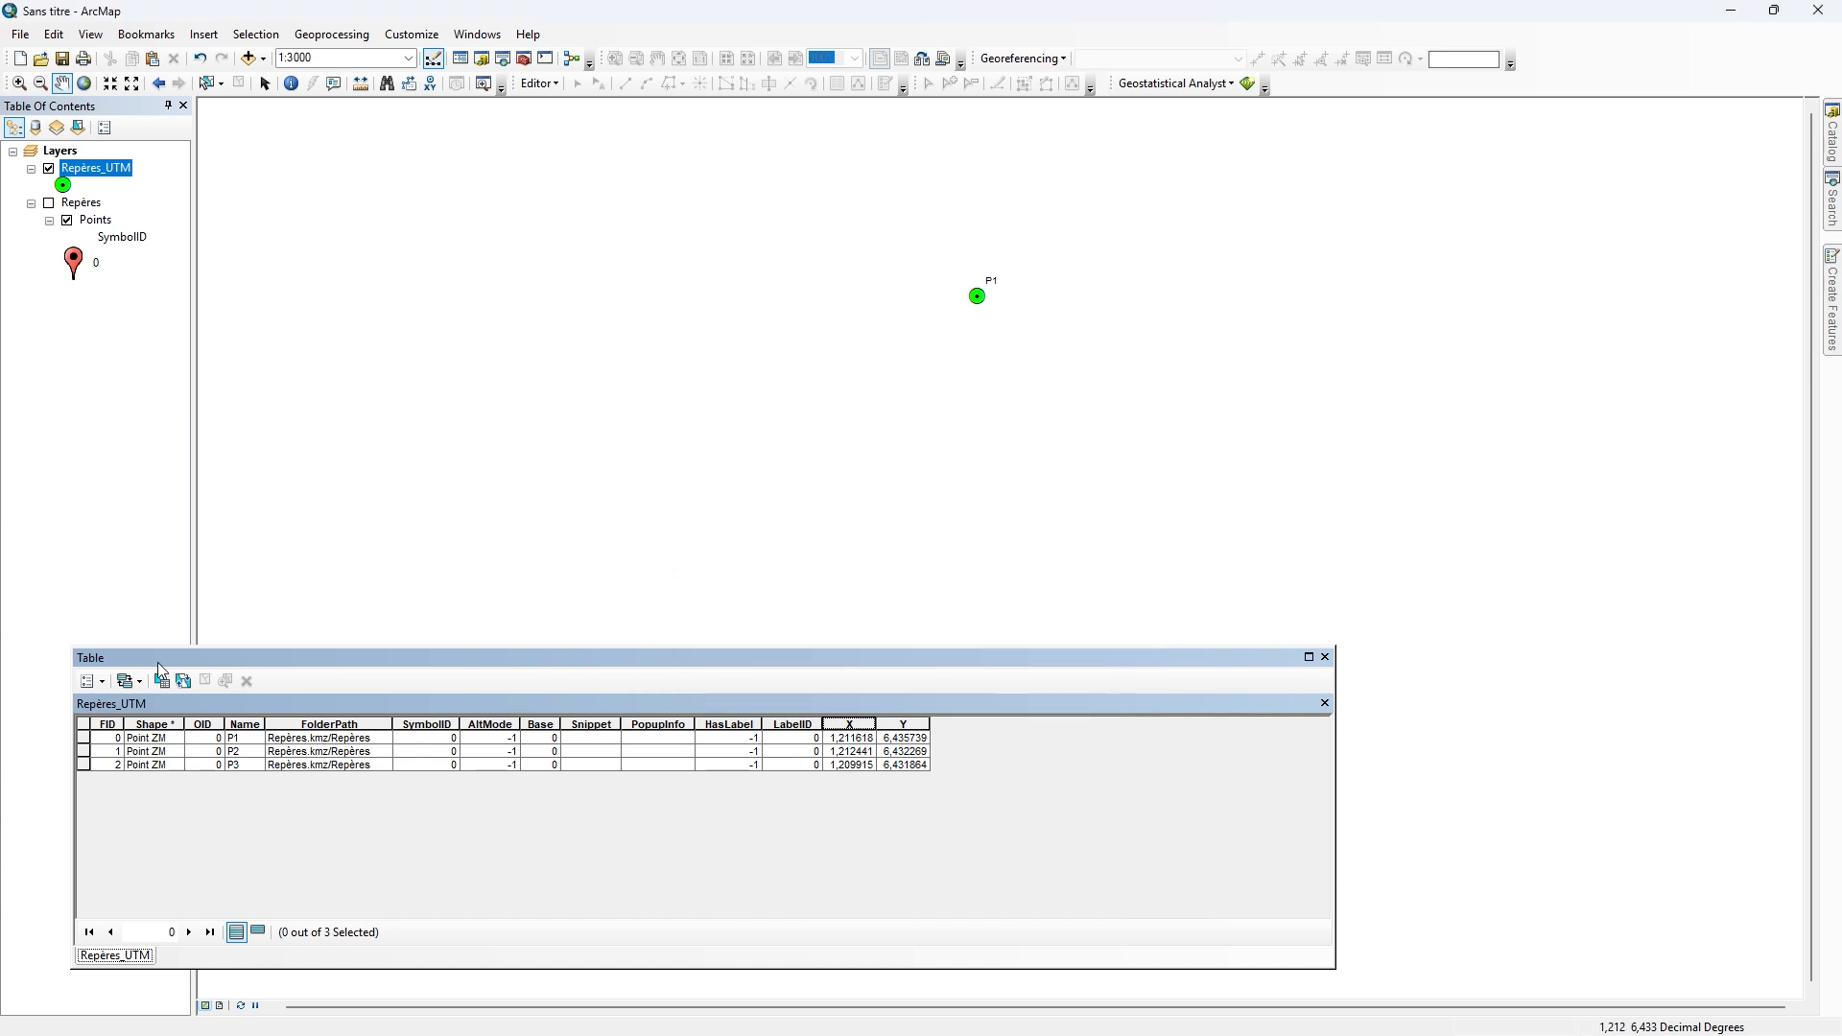
Step: Add a field named X_UTM of type Double to the Repères_UTM attribute table
click(87, 682)
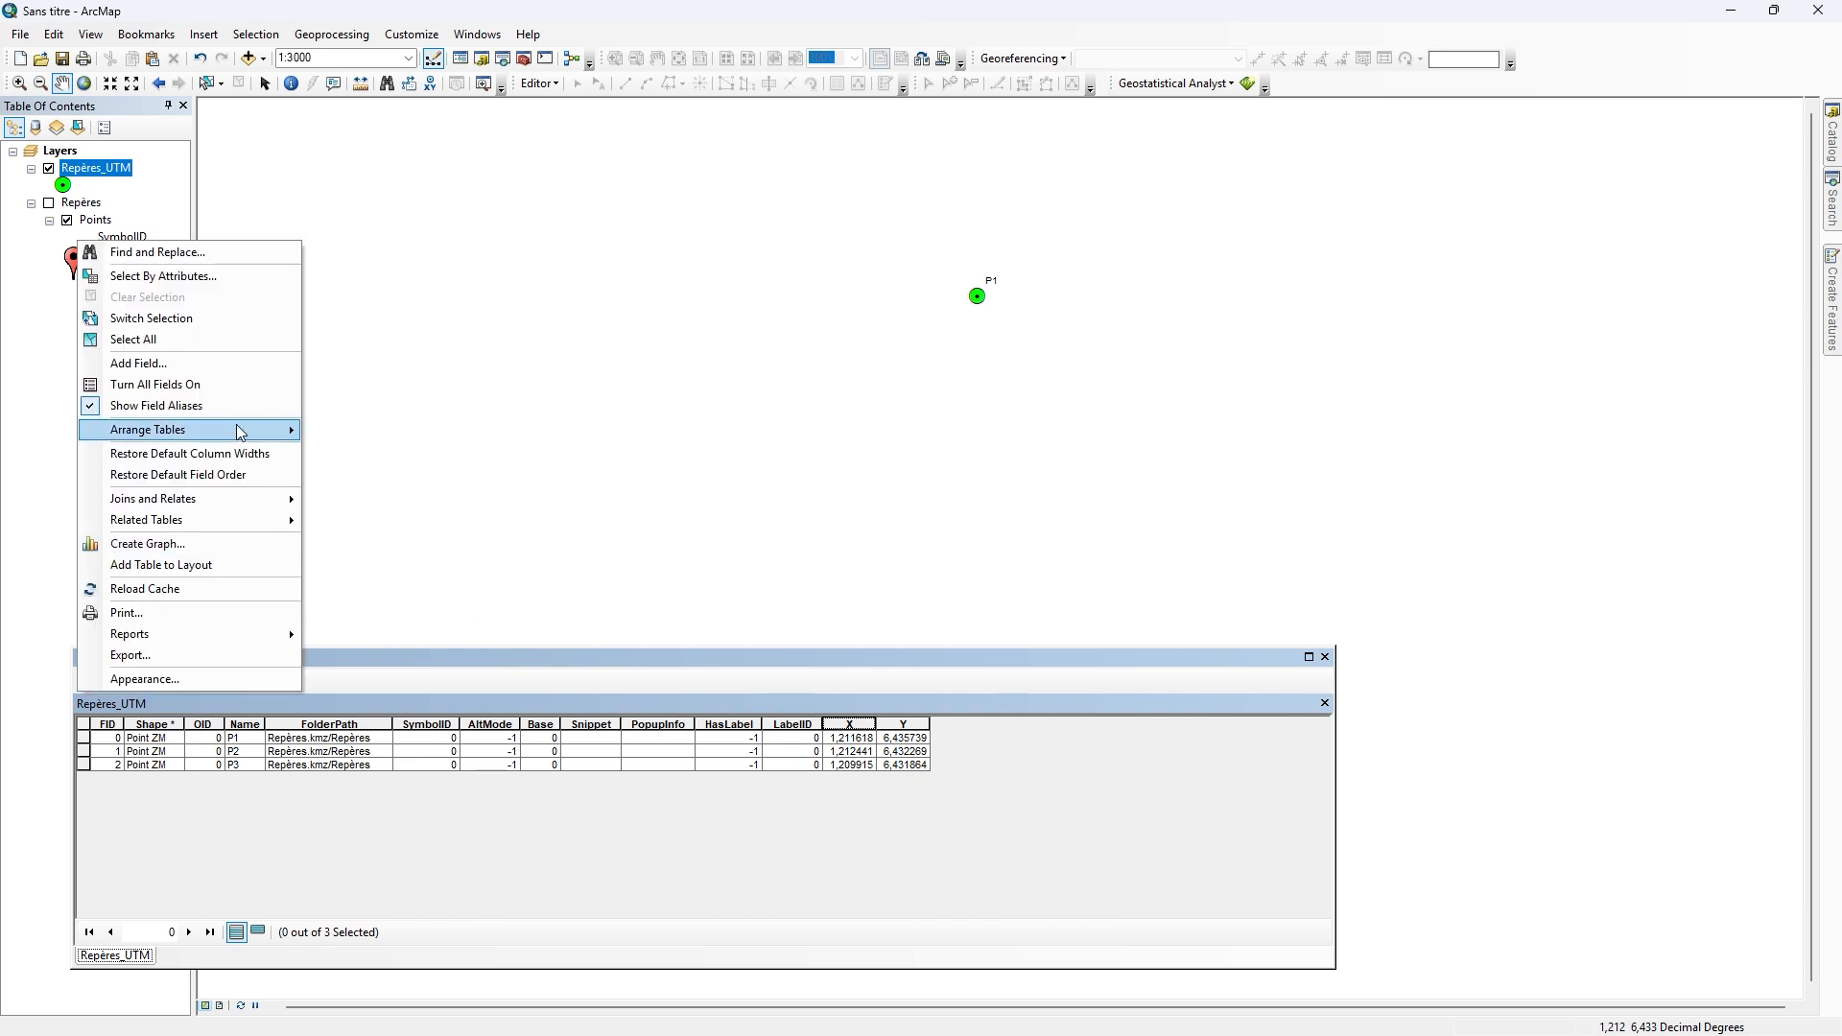
click(240, 364)
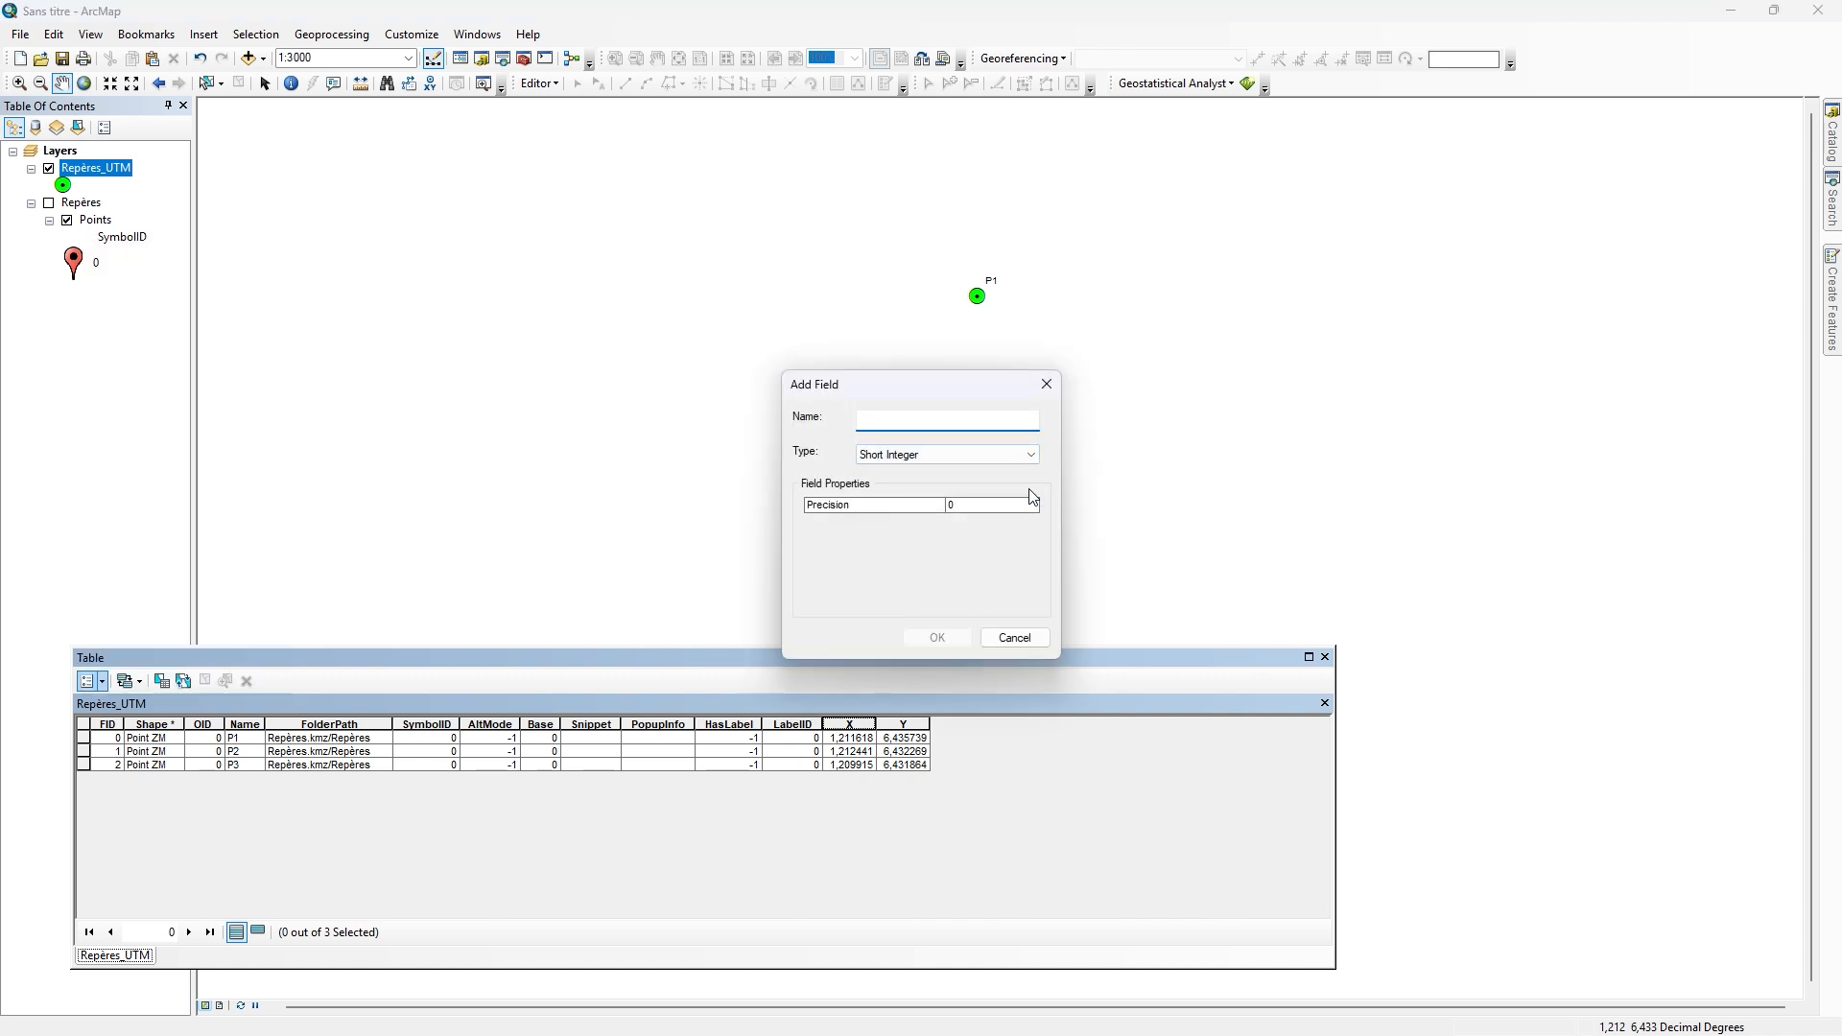
text(x_UTM)
click(978, 458)
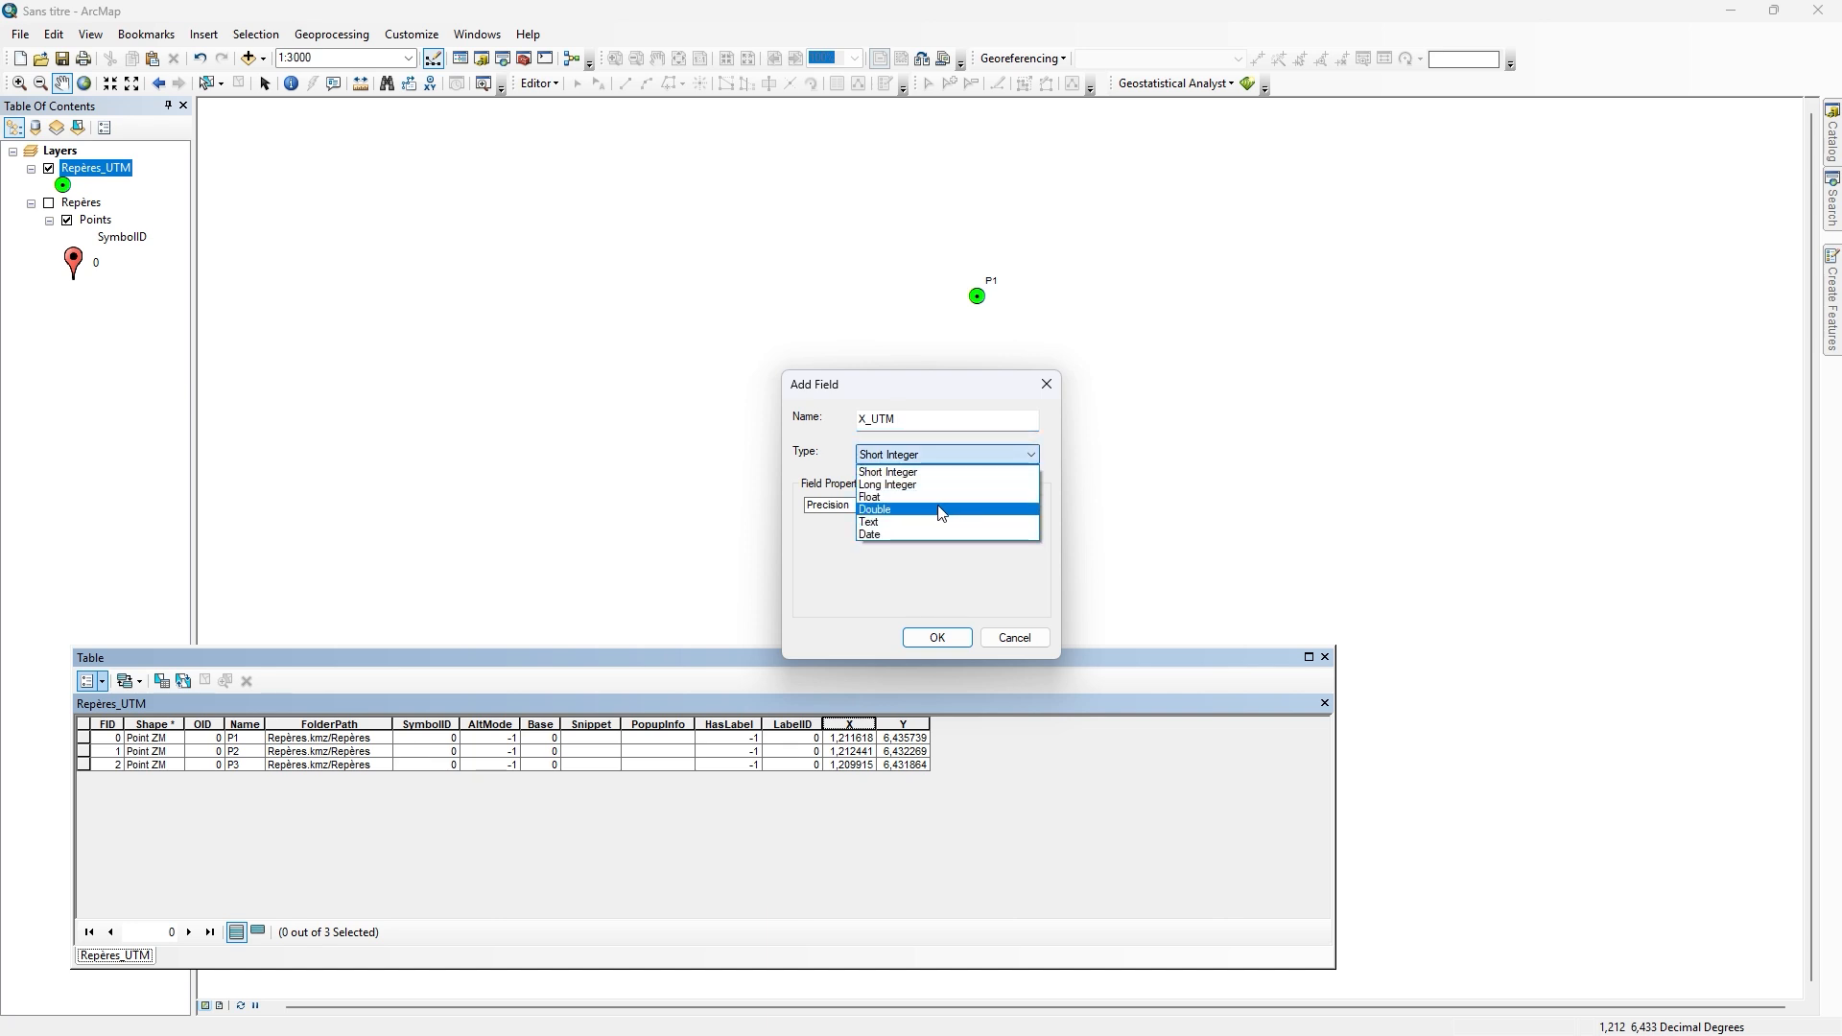
click(941, 509)
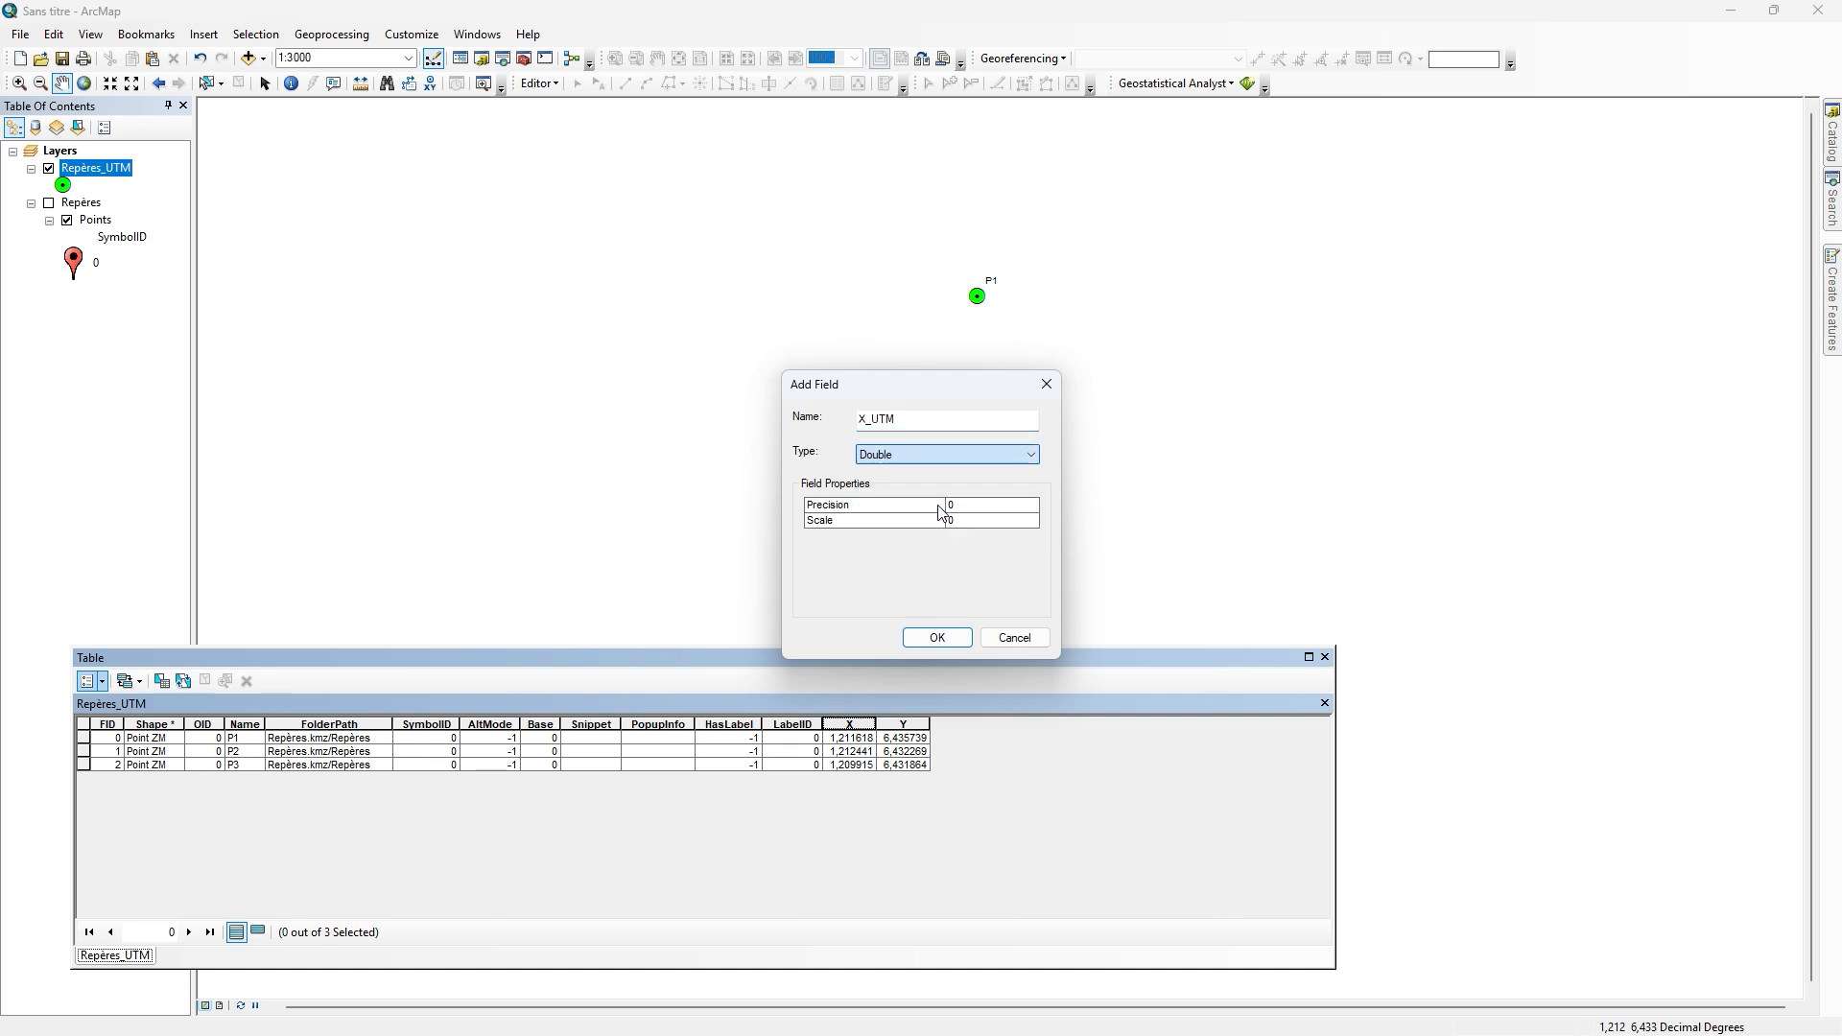
click(937, 638)
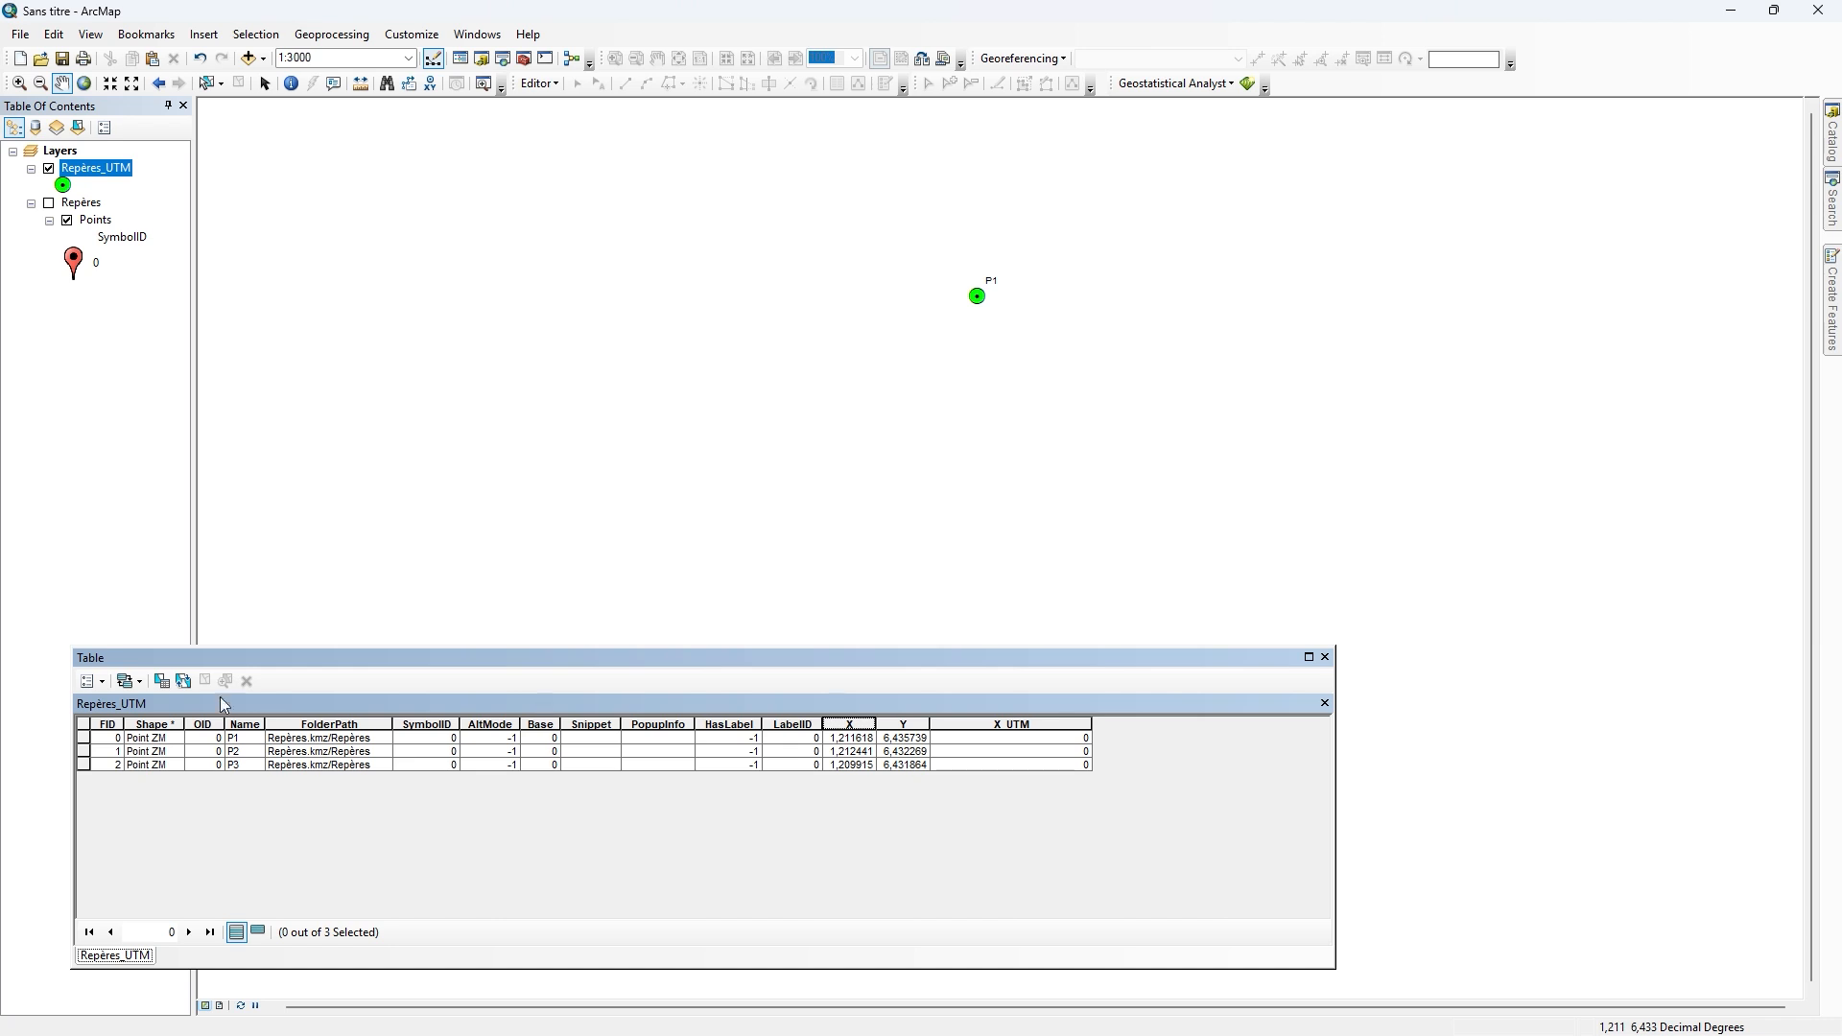
Step: Add a field named Y_UTM of type Double to the Repères_UTM attribute table
click(88, 683)
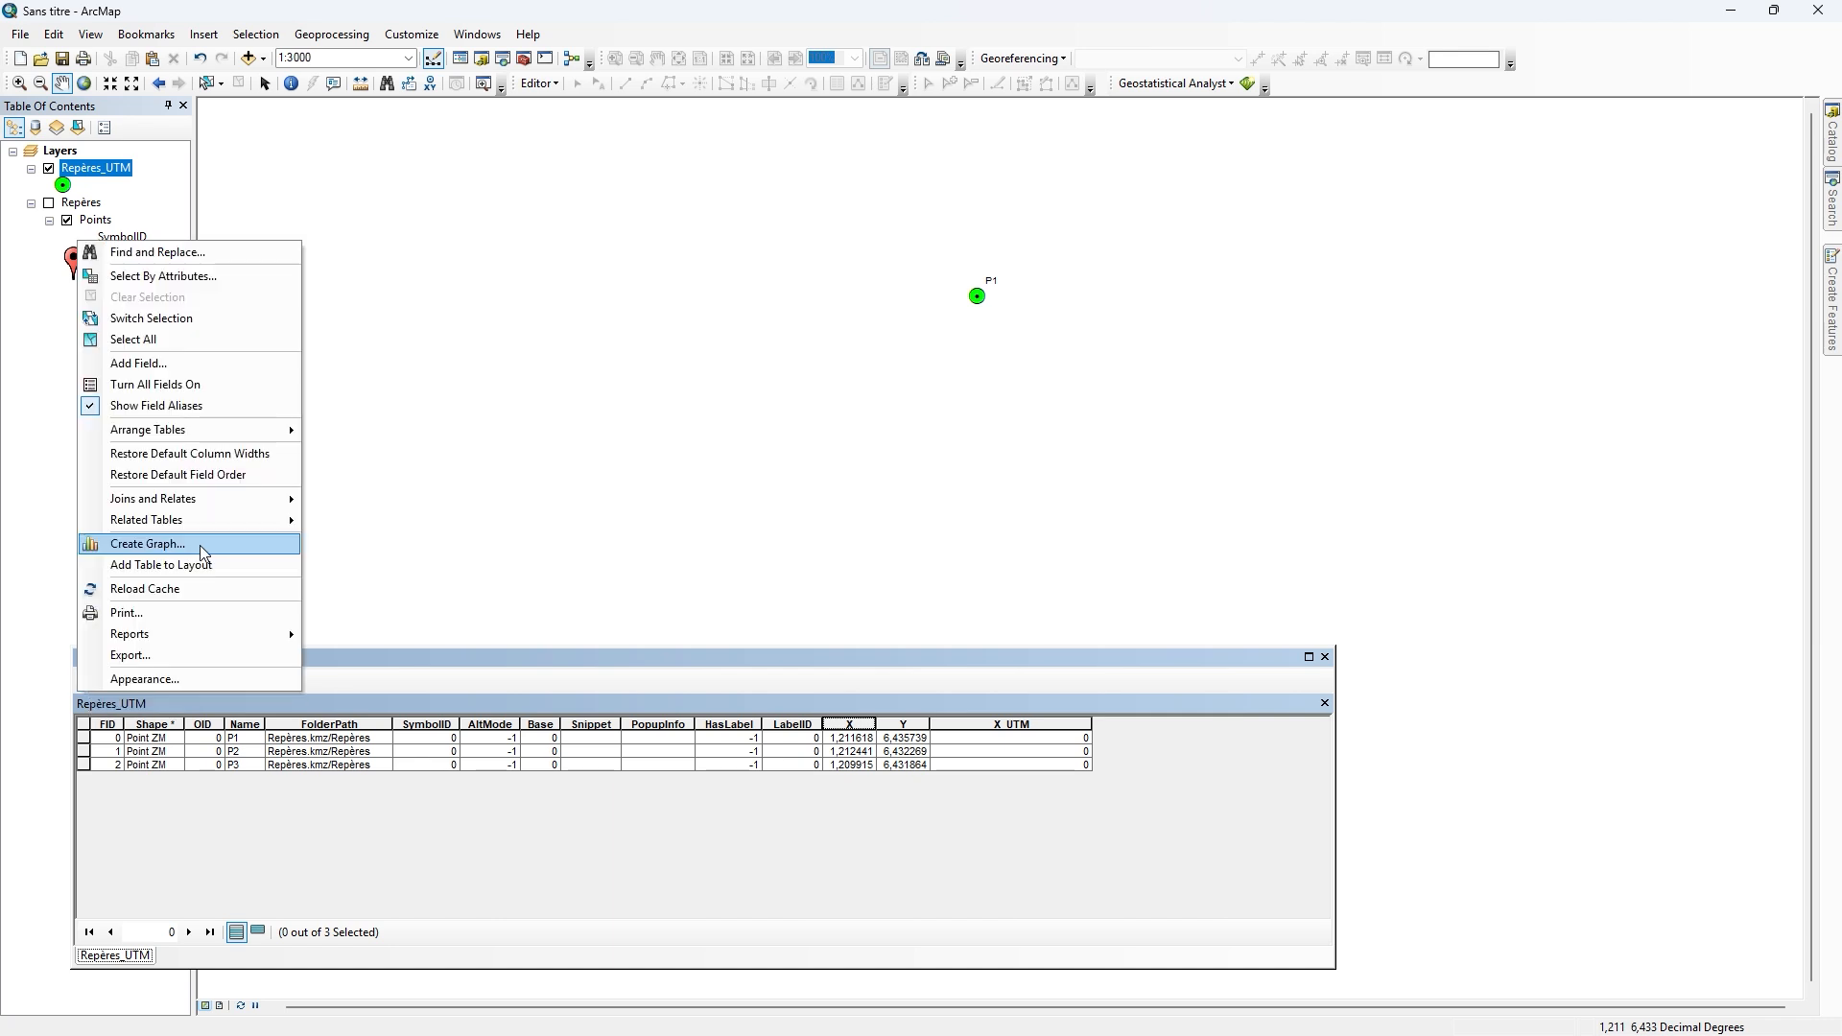
click(238, 366)
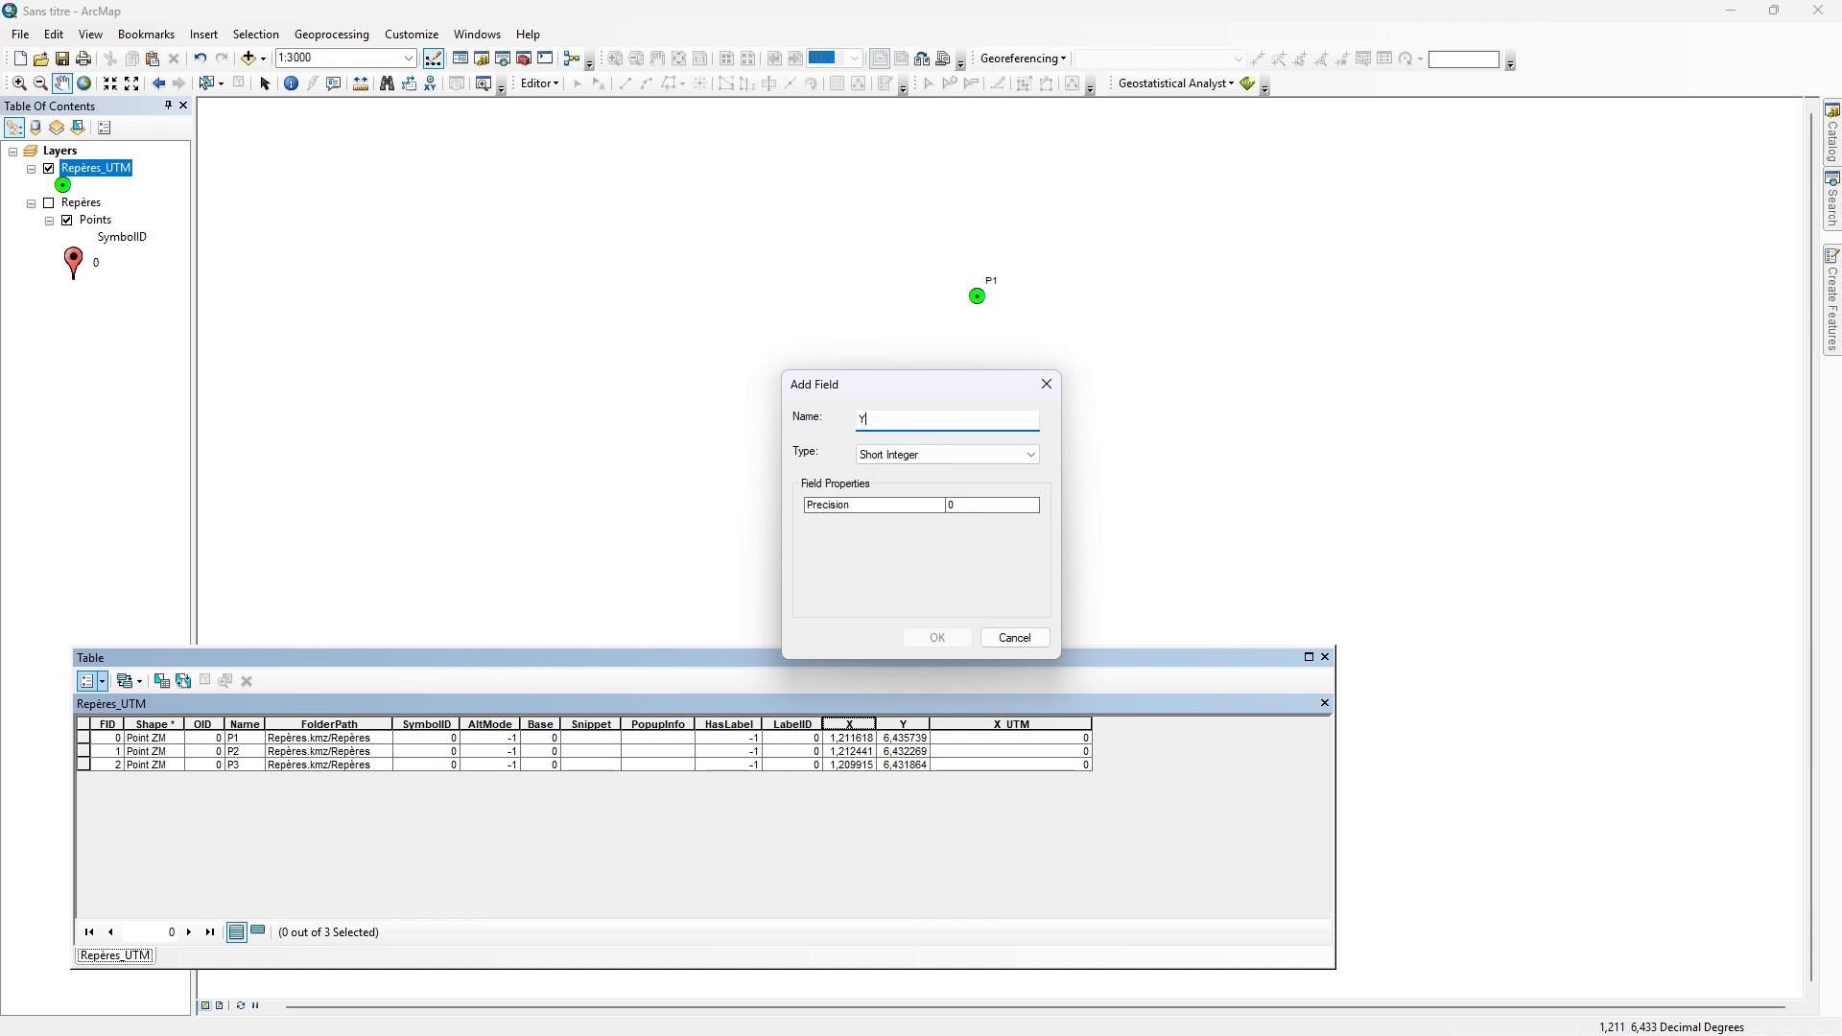
text(Y)
click(1001, 455)
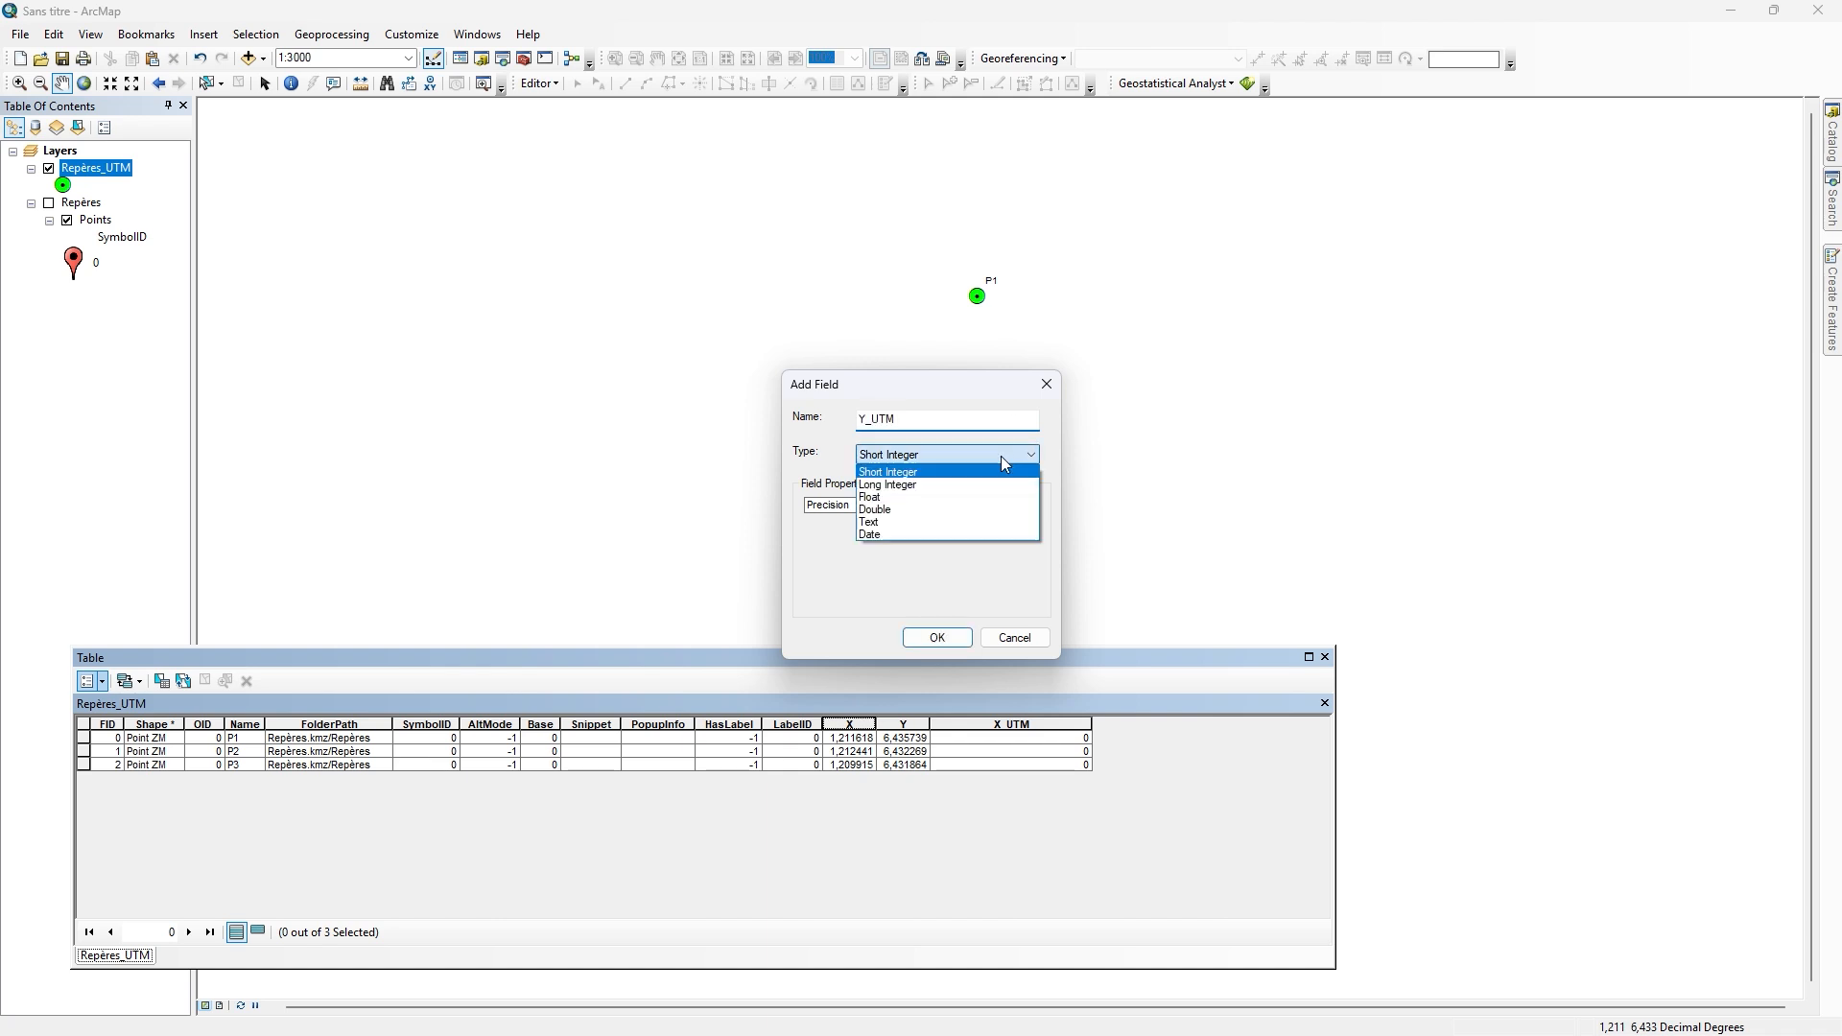
click(964, 509)
click(948, 637)
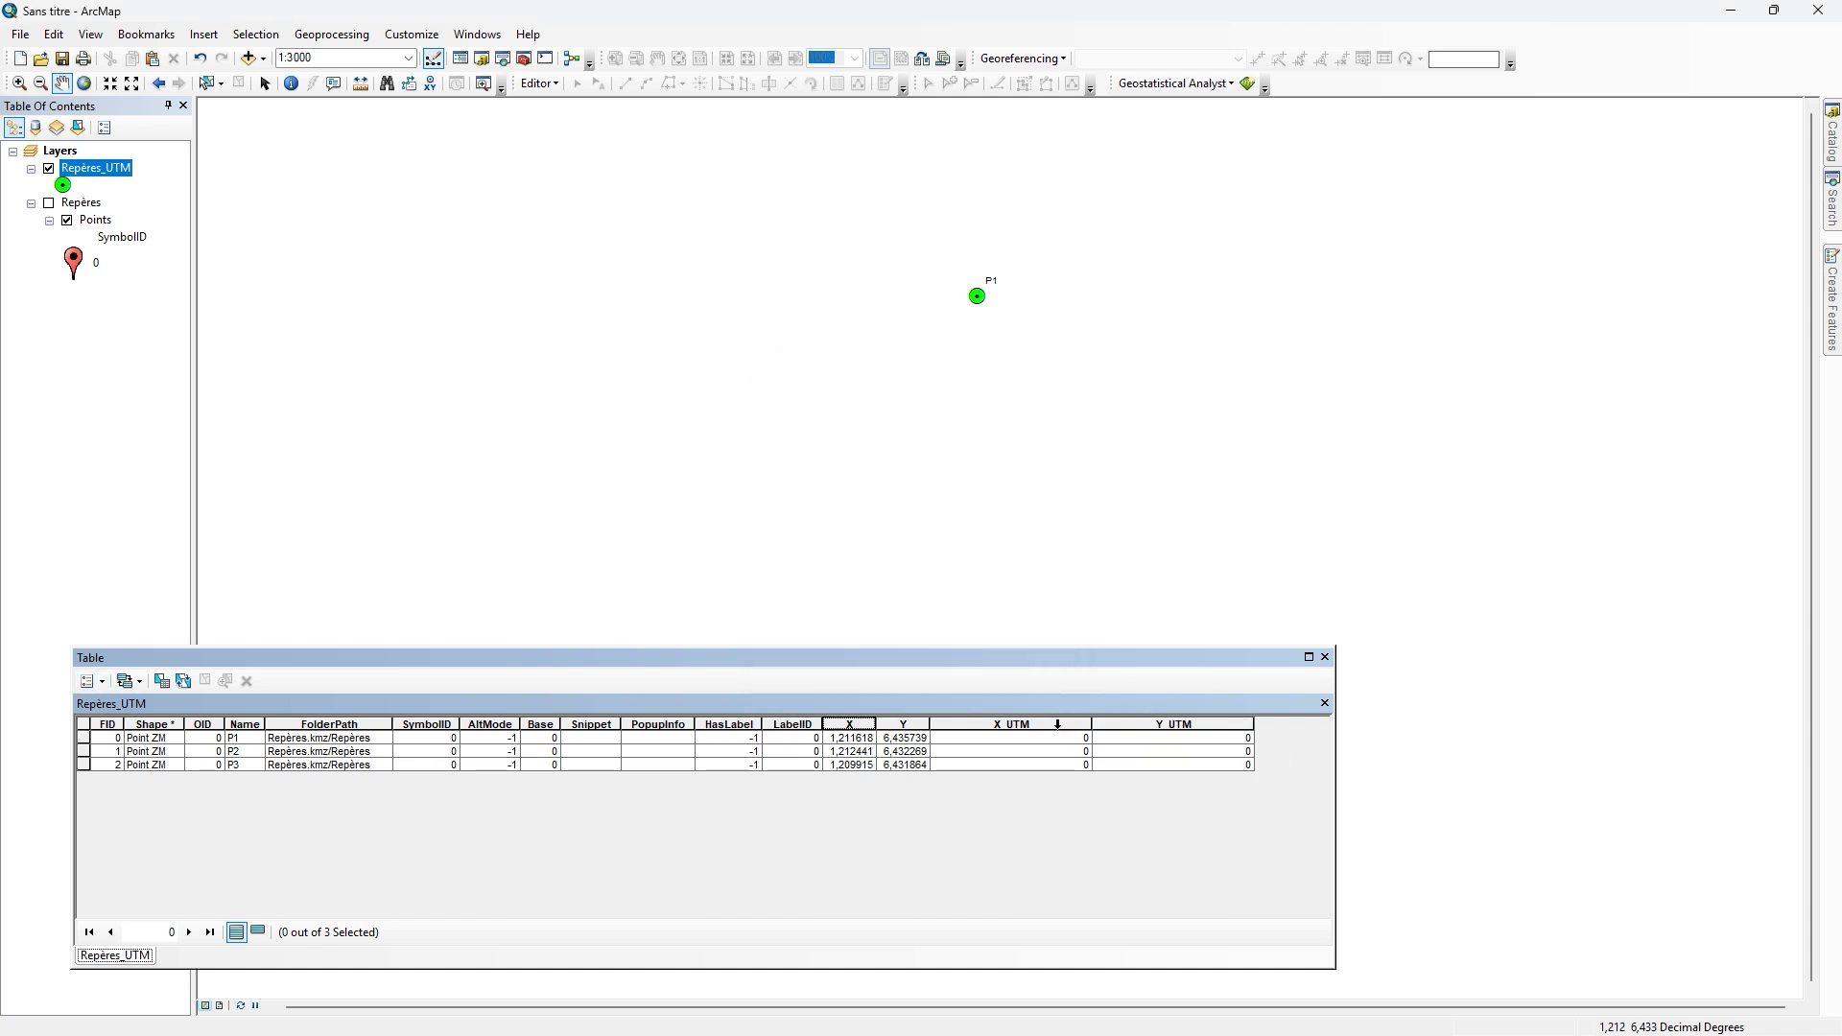
Step: Calculate the X_UTM field as the X coordinate of each point in meters, using the data source's WGS 1984 UTM Zone 31N coordinate system
click(1057, 725)
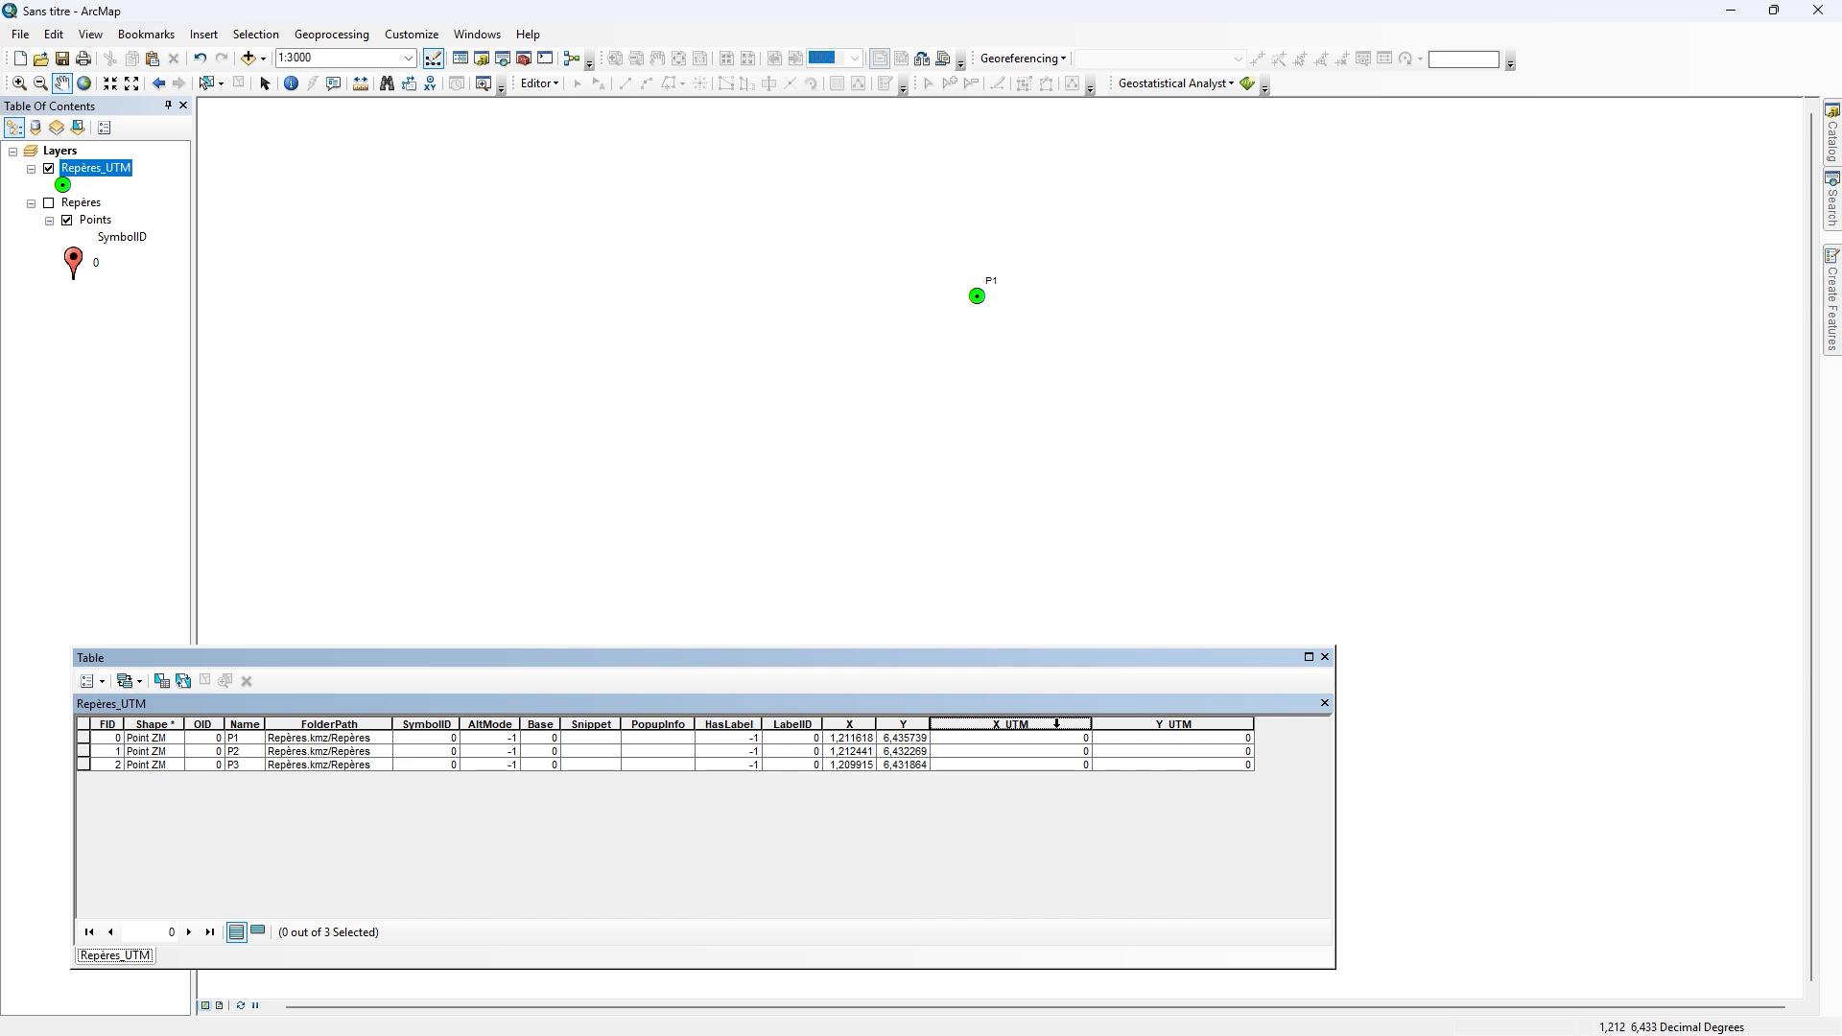
right_click(1056, 725)
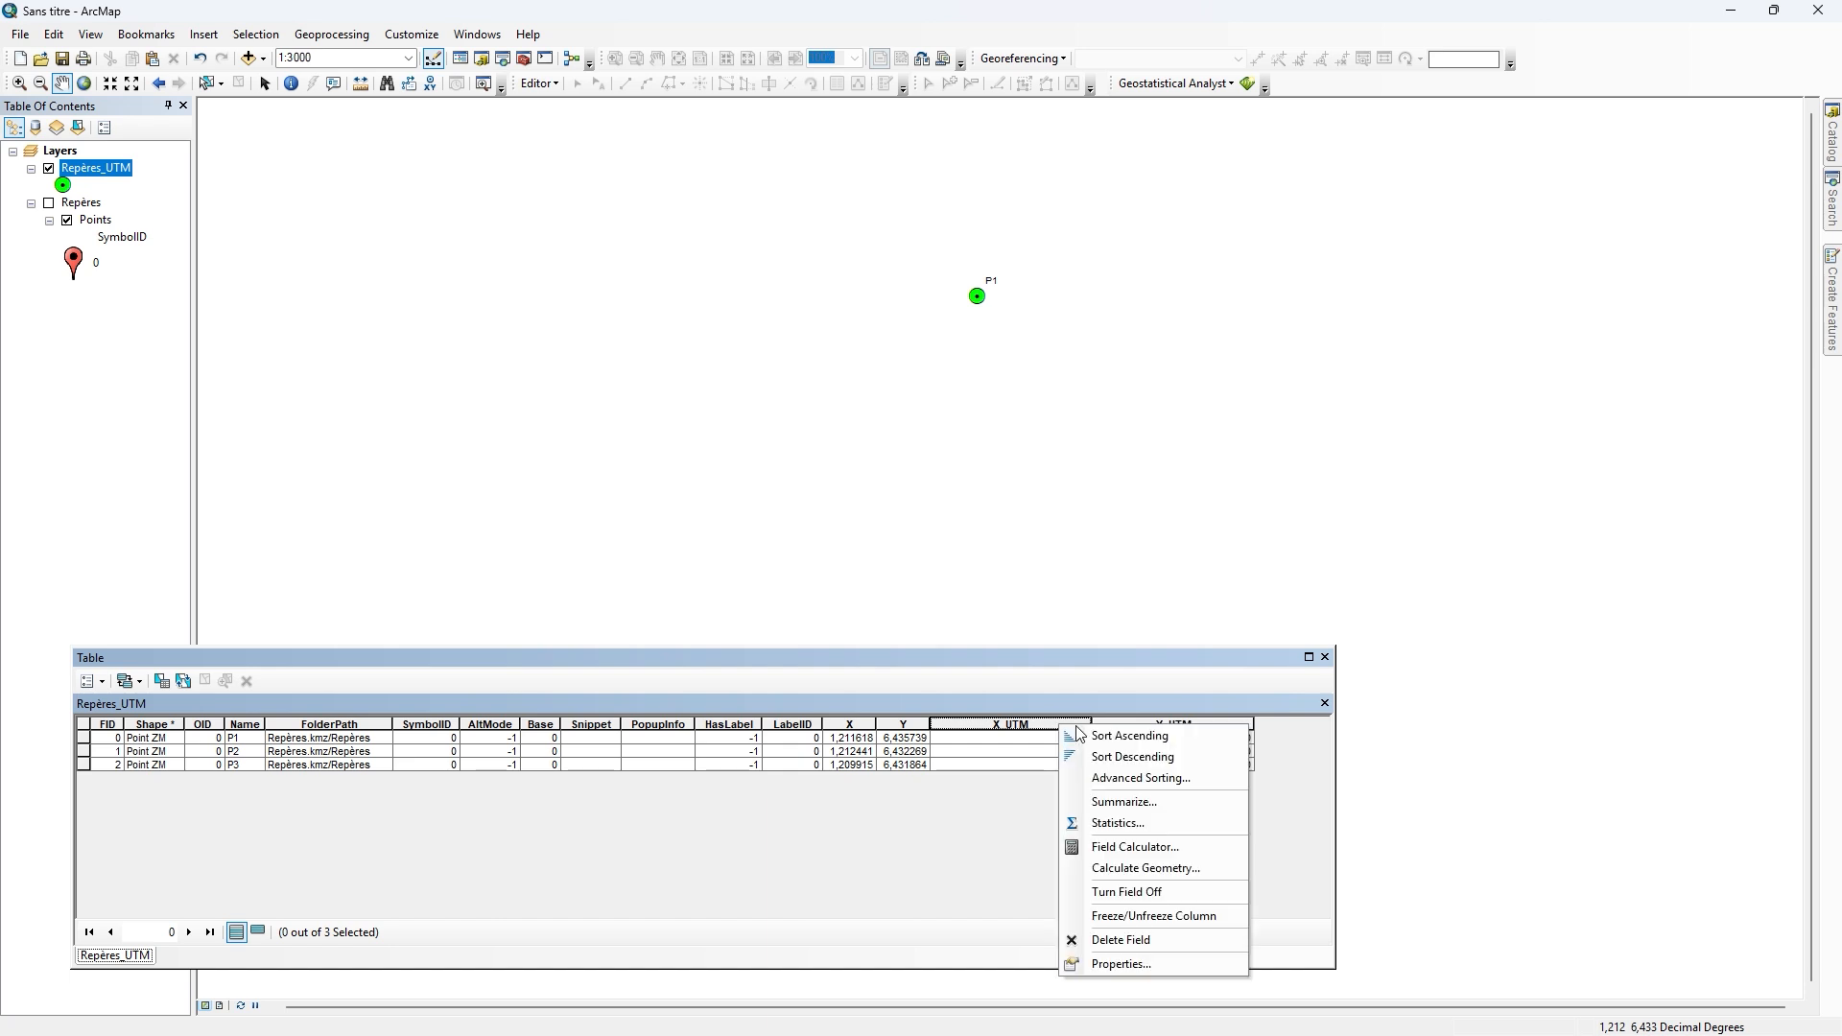
click(1225, 875)
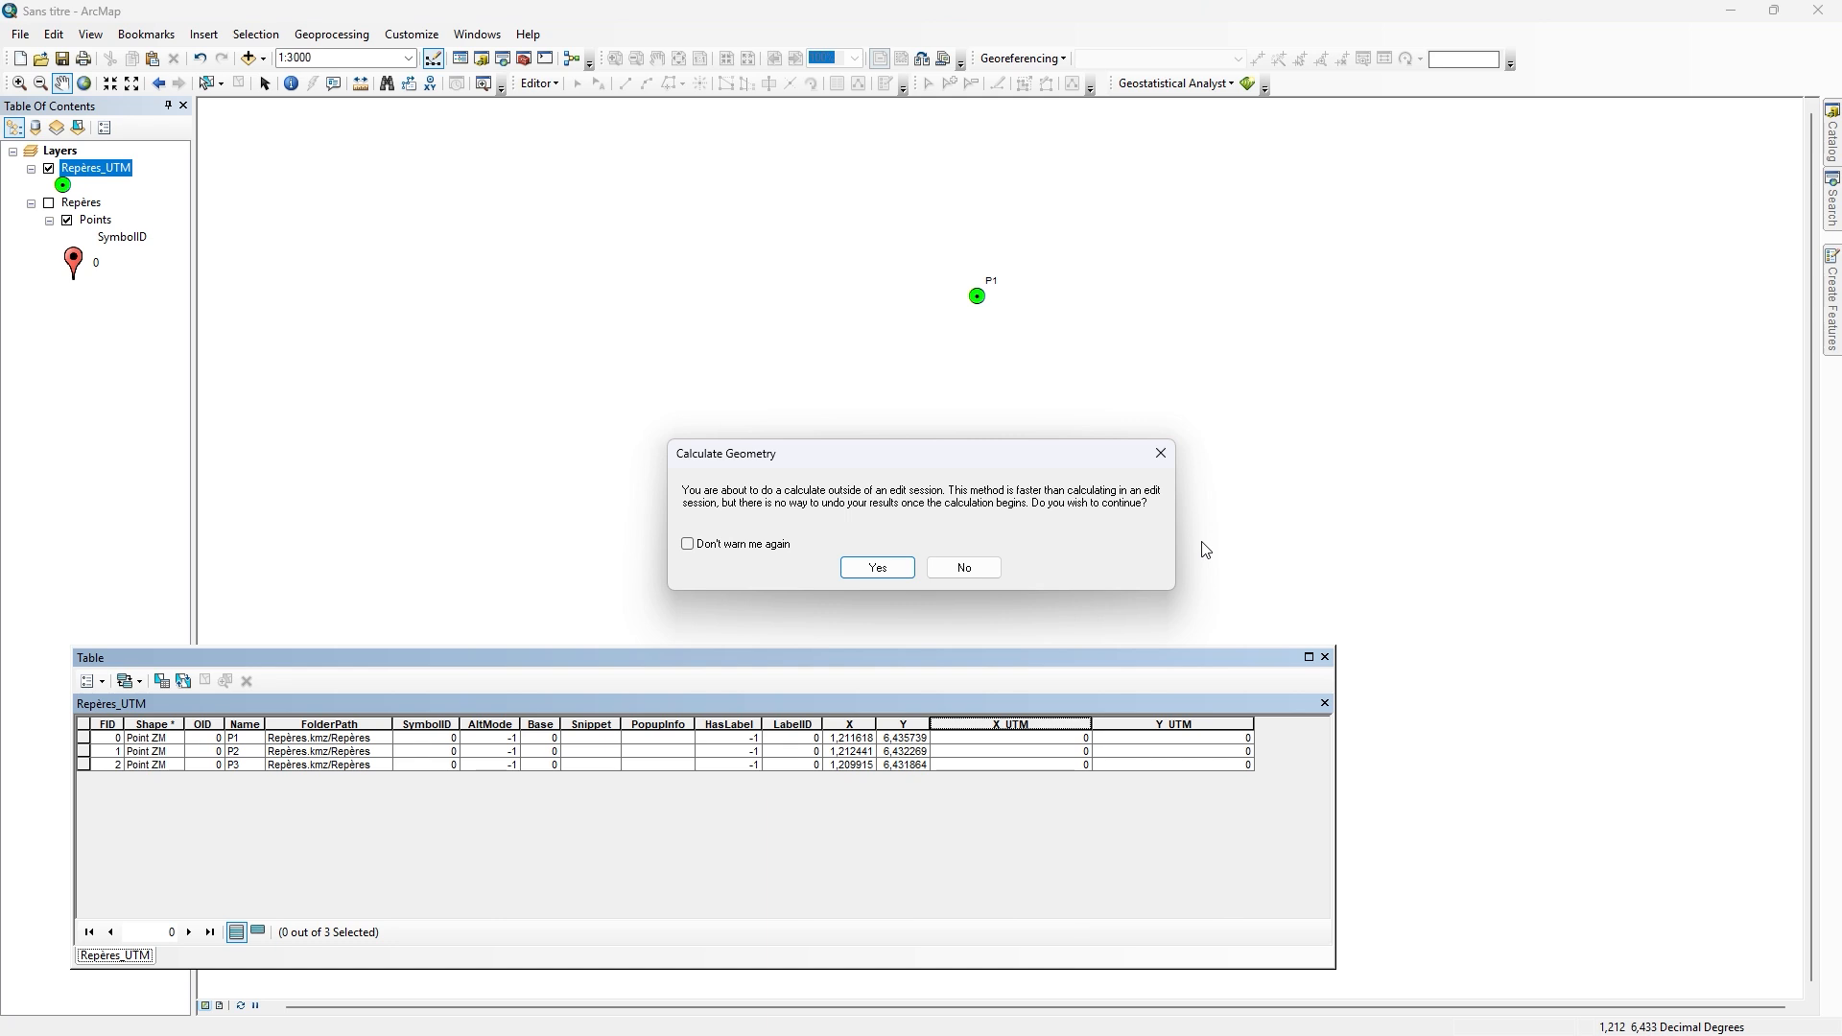
click(877, 568)
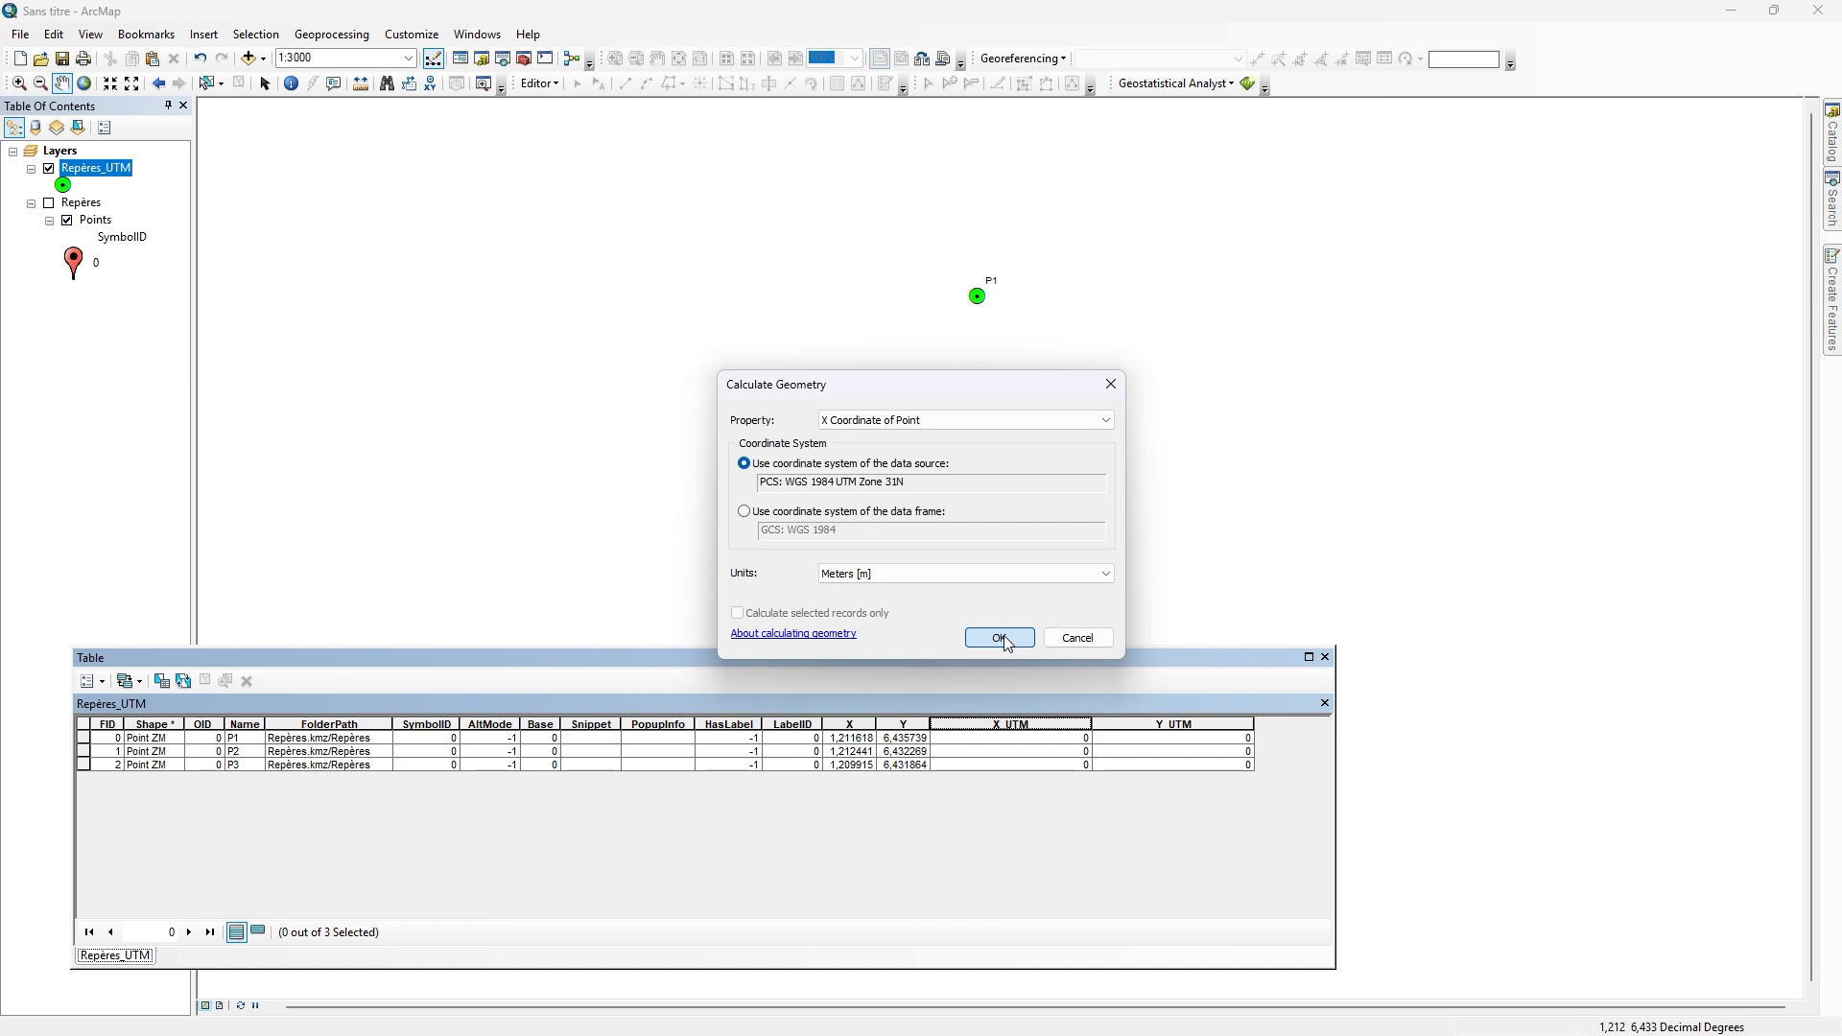
click(1003, 640)
click(888, 564)
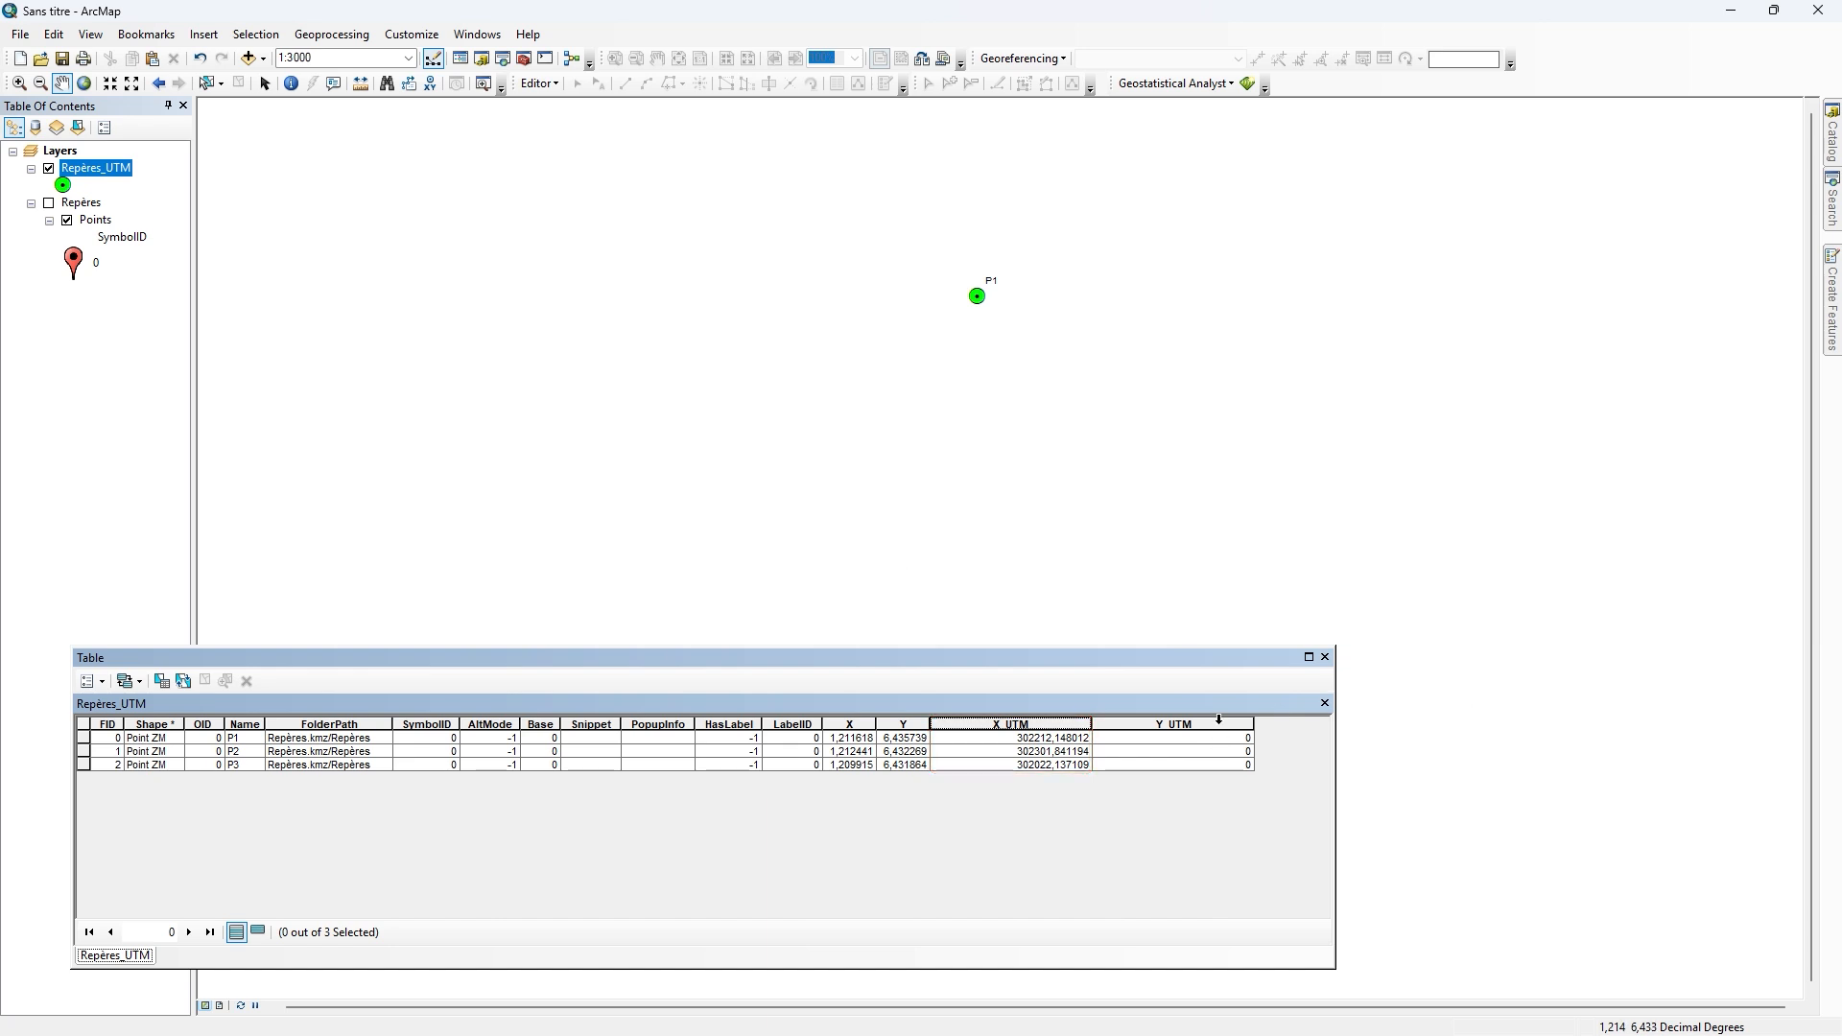
Step: Calculate the Y_UTM field as the Y coordinate of each point in meters, using the data source's coordinate system
click(1218, 722)
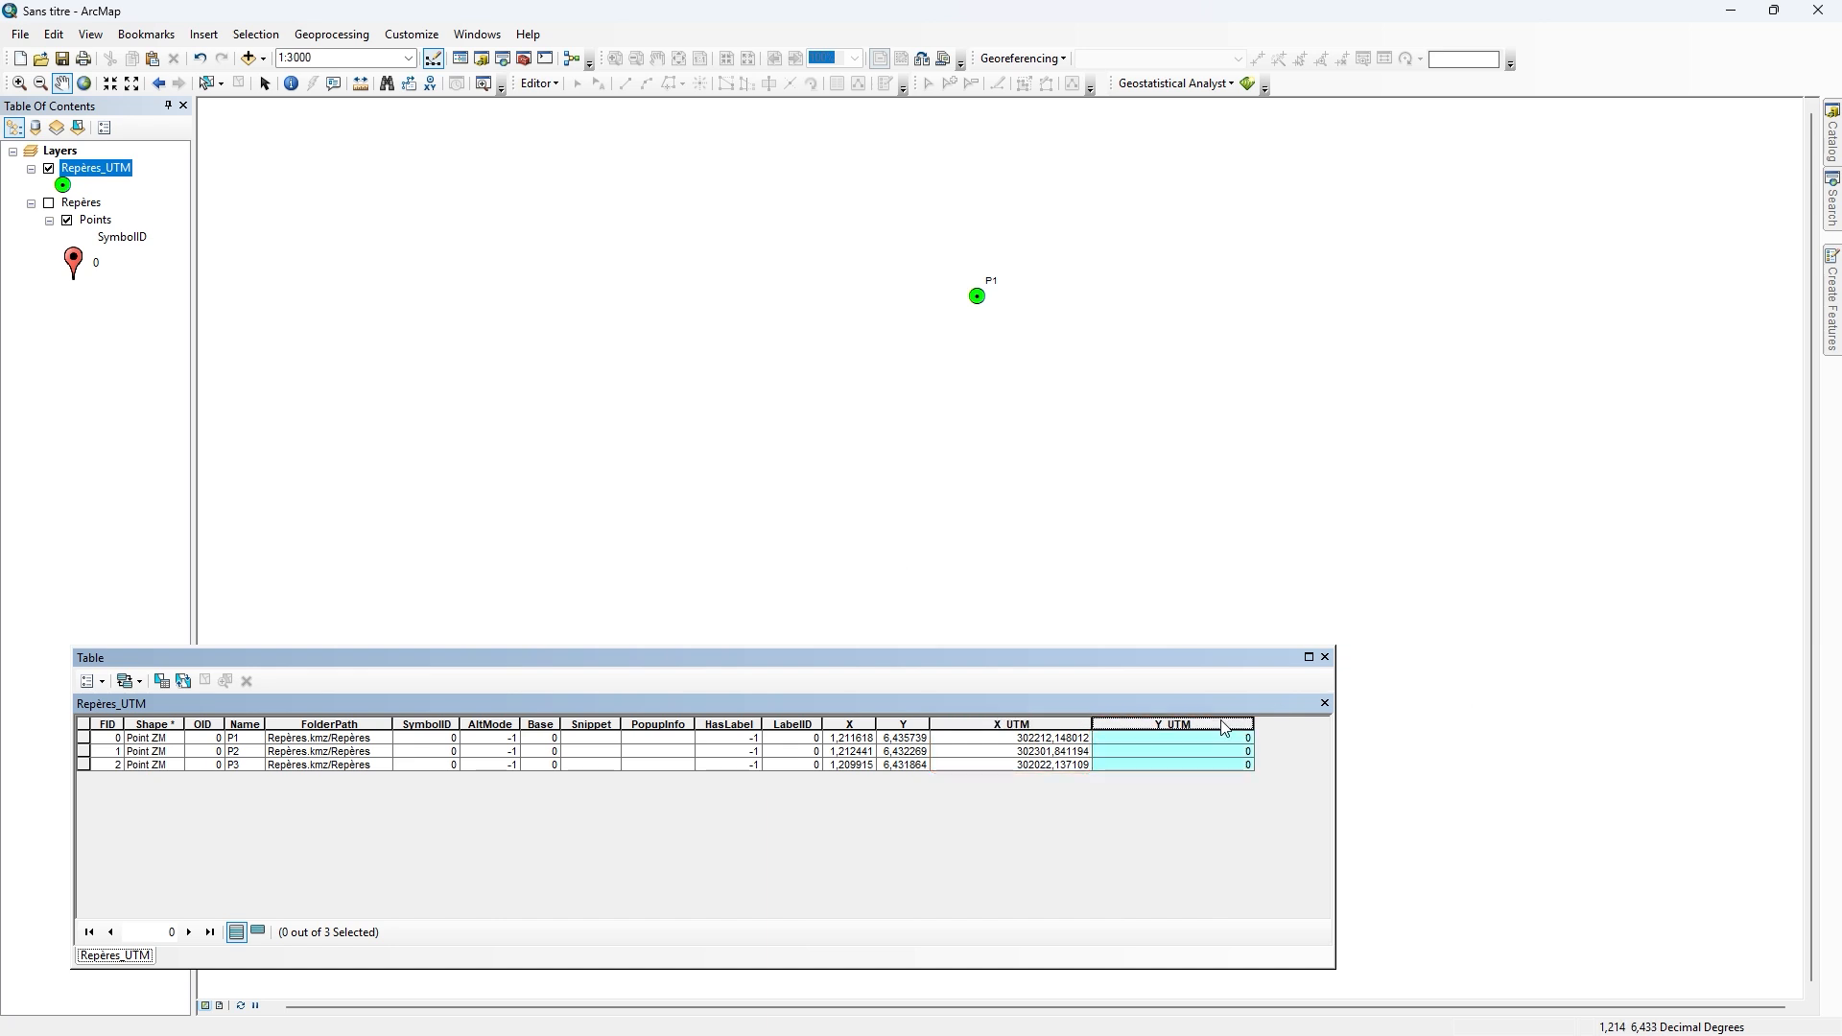
right_click(1220, 722)
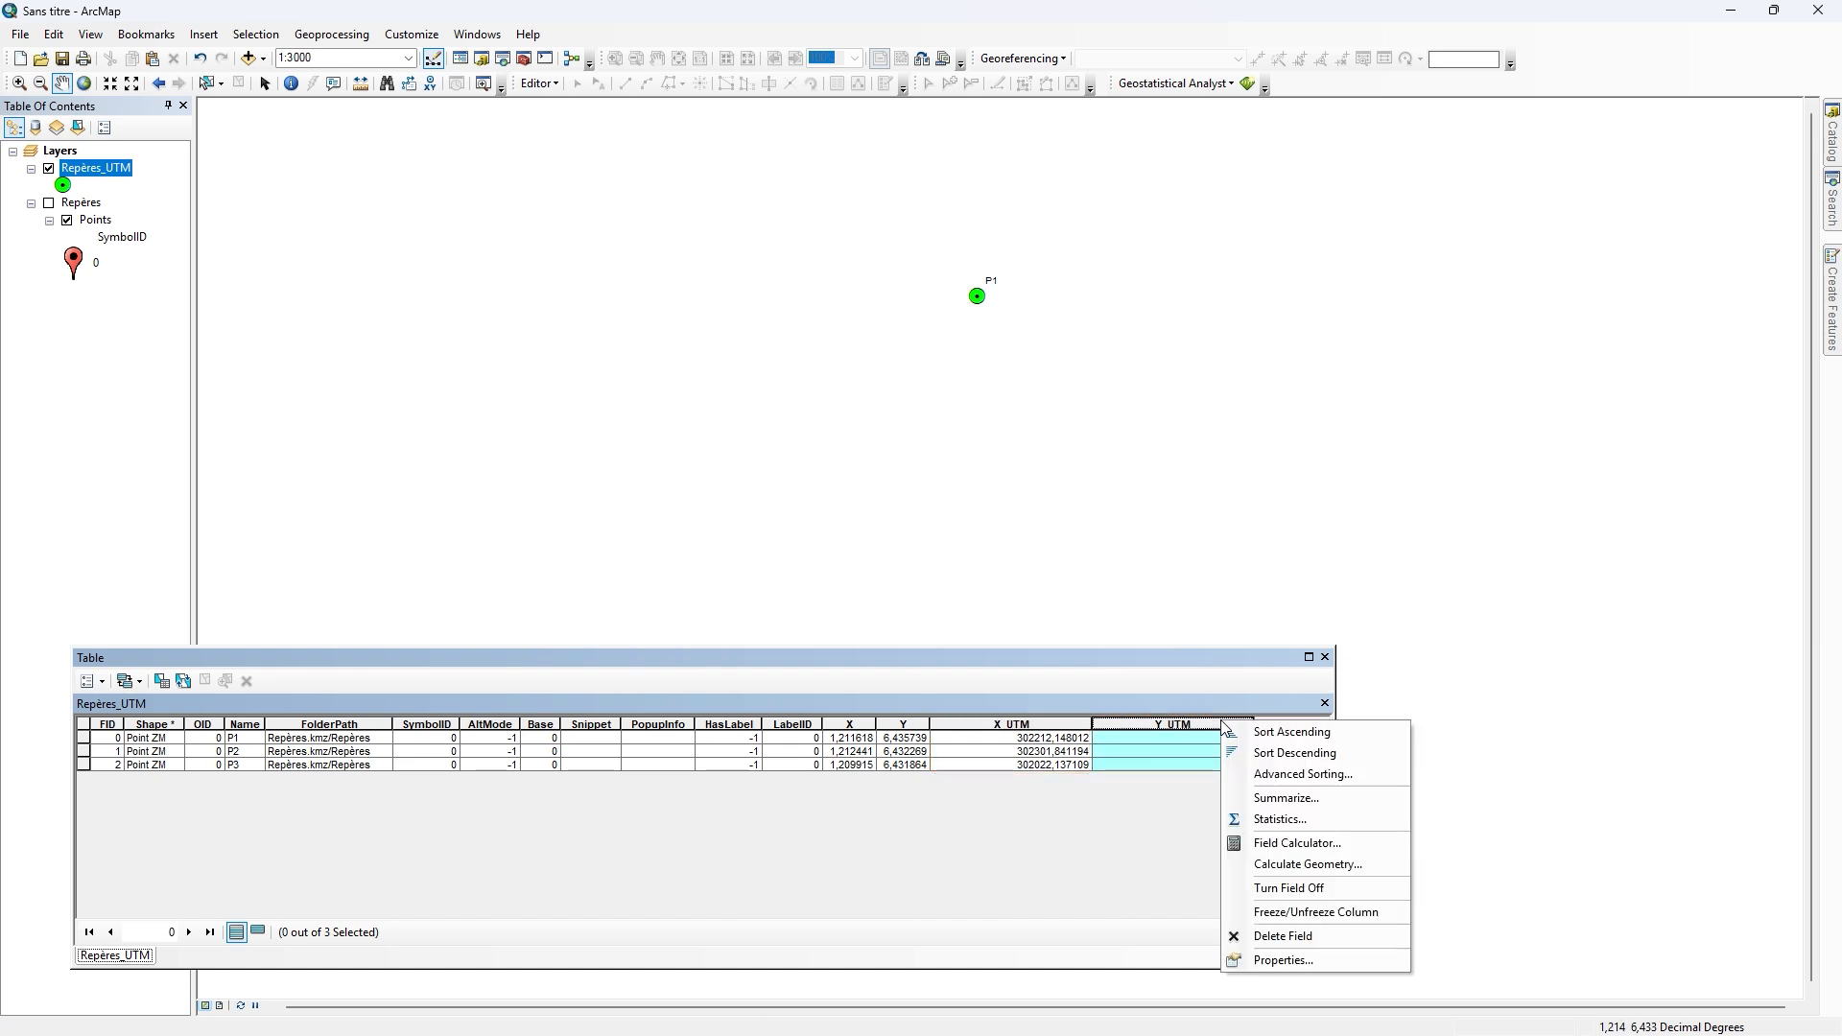
click(1362, 863)
click(897, 568)
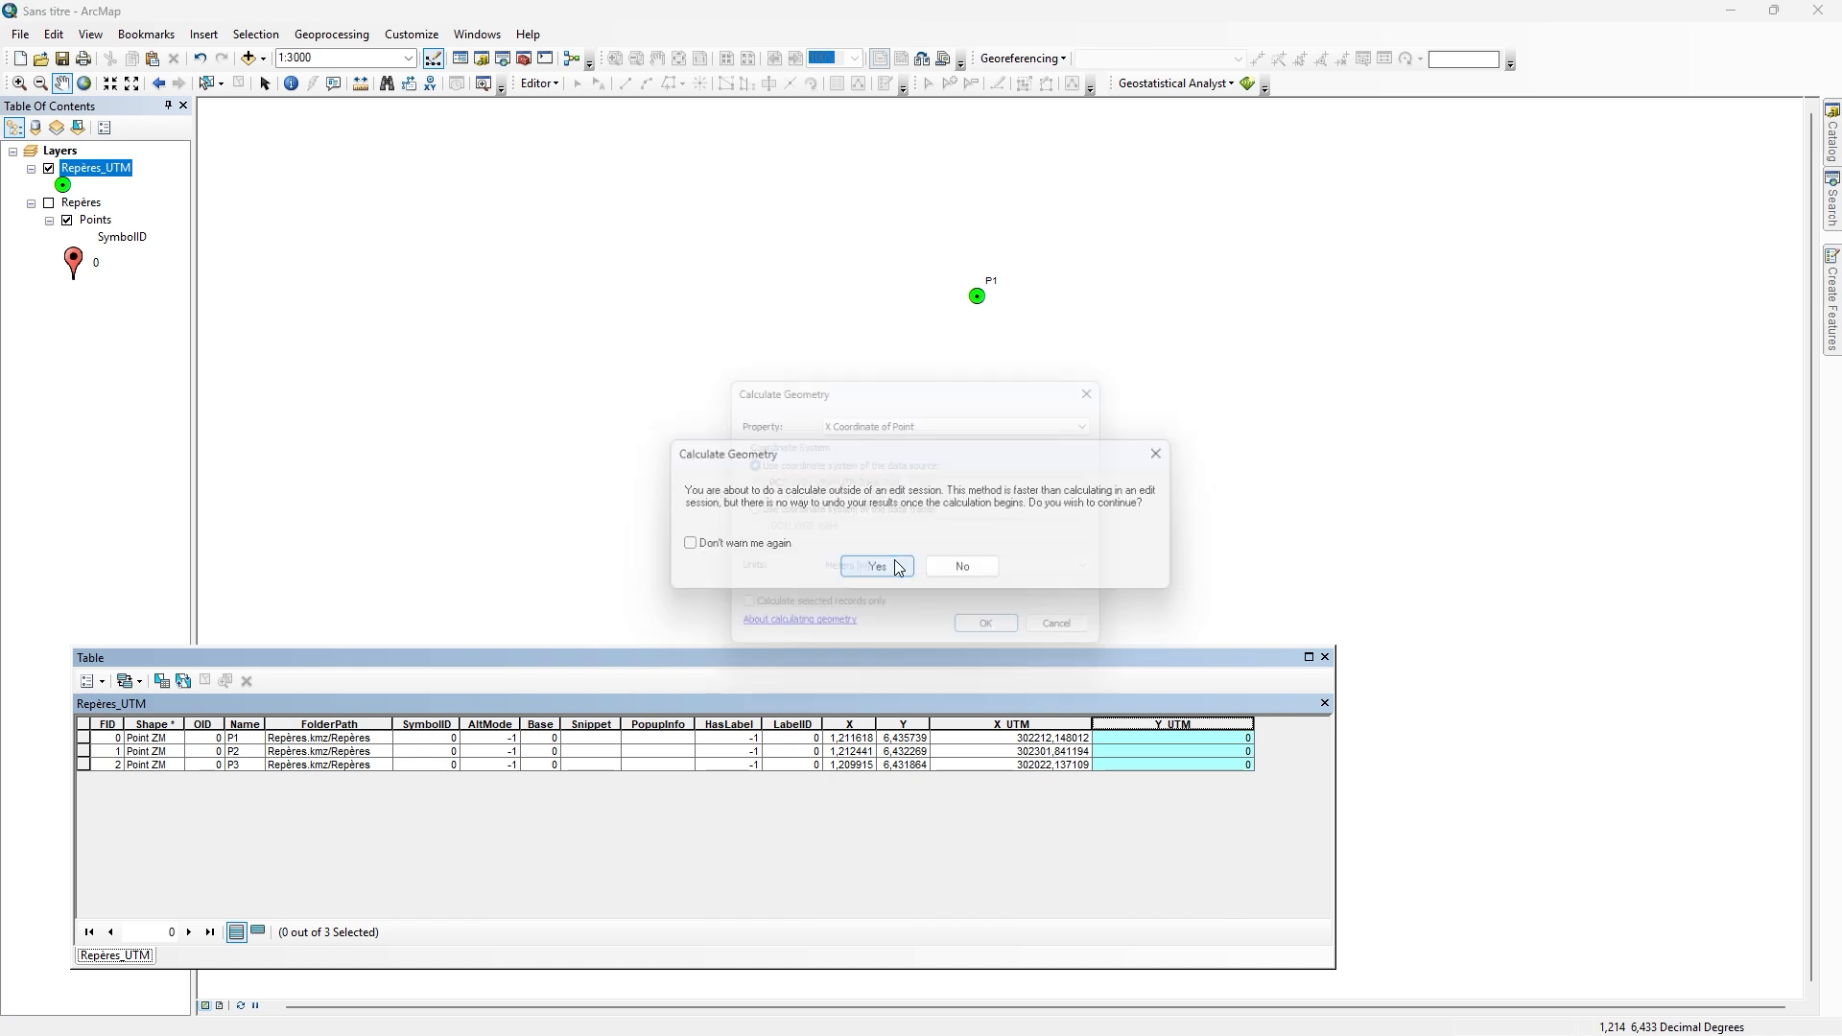
click(965, 420)
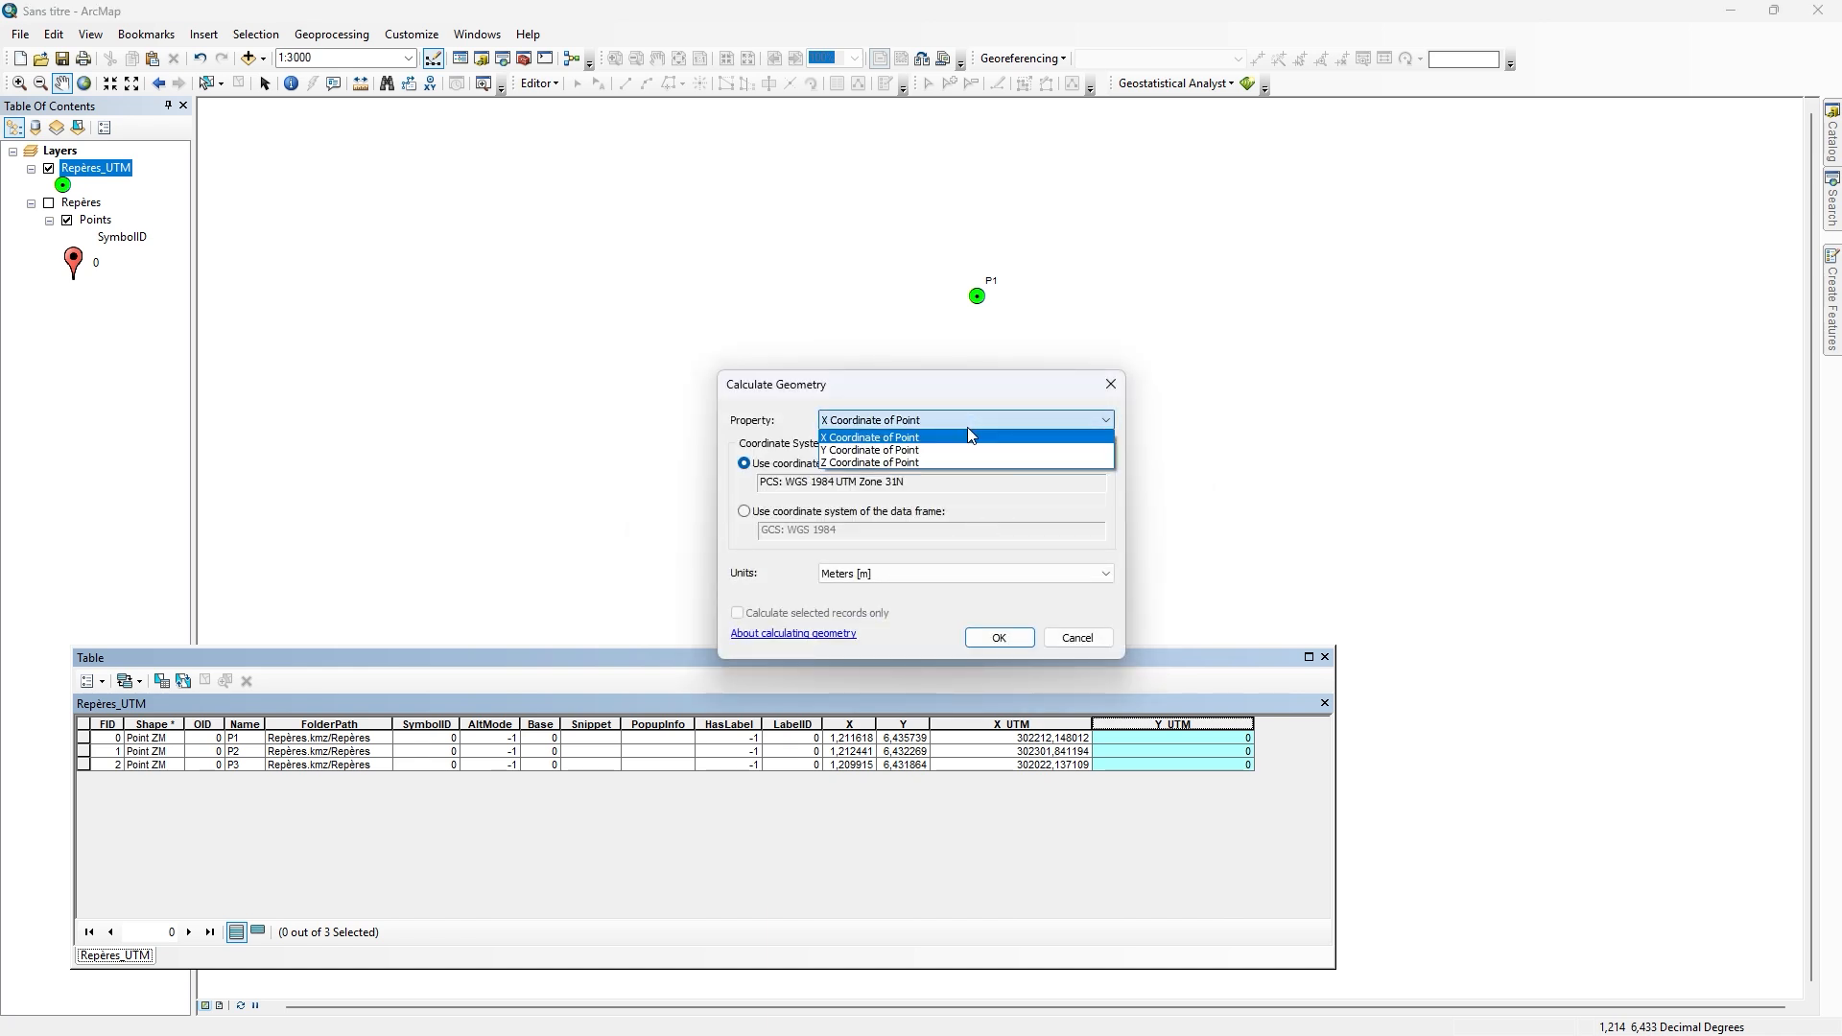
click(955, 450)
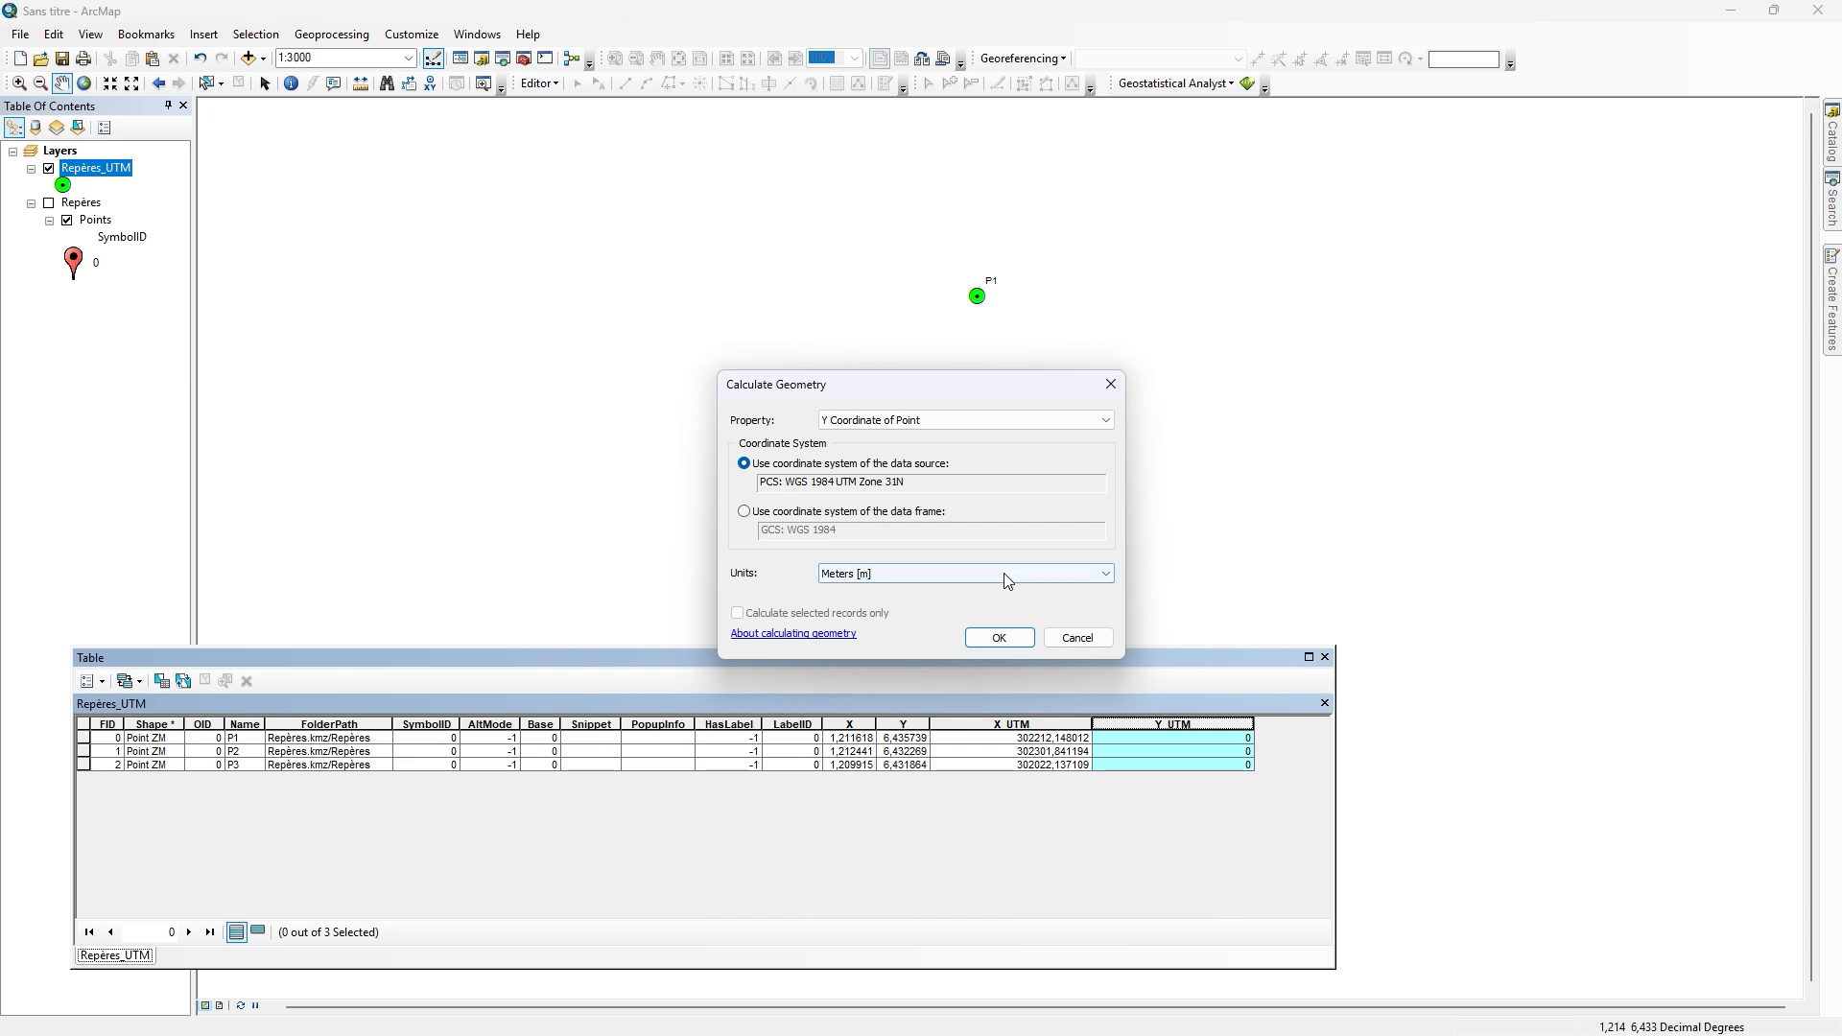
click(1018, 645)
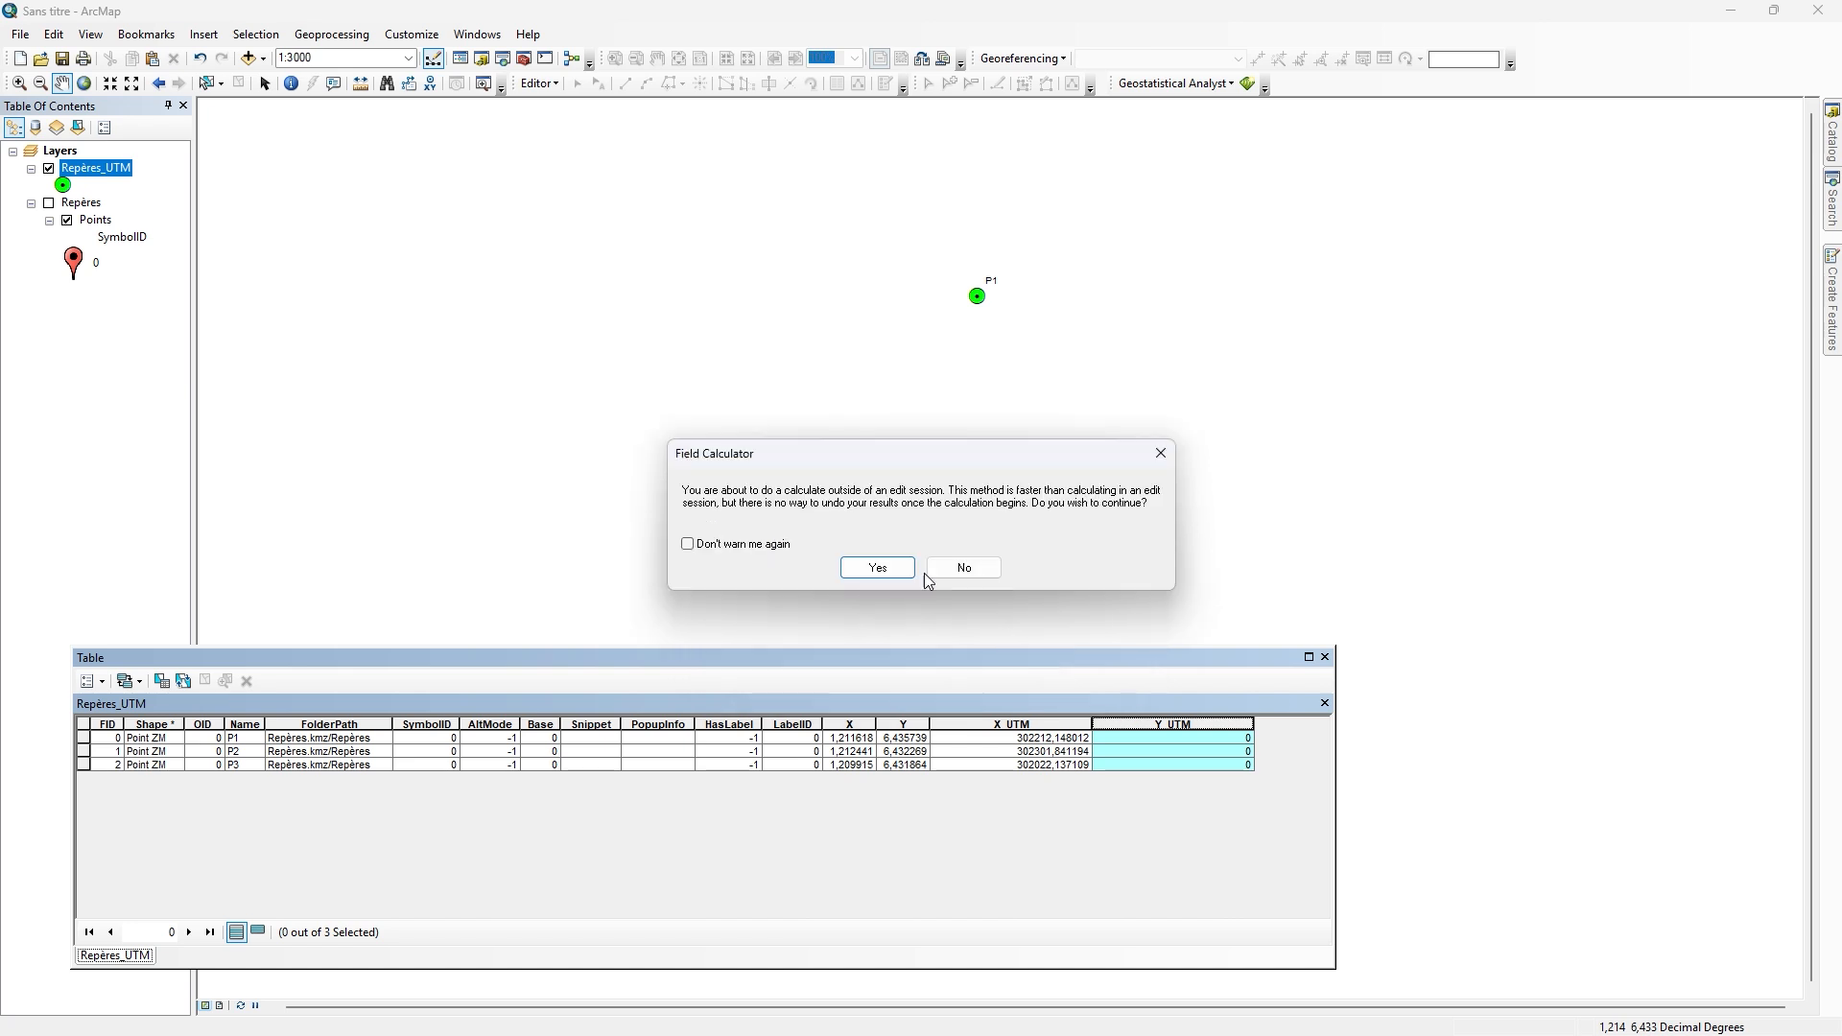
click(876, 567)
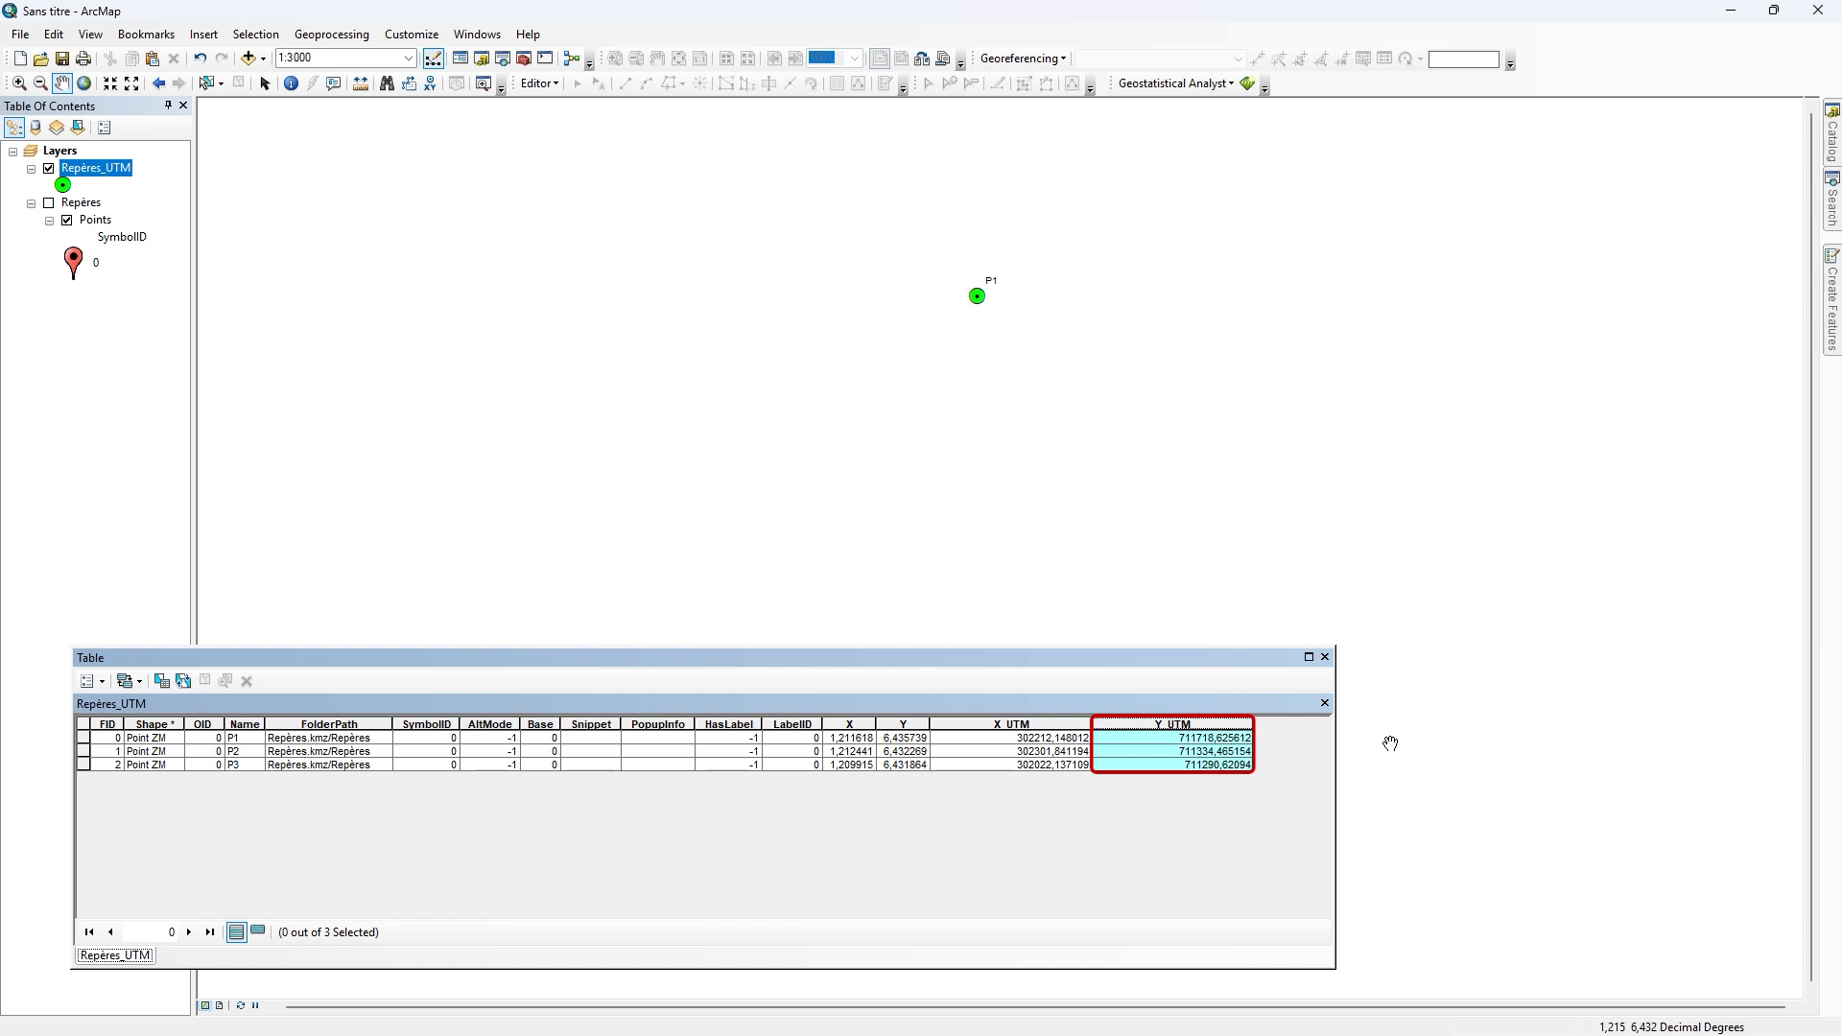
Step: Export all records of the Repères_UTM table to the Downloads folder as text file Repères_UTM.txt, without adding it to the map
click(90, 683)
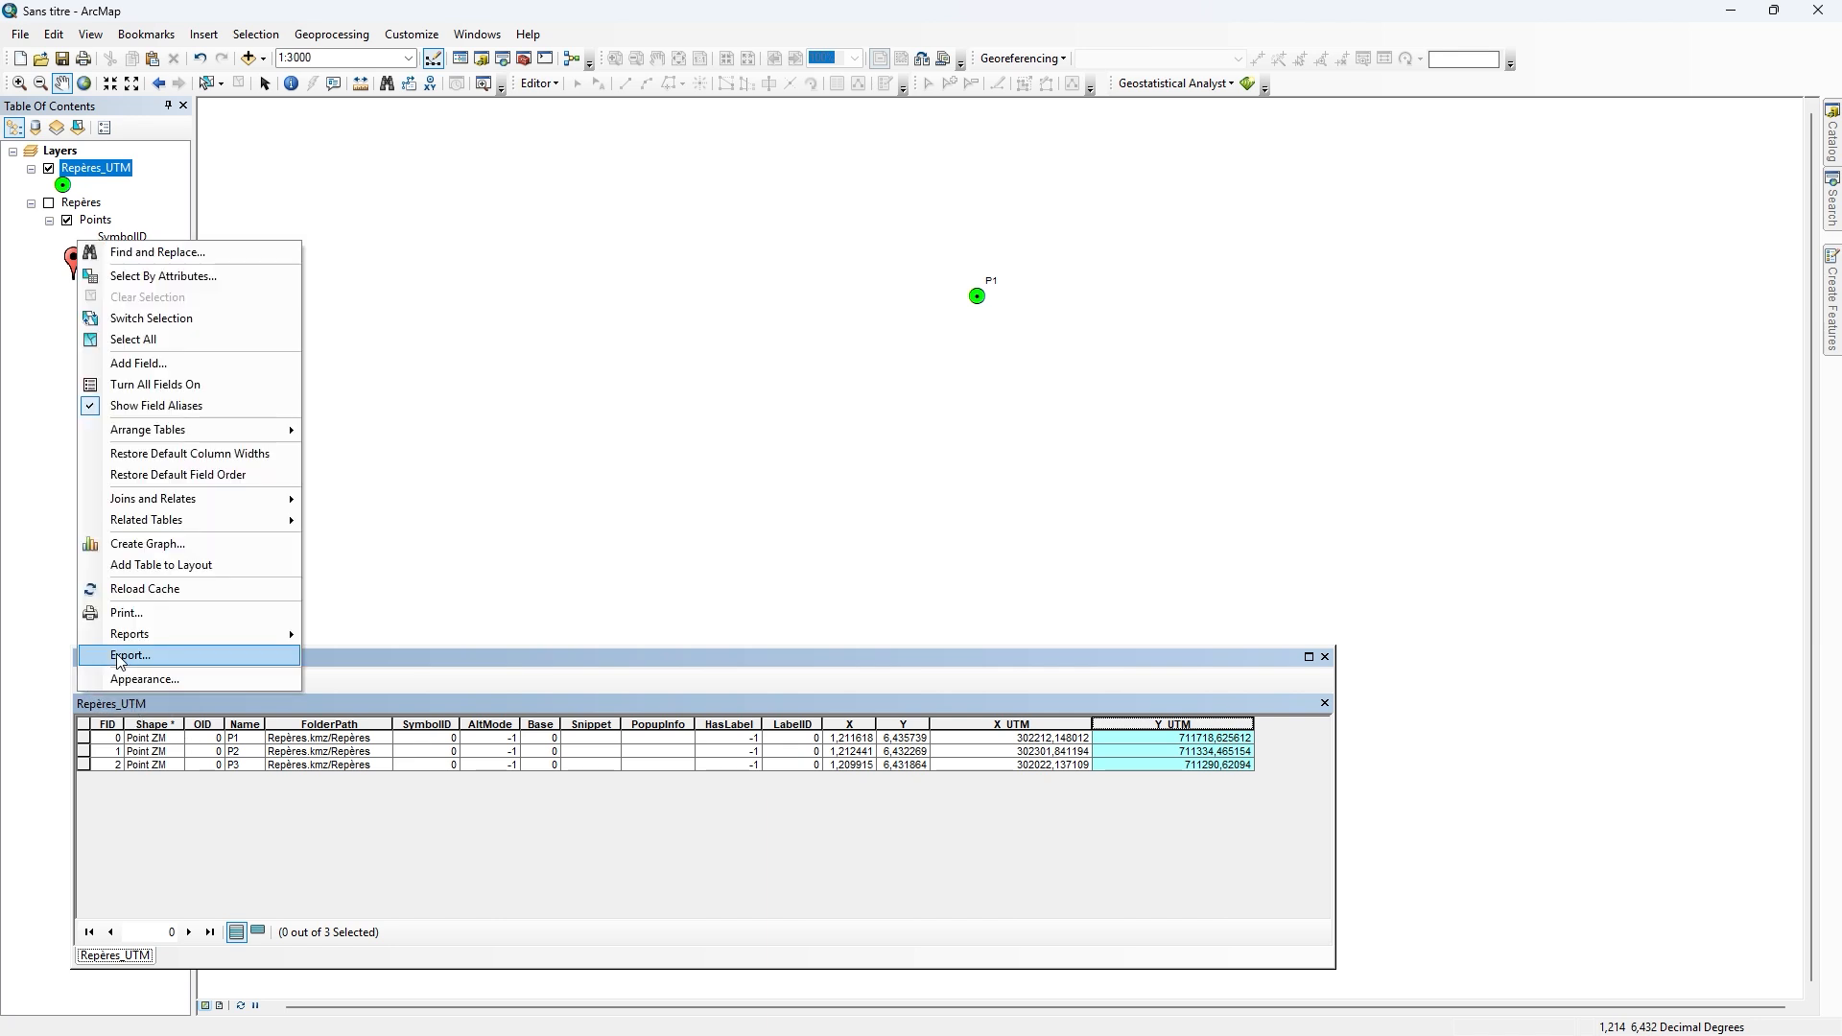
click(224, 666)
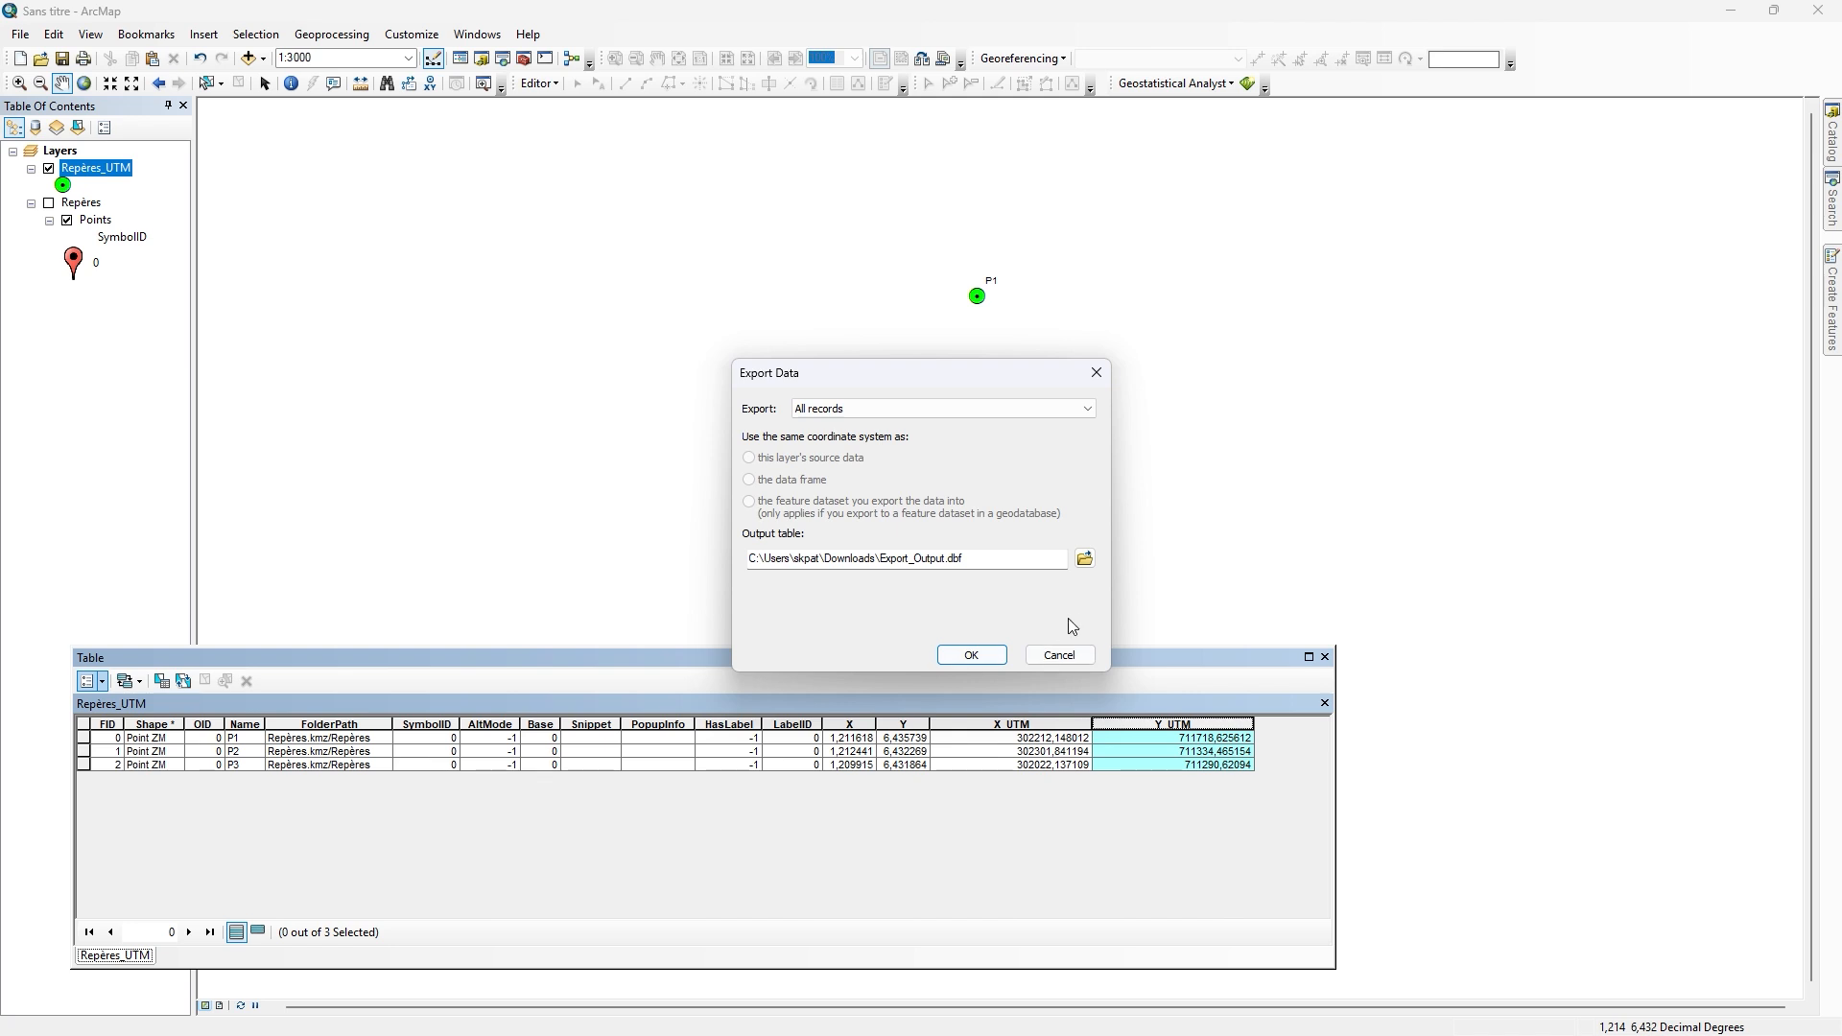
click(1086, 560)
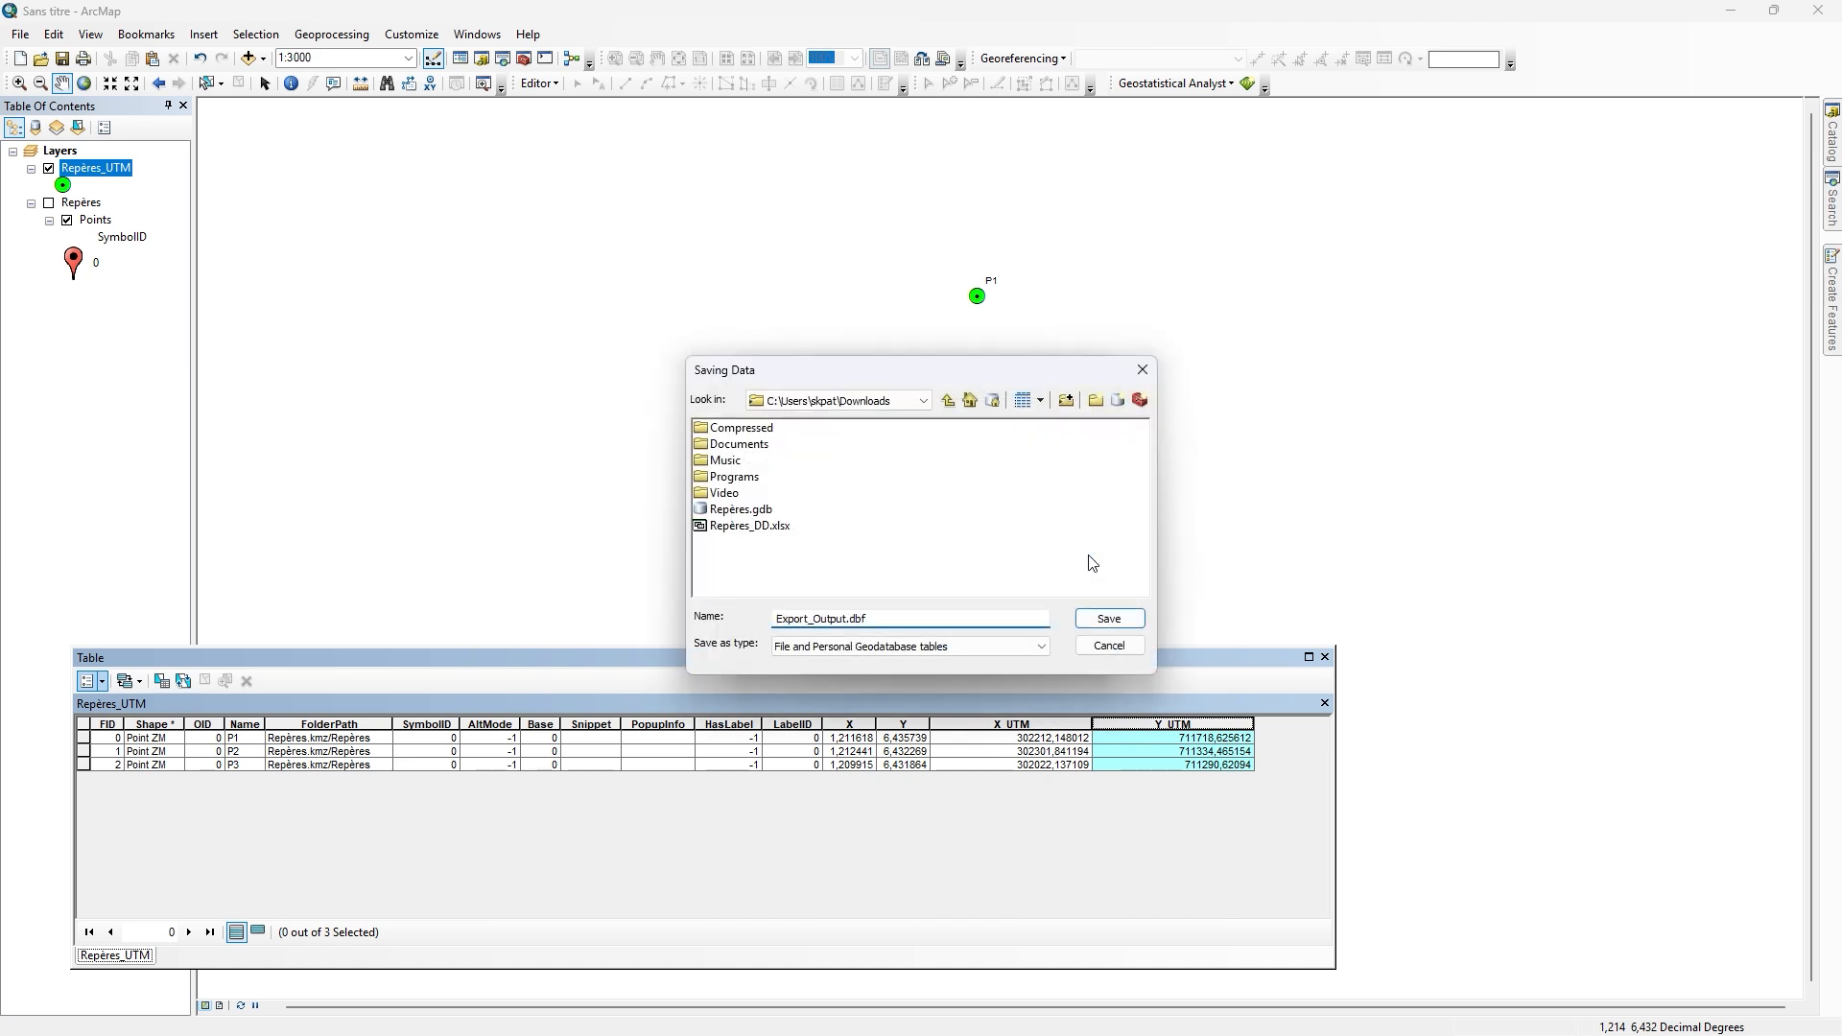
double_click(928, 619)
text(Repères_UTM)
click(973, 646)
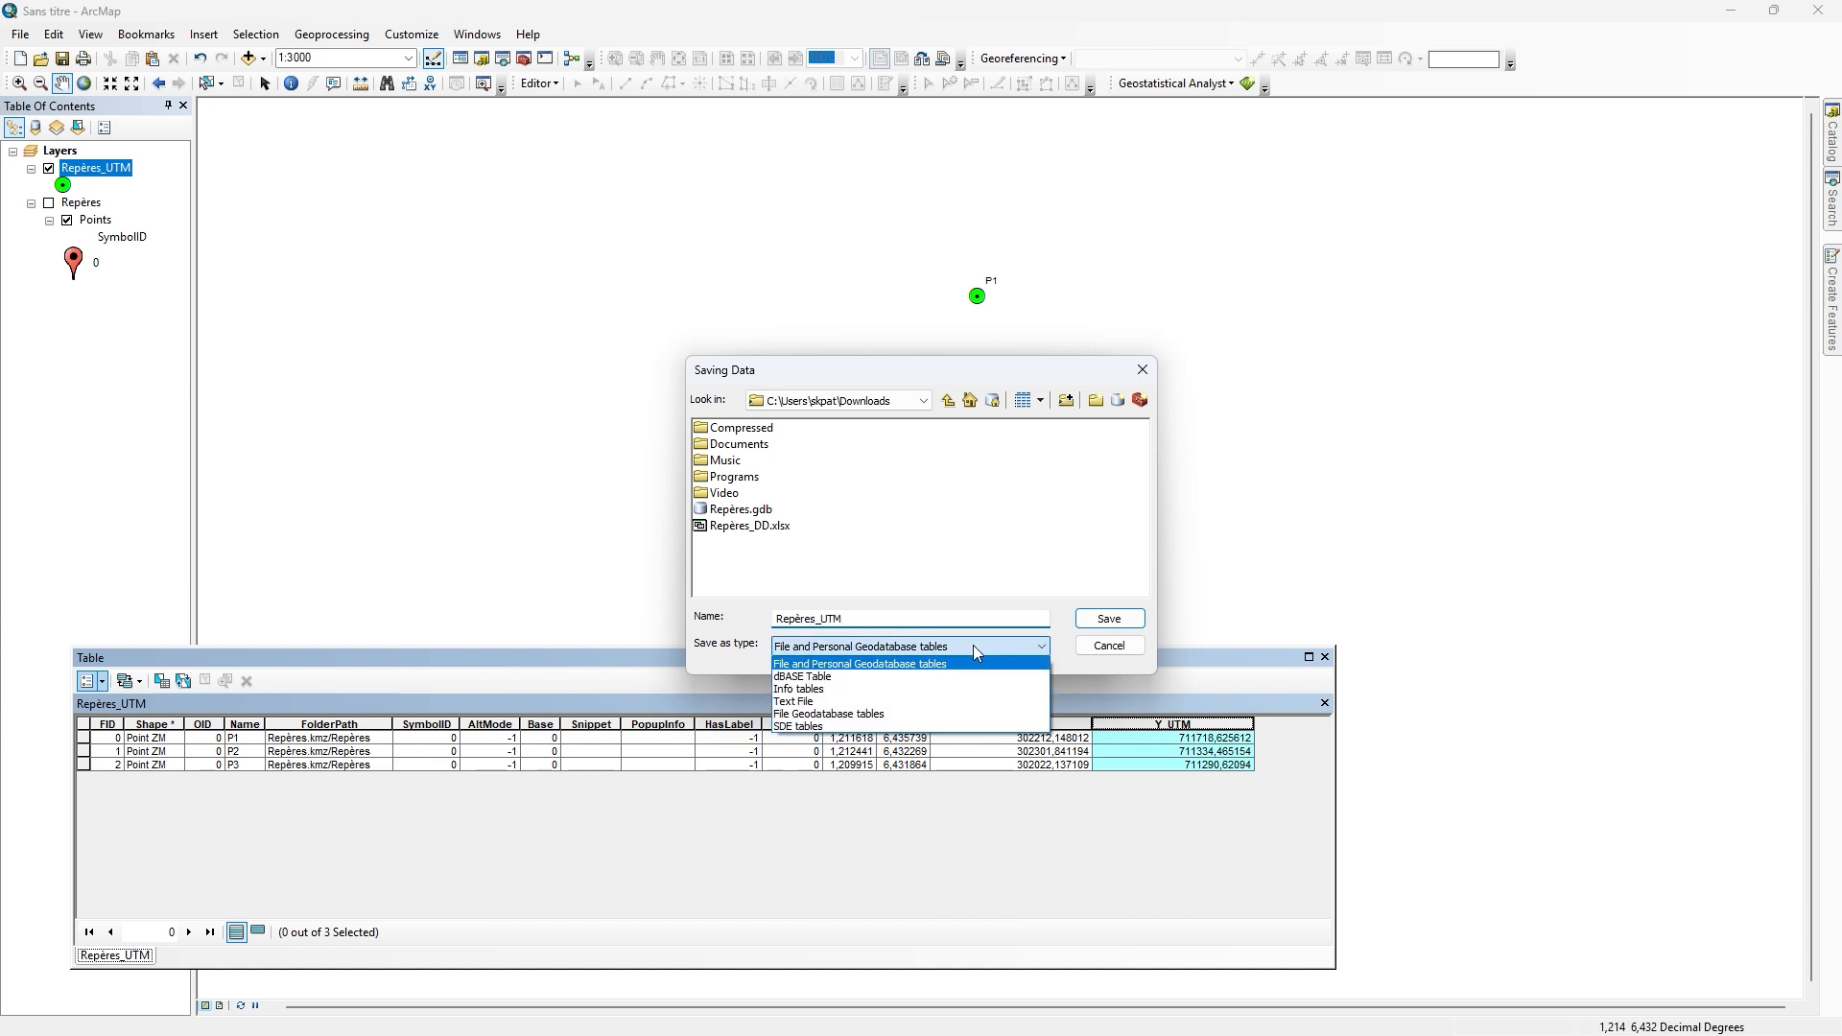
click(960, 700)
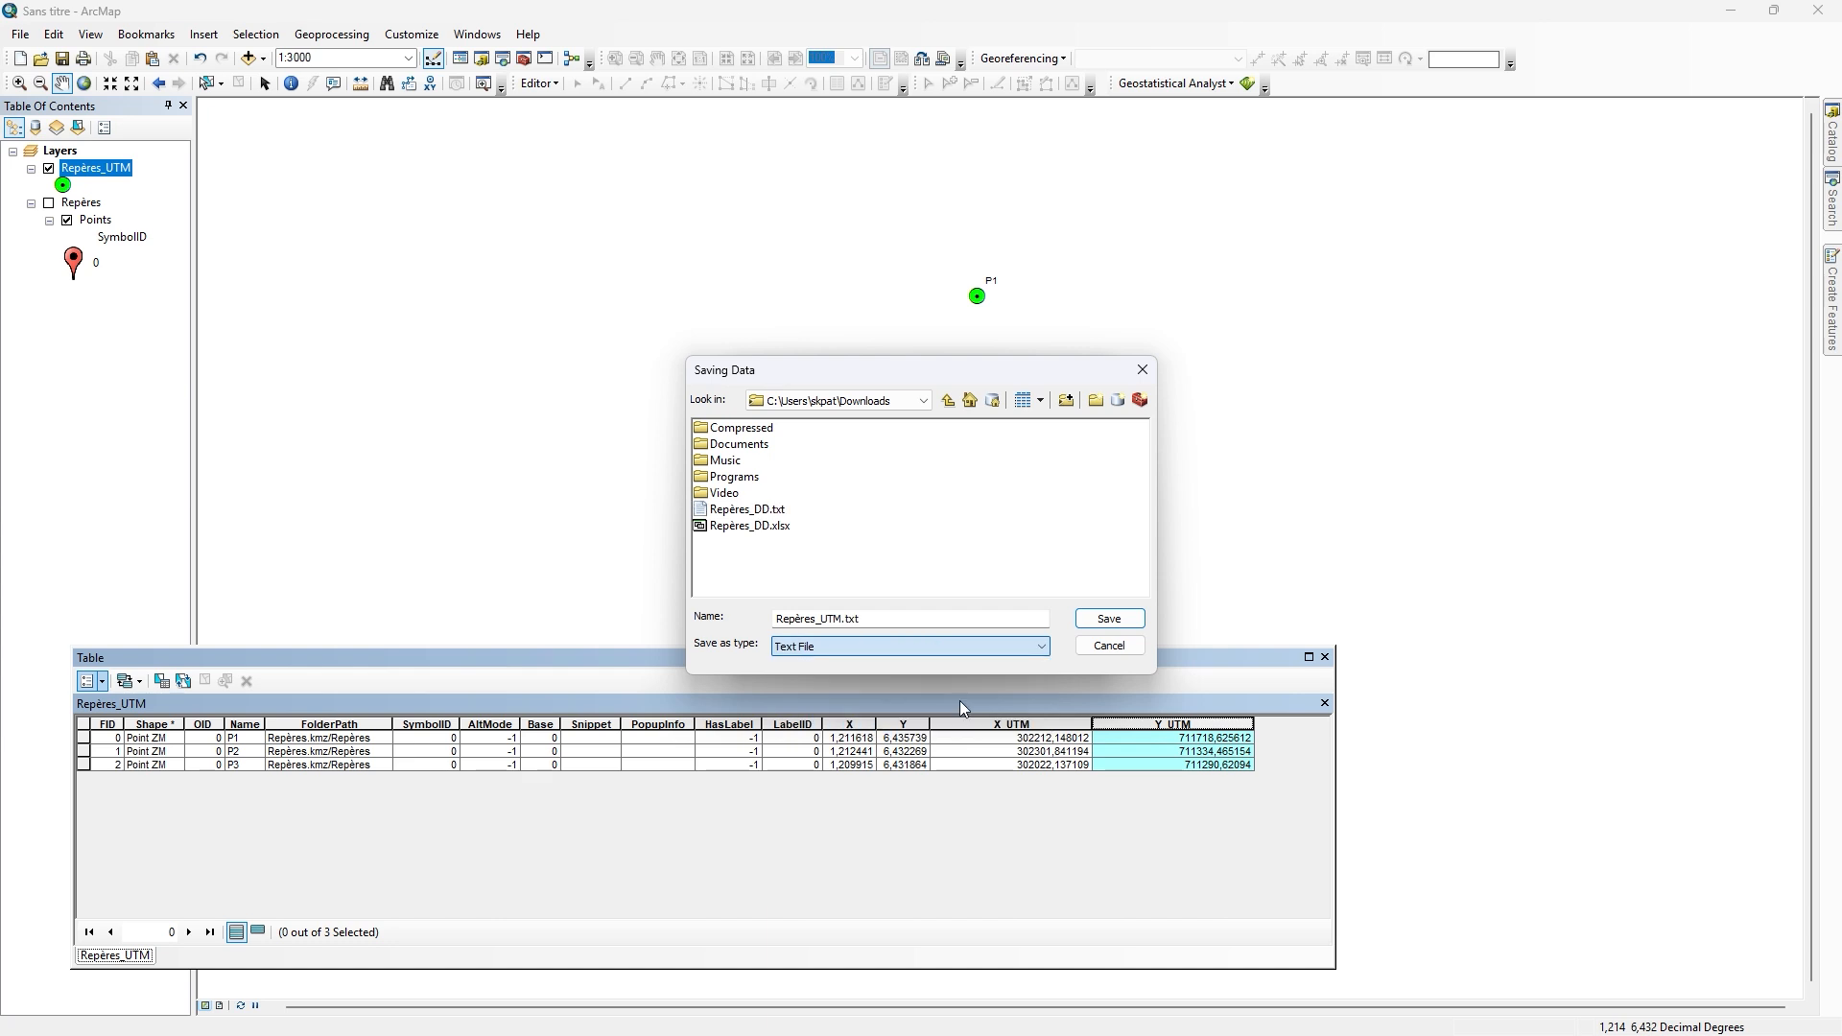
click(1113, 618)
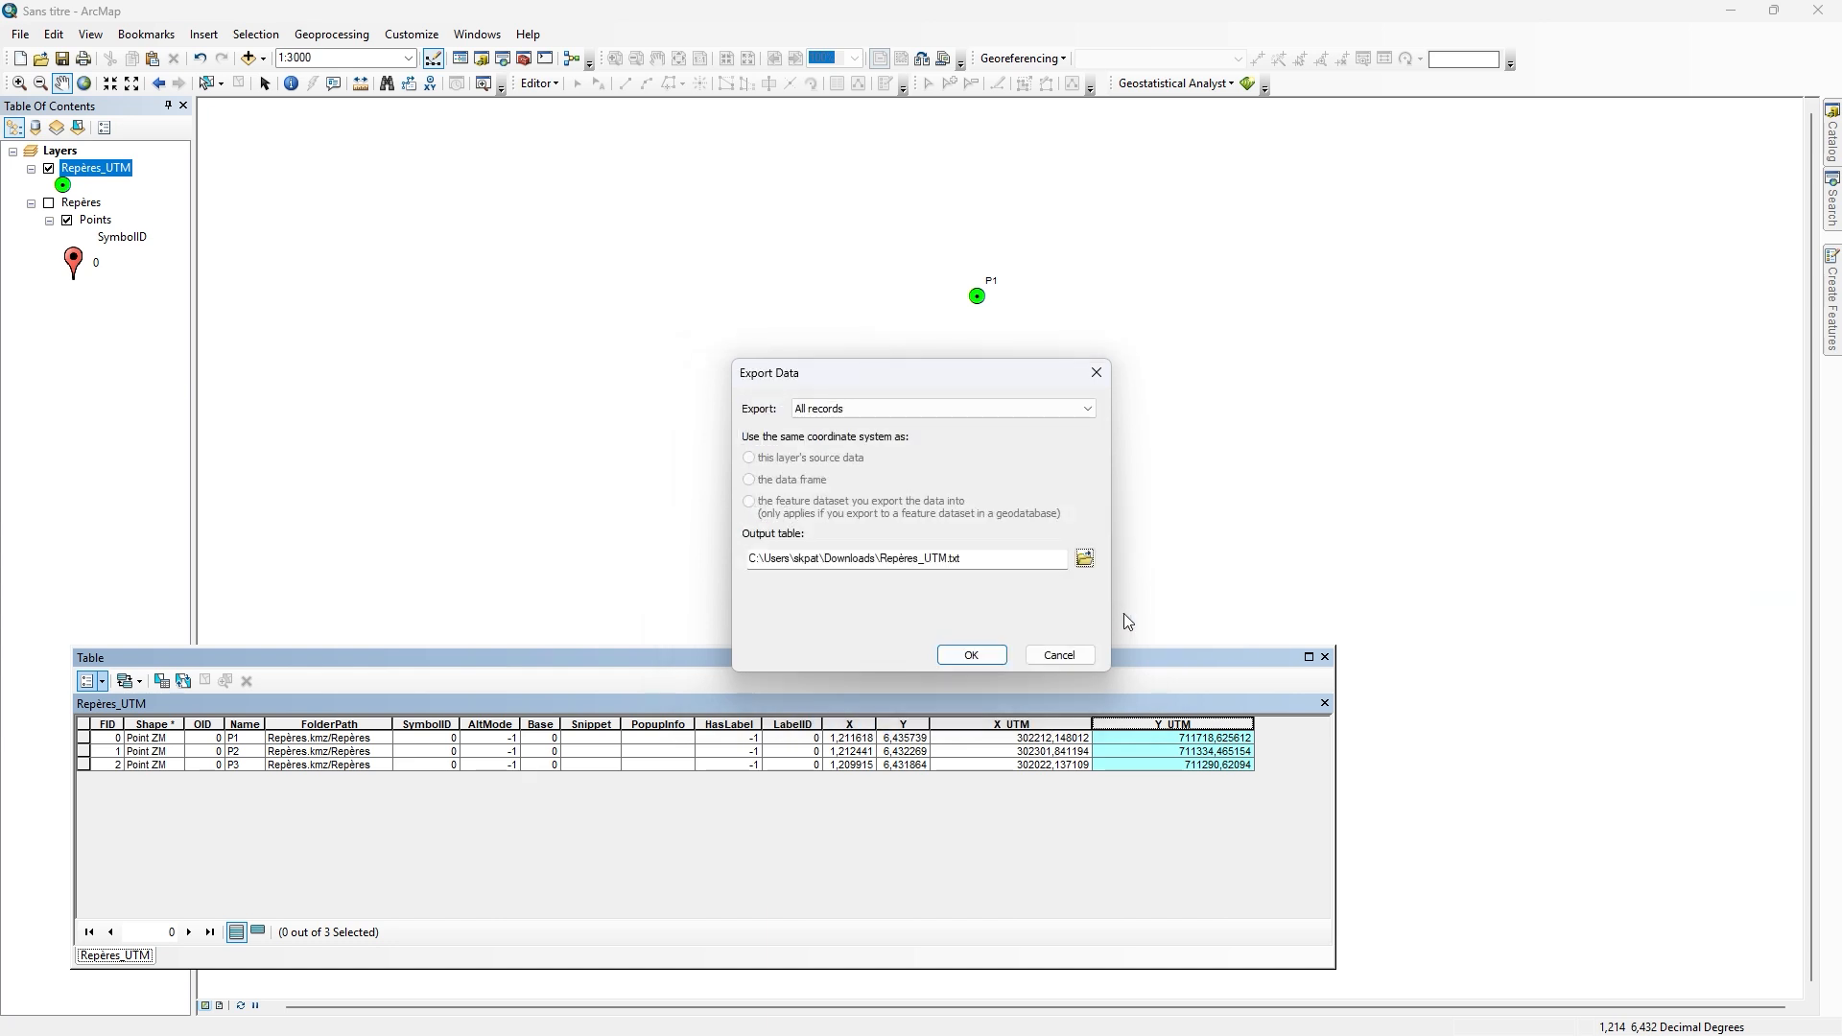
click(970, 656)
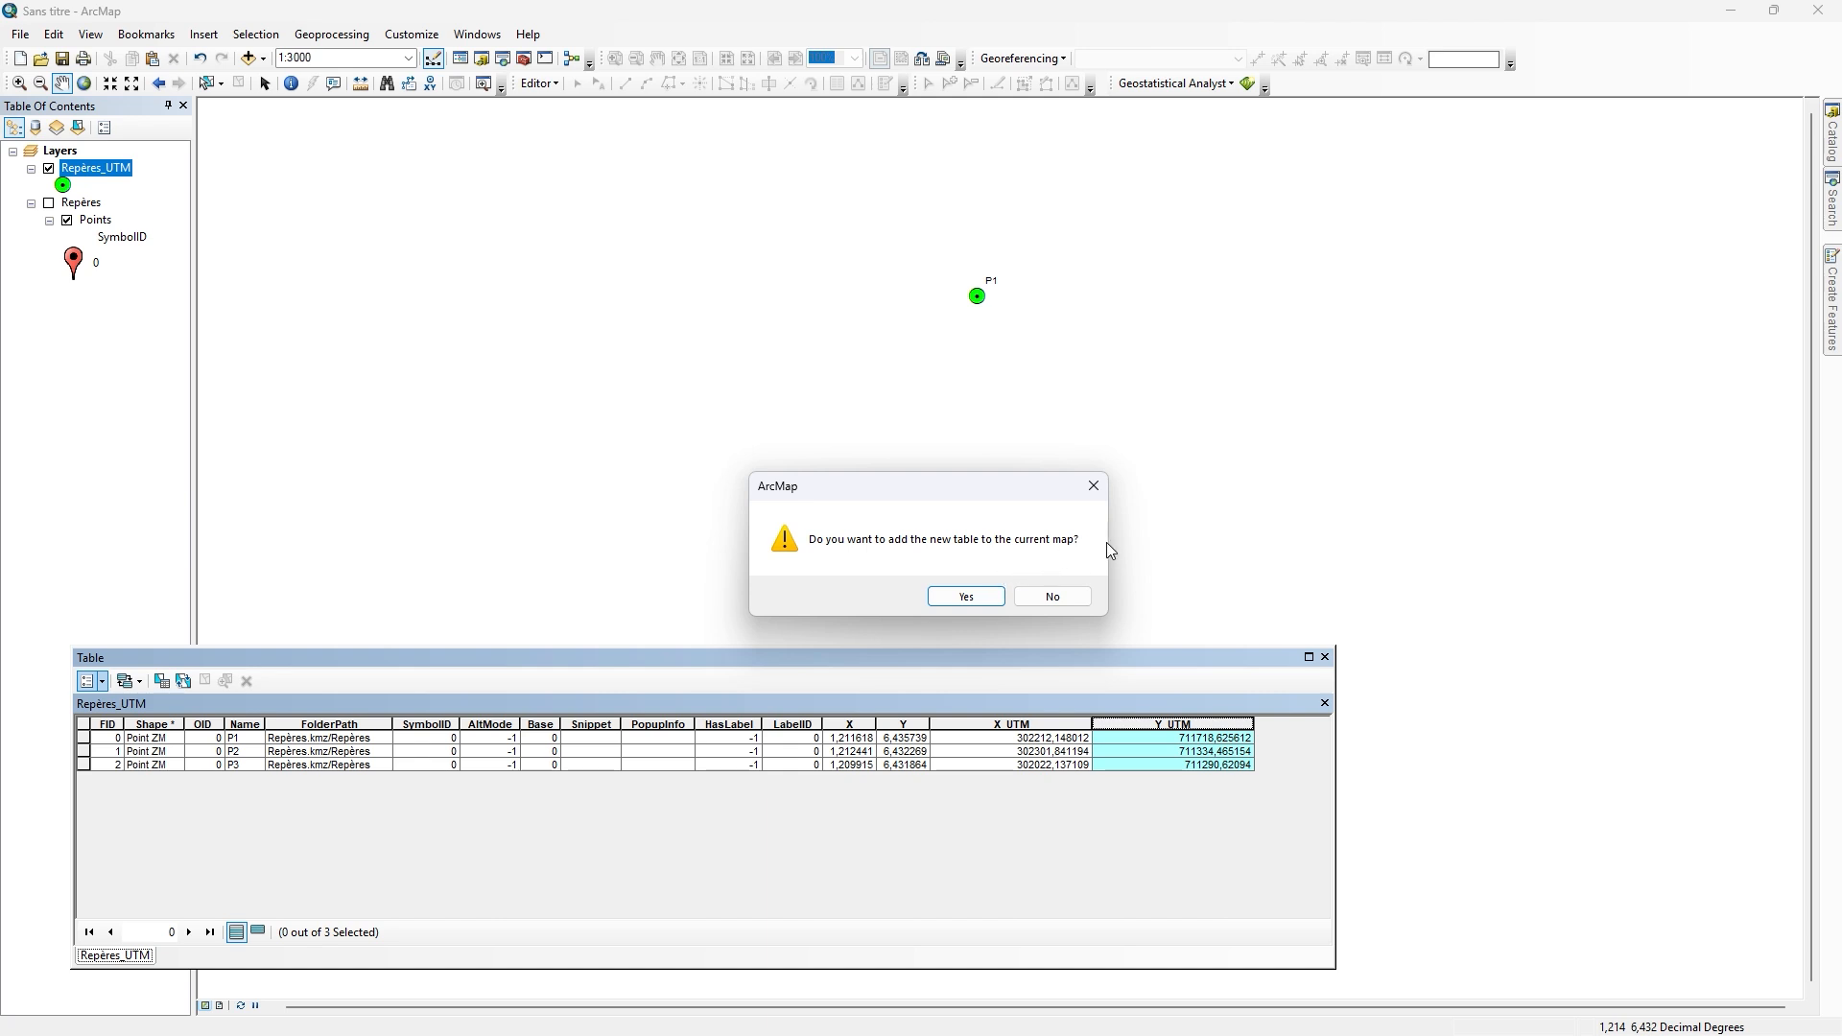
click(1052, 598)
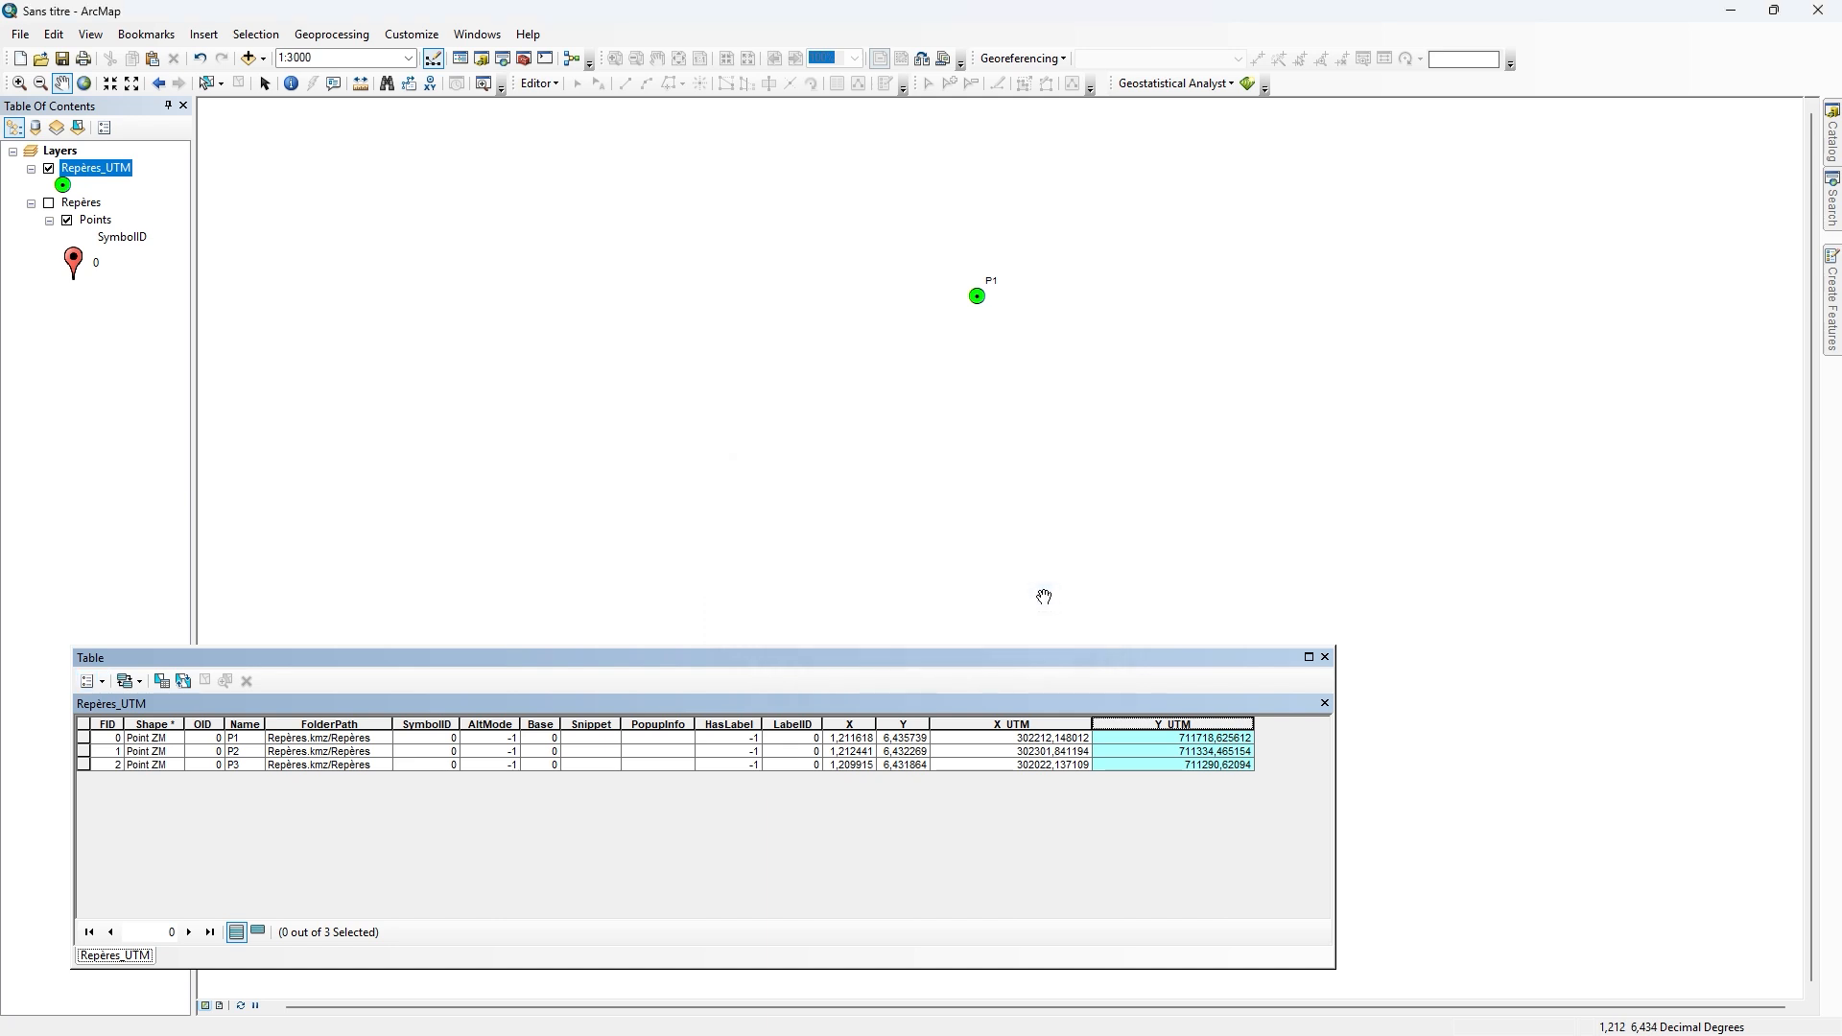
Step: Switch to Excel and open Repères_UTM.txt from the Downloads folder, with all file types listed
key(super)
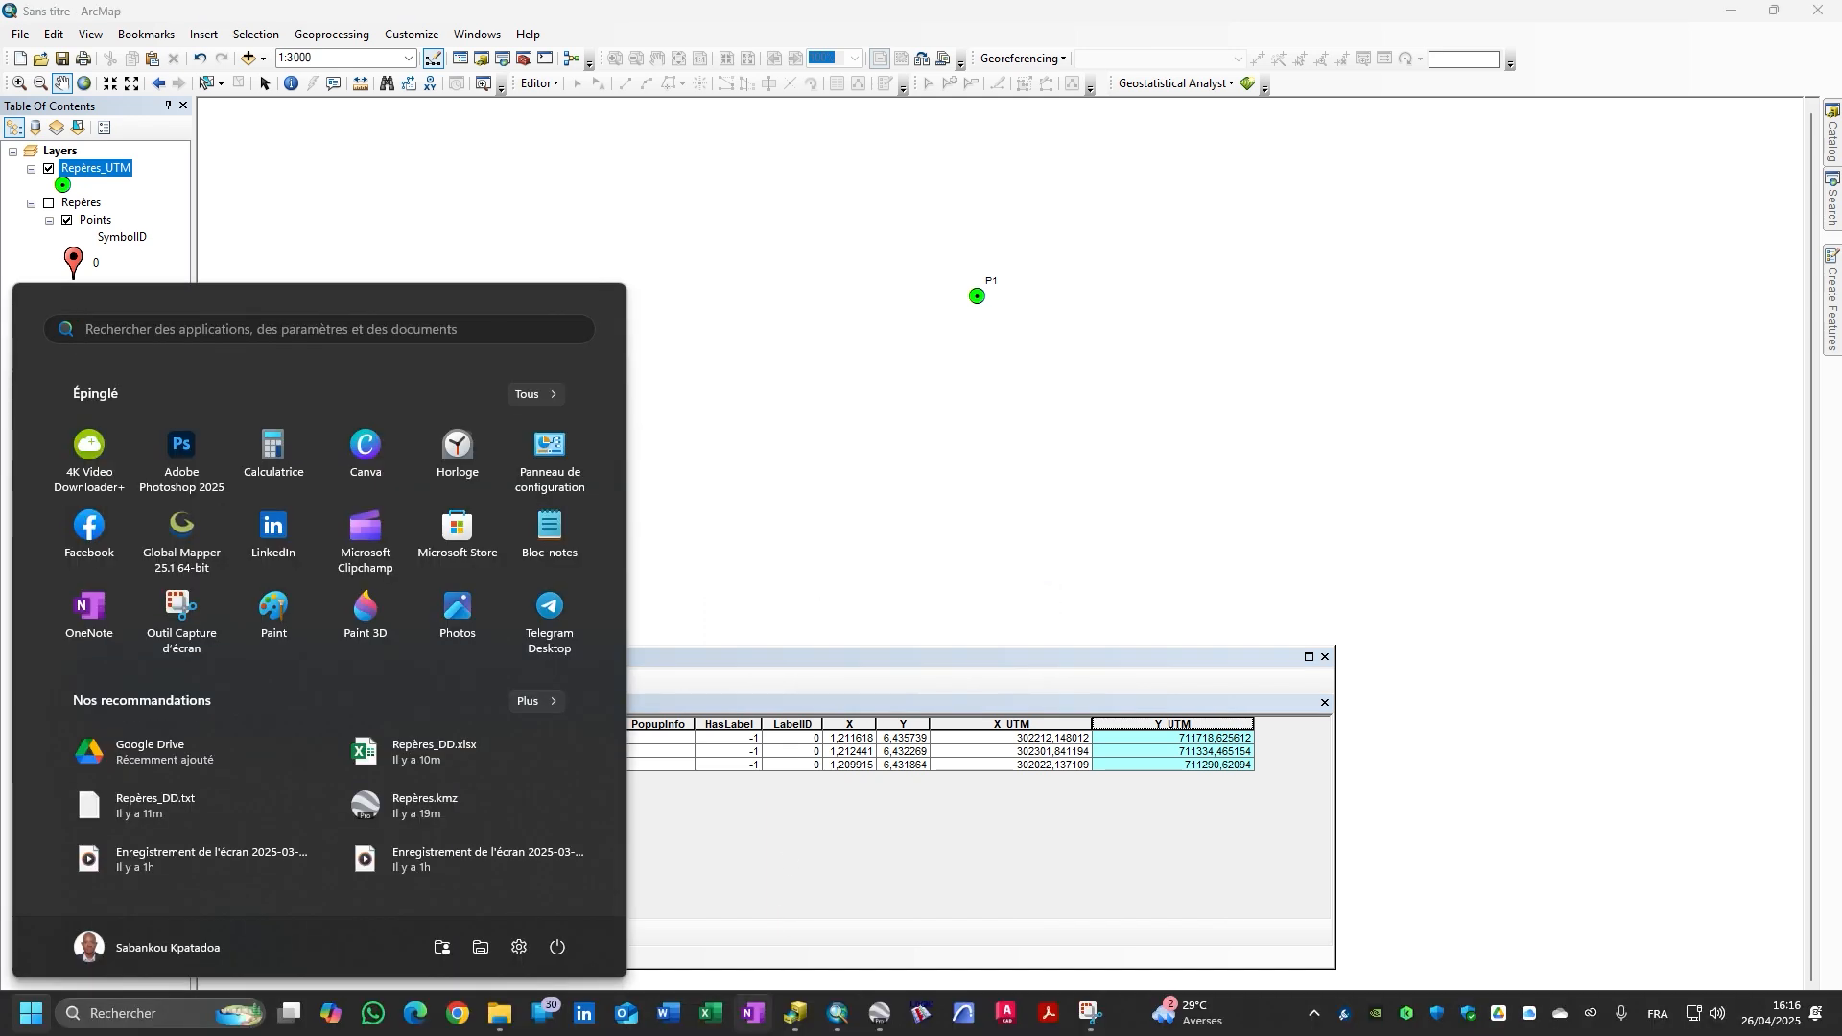
click(727, 1014)
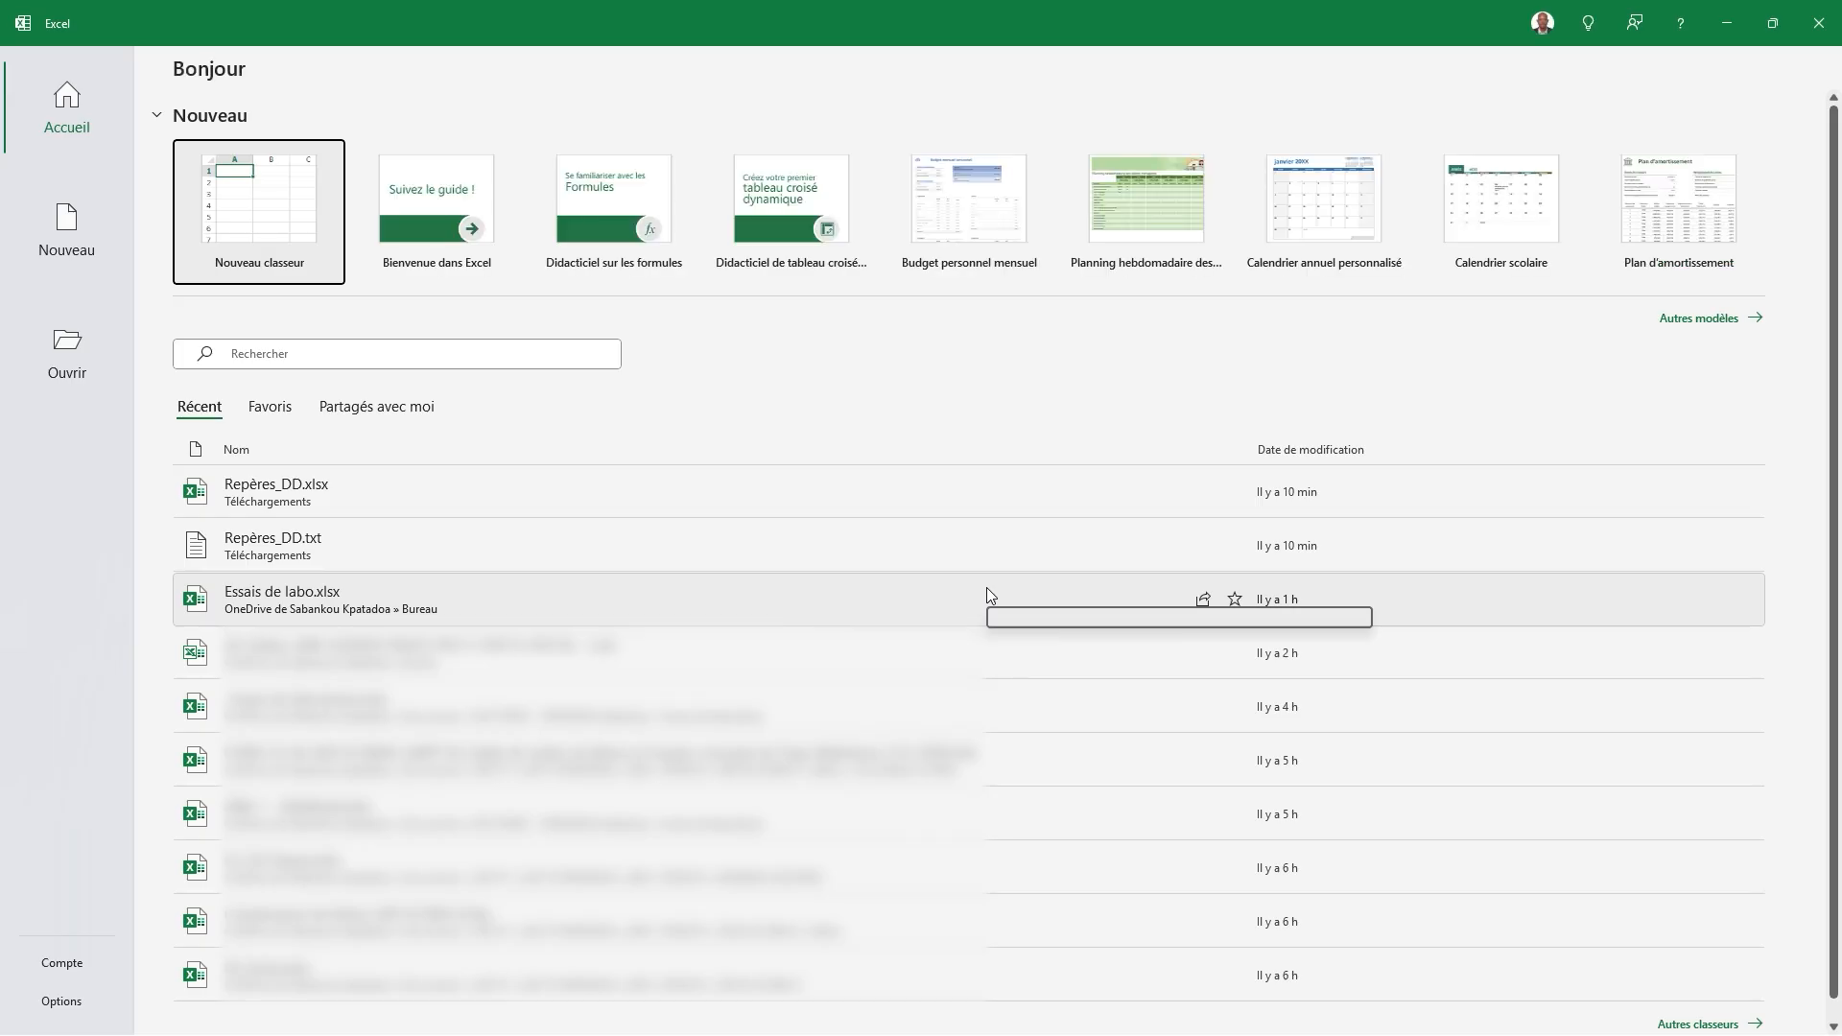
click(67, 350)
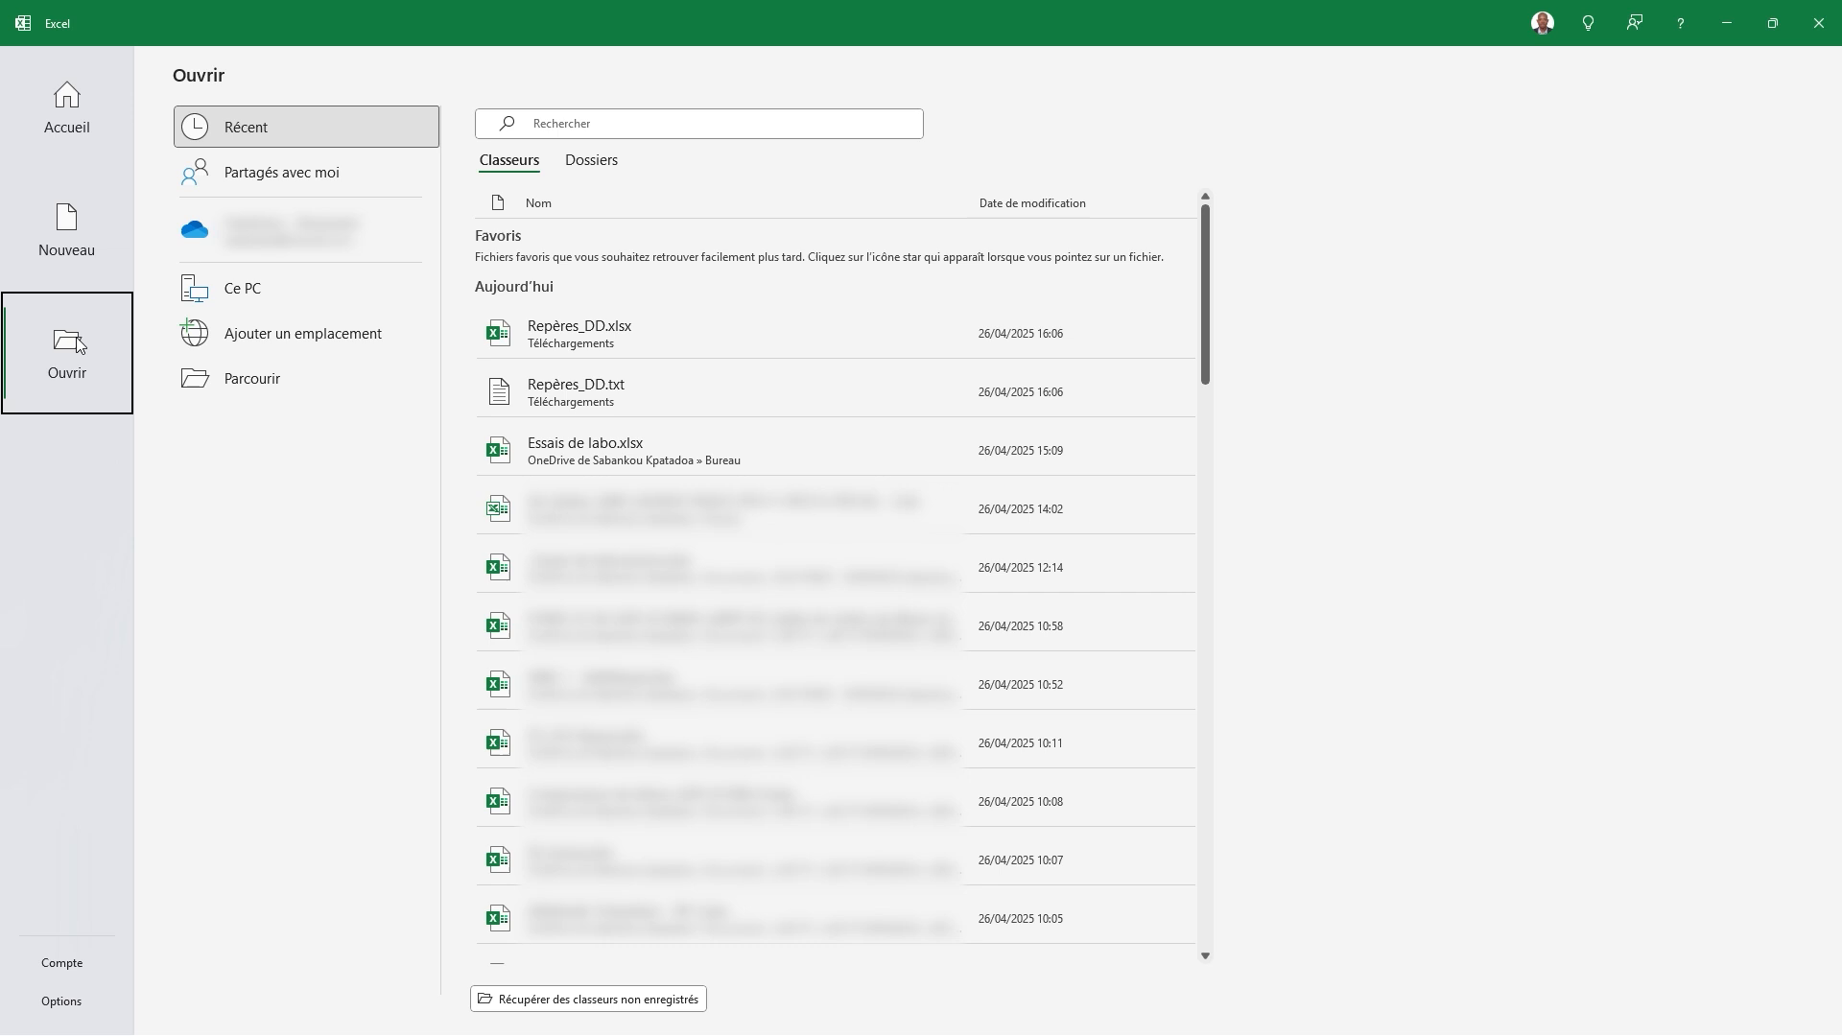
click(302, 384)
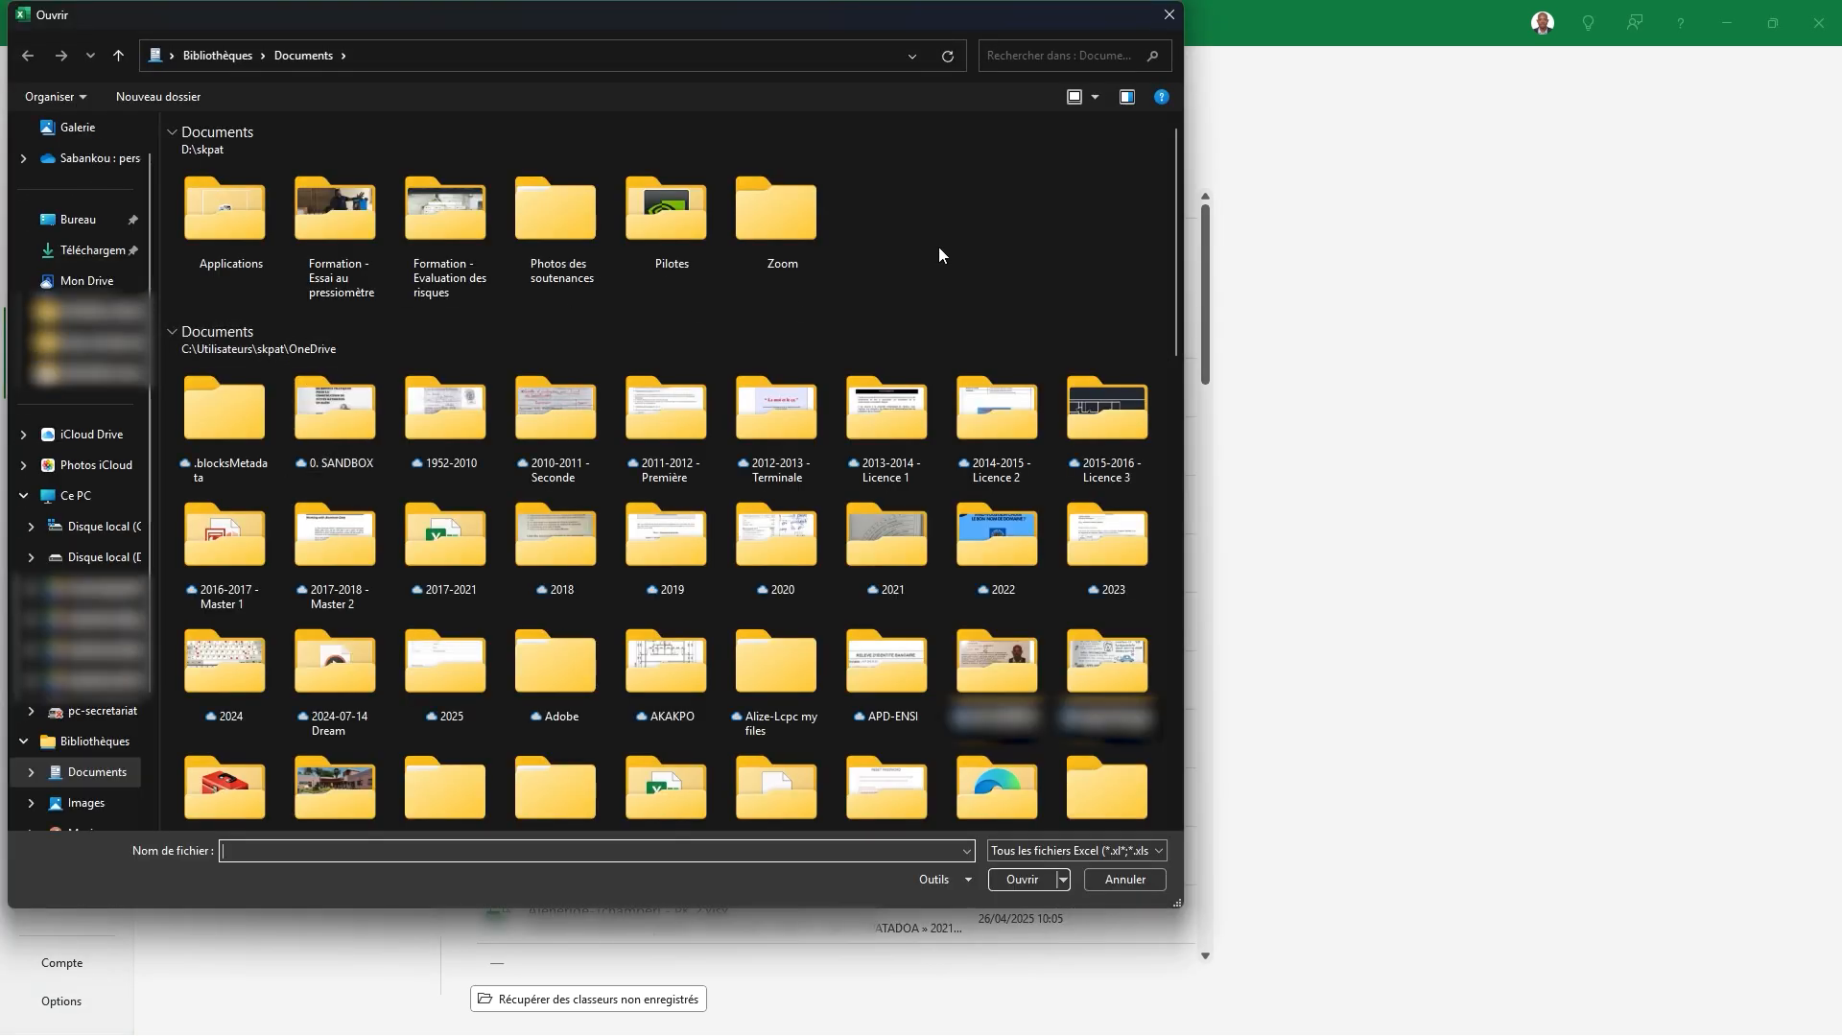
click(84, 253)
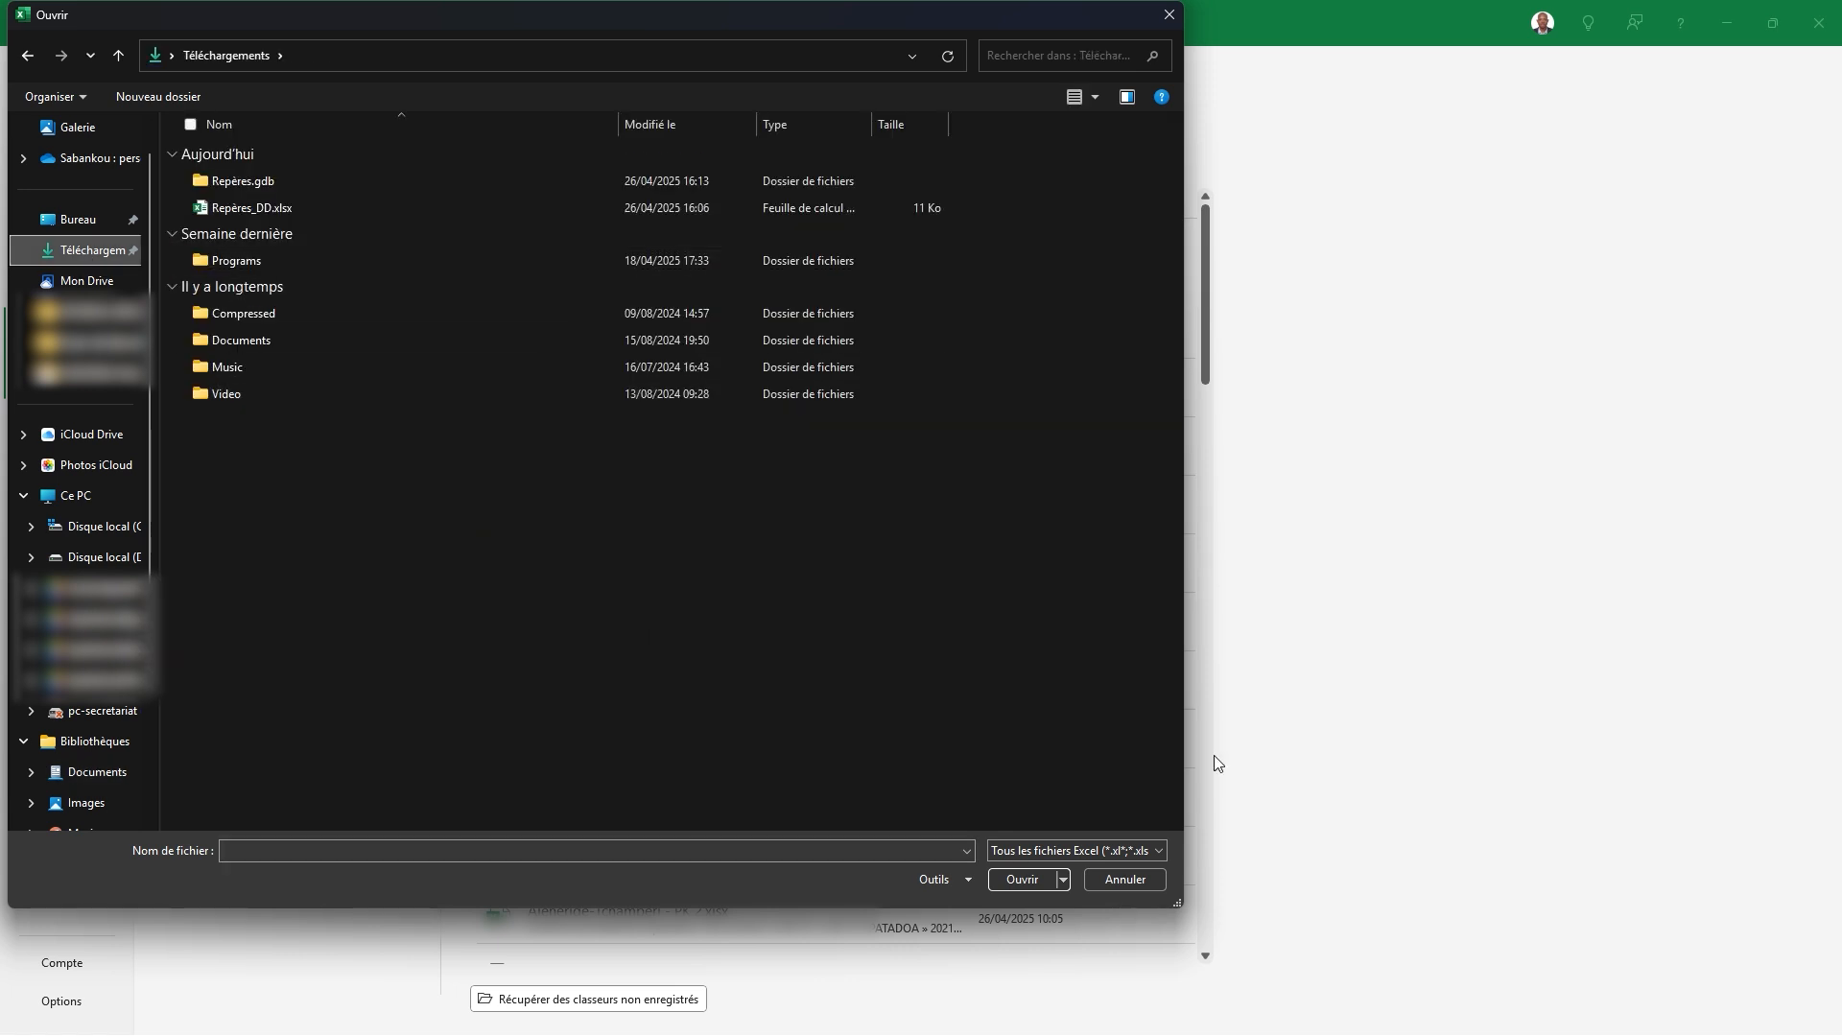
click(1113, 848)
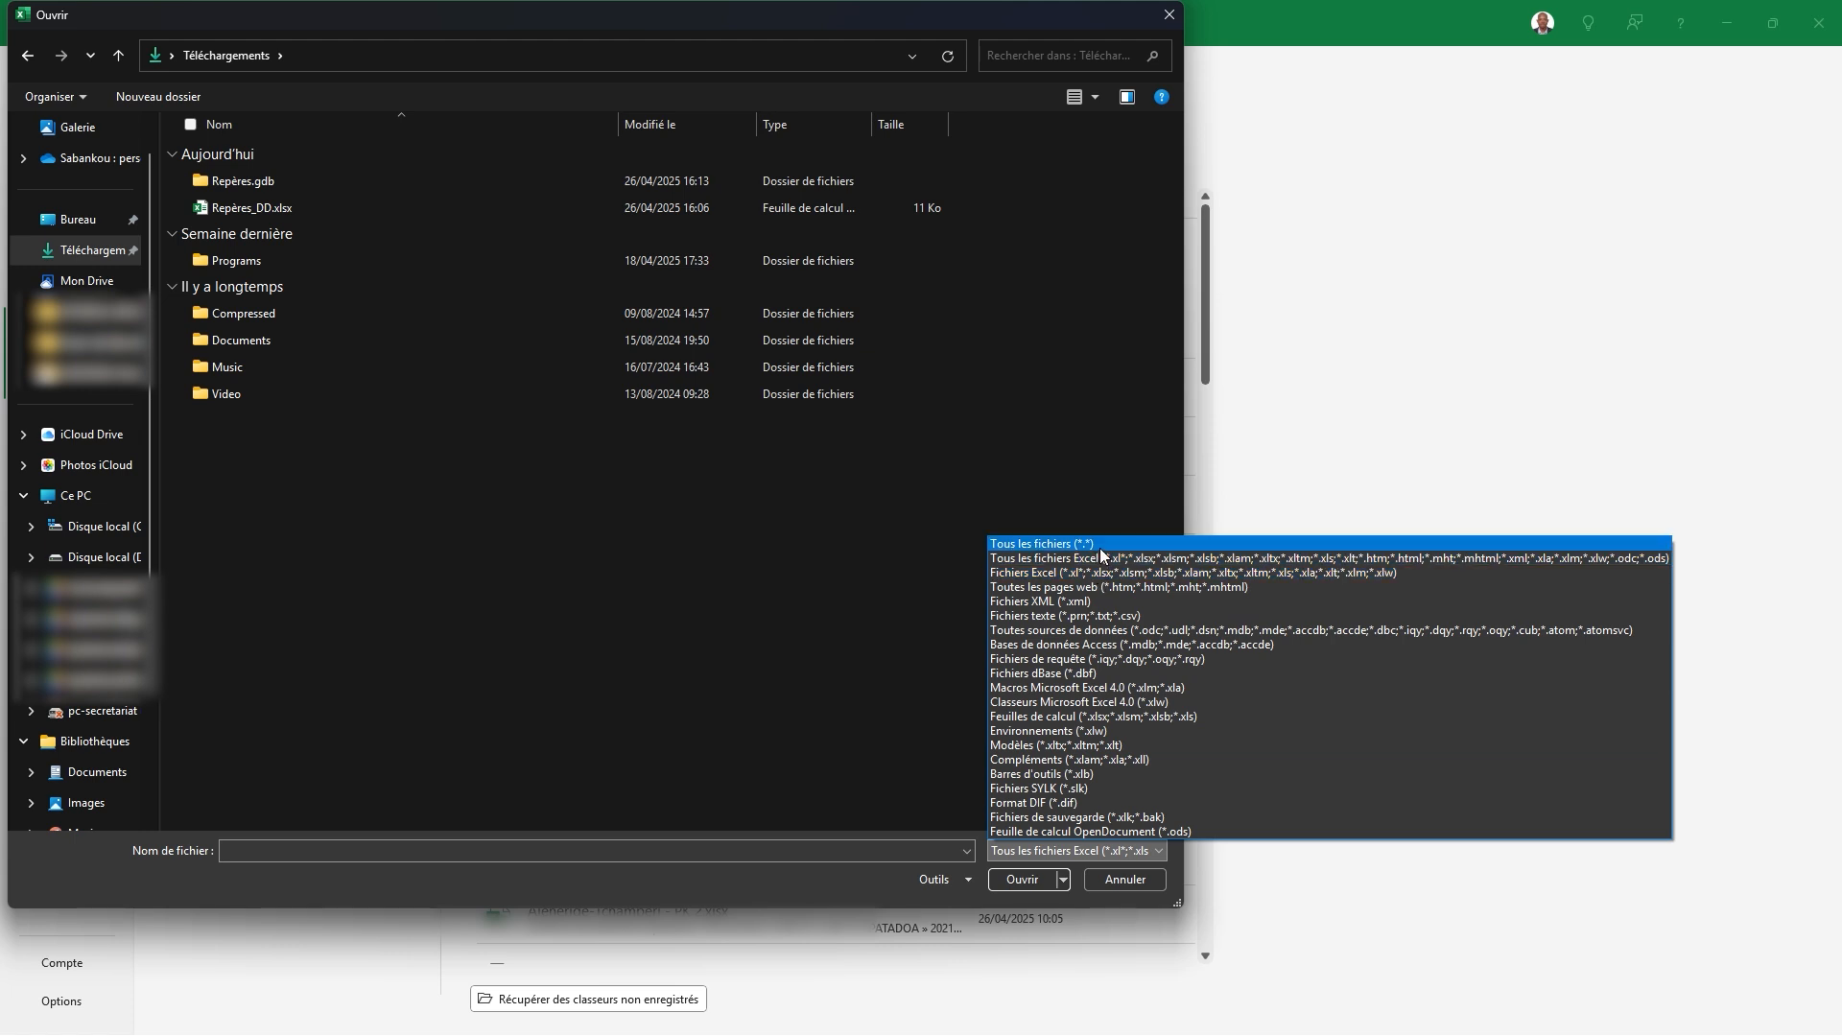
click(1102, 545)
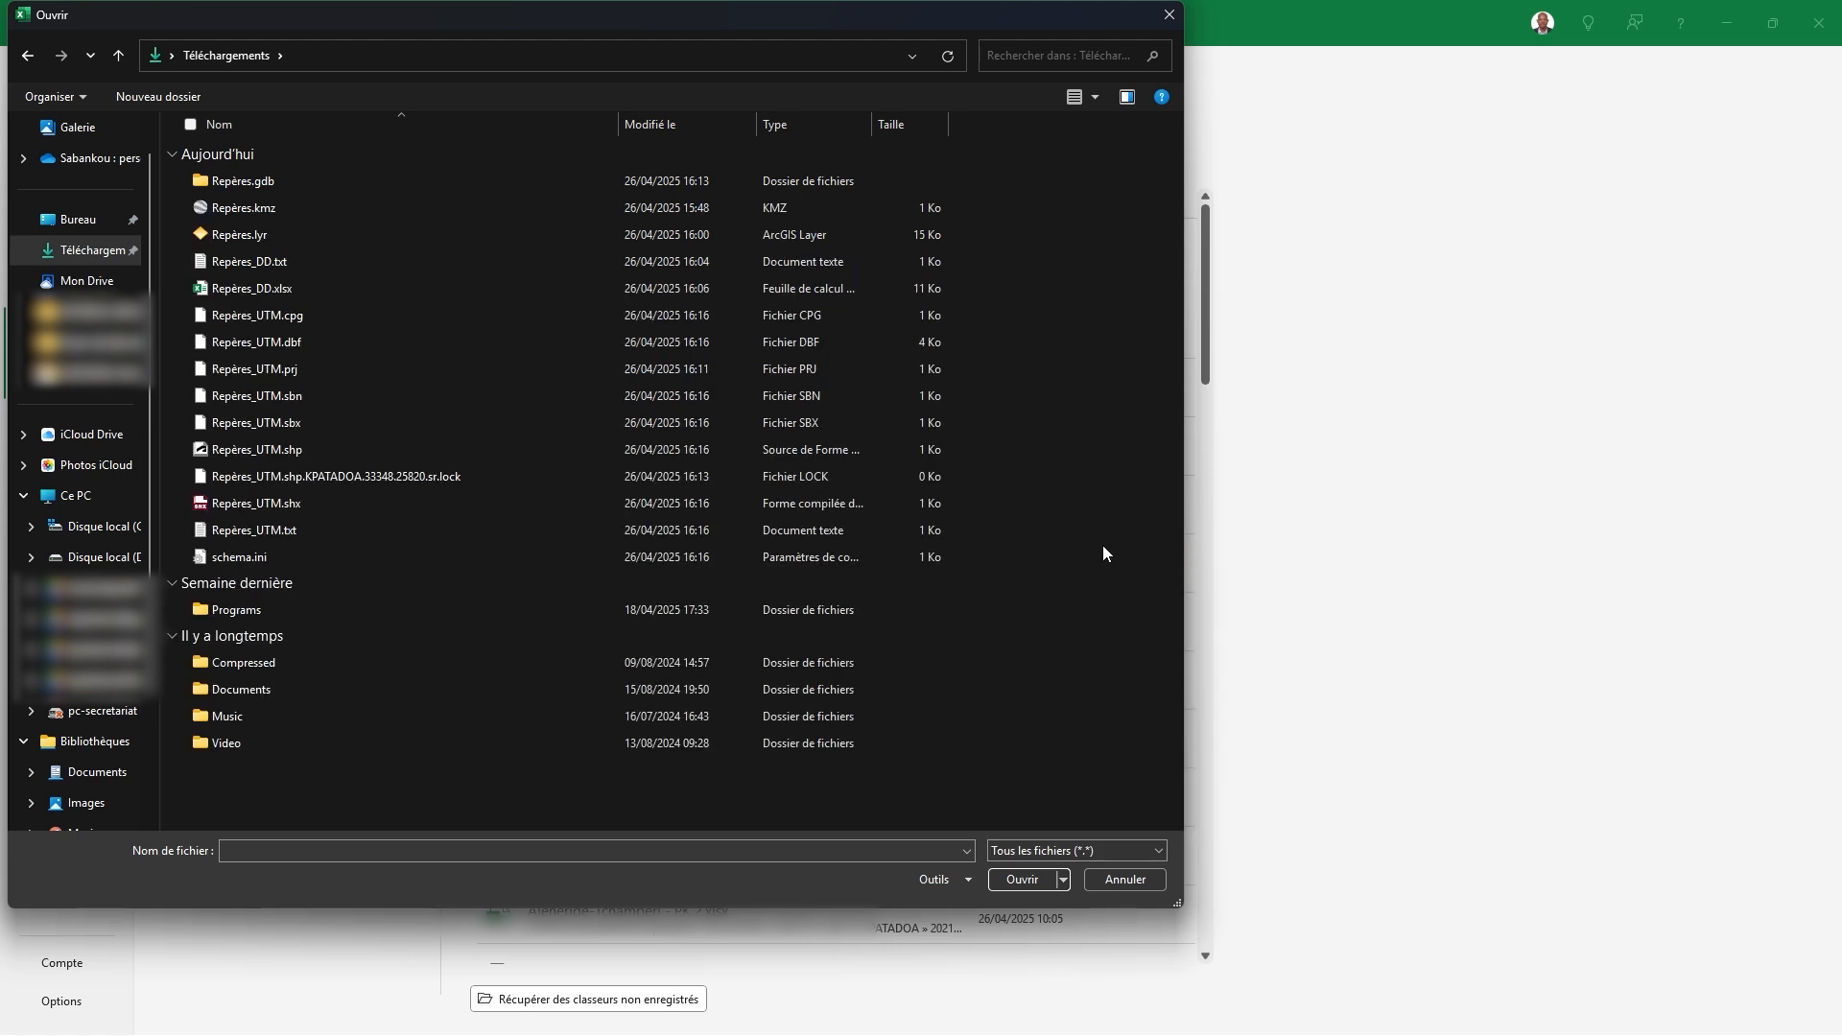
click(283, 531)
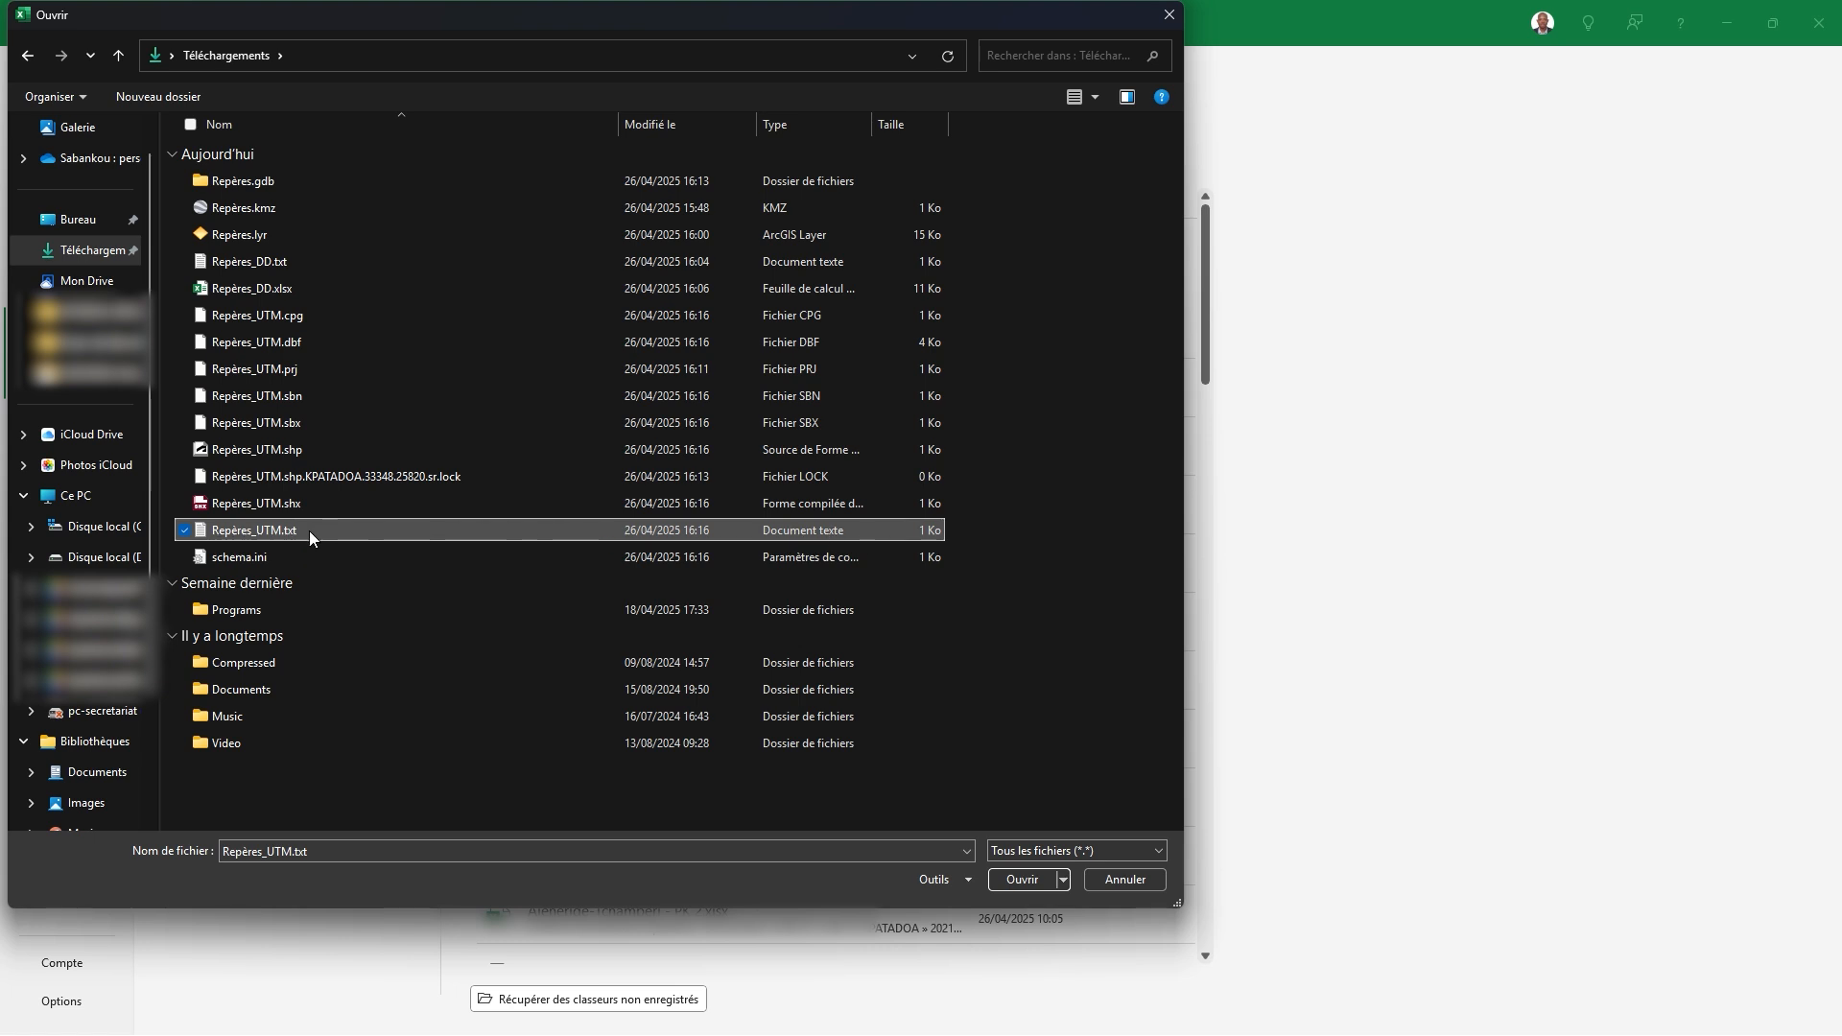
click(1019, 879)
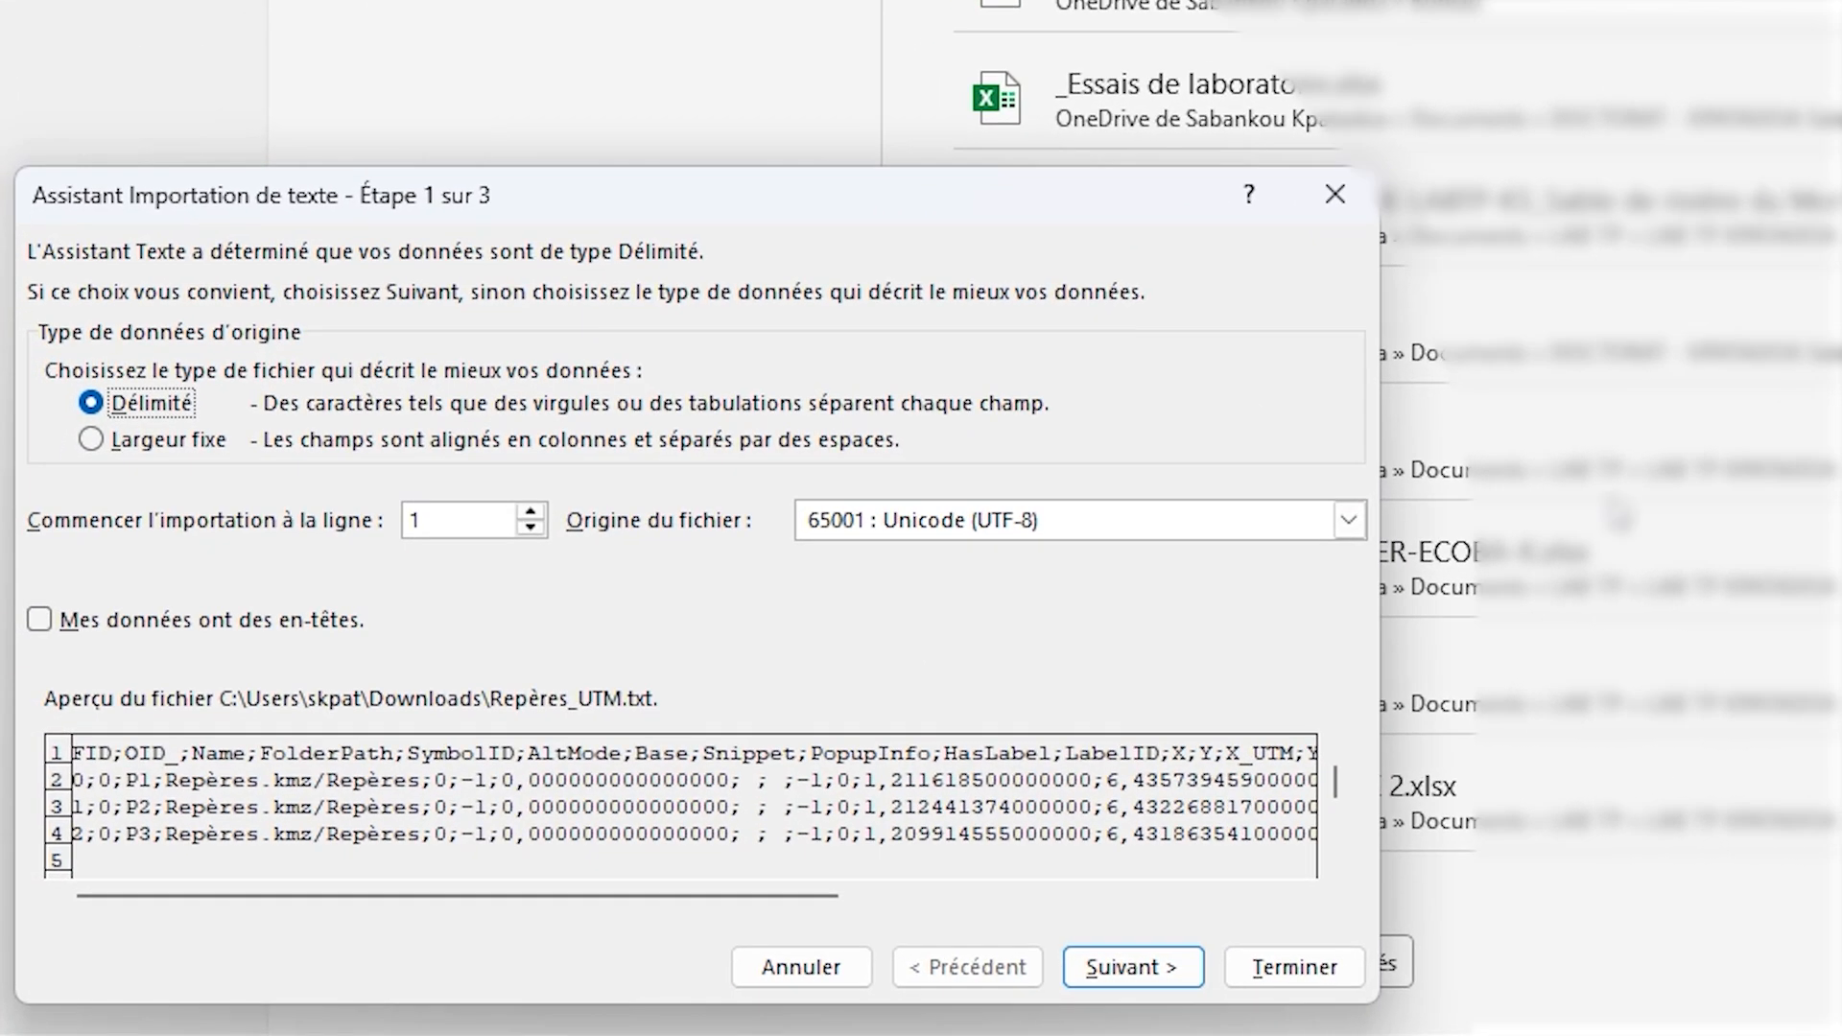
Step: Import the delimited text with tab and semicolon as separators and Standard column format, accepting the default conversion of large numbers
click(1115, 959)
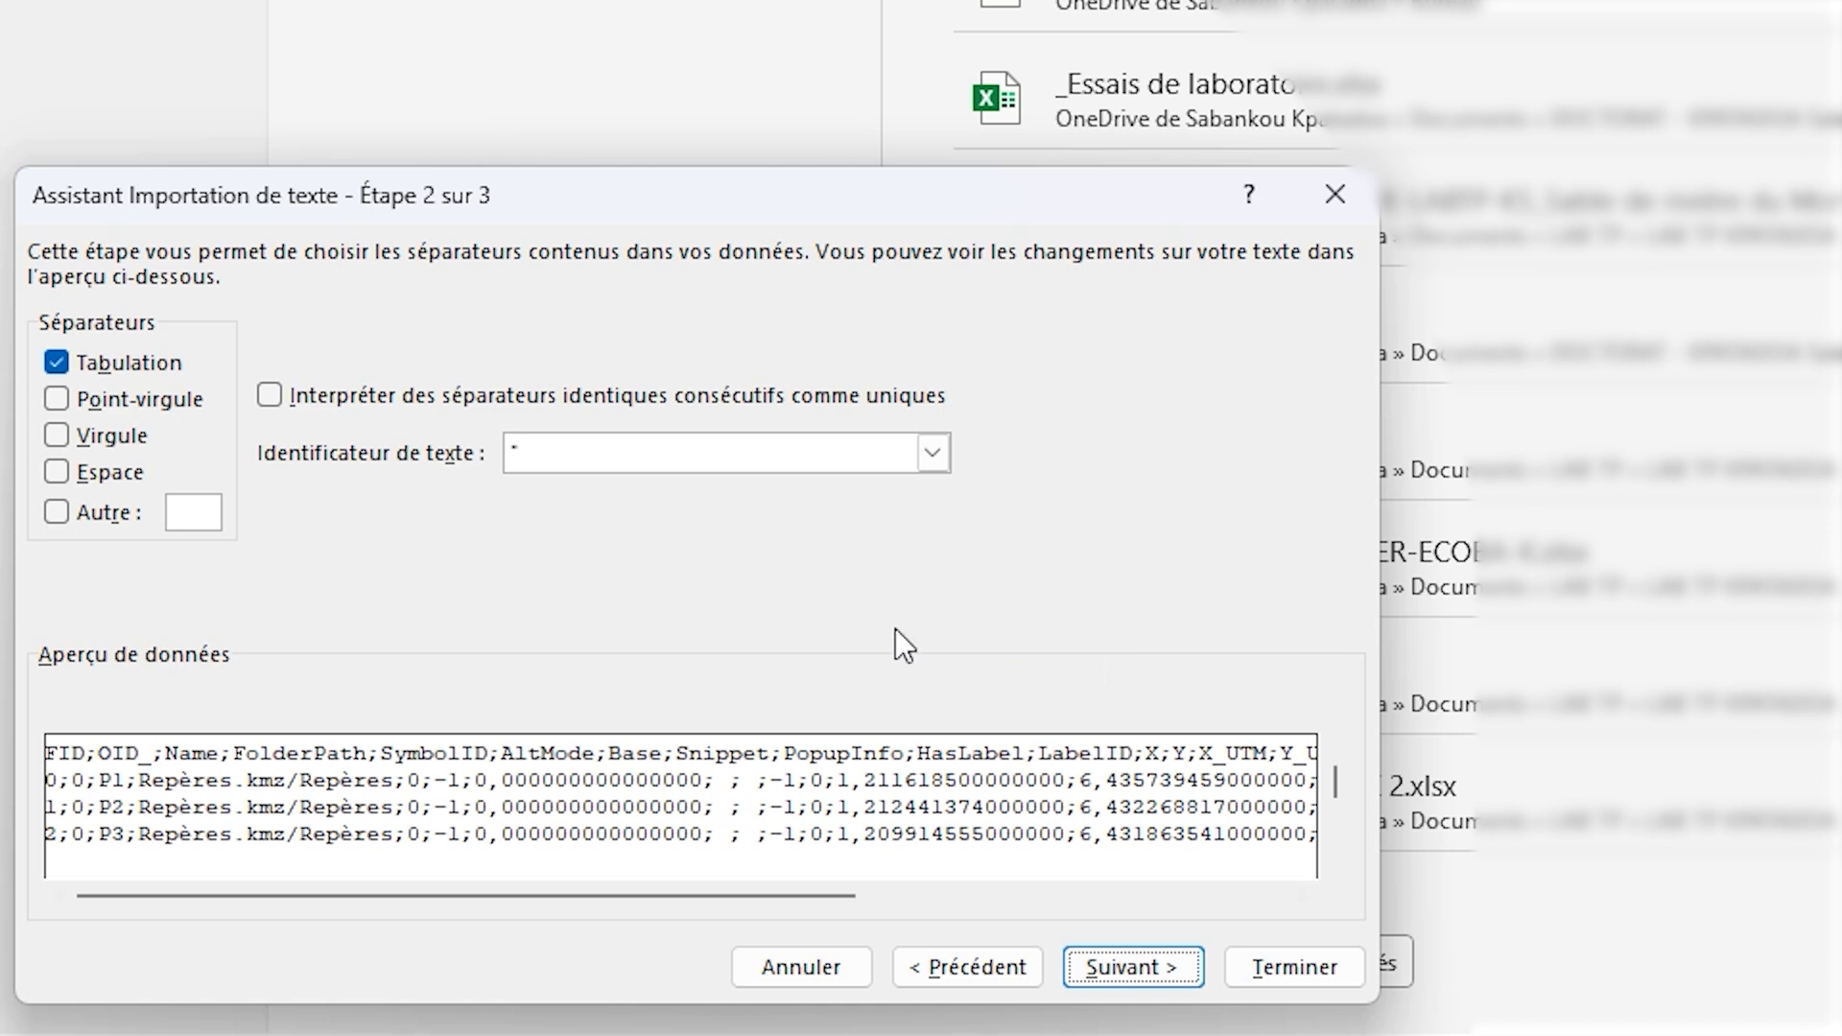
click(145, 397)
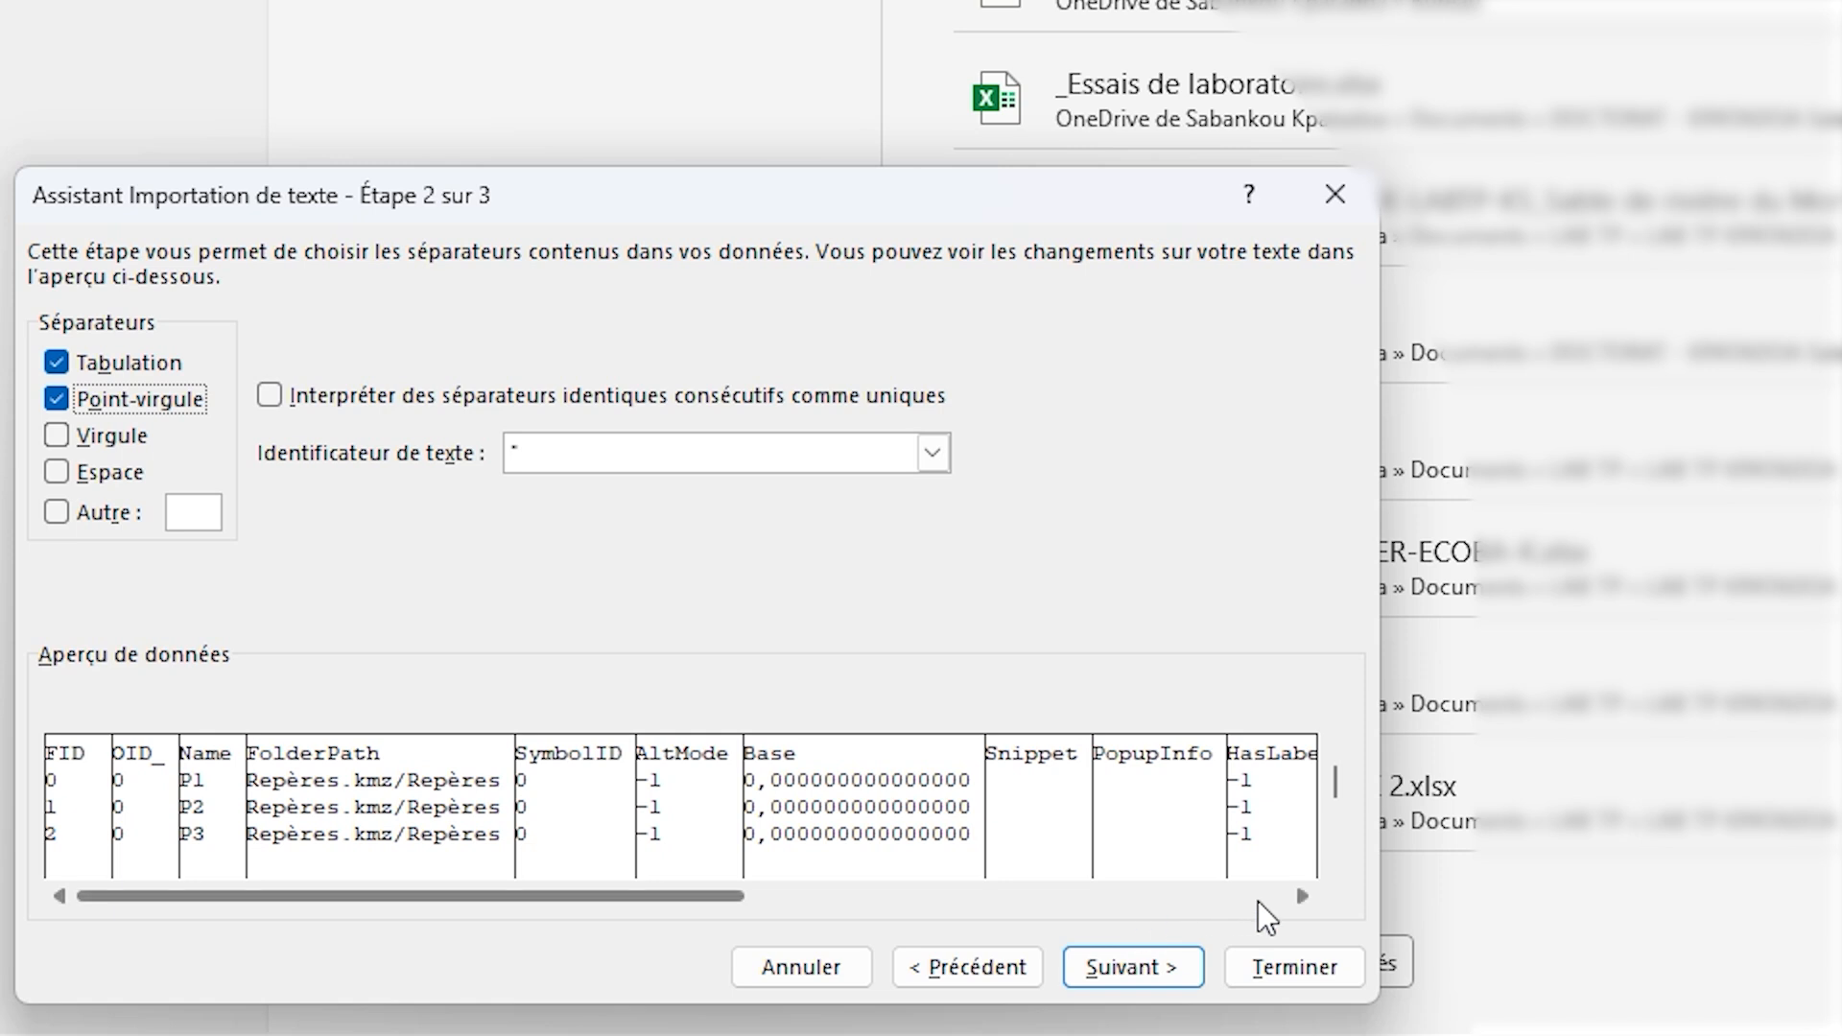
drag(1301, 902, 1304, 900)
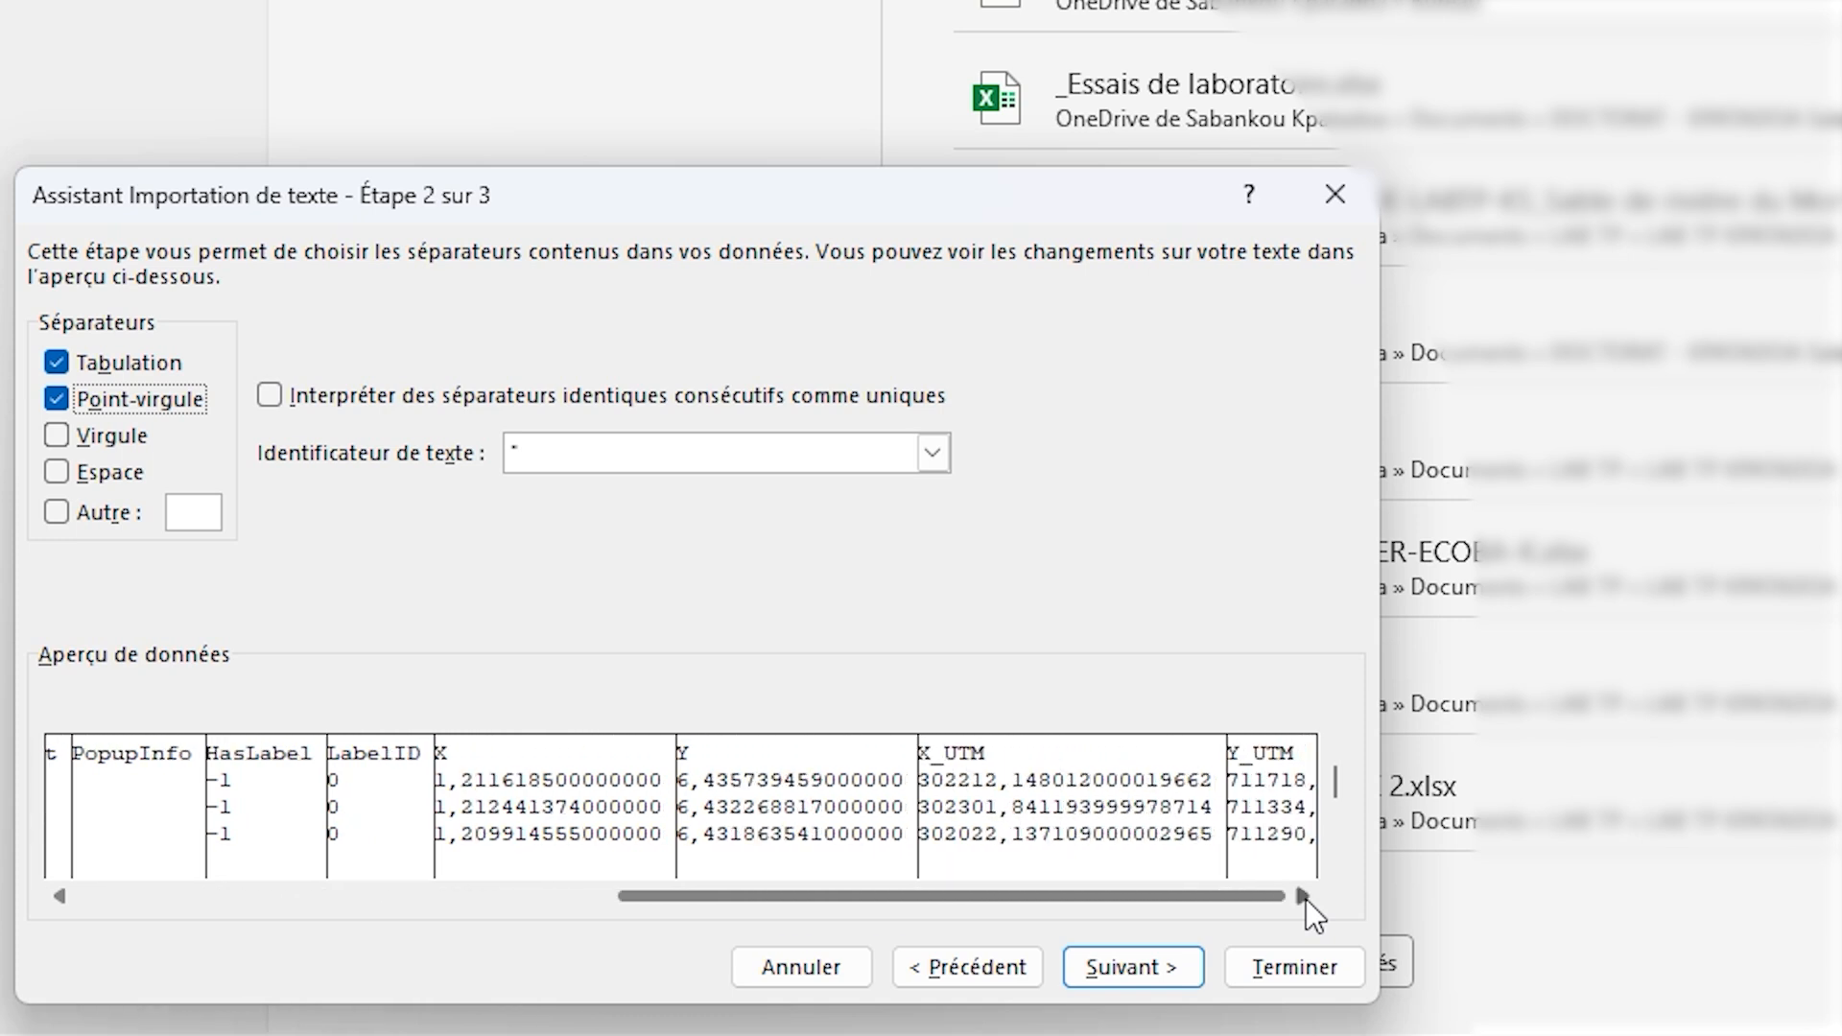
click(1161, 964)
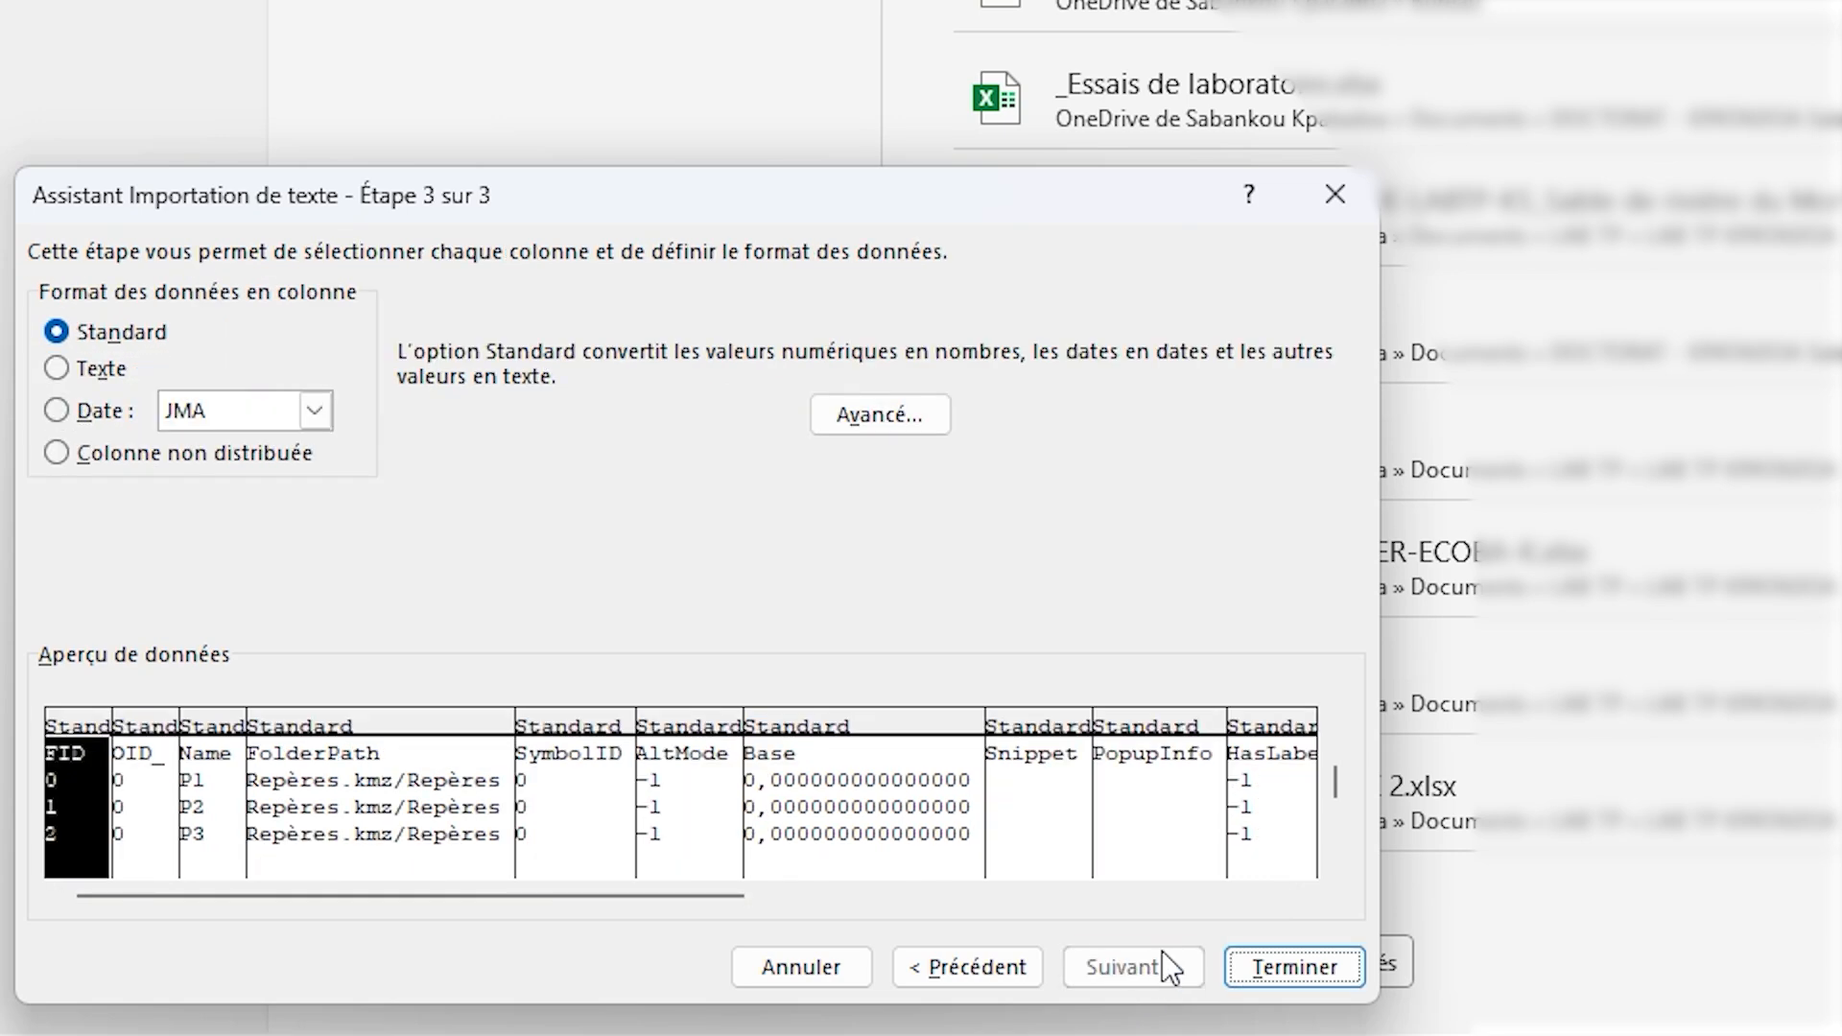
click(1274, 962)
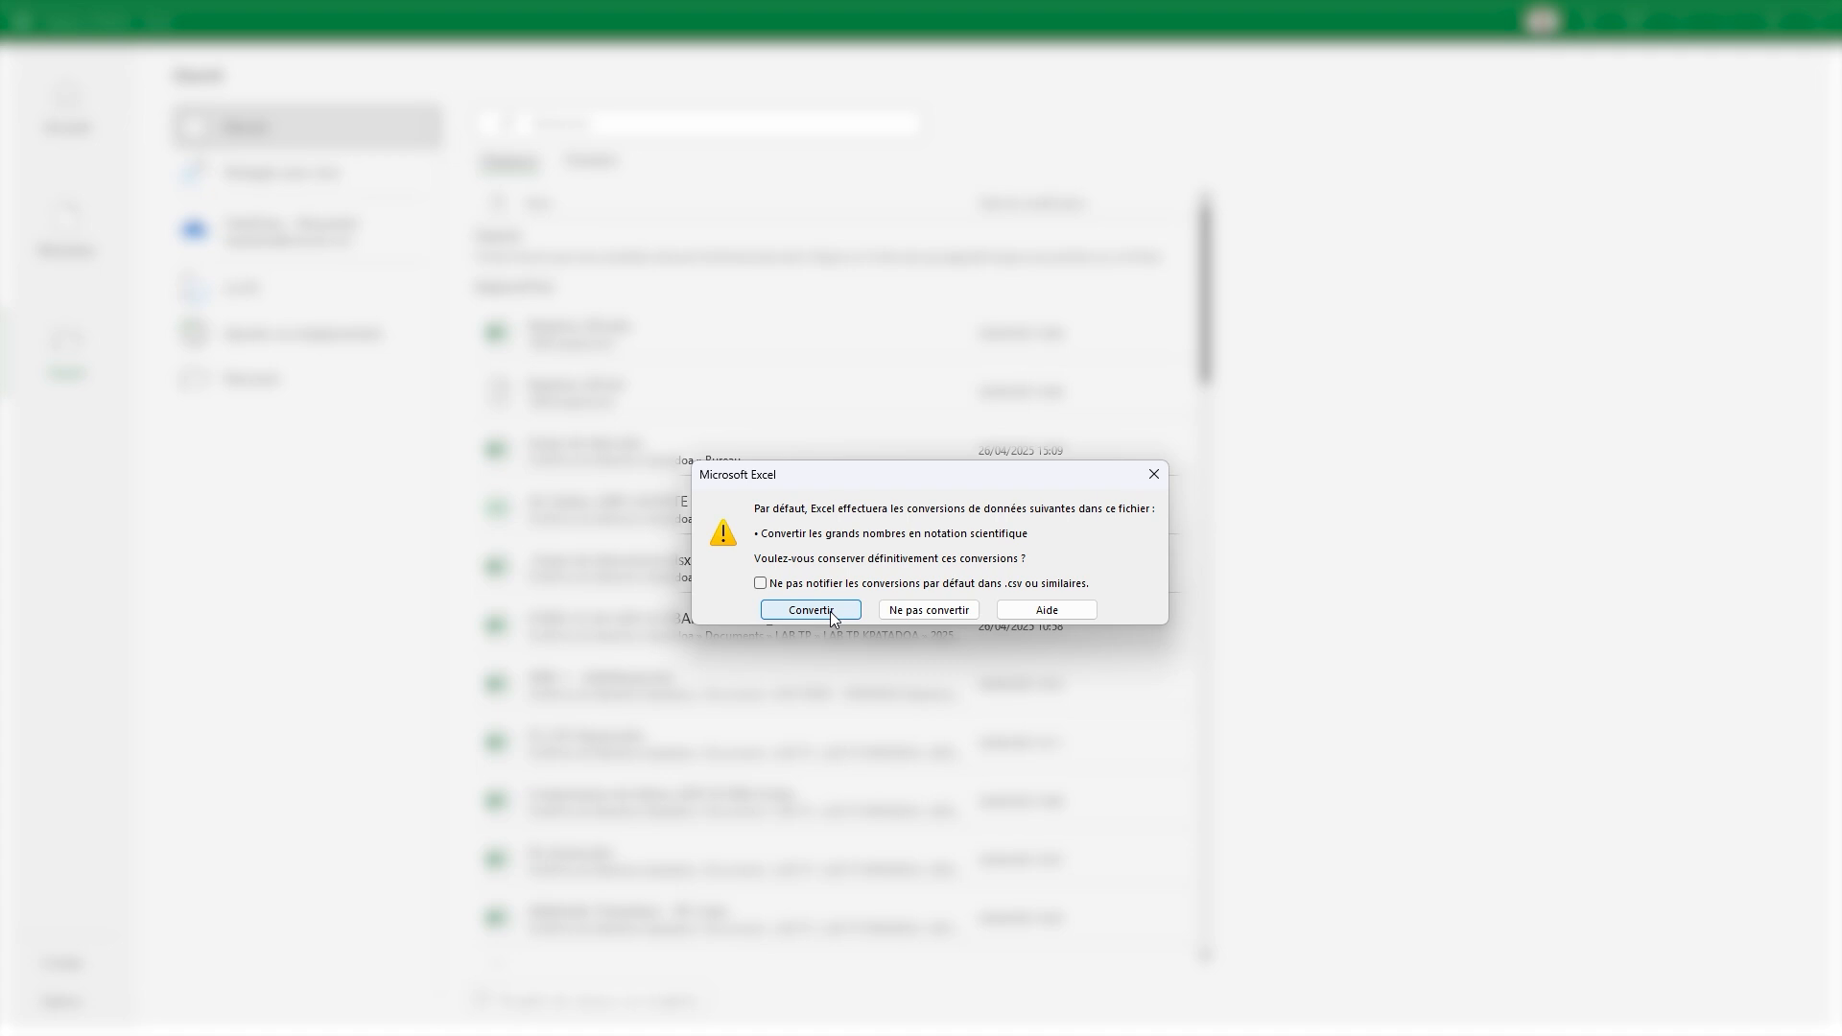
click(831, 612)
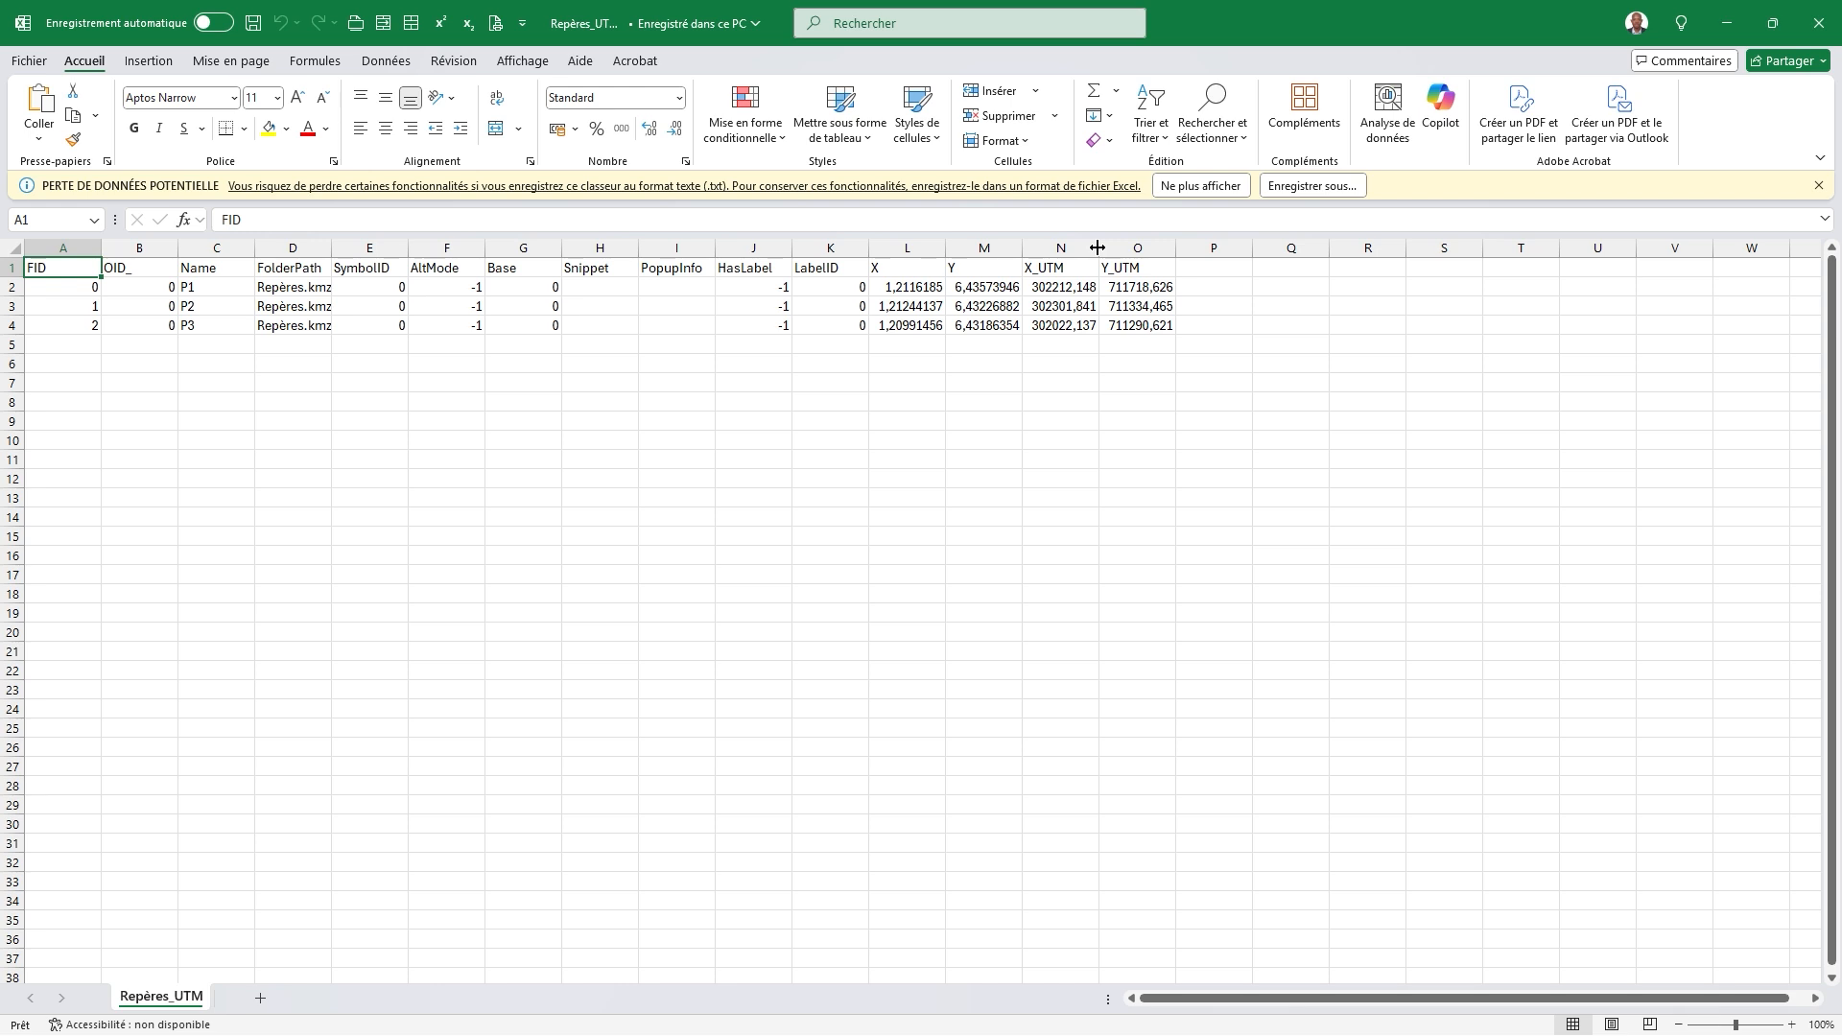
Step: Examine the X_UTM and Y_UTM values of the three points in the imported table
drag(1060, 287, 1144, 326)
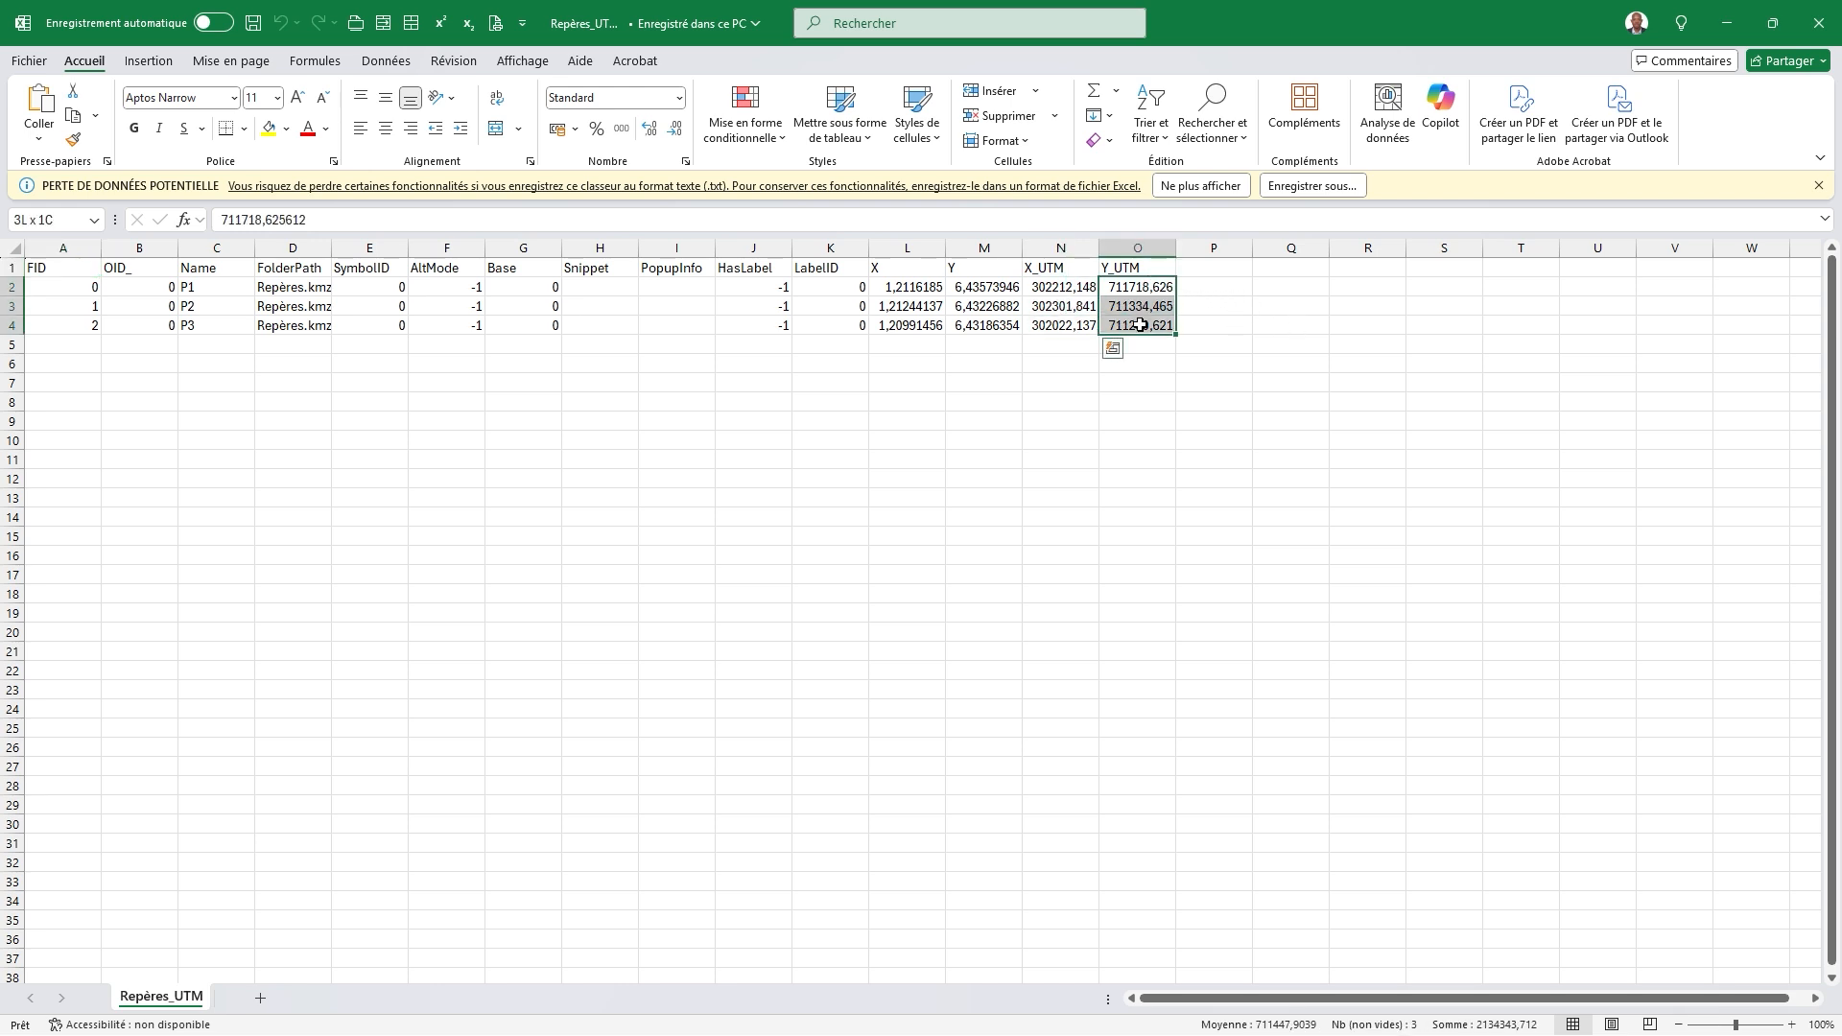
key(ctrl+c)
click(1272, 323)
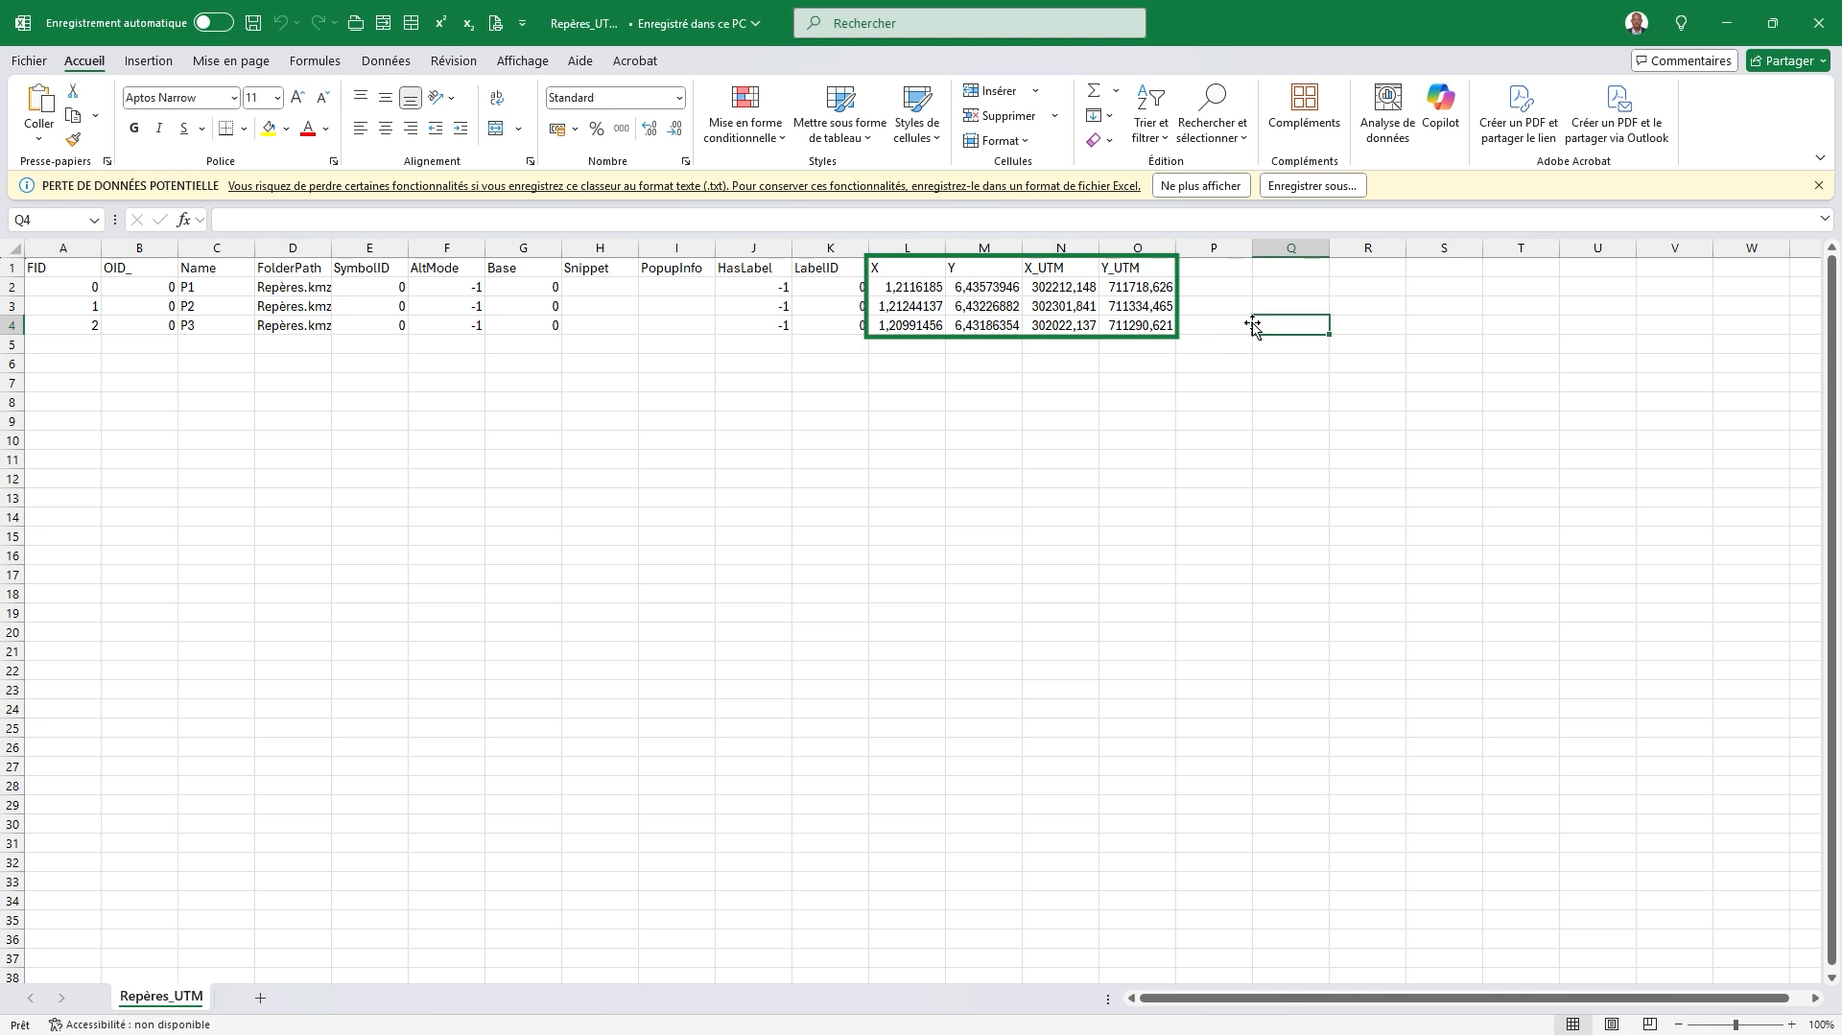
click(1221, 324)
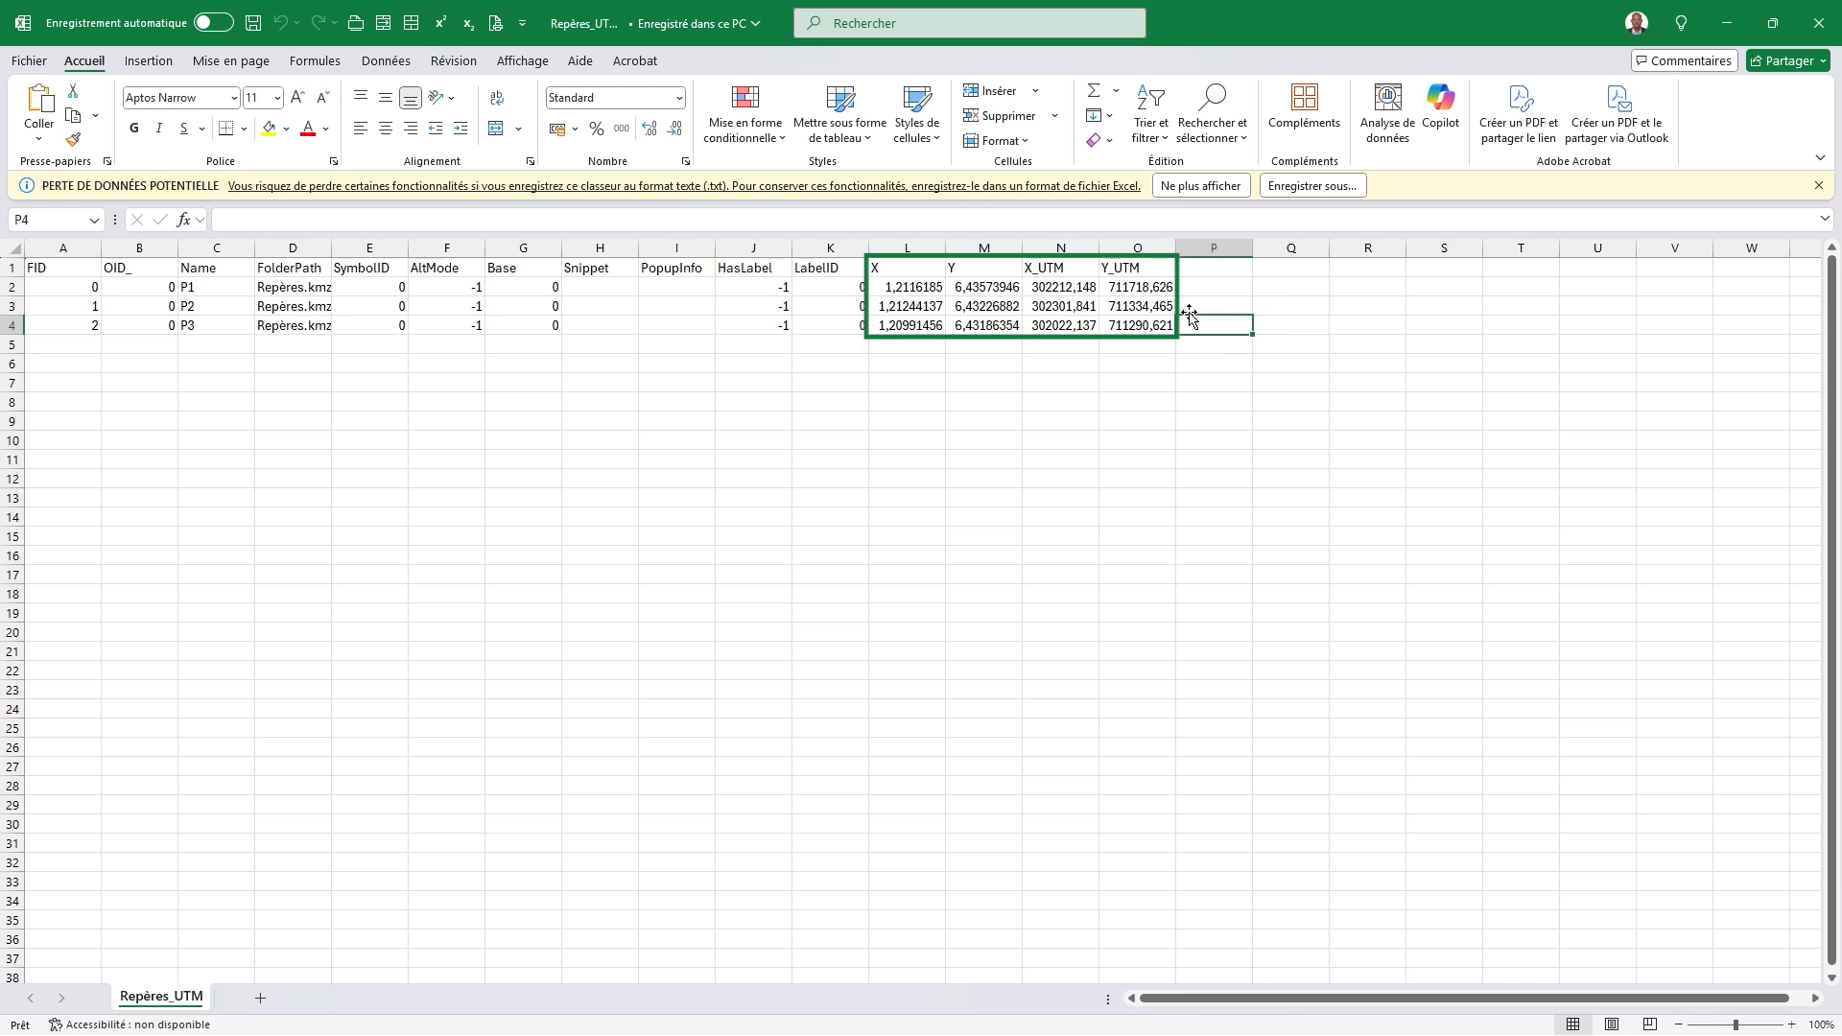
key(Escape)
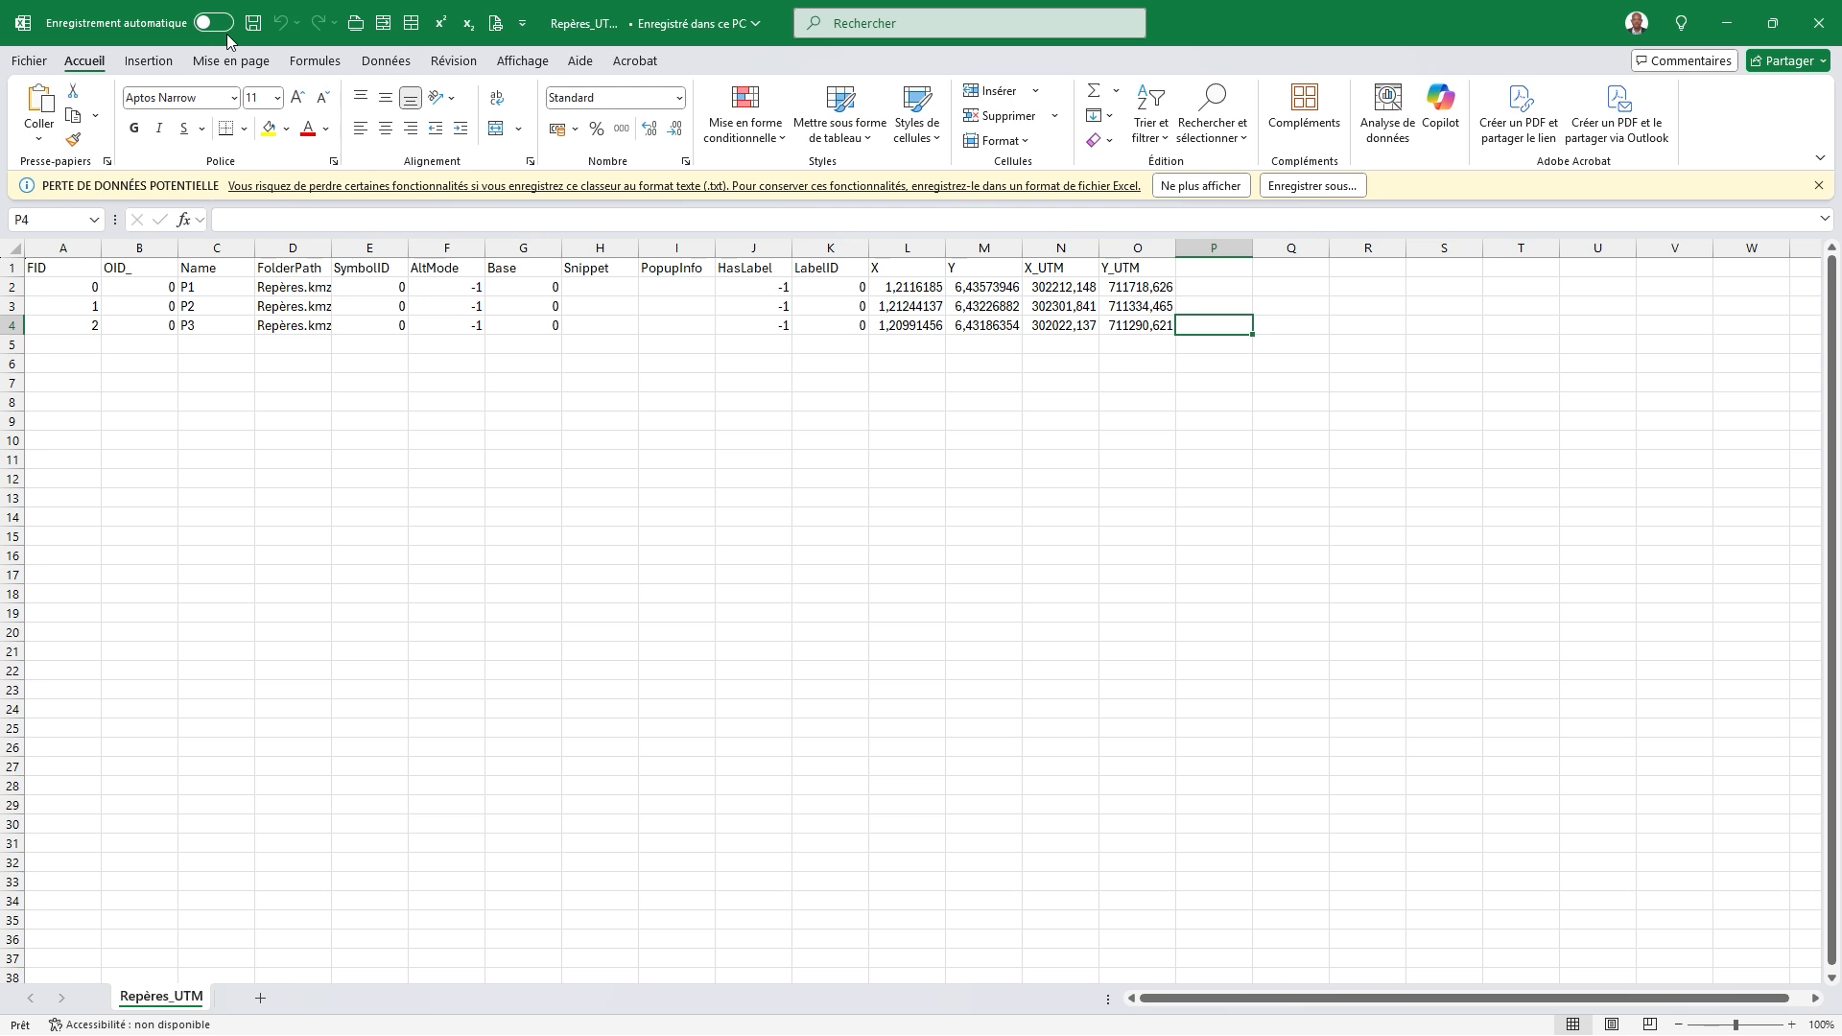
Step: Save the table to the Downloads folder as the Excel workbook Repères_UTM.xlsx
click(28, 61)
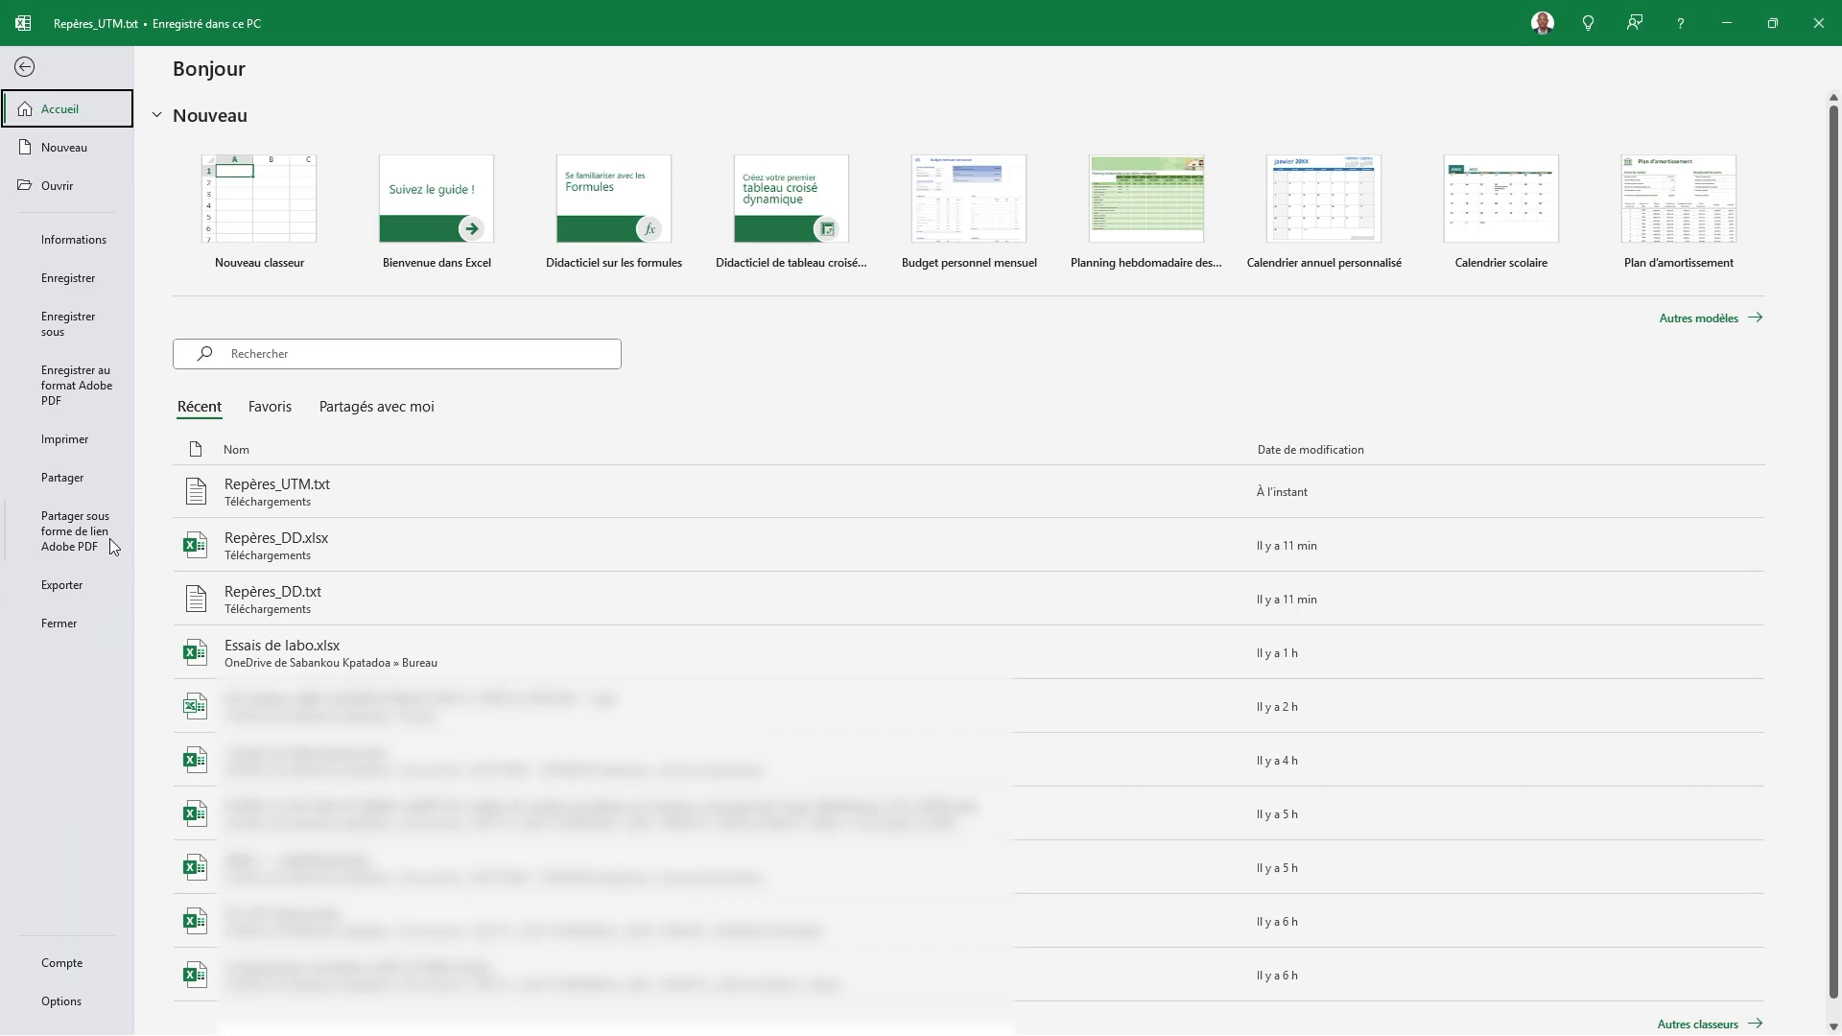
click(87, 316)
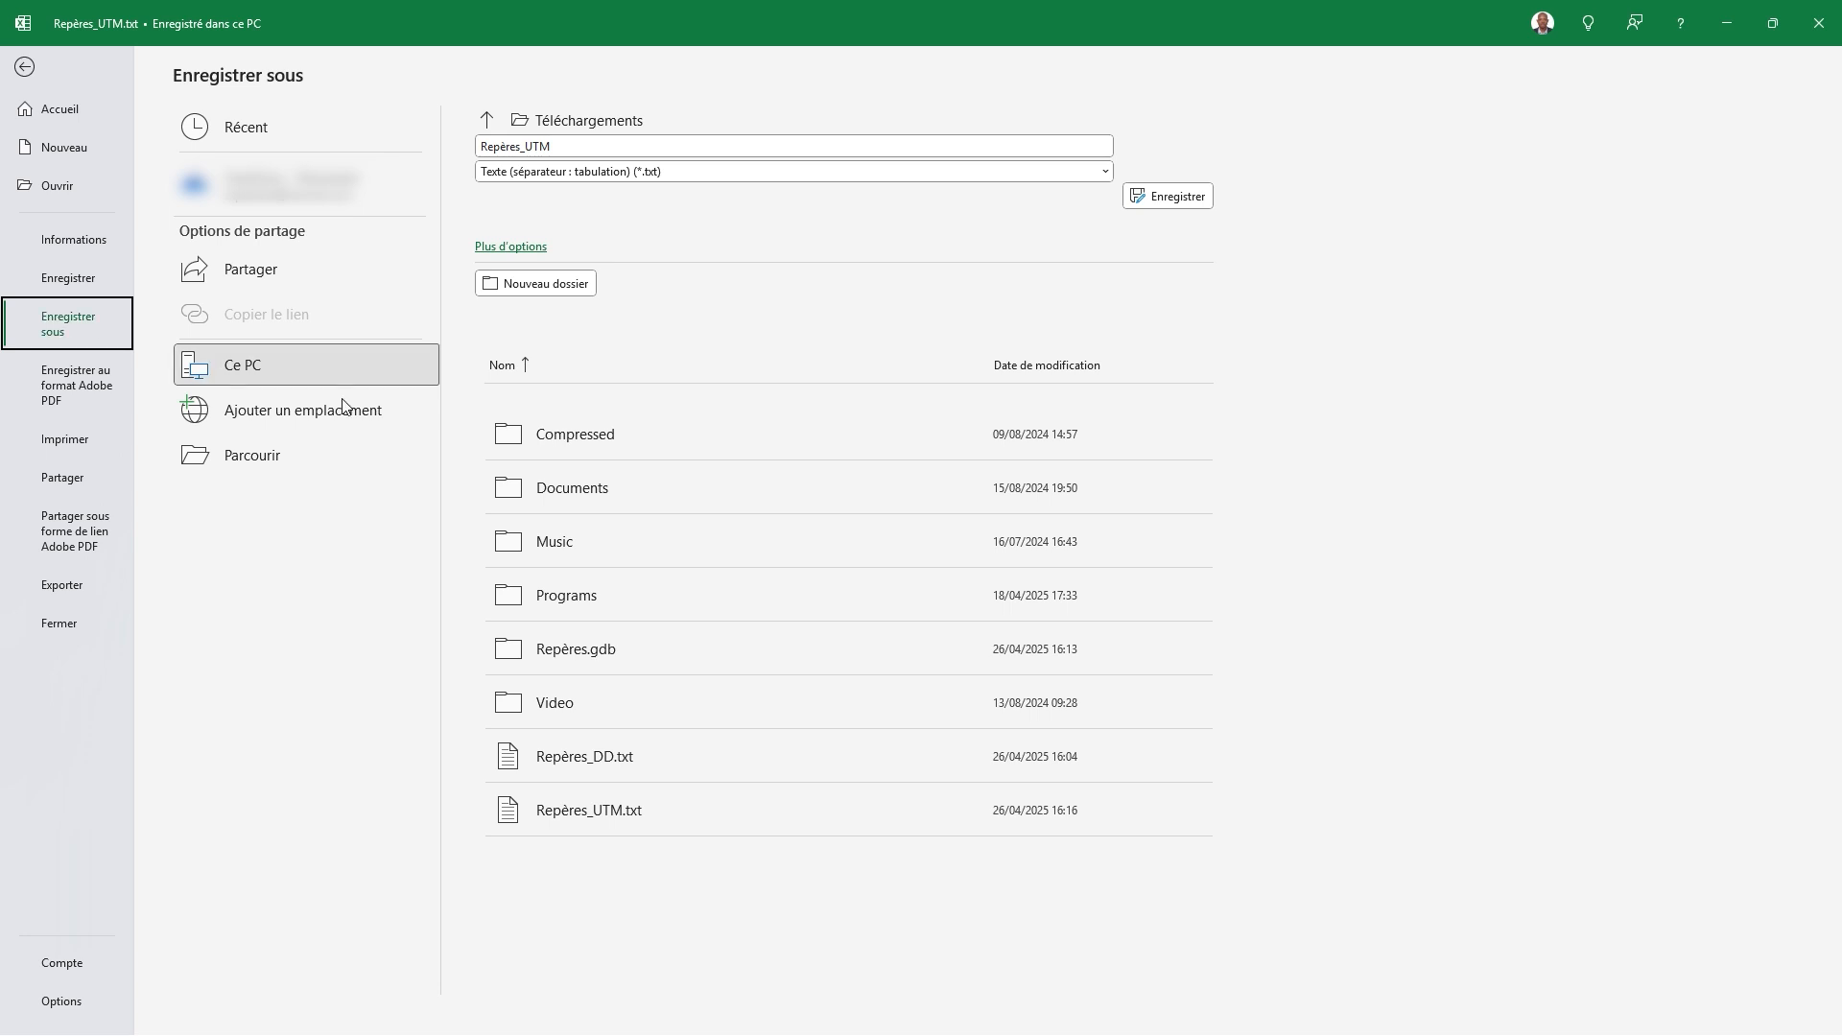
click(249, 463)
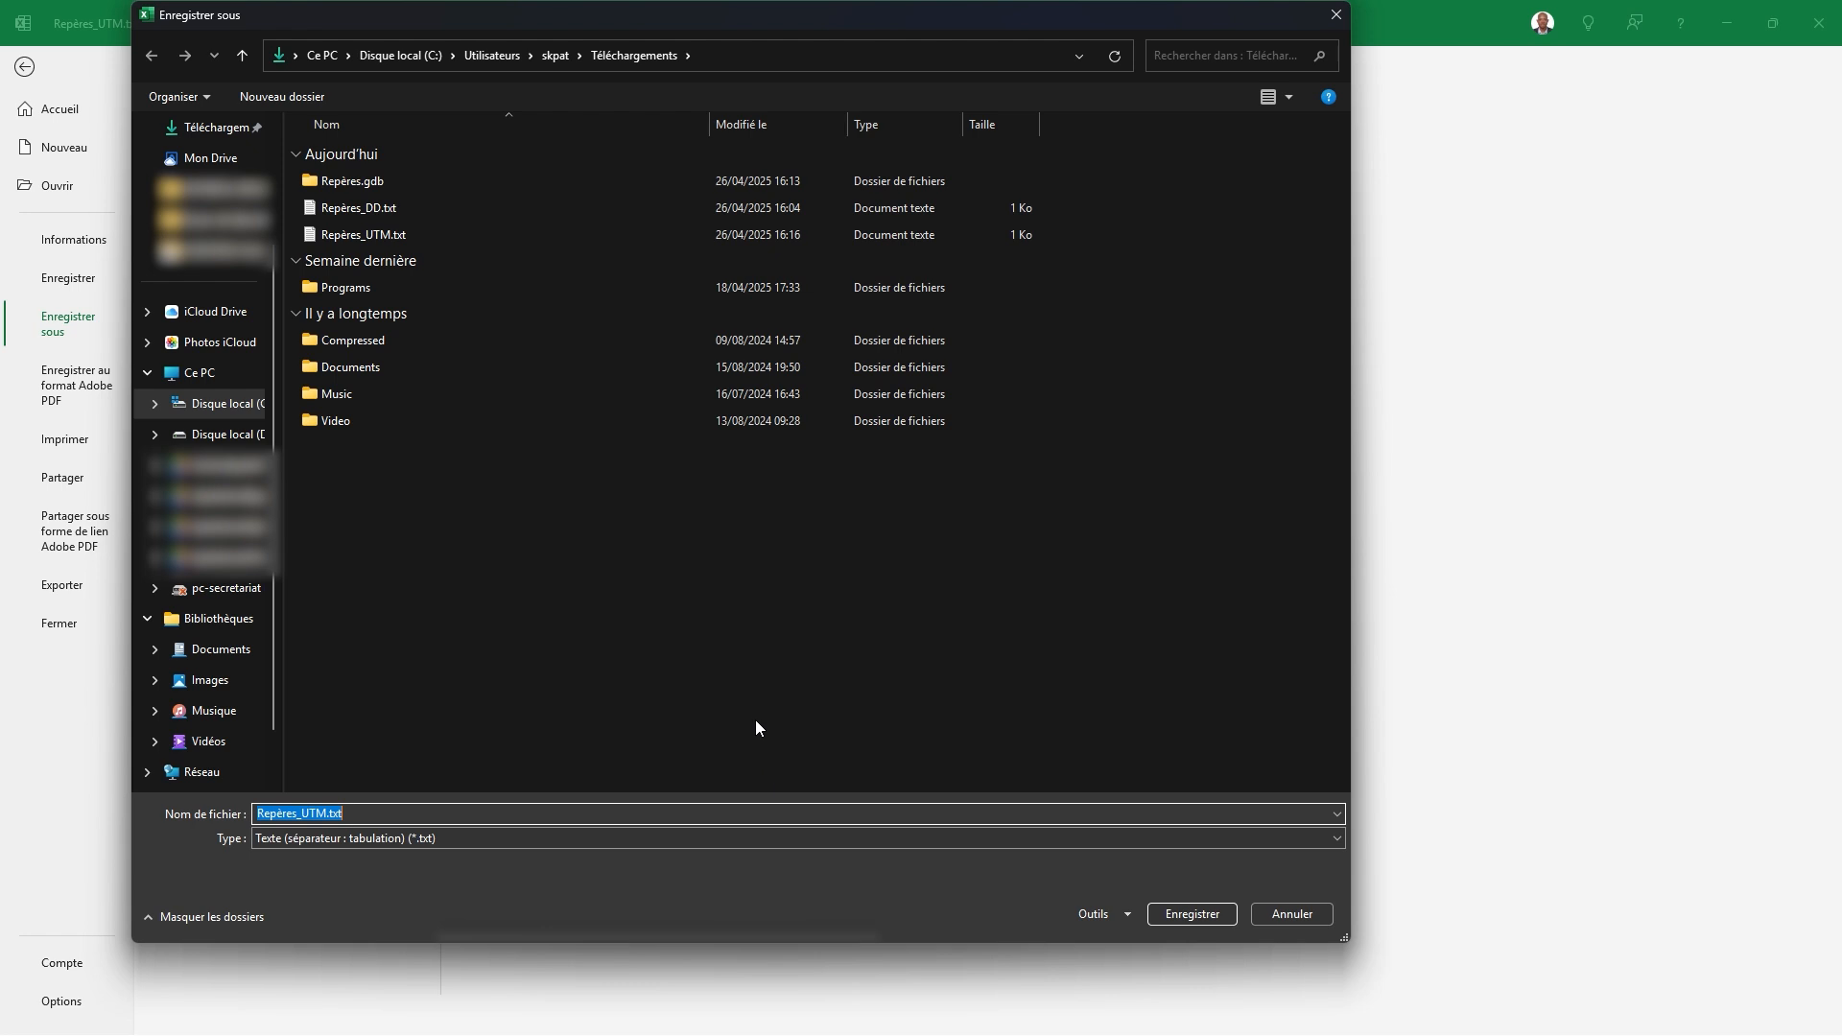
click(543, 833)
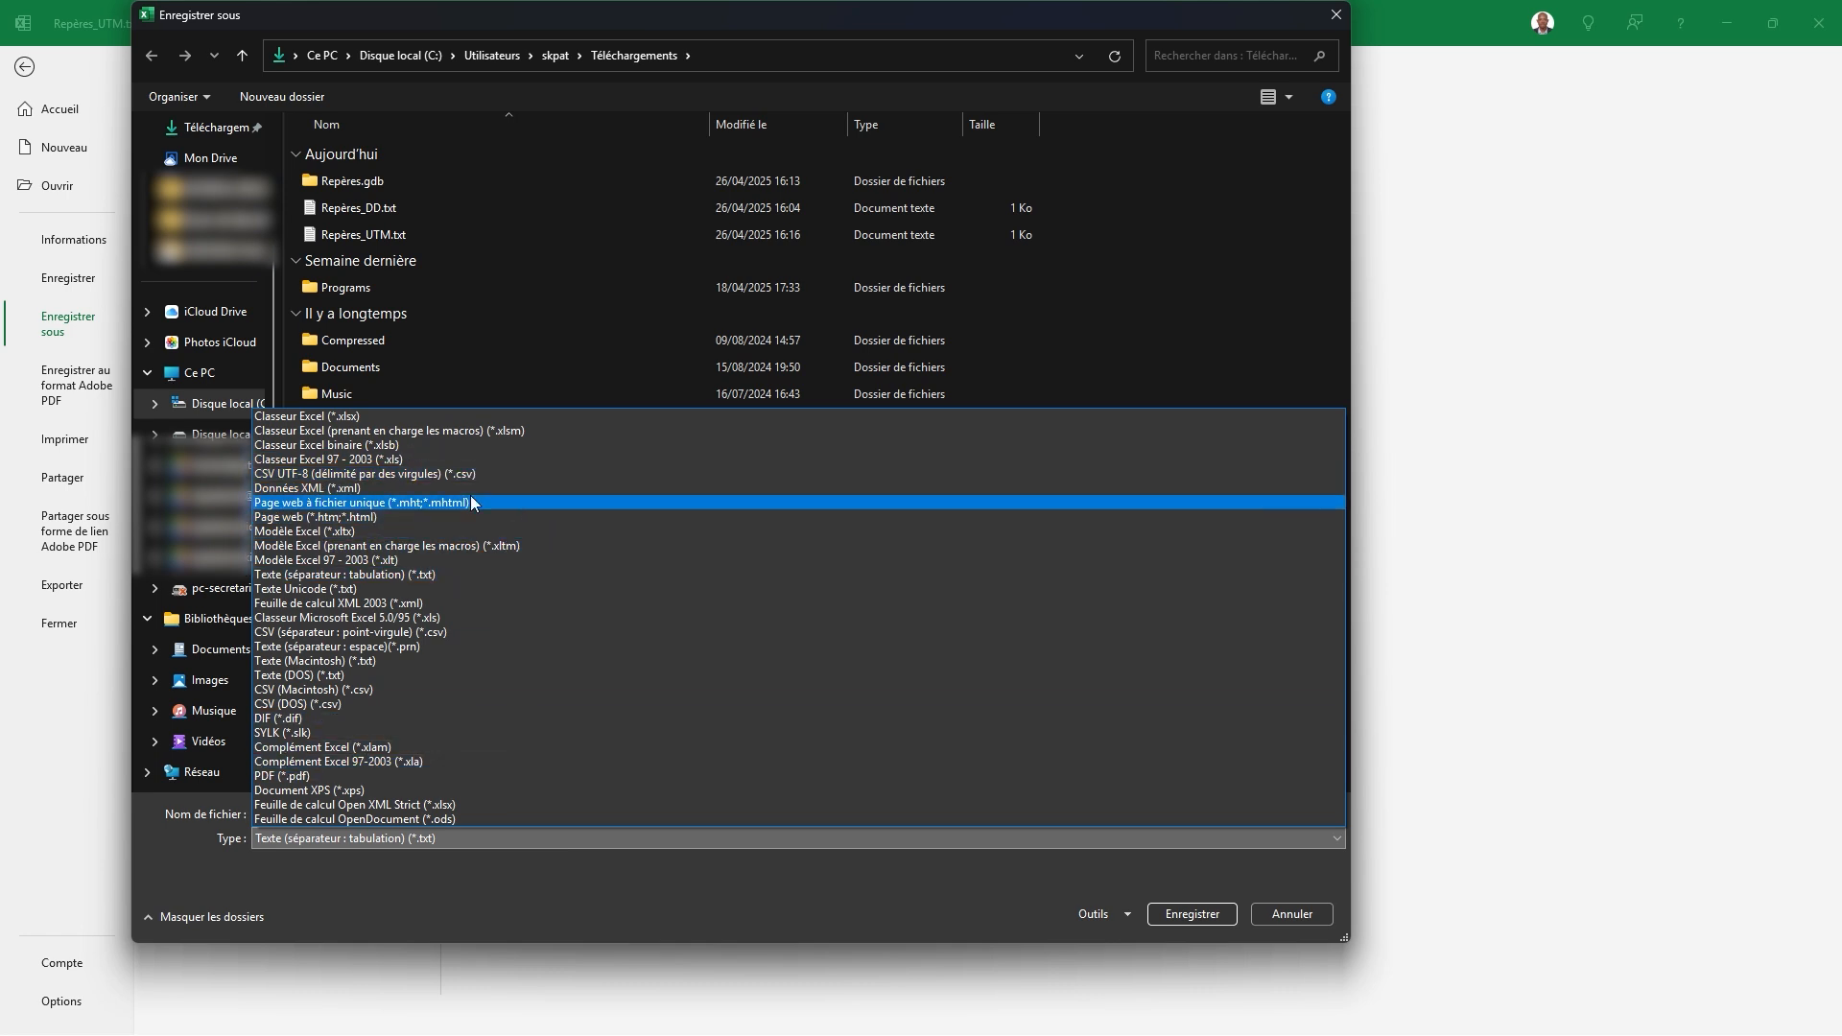
click(446, 416)
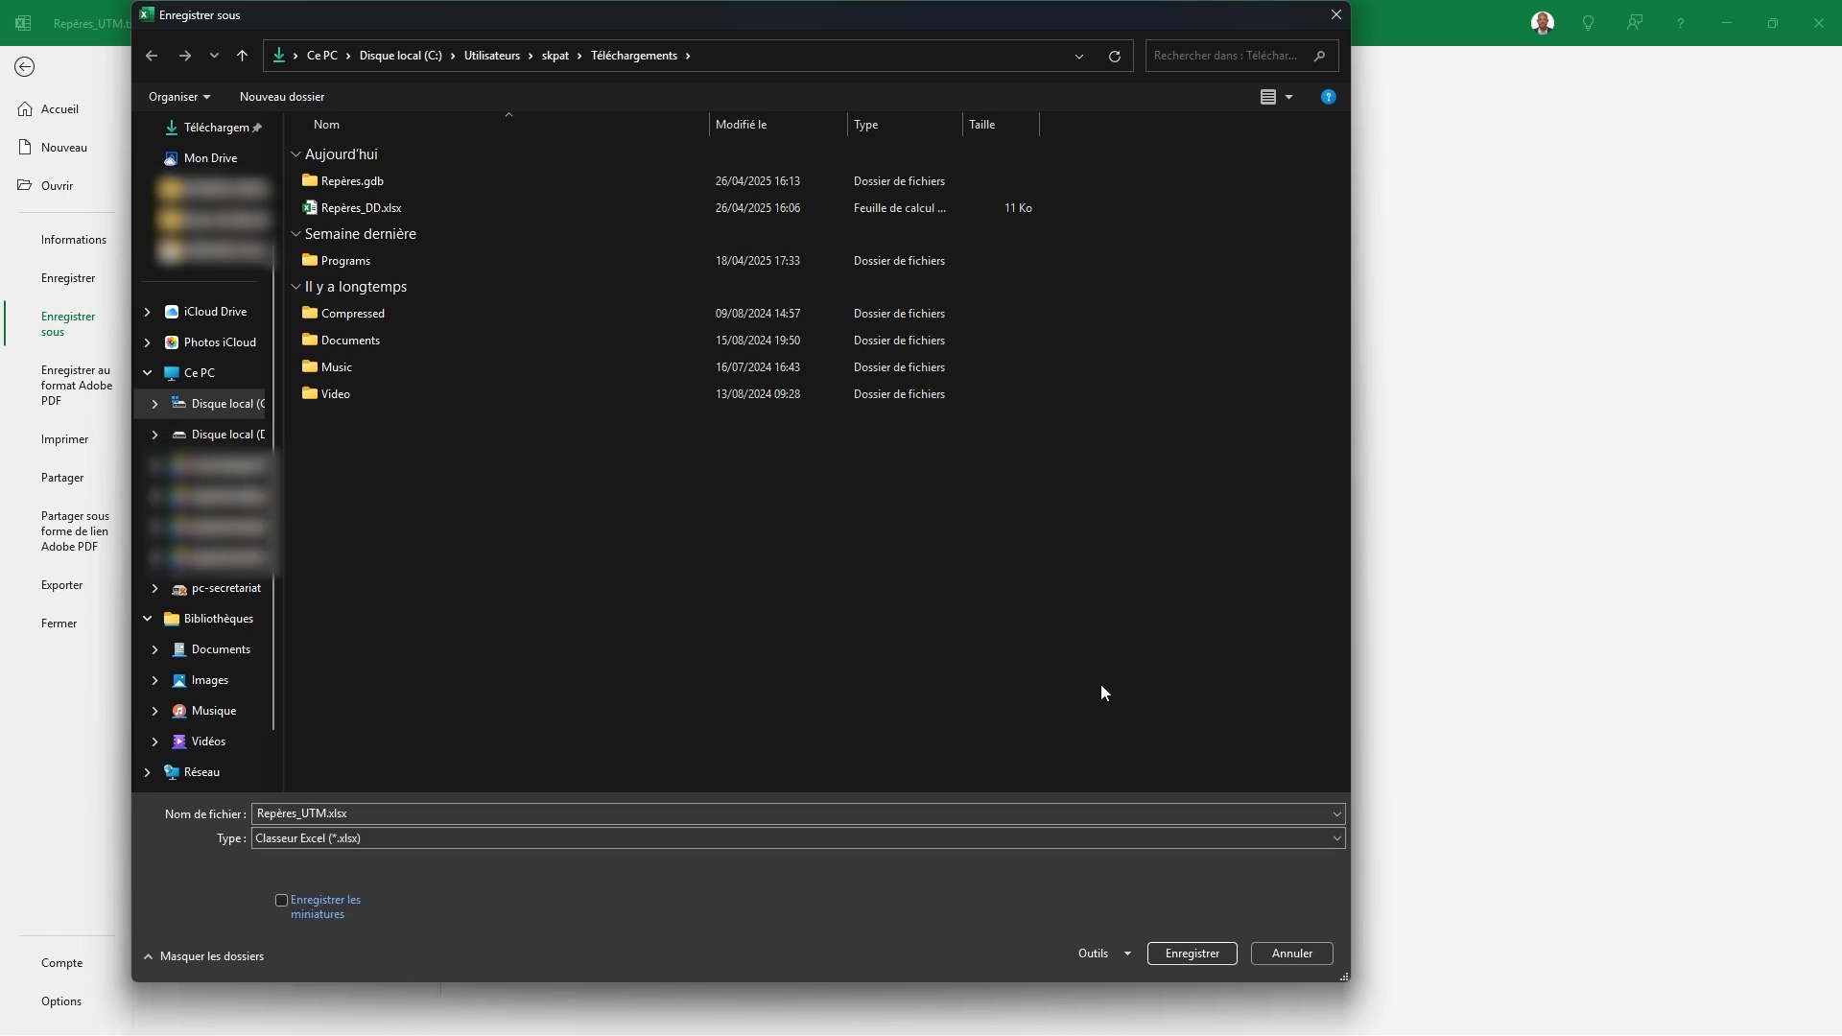
click(1180, 953)
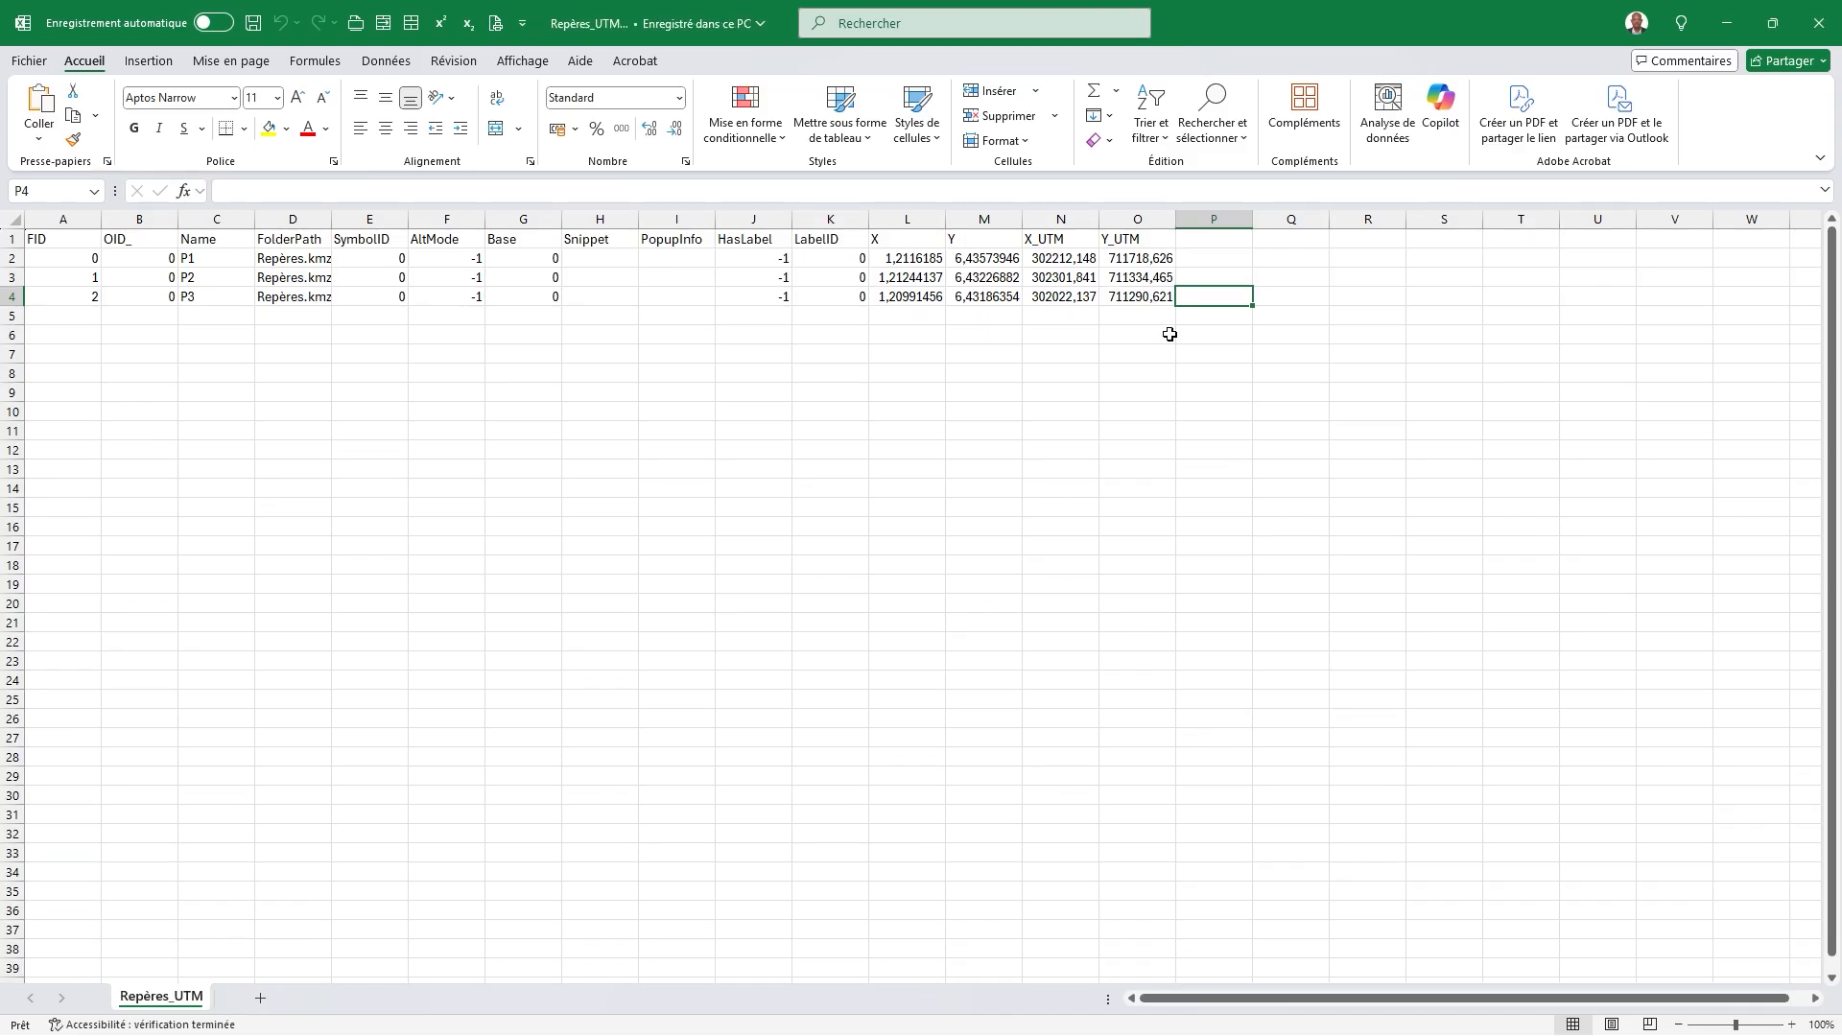
Step: Inspect the full-precision X_UTM and Y_UTM values of point P1
click(1071, 257)
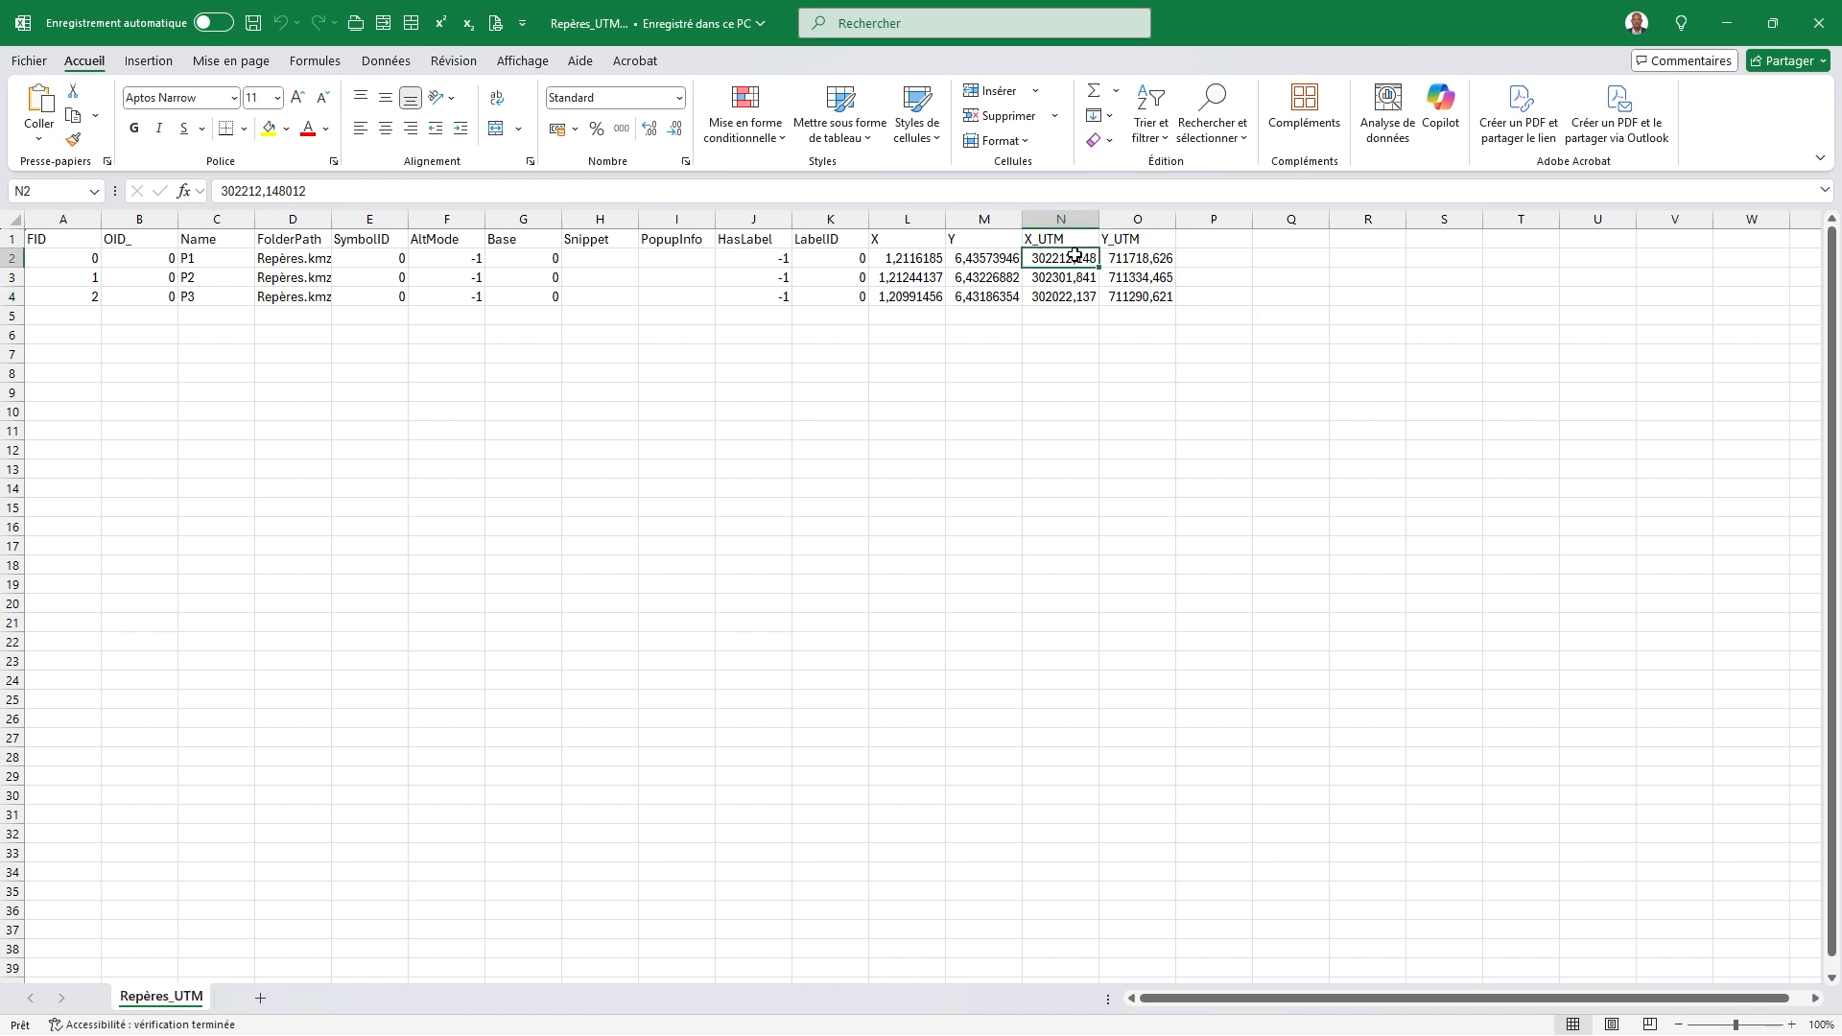
click(1157, 259)
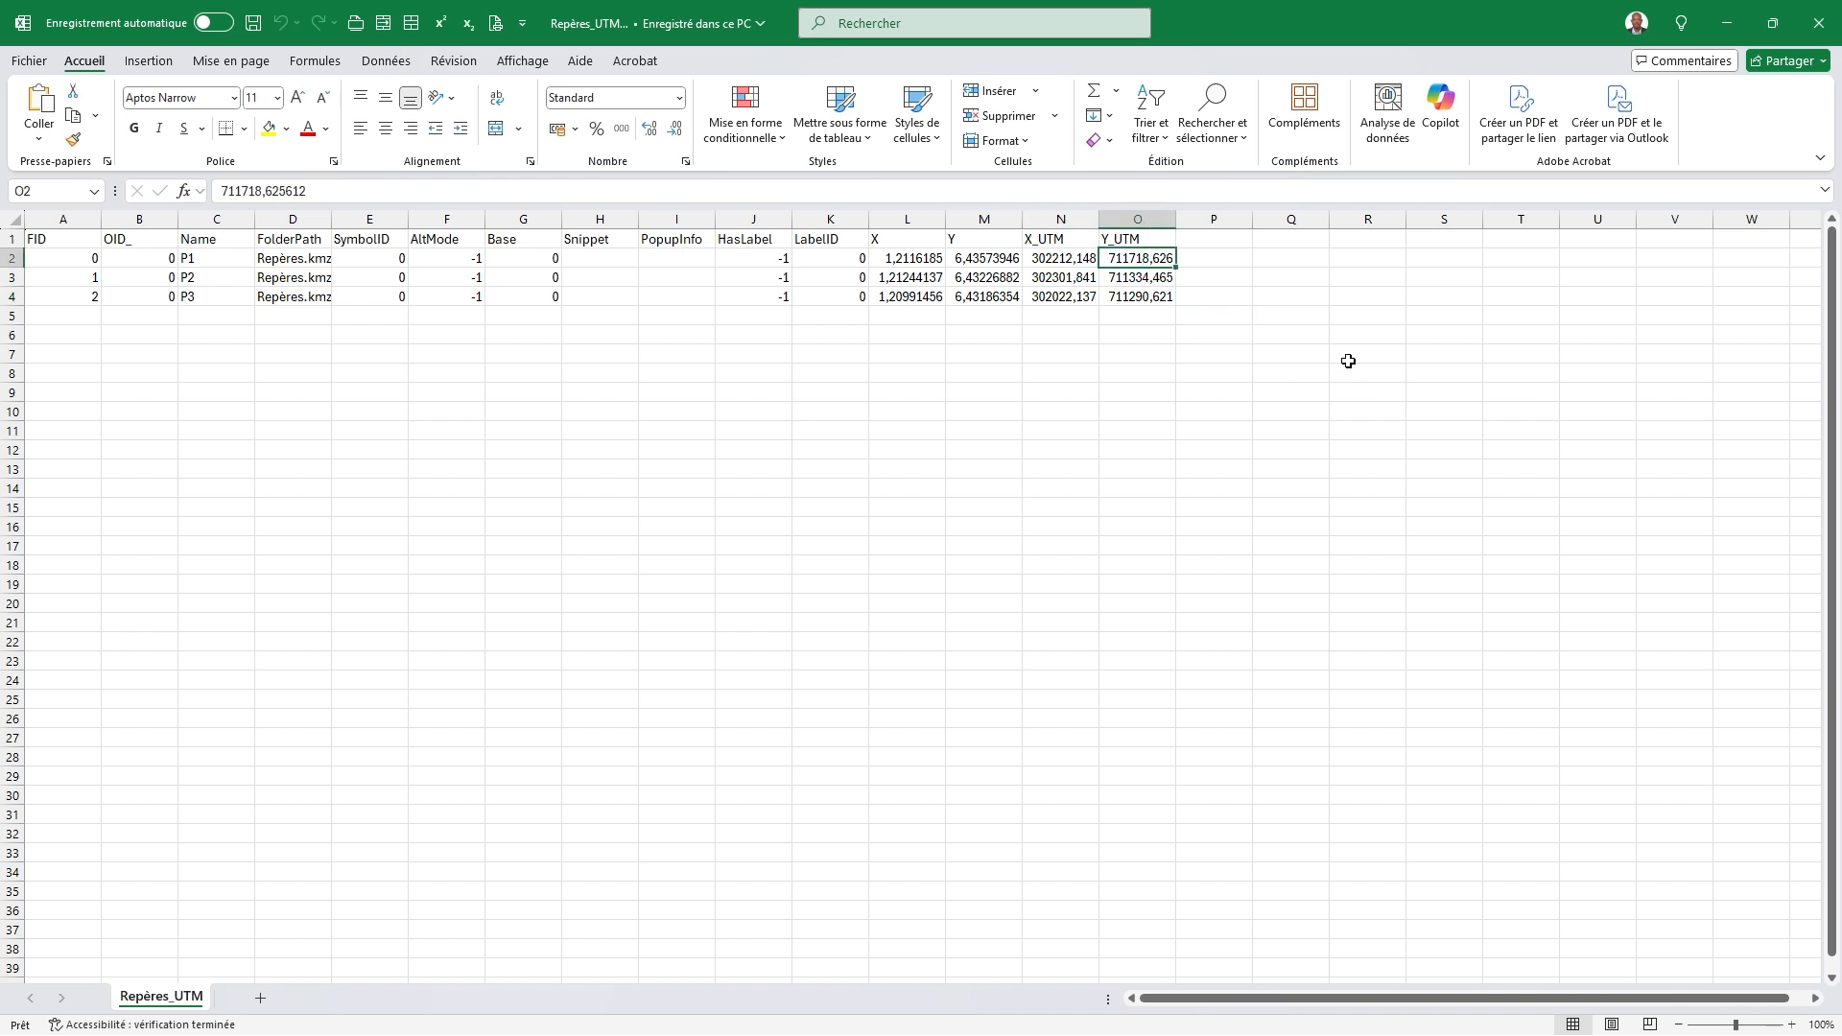
click(1042, 268)
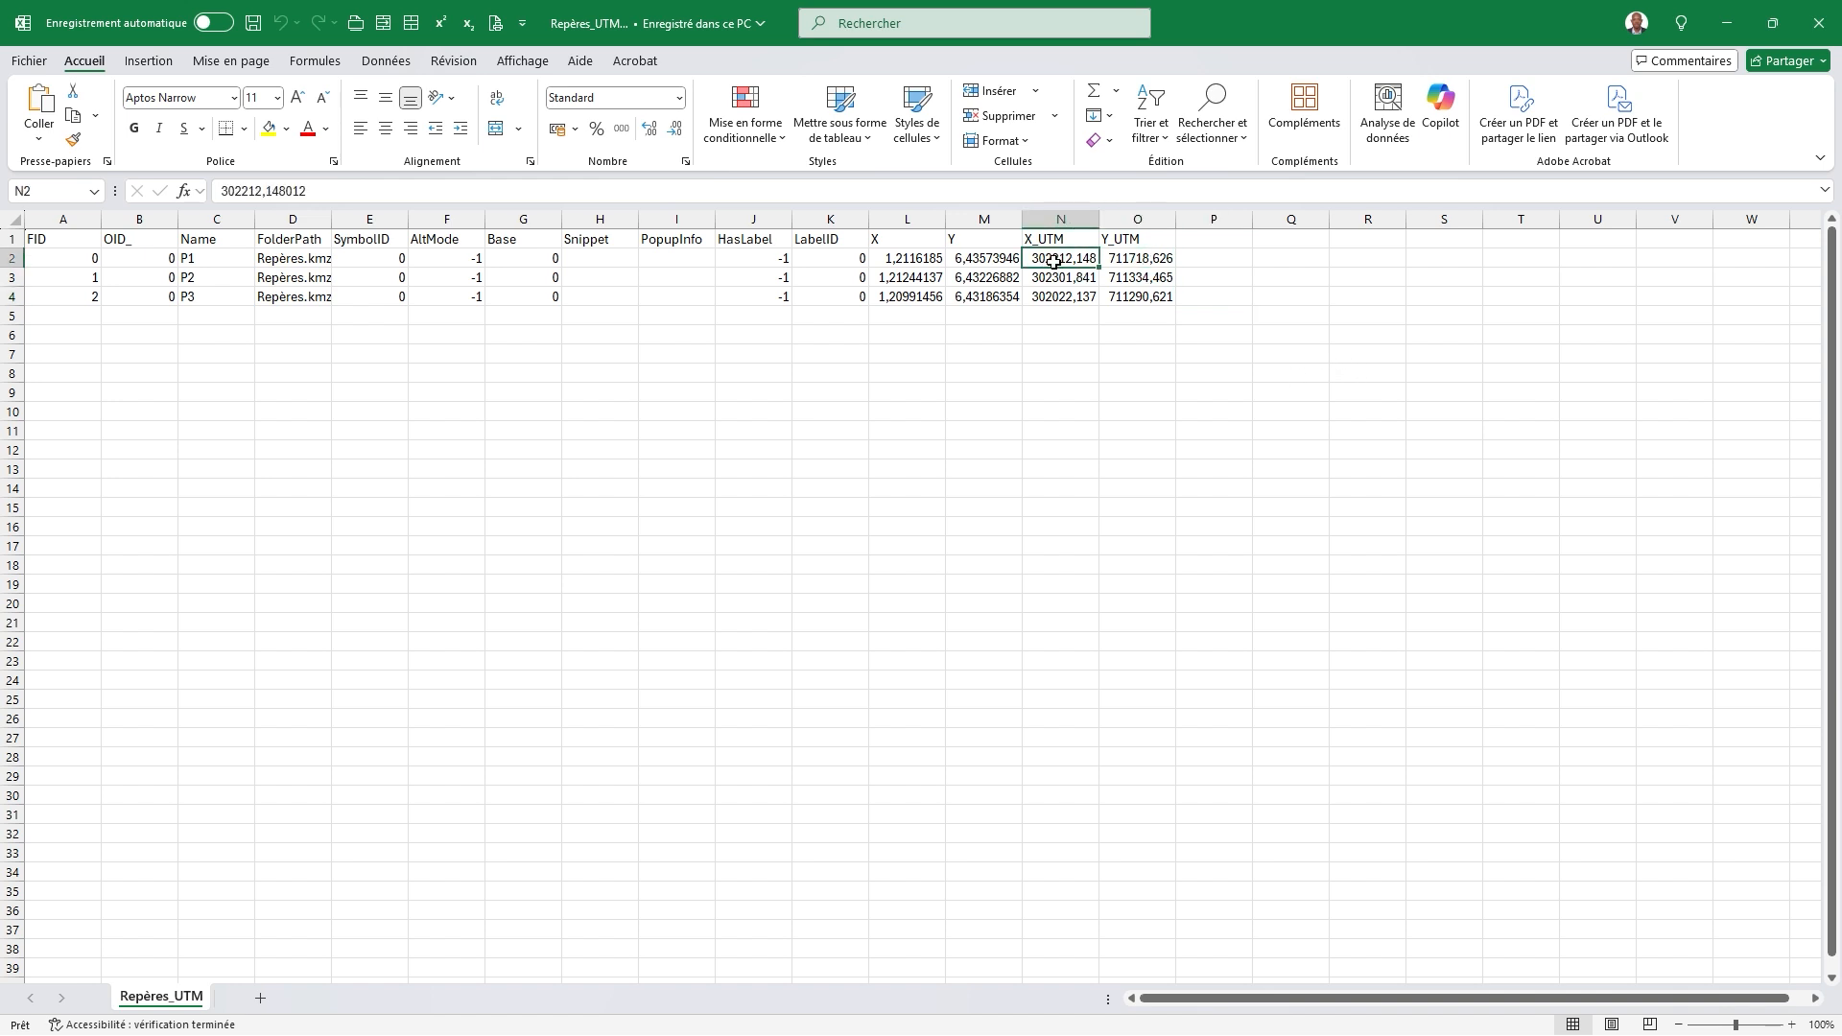
key(Right)
Step: Switch to Google Earth Pro and set the latitude/longitude display to the transverse Mercator projection (Projection transverse de Mercator)
key(super)
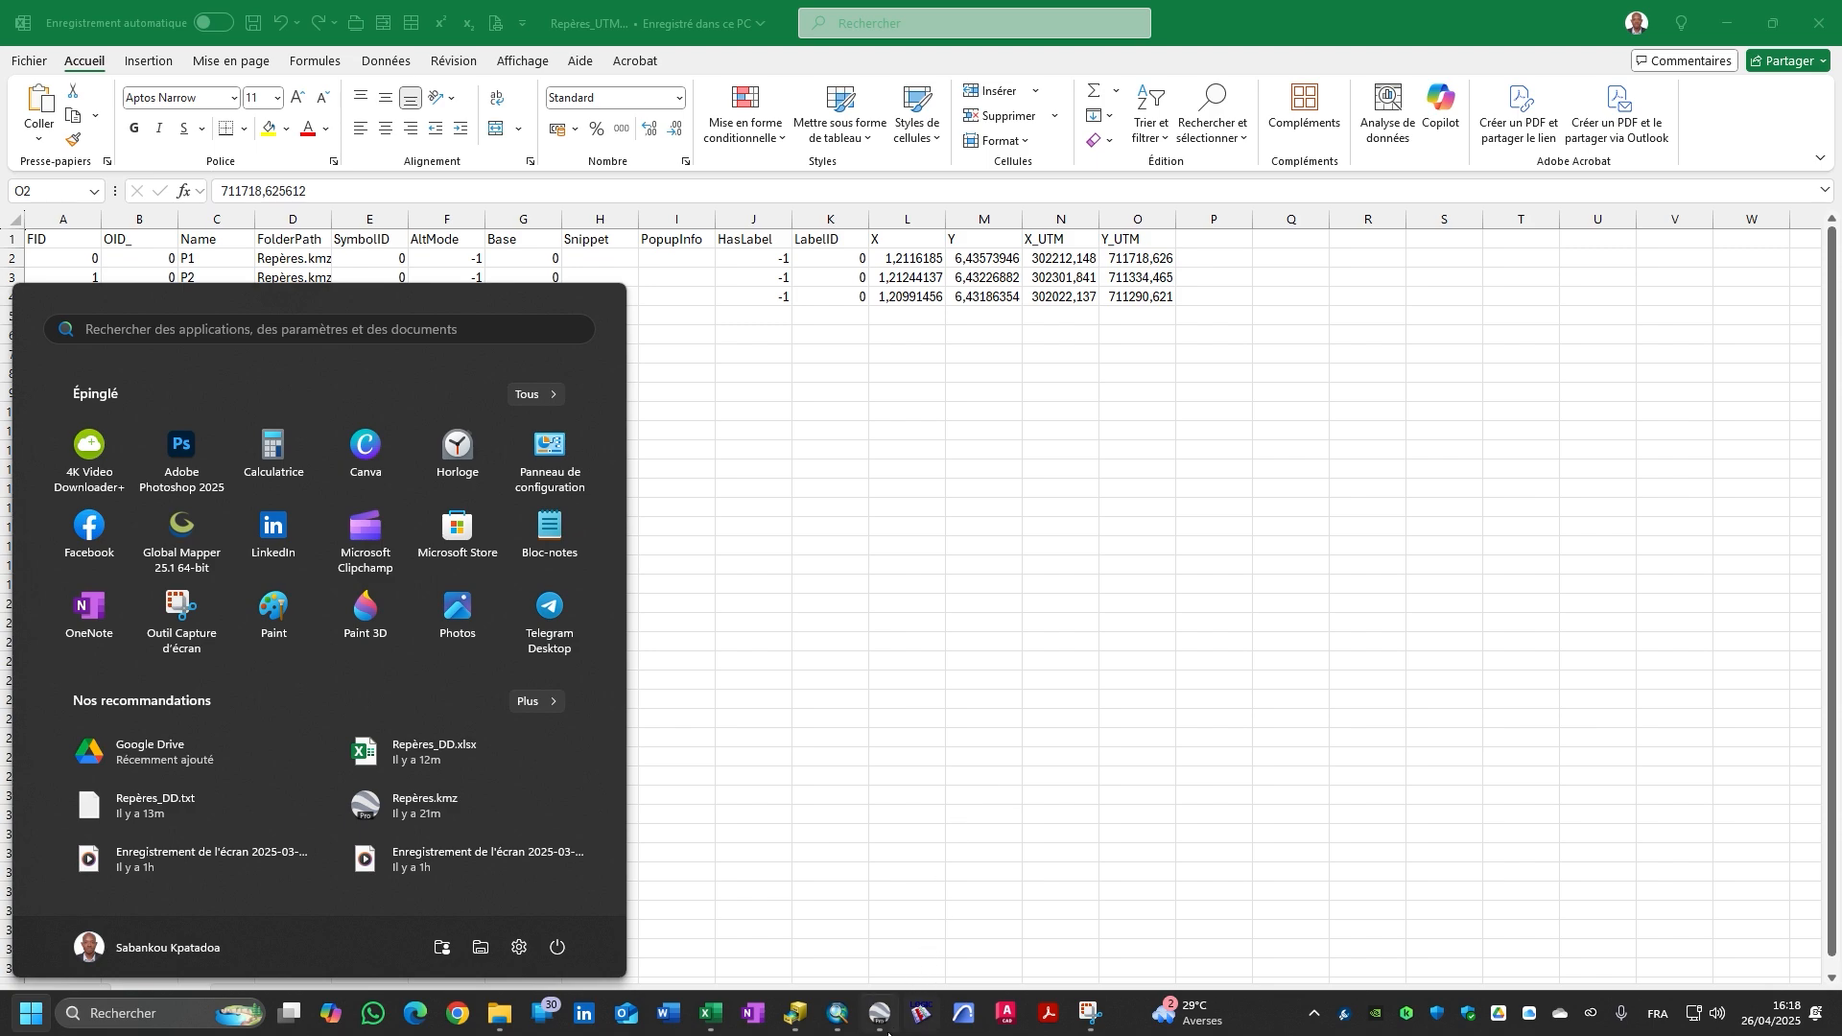
click(888, 1024)
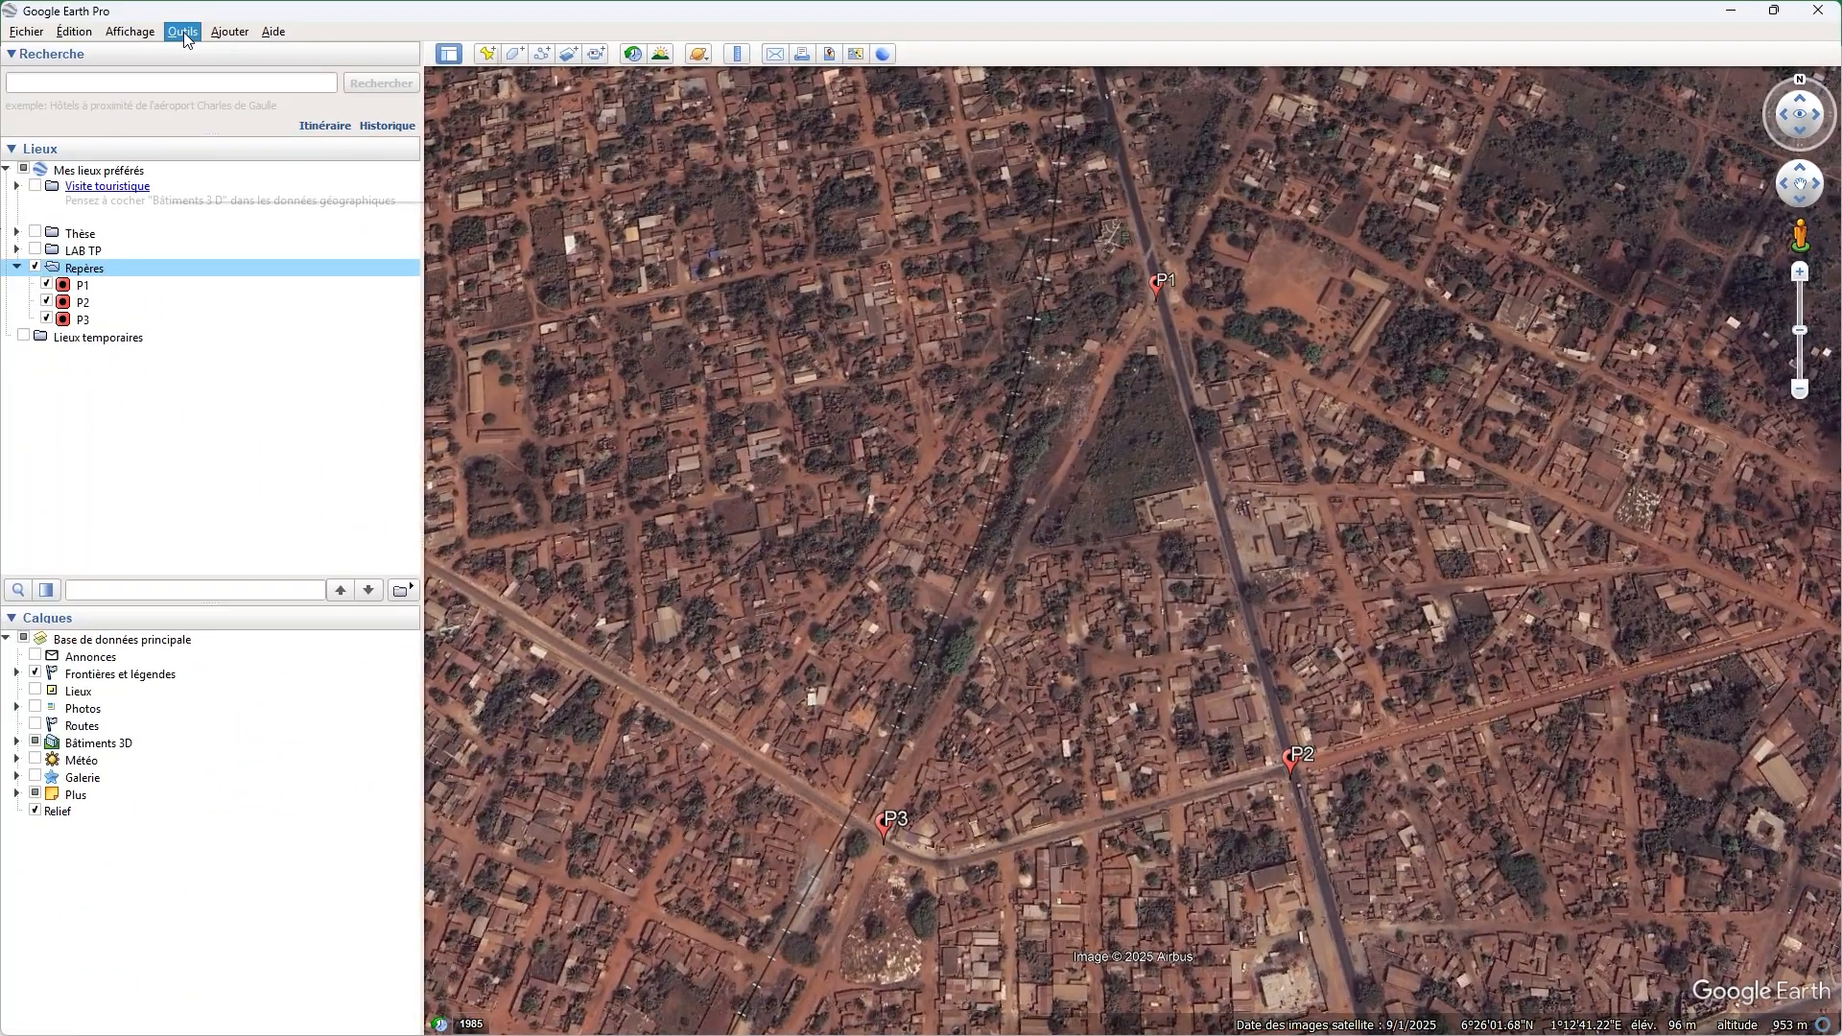
click(185, 39)
click(266, 199)
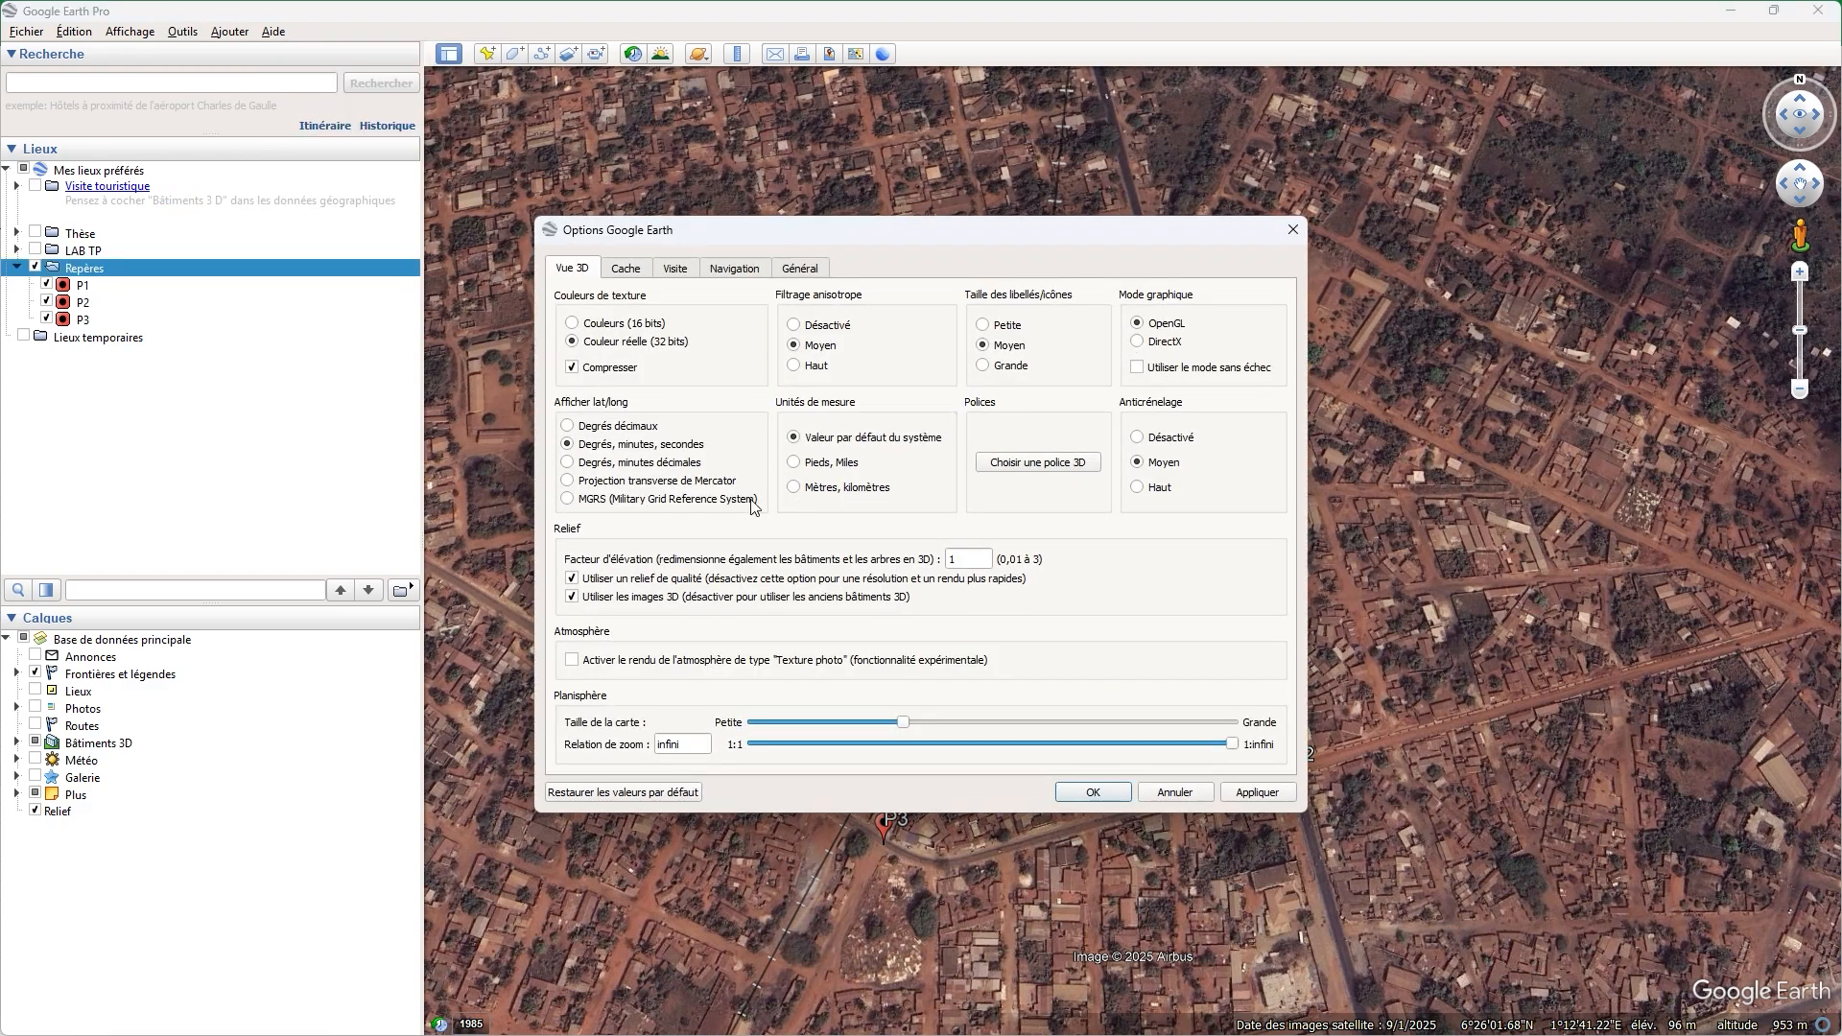
click(624, 486)
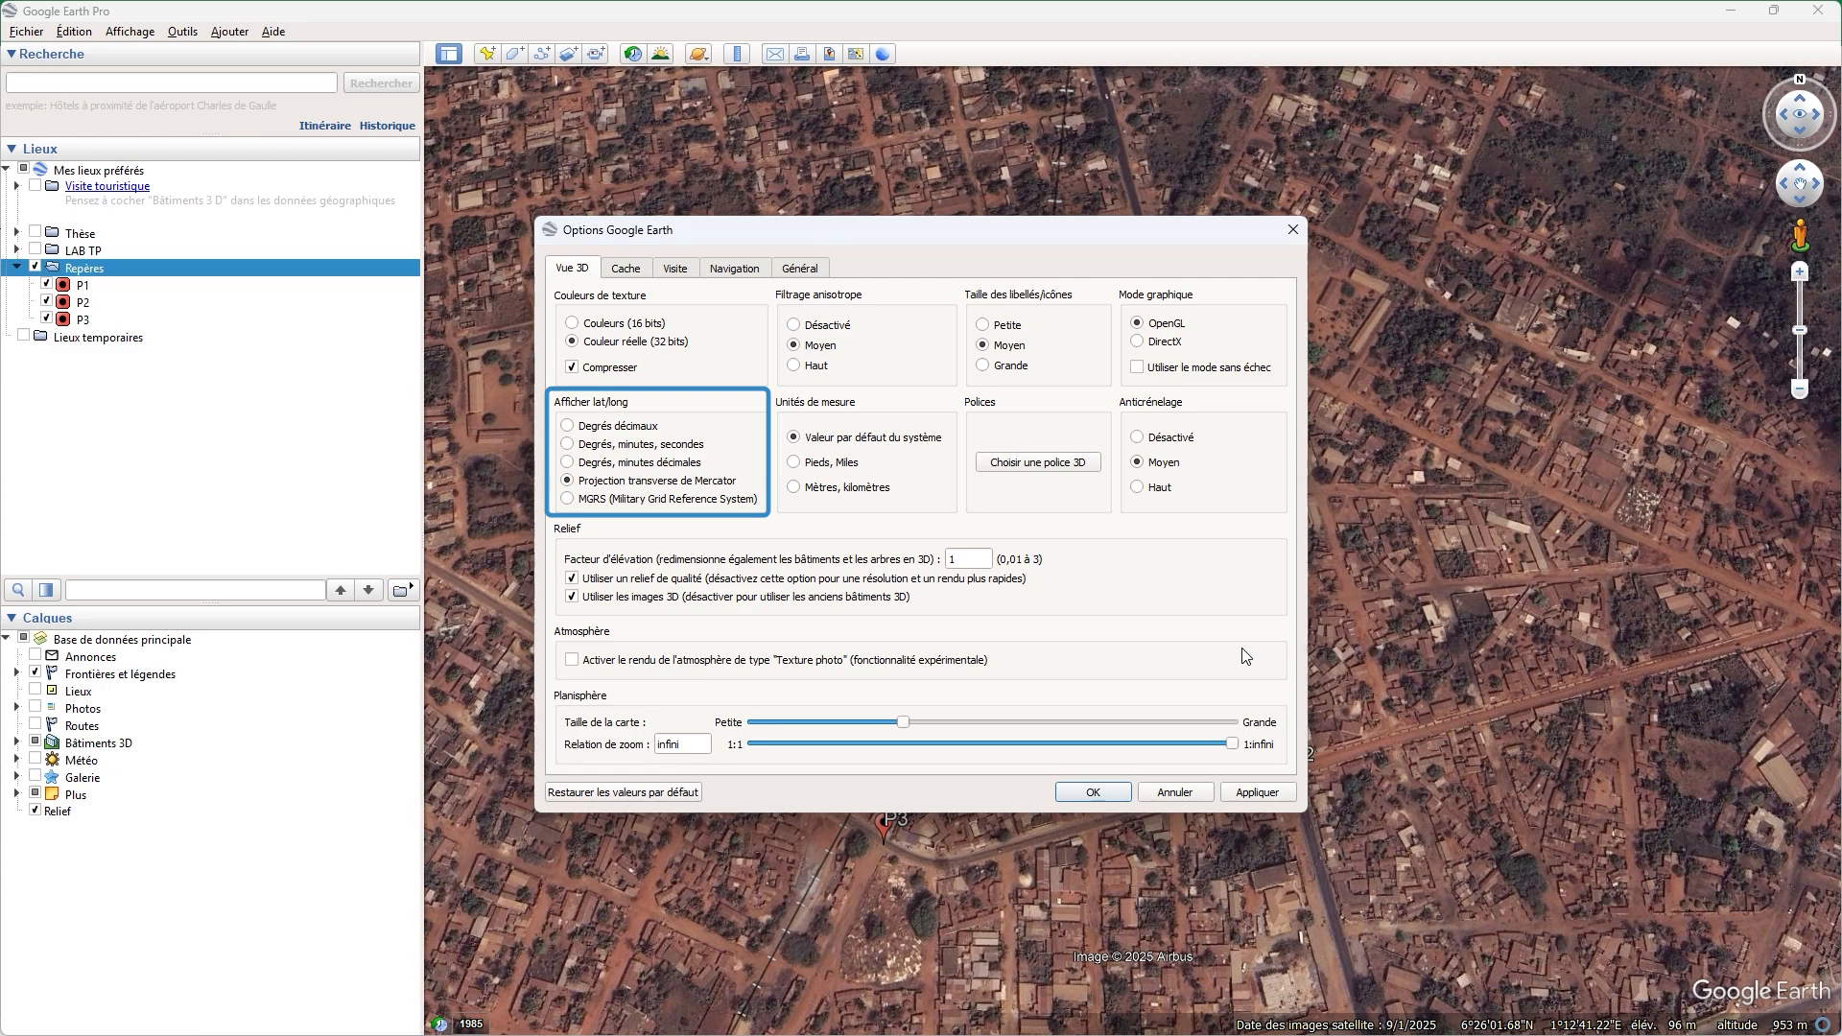
click(1098, 792)
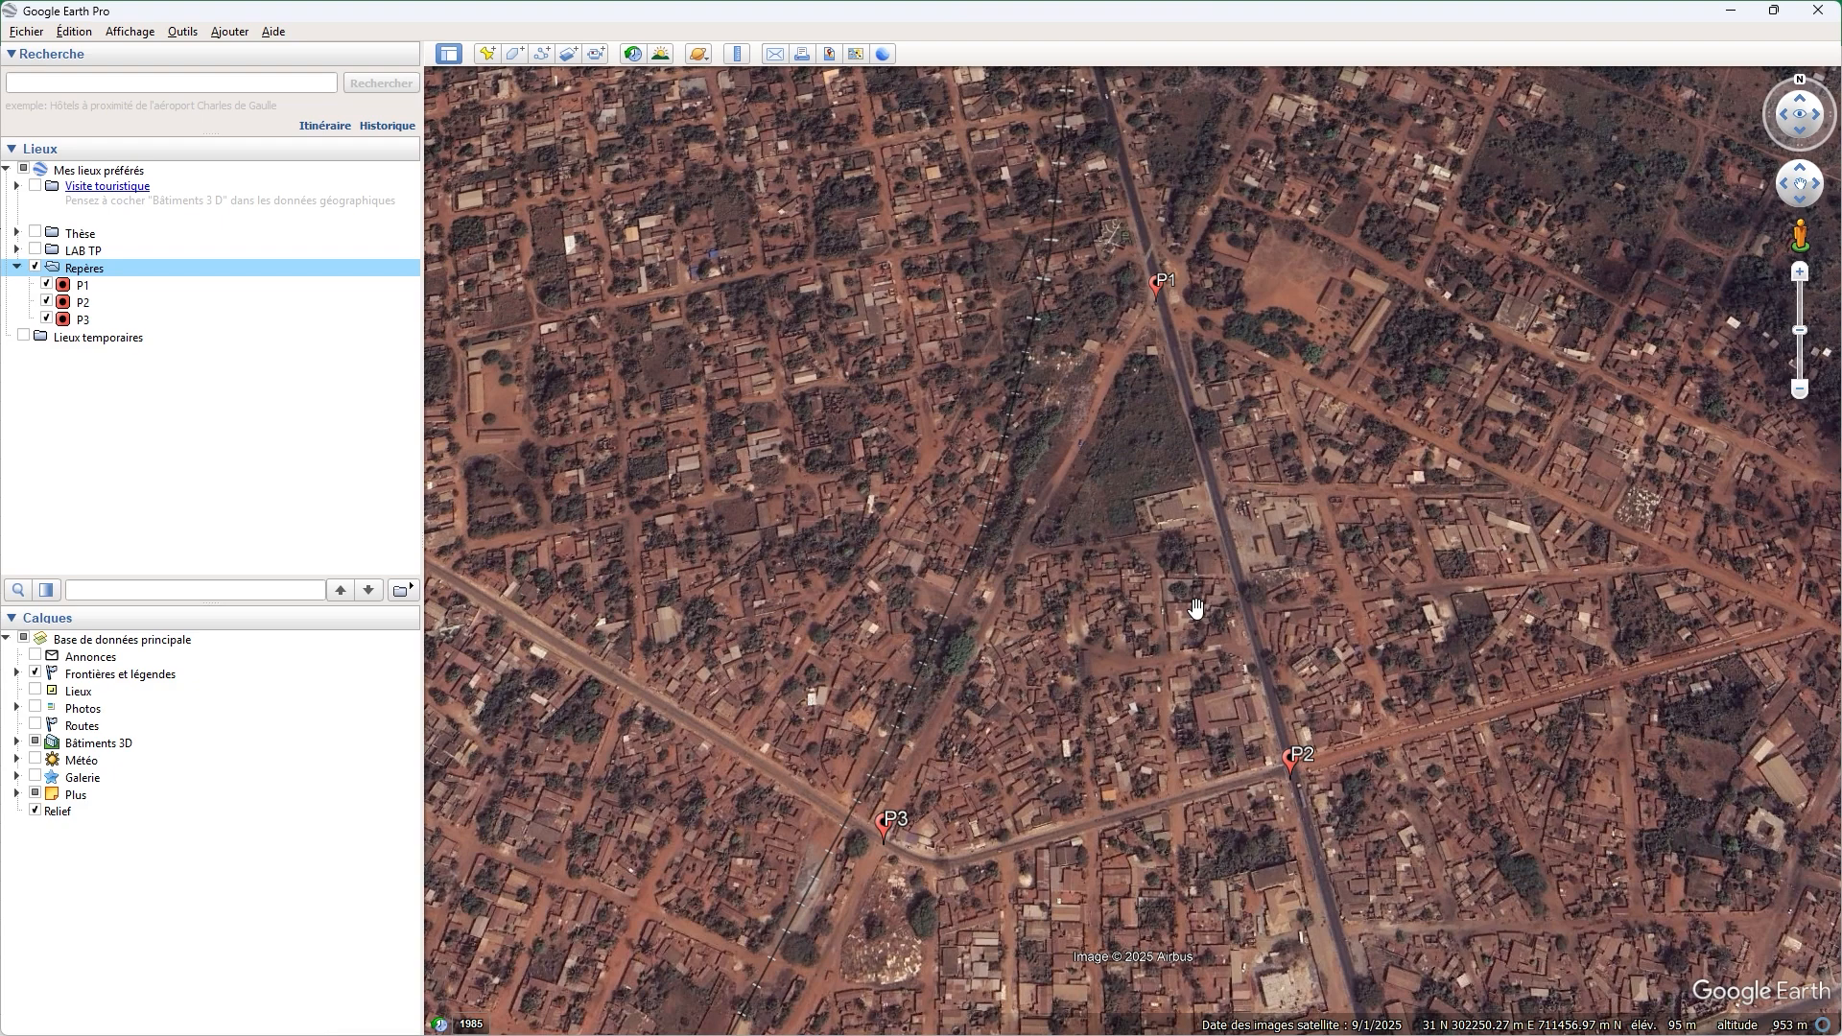
Step: Check the UTM easting and northing in the properties of placemarks P1, P2 and P3 against the Excel values, leaving each placemark unedited
right_click(117, 285)
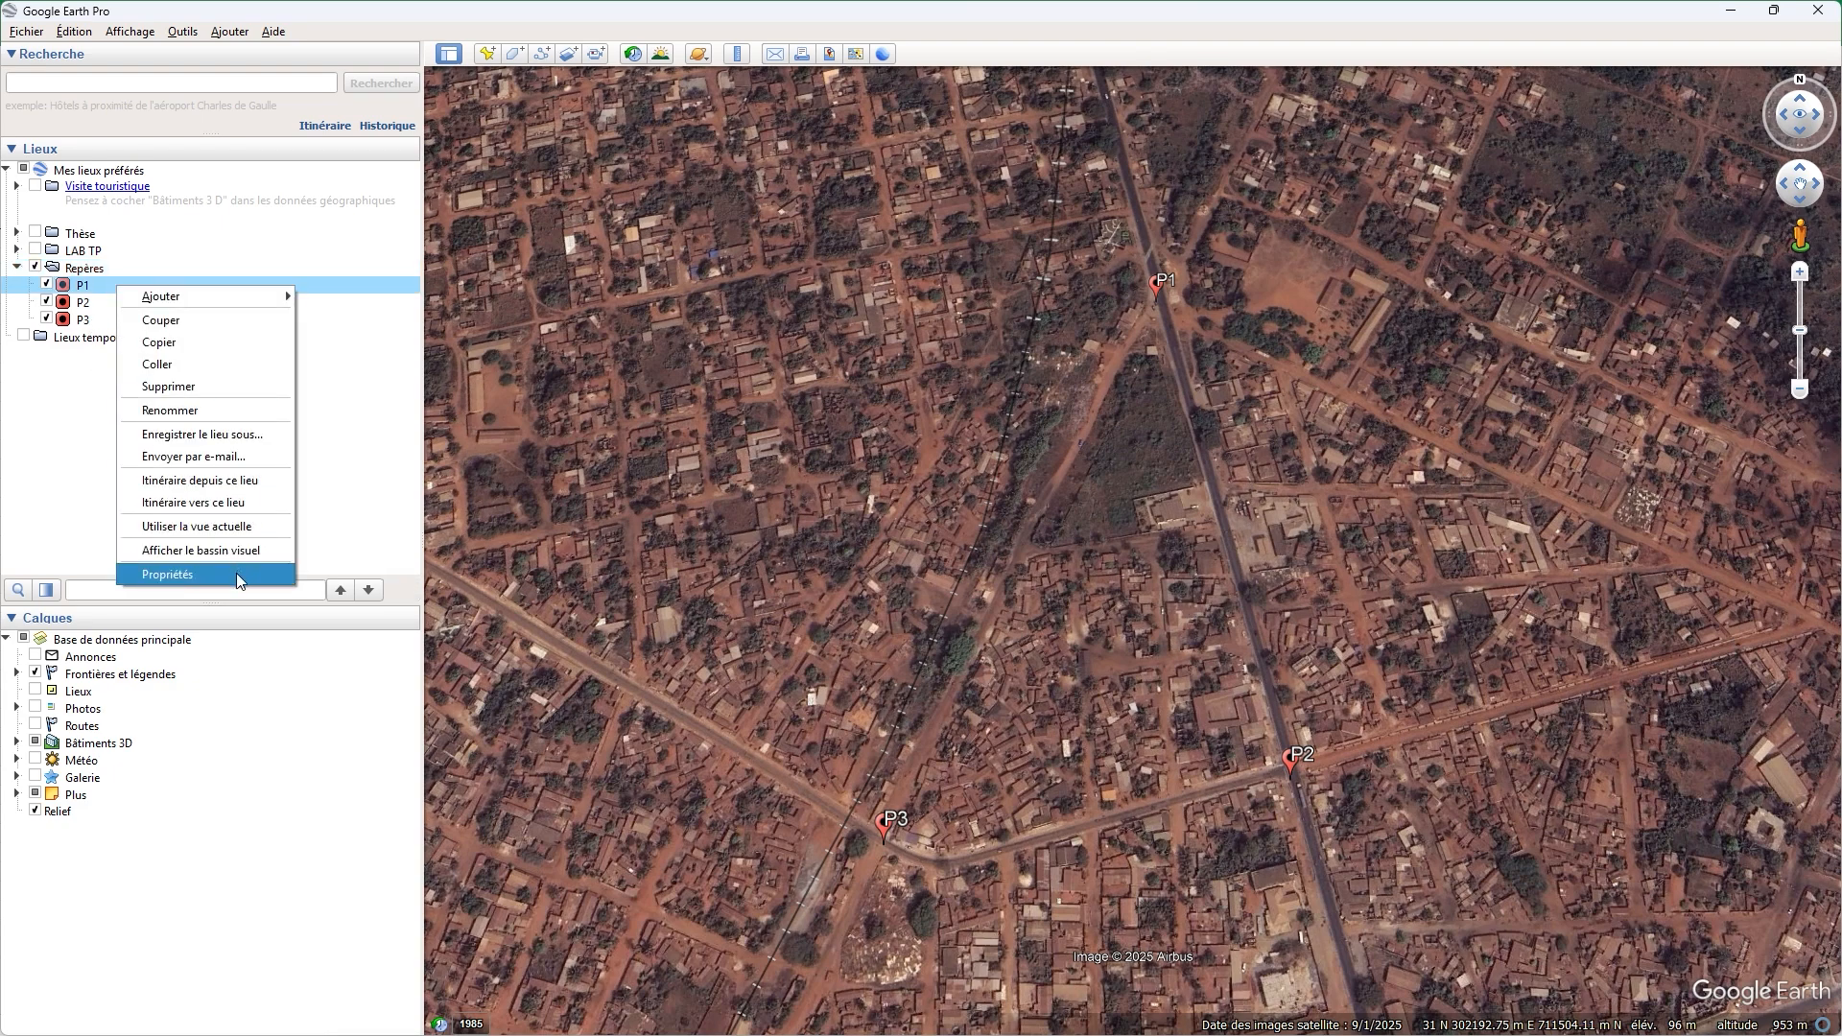
click(236, 573)
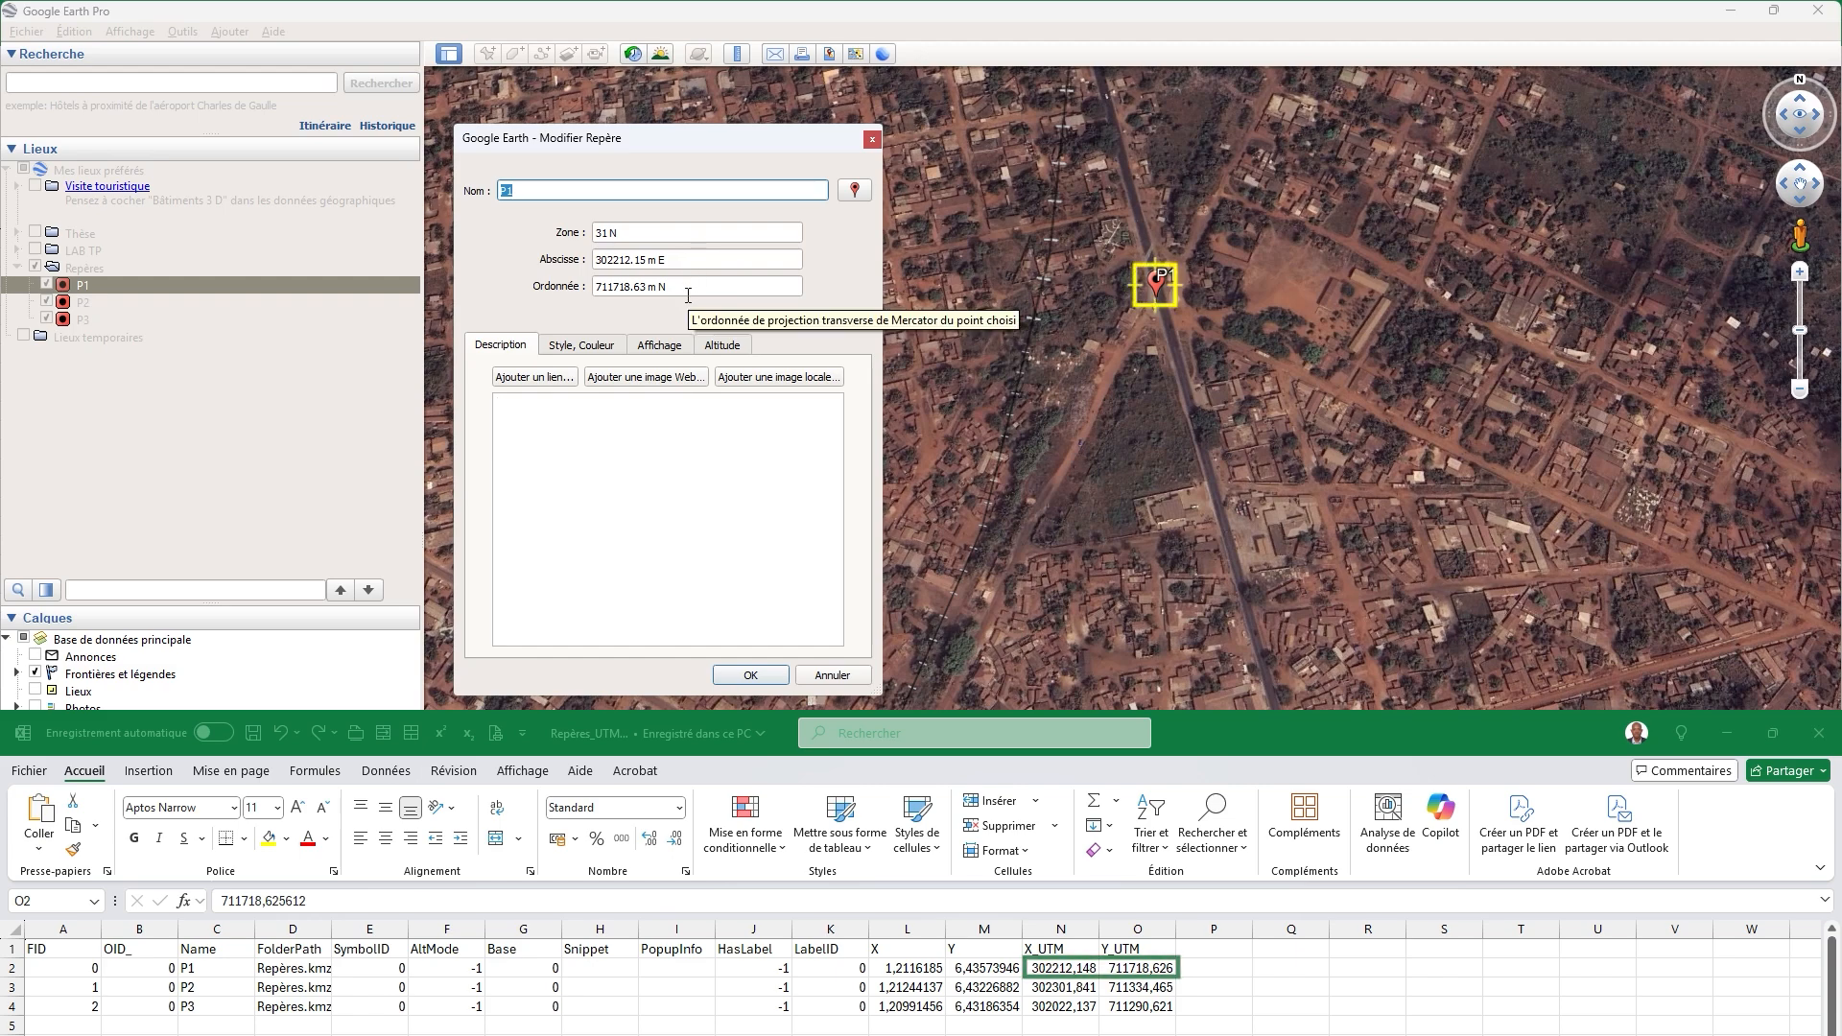
key(Escape)
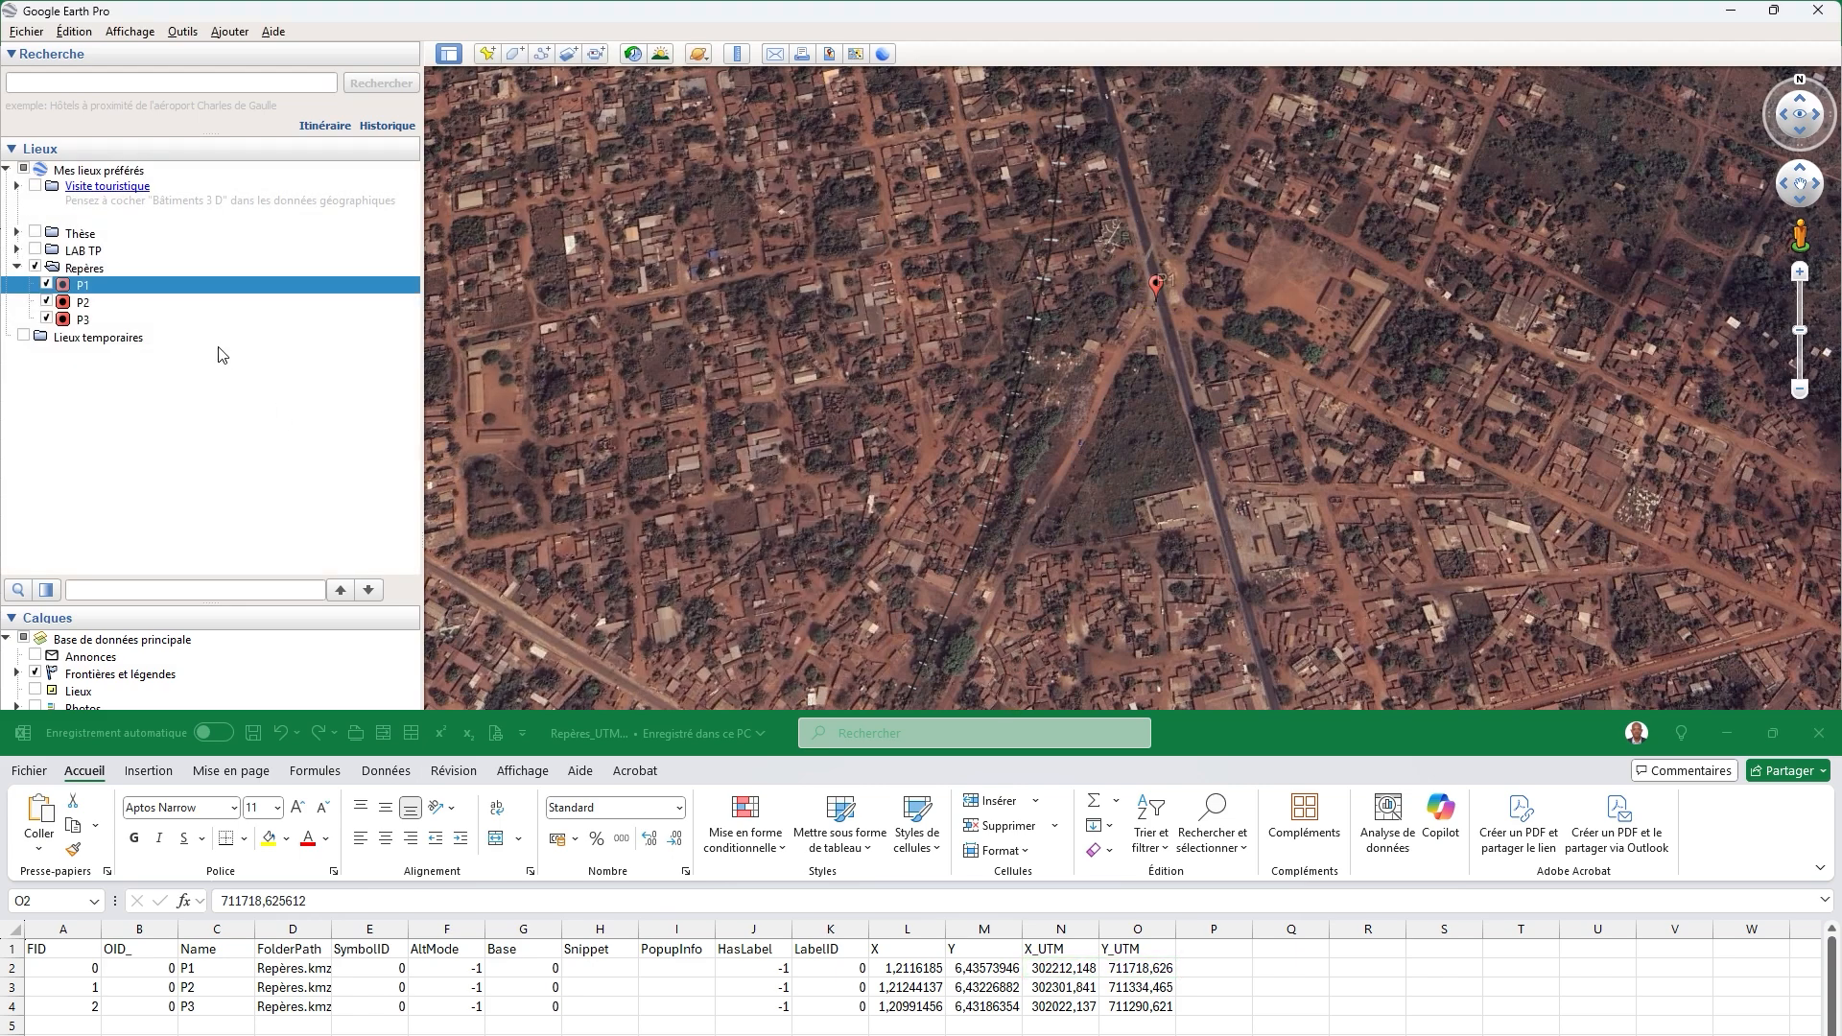
click(142, 302)
right_click(142, 302)
click(253, 595)
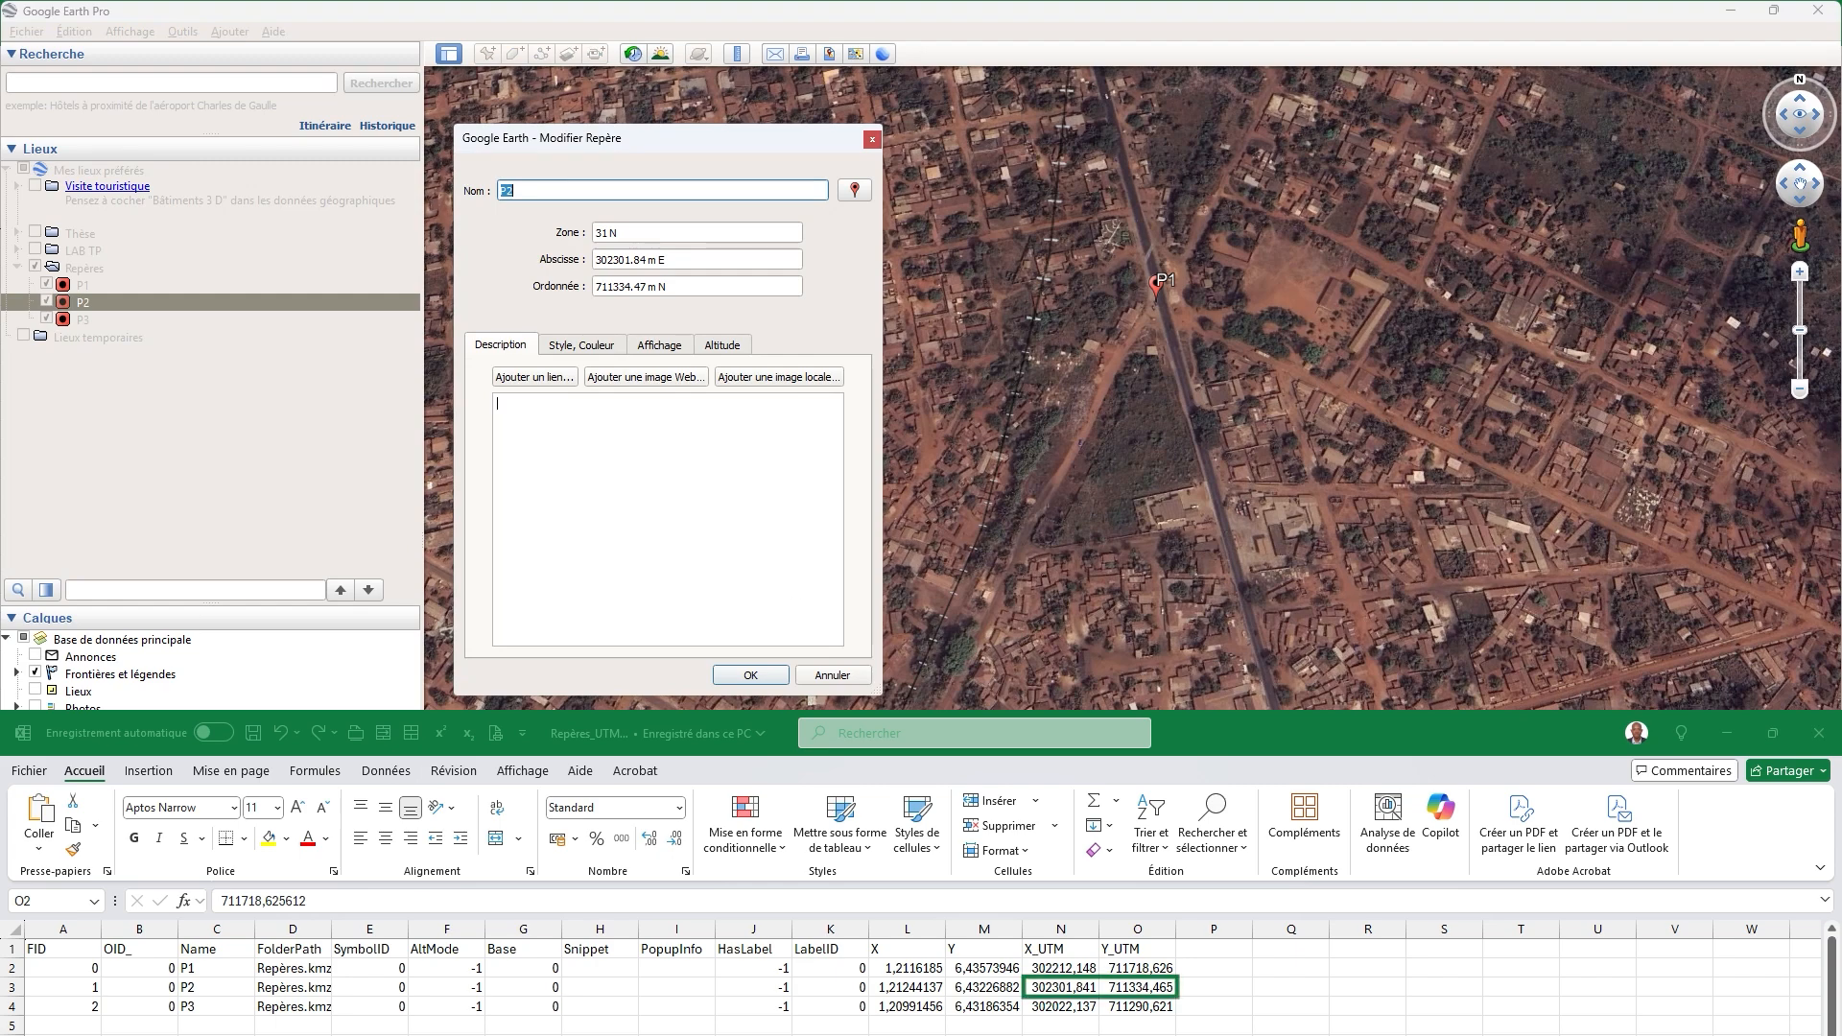
click(833, 675)
right_click(165, 321)
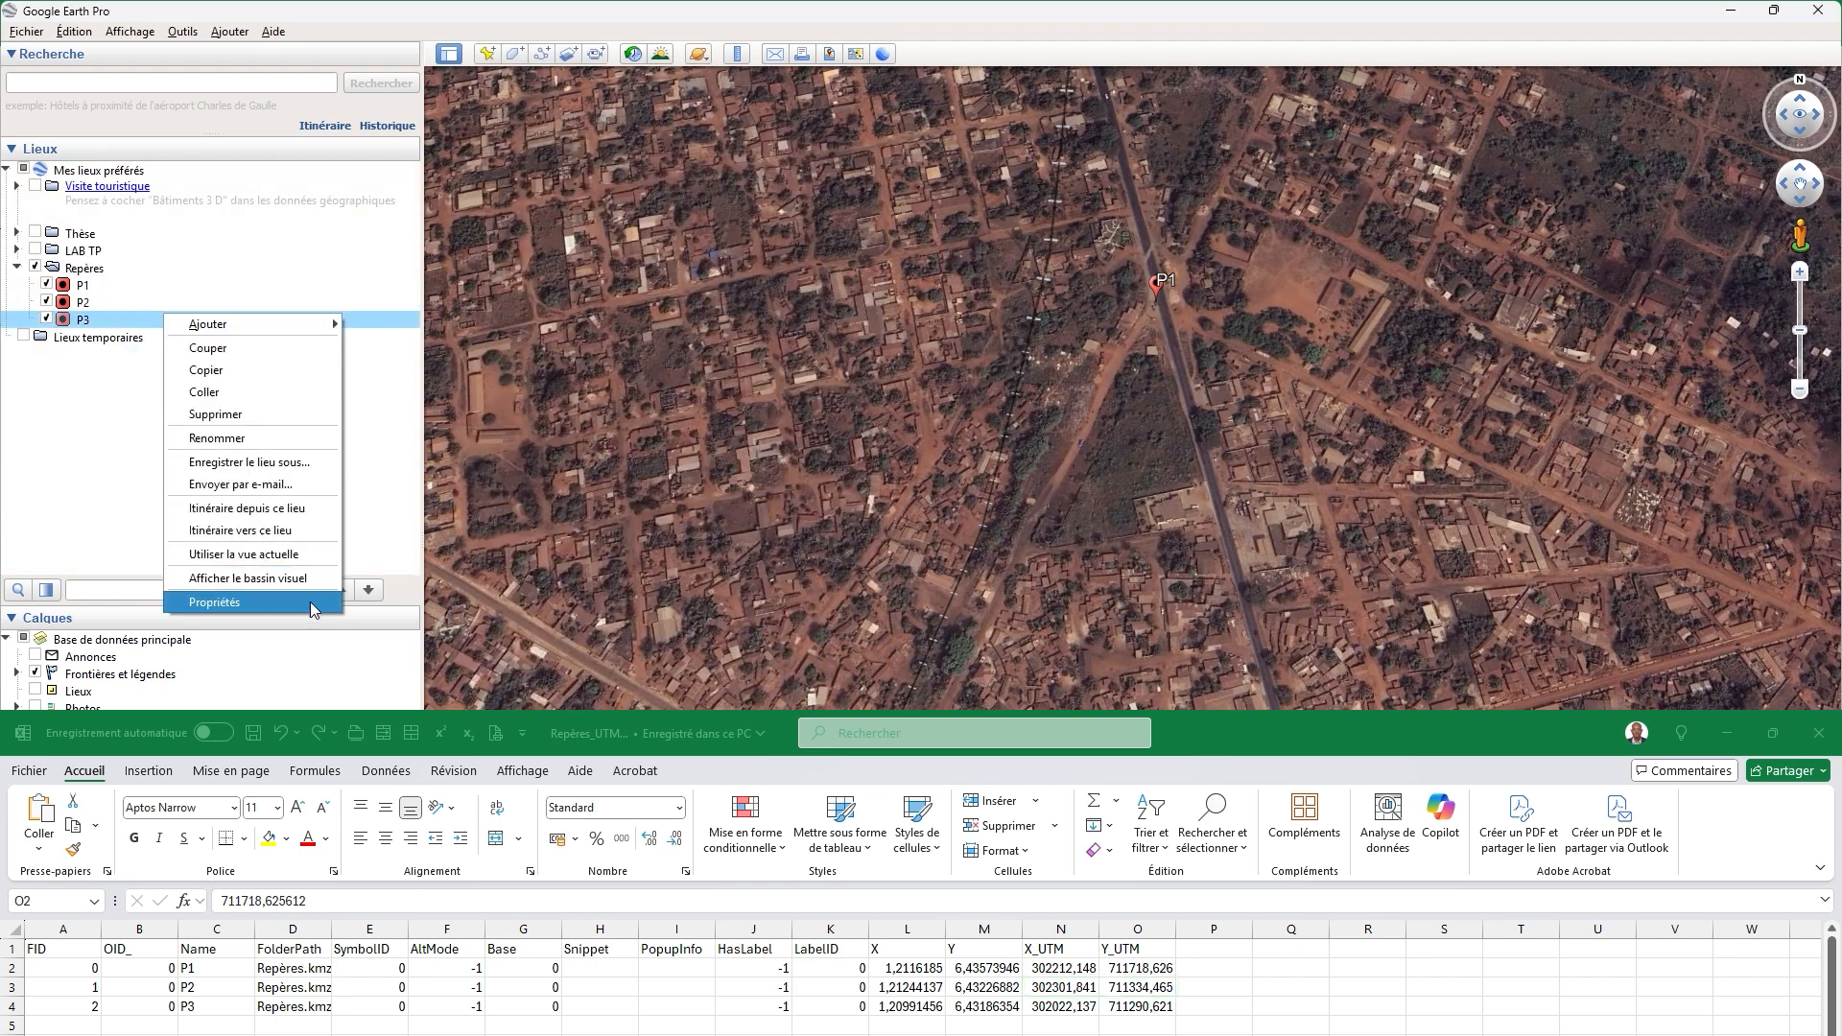
click(312, 610)
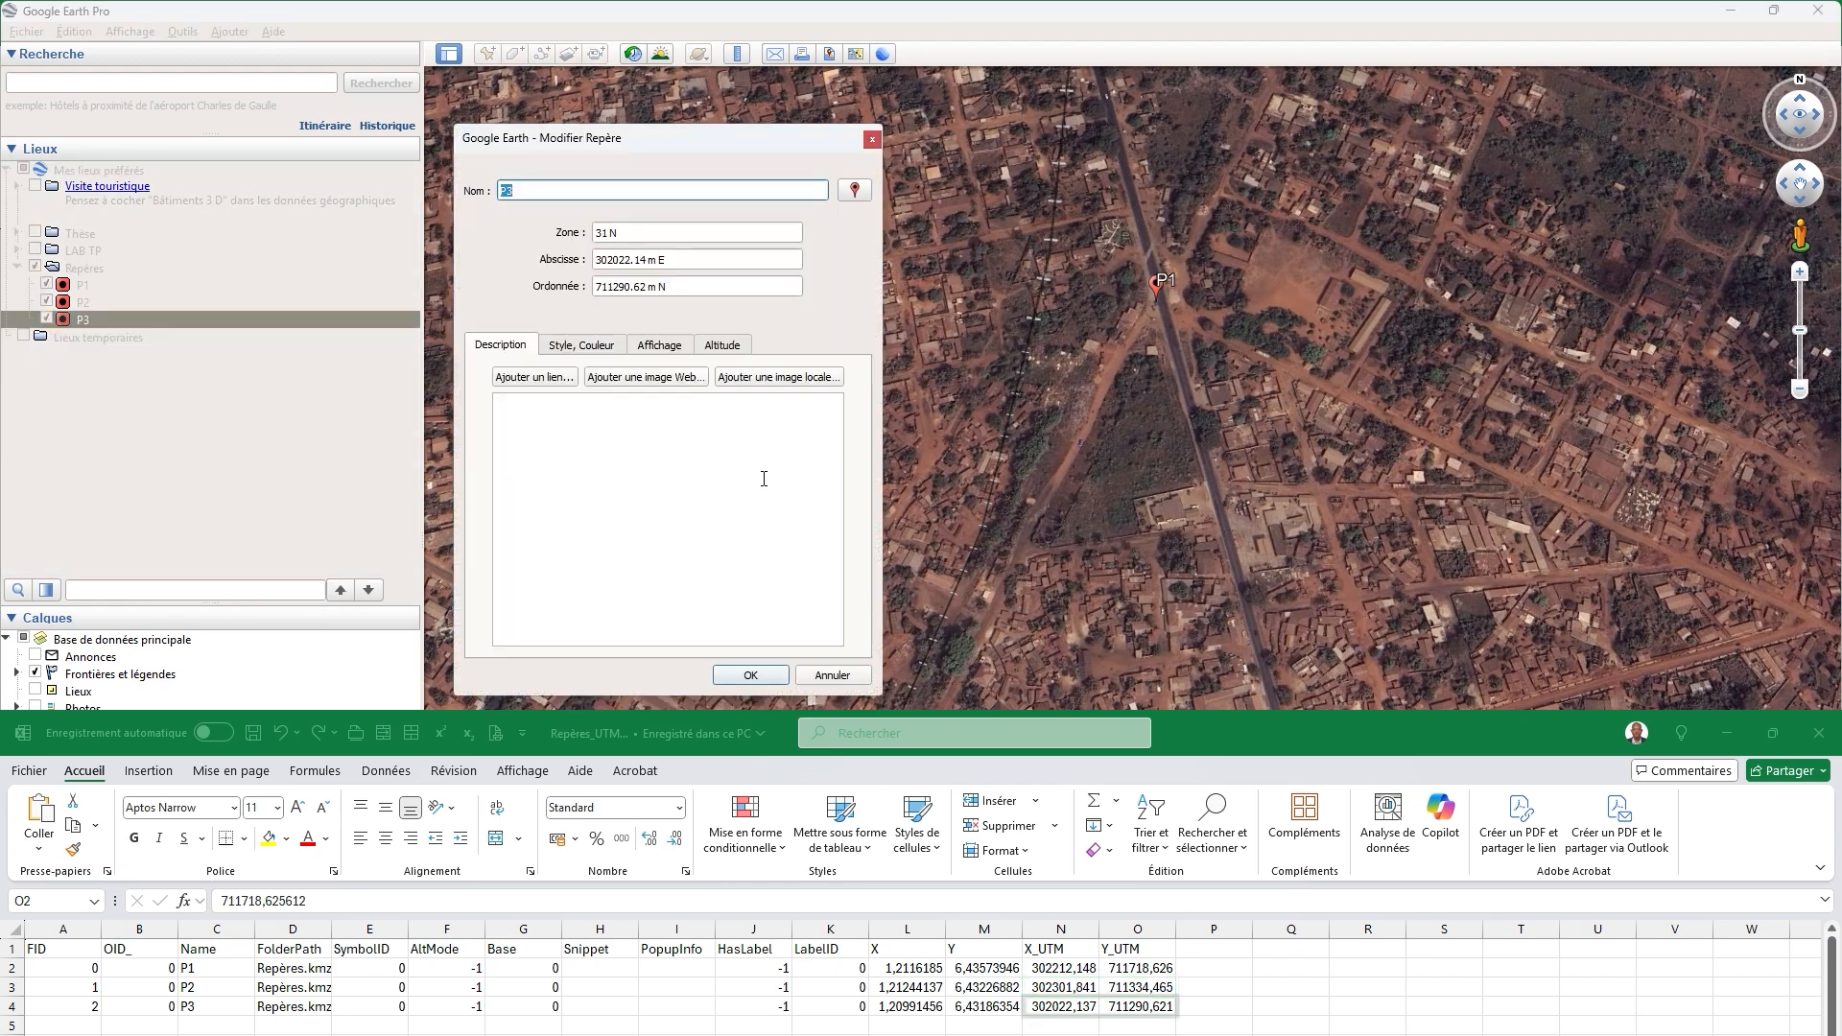
click(833, 678)
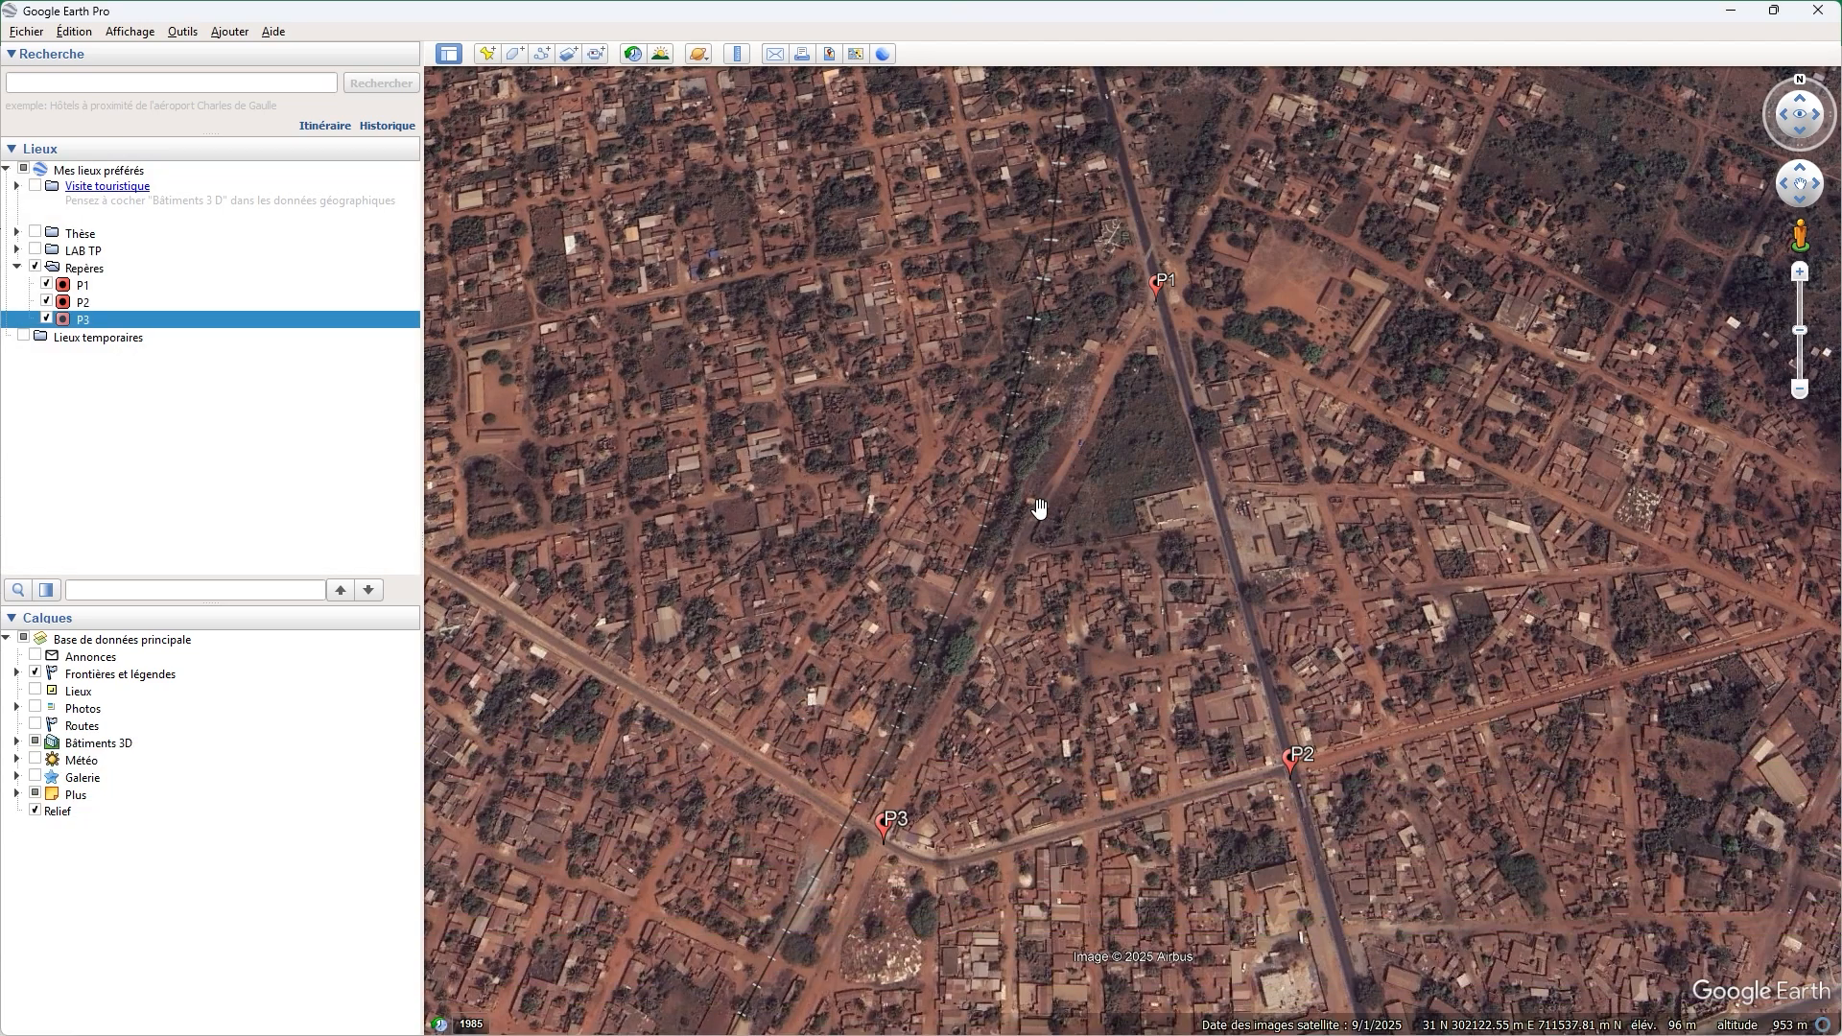